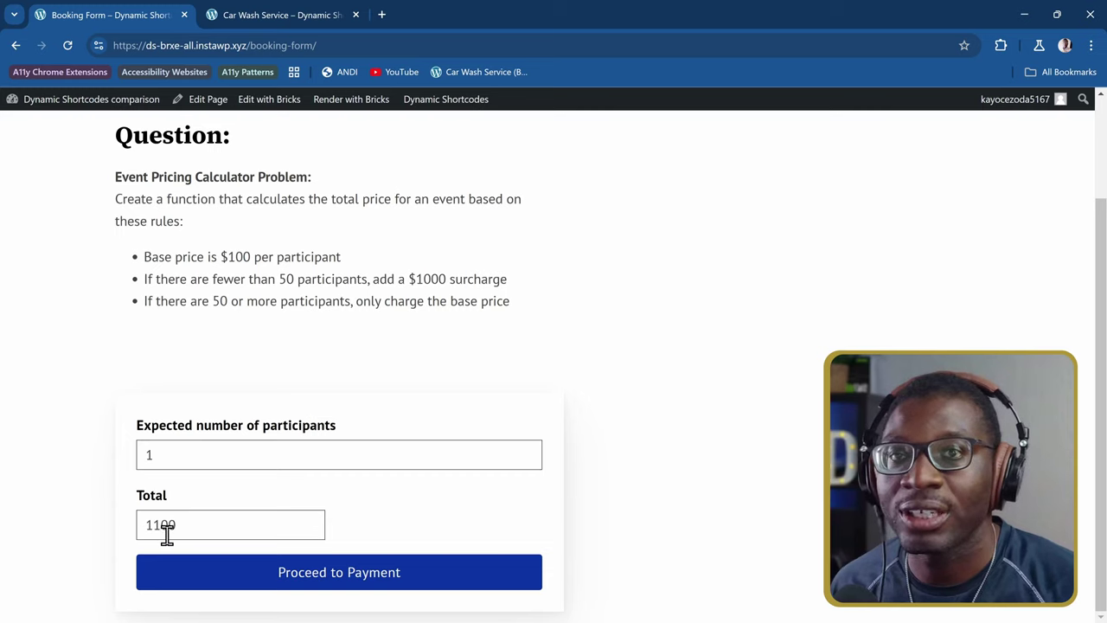
- Test the event price calculation by entering 15, 49 and 50 in turn as the expected number of participants
click(200, 456)
text(5)
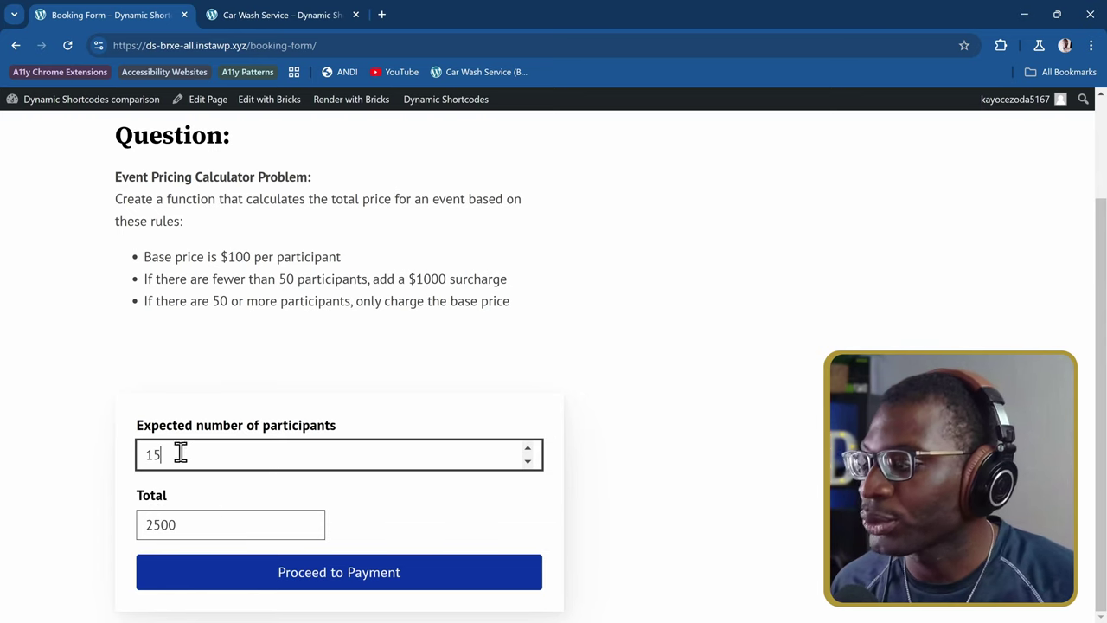
drag(180, 453, 133, 459)
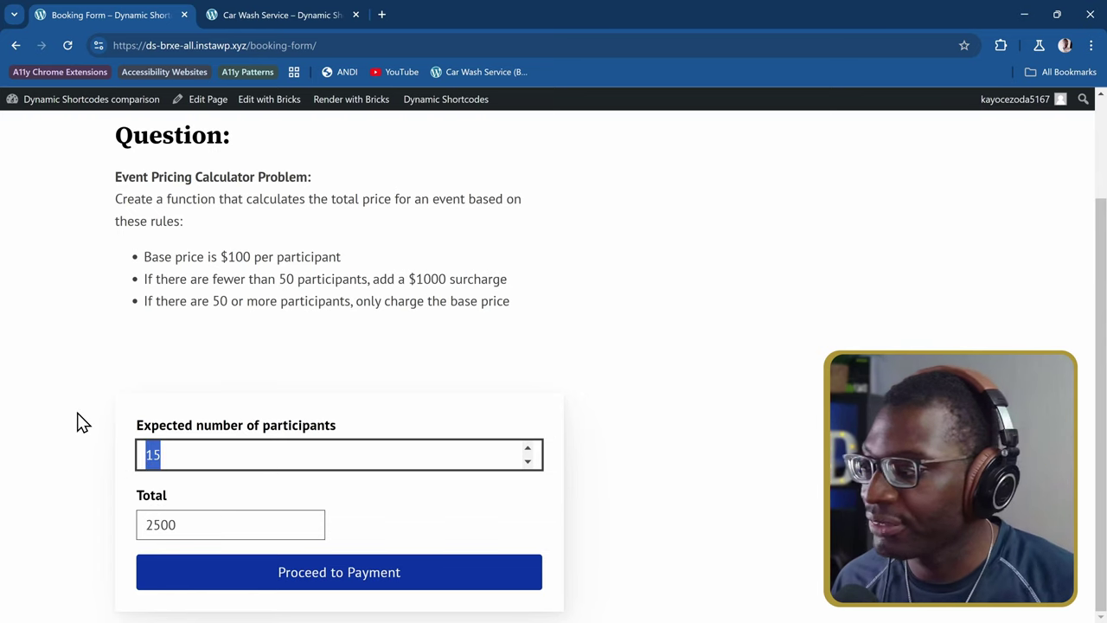
text(49)
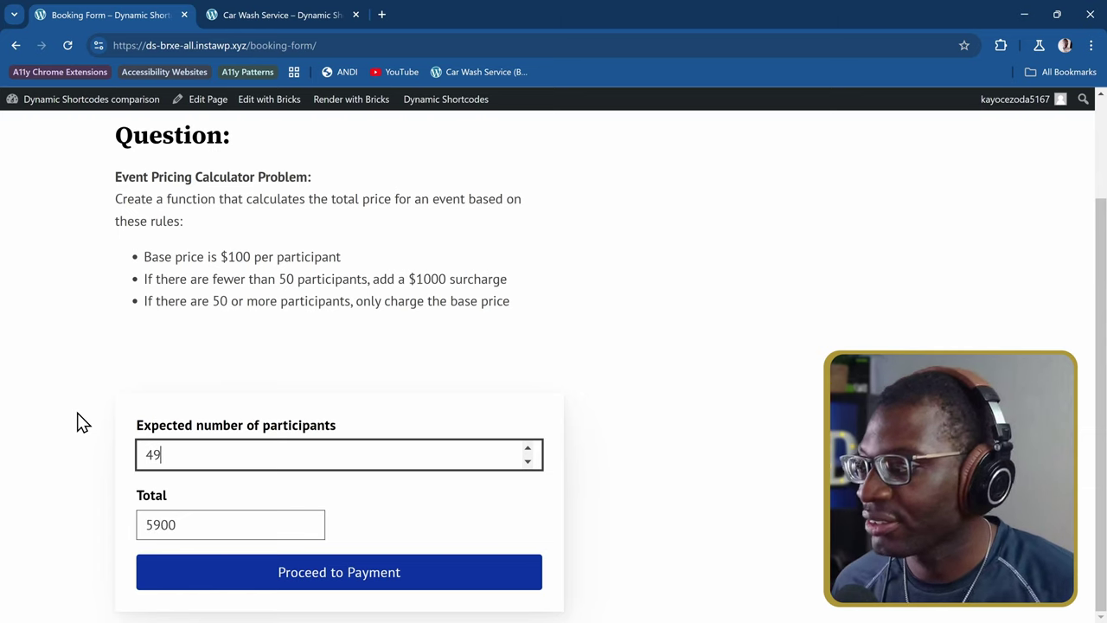
key(BackSpace)
key(BackSpace)
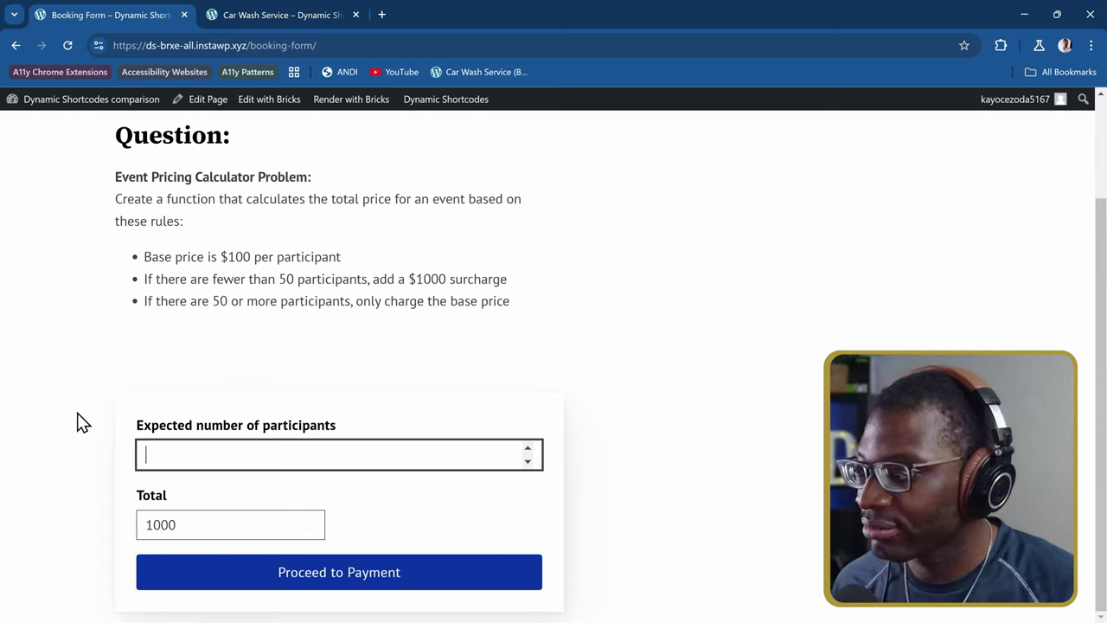
text(50)
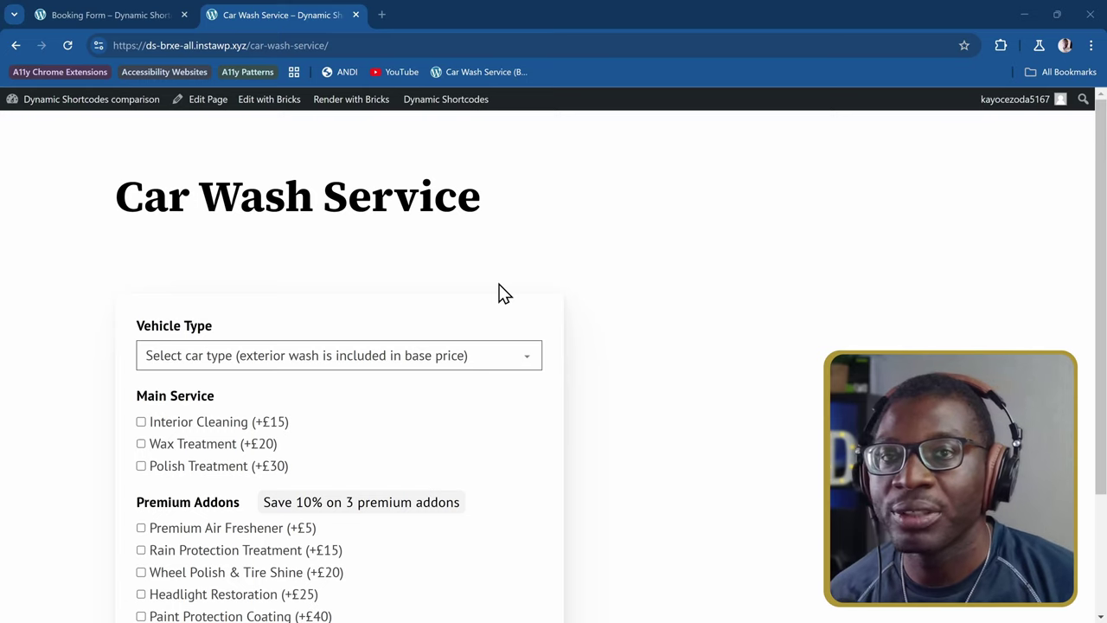
- Try the Sedan, SUV and Truck vehicle types in the car wash form, and finish with SUV (base £30)
scroll(507, 279, down, 2)
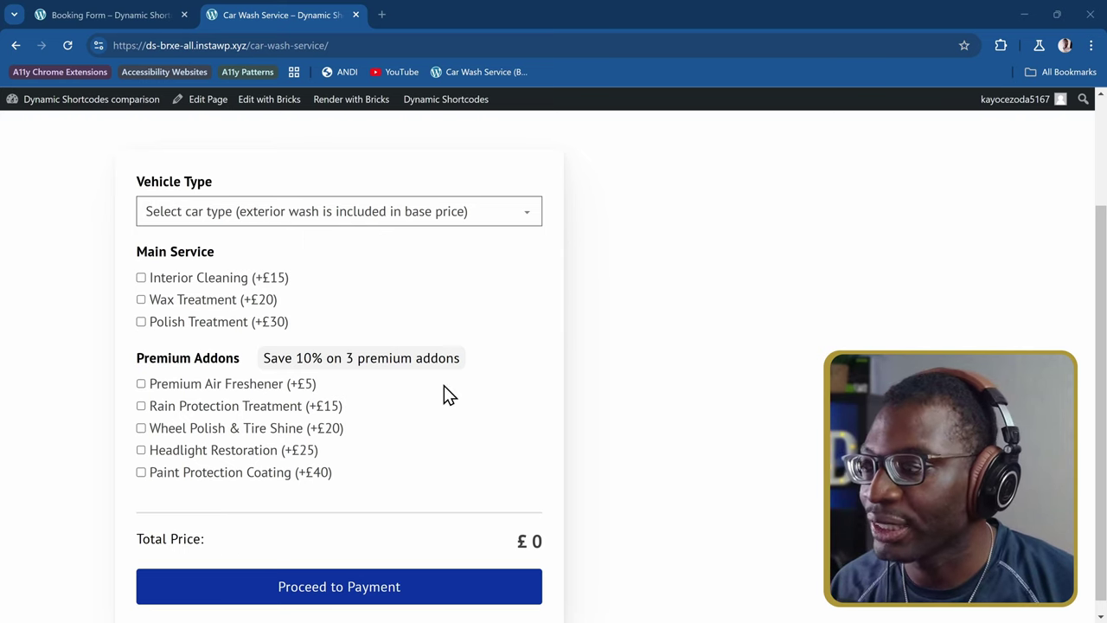
click(499, 215)
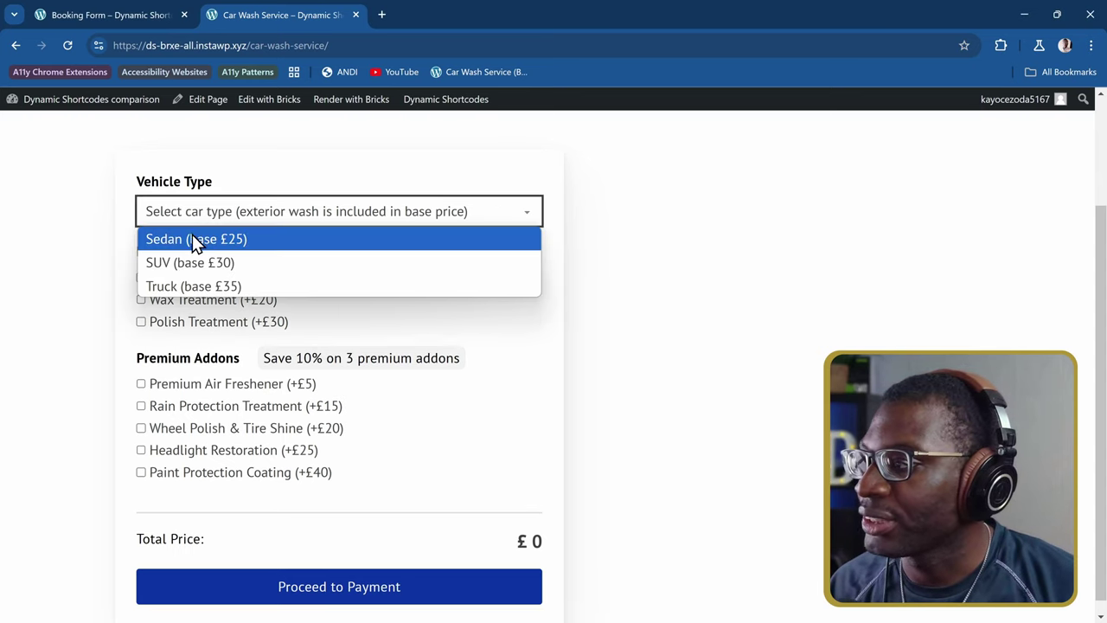
click(253, 242)
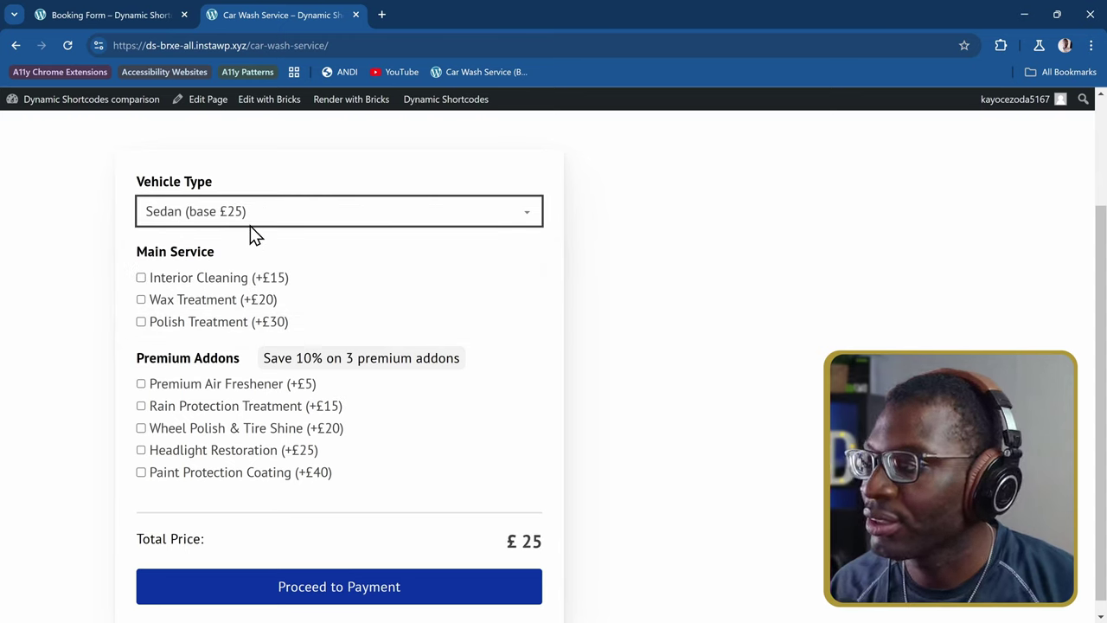
click(242, 222)
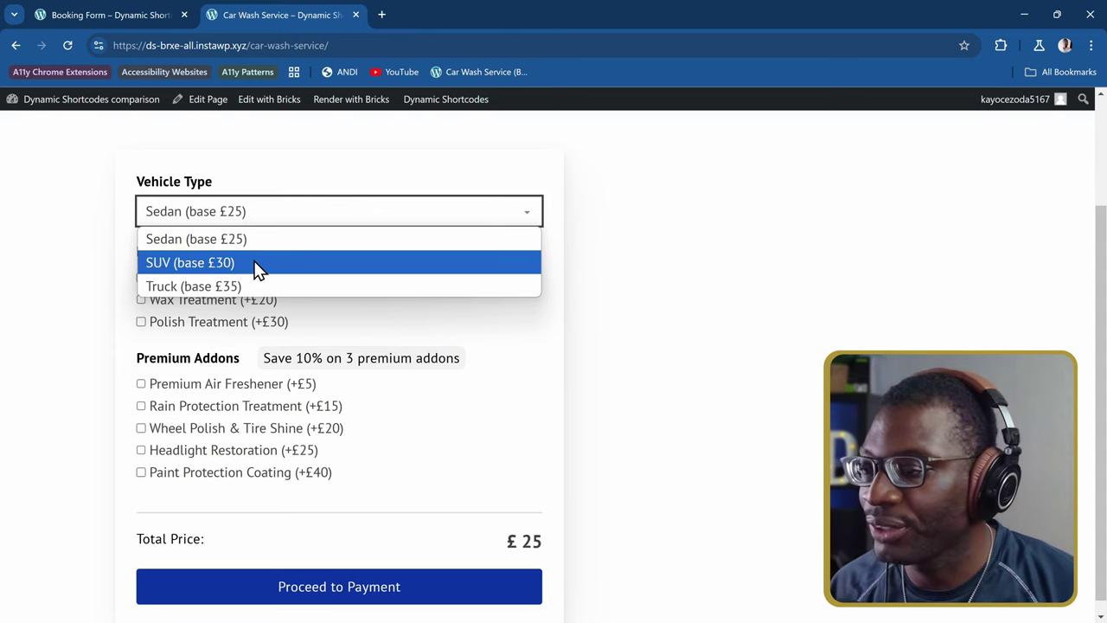
click(257, 265)
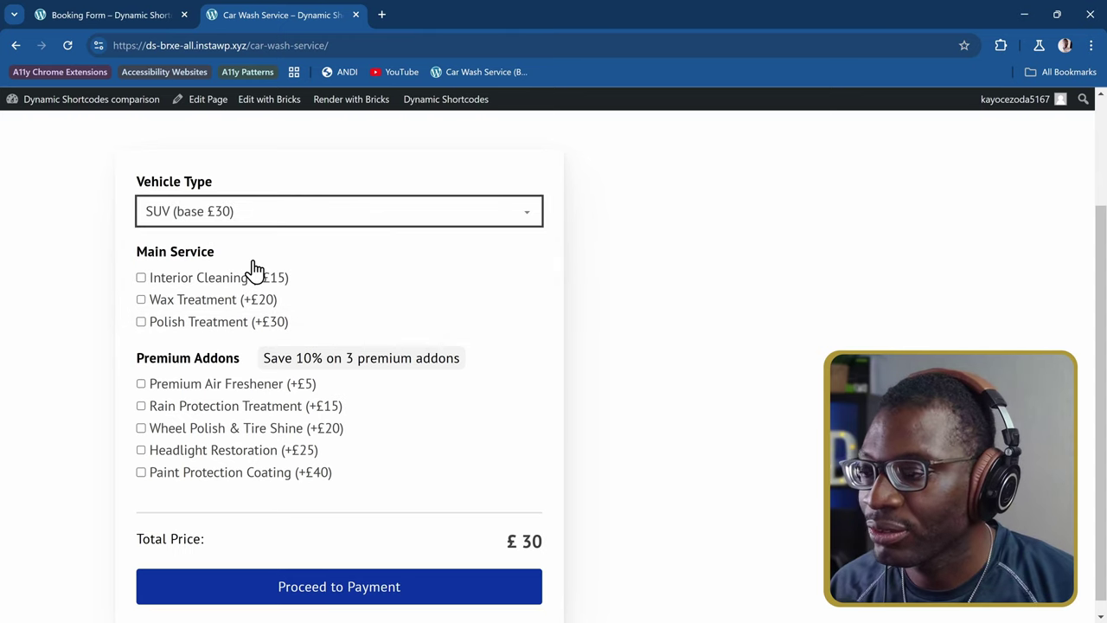
click(329, 223)
click(310, 289)
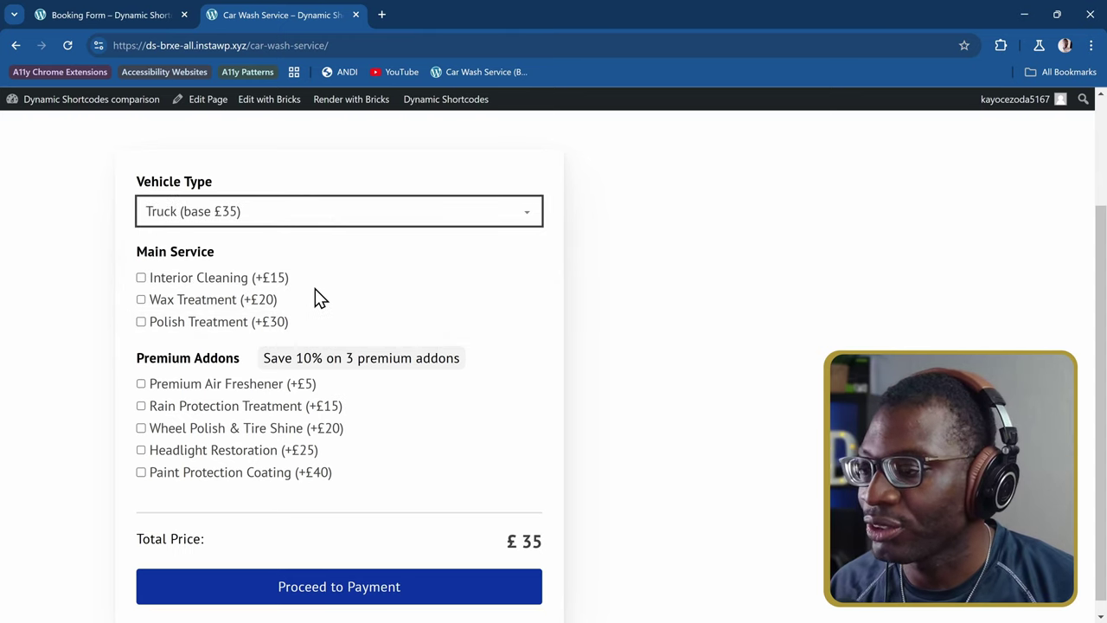
click(350, 228)
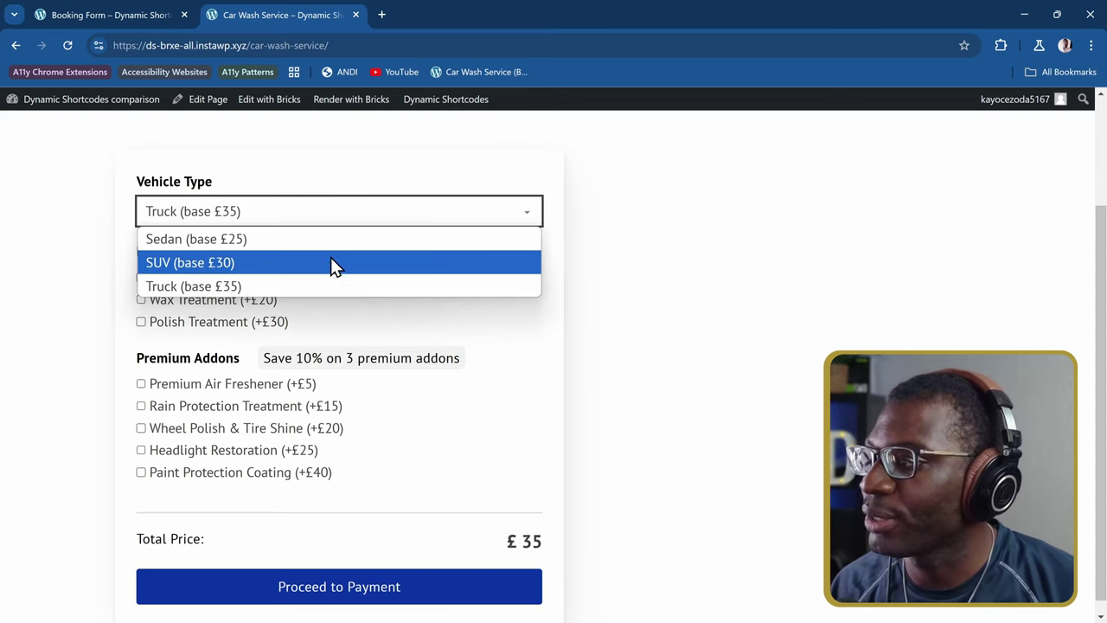
click(330, 263)
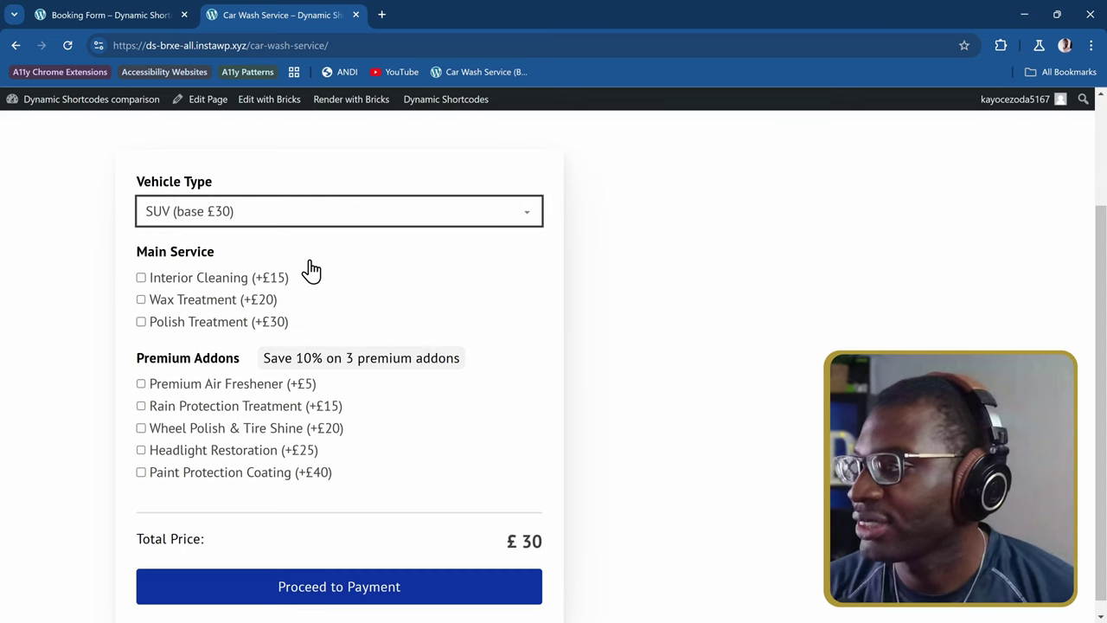
- Select Interior Cleaning, Wax Treatment and Polish Treatment as the main services
scroll(212, 283, down, 1)
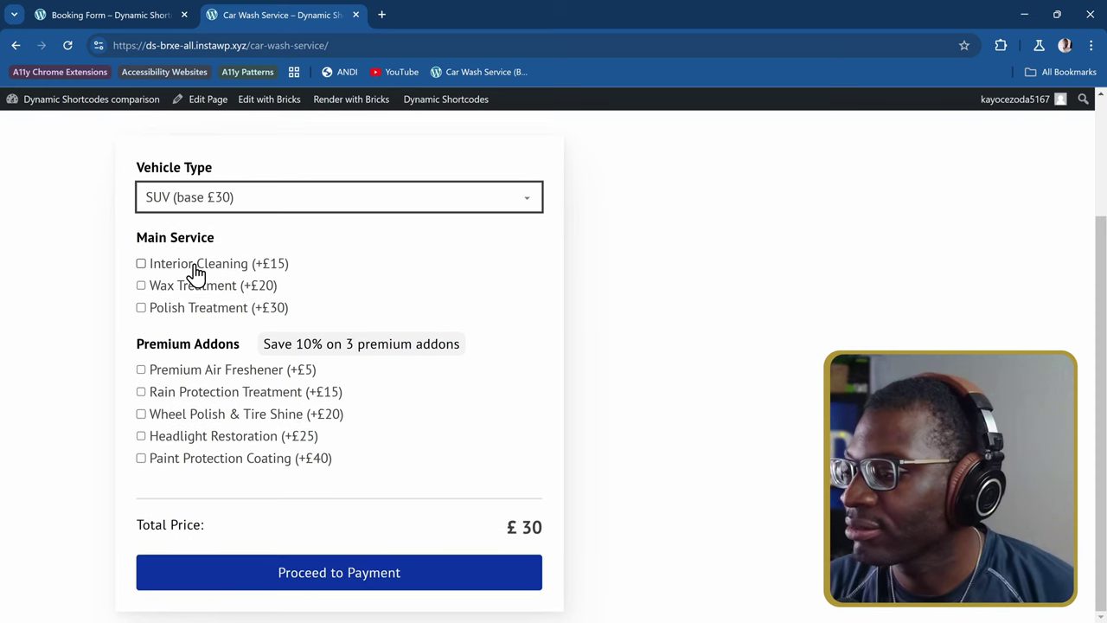
click(208, 270)
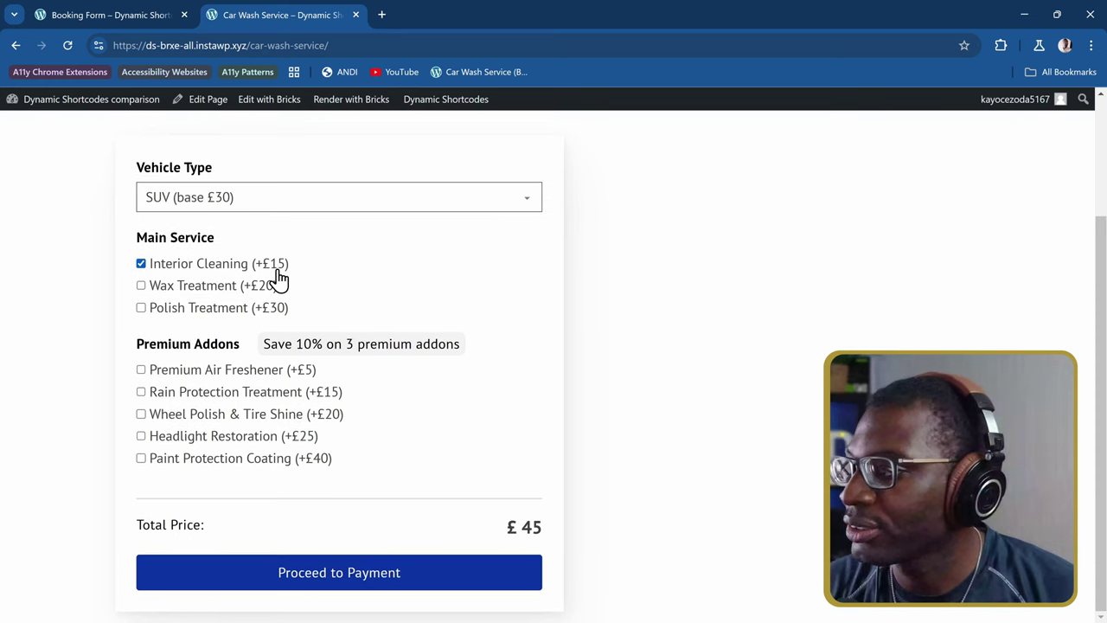
click(178, 315)
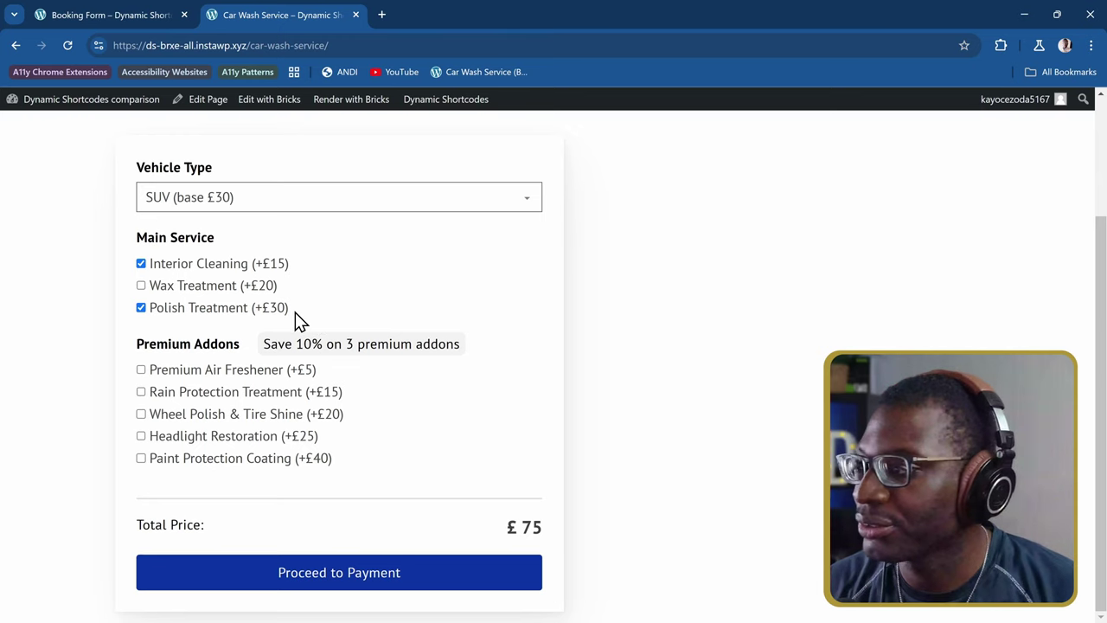
click(255, 316)
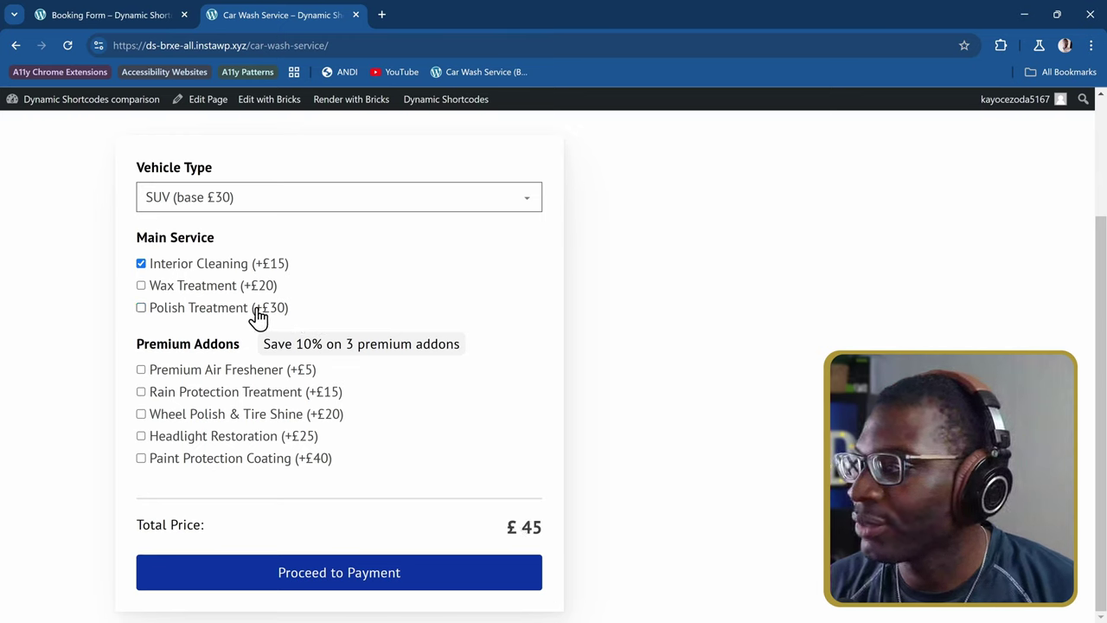
click(211, 294)
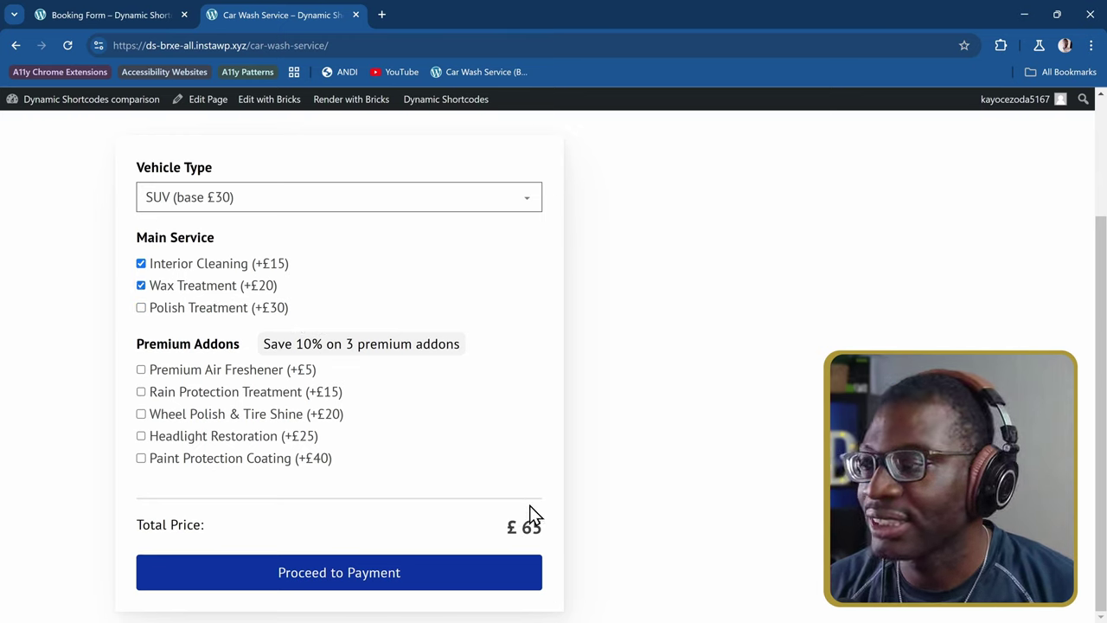
click(251, 309)
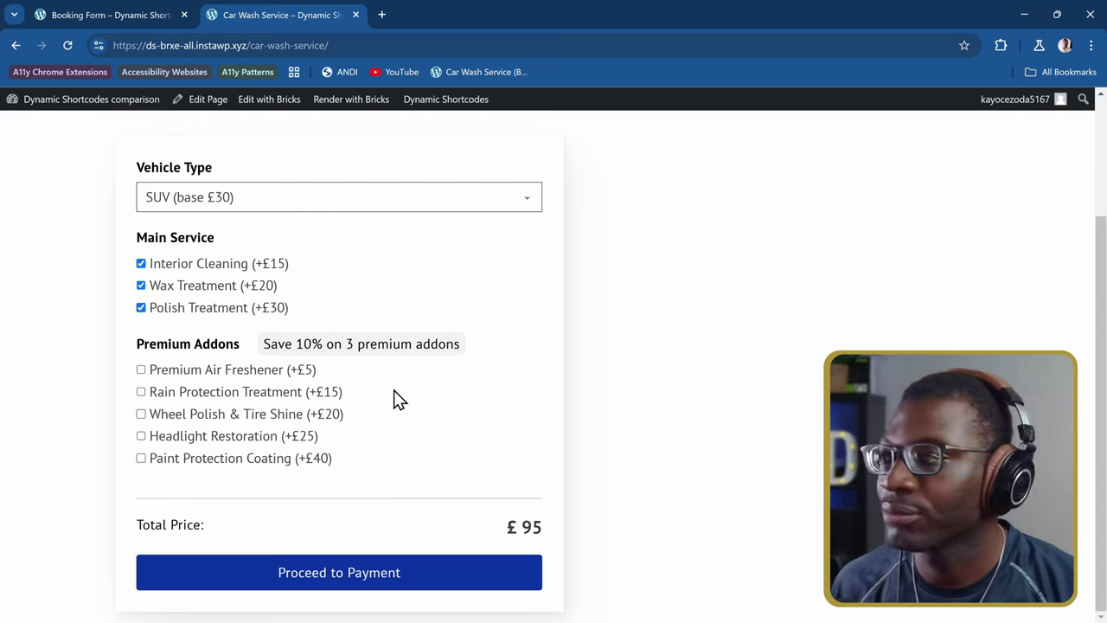
- Deselect all three main services so that only the vehicle's base price is charged
click(243, 309)
click(240, 285)
click(242, 270)
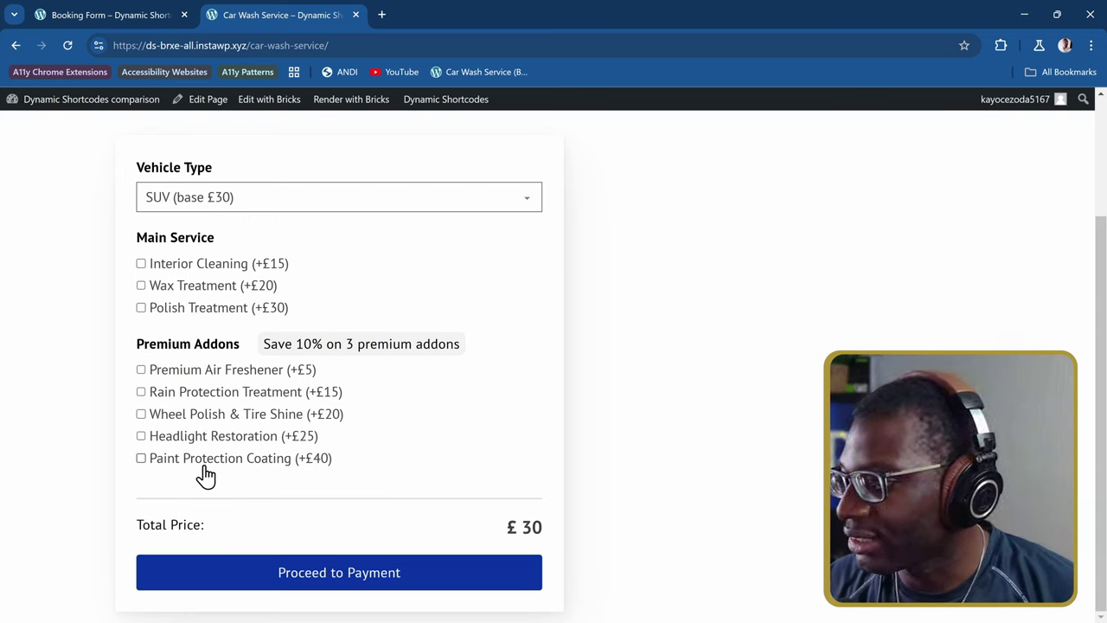
- Select the Paint Protection Coating, Wheel Polish & Tire Shine and Premium Air Freshener add-ons, and reload the car wash page
click(235, 461)
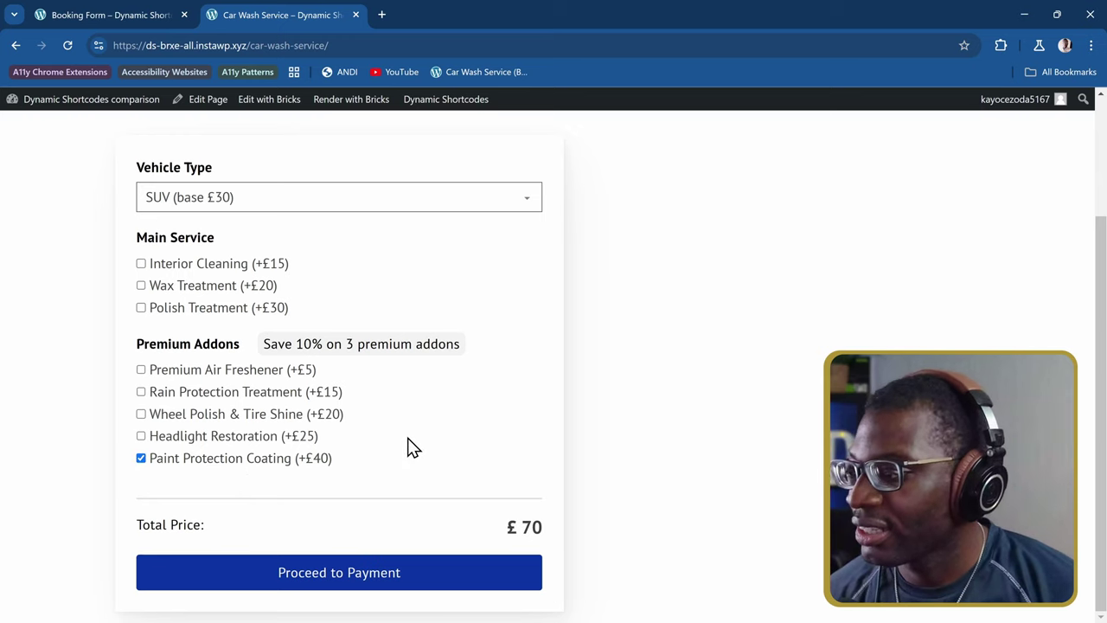
click(177, 416)
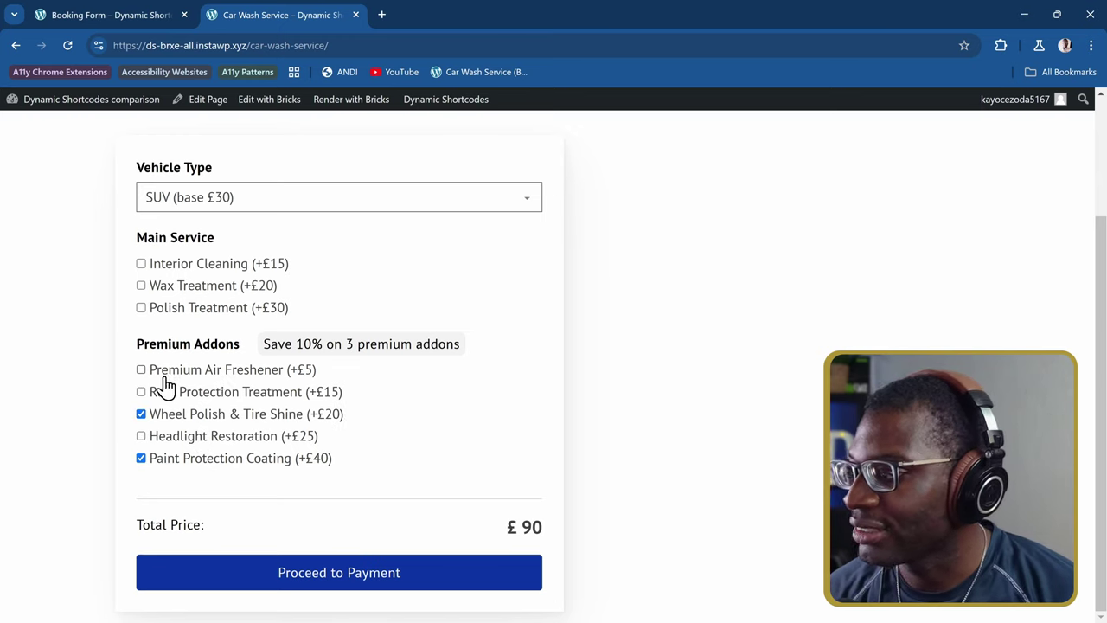
click(288, 374)
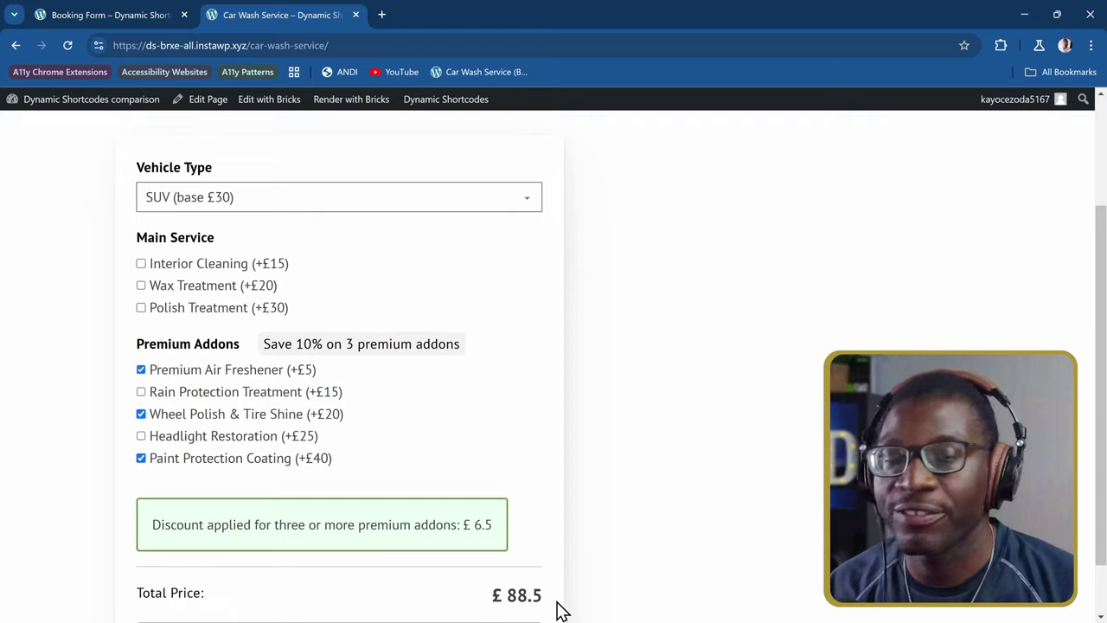
key(F5)
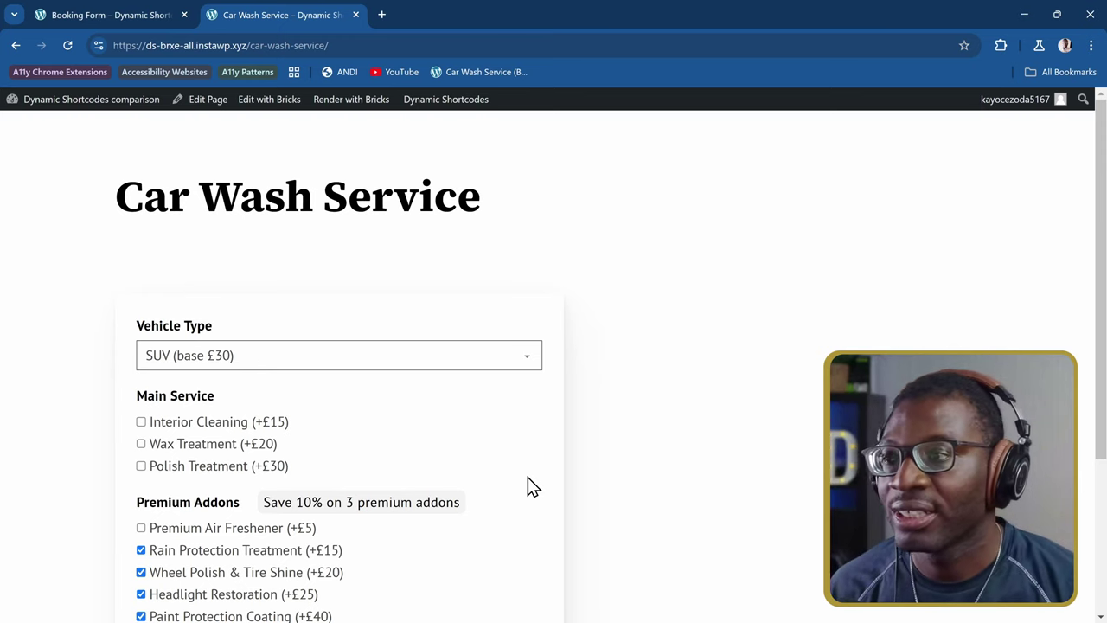
scroll(539, 475, down, 3)
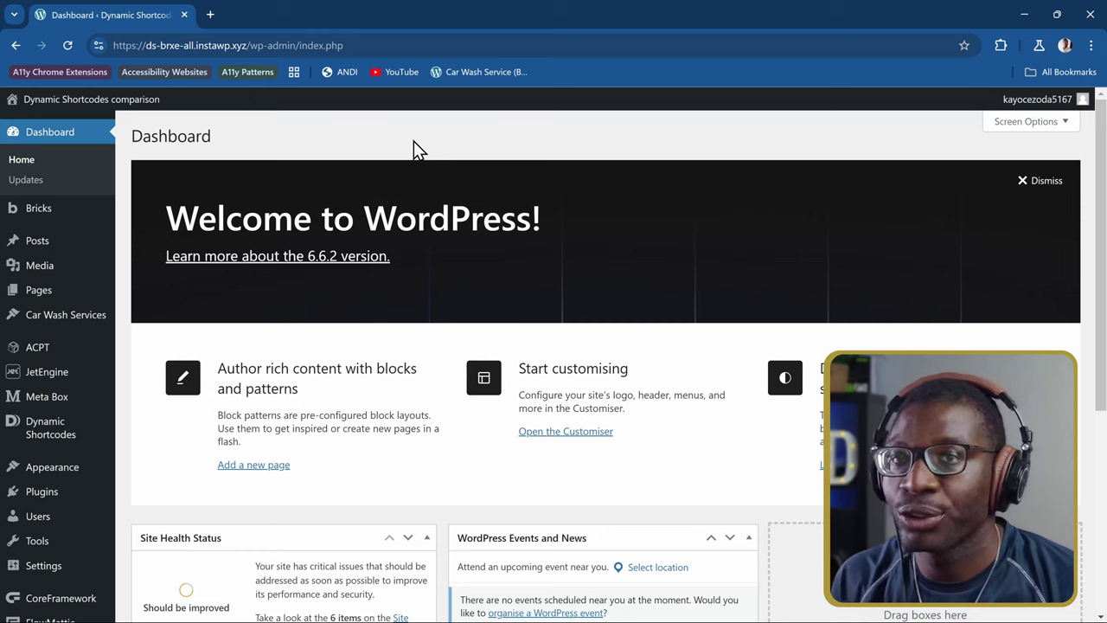
- Open Bricksforge's Elements settings from the WordPress dashboard and examine which elements are enabled
mouse_move(67, 216)
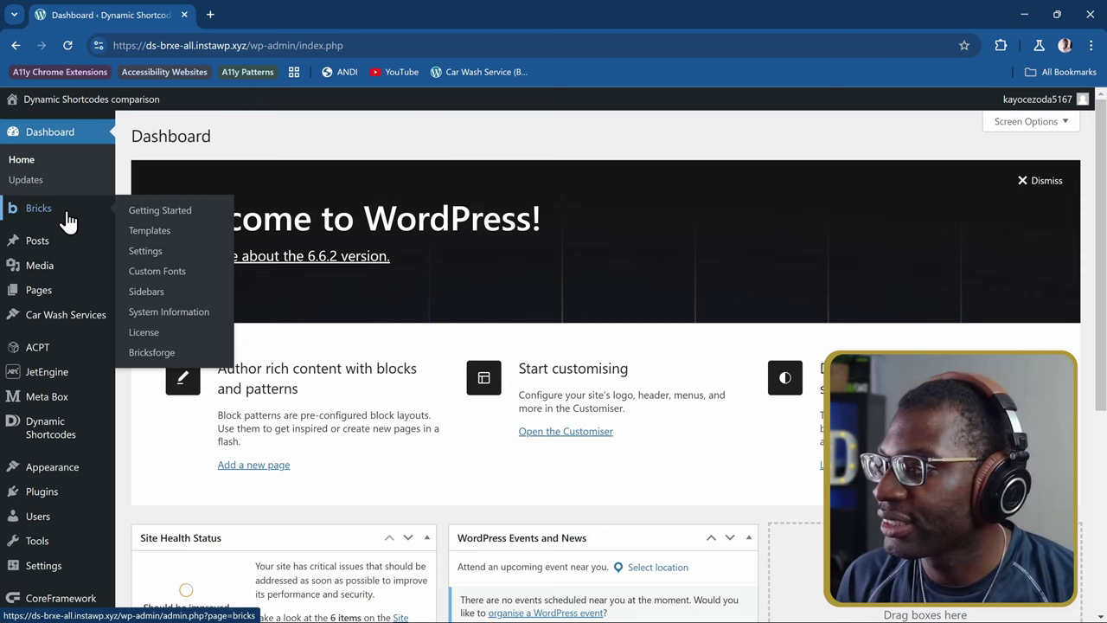
click(152, 352)
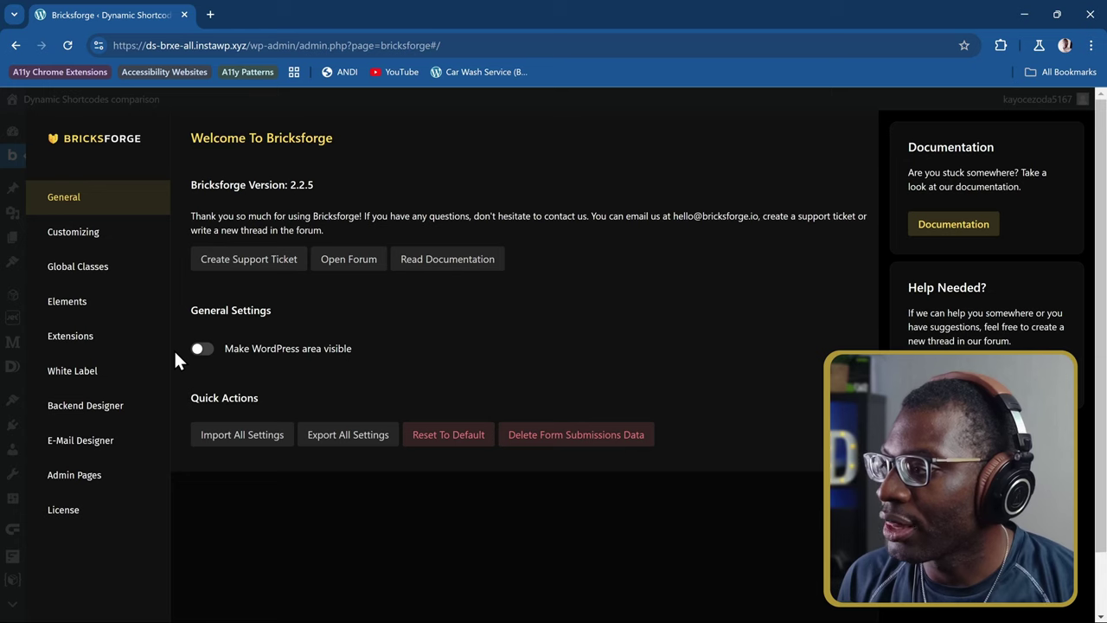
click(99, 309)
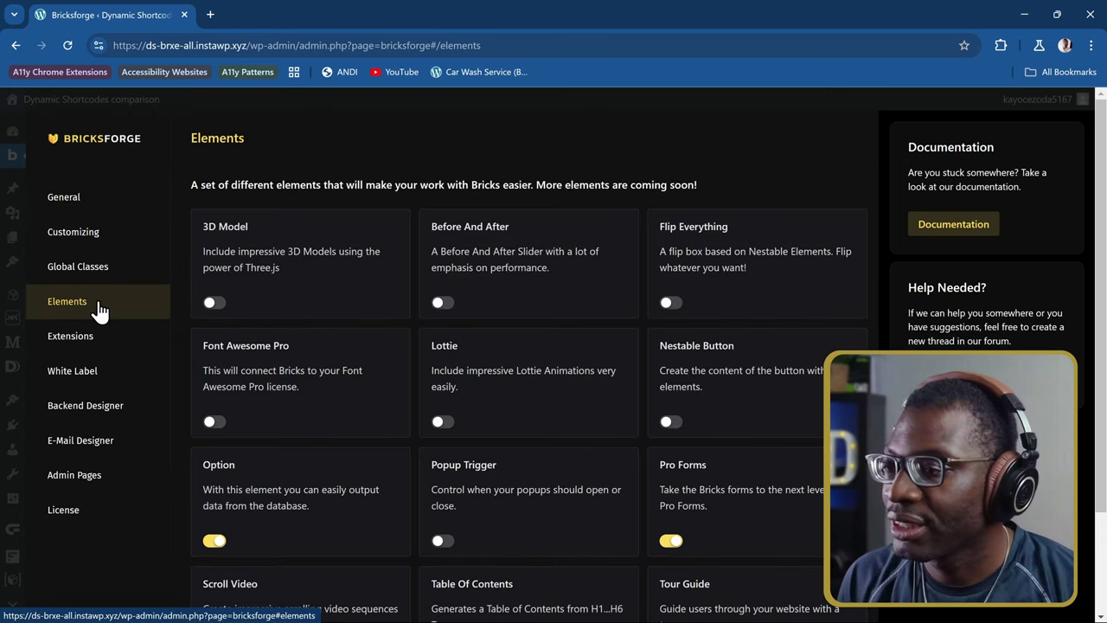
scroll(571, 268, down, 3)
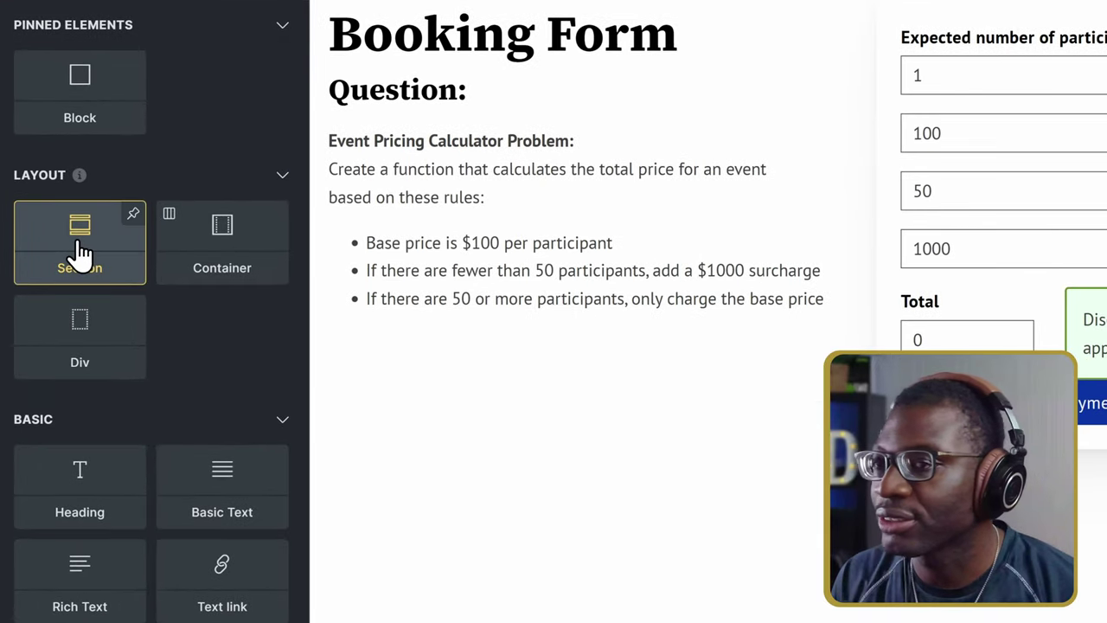
- Add a new section below the booking form and insert a Pro Forms element into its container
click(80, 250)
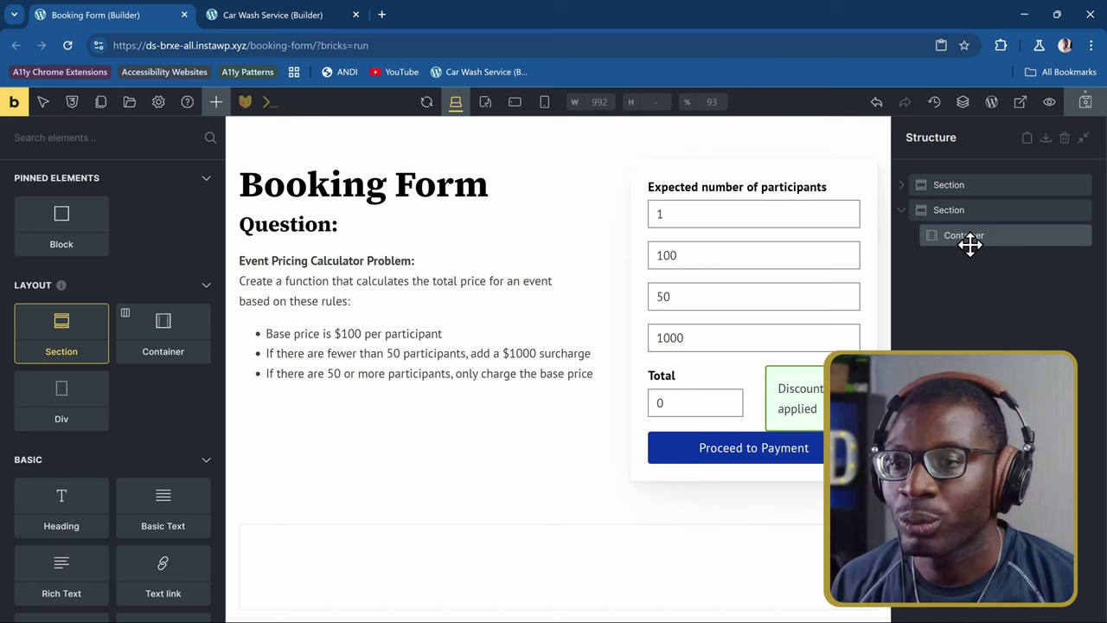
click(963, 235)
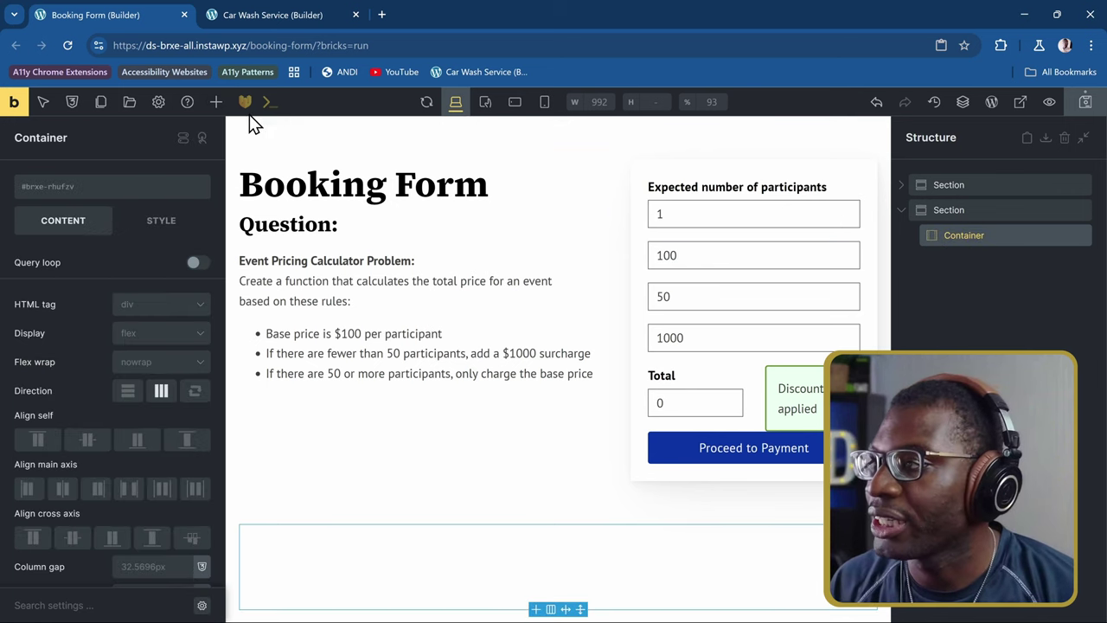
click(215, 102)
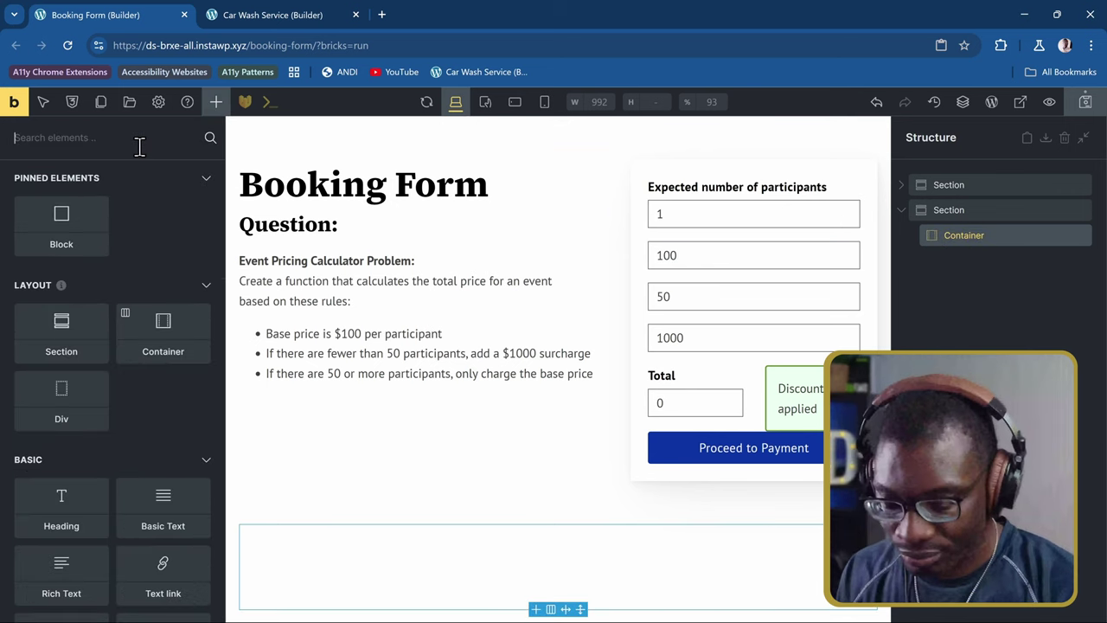
text(pro)
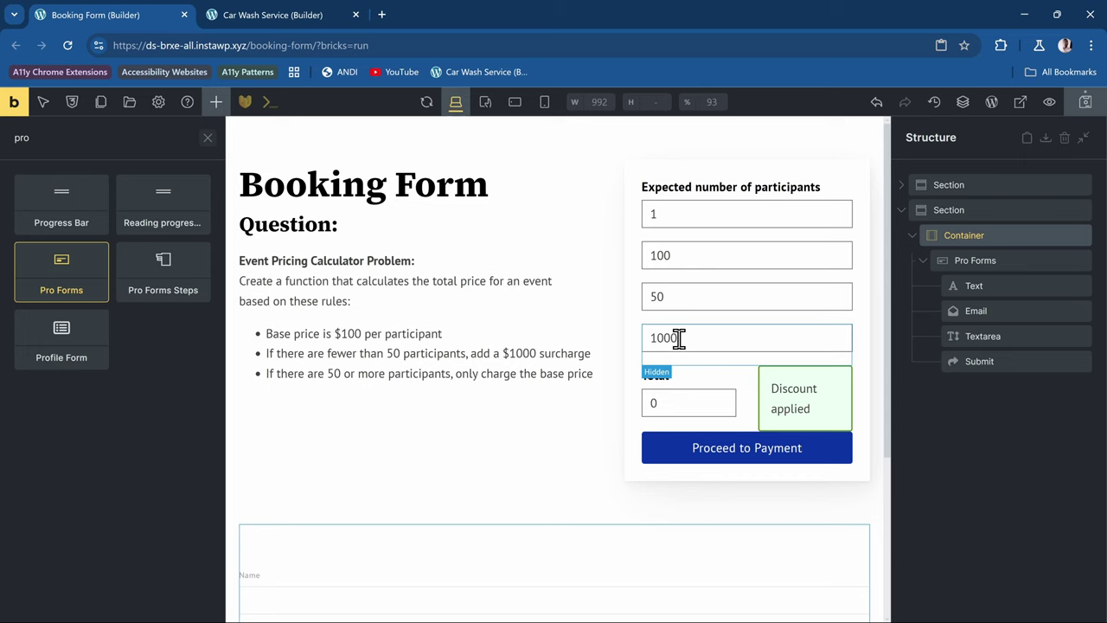
- Delete the default Text field from the new Pro Forms element
click(1021, 285)
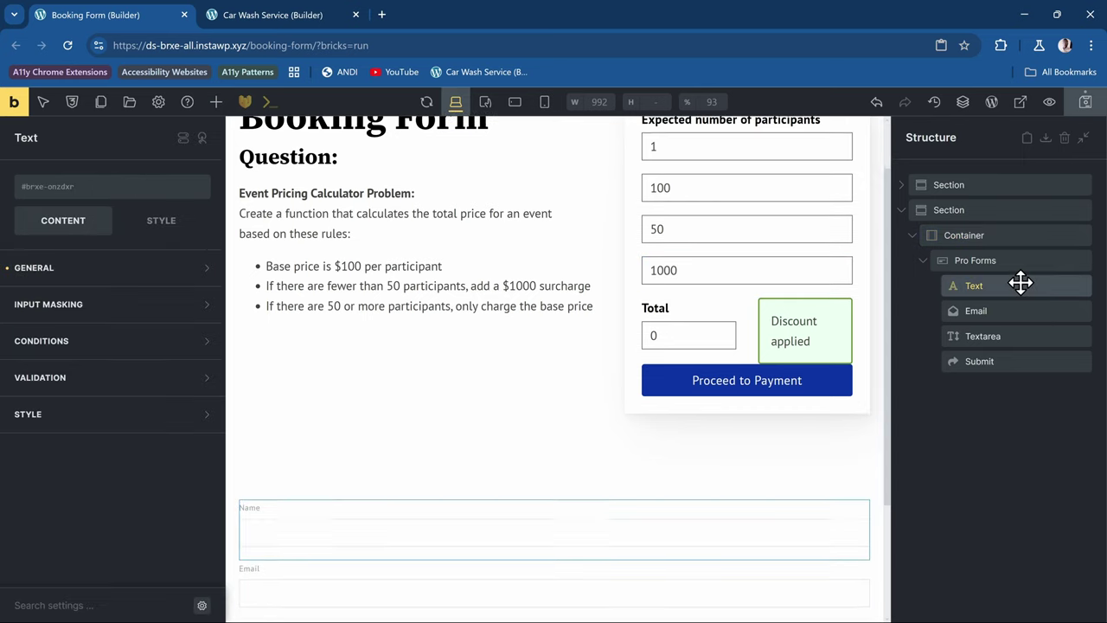
right_click(1003, 290)
click(982, 400)
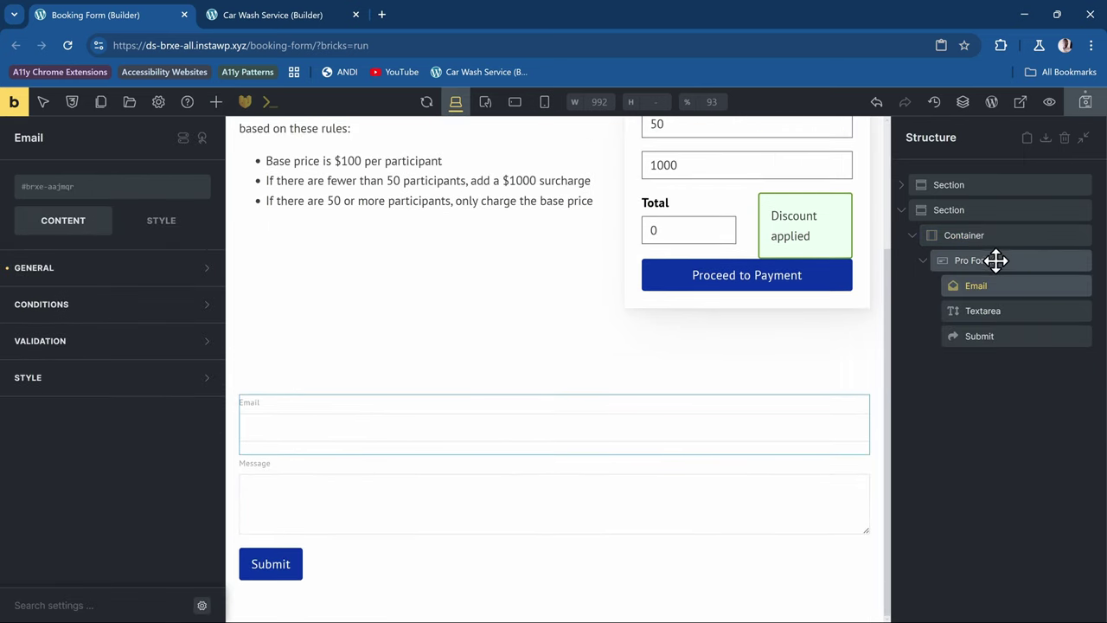
- Delete the default Email and Textarea fields from the new Pro Forms element, keeping only the Submit field
right_click(995, 288)
click(987, 400)
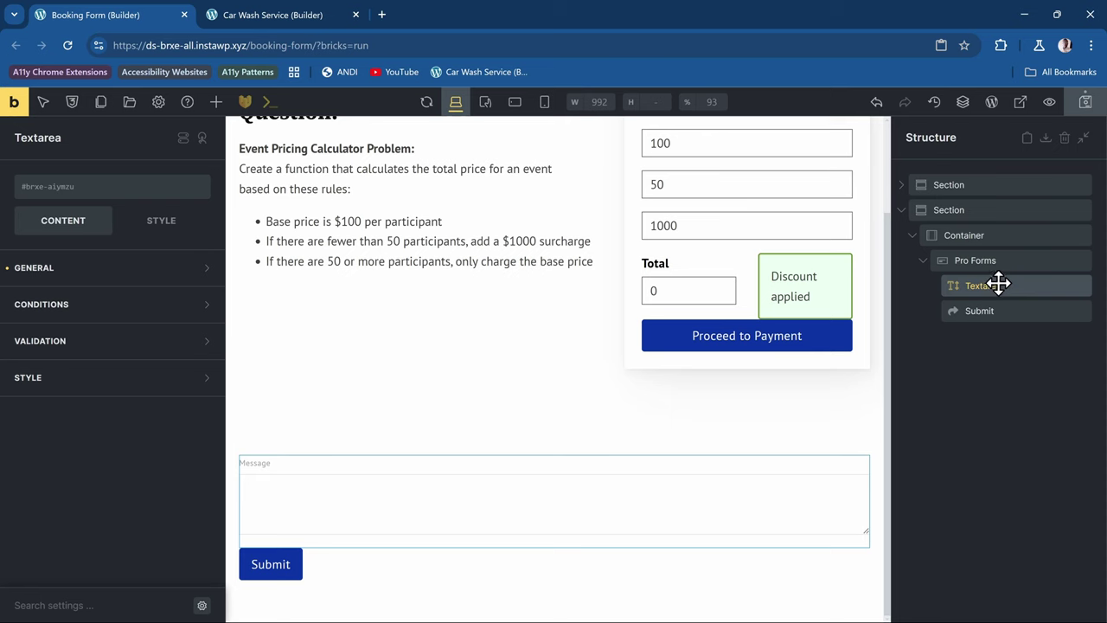
right_click(998, 283)
click(988, 400)
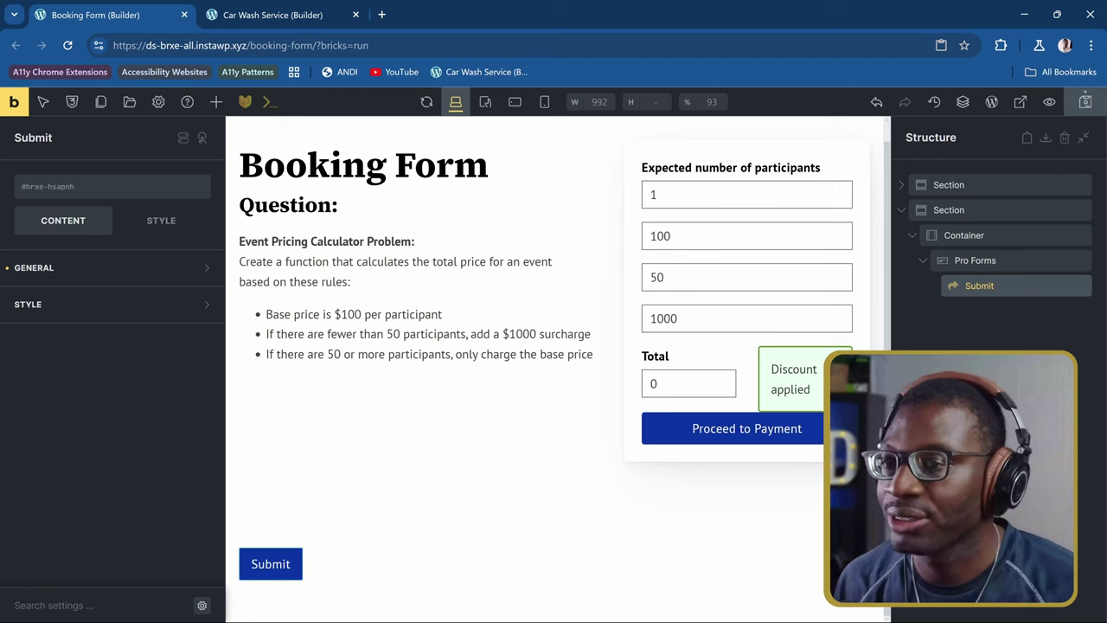
- Add a Bricksforge Number field to the new Pro Forms element and place it above the Submit field
click(994, 259)
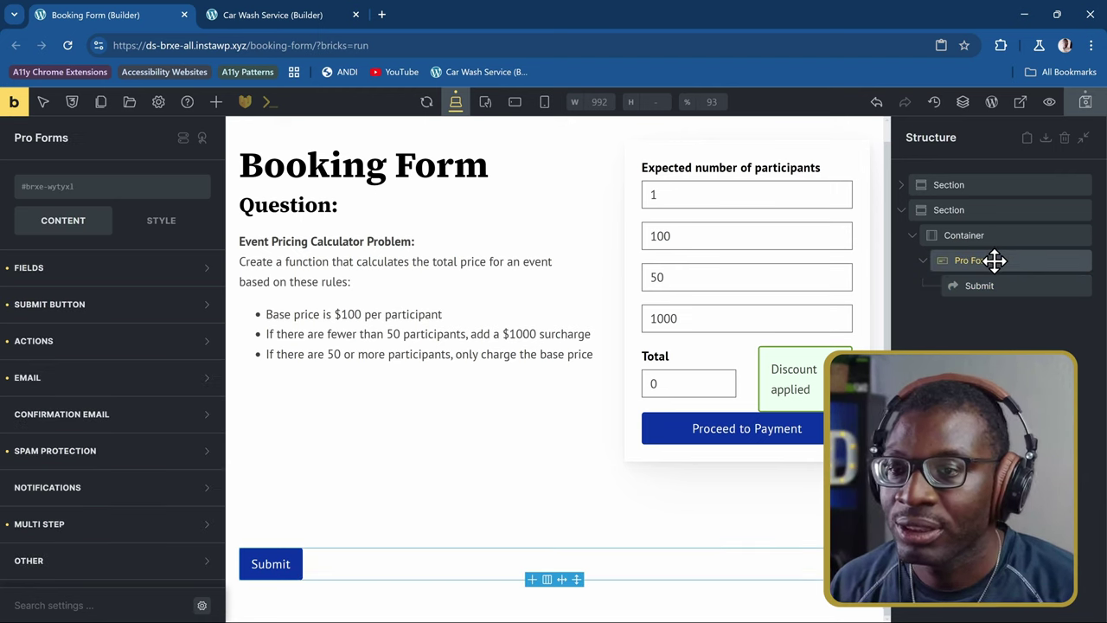
drag(966, 258, 216, 113)
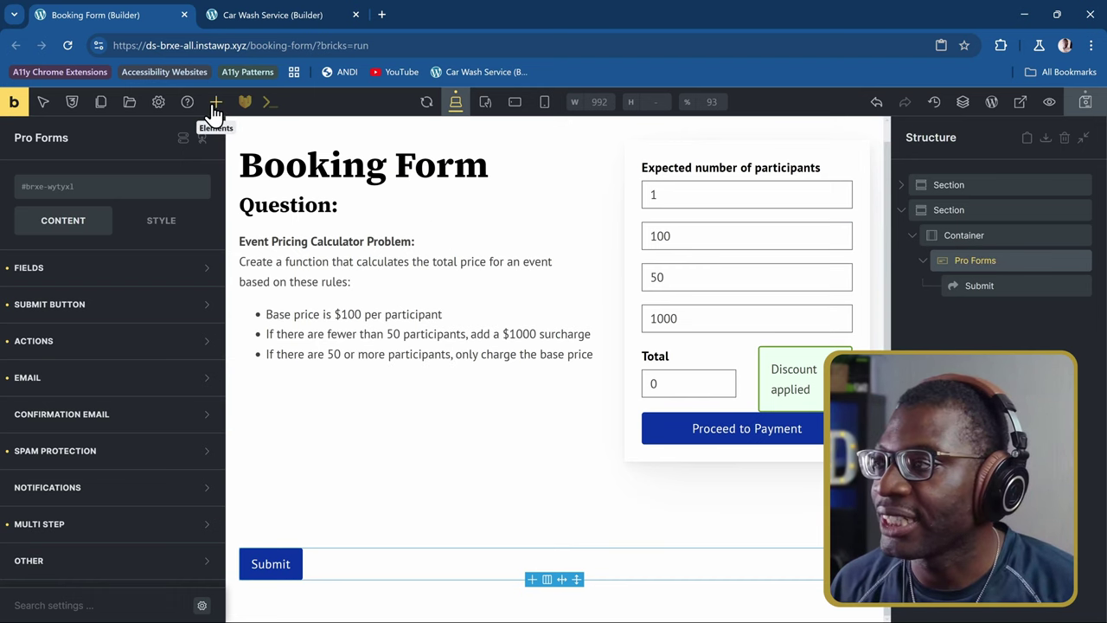
click(216, 104)
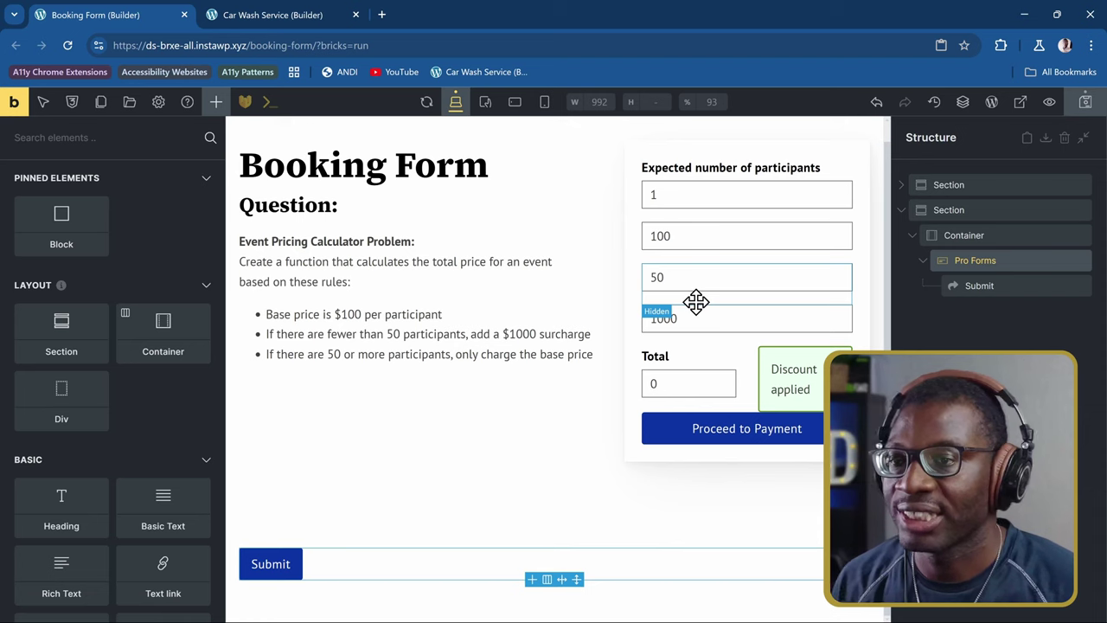
click(87, 140)
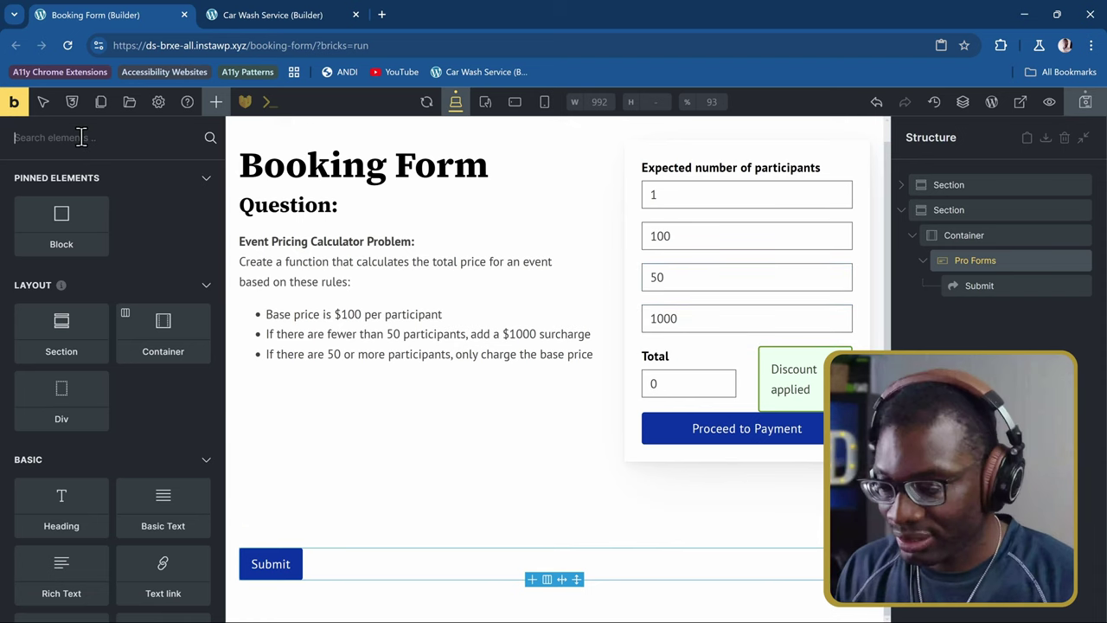
scroll(130, 308, down, 10)
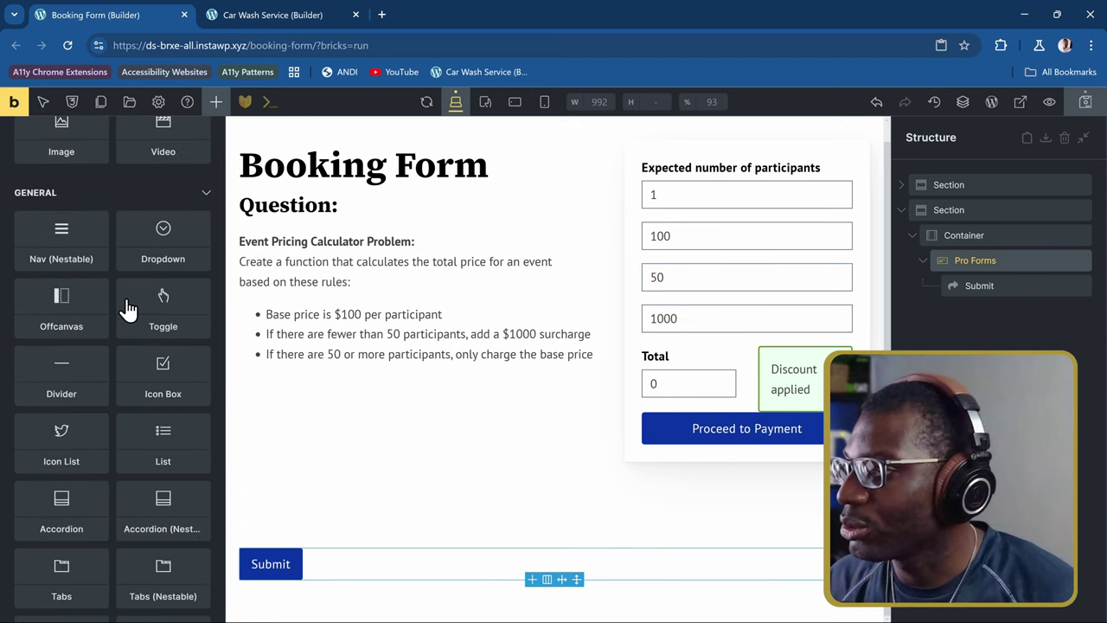
scroll(128, 309, down, 5)
scroll(128, 309, down, 12)
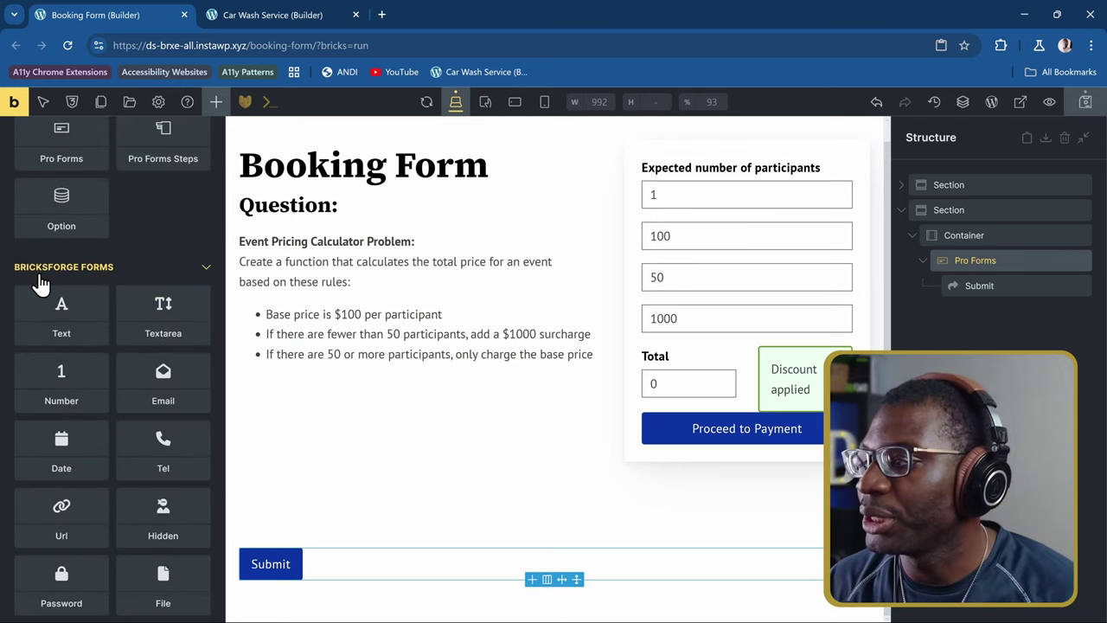
scroll(102, 281, down, 1)
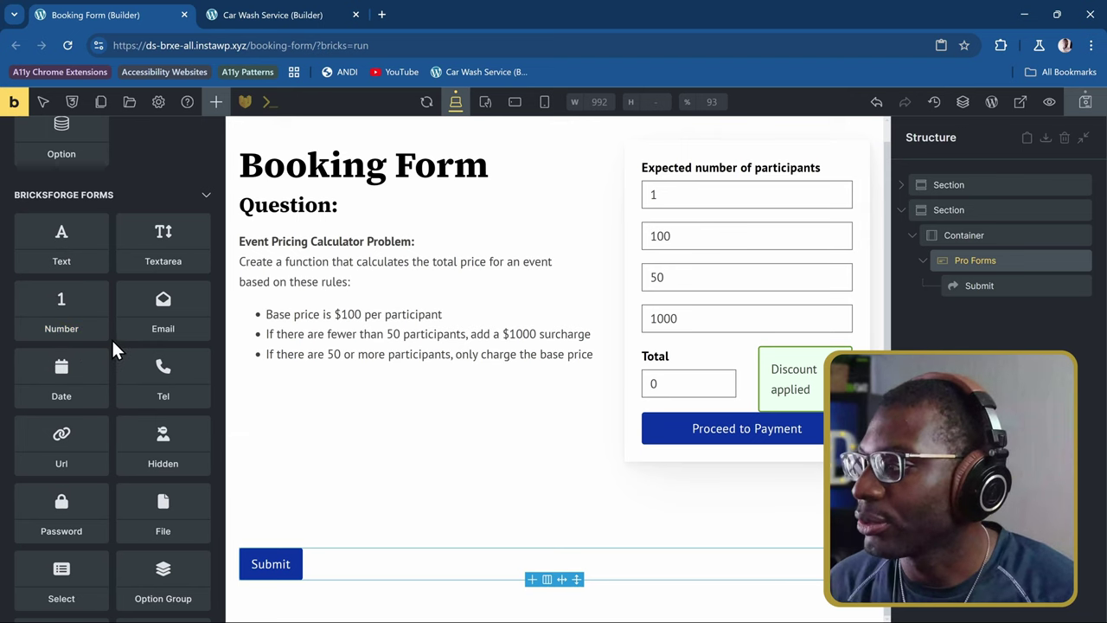
click(79, 316)
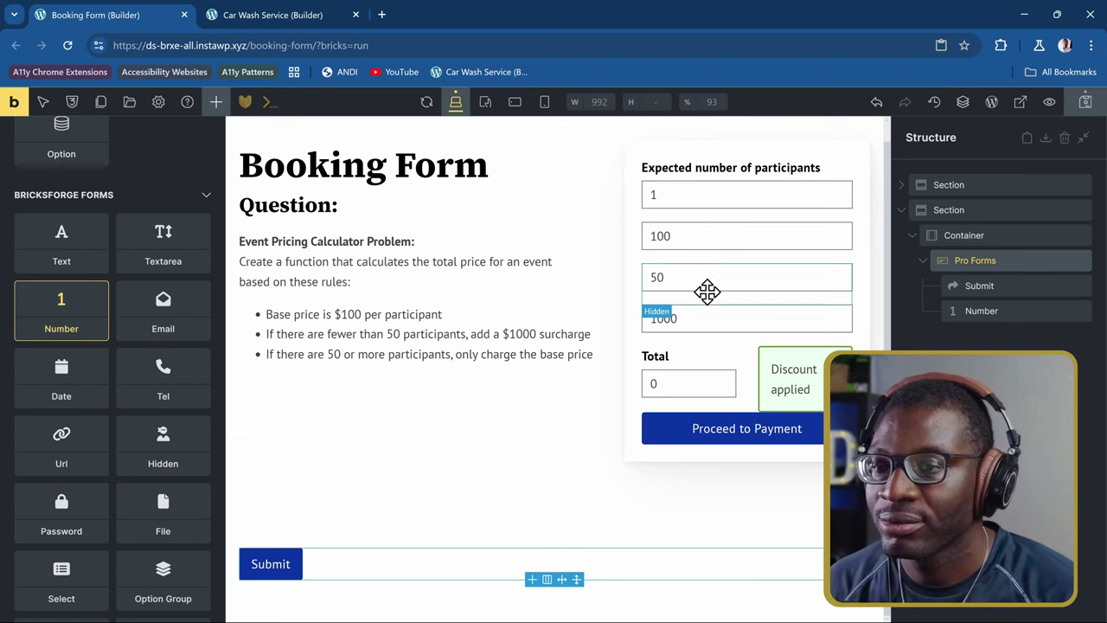
drag(981, 314, 986, 287)
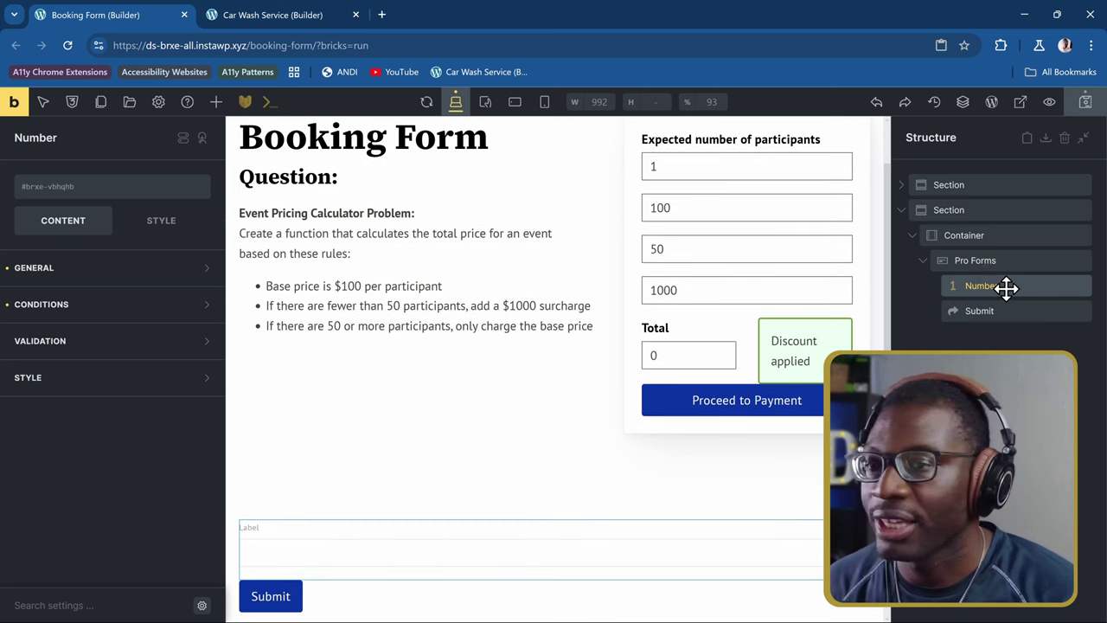
- Add three Hidden fields between the Number and Submit fields of the new form
click(216, 102)
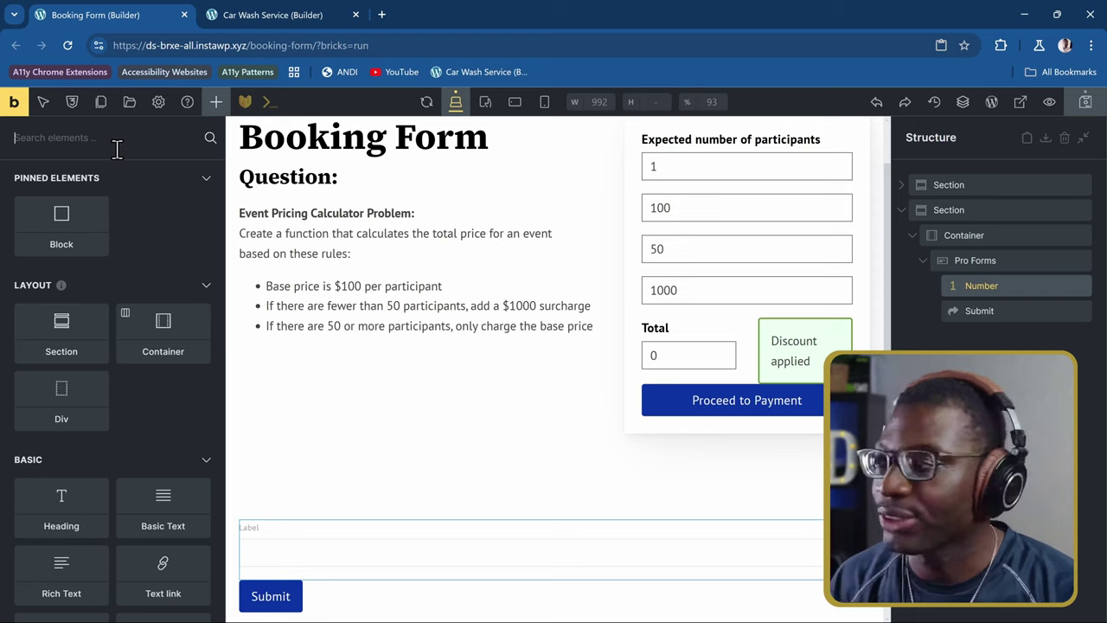
text(hidd)
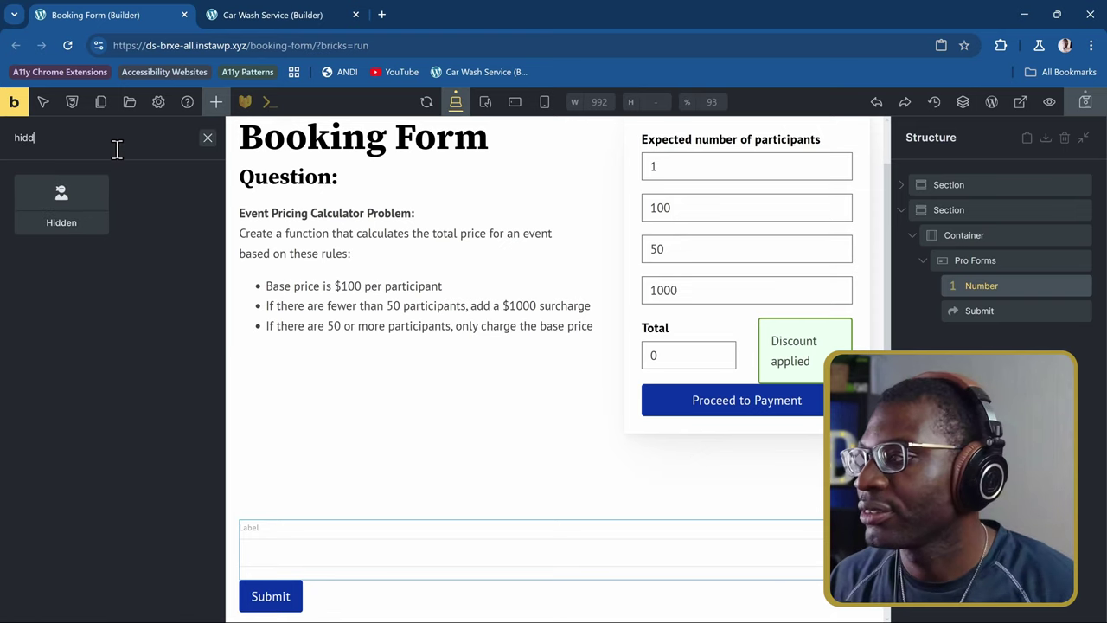
click(74, 218)
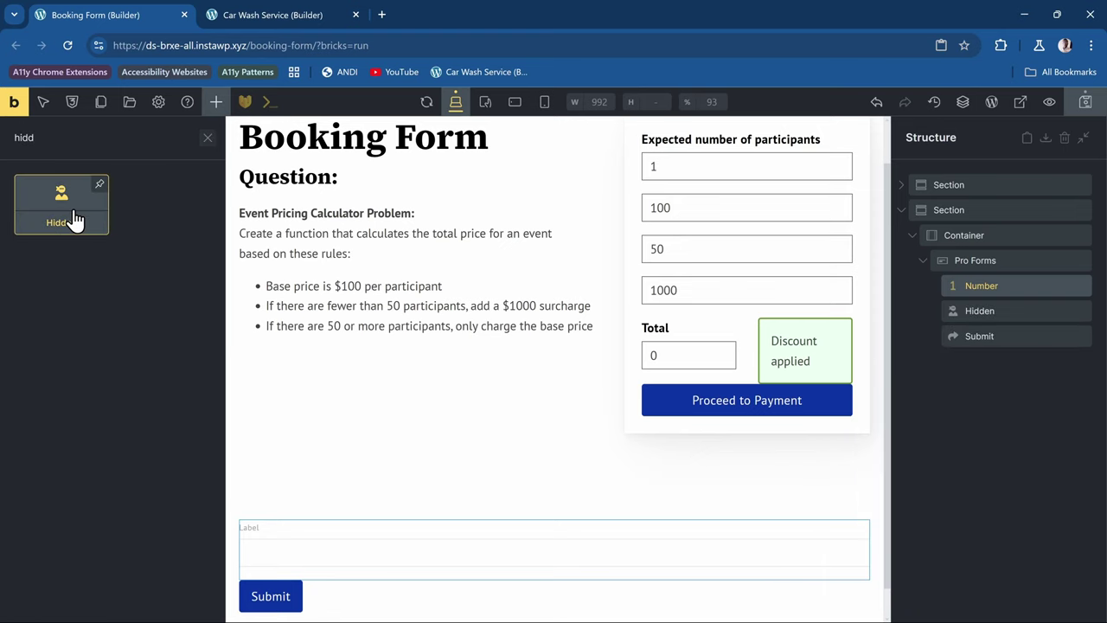
click(74, 218)
drag(74, 218, 191, 230)
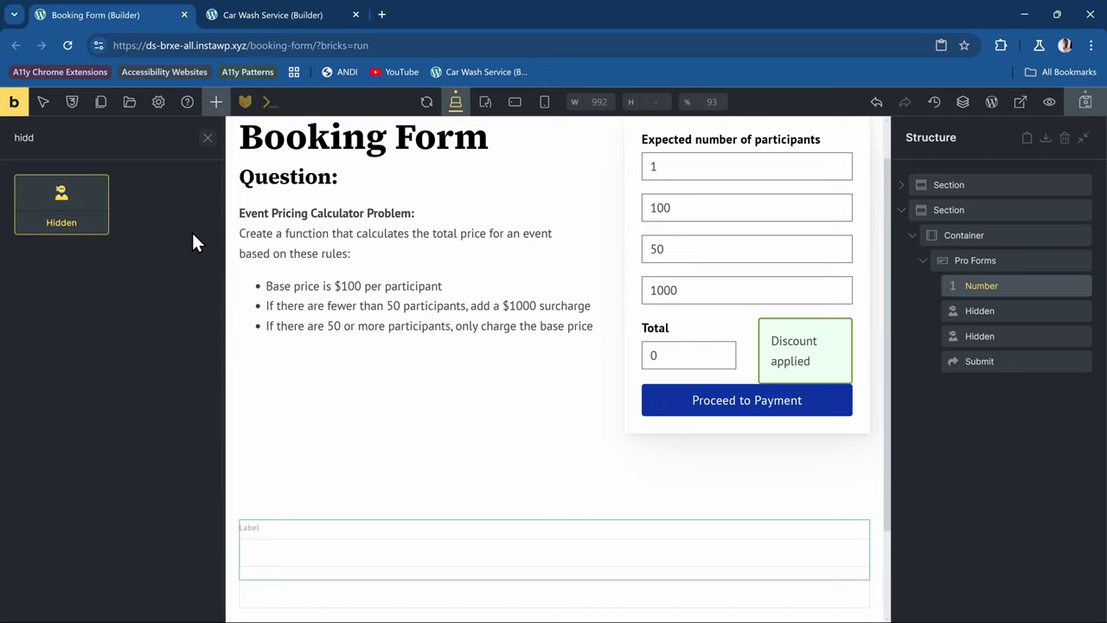
click(70, 221)
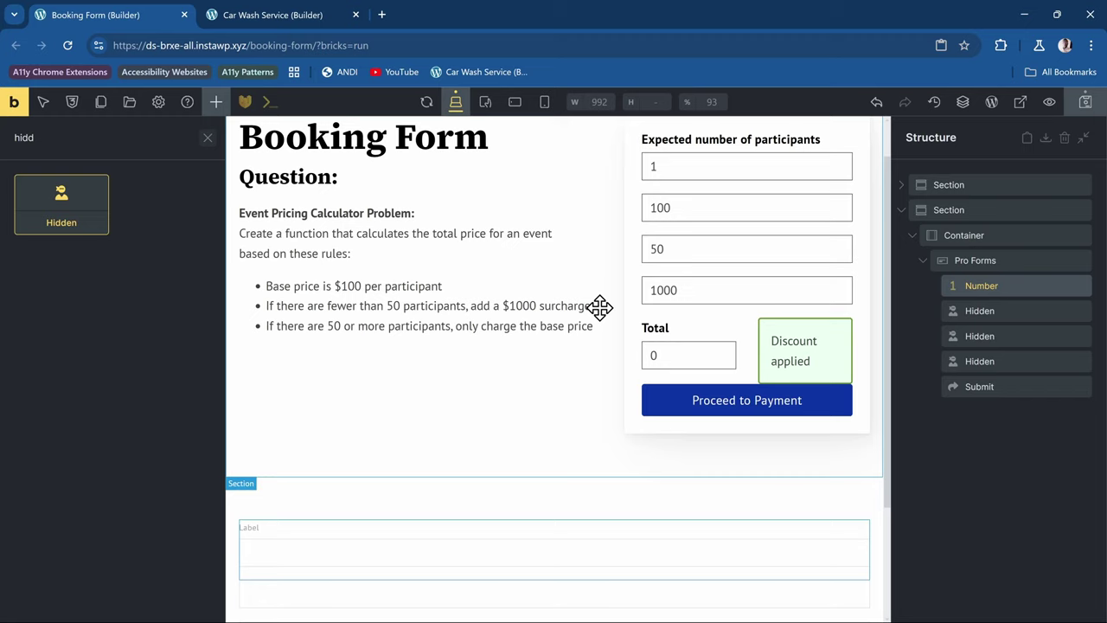
- Add a Calculation field to the form and move it below the three Hidden fields, just above Submit
double_click(70, 143)
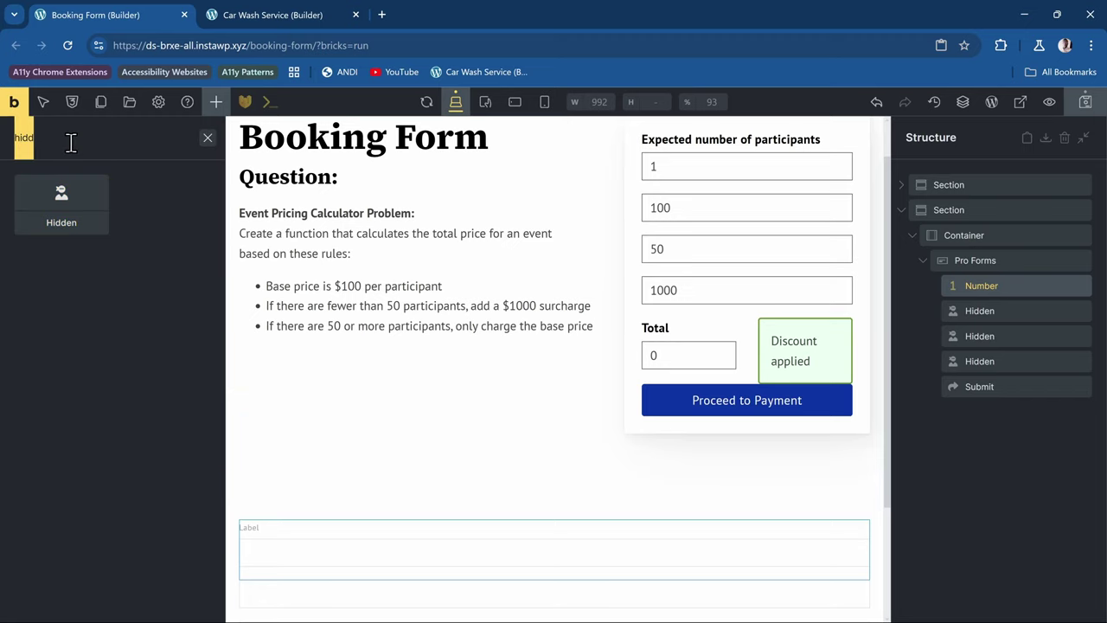
text(calc)
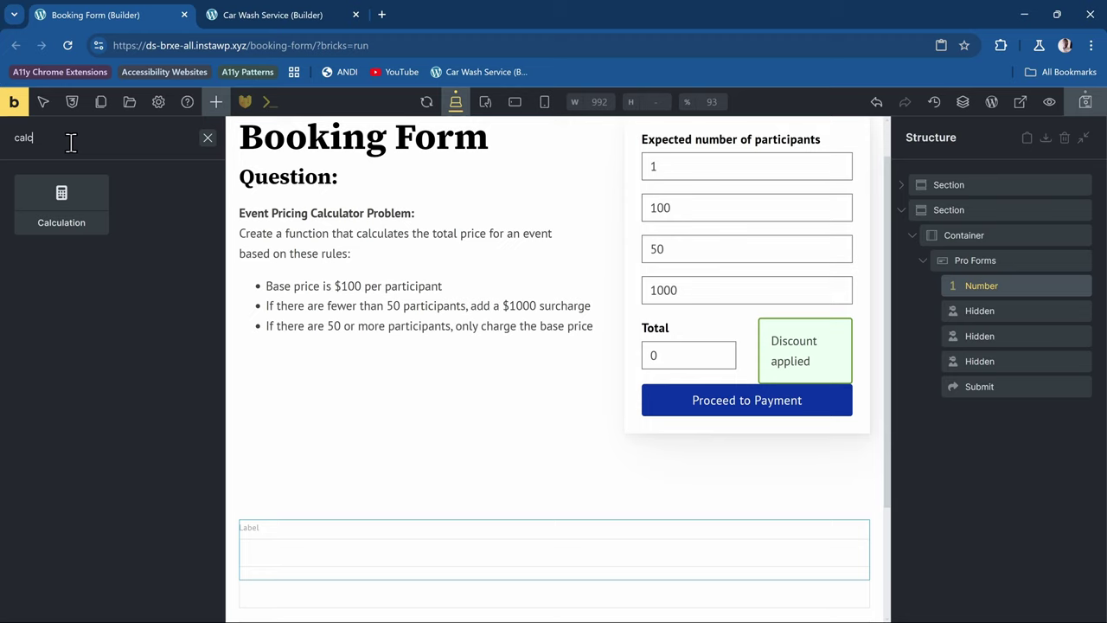
click(74, 207)
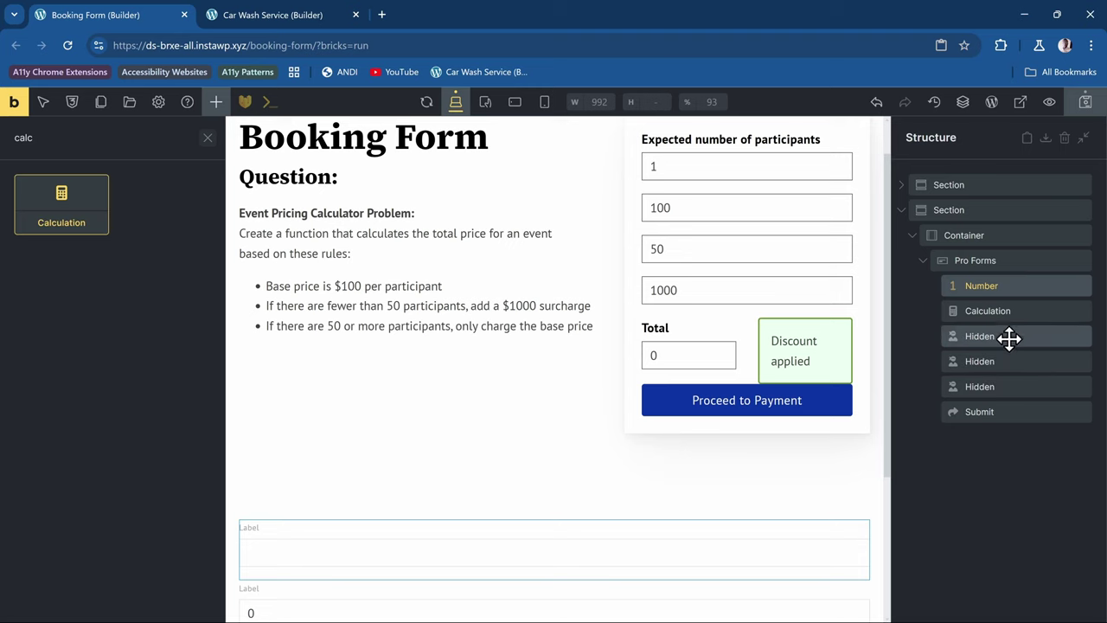
drag(996, 313, 984, 396)
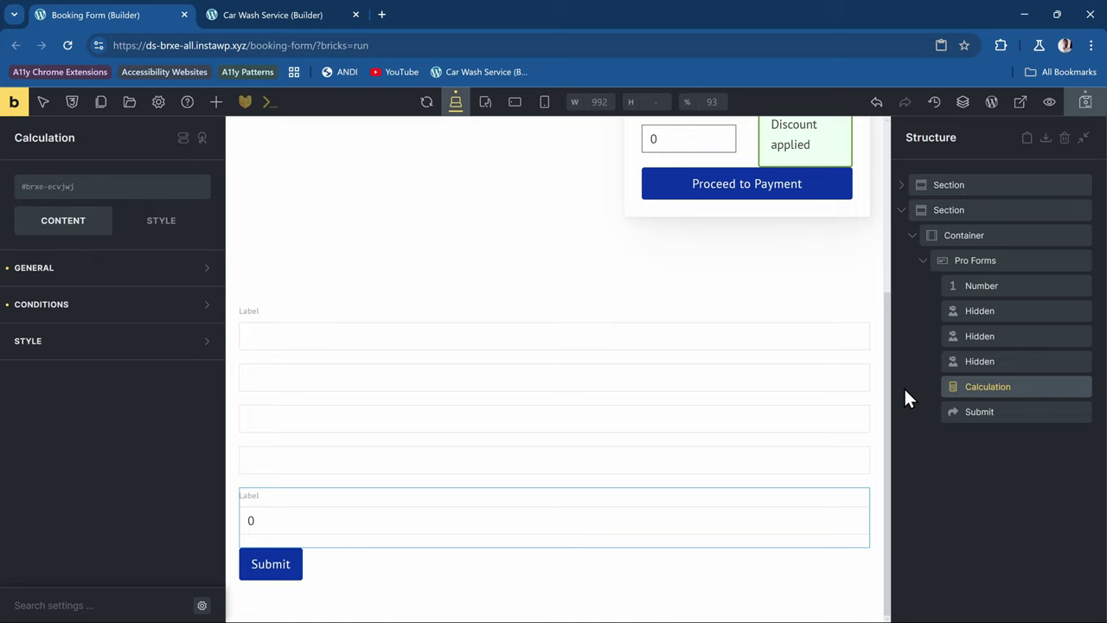
- Apply the existing dj-form class to the new Pro Forms element
scroll(871, 321, up, 3)
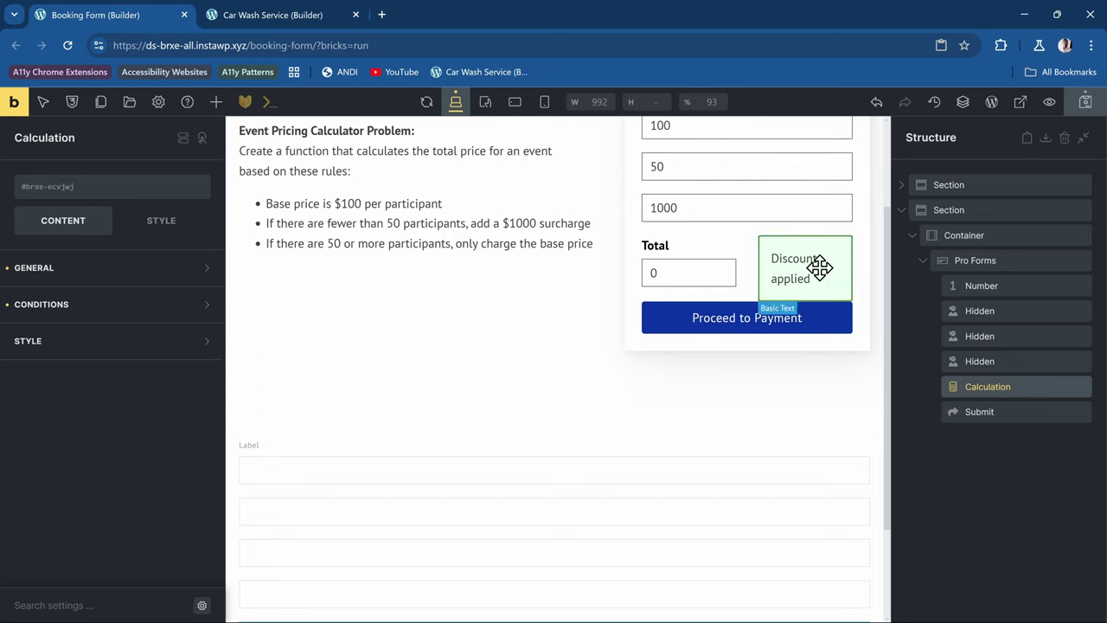
click(1003, 264)
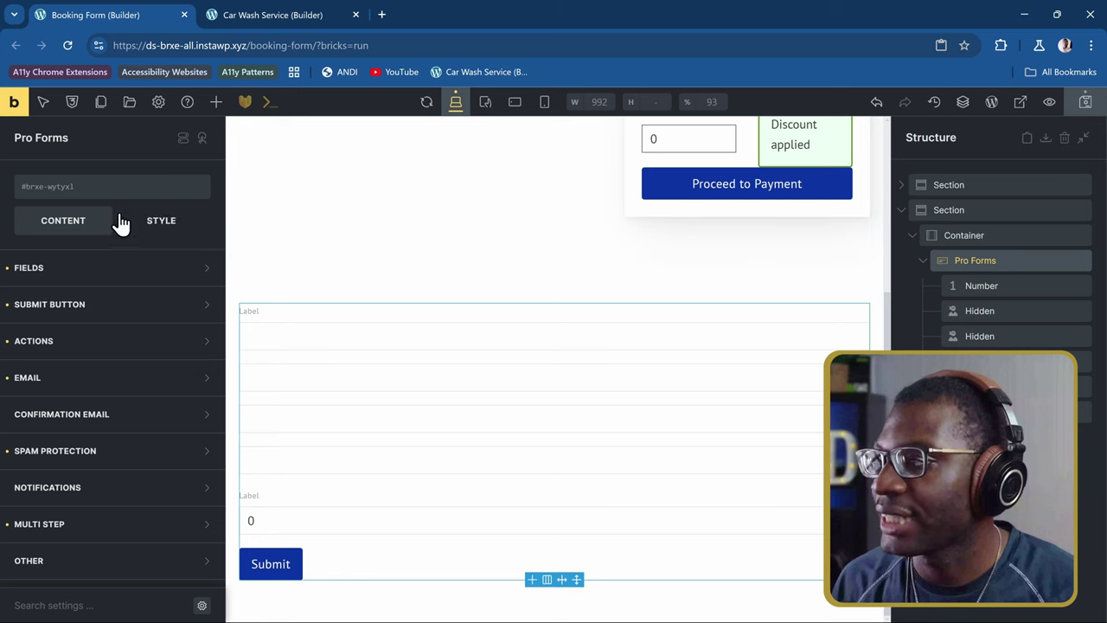
click(103, 191)
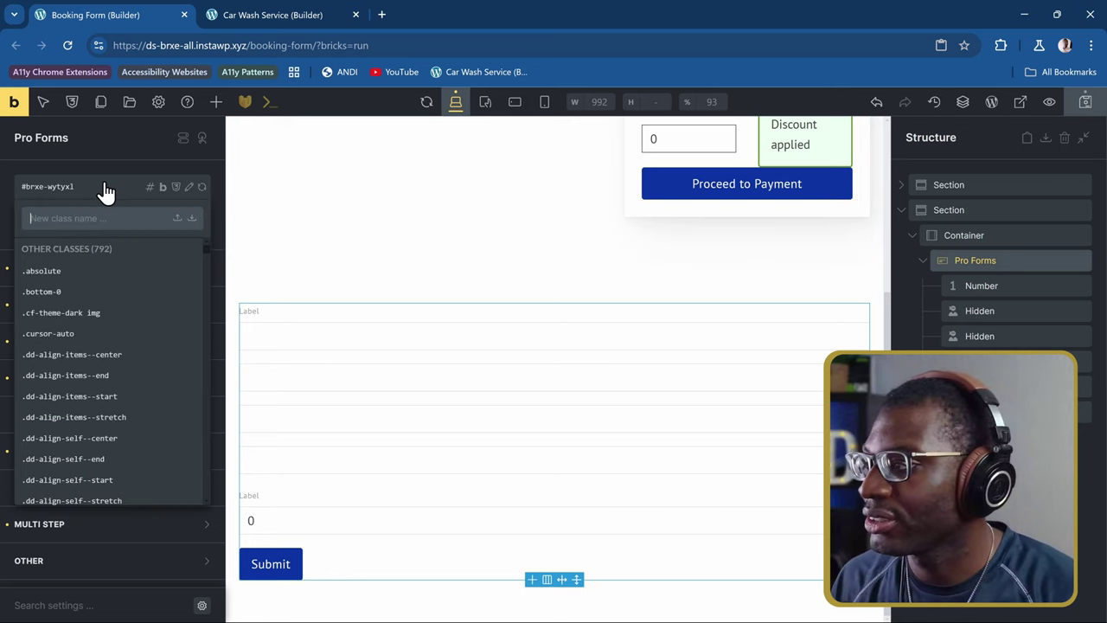
text(dj-fo)
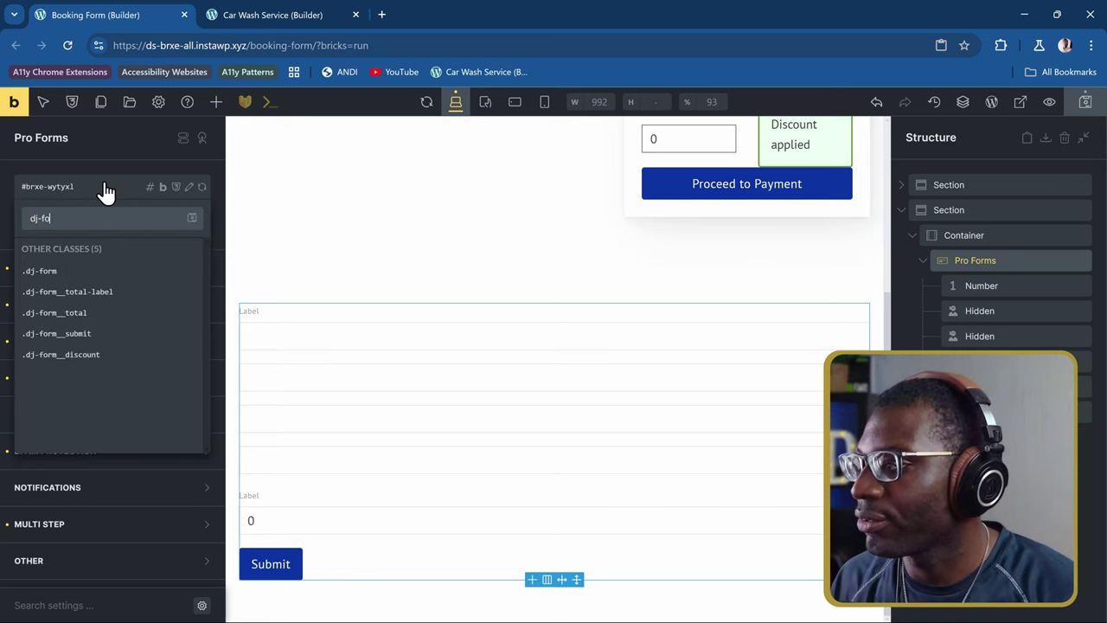
text(rm)
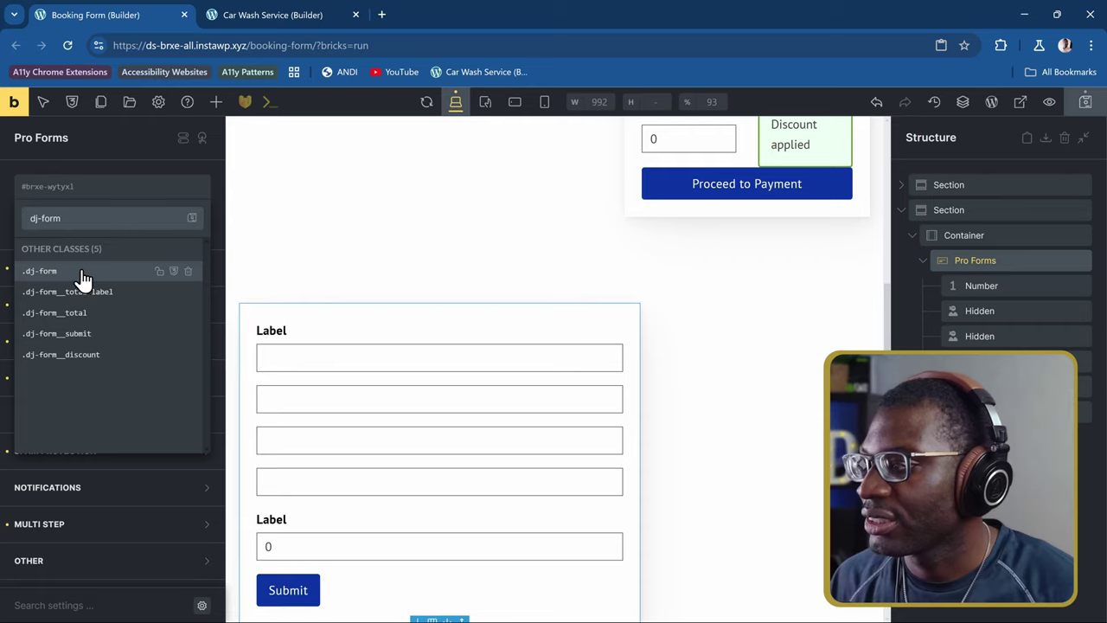
click(82, 273)
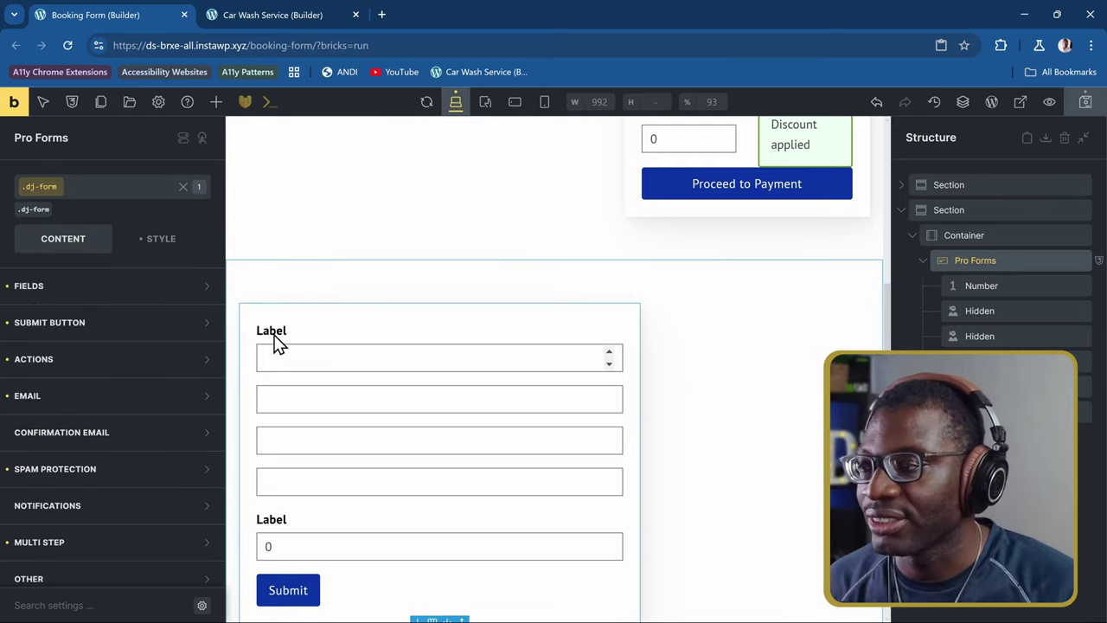
- Examine the dj-form class's label typography and field styling settings, and compare the styled form with the original booking form
click(48, 291)
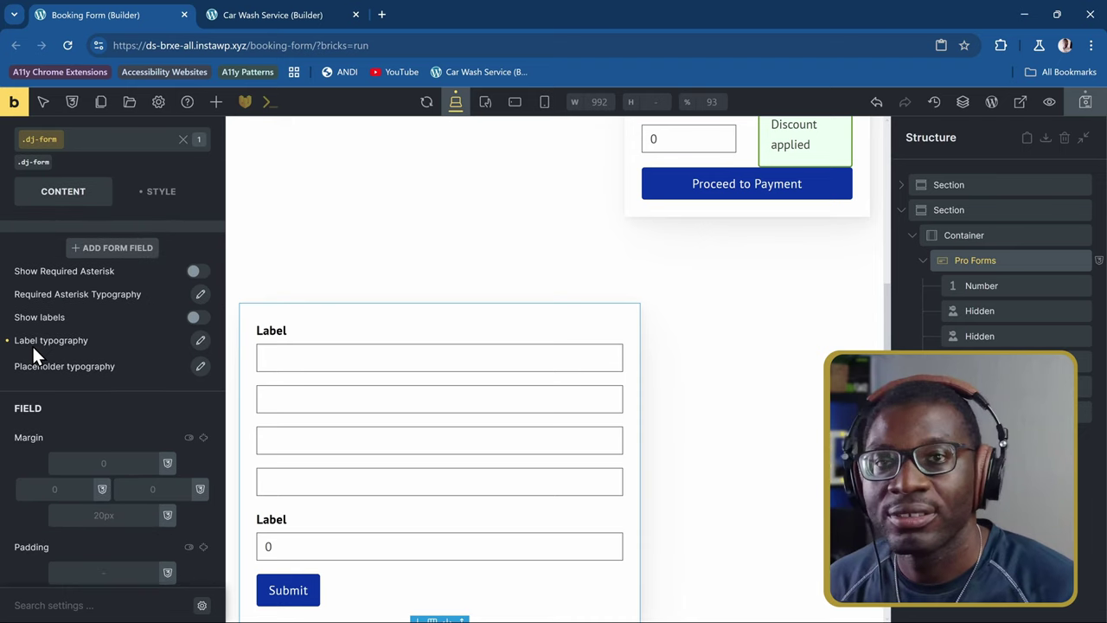
click(199, 341)
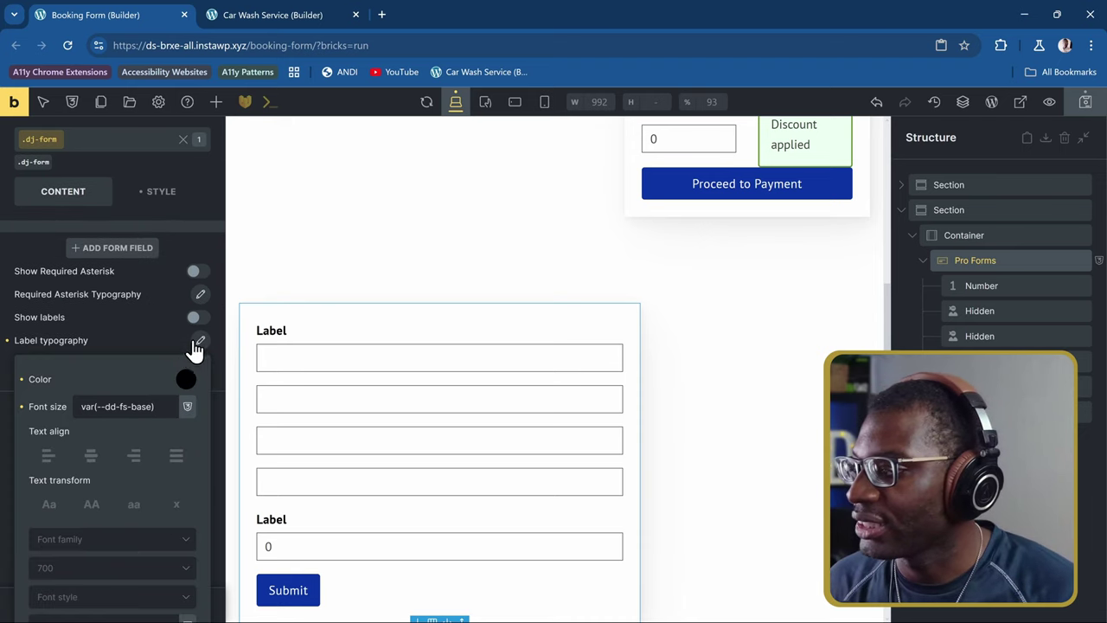
scroll(141, 365, down, 3)
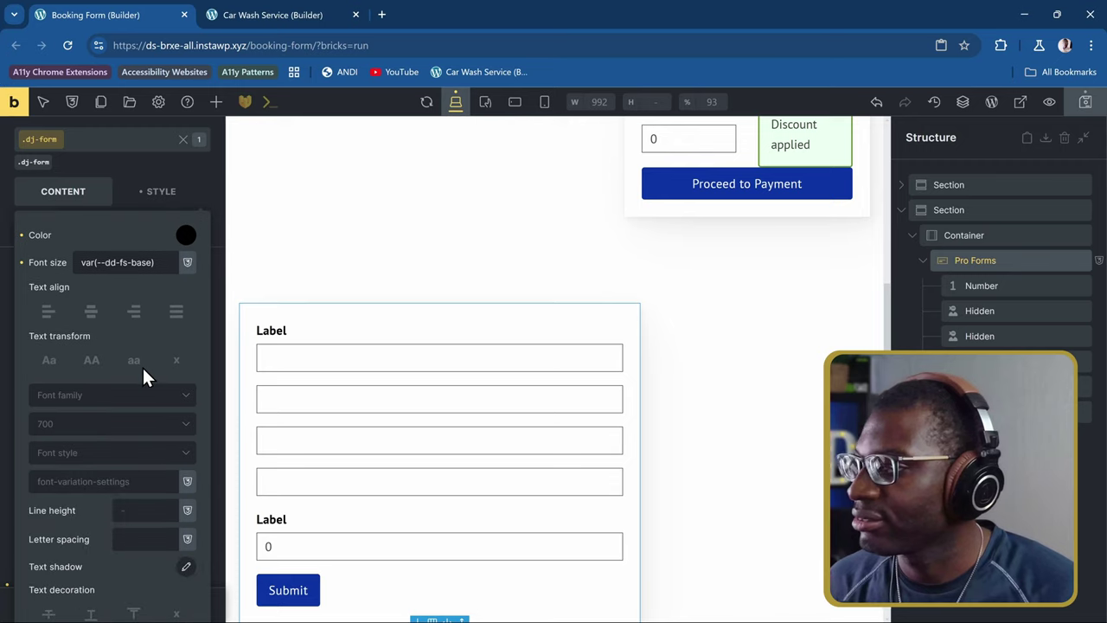
scroll(112, 368, down, 2)
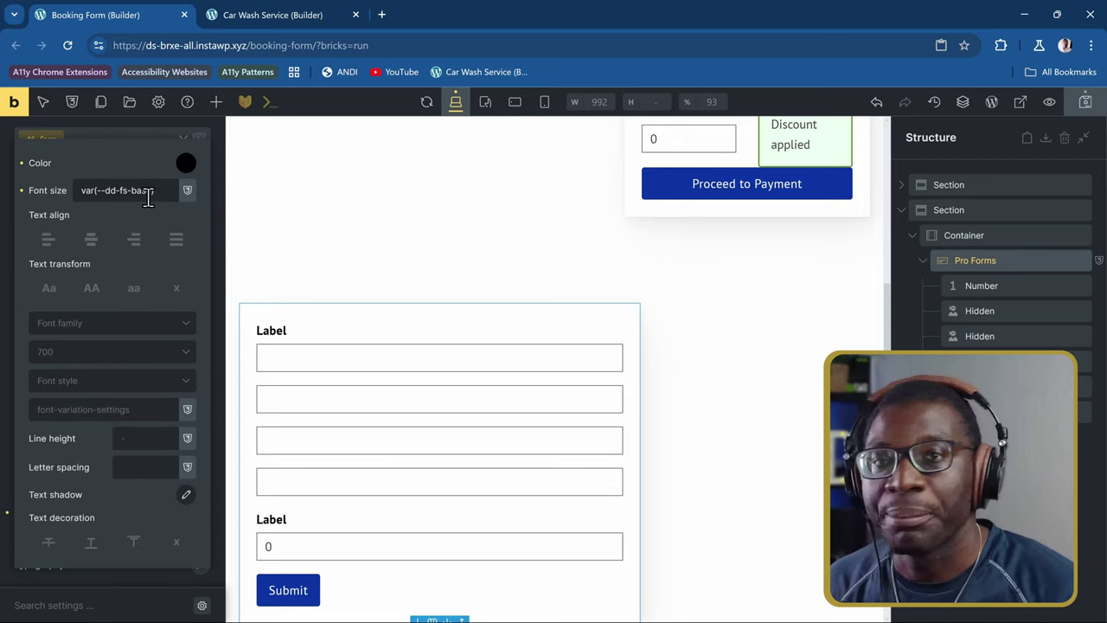
scroll(140, 221, up, 6)
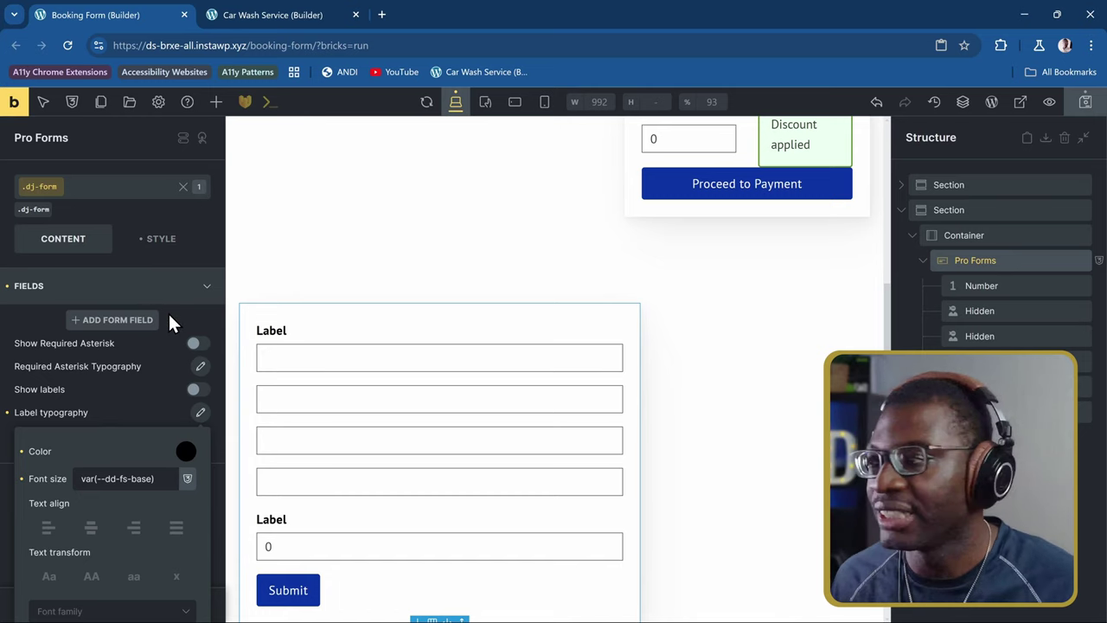
click(145, 402)
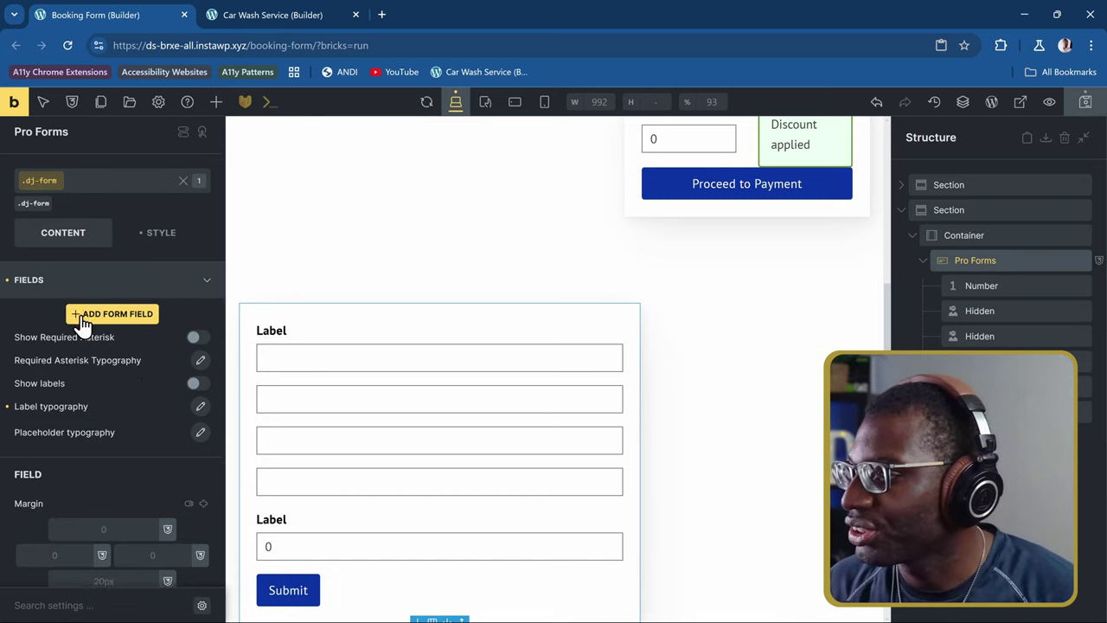
scroll(83, 321, down, 6)
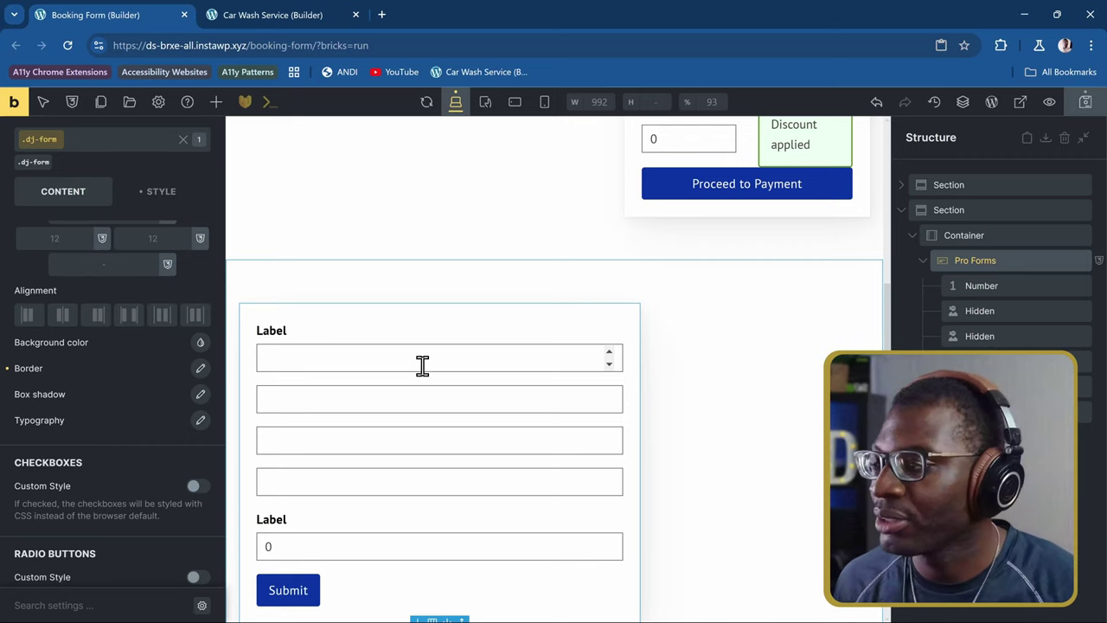
scroll(422, 364, down, 1)
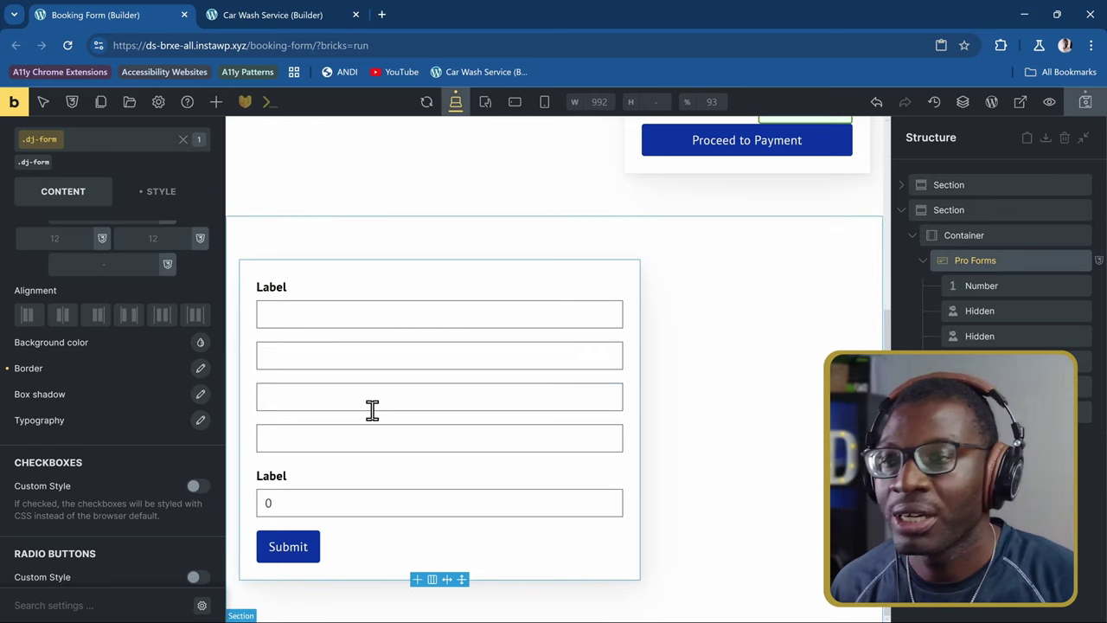
scroll(386, 316, up, 1)
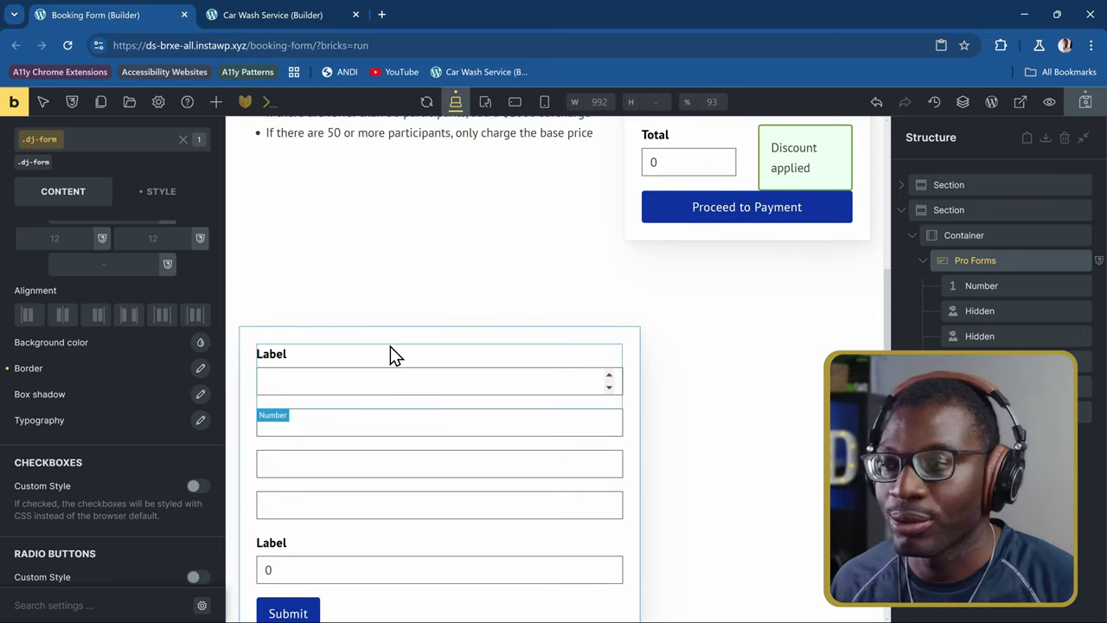
- Set the custom ID of the new form's Number field to users
scroll(390, 350, down, 1)
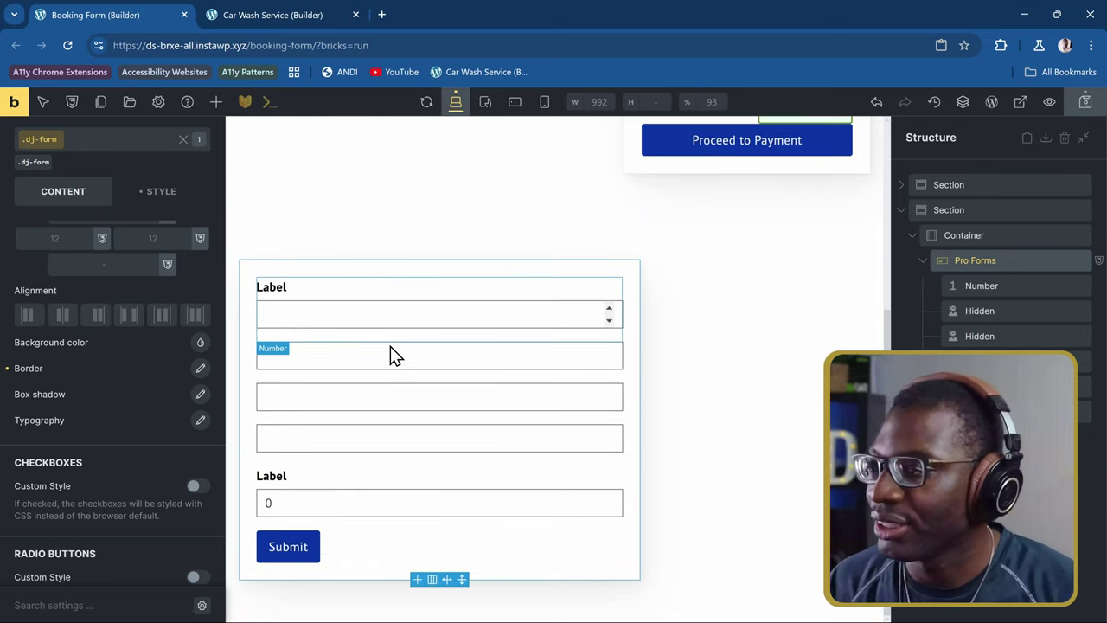
click(343, 313)
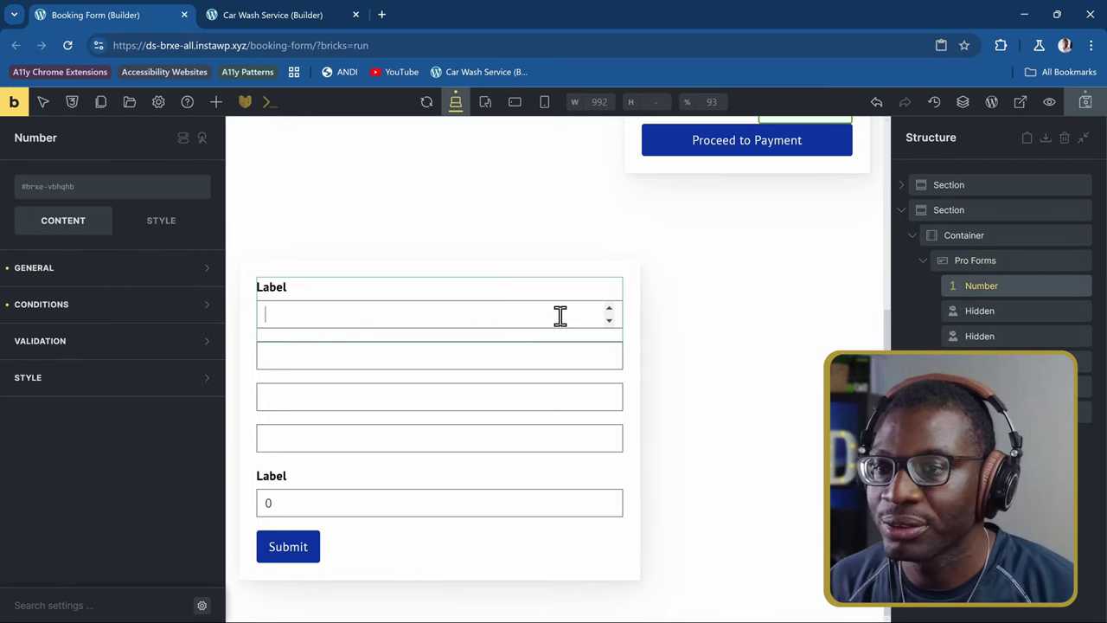
scroll(771, 297, up, 5)
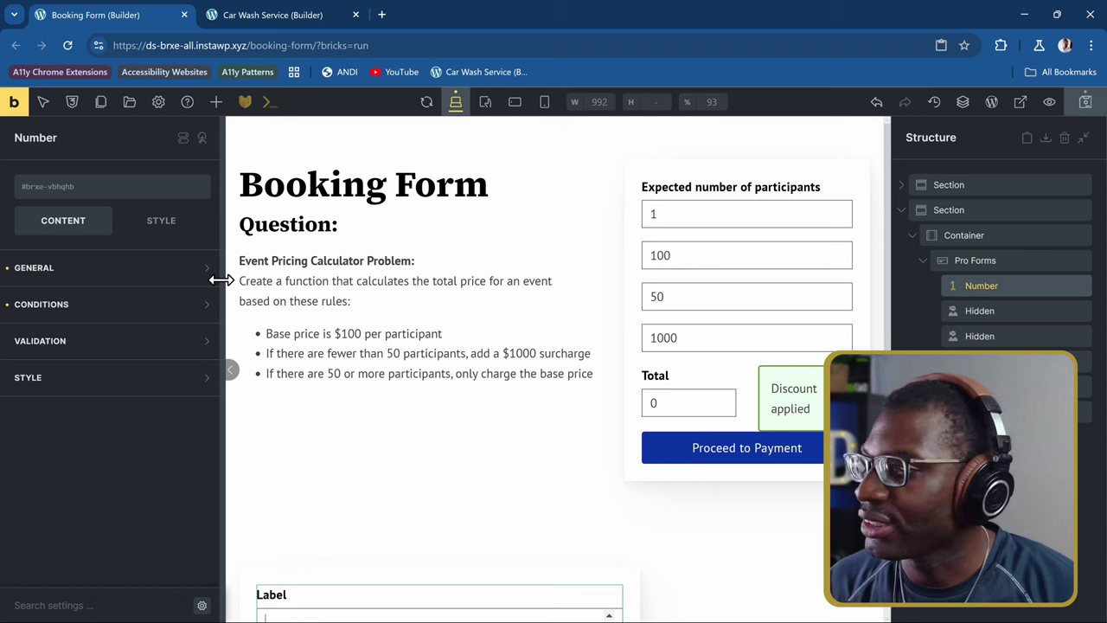
click(120, 276)
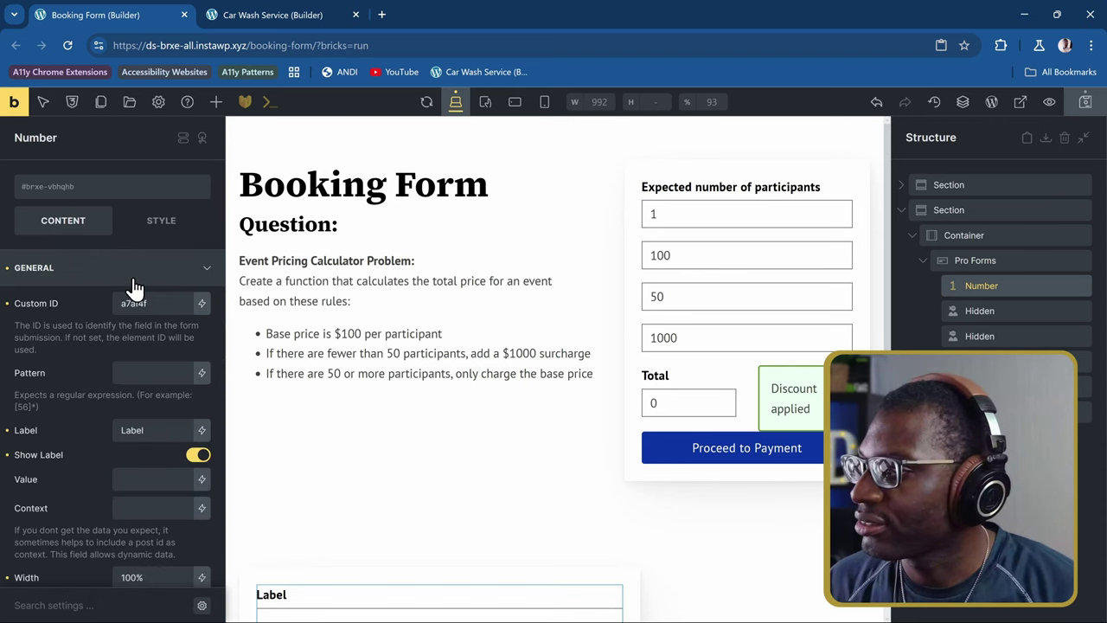
click(121, 304)
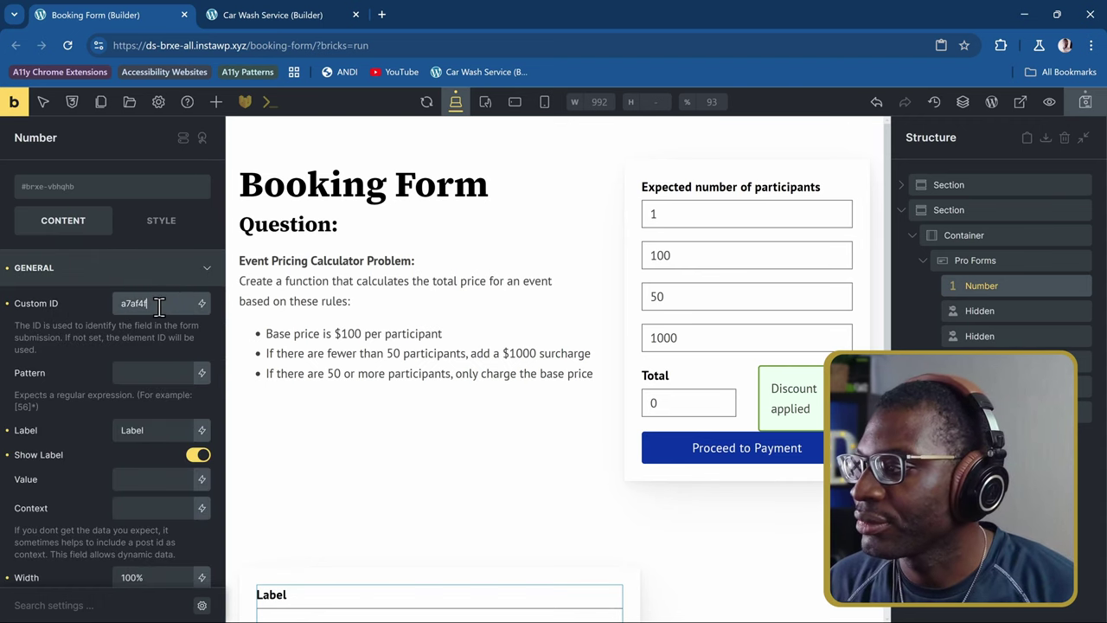
double_click(160, 305)
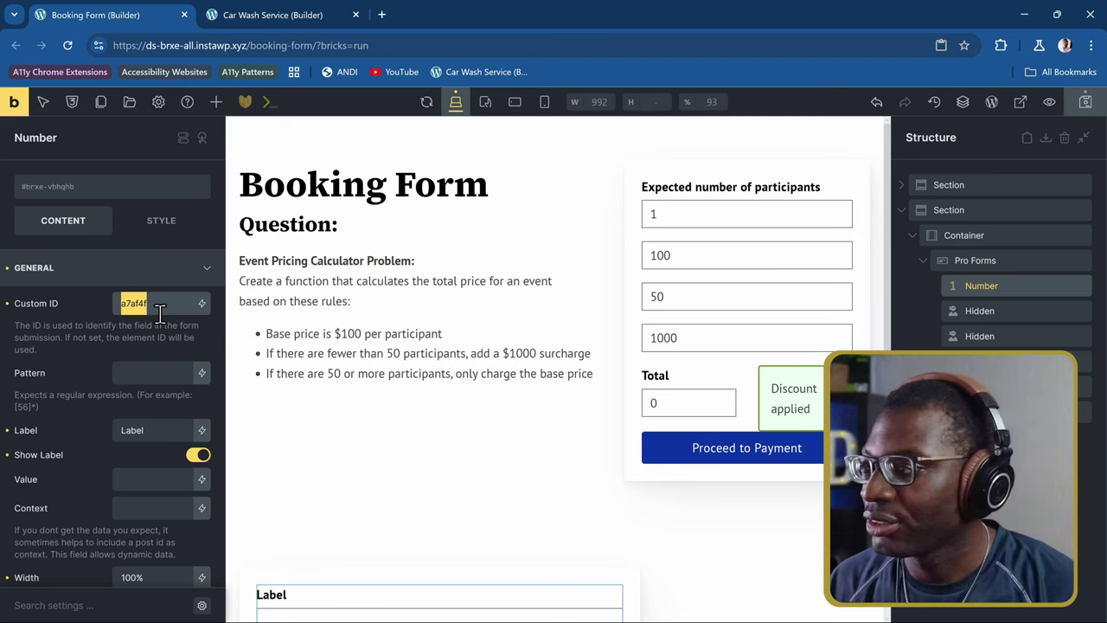
text(users)
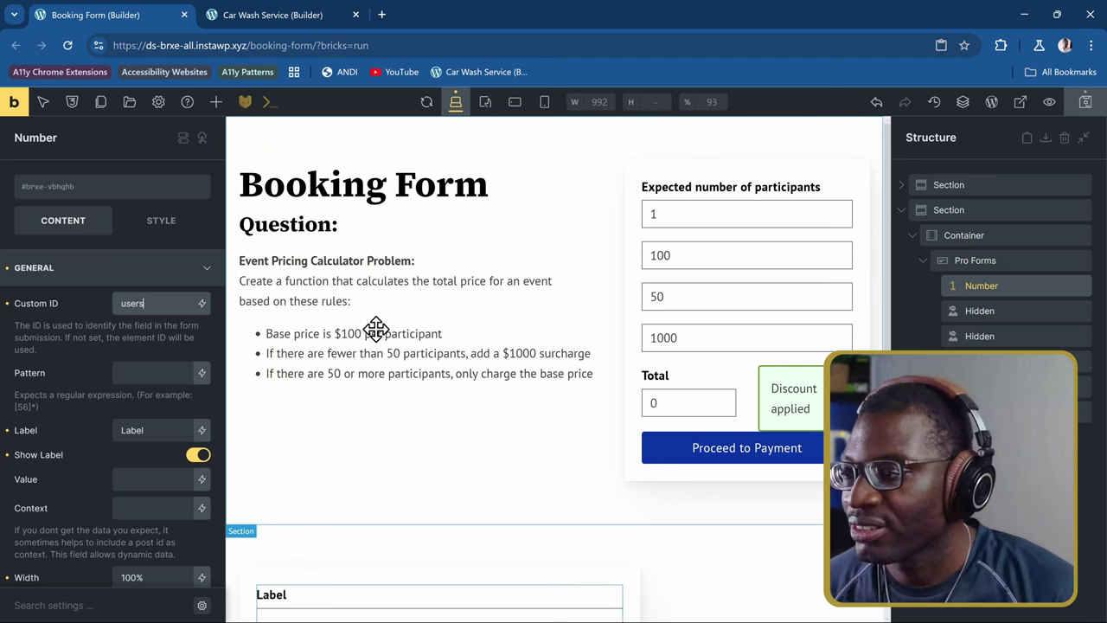
- Label the Number field "Expected number of participants"
scroll(378, 329, down, 3)
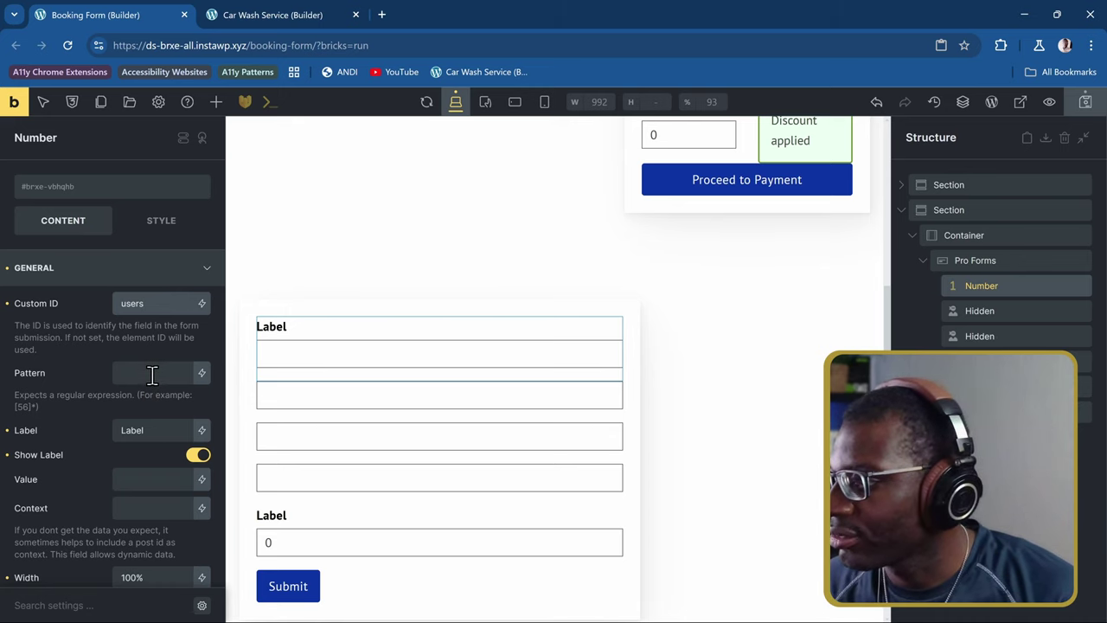
double_click(154, 427)
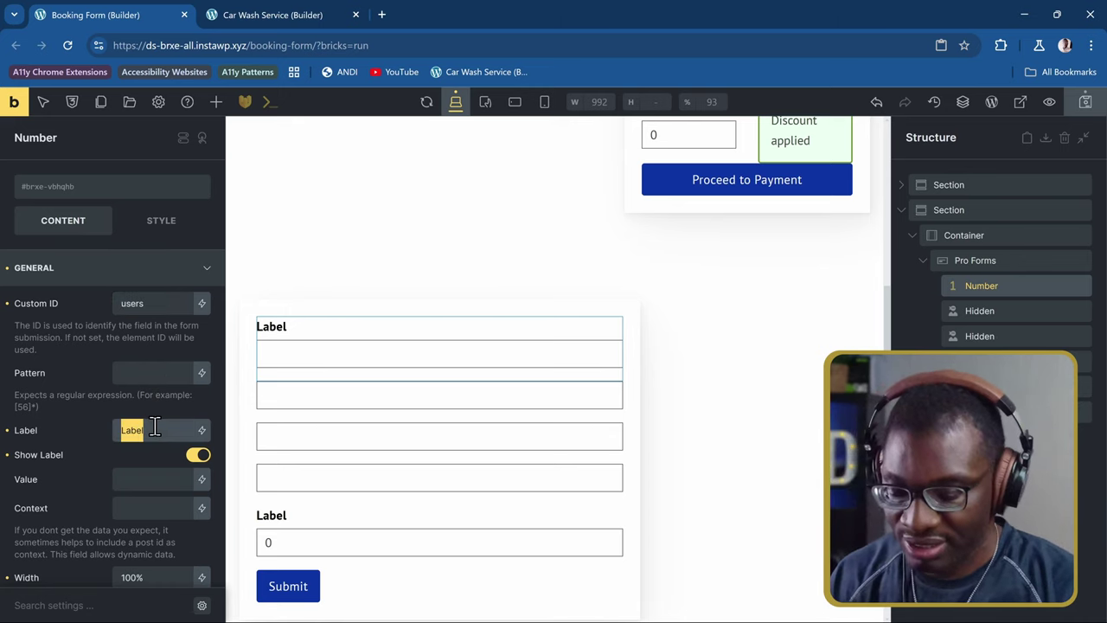
text(Ex)
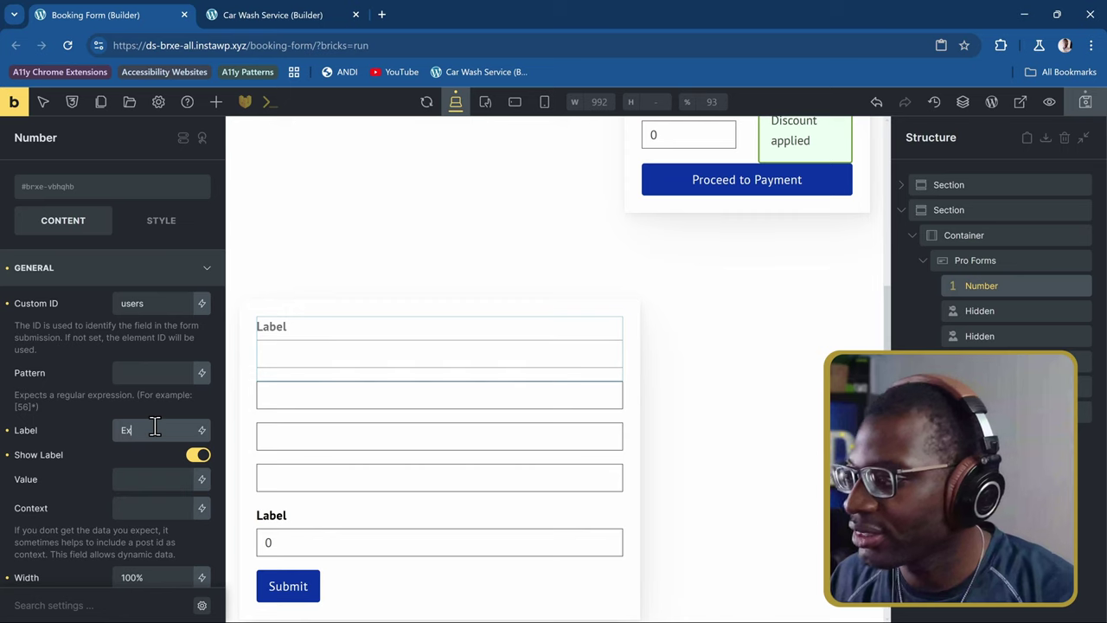
text(pedted n)
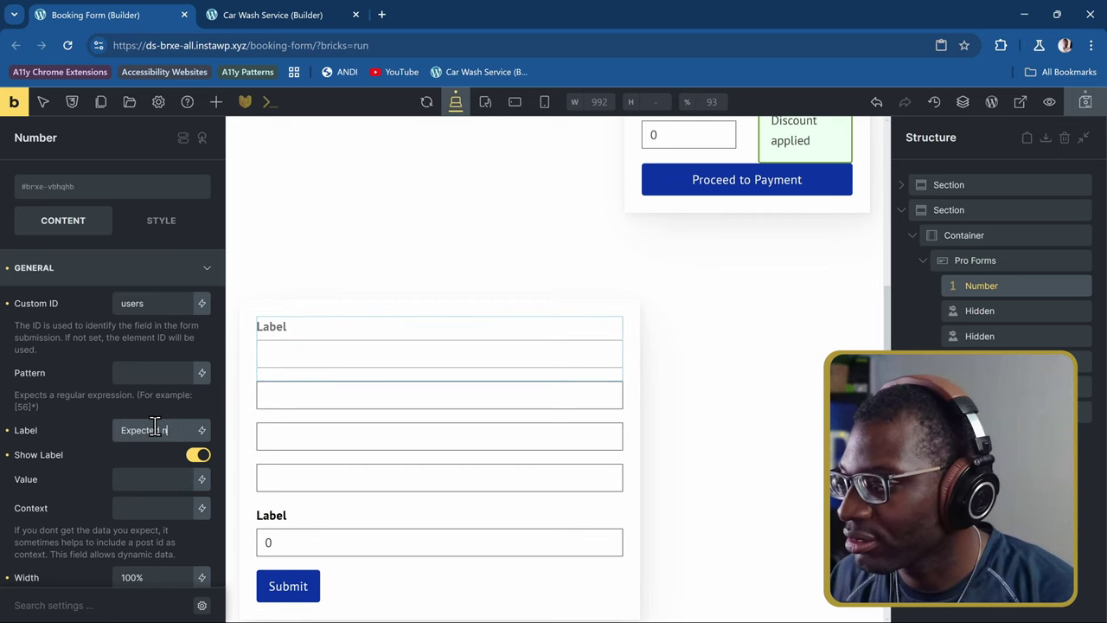
text(umber of p)
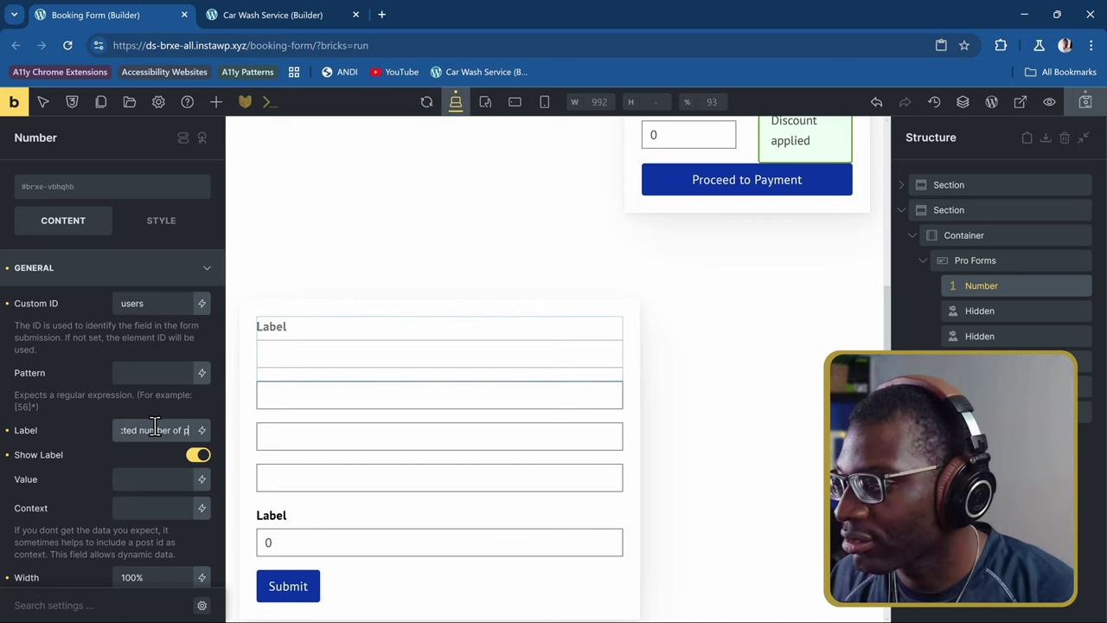
text(articipants)
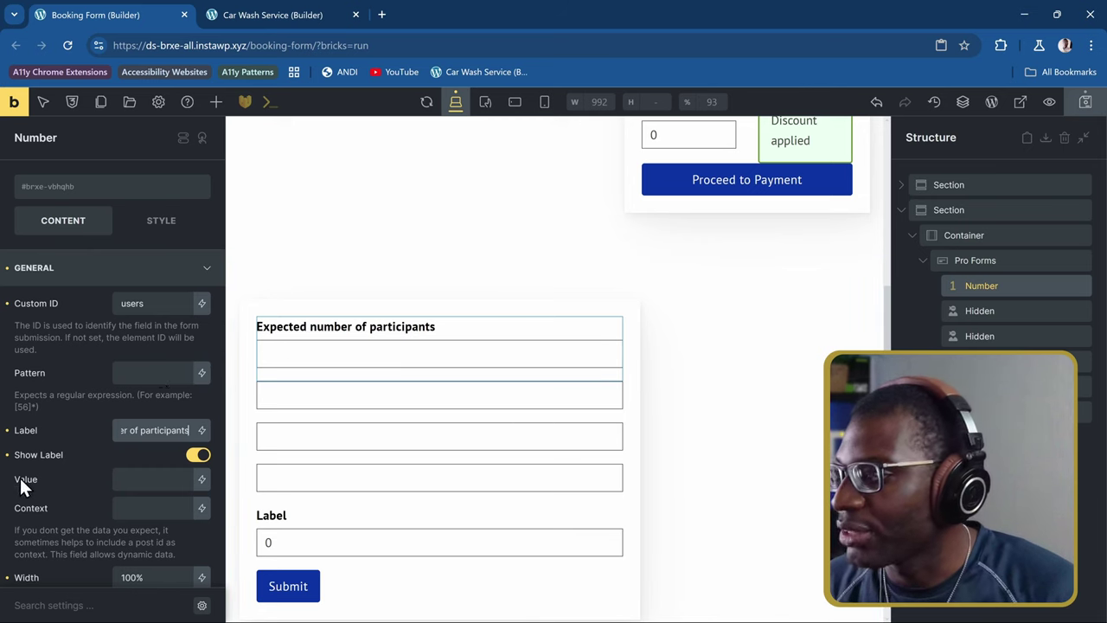
- Set the Number field's default value to 10 and review its remaining general settings
scroll(39, 399, down, 2)
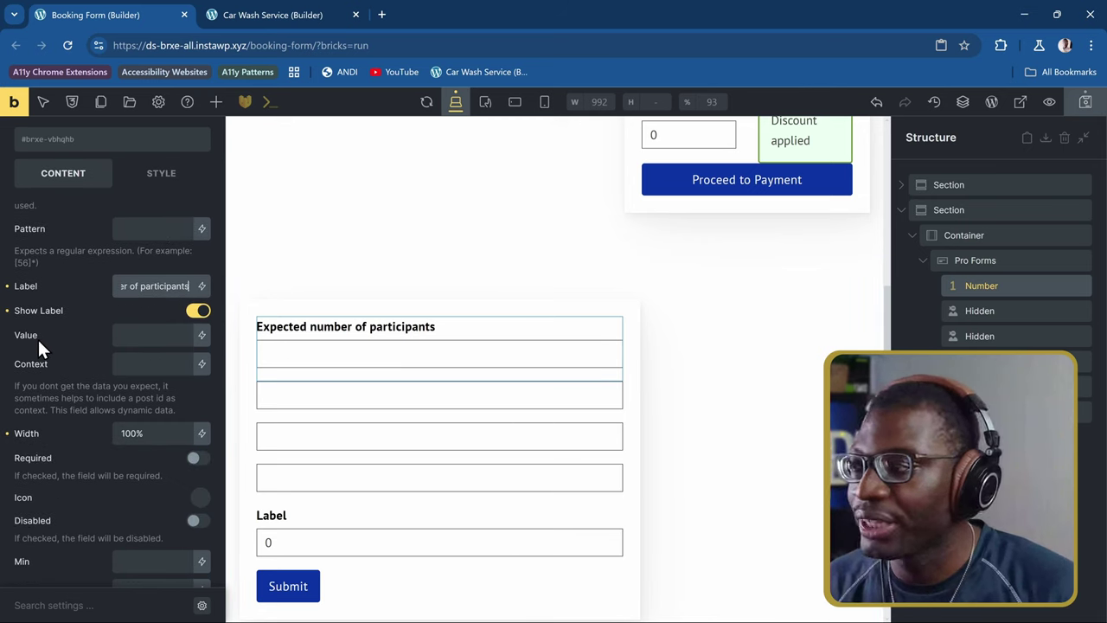
click(136, 335)
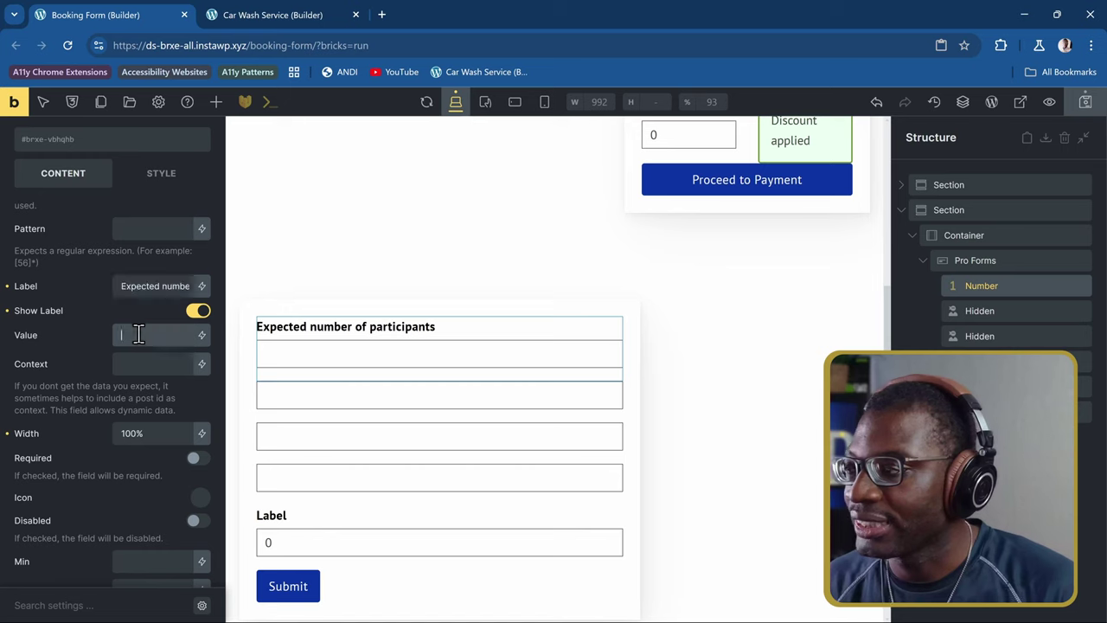
text(10)
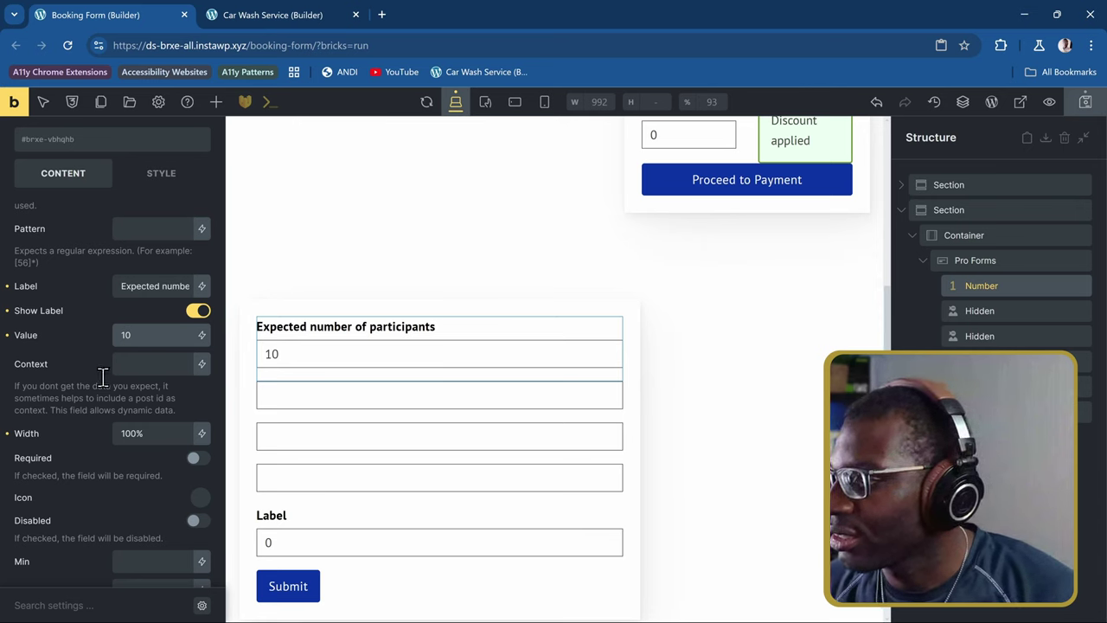
scroll(104, 374, down, 3)
scroll(104, 384, down, 3)
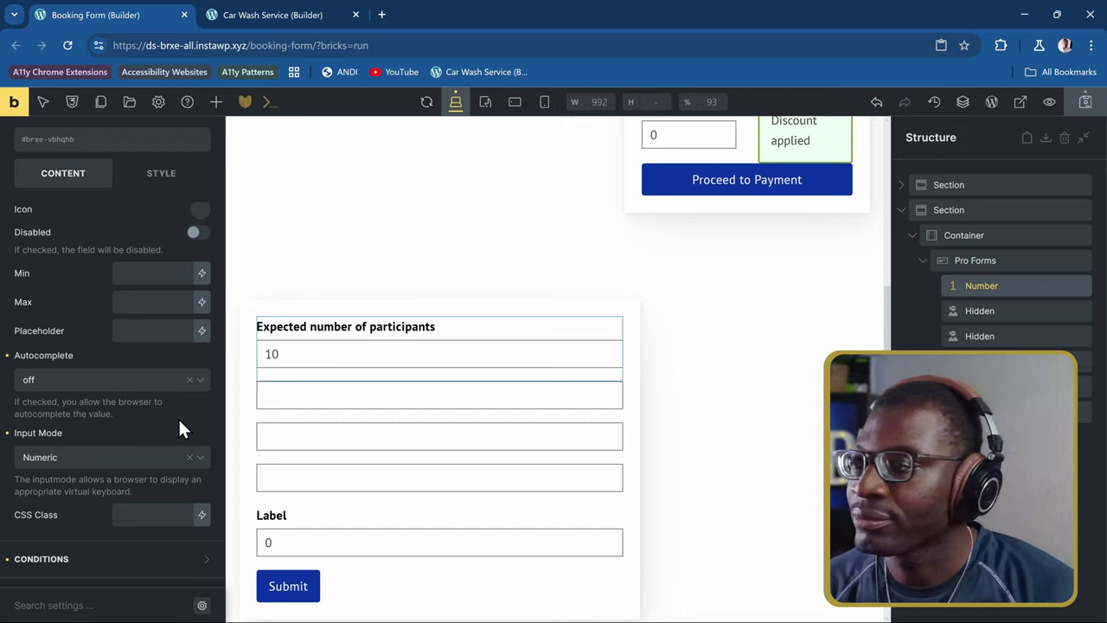
- Rename the Number element to Participants in the form's structure
double_click(995, 285)
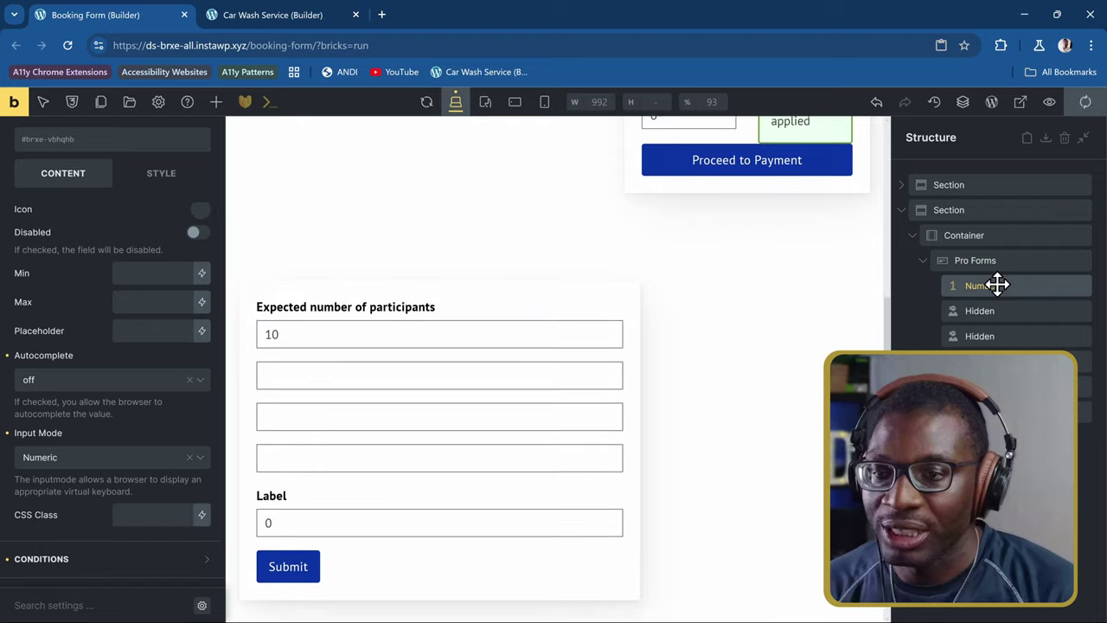
text(Participants)
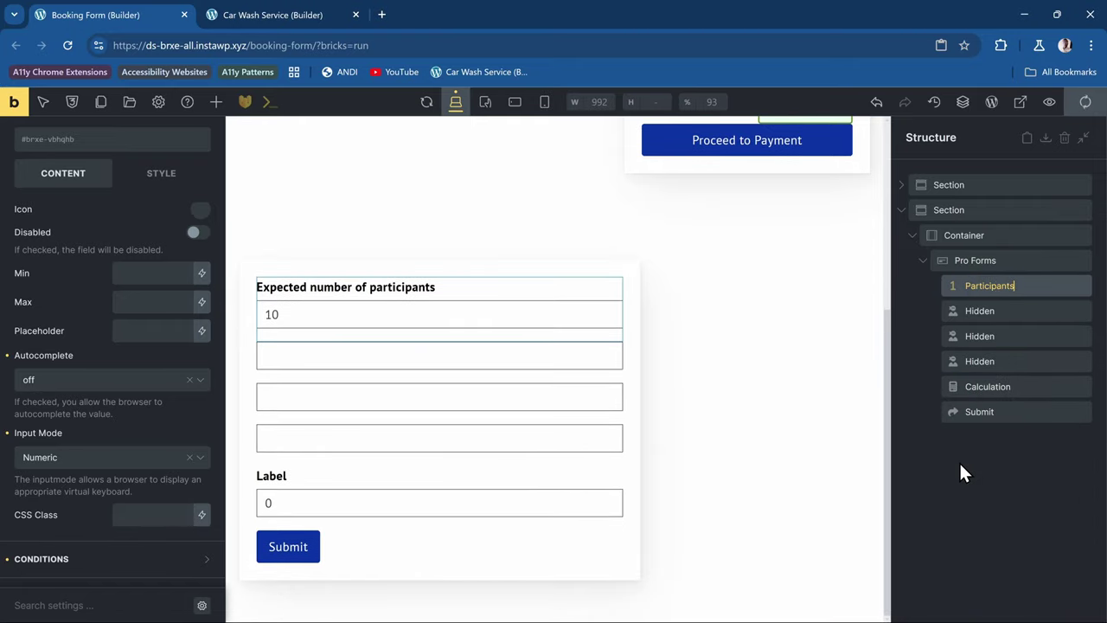
scroll(663, 338, up, 4)
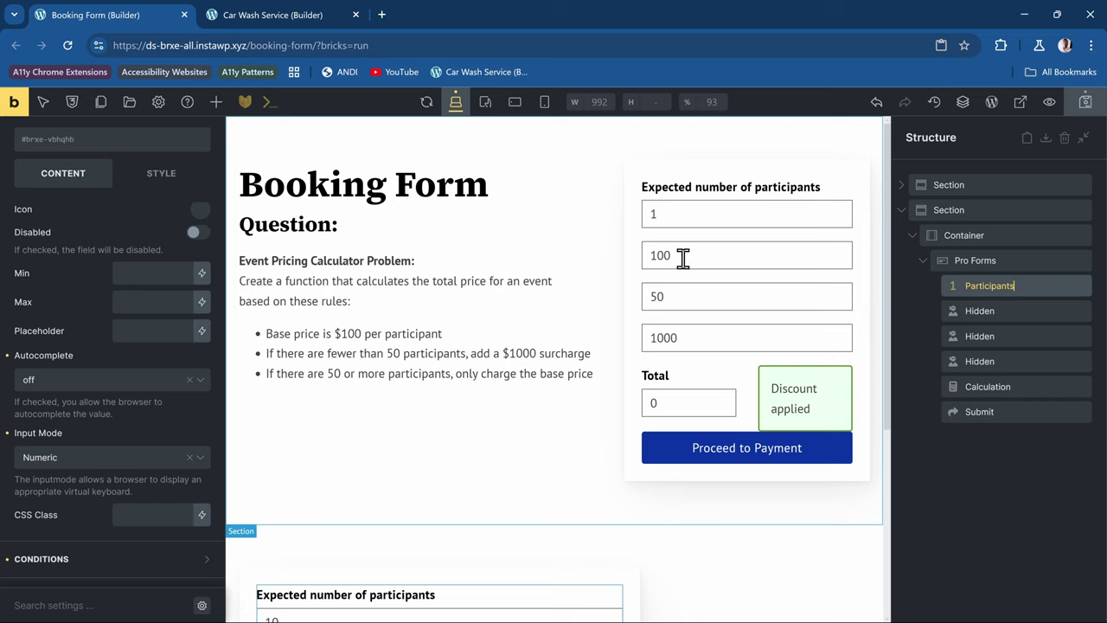
key(Return)
- Rename the first Hidden field to Base Price and set its custom ID to base_price
click(1017, 313)
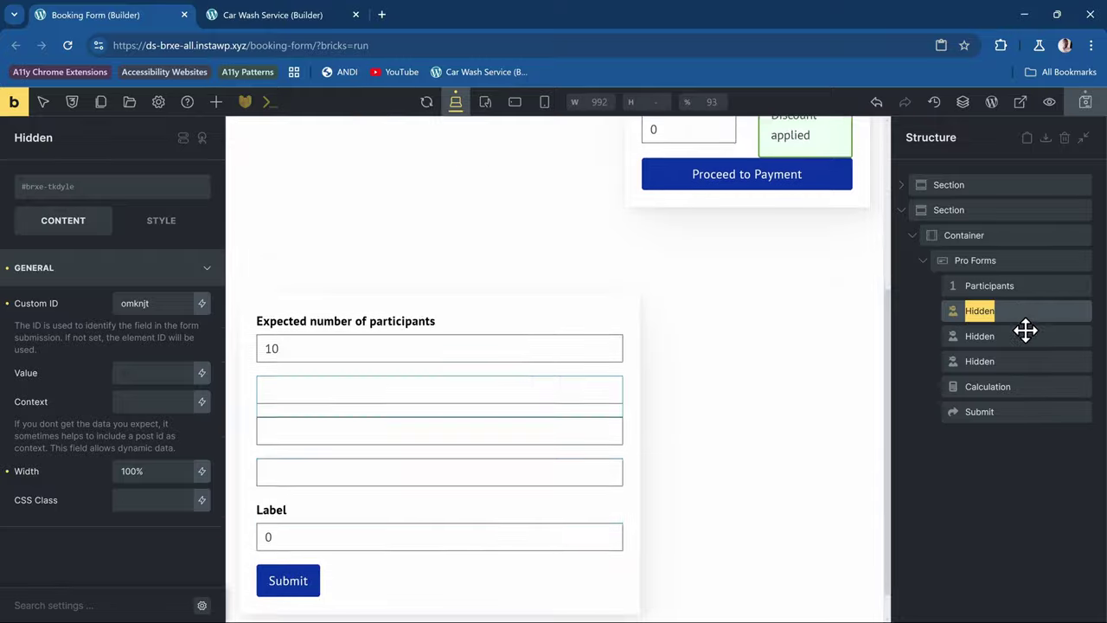
text(Base Price)
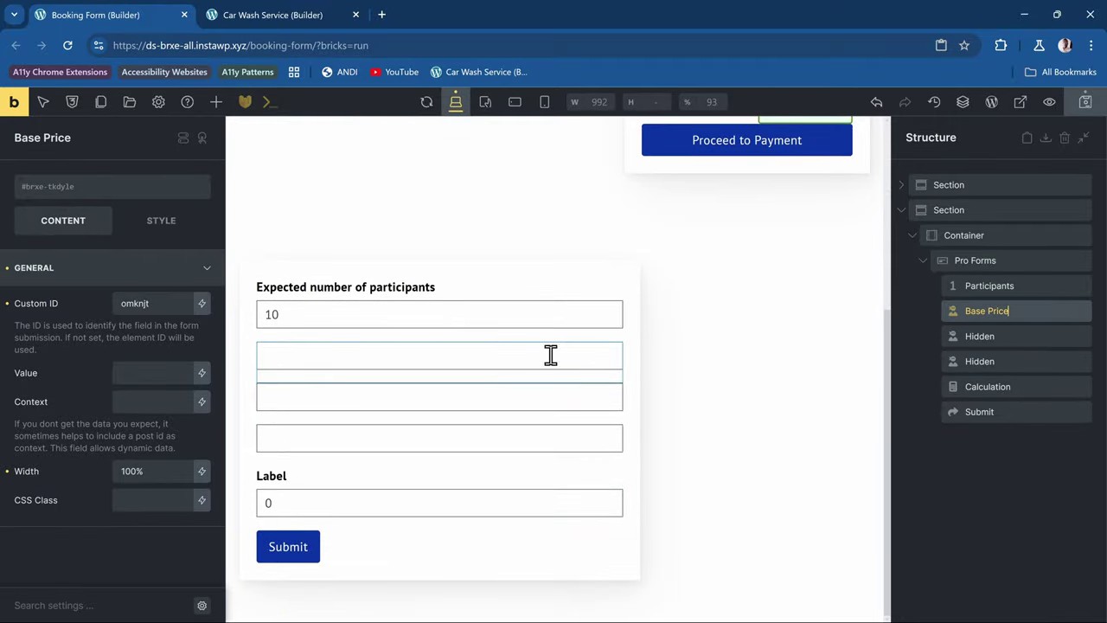
drag(149, 304, 76, 328)
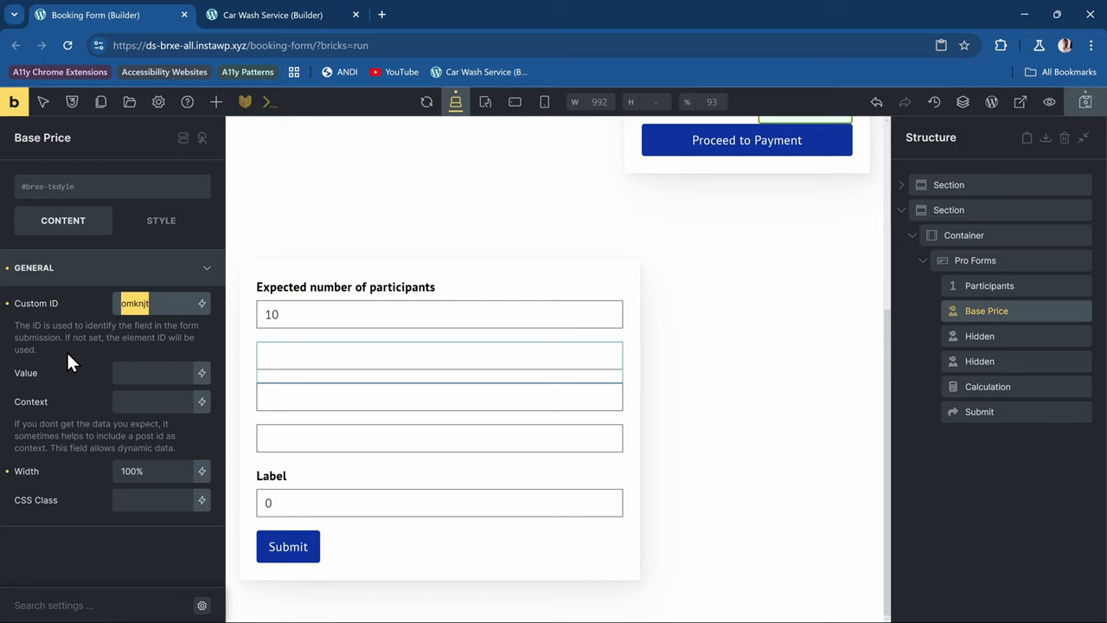
text(base_pric)
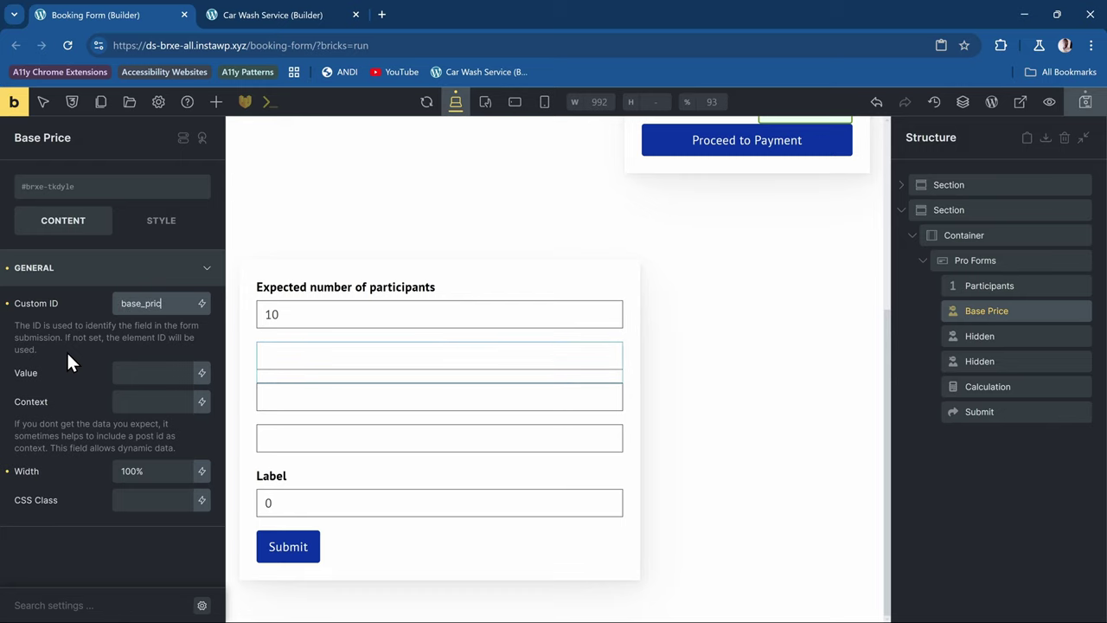
text(e)
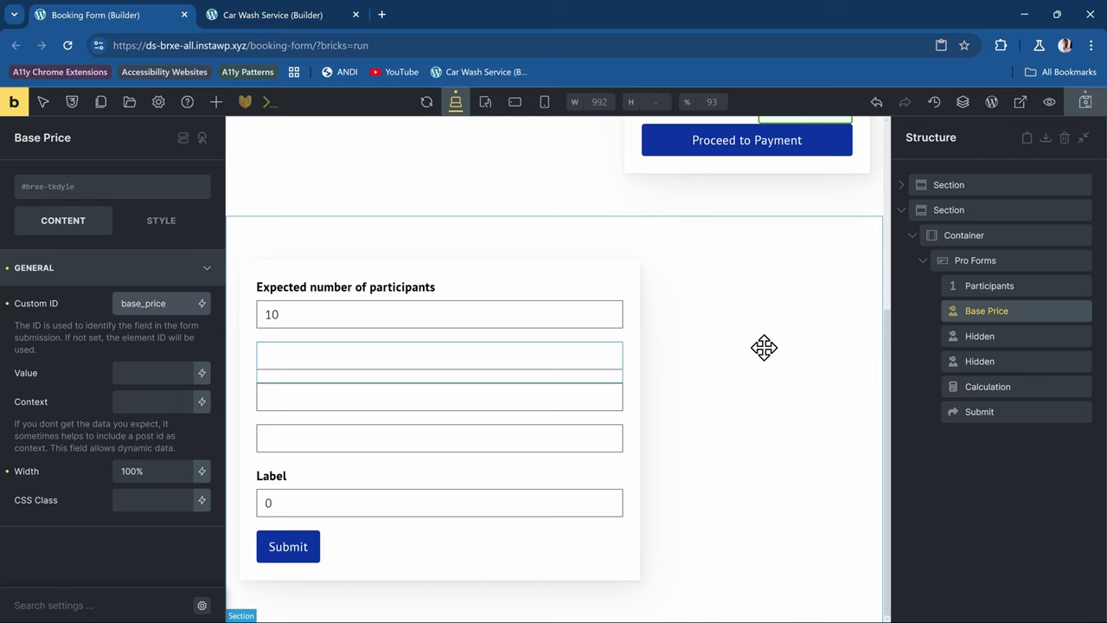
- Set the Base Price field's value to 100, following the per-participant price in the problem's rules
scroll(683, 346, up, 1)
scroll(606, 345, up, 3)
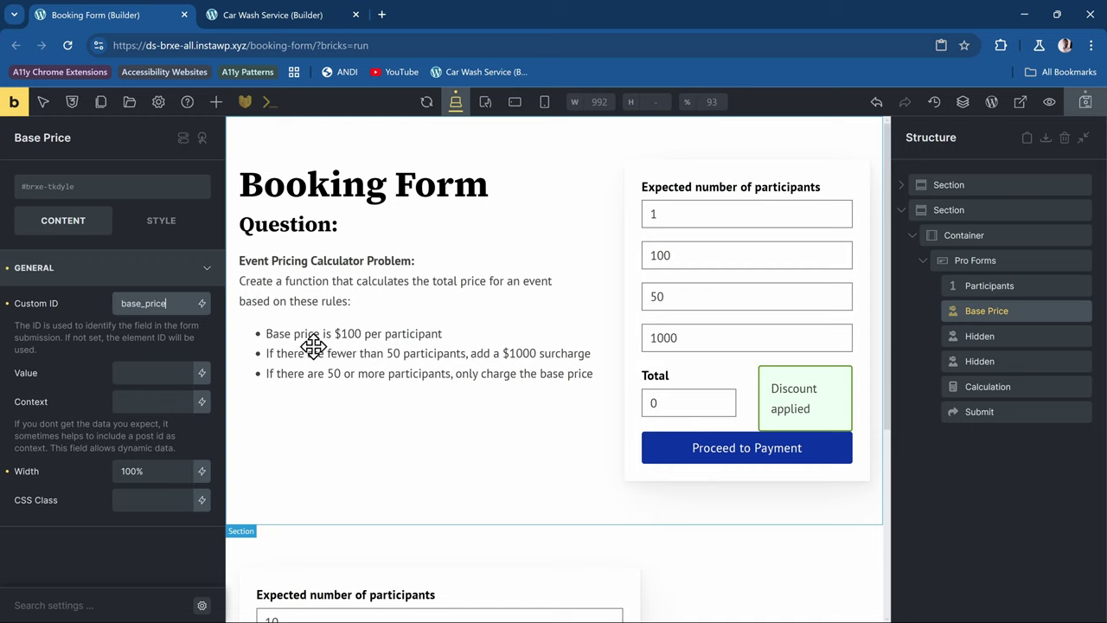
click(146, 377)
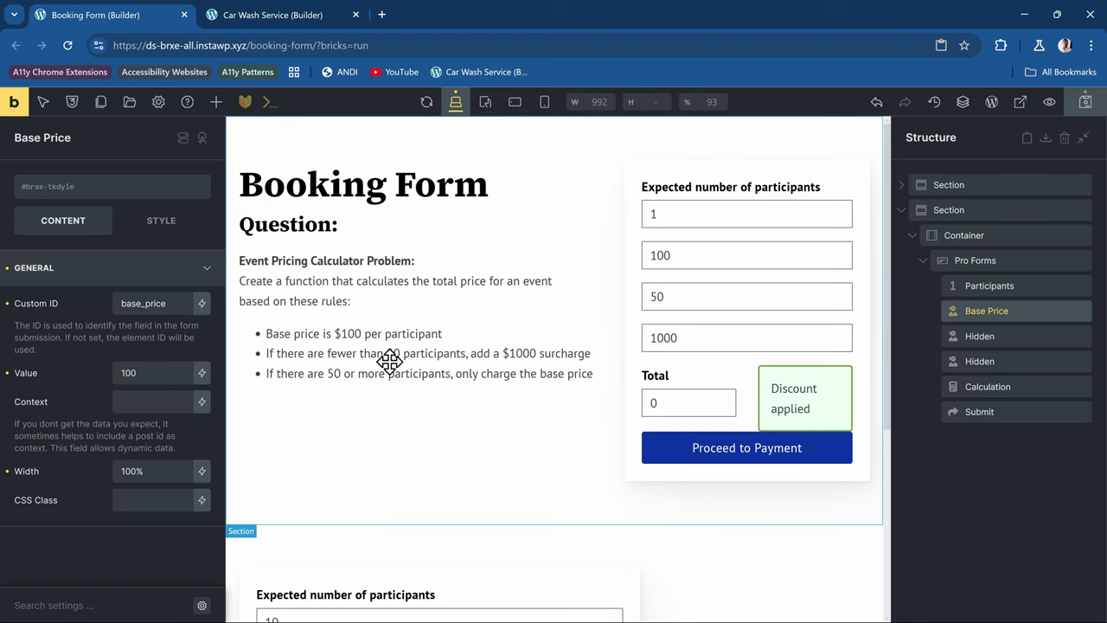
- Rename the second Hidden field to Minimum Users and set its custom ID to min_users
click(1013, 337)
double_click(1013, 337)
text(Min)
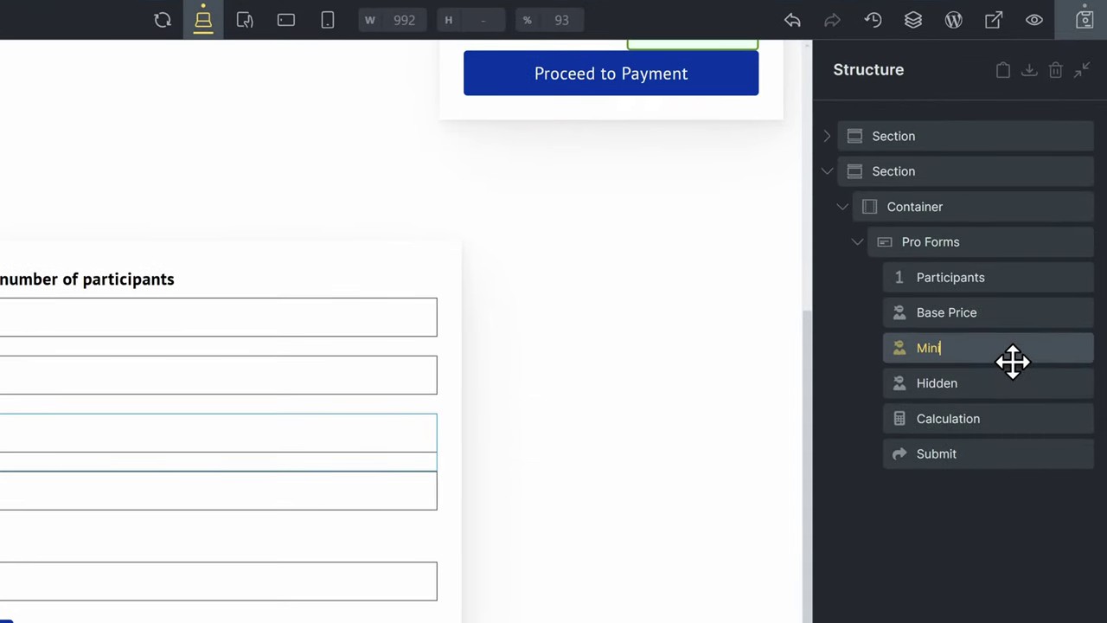
text(imum Users)
key(Return)
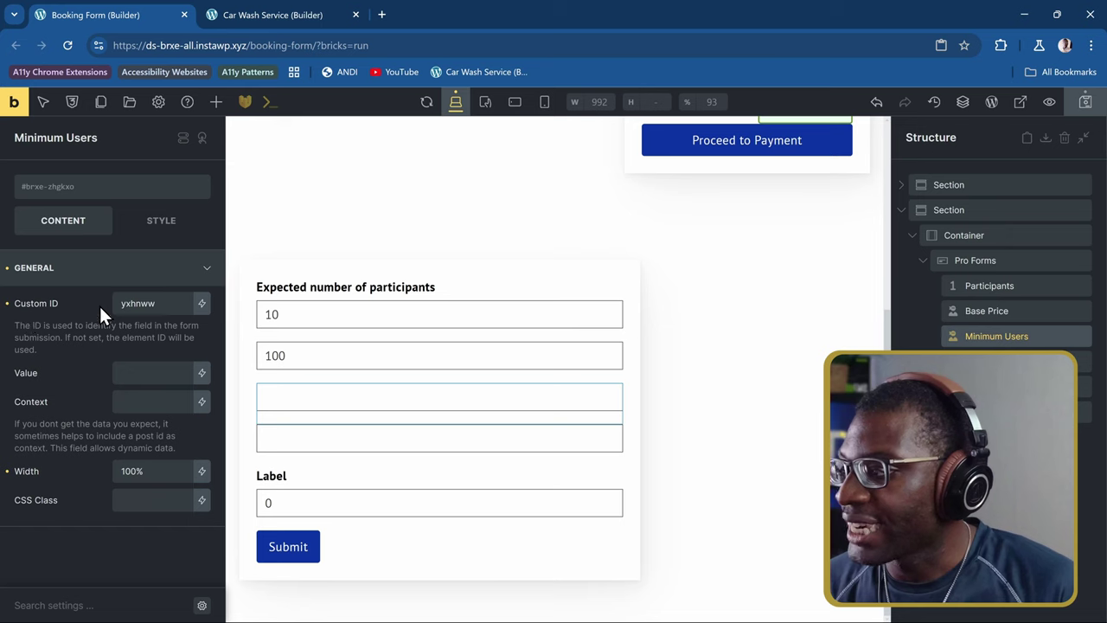
double_click(121, 304)
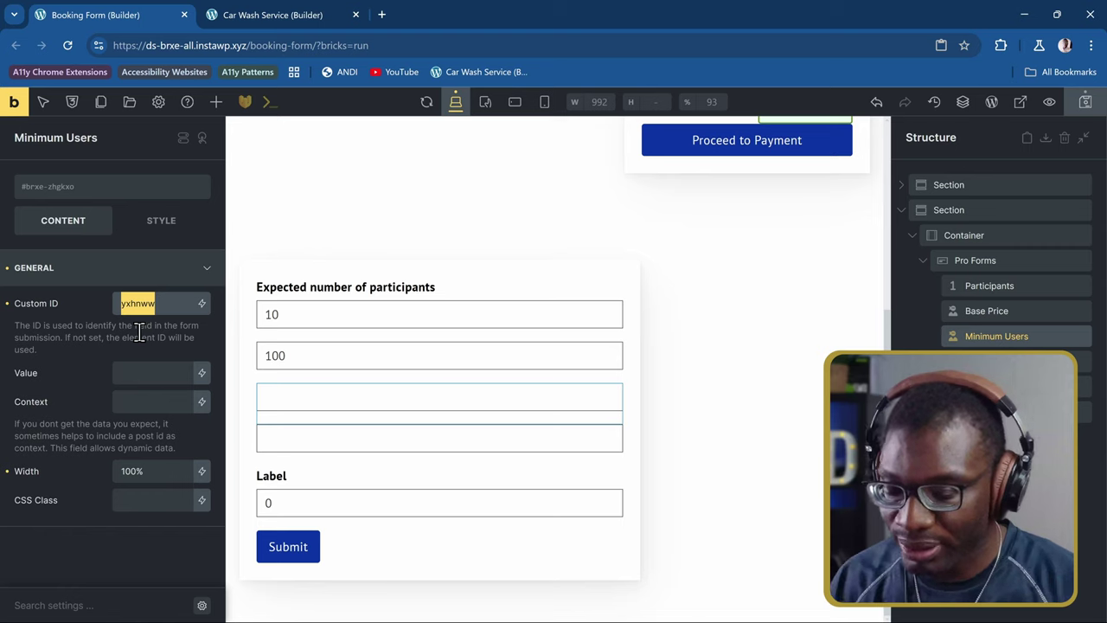
text(mi)
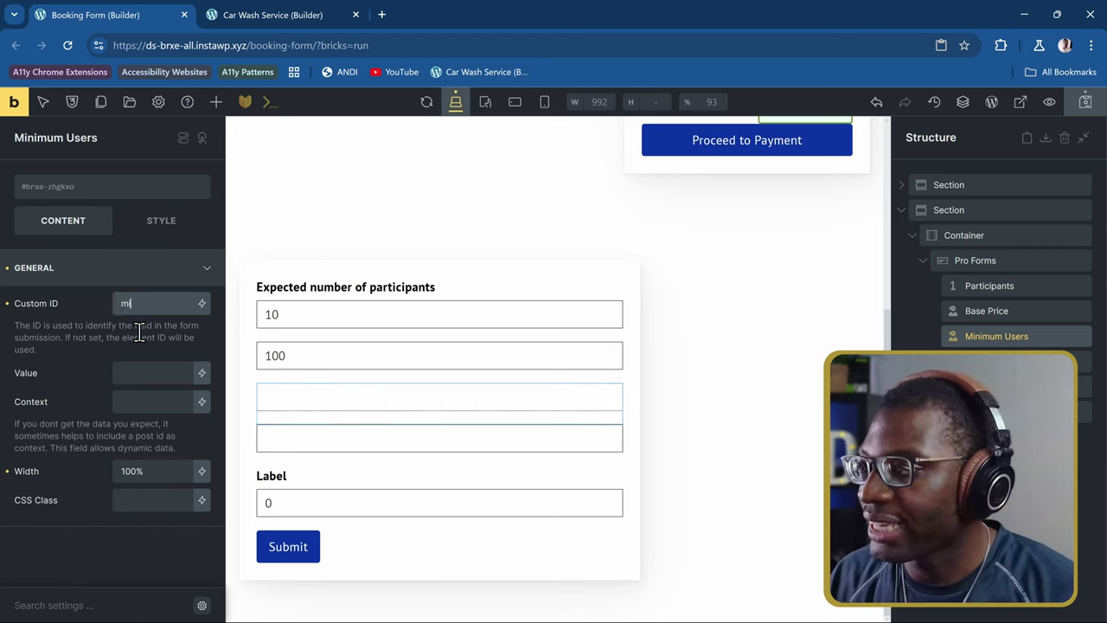
text(n_users)
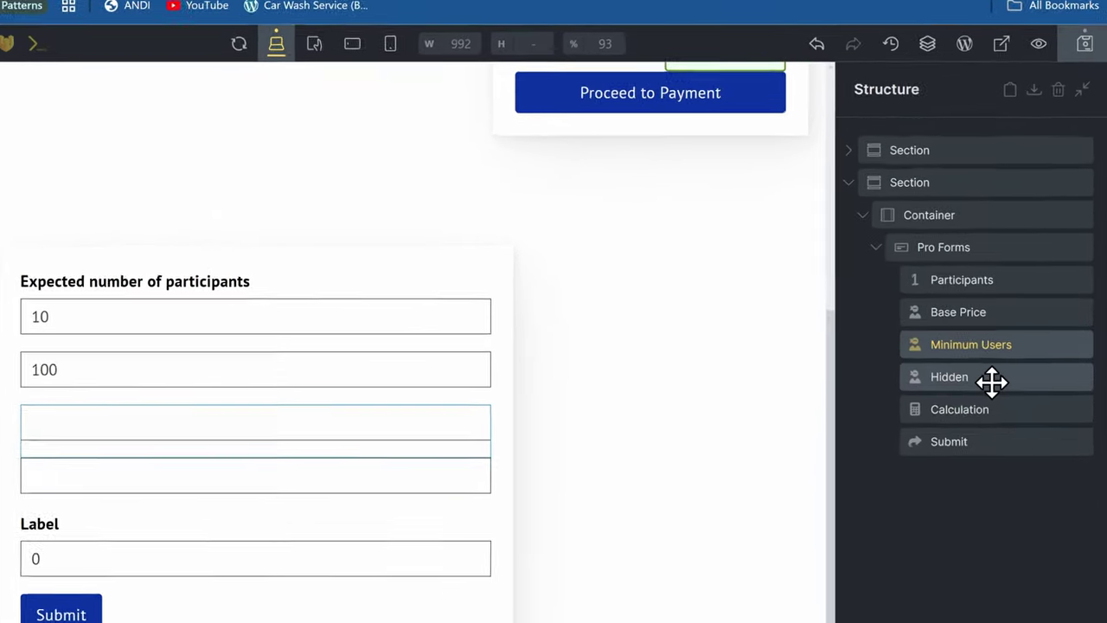
- Rename the remaining Hidden field to Surcharge and configure it with the custom ID surcharge and the value 1000
double_click(986, 364)
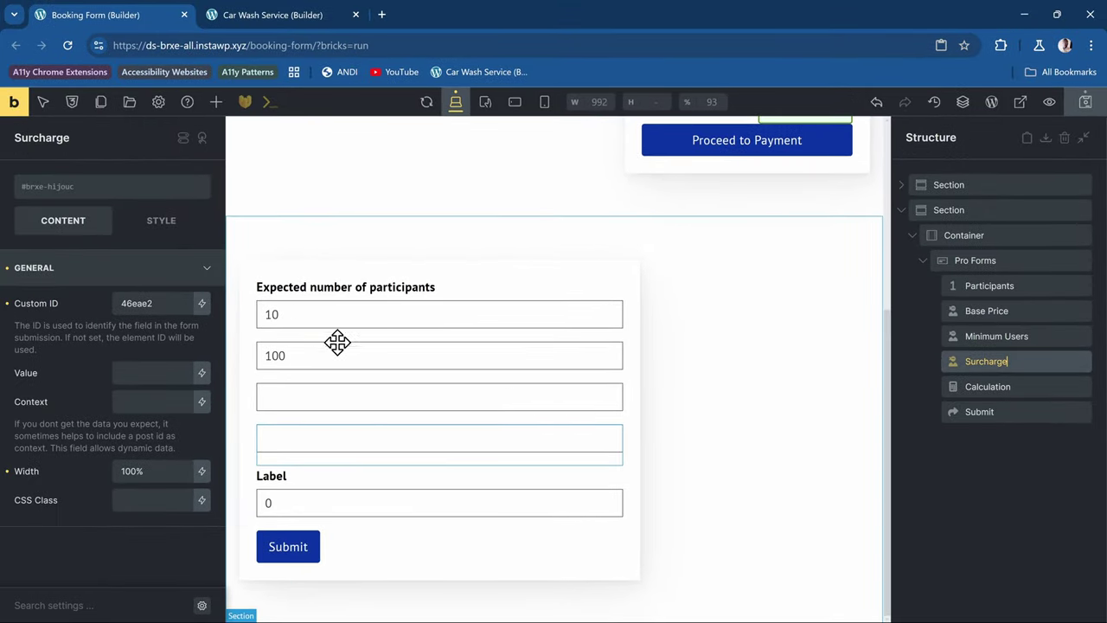
key(Return)
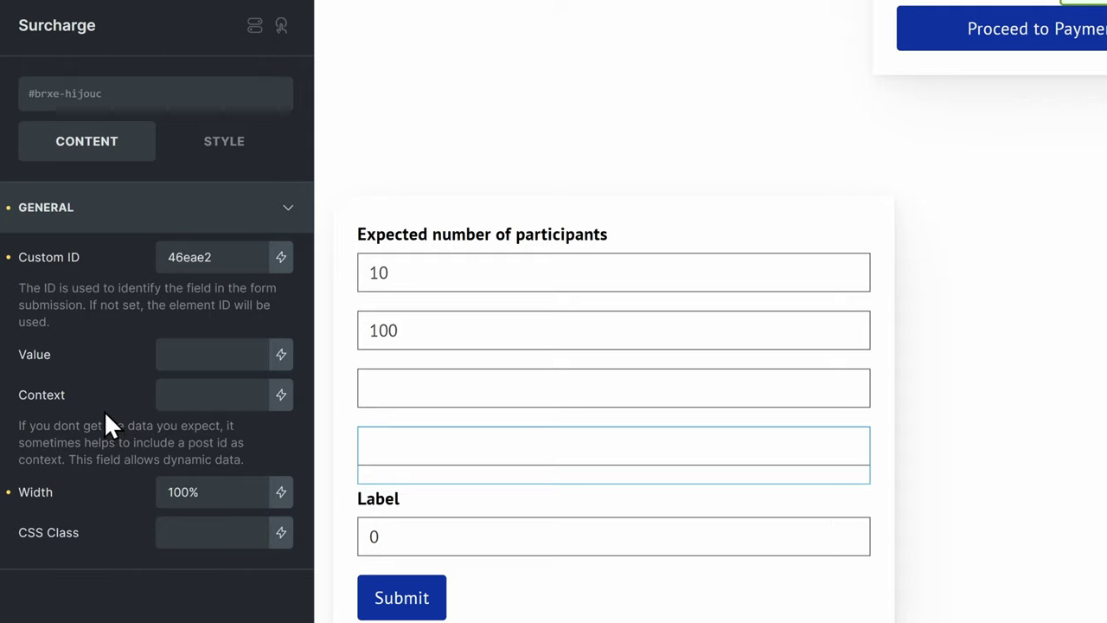
double_click(198, 257)
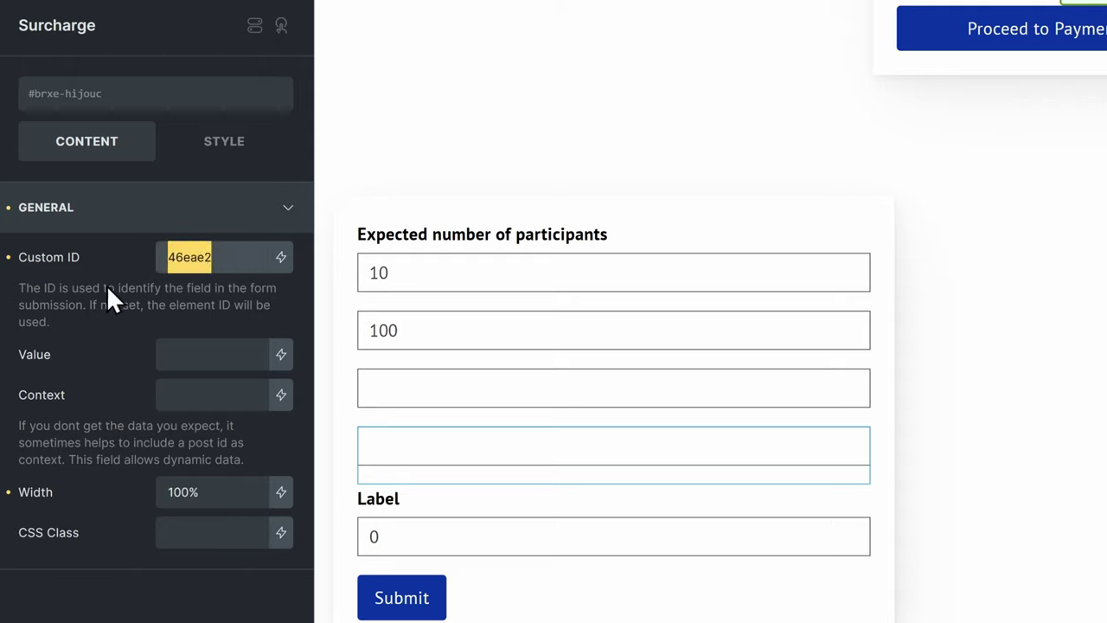
text(surcha)
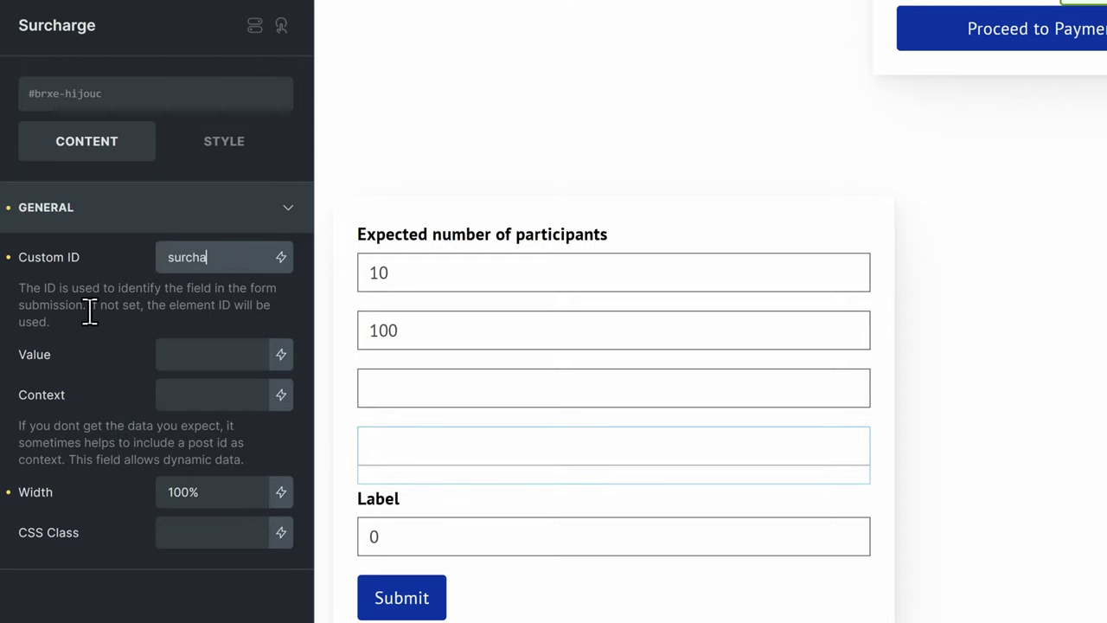
text(rge)
click(213, 355)
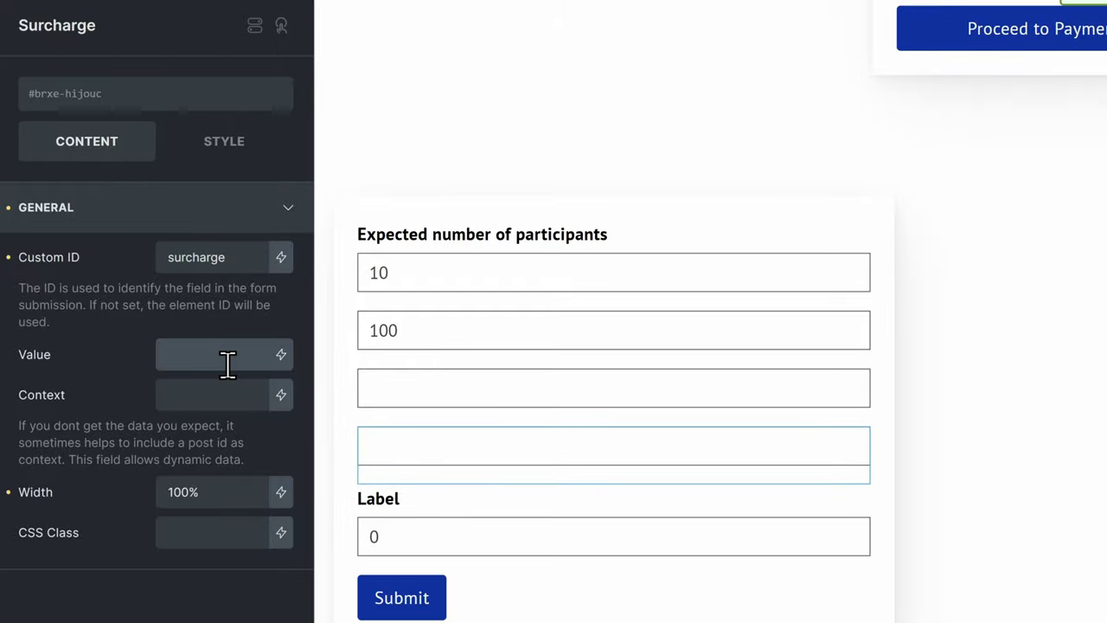
text(1000)
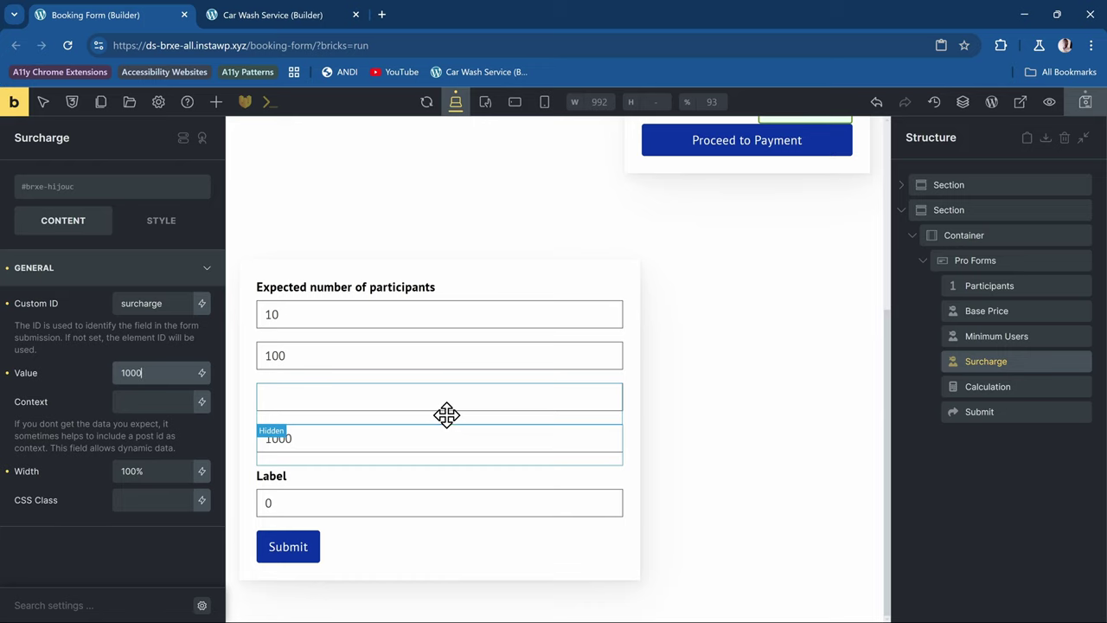
- Set the Minimum Users field's value to 50, following the participant threshold in the problem's rules
click(1030, 337)
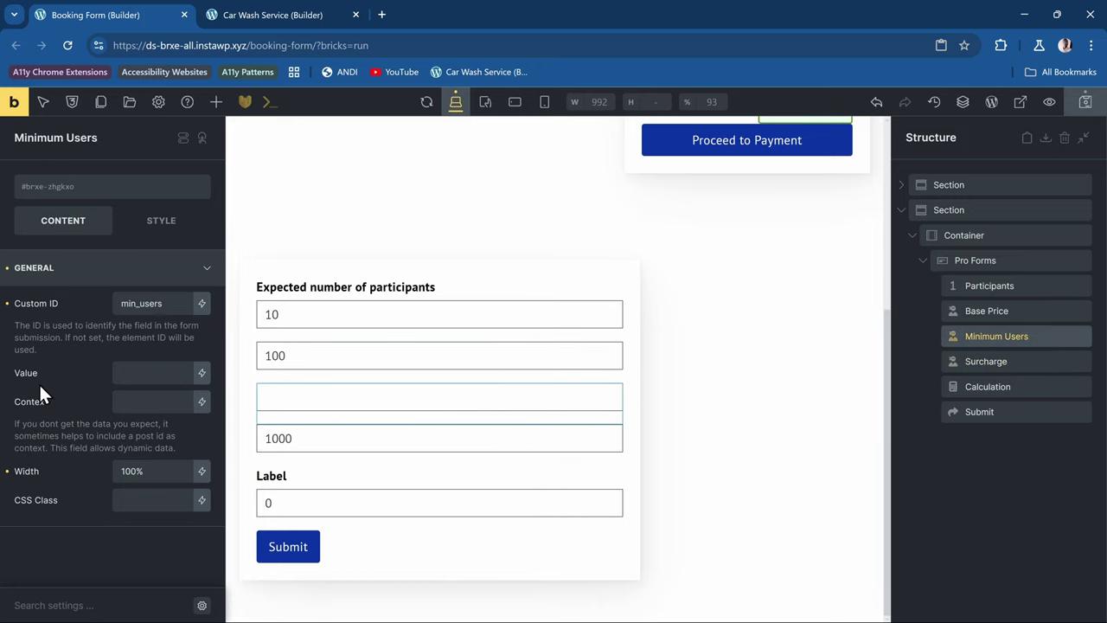
scroll(353, 324, up, 2)
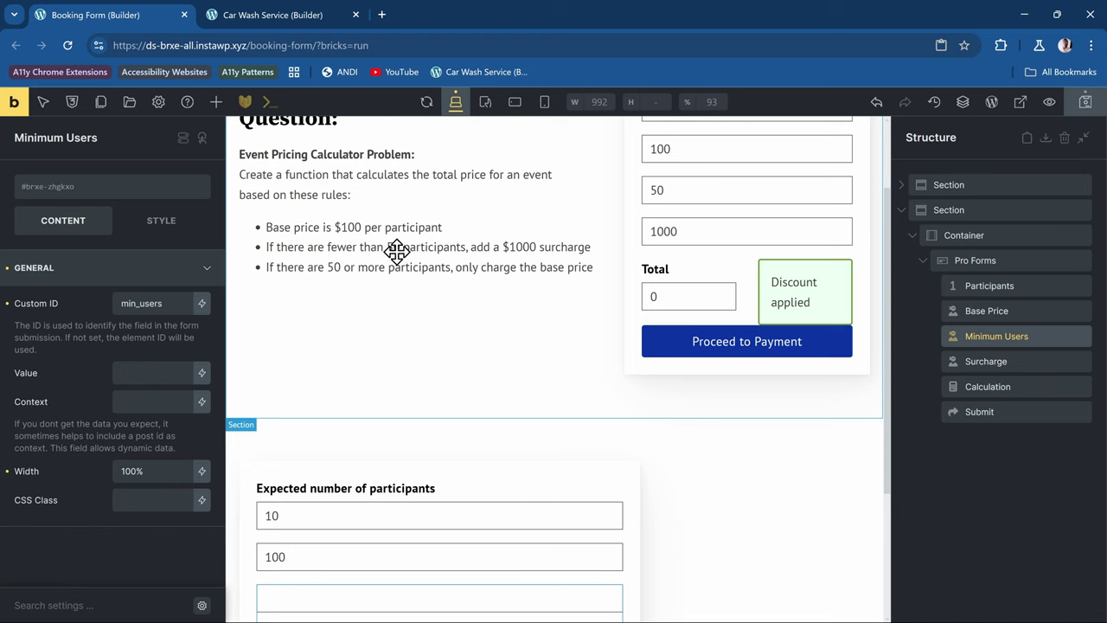
click(158, 374)
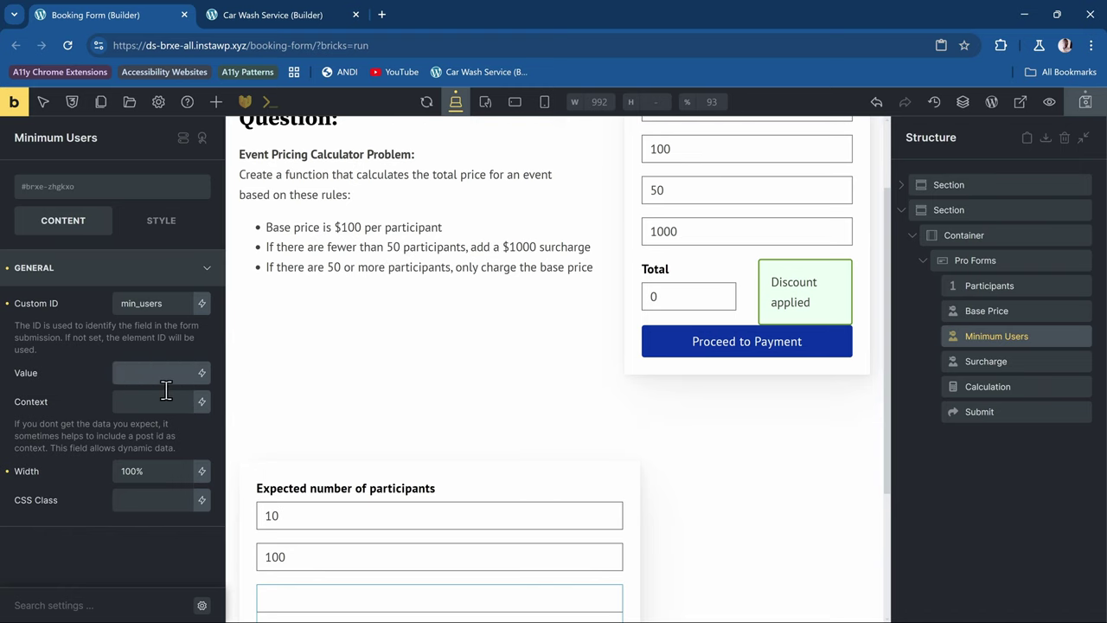
text(50)
scroll(358, 377, down, 2)
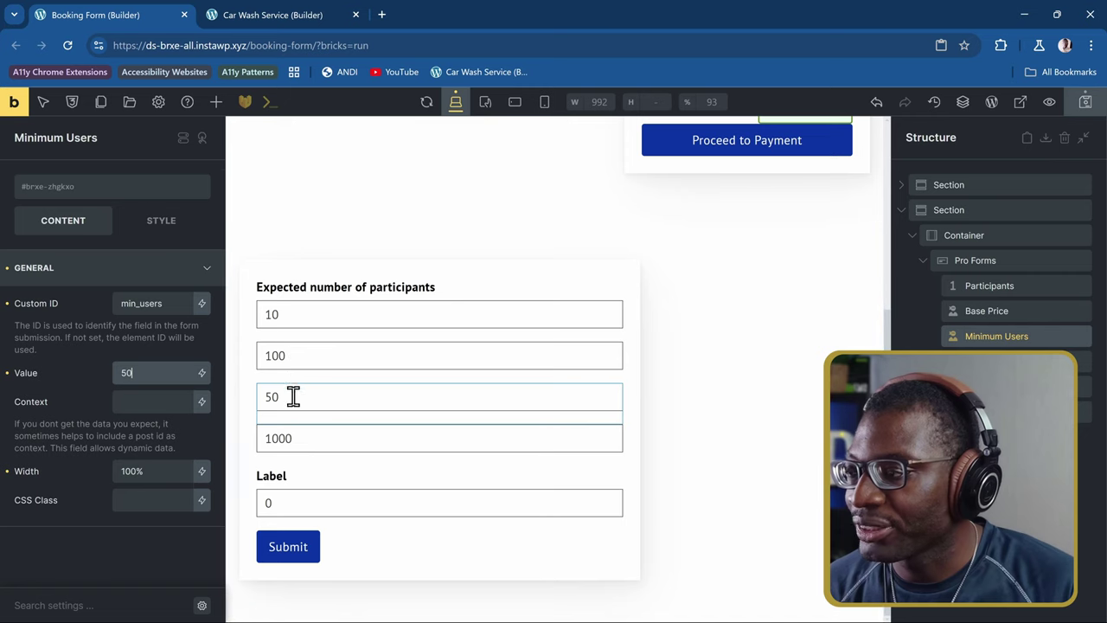
- Change the Calculation field's label to Total
click(304, 487)
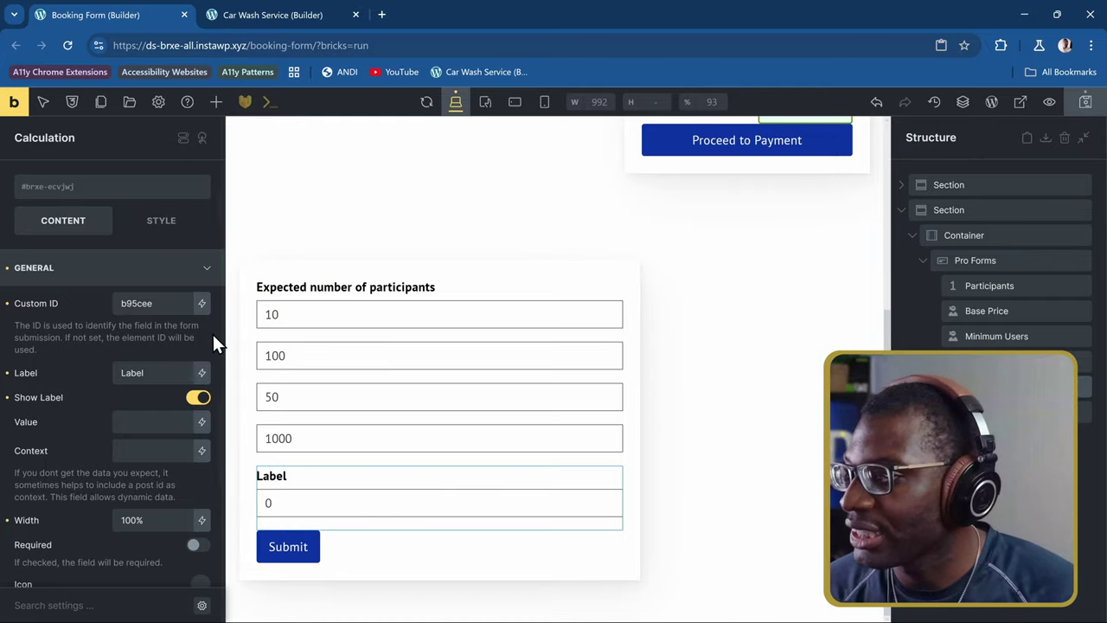
double_click(147, 373)
scroll(407, 322, up, 3)
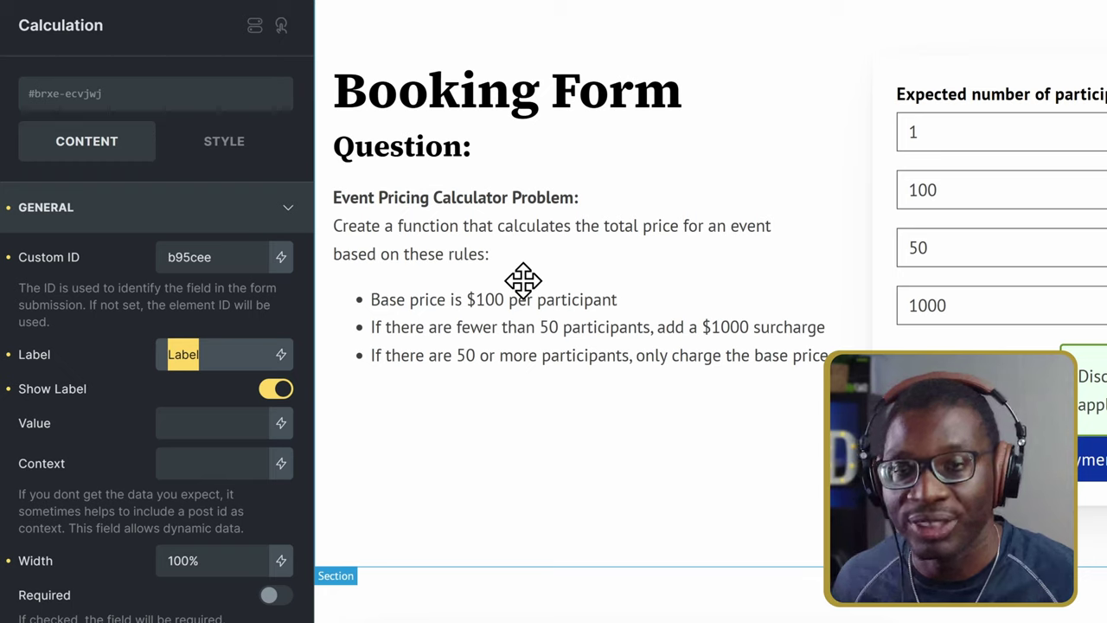
text(Total)
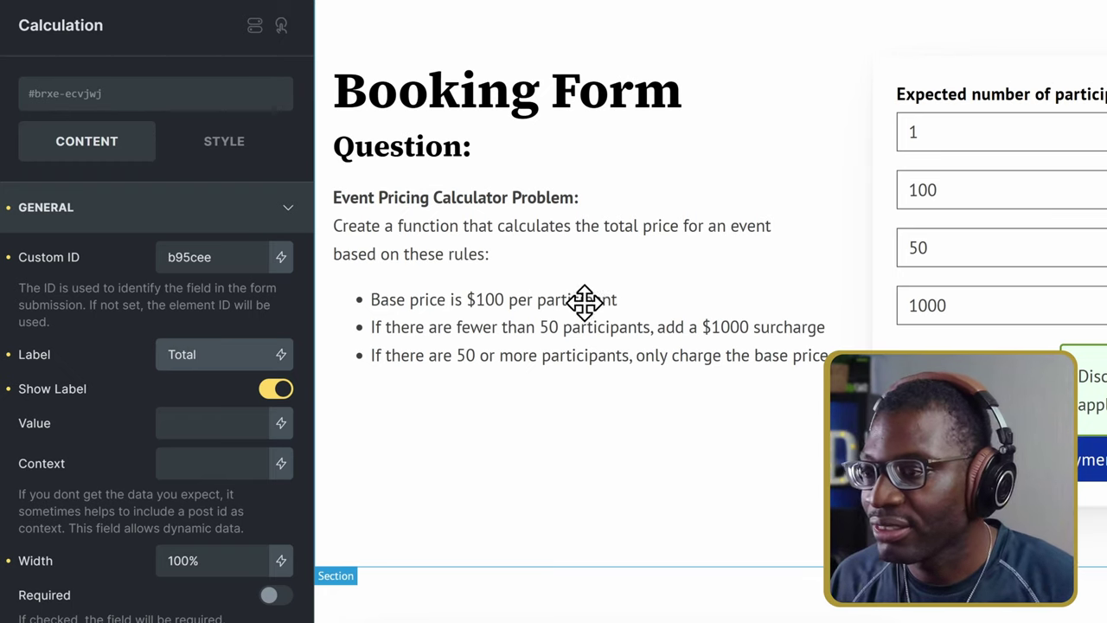
scroll(605, 311, down, 5)
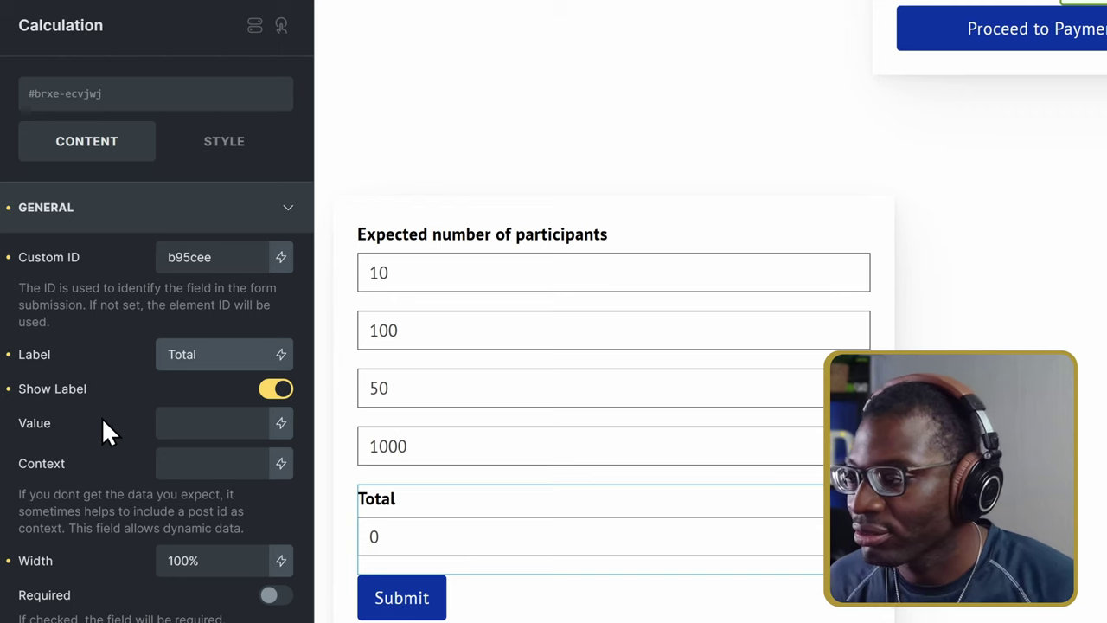
scroll(101, 424, down, 6)
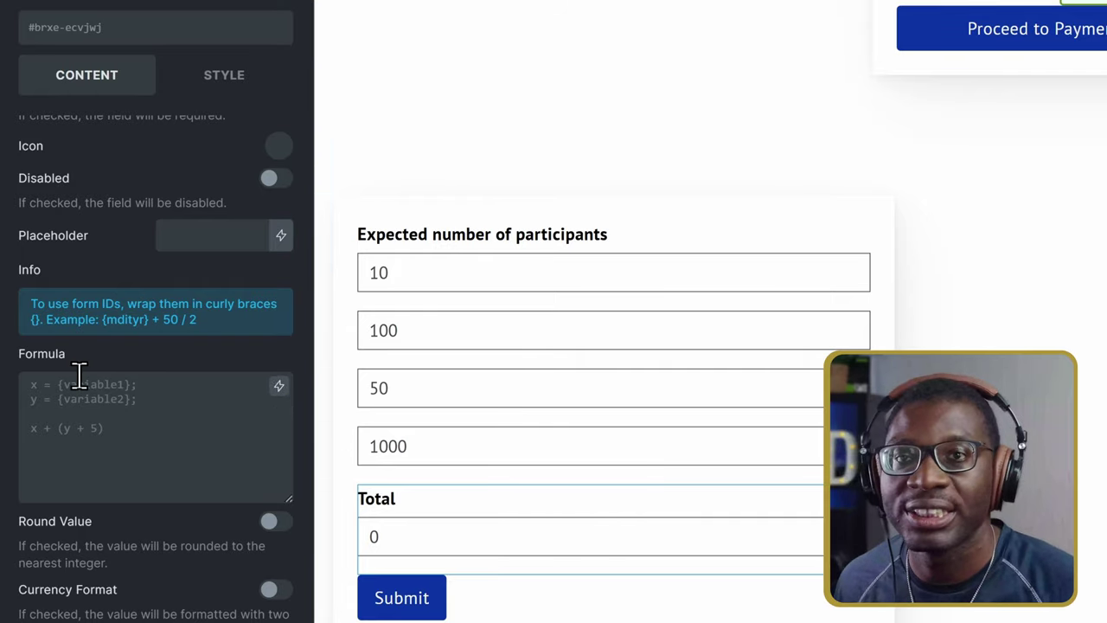
click(108, 432)
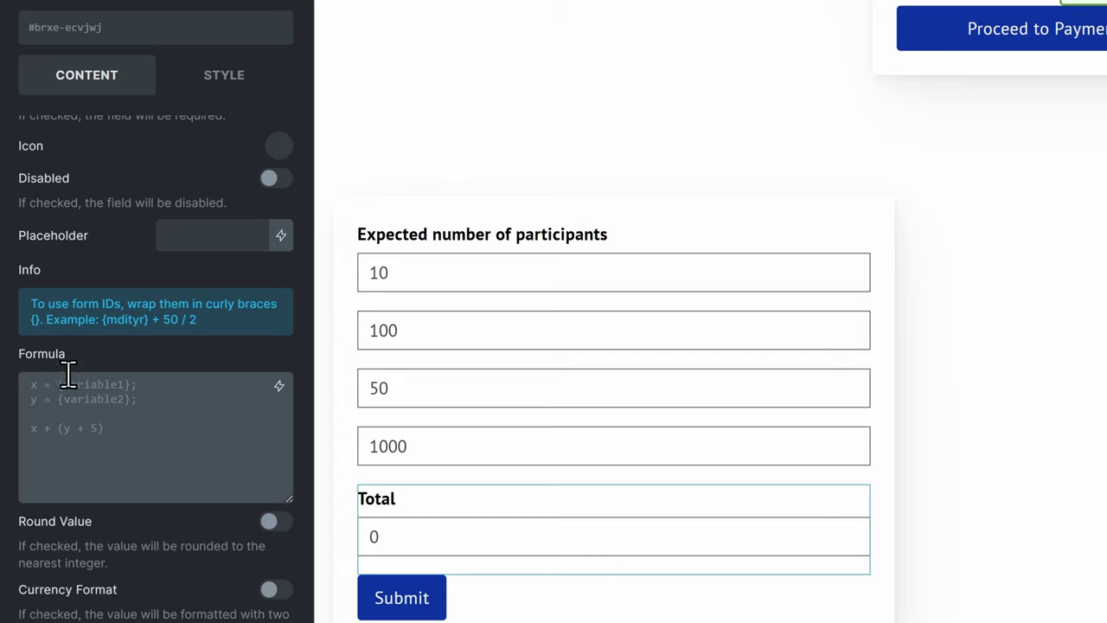
click(87, 452)
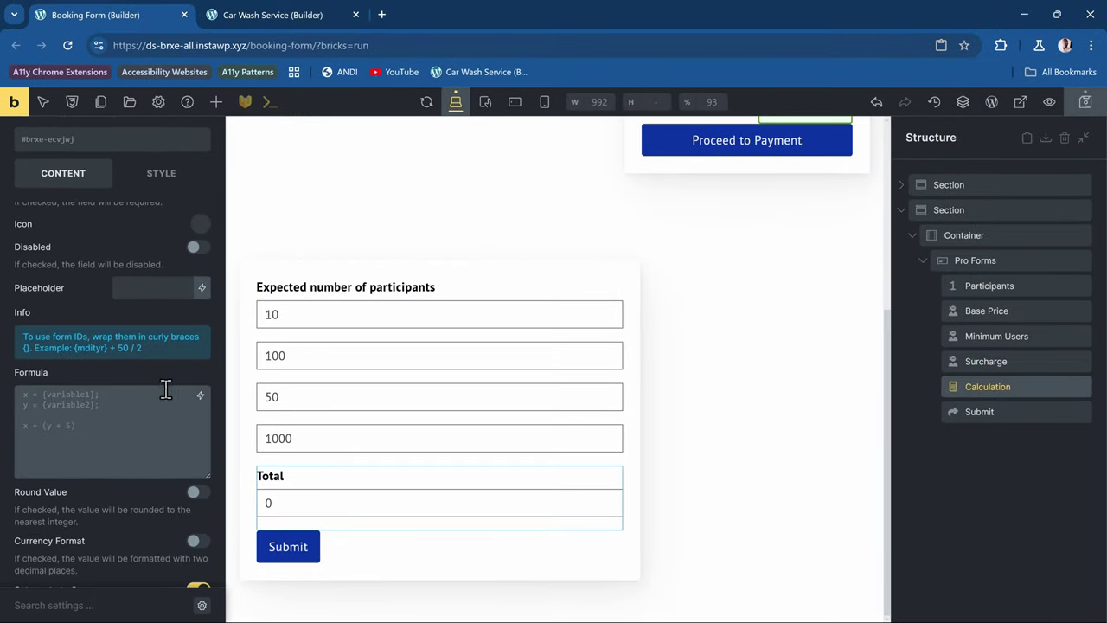
scroll(165, 390, down, 2)
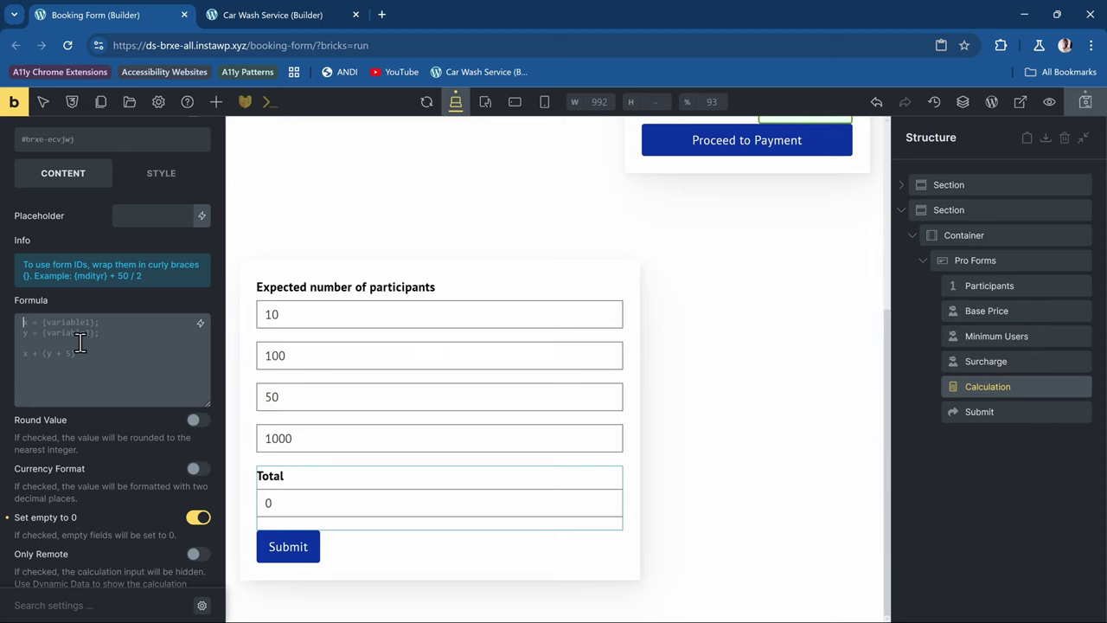
text(base_p)
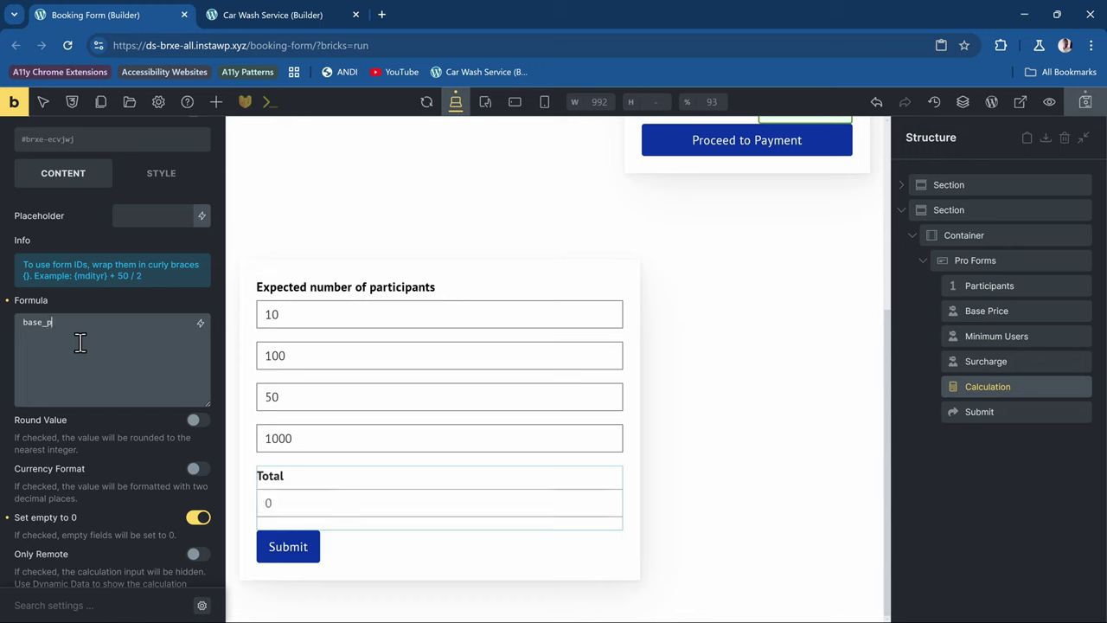
text(rice =)
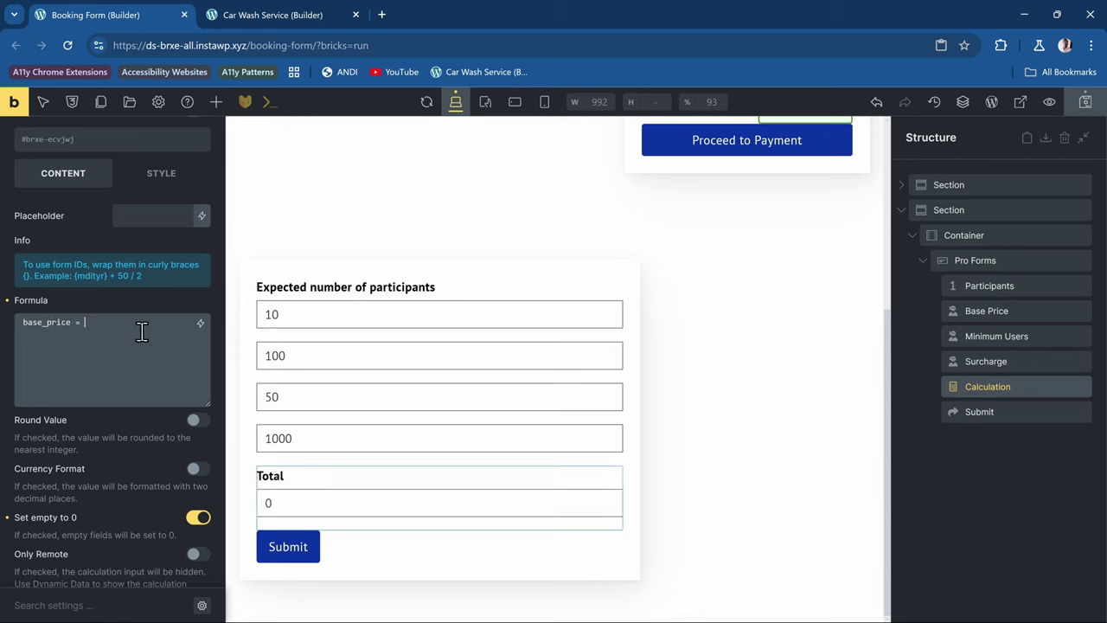
key(ctrl+a)
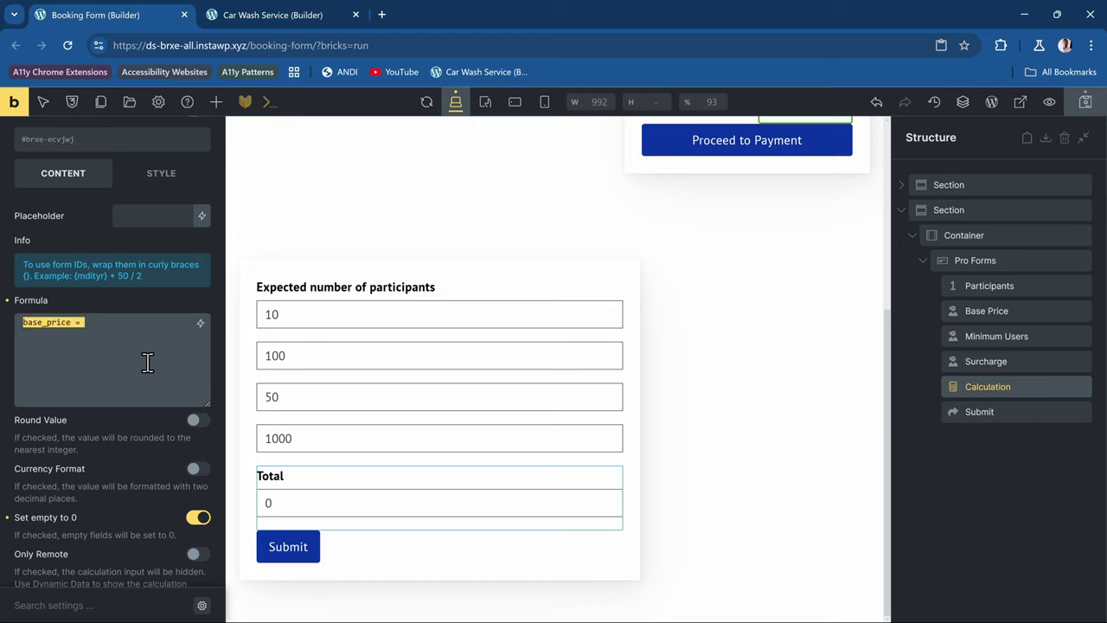
key(BackSpace)
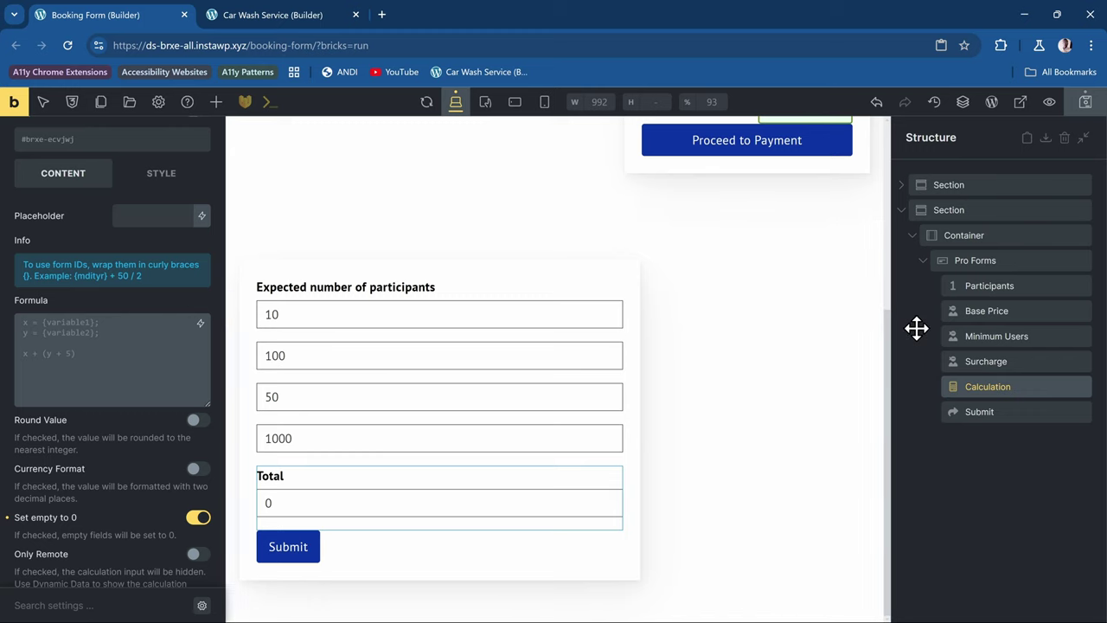
- Check the Base Price field's custom ID and enter base_price = {base_price}; in the Calculation field's formula
click(1022, 311)
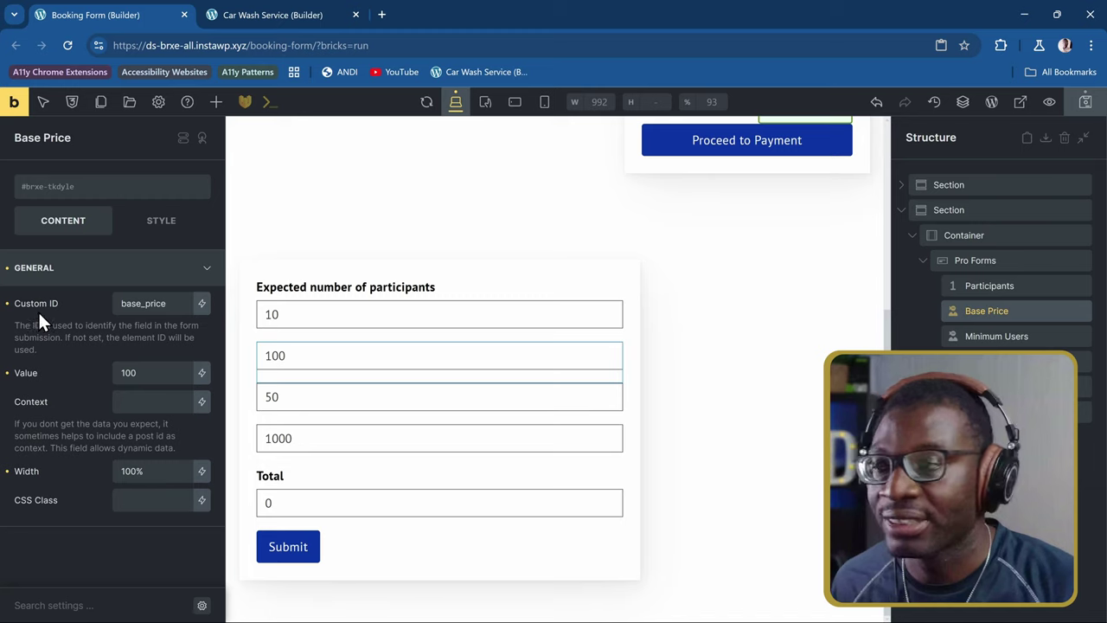
double_click(156, 302)
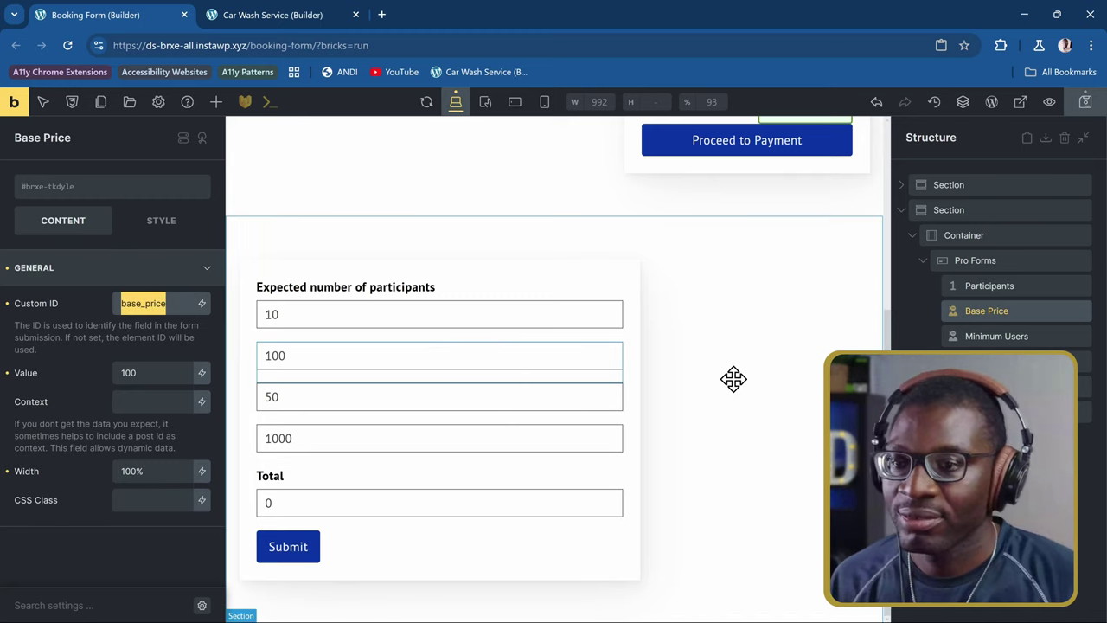
click(1018, 387)
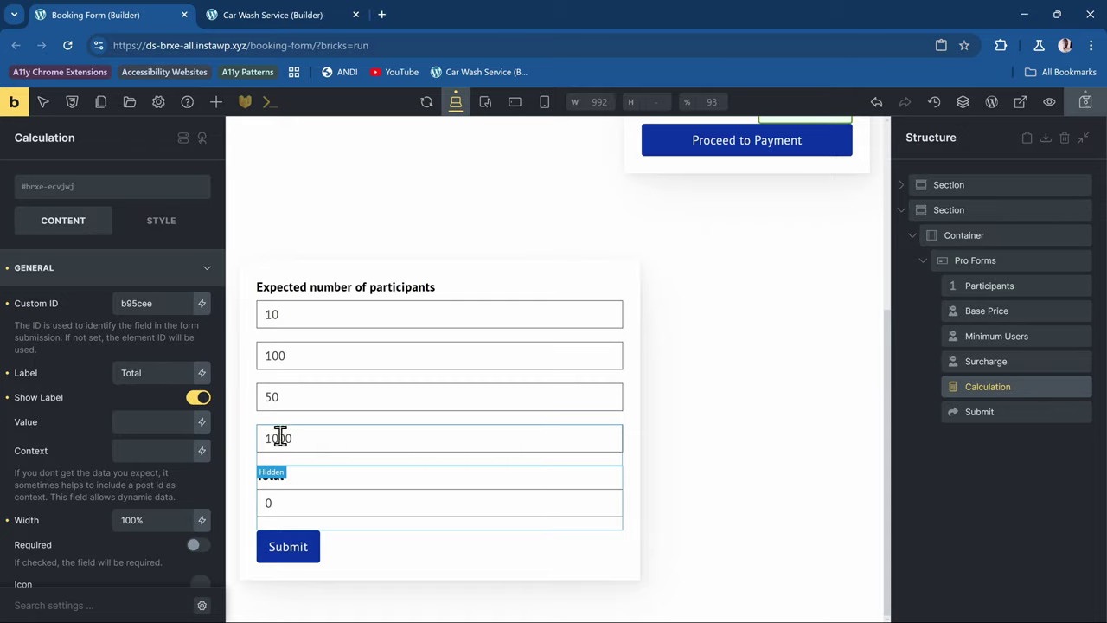
scroll(52, 432, down, 5)
click(93, 412)
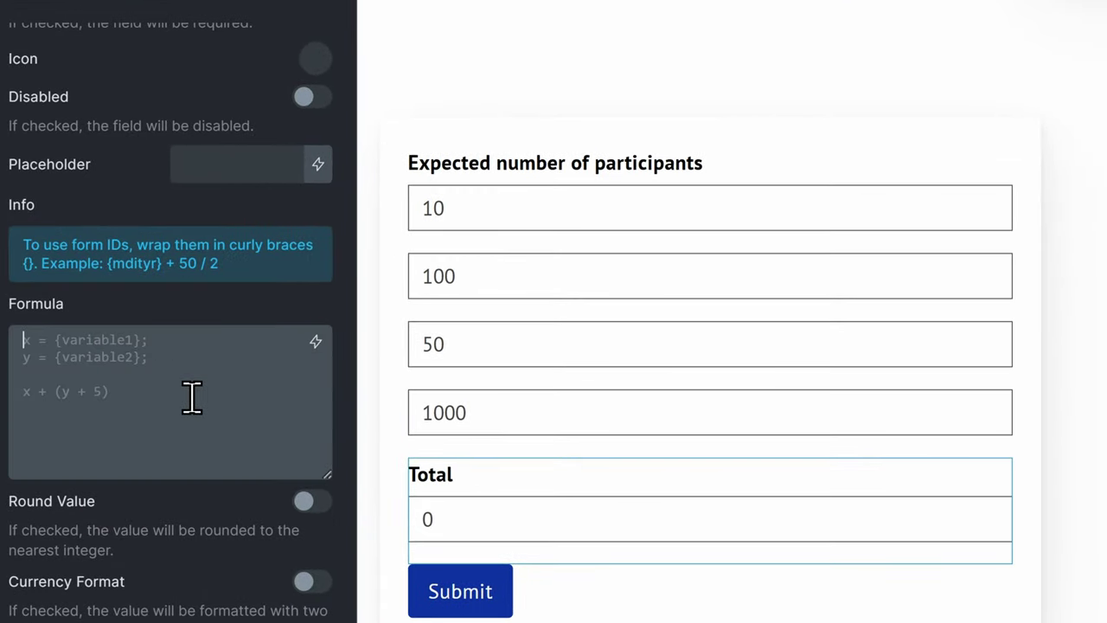
text(base)
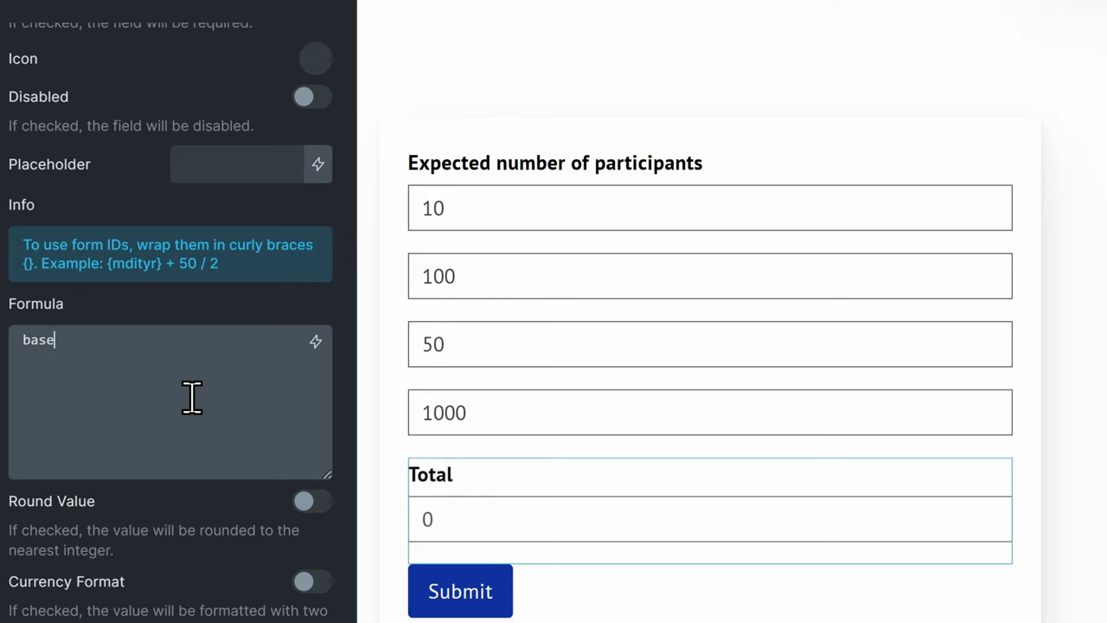
text(_price =)
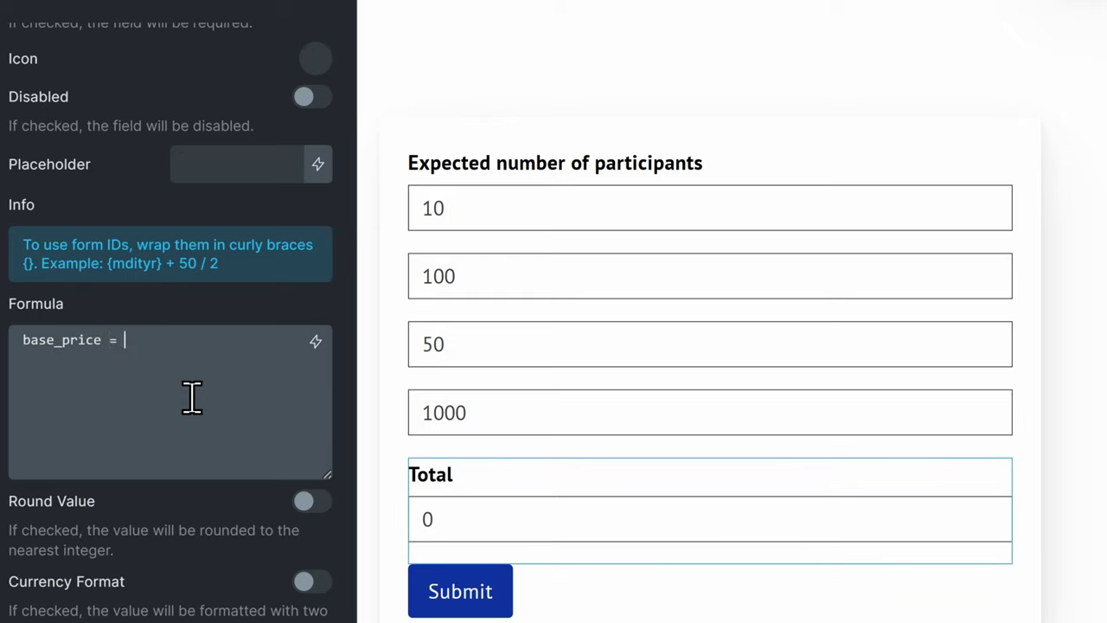
text( {base_price};)
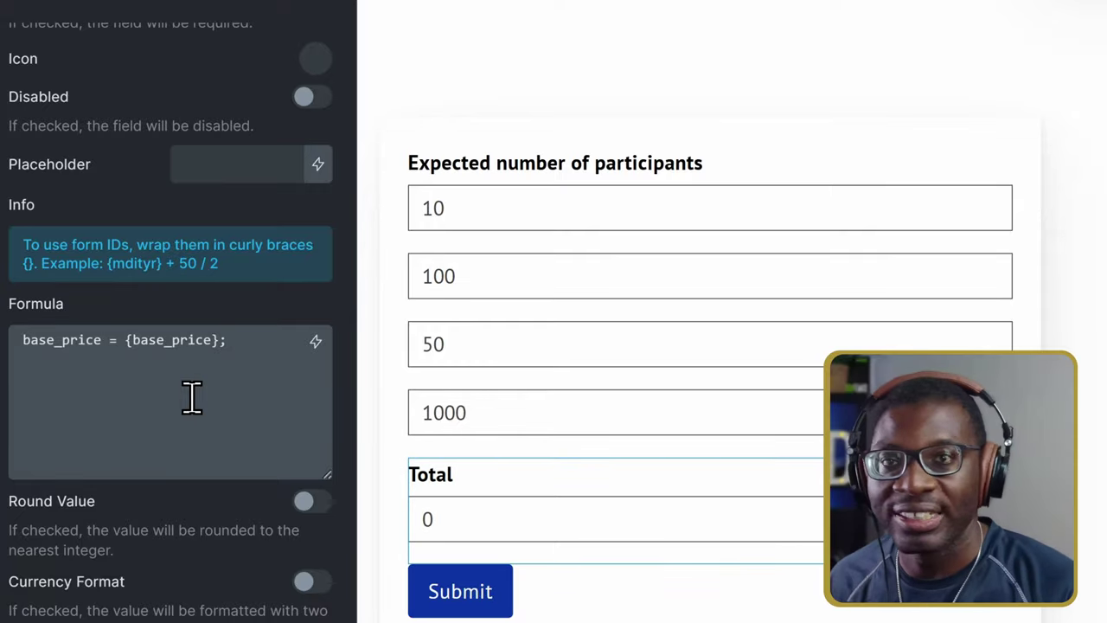
- Add the line users = {users}; above the base price line in the Calculation field's formula
key(Return)
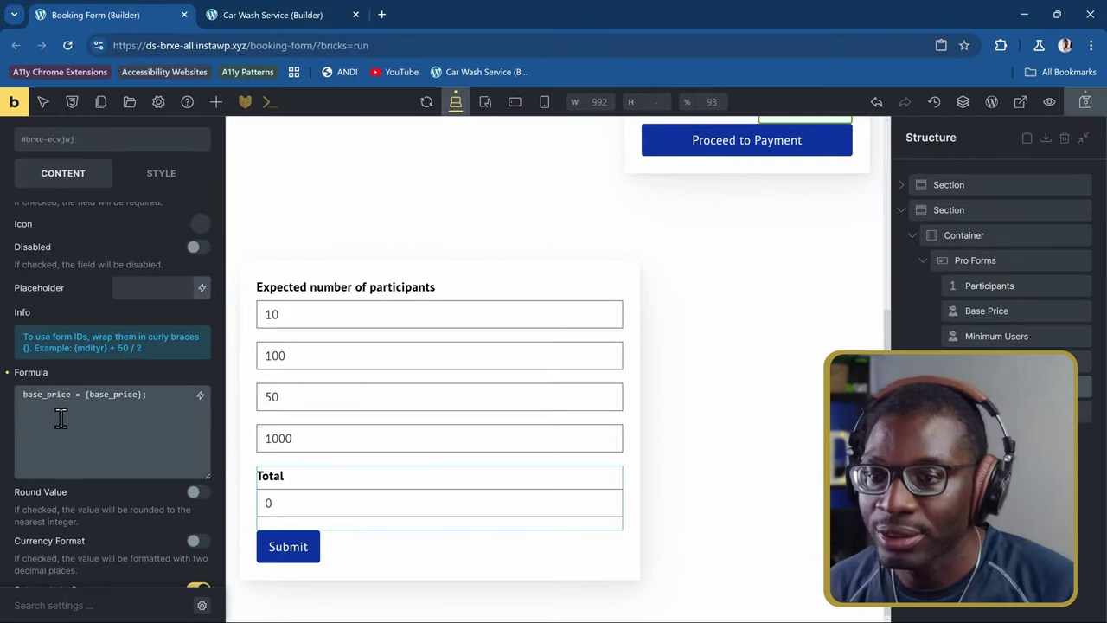
click(60, 419)
key(Return)
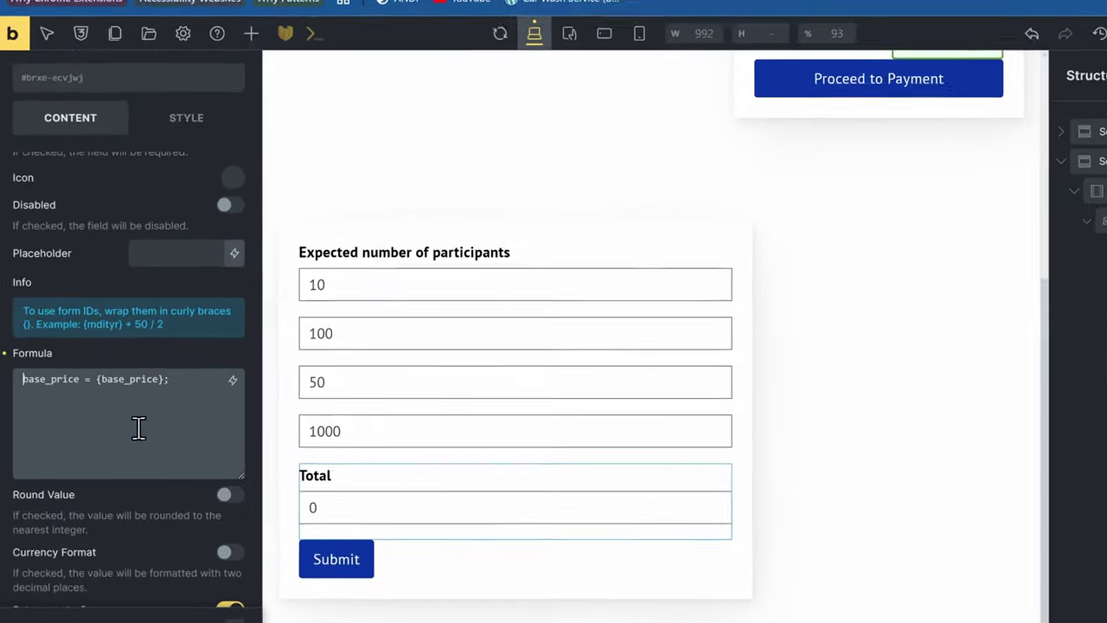
text(users =)
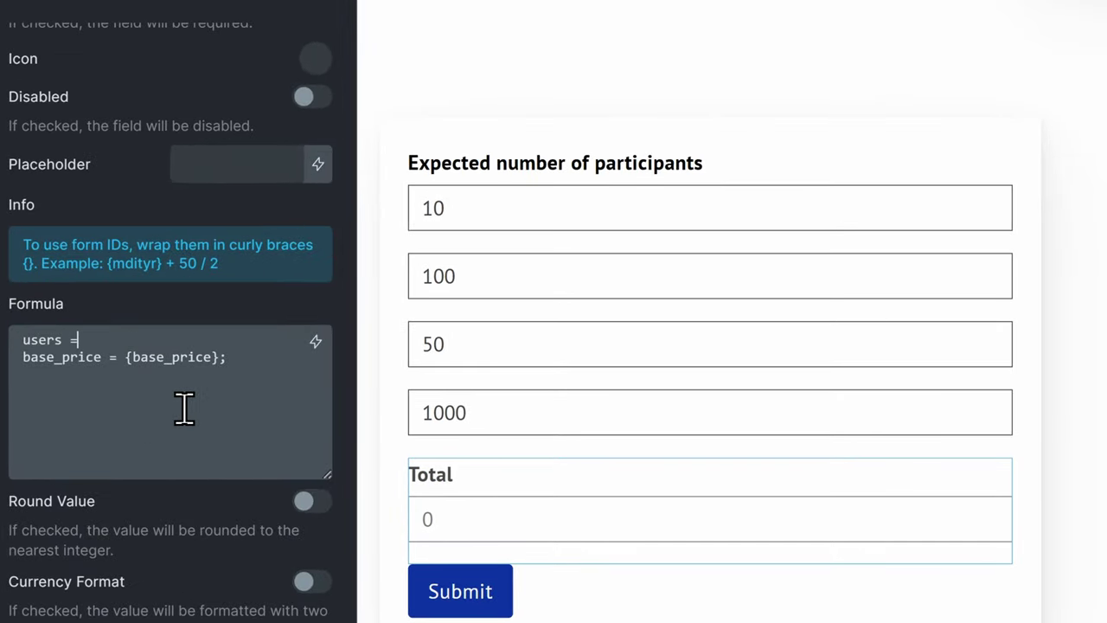
text( {})
key(Left)
text(users)
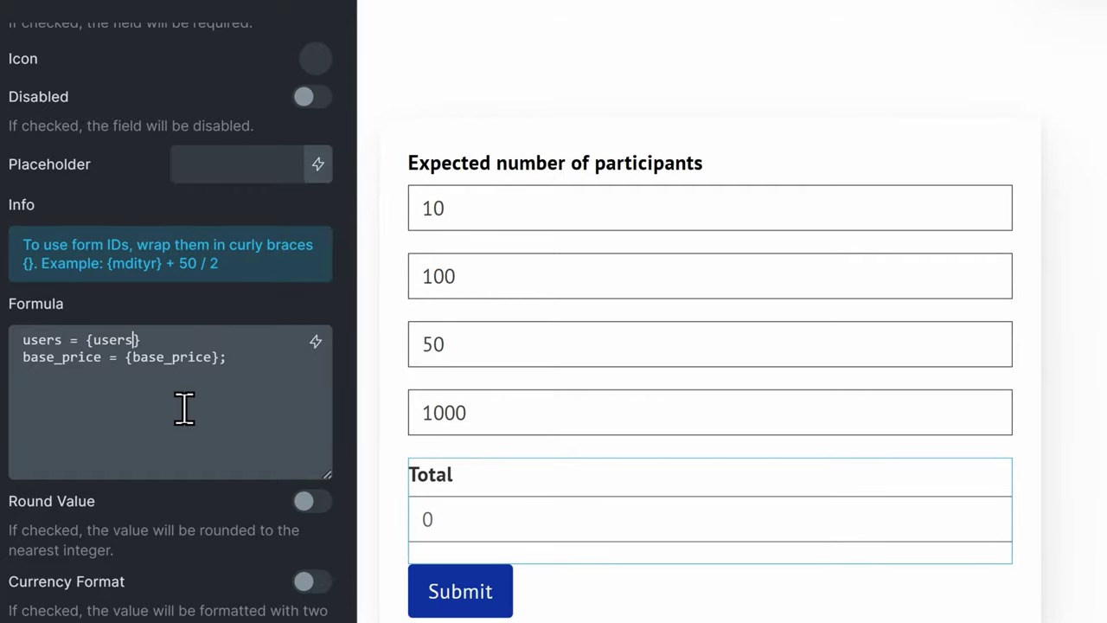
key(Right)
text(;)
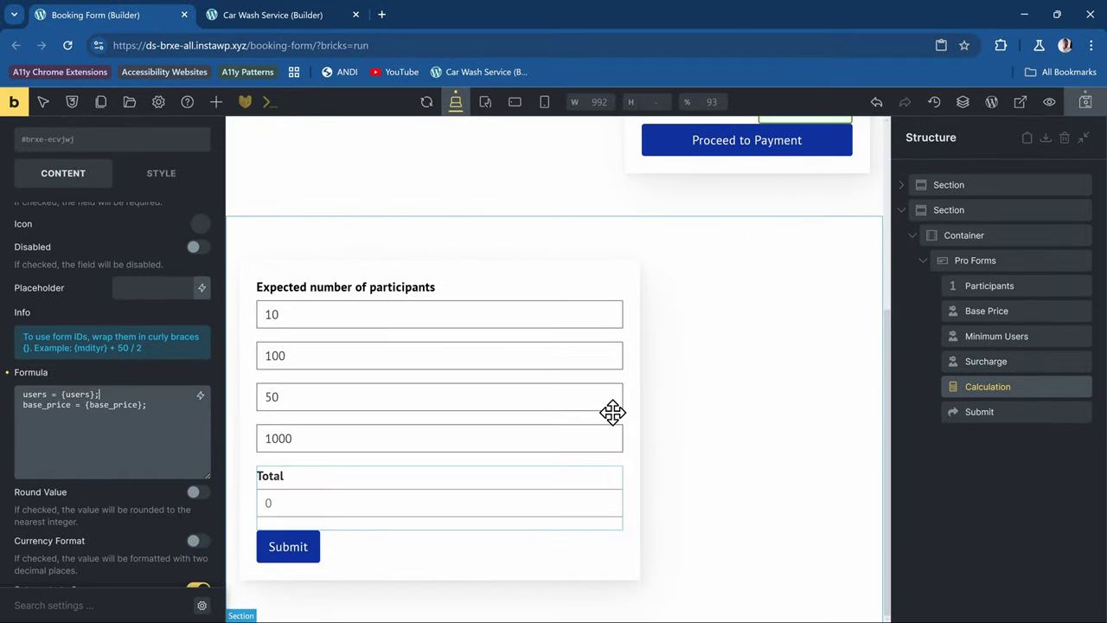
- Check the custom IDs of the Participants, Base Price and Minimum Users fields, and add min_users = {min_users}; to the Calculation field's formula
click(991, 286)
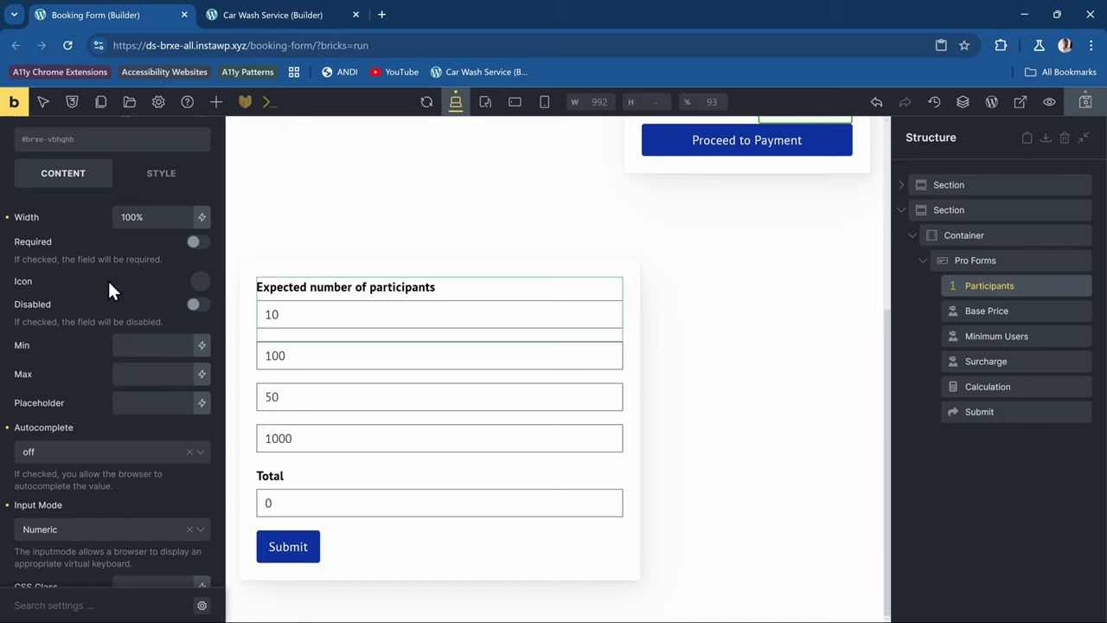
scroll(108, 279, up, 5)
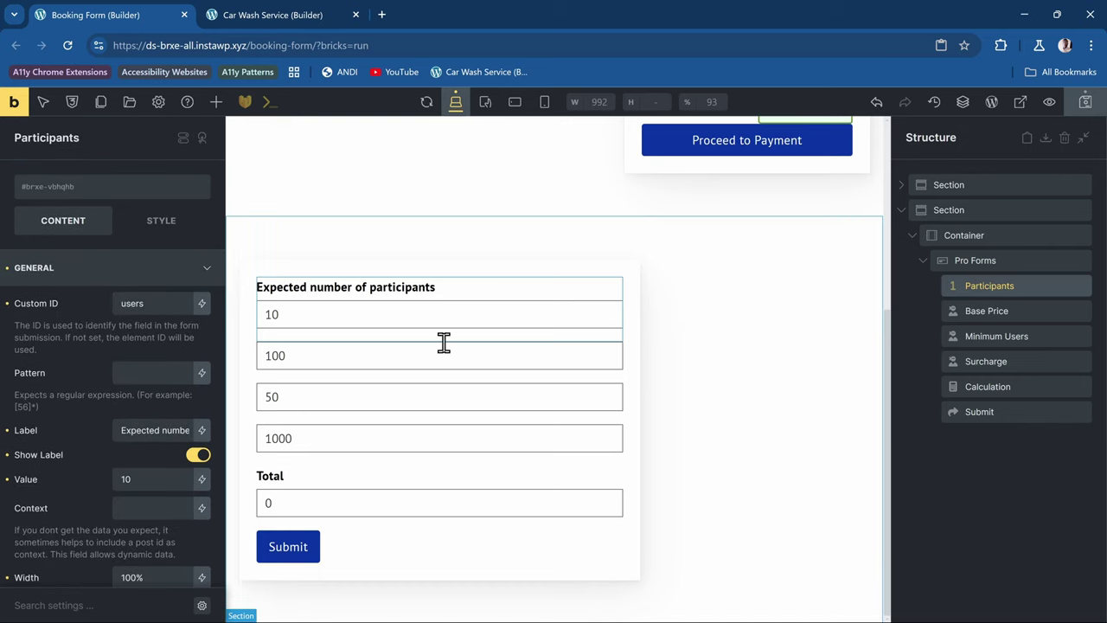
click(1000, 317)
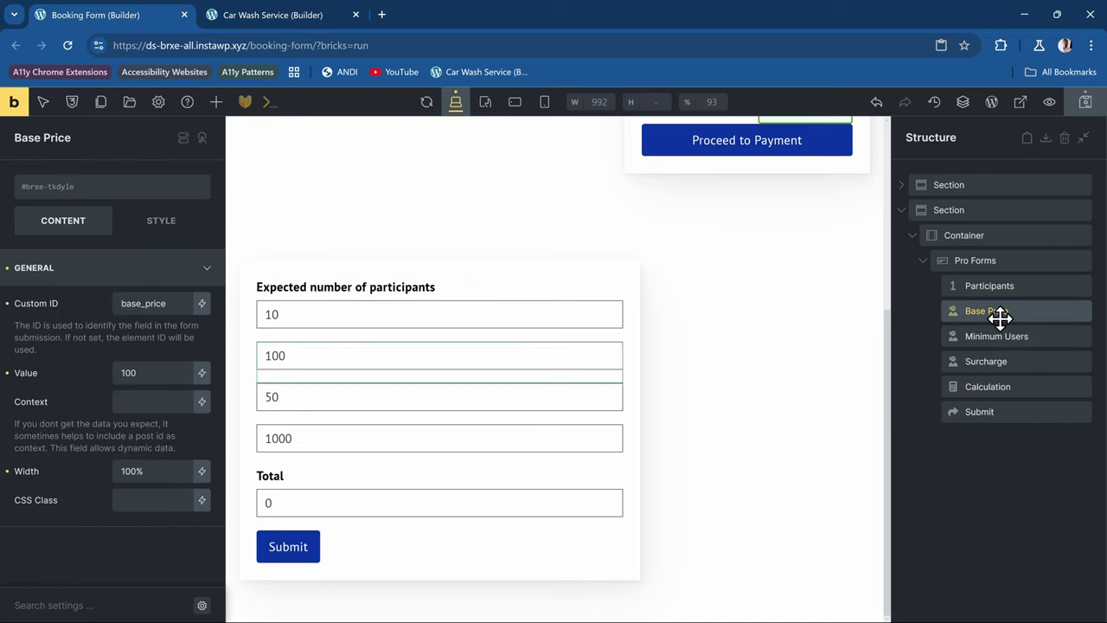
click(1039, 339)
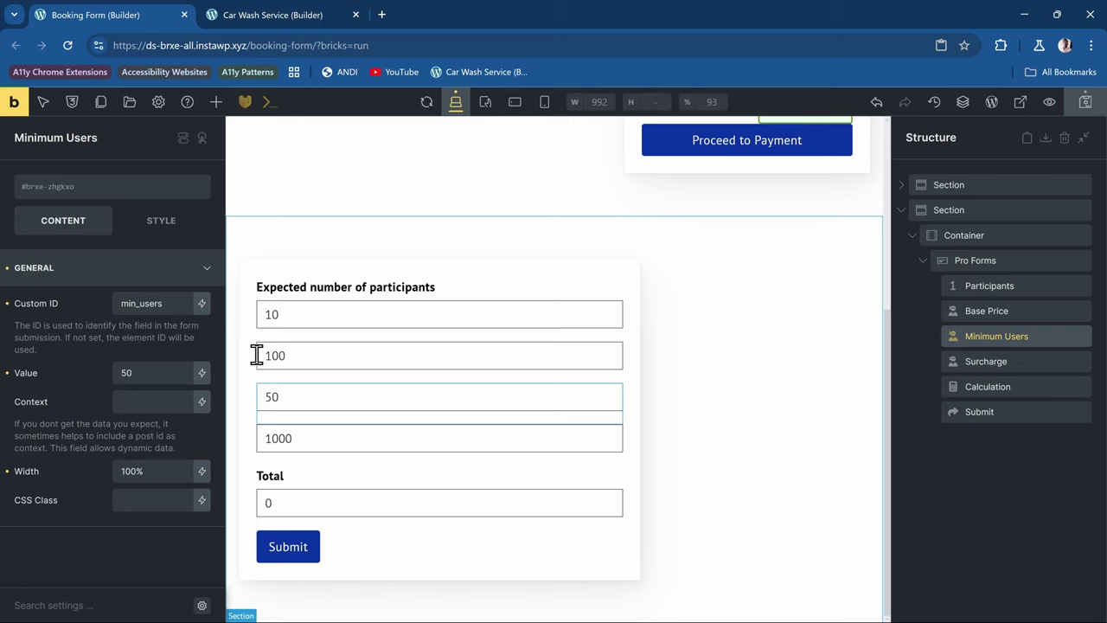
double_click(171, 305)
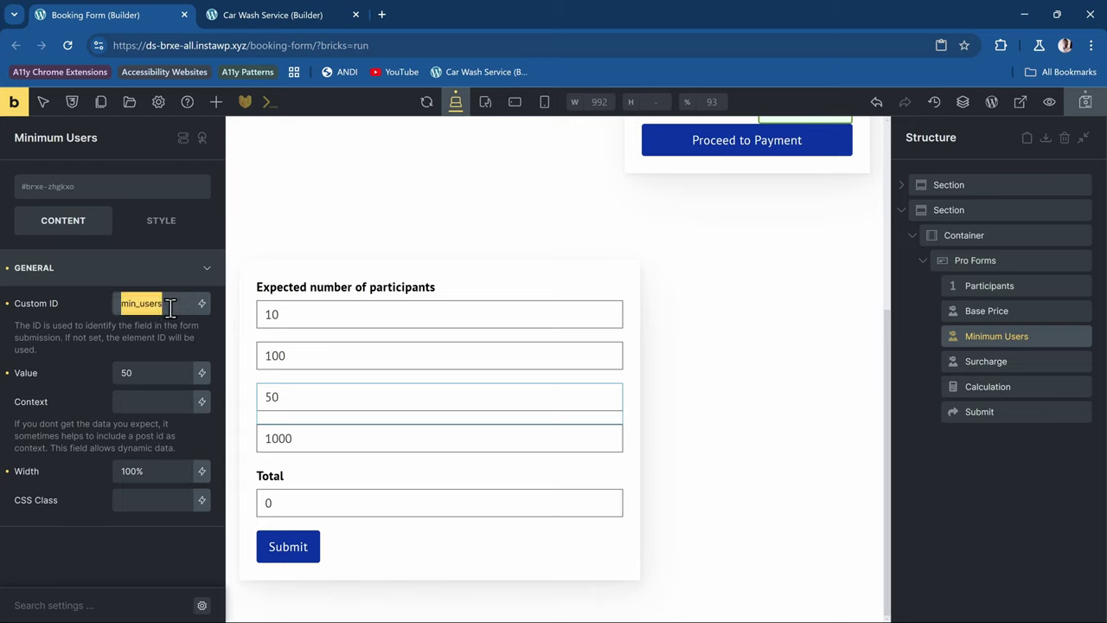
click(1010, 389)
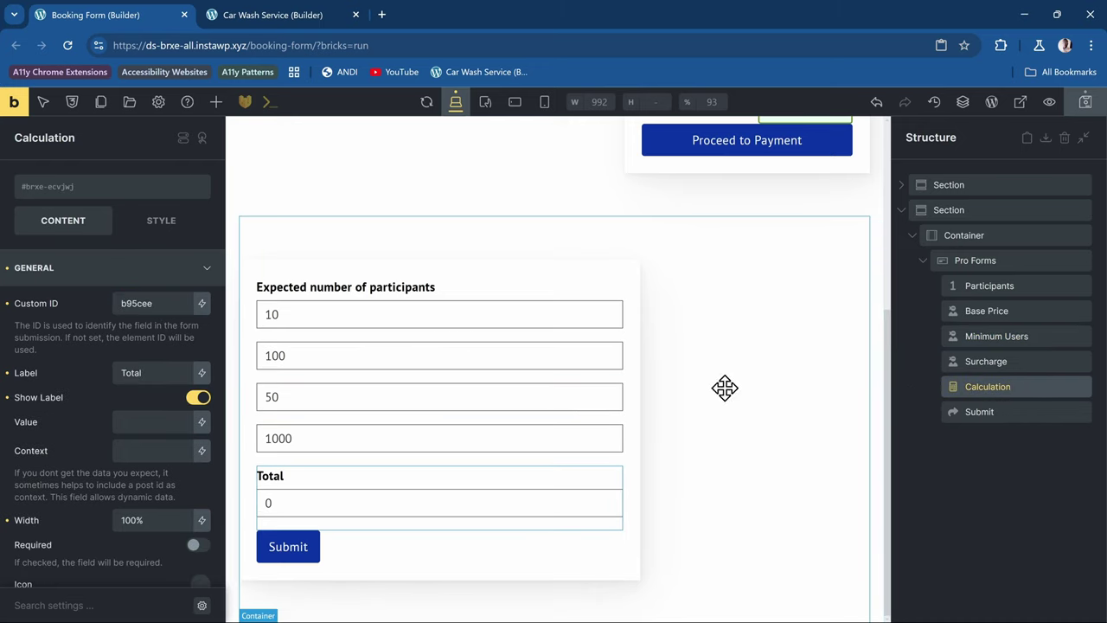
scroll(116, 440, down, 5)
click(146, 428)
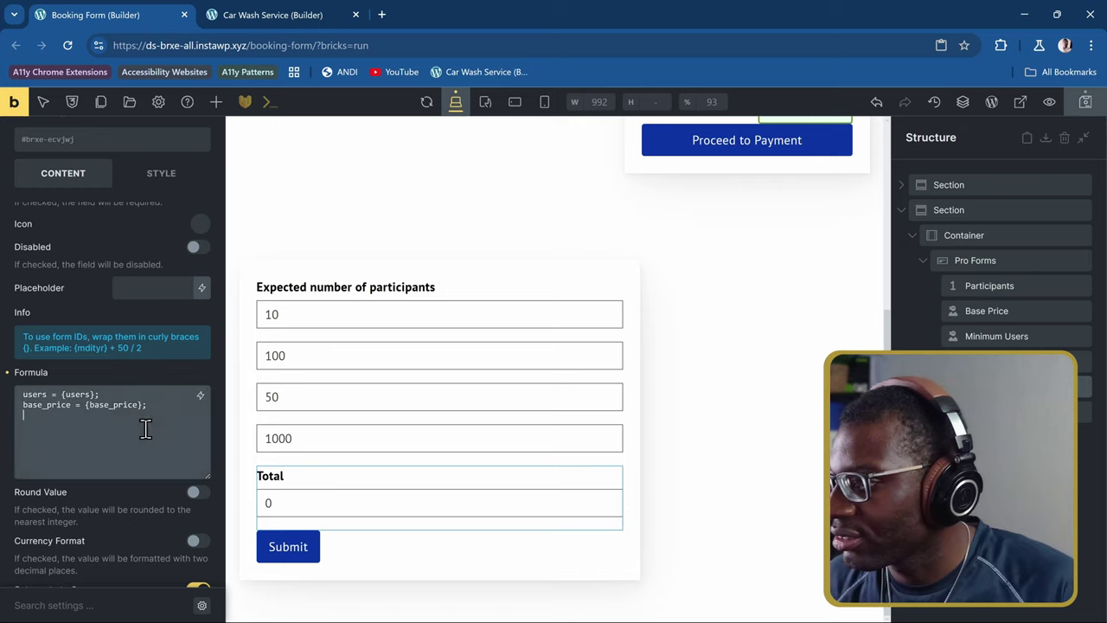
text(min_users )
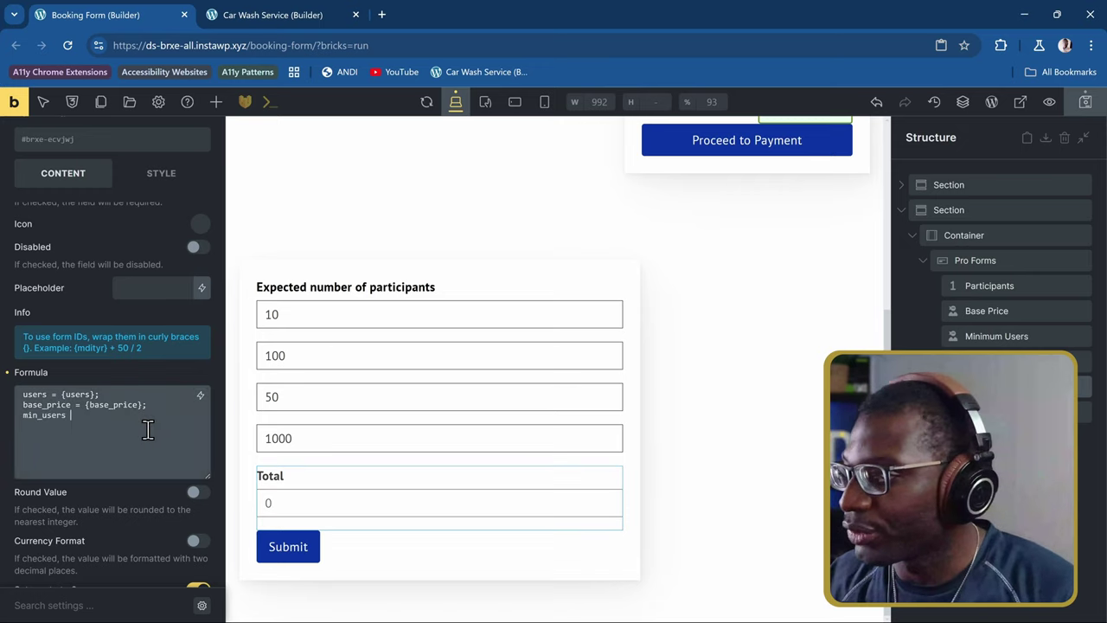
text(= min_users)
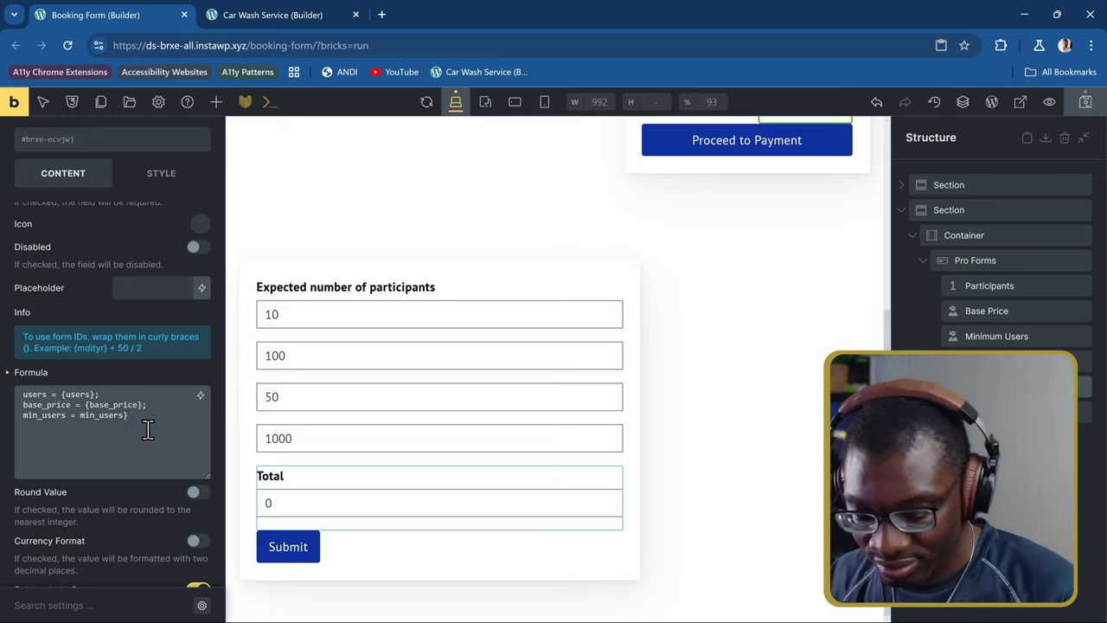
key(End)
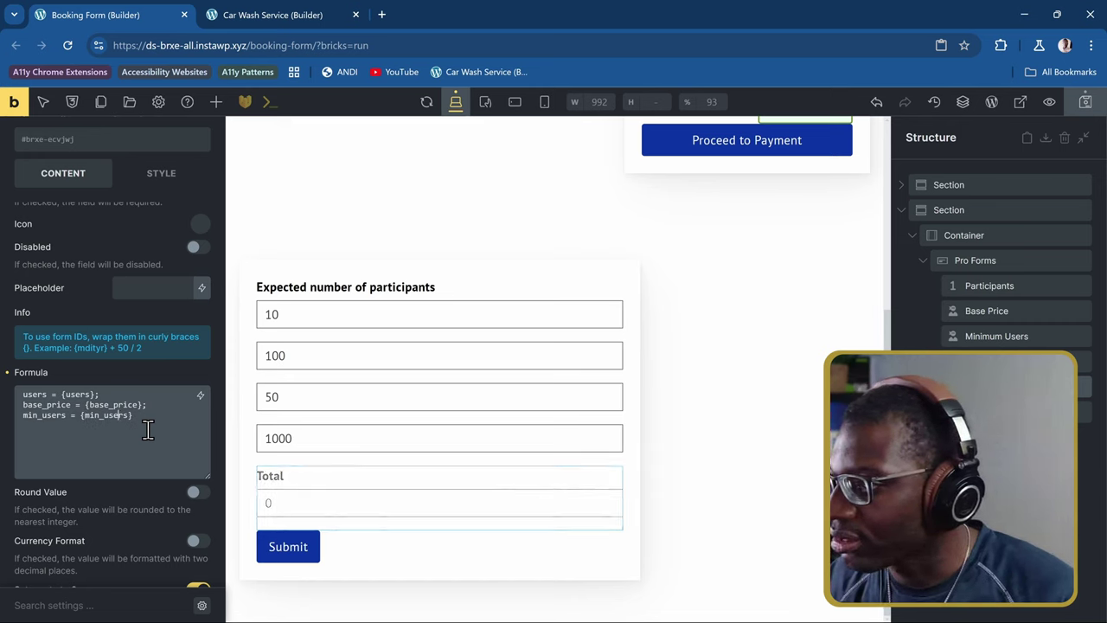
text(;)
key(Return)
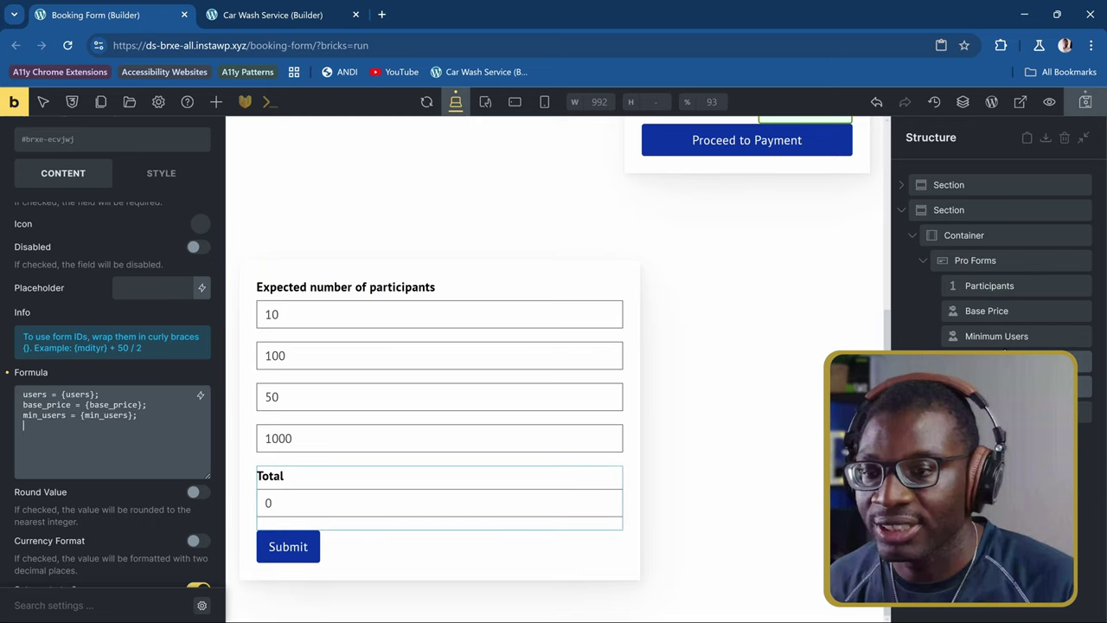
- Check the Surcharge field's custom ID and add the line surcharge = {surcharge}; to the Calculation field's formula
click(995, 361)
double_click(164, 305)
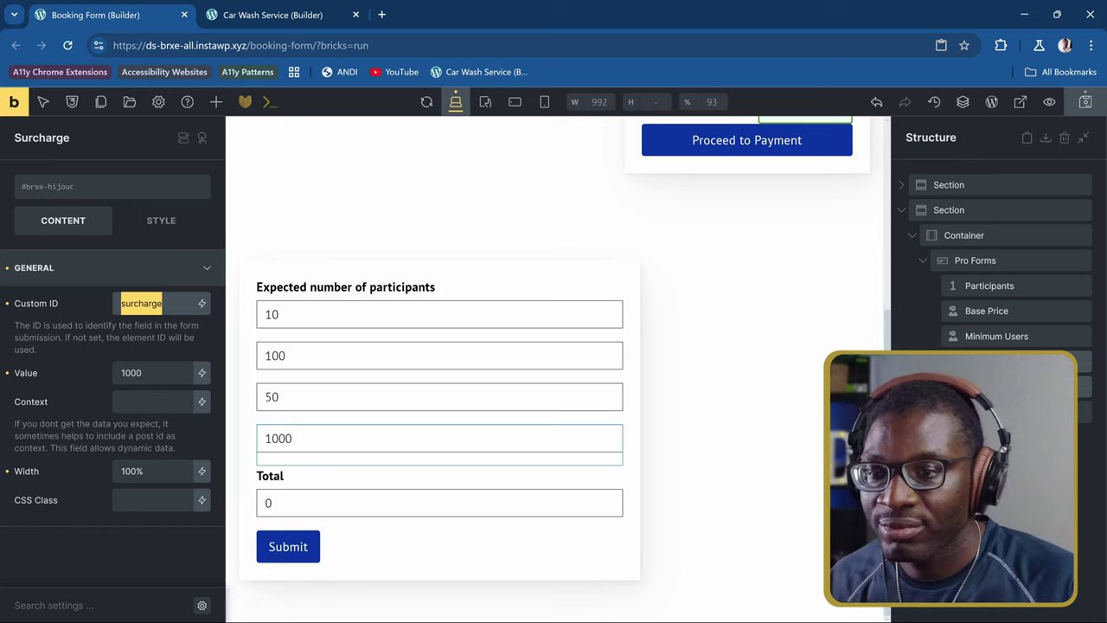
click(1083, 386)
scroll(134, 427, down, 5)
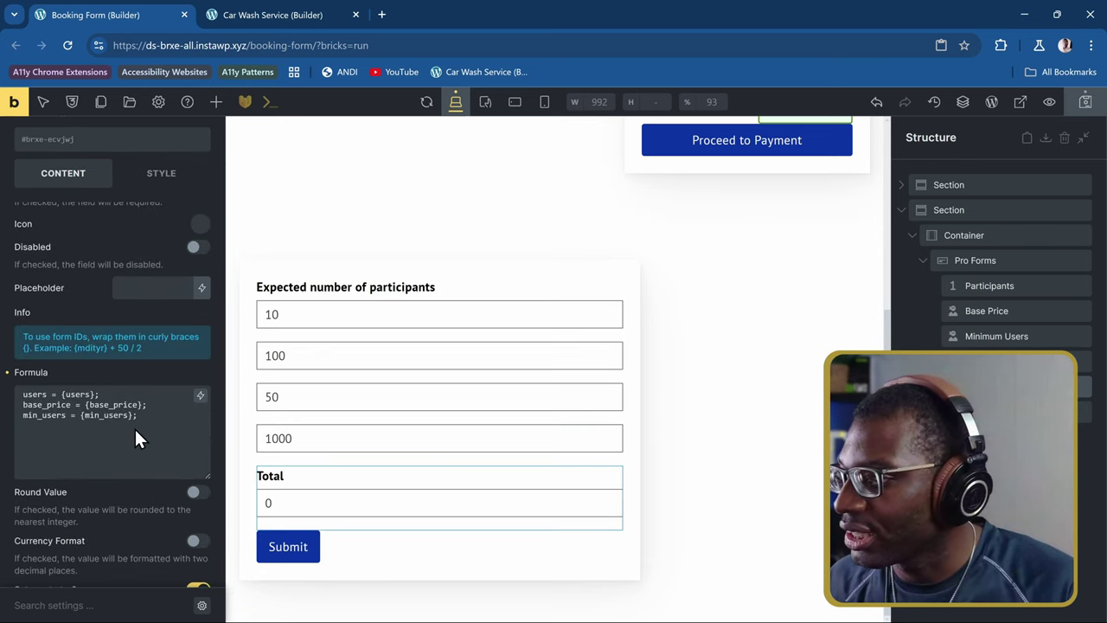
click(155, 377)
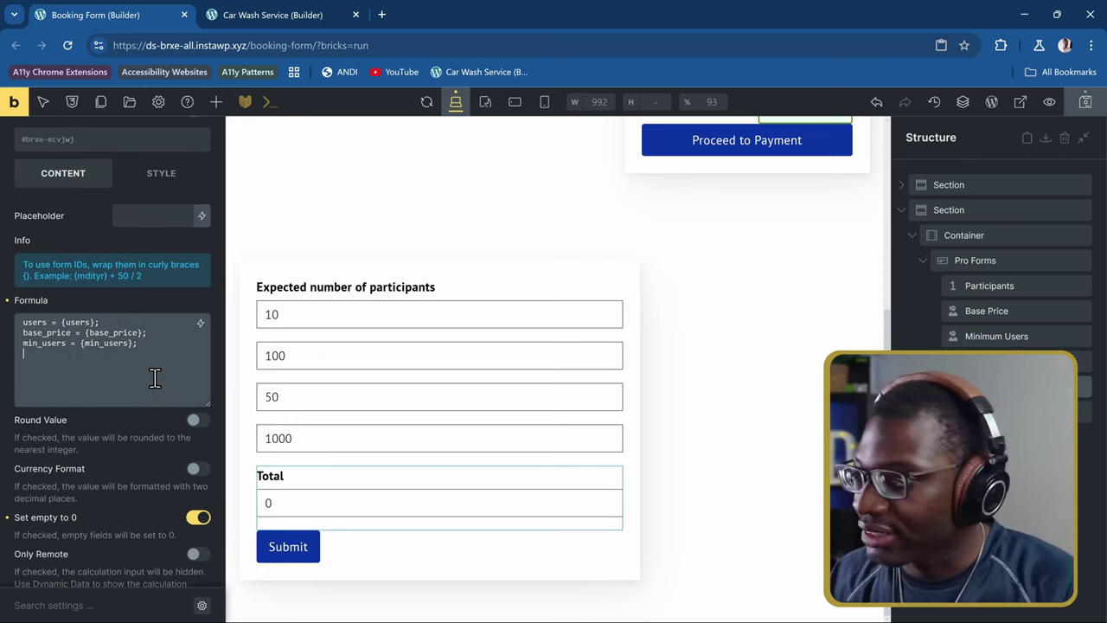
text(surcharge =)
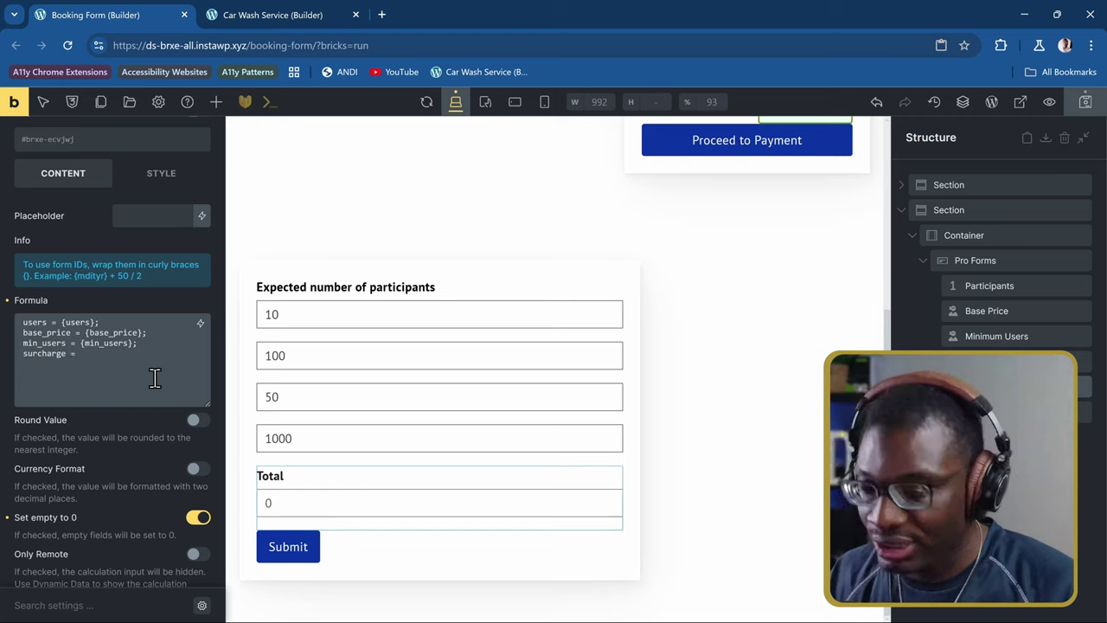
text( {surcharge};)
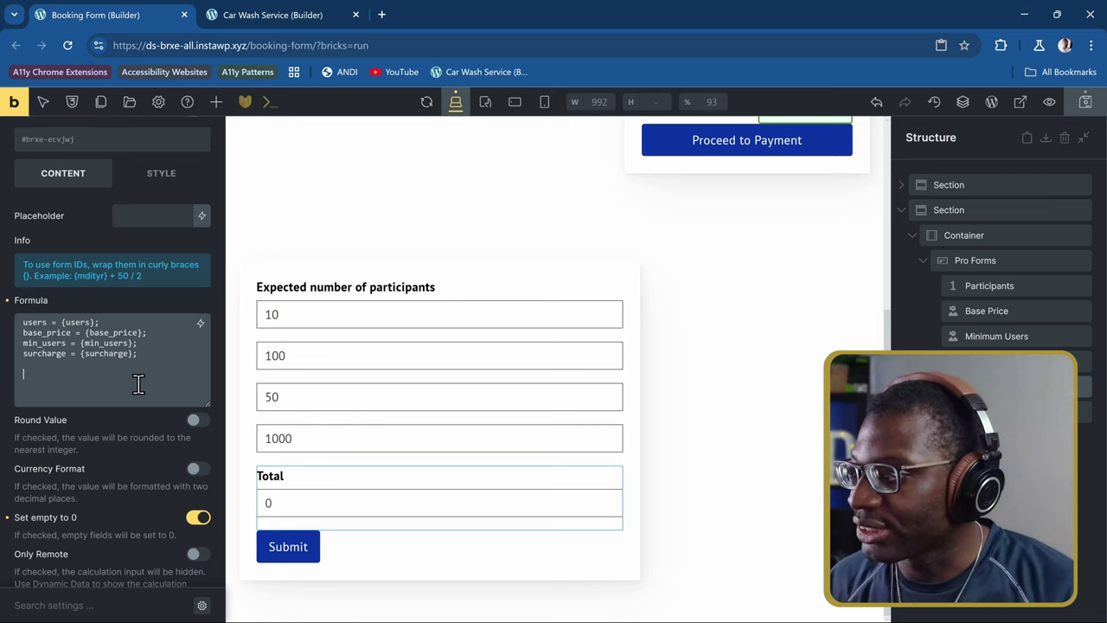
- Enlarge the page to 150% and add the expression users * base_price below the formula's variable lines, saving the page
key(ctrl+plus)
key(ctrl+plus)
key(ctrl+plus)
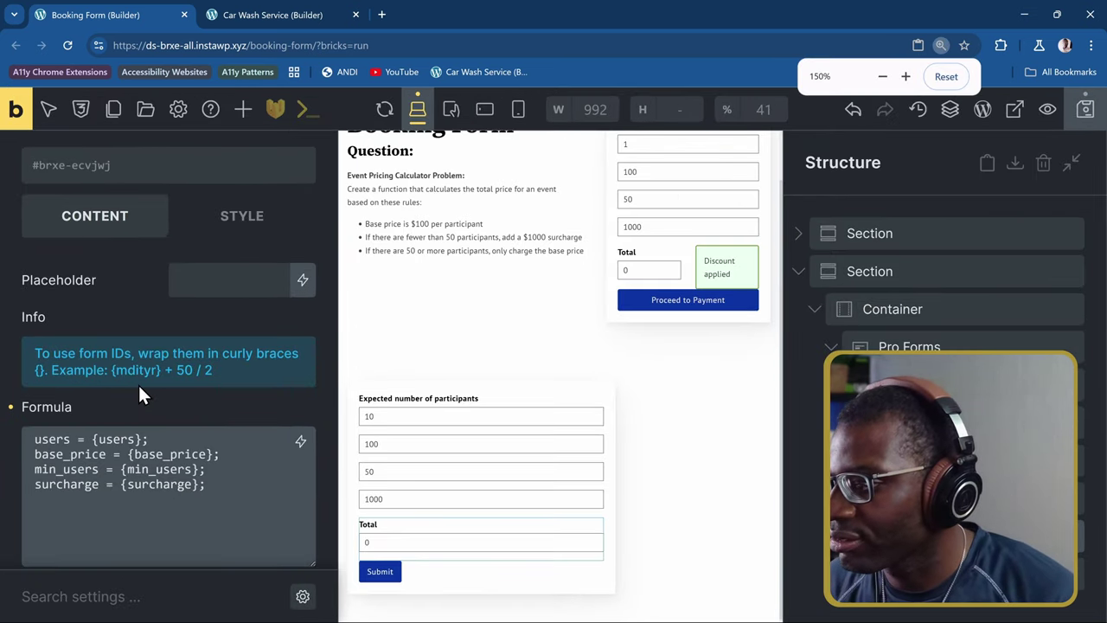
scroll(182, 383, down, 2)
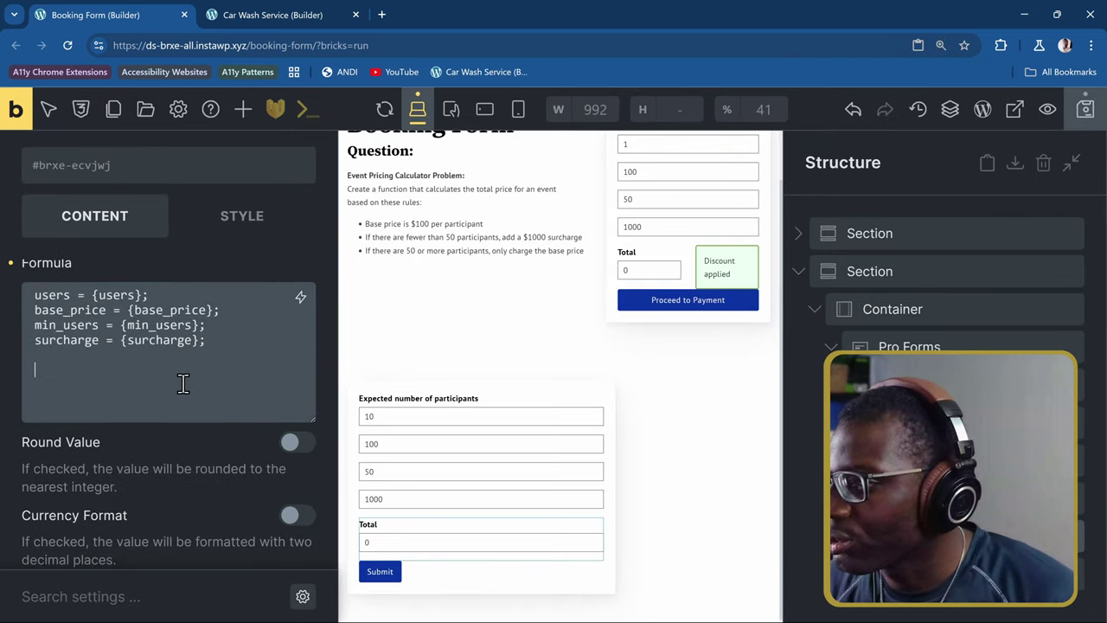
click(132, 377)
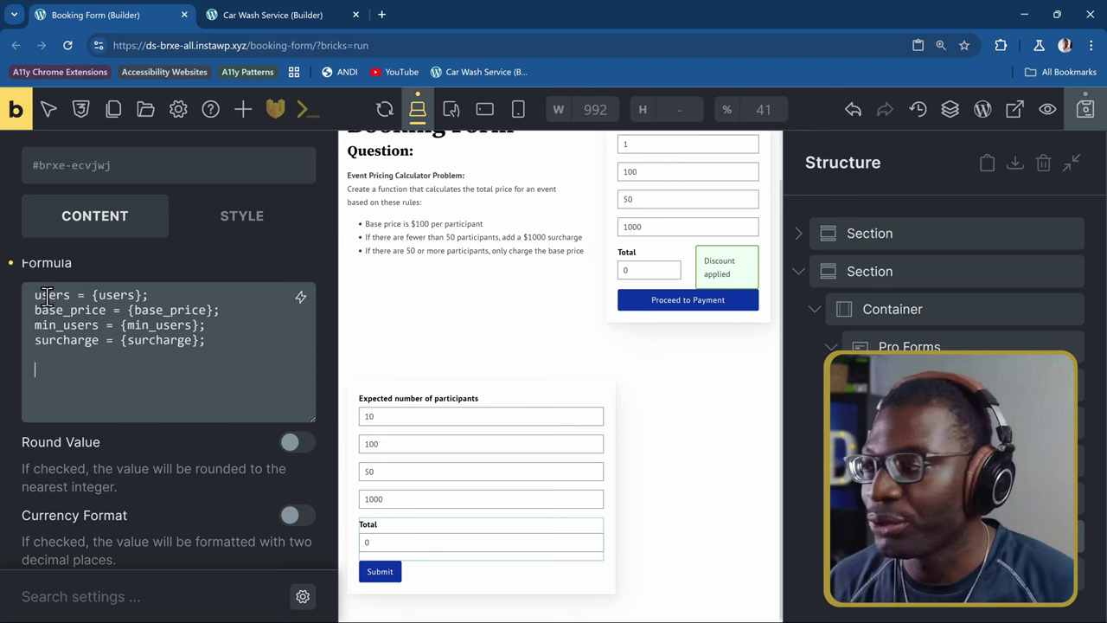
text(u)
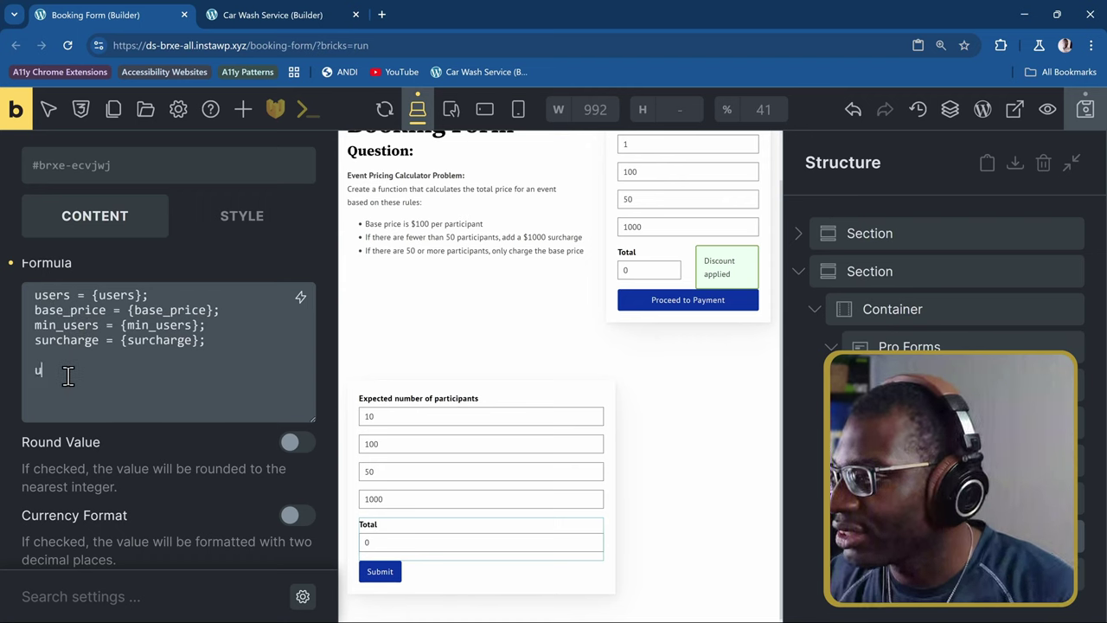
text(sers * base_price)
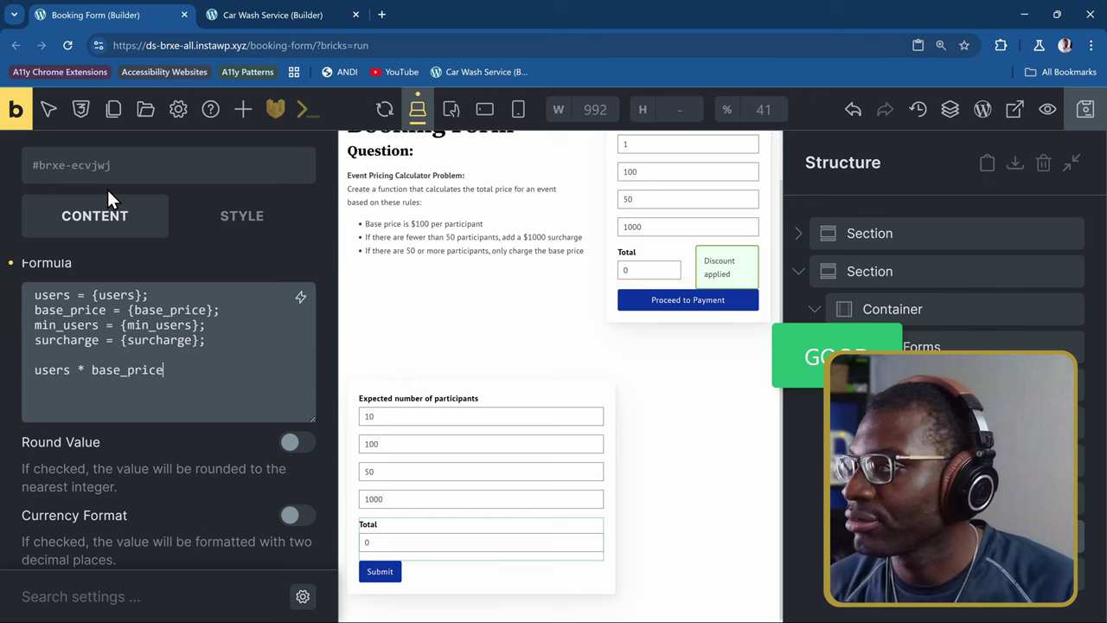
- Preview the booking form page and compare the second form's Total with the formula in the builder
click(16, 108)
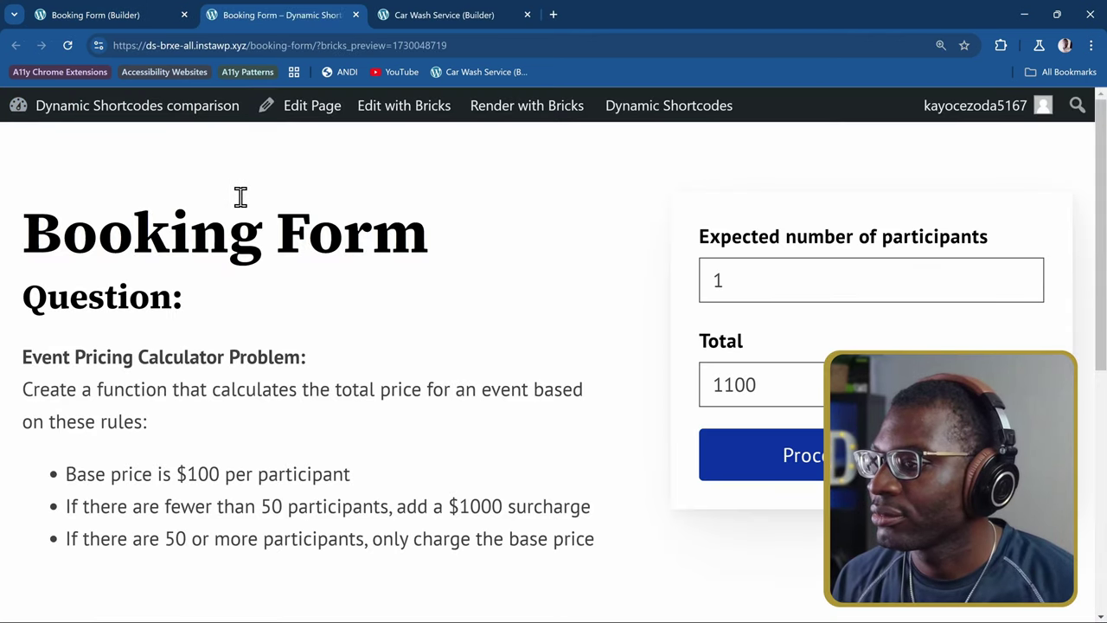
scroll(241, 198, down, 5)
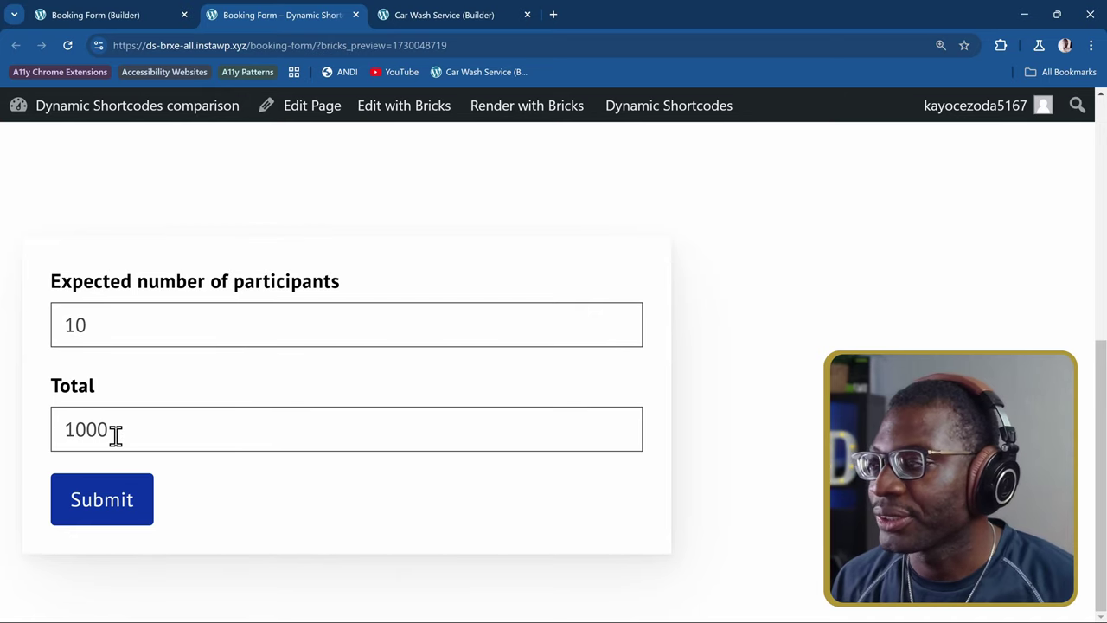
click(99, 18)
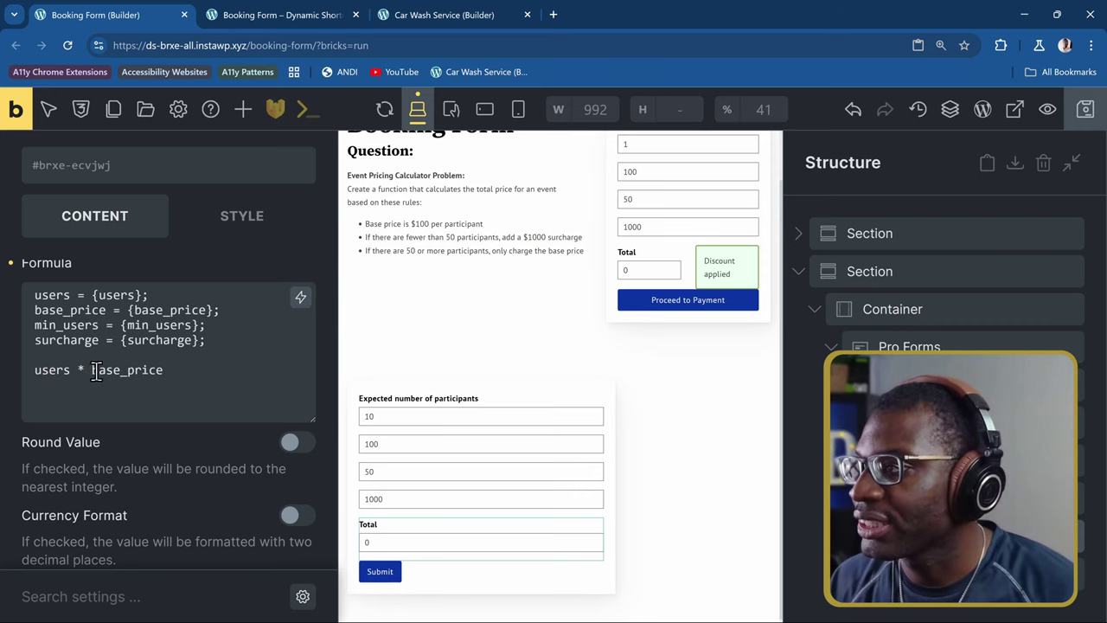
click(273, 14)
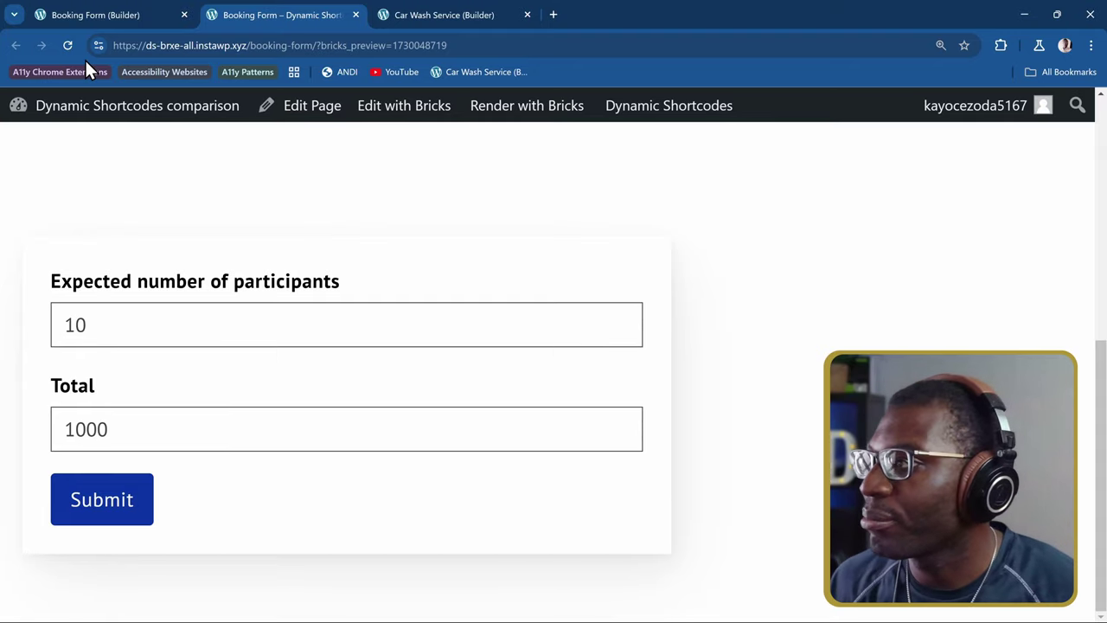
click(91, 15)
- Turn the formula's last line into a ternary reading users < 50 ? * base_price :
click(34, 372)
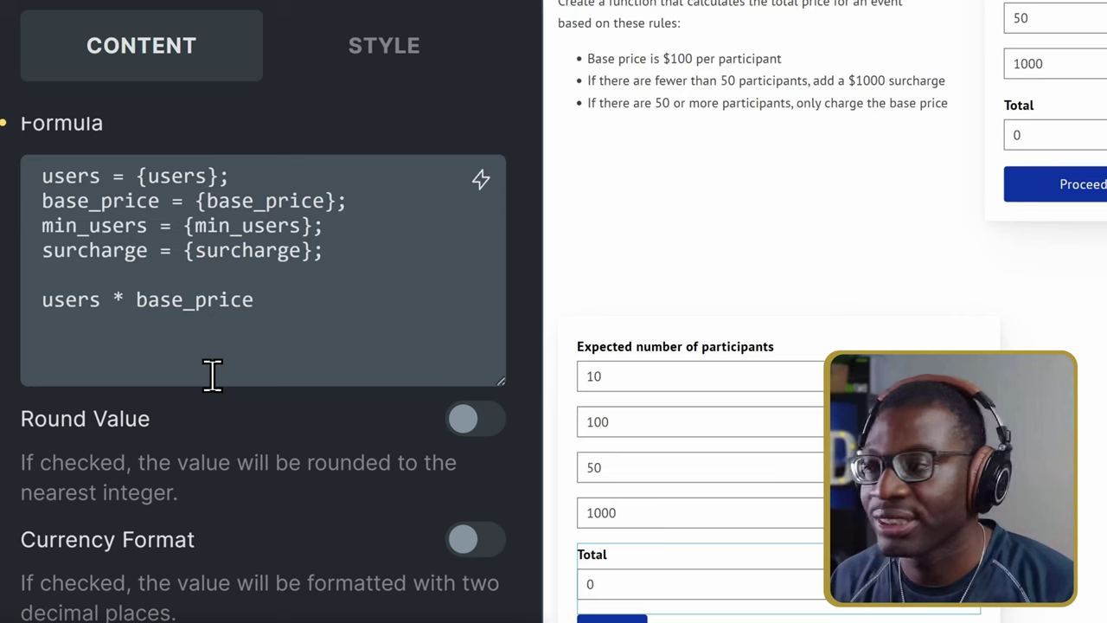
text(< )
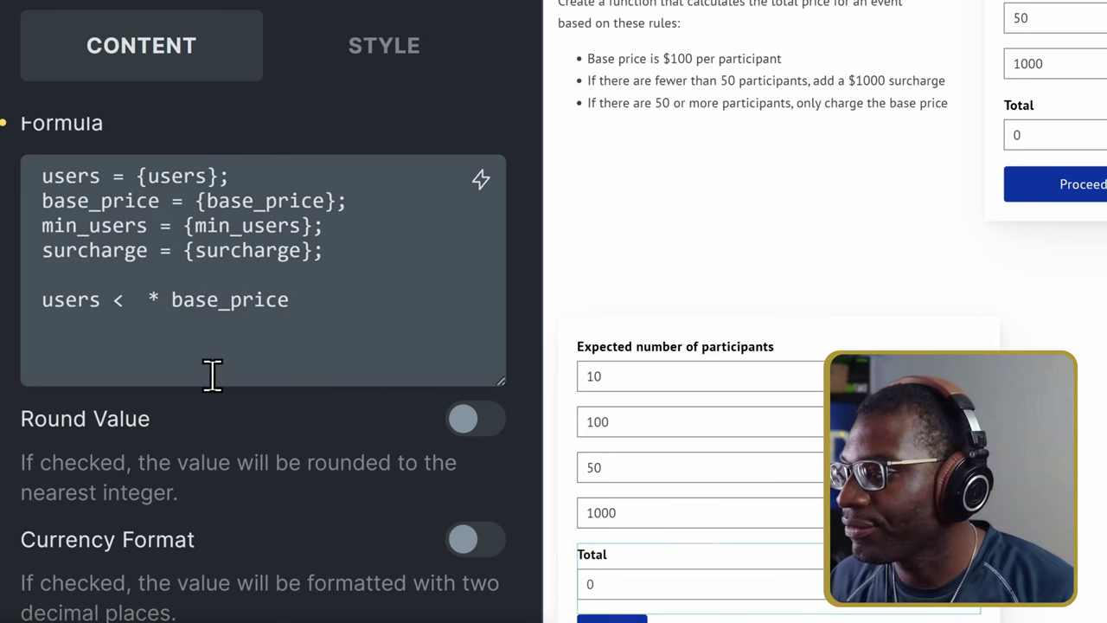
text(50 )
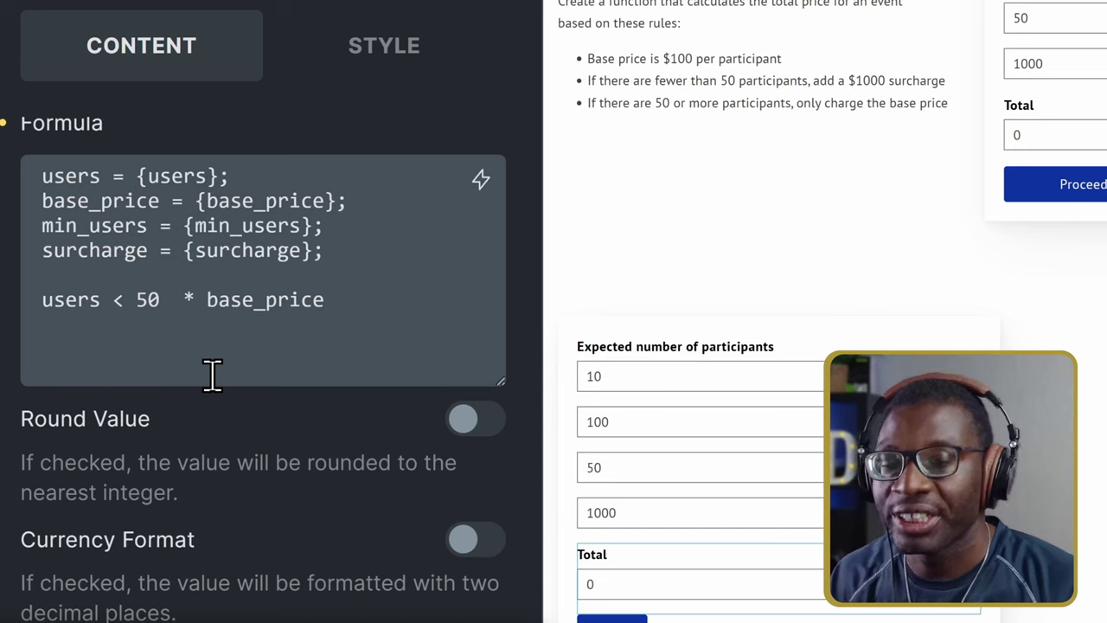
text(?)
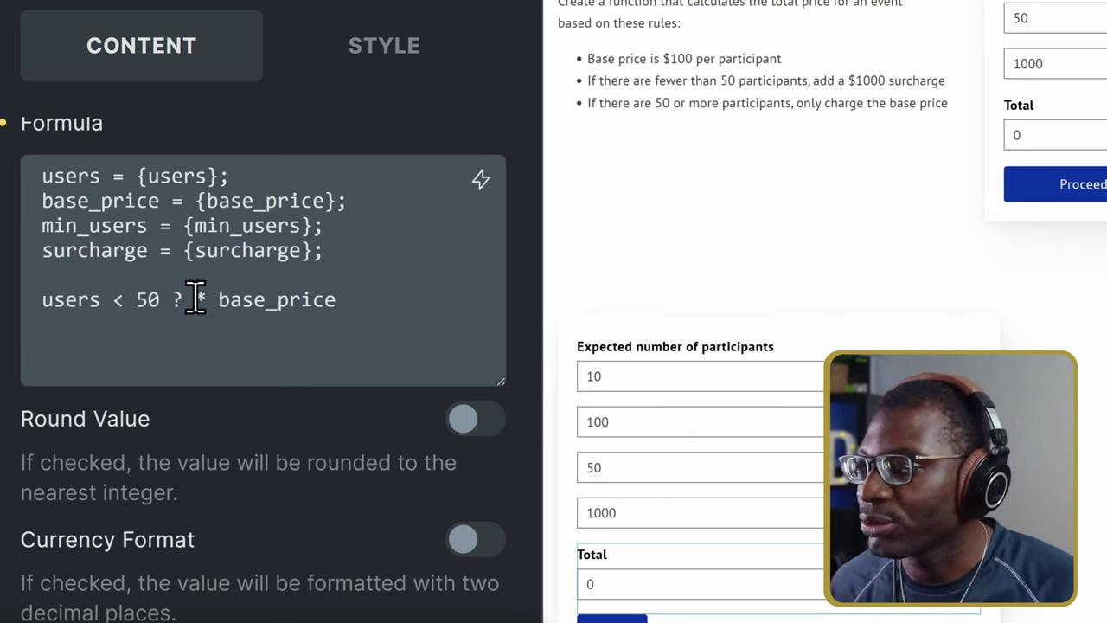
click(384, 301)
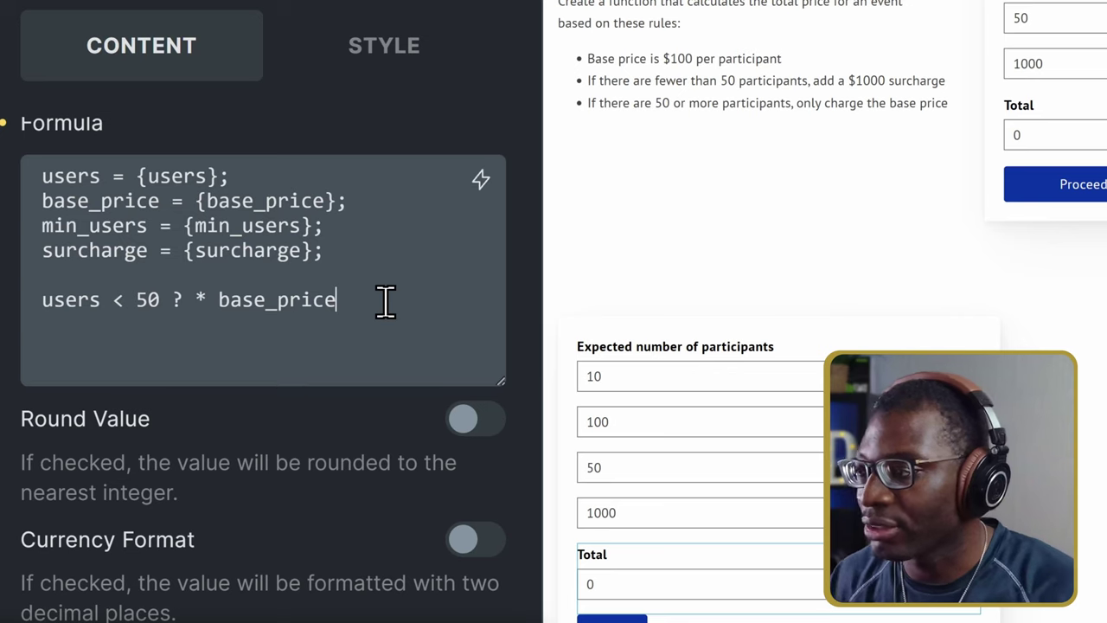
text(:)
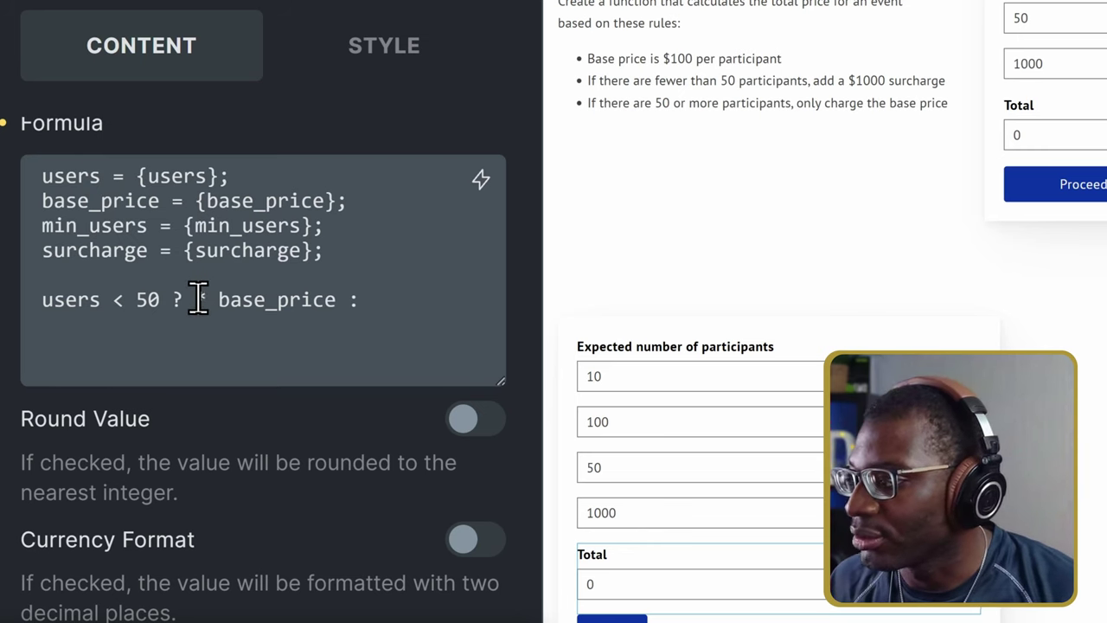
- Replace the ternary's true branch in the Calculation formula with (users * base_price) + surcharge
drag(196, 299, 335, 299)
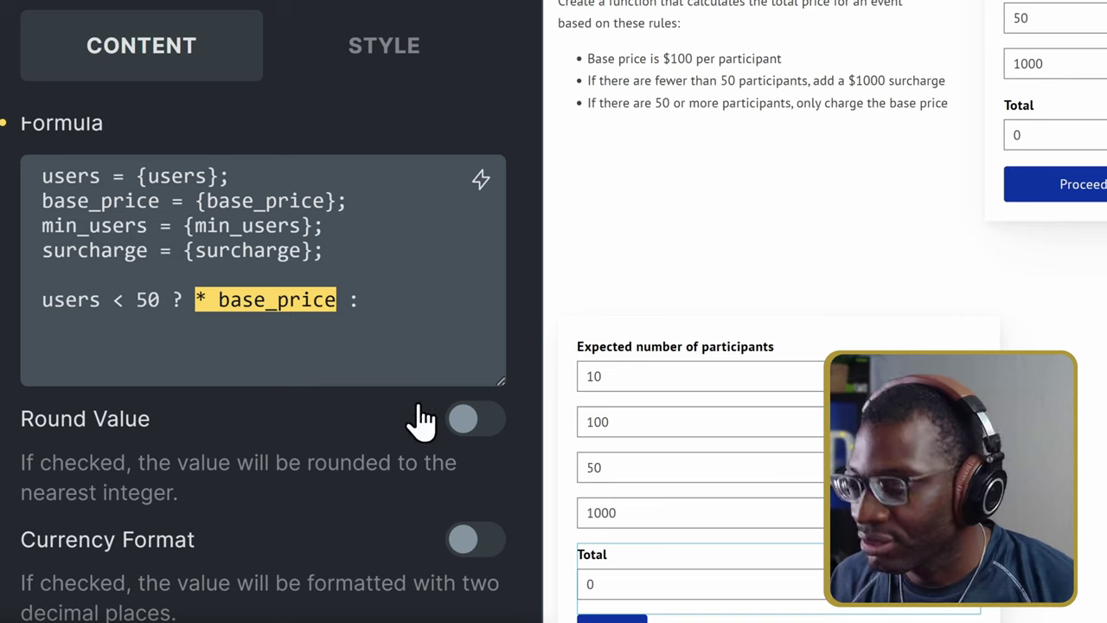
key(BackSpace)
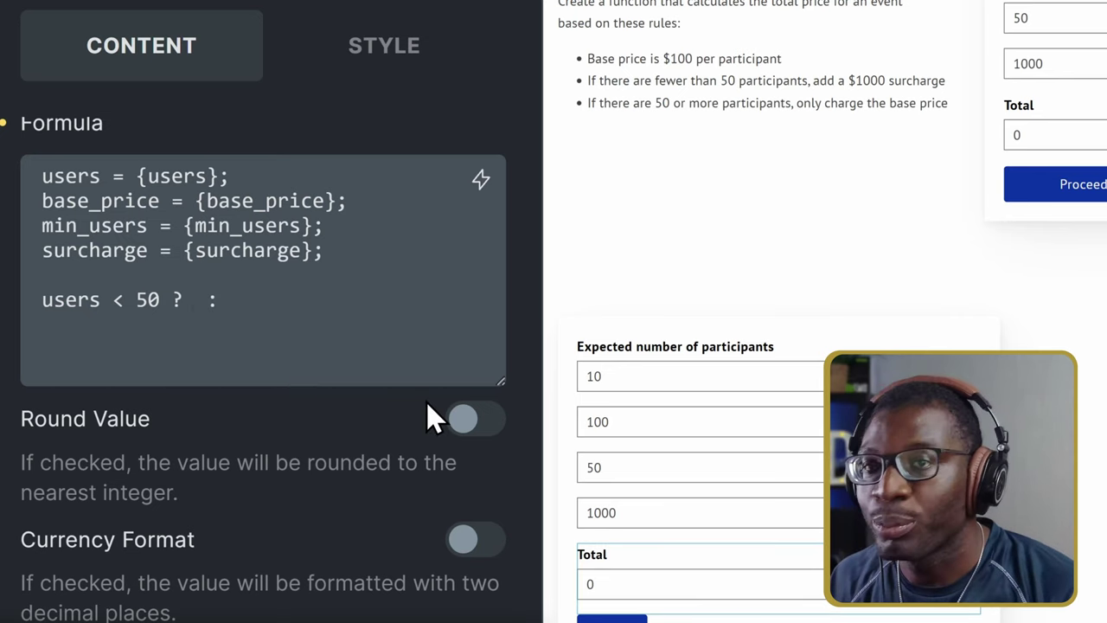
text(()
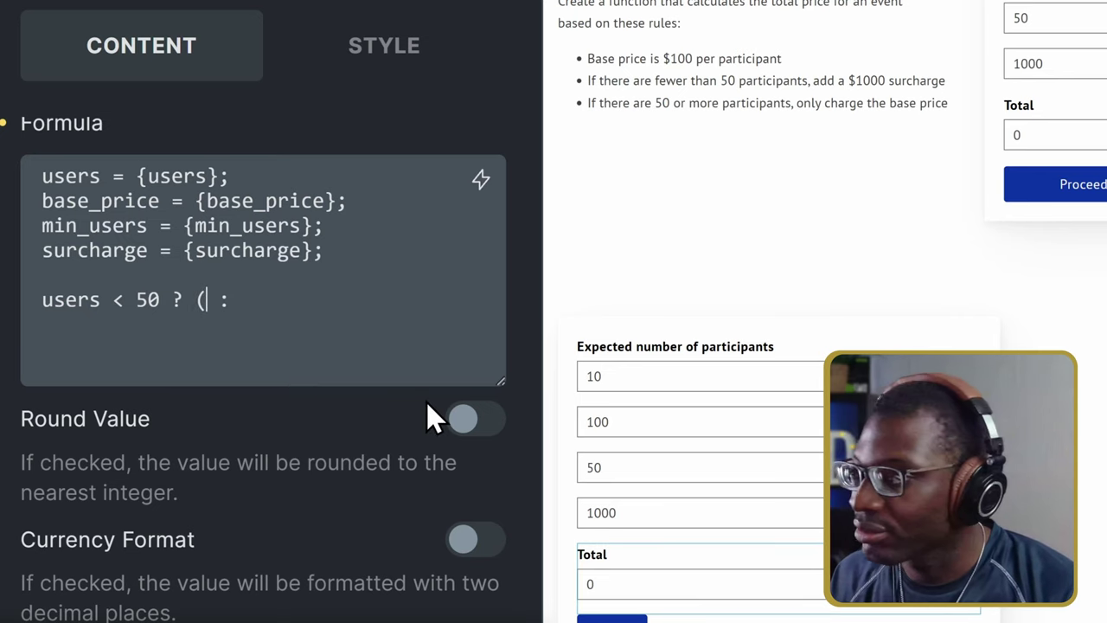
text())
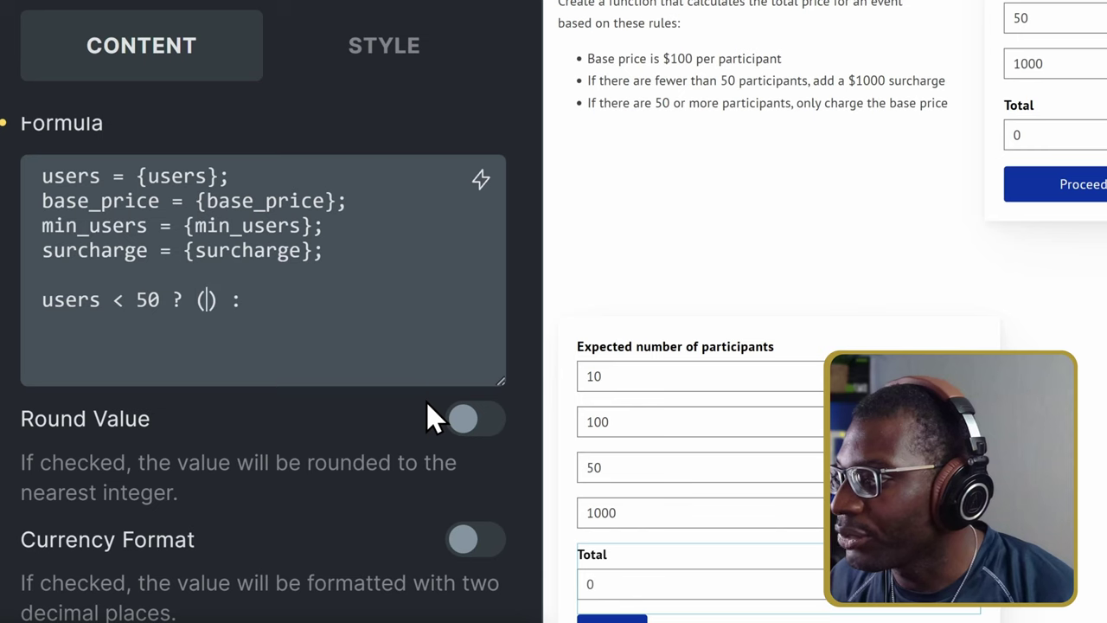
text(users * )
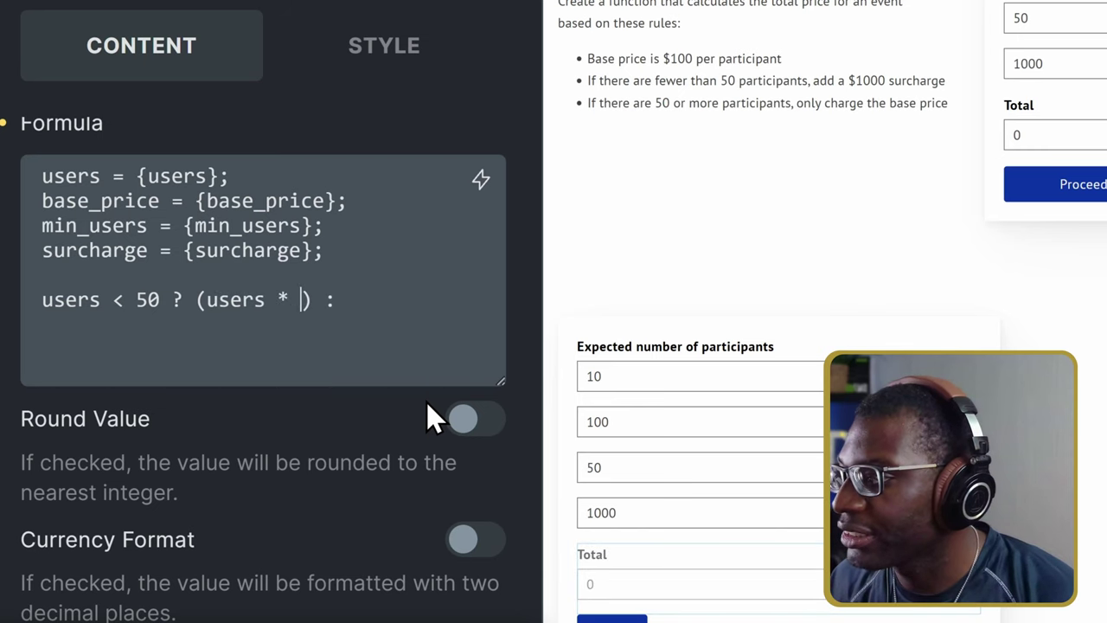
text(base_price)
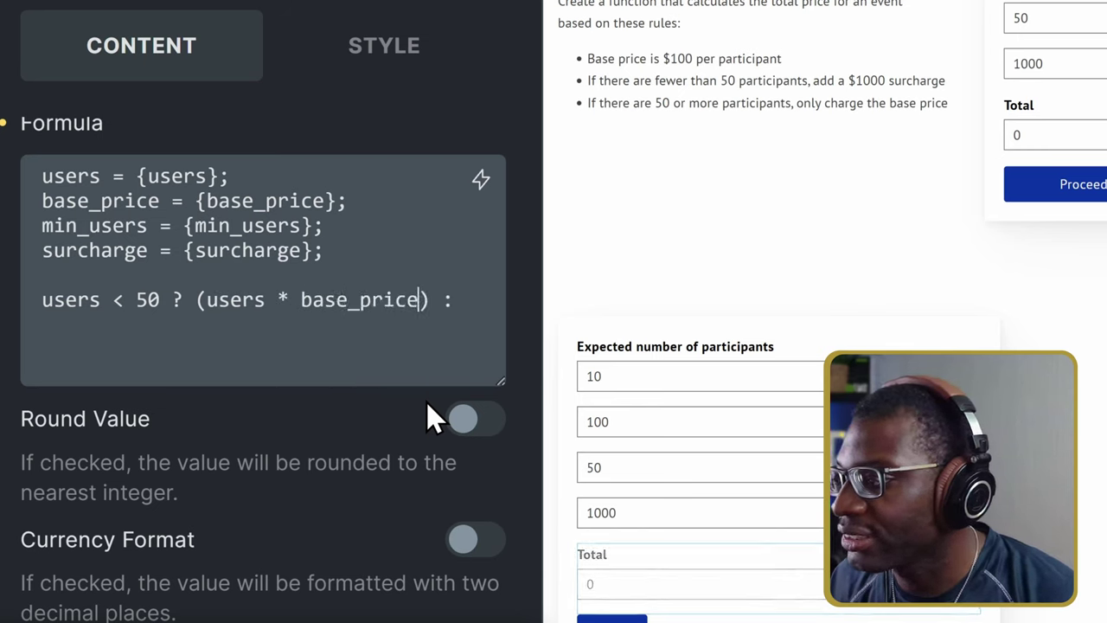
key(Right)
text(+)
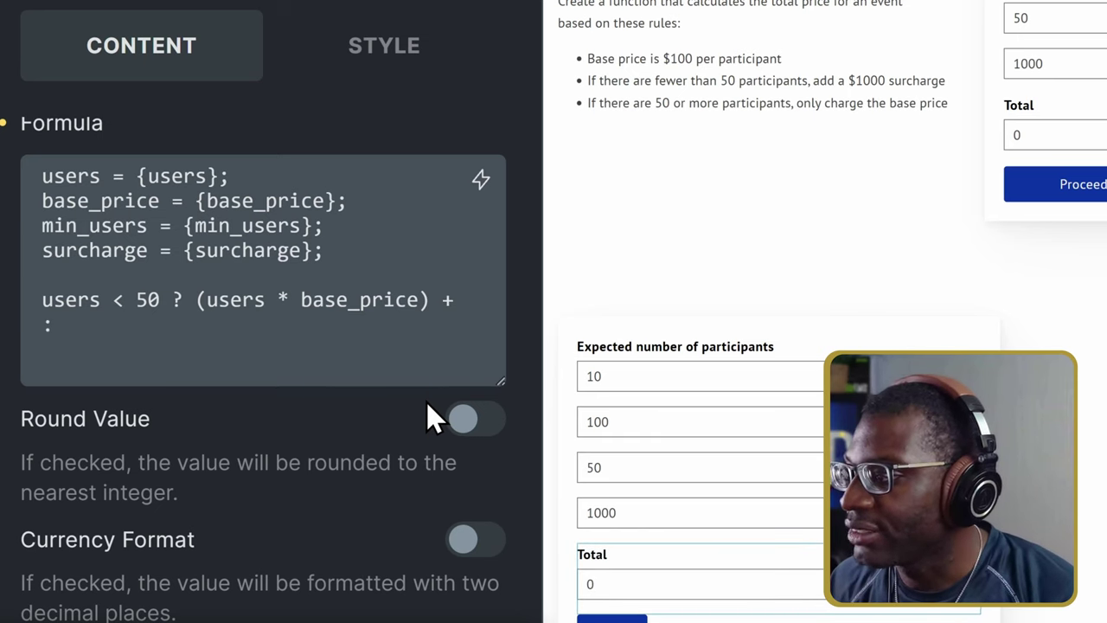
text( surcharge)
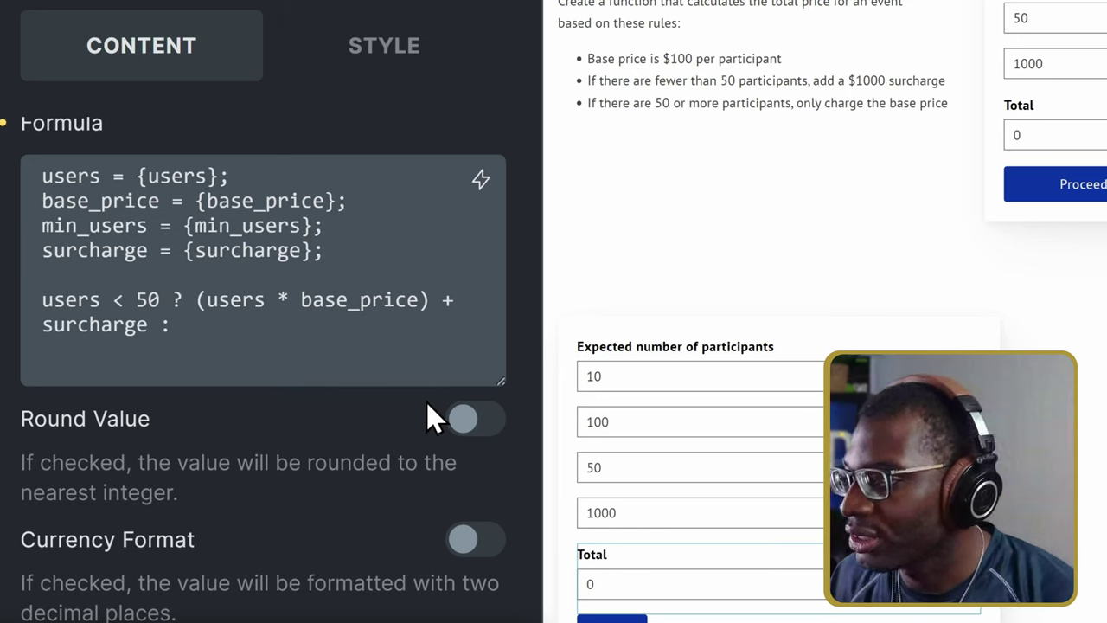
- Complete the ternary's false branch in the Calculation formula with users * base_price
text( usedr)
key(BackSpace)
key(BackSpace)
text(rs )
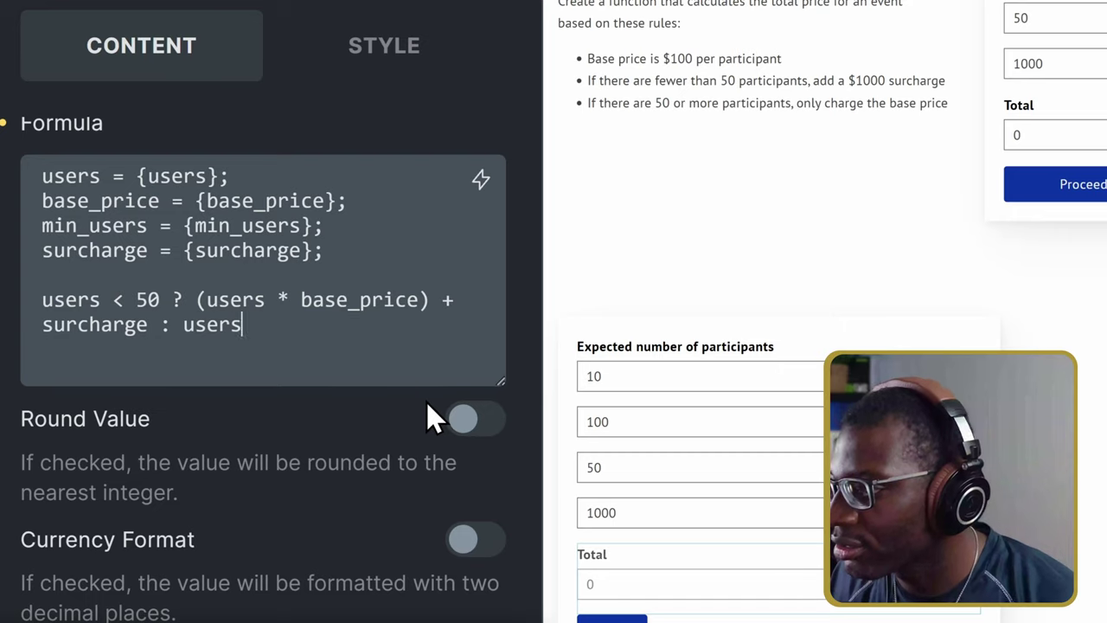
text(* base_pr)
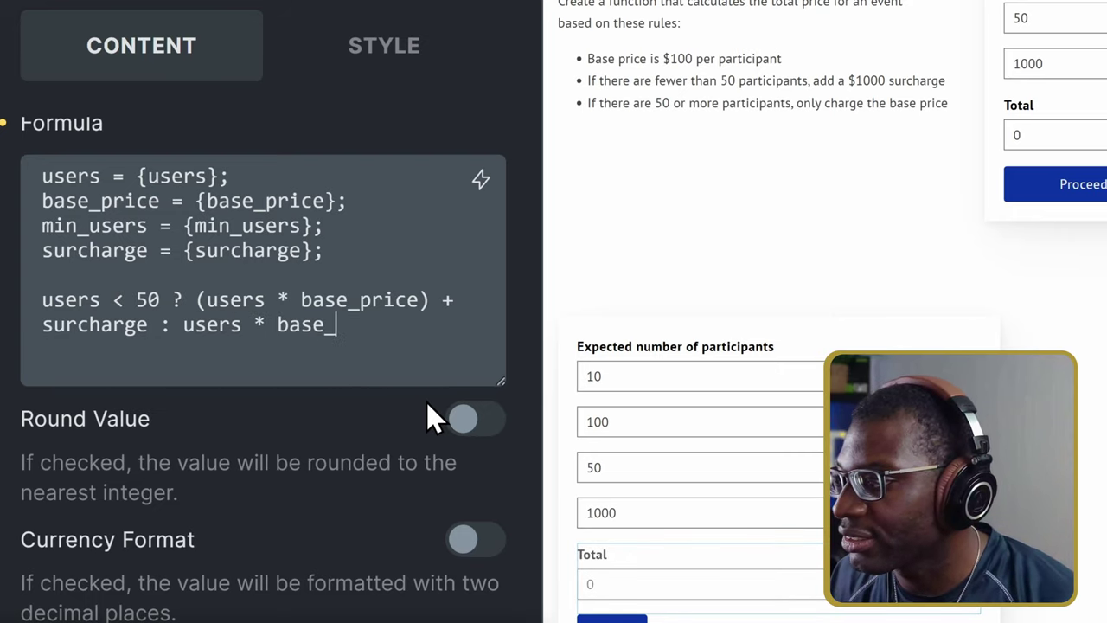
text(ice)
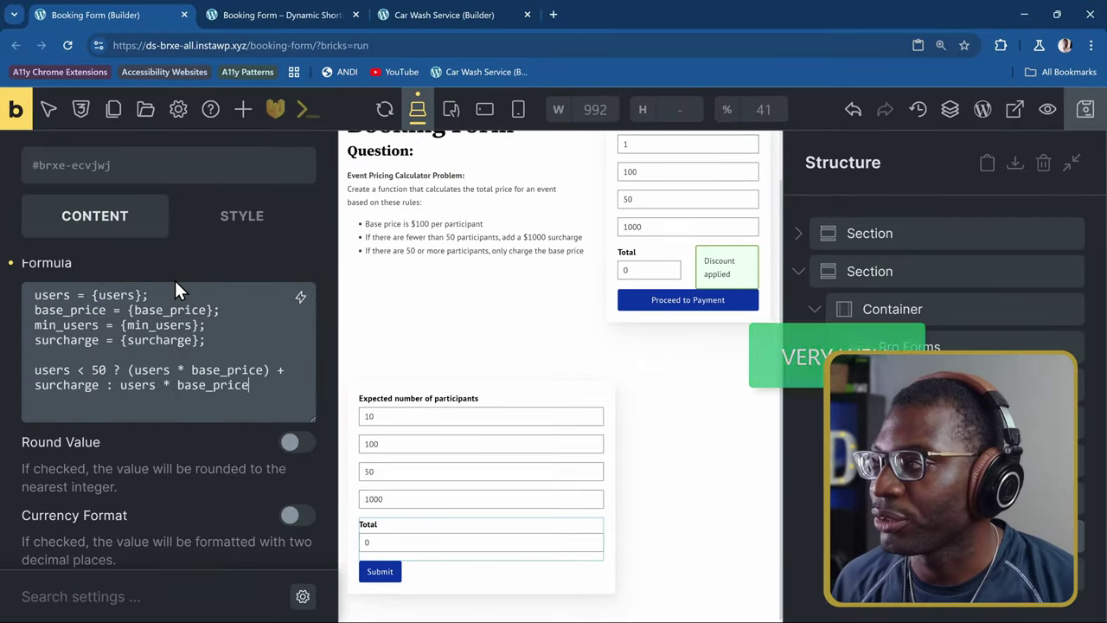
- Open a fresh preview of the booking form page, close the old preview, and compare the Totals of both forms
click(15, 110)
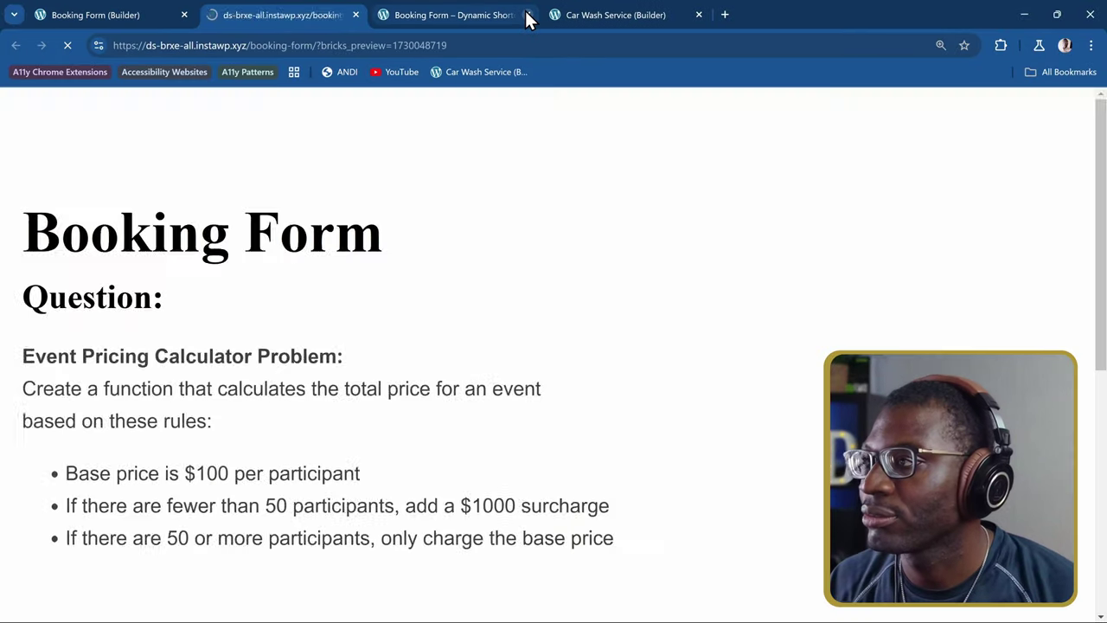
click(528, 15)
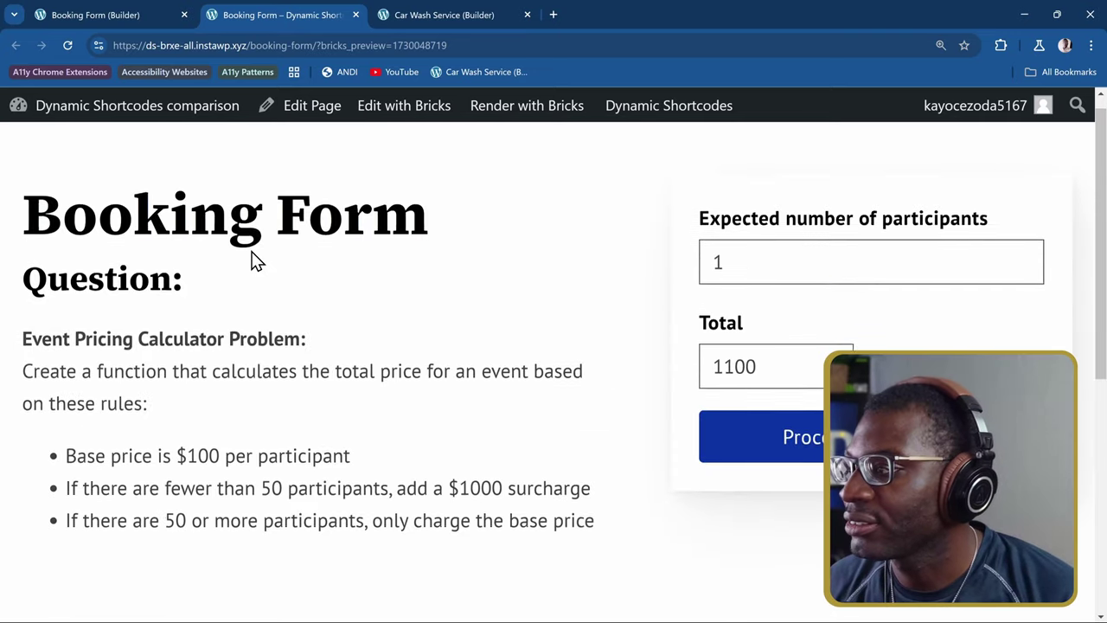
scroll(260, 294, up, 1)
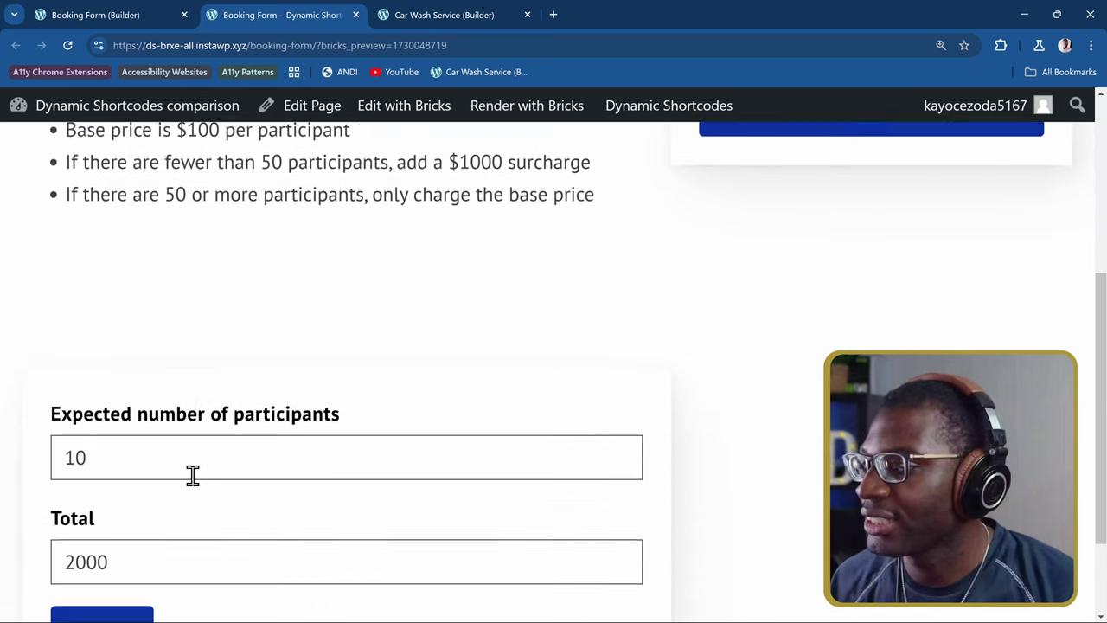
scroll(193, 476, down, 1)
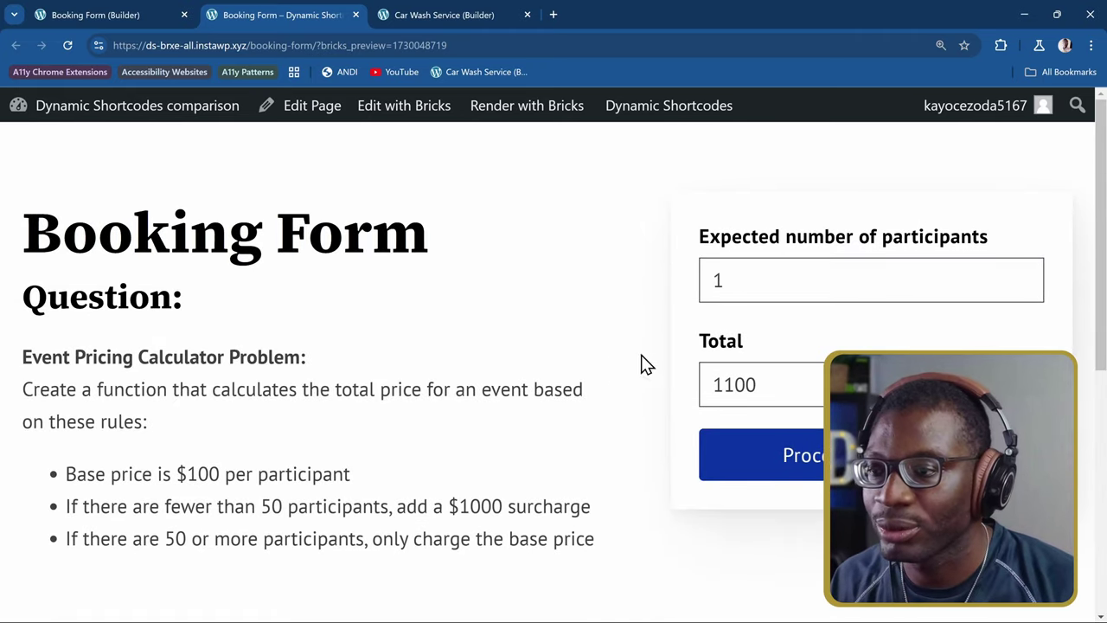
- Test the Totals with 10 expected participants in the first form and 50 in the second form
click(776, 273)
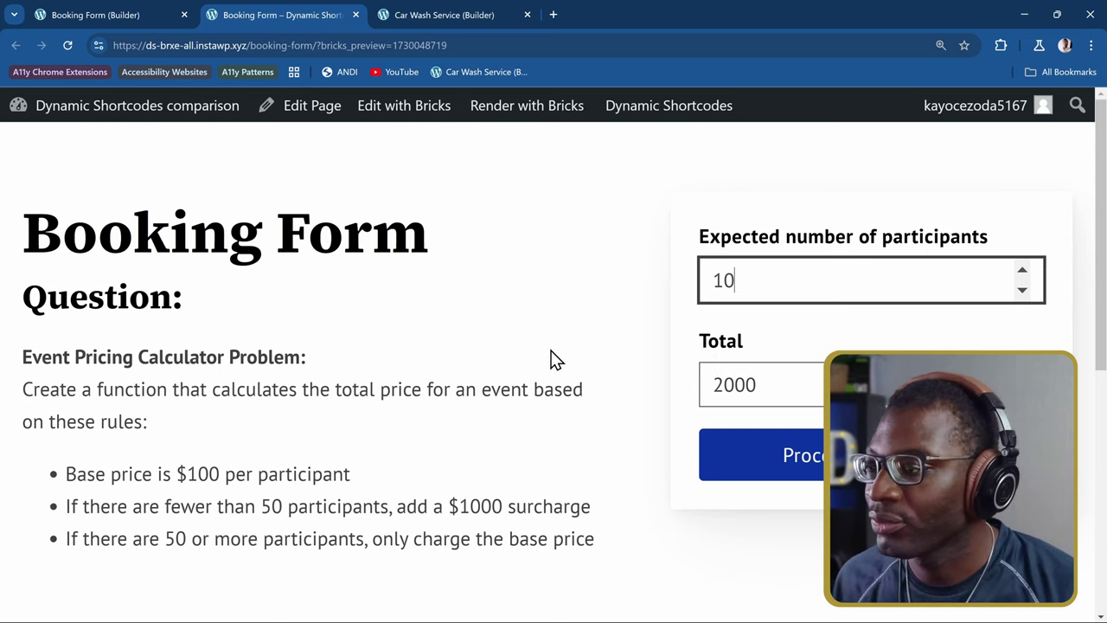
scroll(400, 417, down, 2)
scroll(400, 417, down, 4)
click(260, 333)
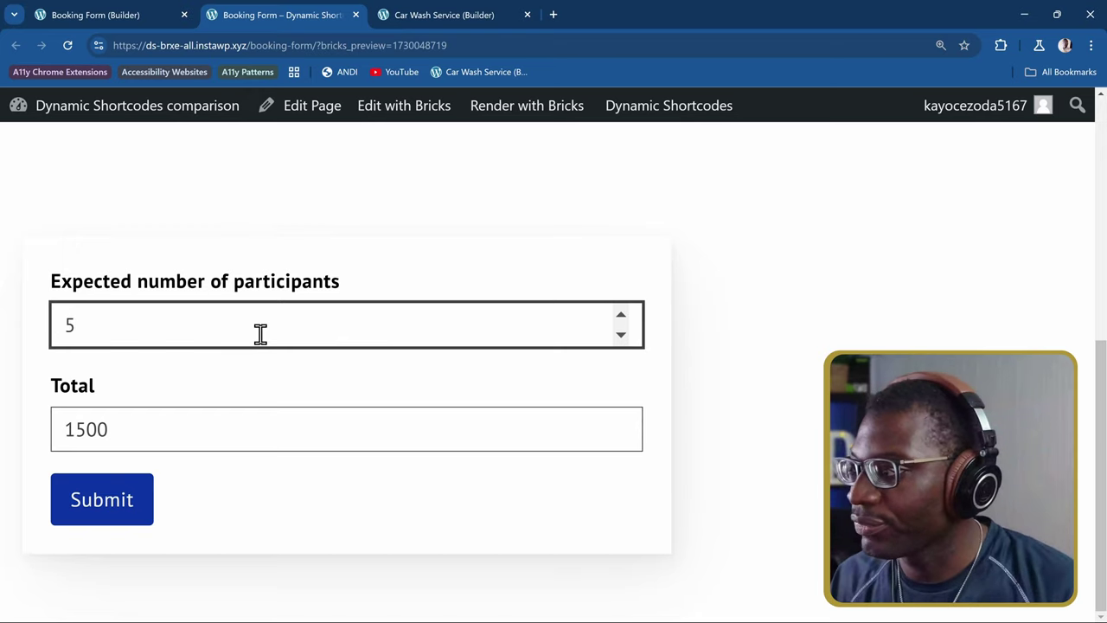
text(50)
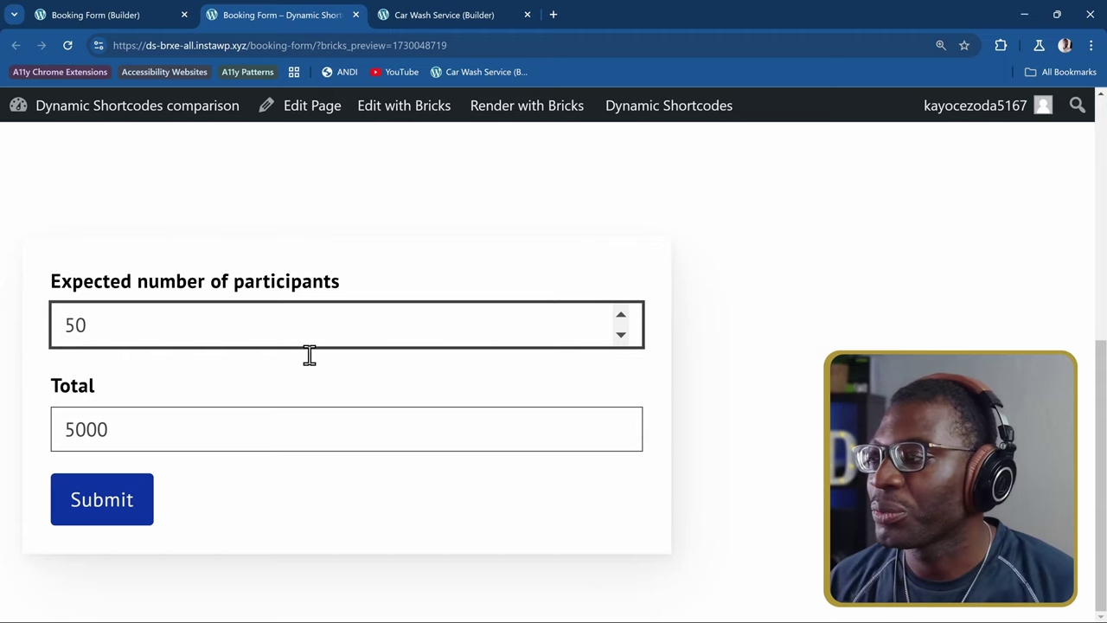
- Set the first form's expected participants to 100 and examine its Total and discount notice
scroll(309, 354, up, 3)
scroll(500, 294, up, 3)
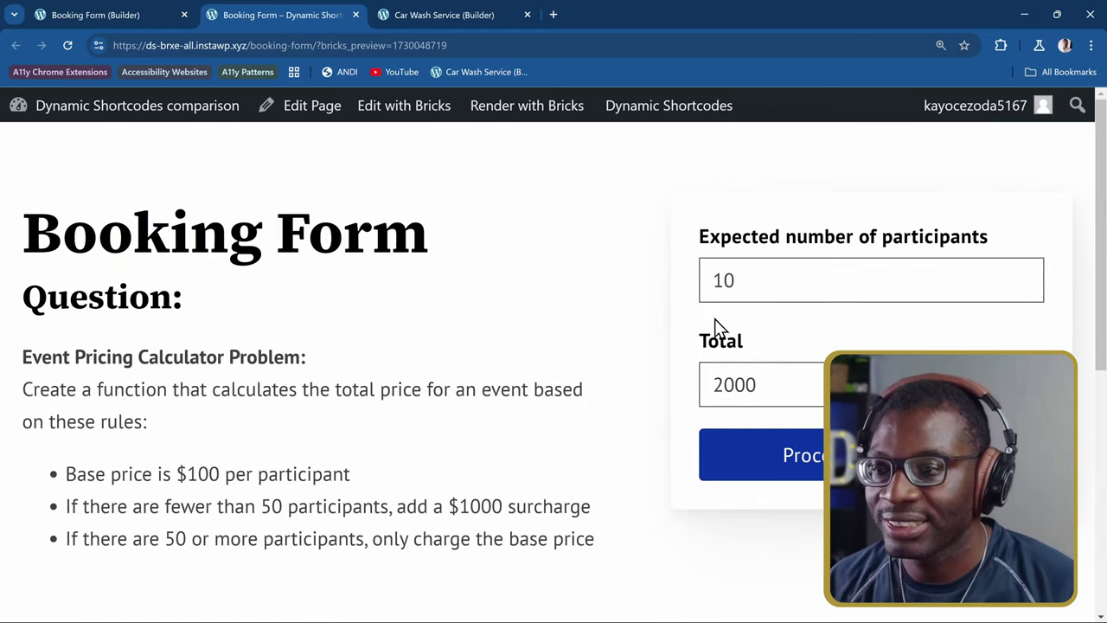
click(792, 277)
text(0)
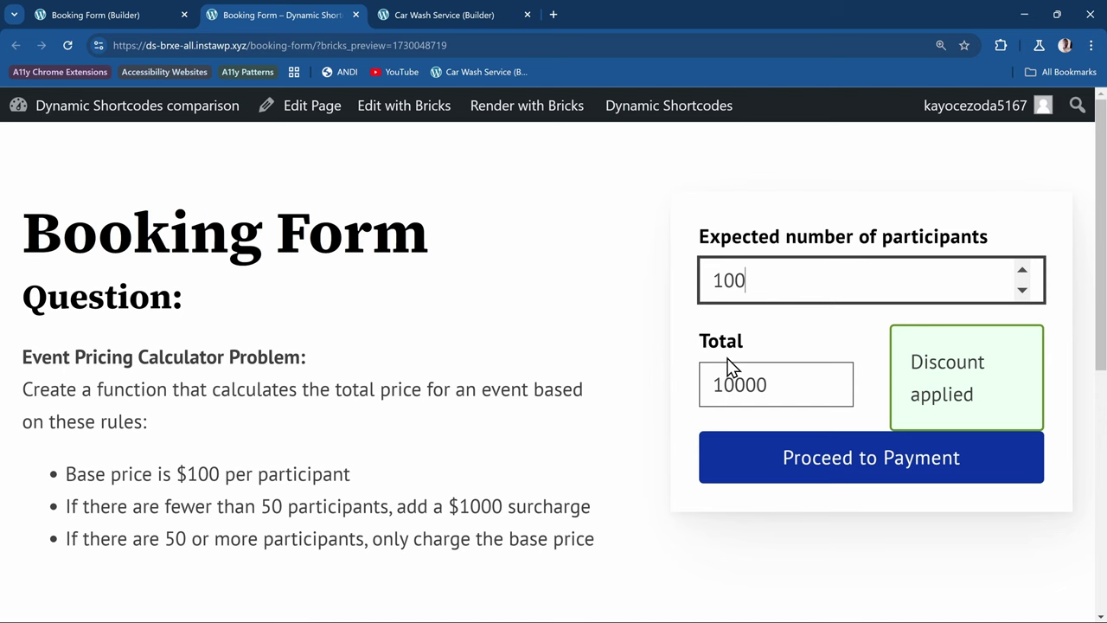
- Return to the Booking Form builder and add a Conditional Wrapper element after the Calculation field in the second form
click(122, 22)
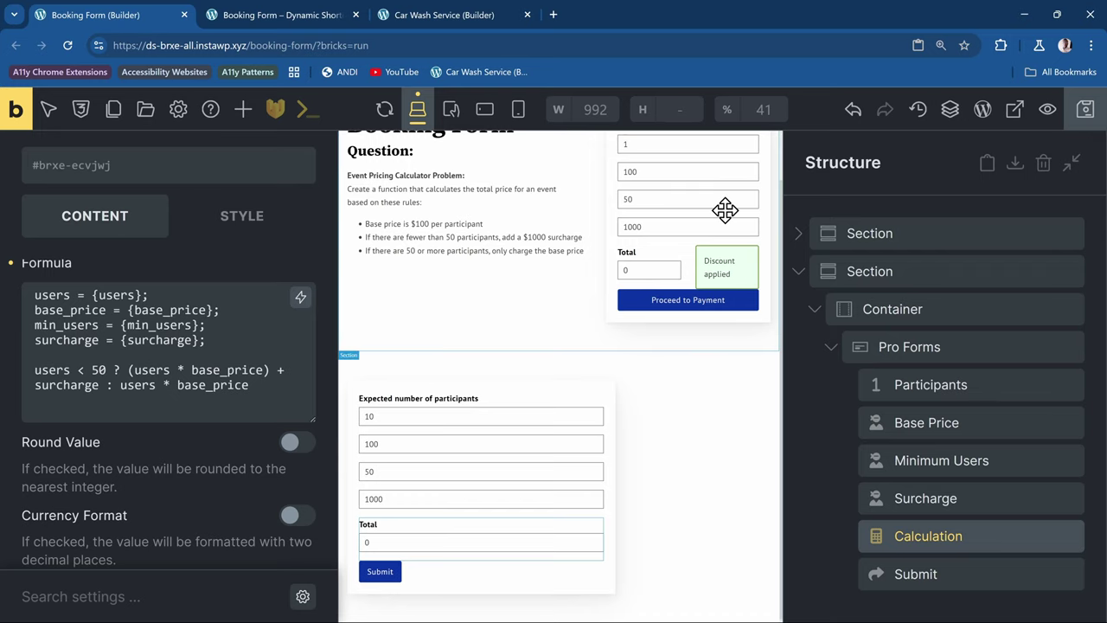
click(243, 109)
text(cond)
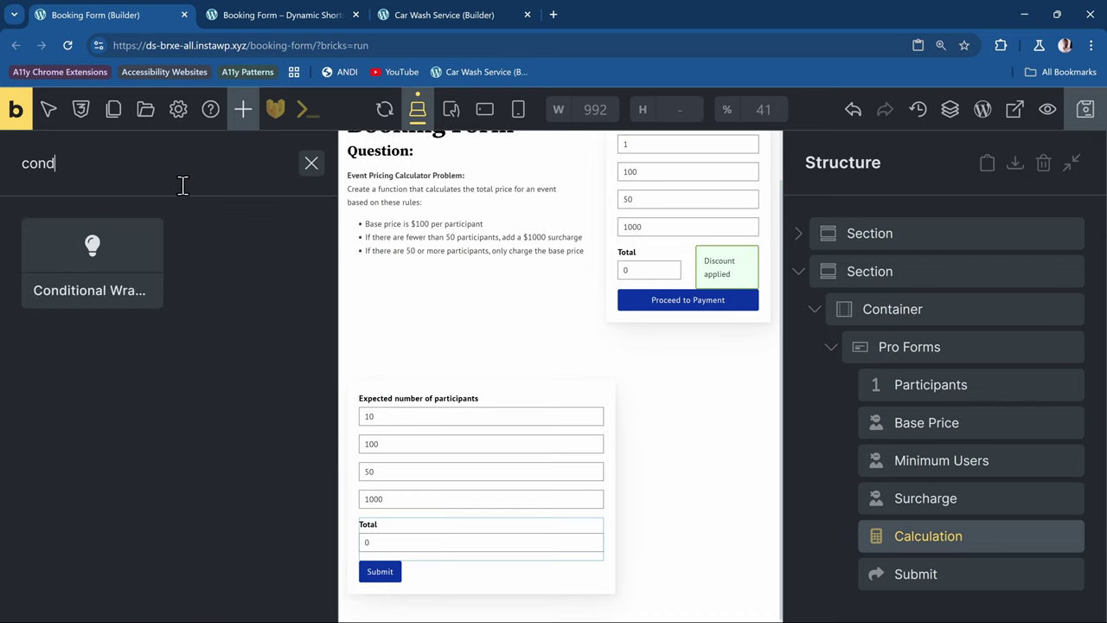
click(92, 271)
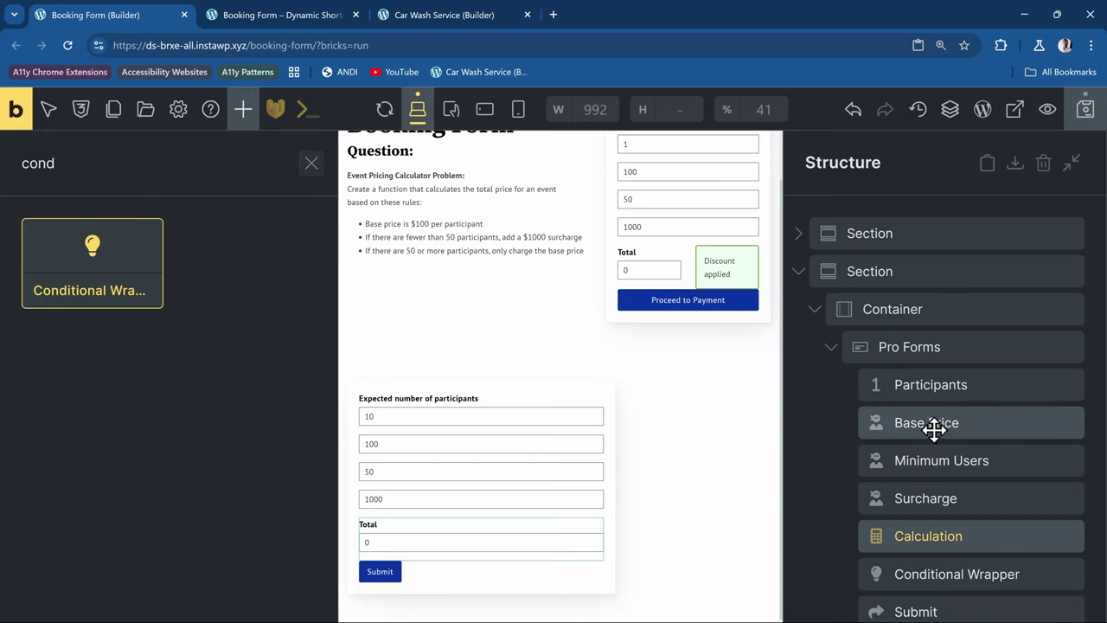
scroll(943, 426, down, 1)
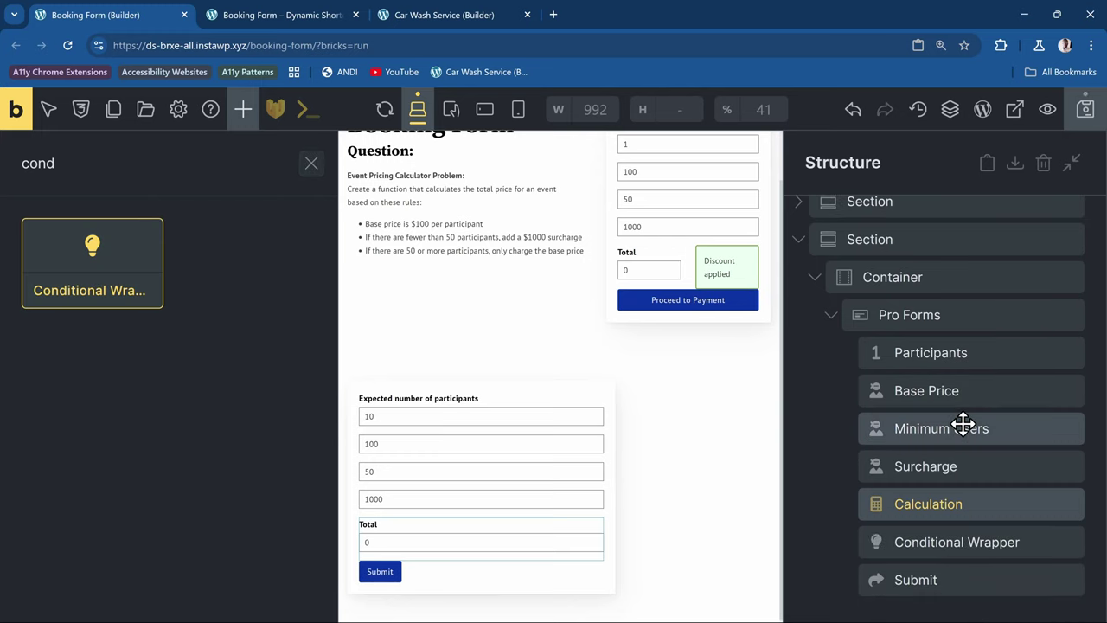
- Add a Basic Text element inside the Conditional Wrapper
click(993, 542)
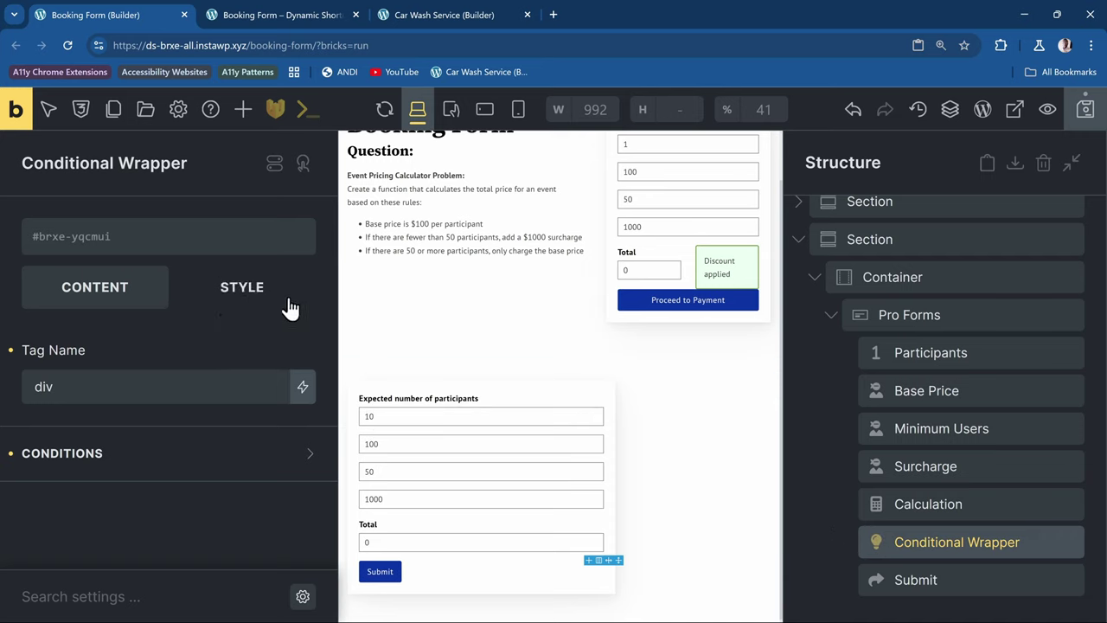
click(244, 110)
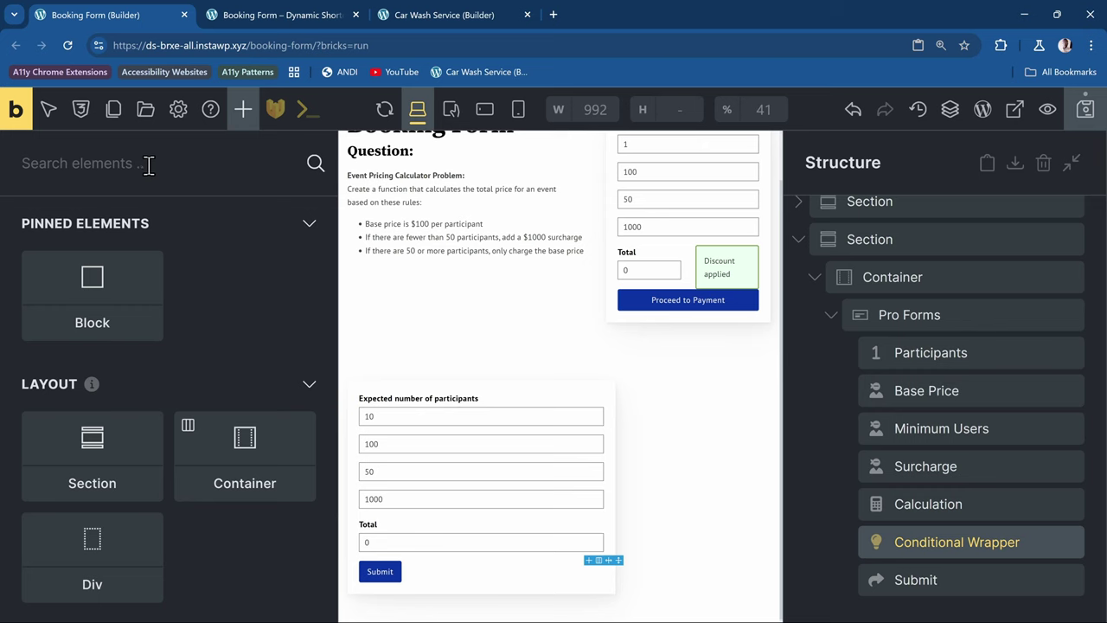
scroll(222, 314, down, 5)
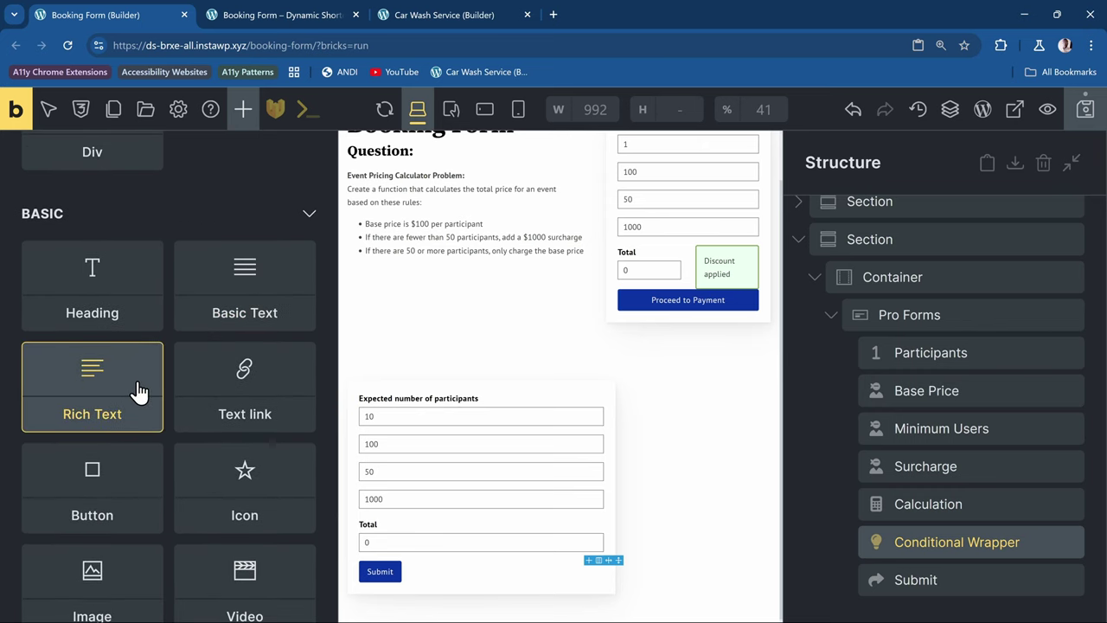
click(234, 316)
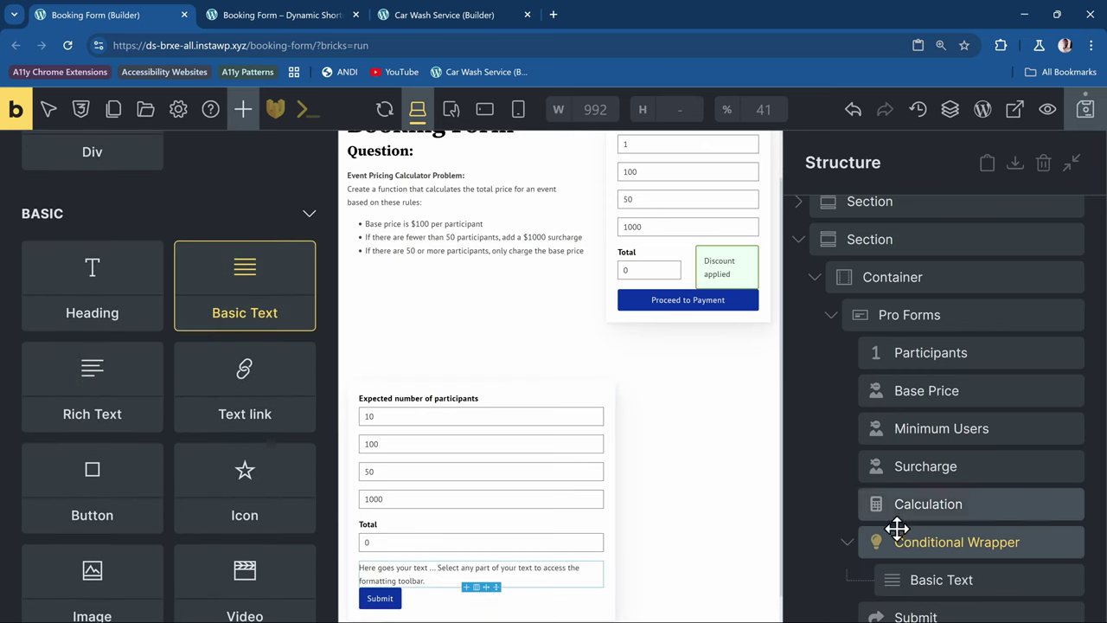
- Set the Basic Text element's HTML tag to p and its text to "Discount applied"
click(976, 575)
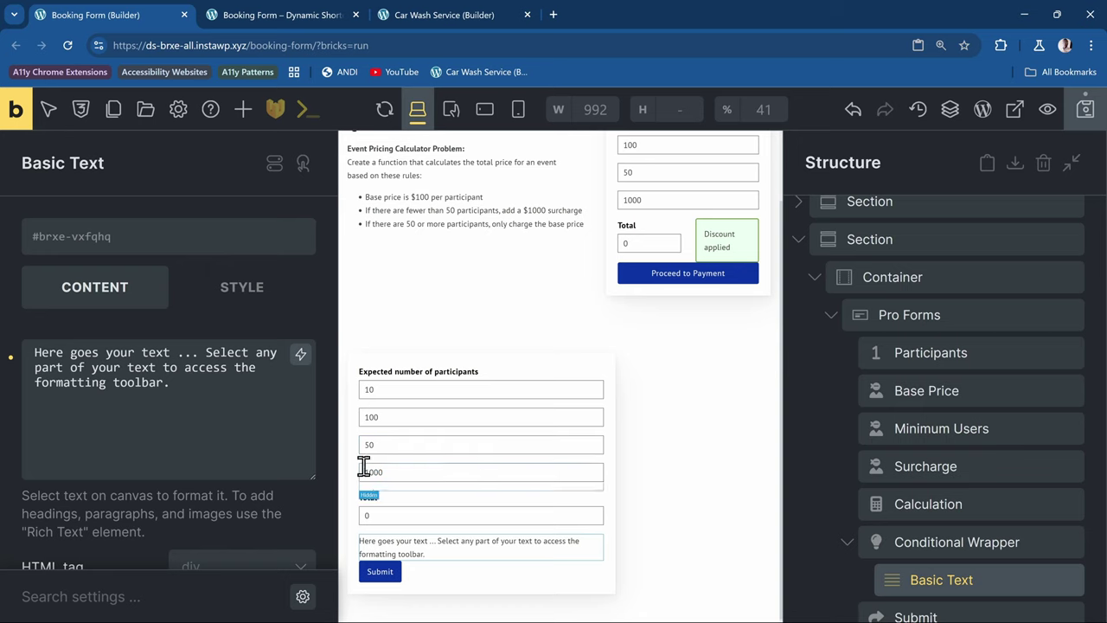
scroll(225, 484, down, 1)
click(229, 500)
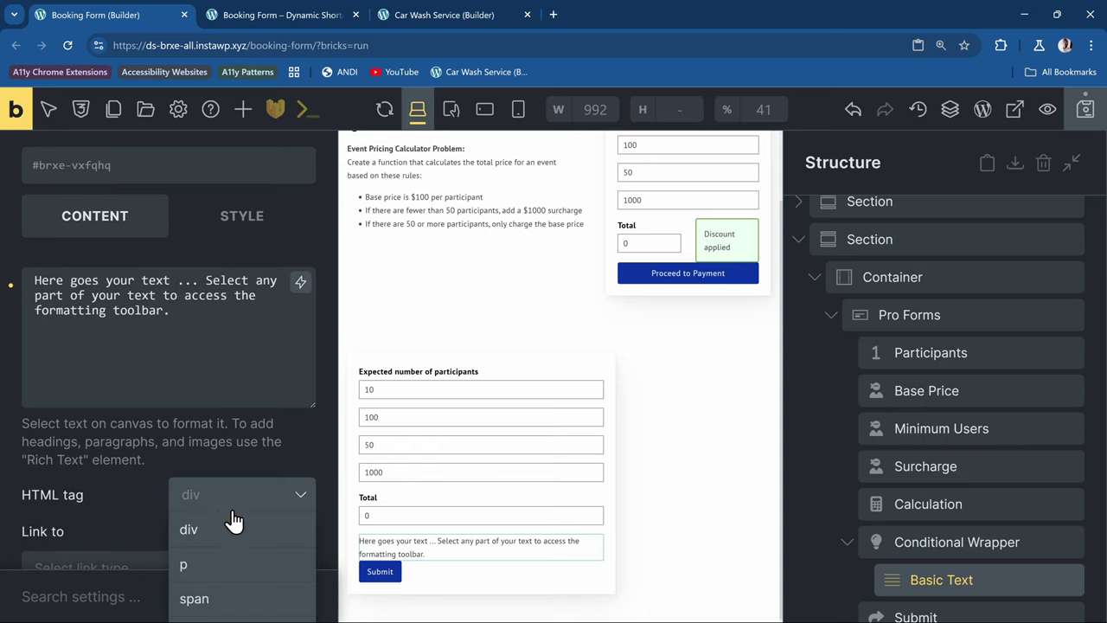
click(232, 571)
click(202, 322)
key(ctrl+a)
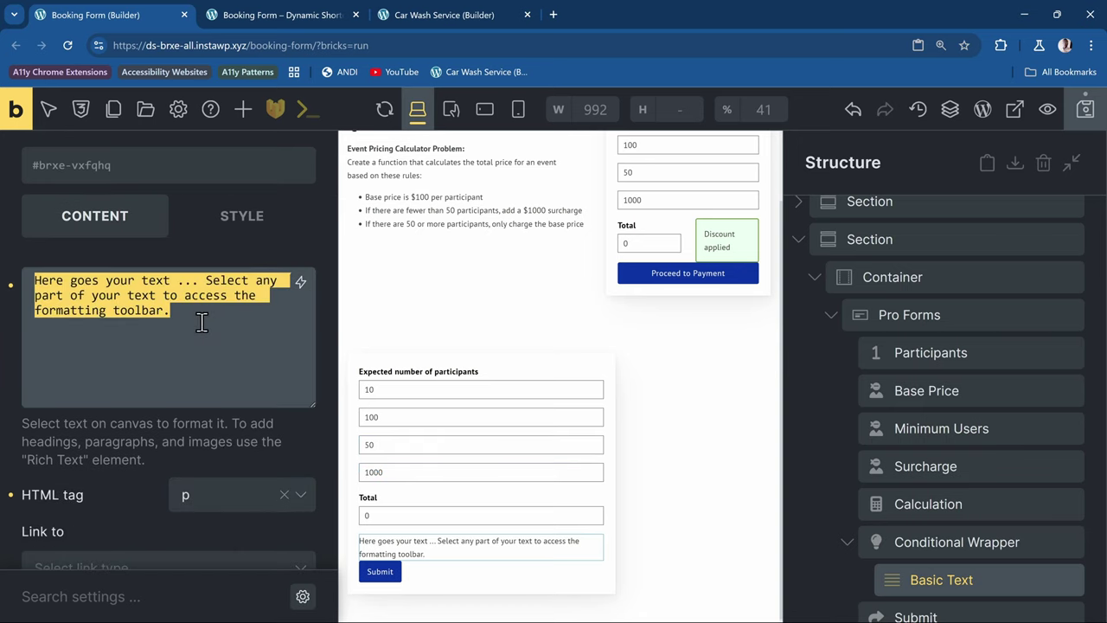
text(Discou)
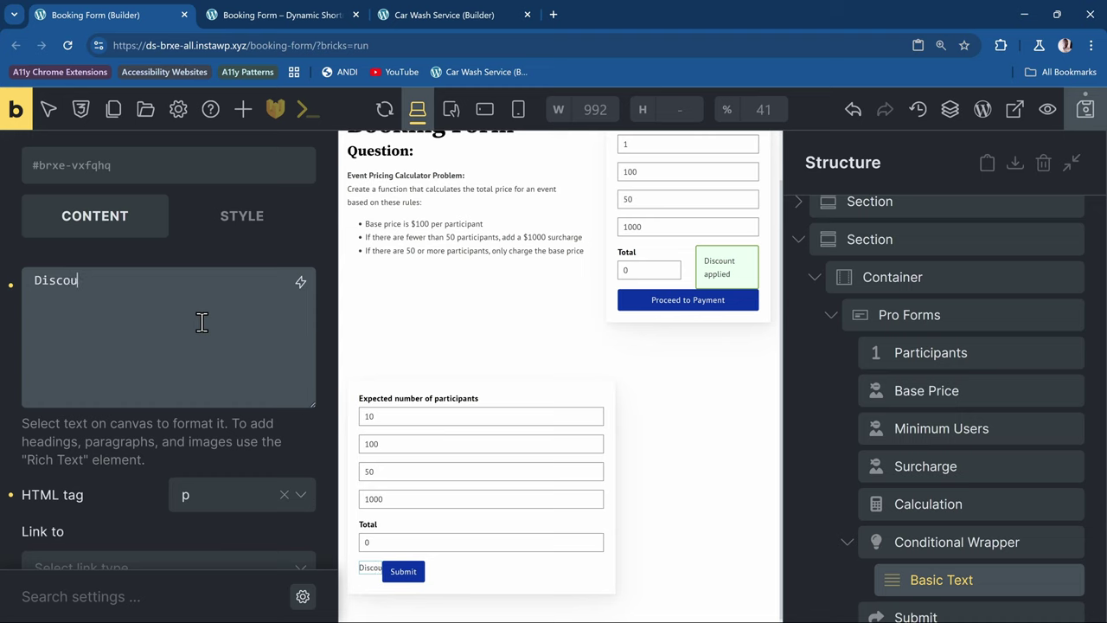
text(nt applied)
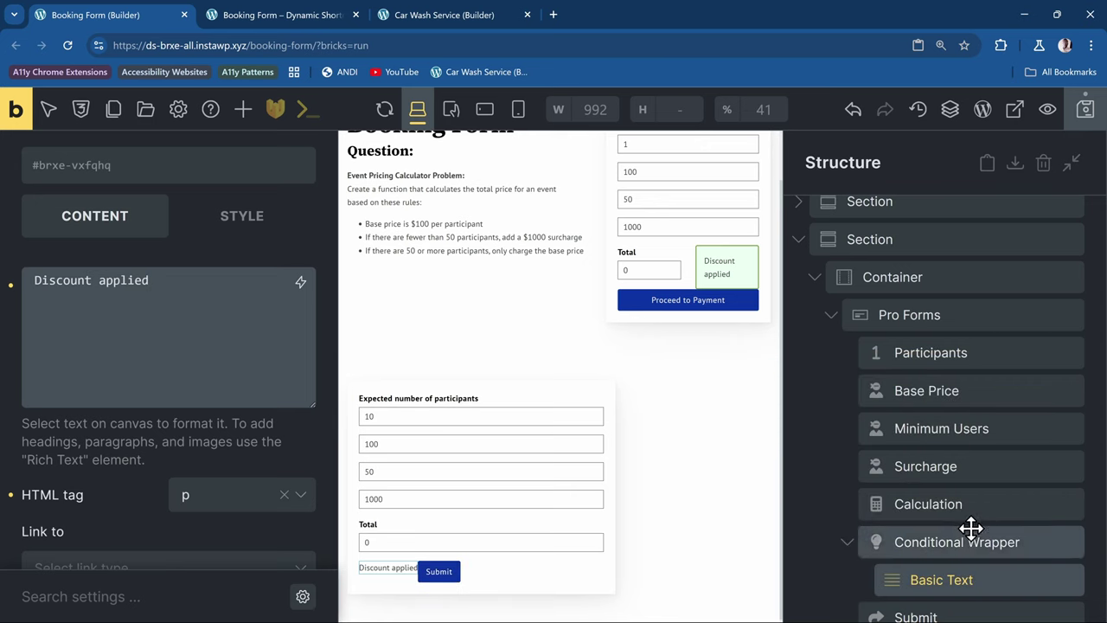
- Enable conditions on the second form's Conditional Wrapper and add one condition of type Form Field
click(953, 541)
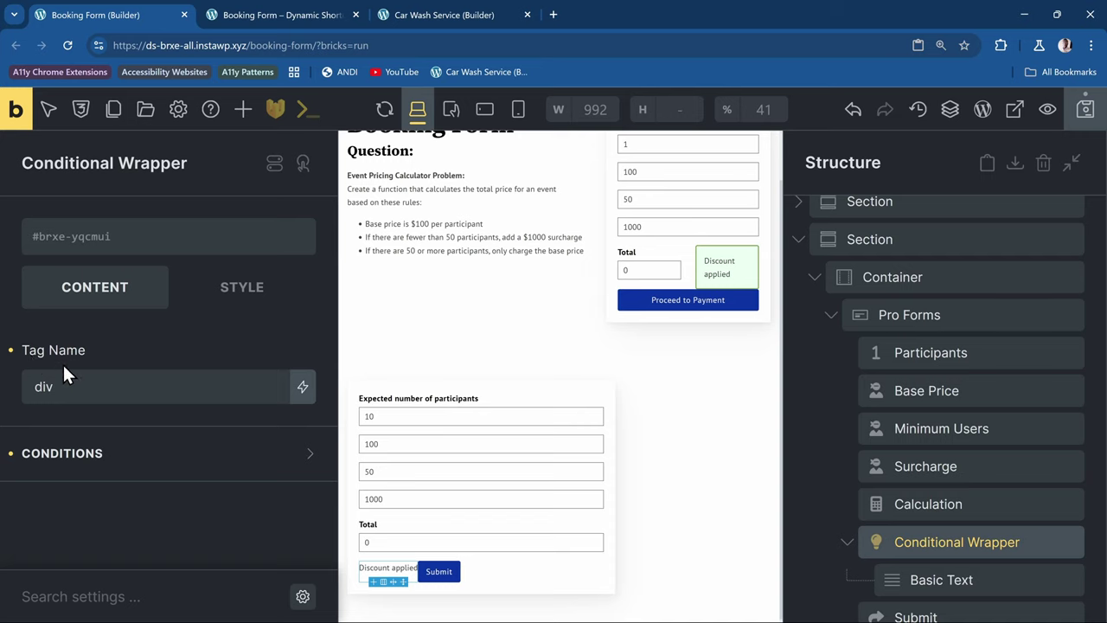
click(130, 456)
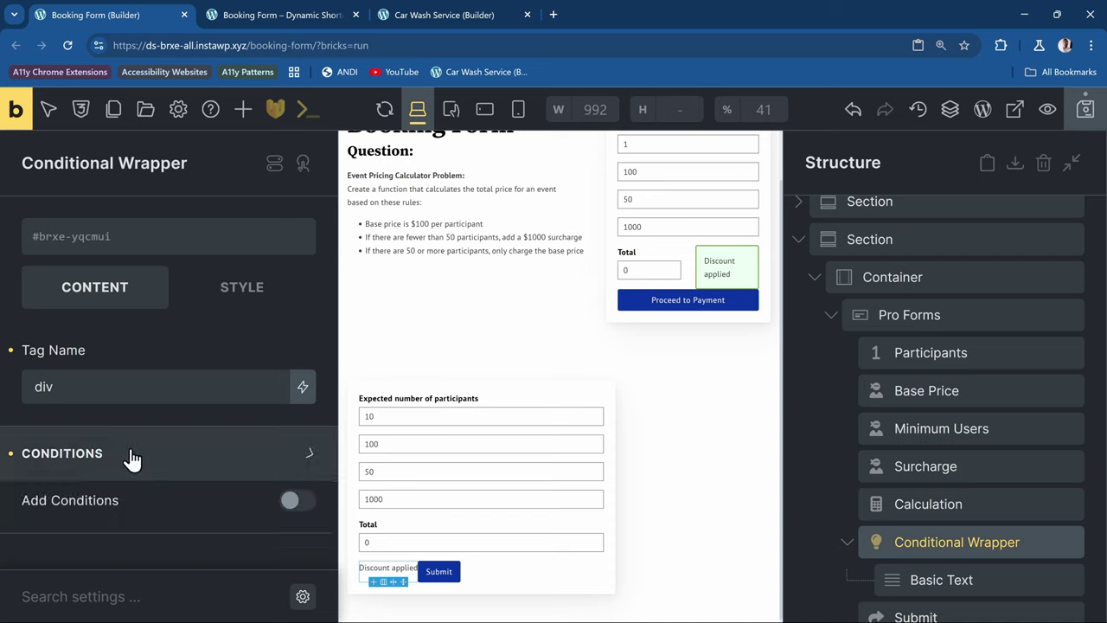
click(294, 500)
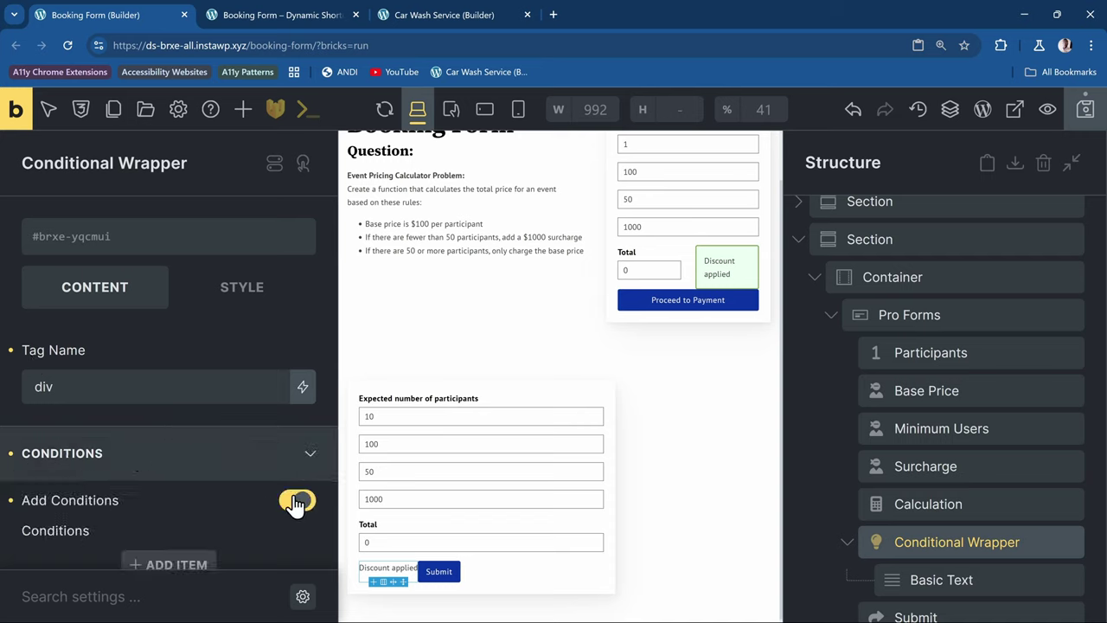
scroll(223, 404, down, 2)
click(183, 436)
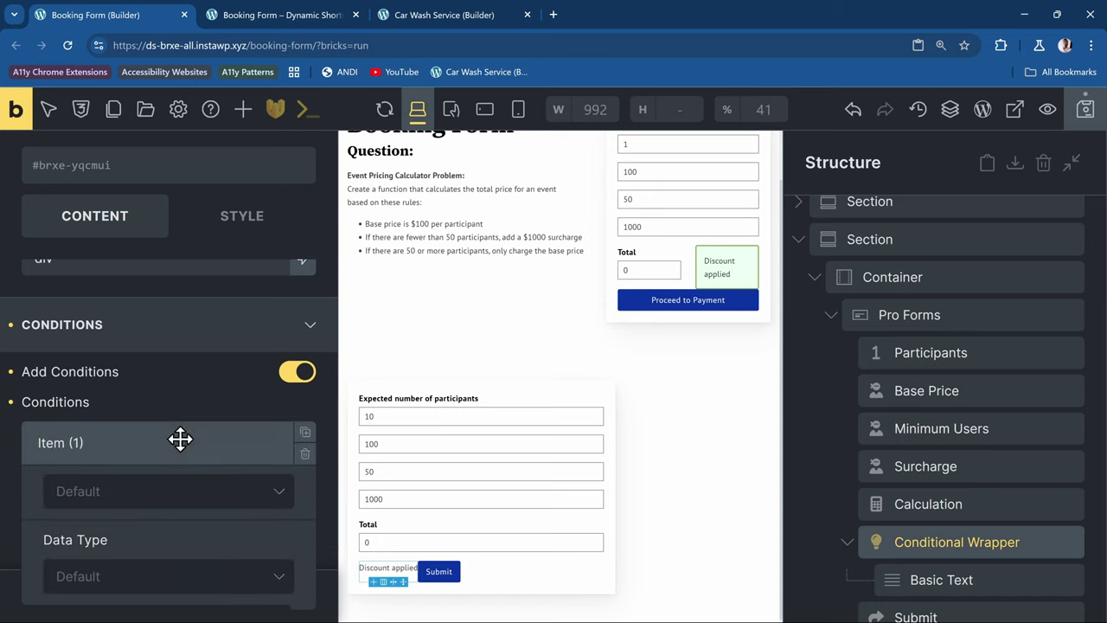
scroll(239, 416, down, 3)
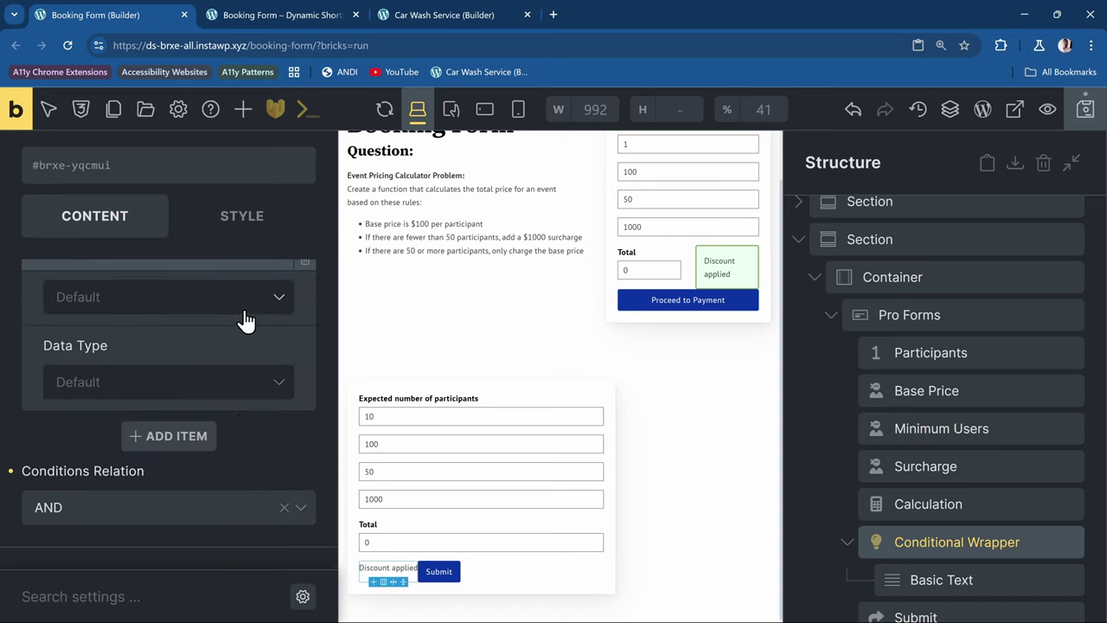
click(245, 313)
click(190, 333)
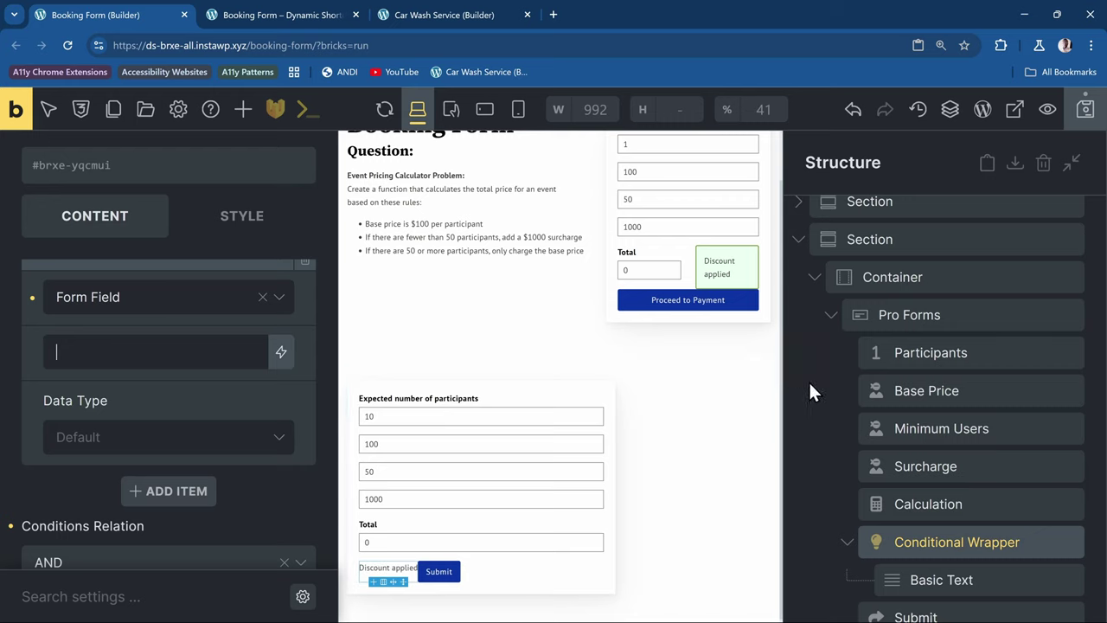
- Look up the Custom ID of the second form's Participants field in its general settings
click(926, 360)
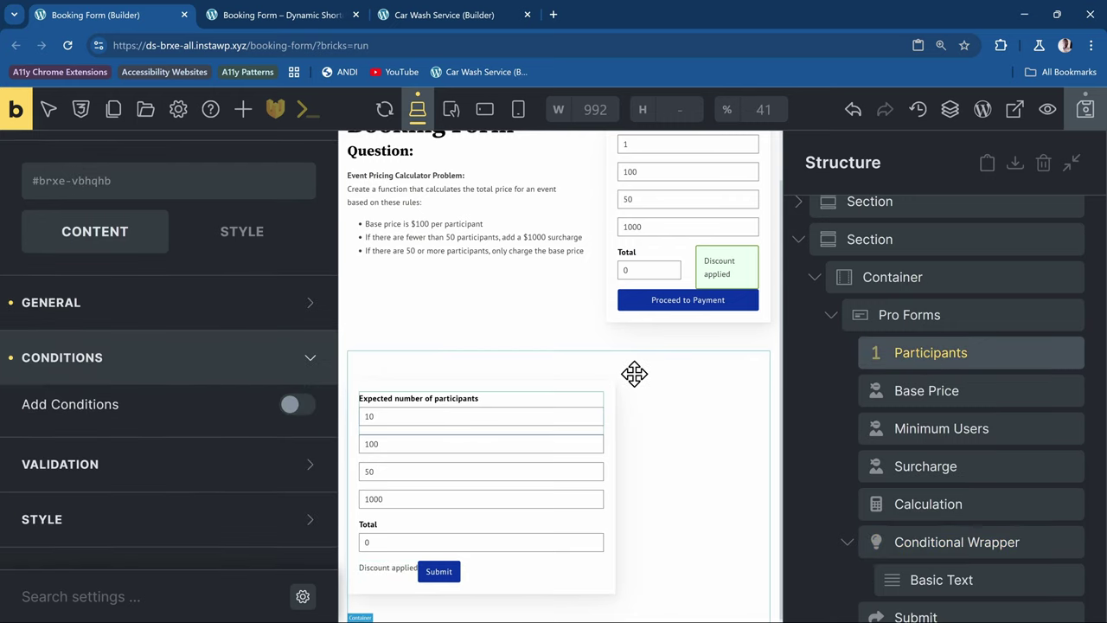
click(198, 320)
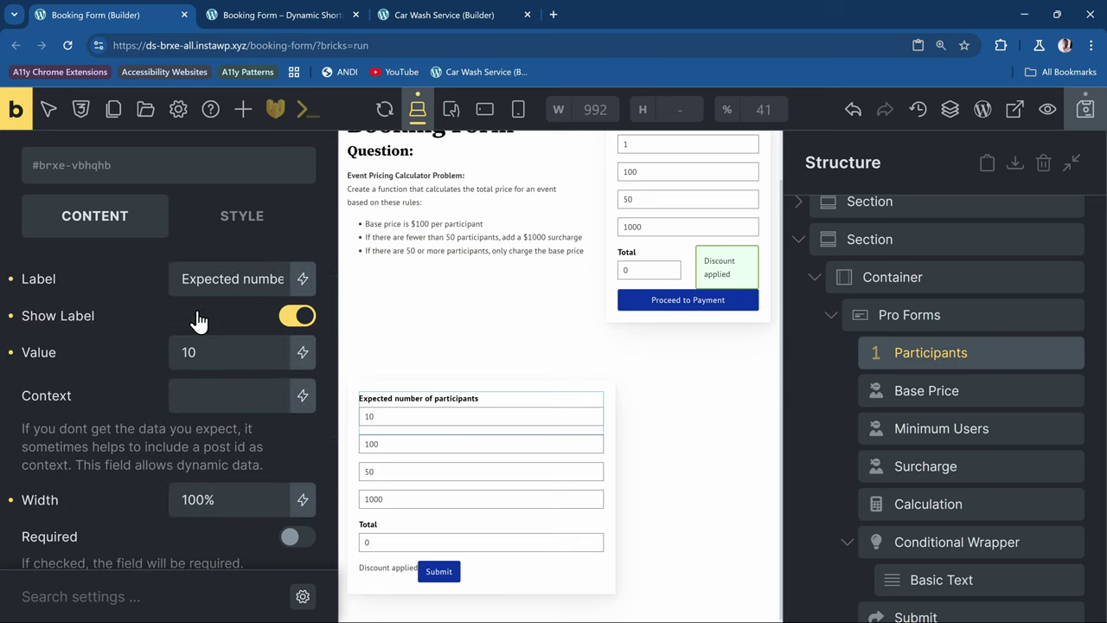
scroll(240, 303, up, 5)
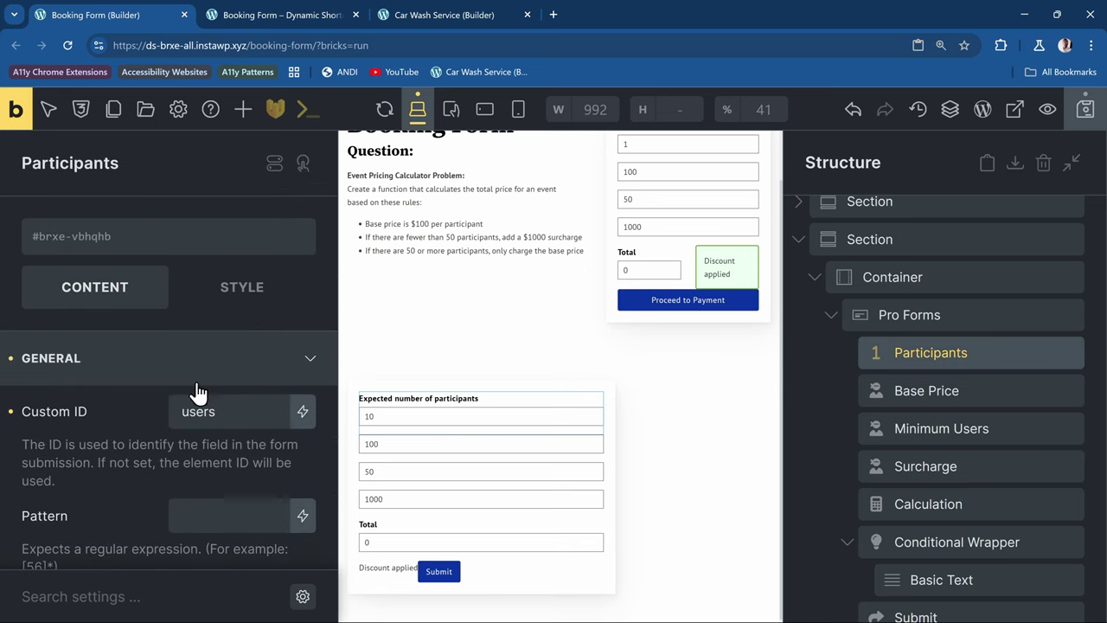
click(217, 412)
double_click(228, 416)
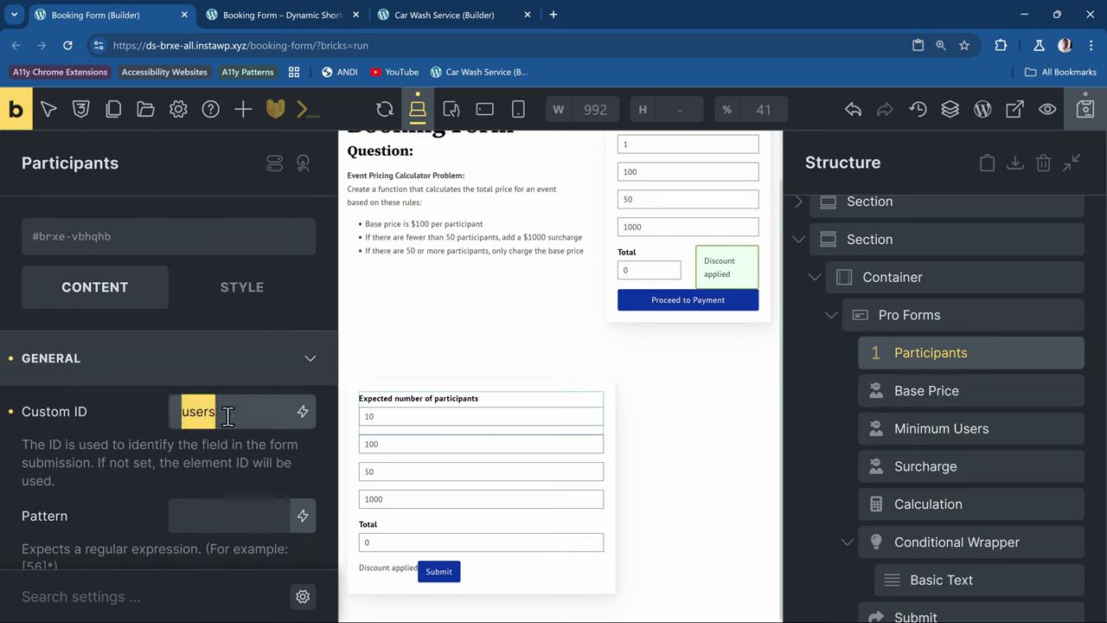
scroll(865, 381, down, 1)
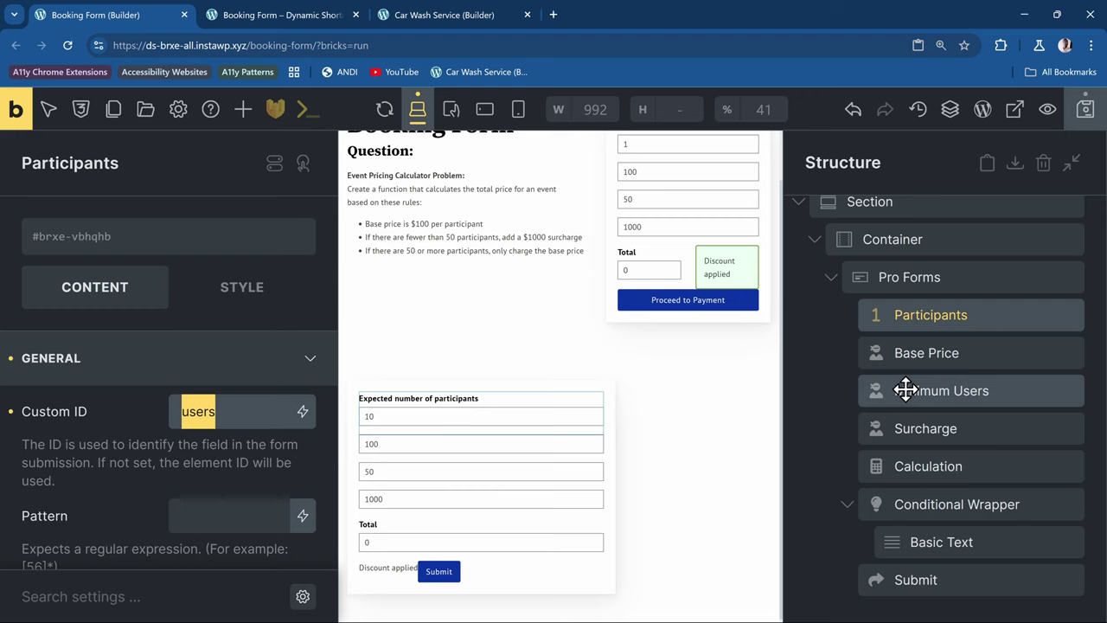
- Reopen the Conditional Wrapper's Form Field condition and set its field ID to users
click(969, 502)
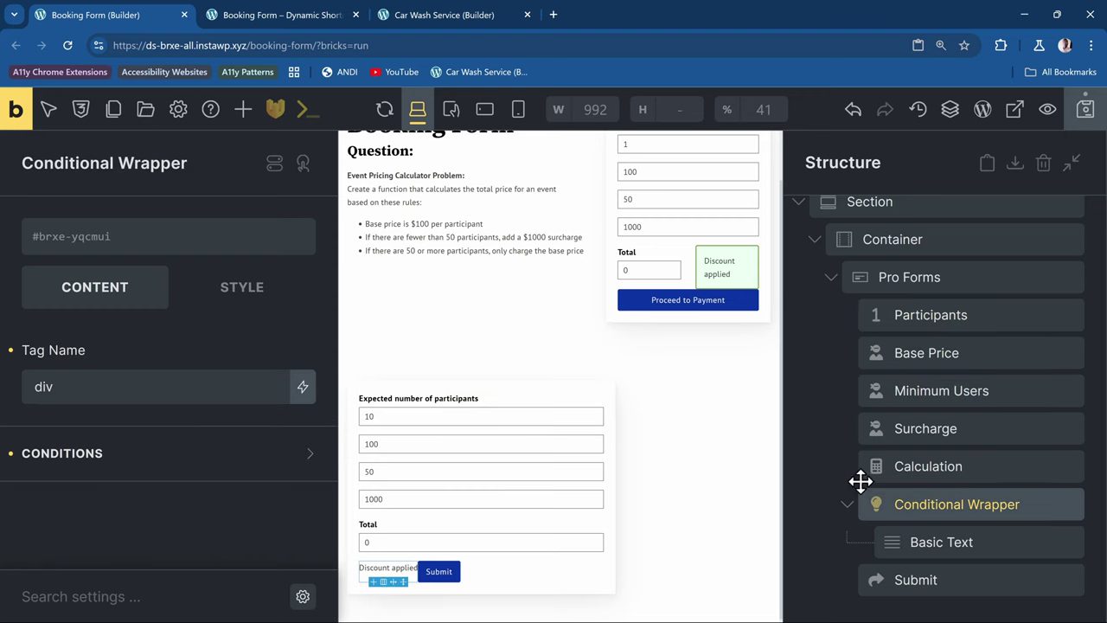
click(173, 456)
scroll(233, 385, down, 2)
click(148, 387)
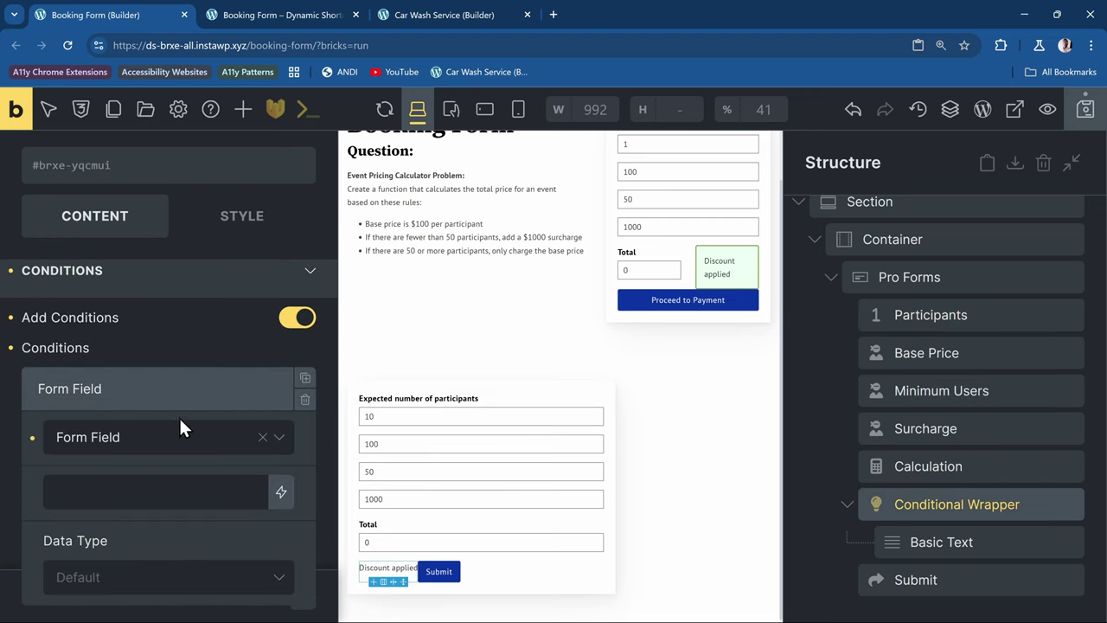
scroll(173, 407, down, 2)
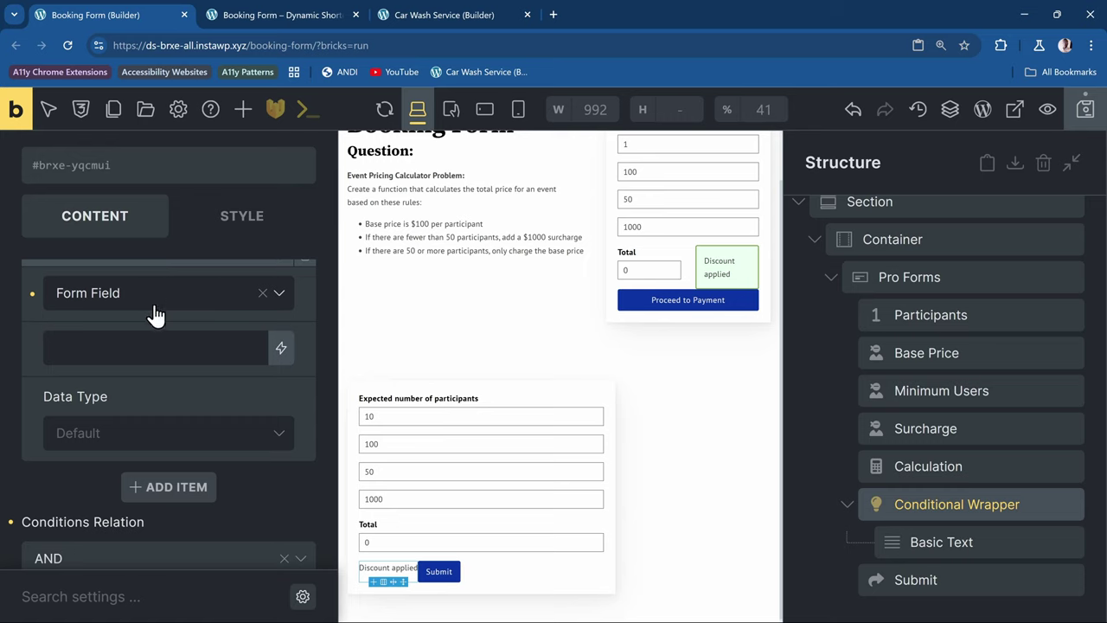
click(134, 341)
text(users)
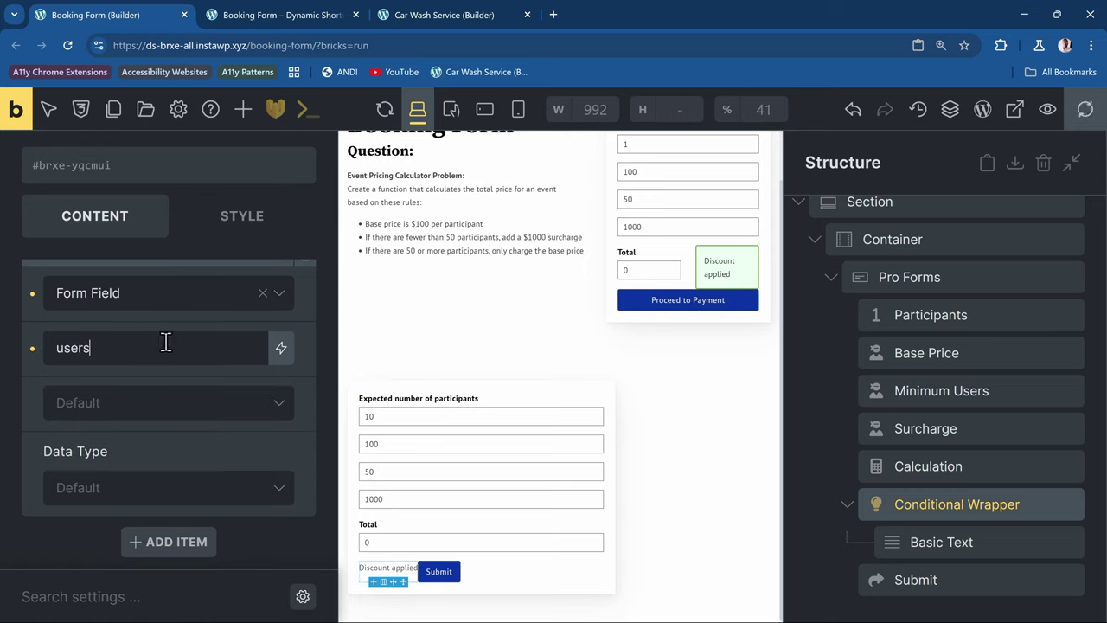
- Set the condition to Is Greater Than or Equal 50 with the Number data type, and save the page
click(155, 411)
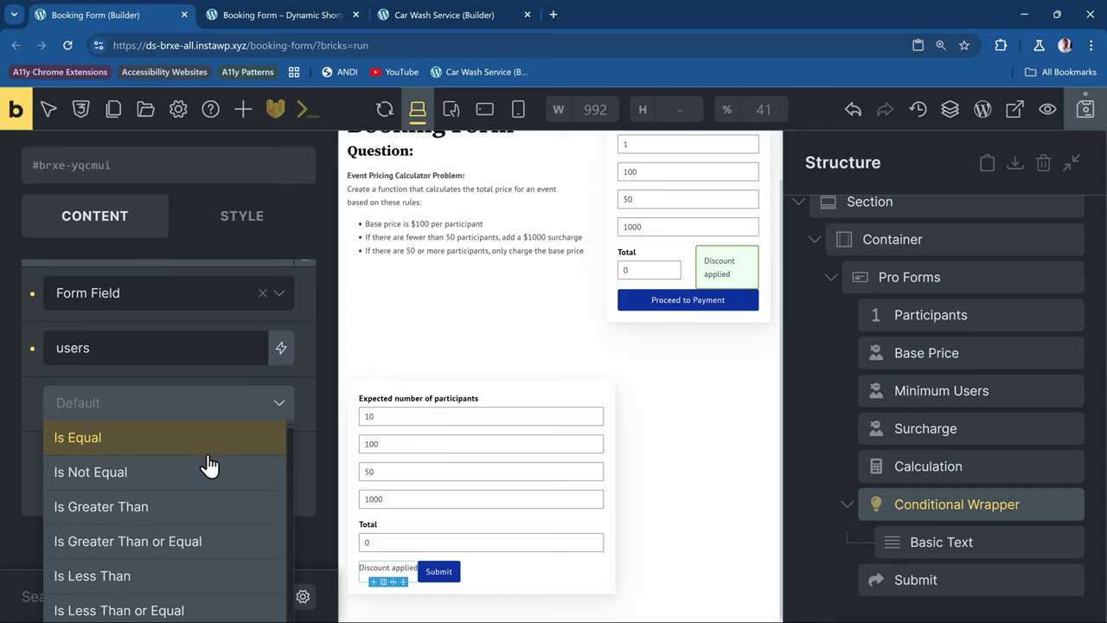
scroll(208, 465, down, 1)
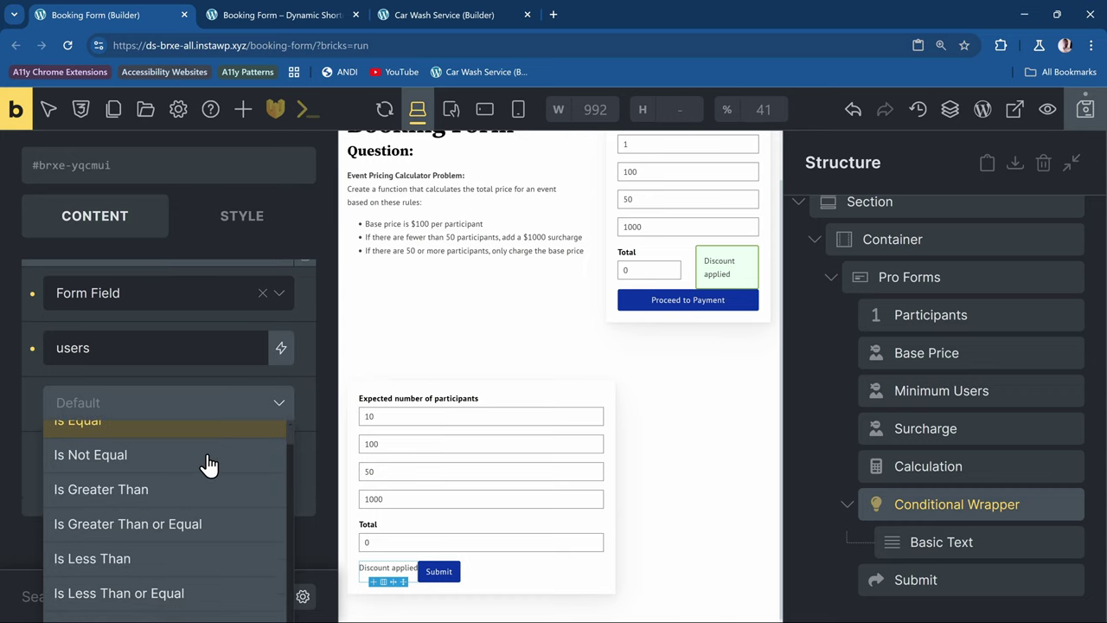
click(185, 525)
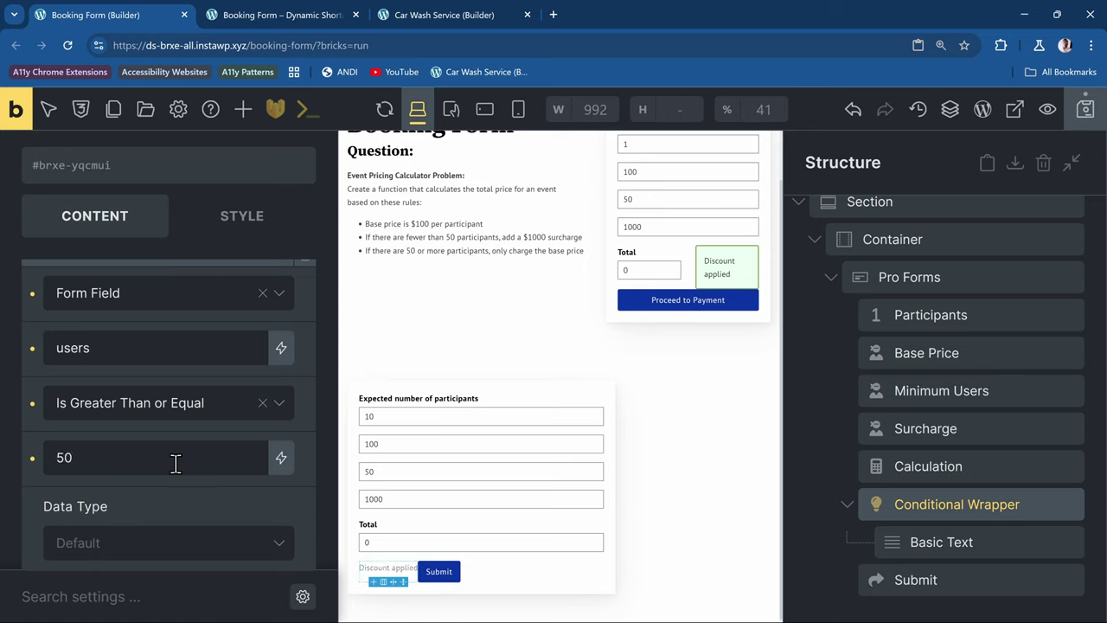
click(187, 545)
scroll(187, 551, down, 2)
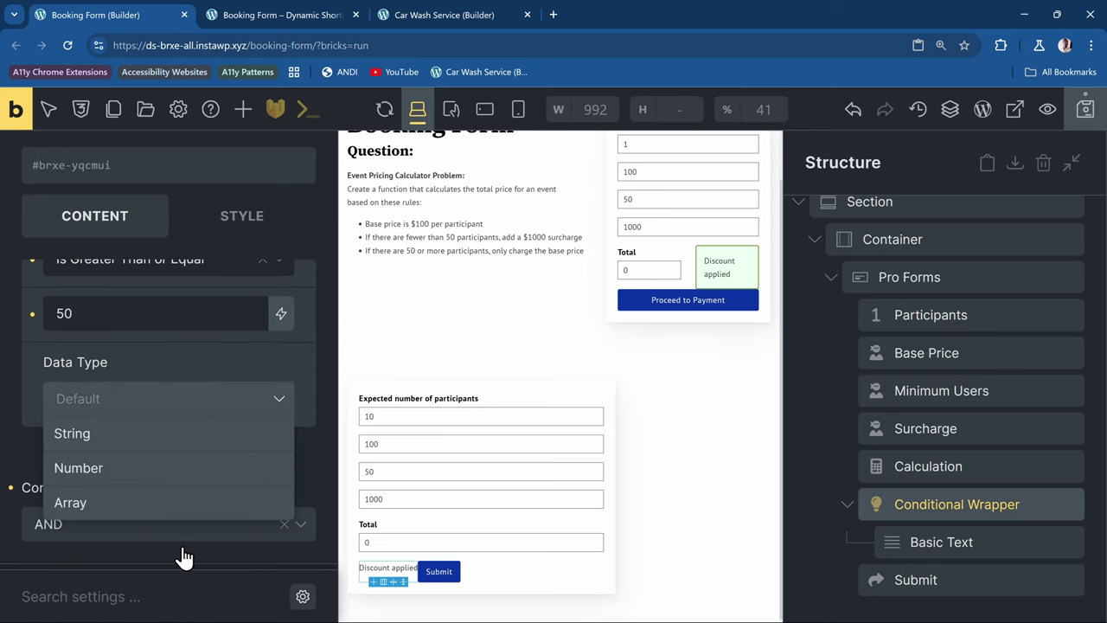
click(148, 452)
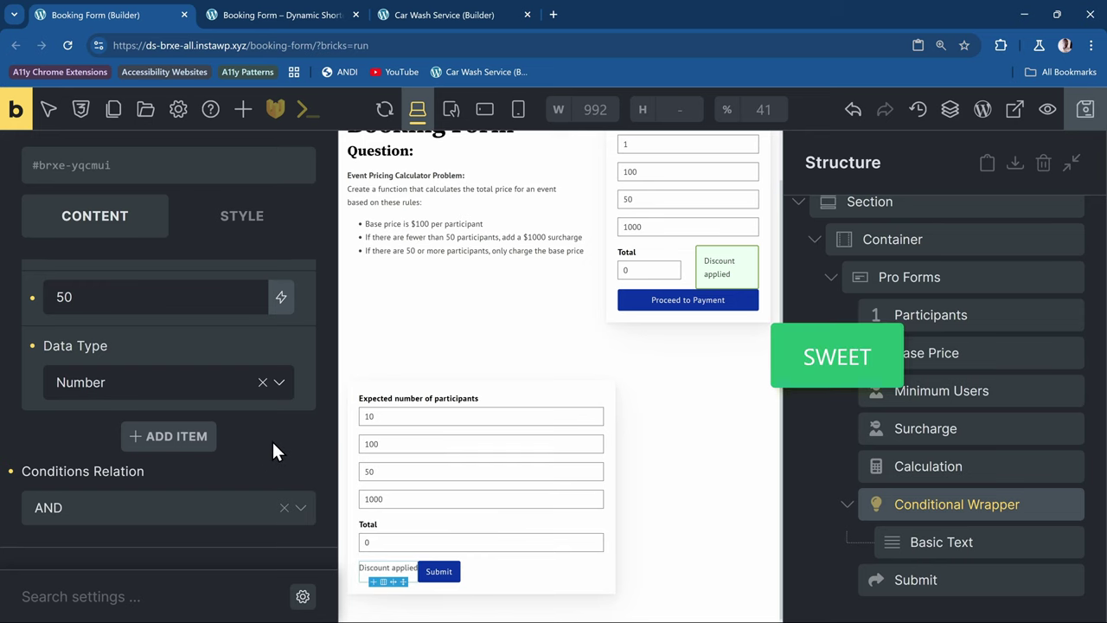
- Reload the Booking Form preview and set the second form's expected participants to 100 to check its Total and discount notice
click(307, 17)
click(68, 45)
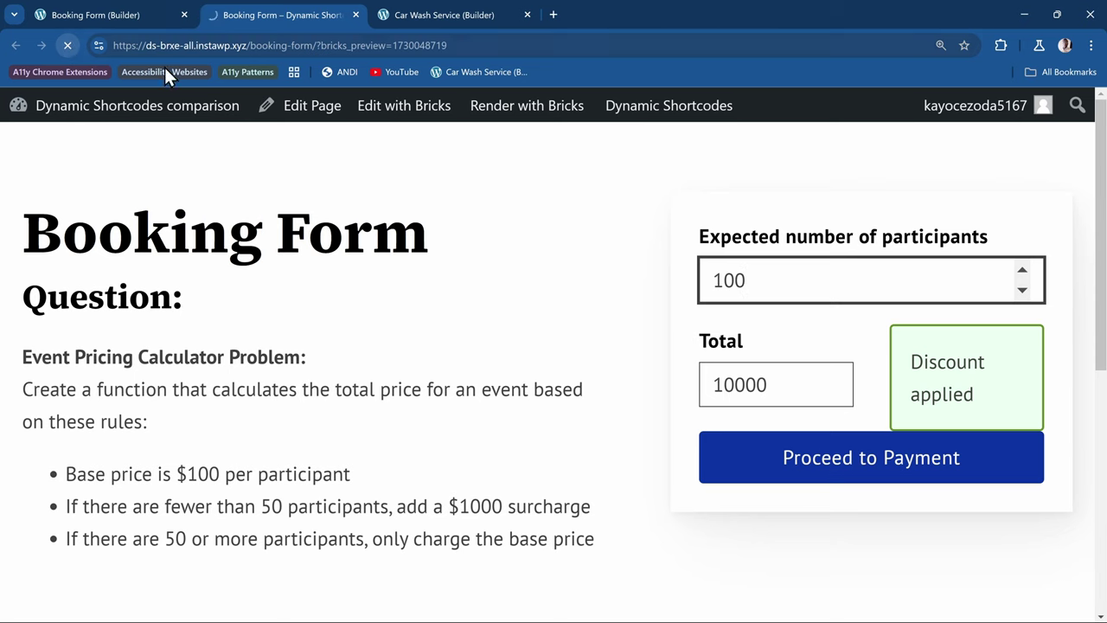
scroll(330, 200, down, 4)
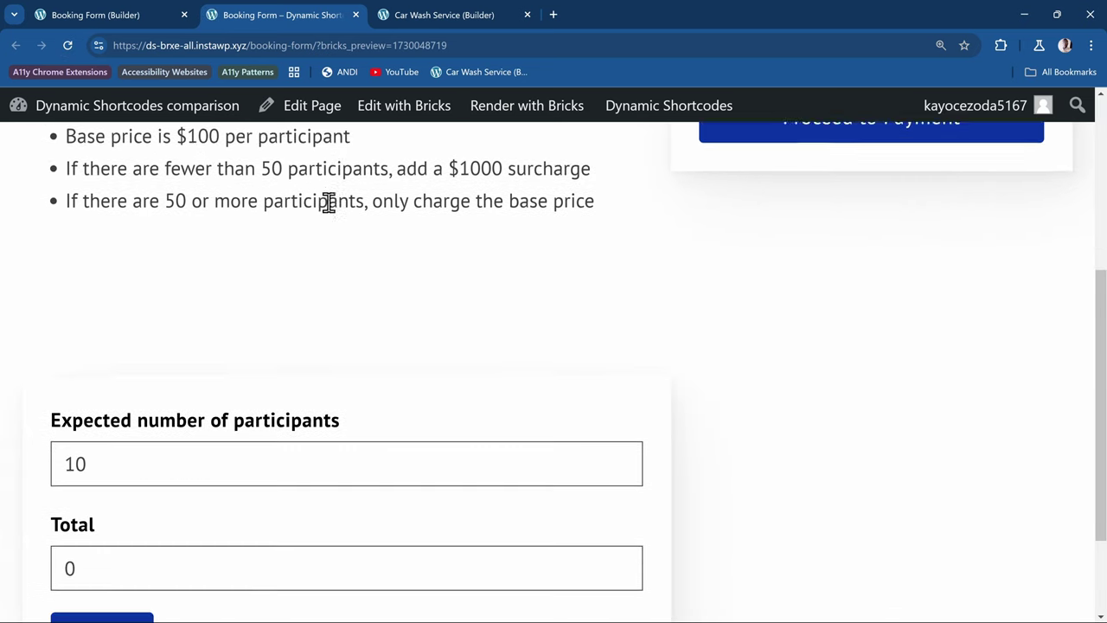
scroll(129, 398, down, 1)
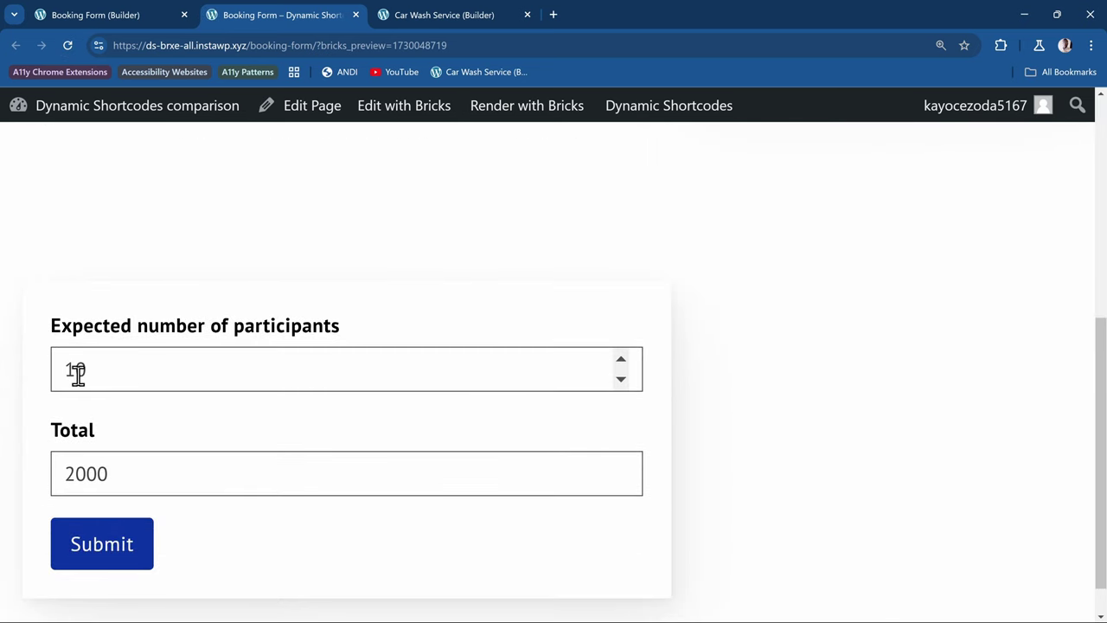
click(136, 370)
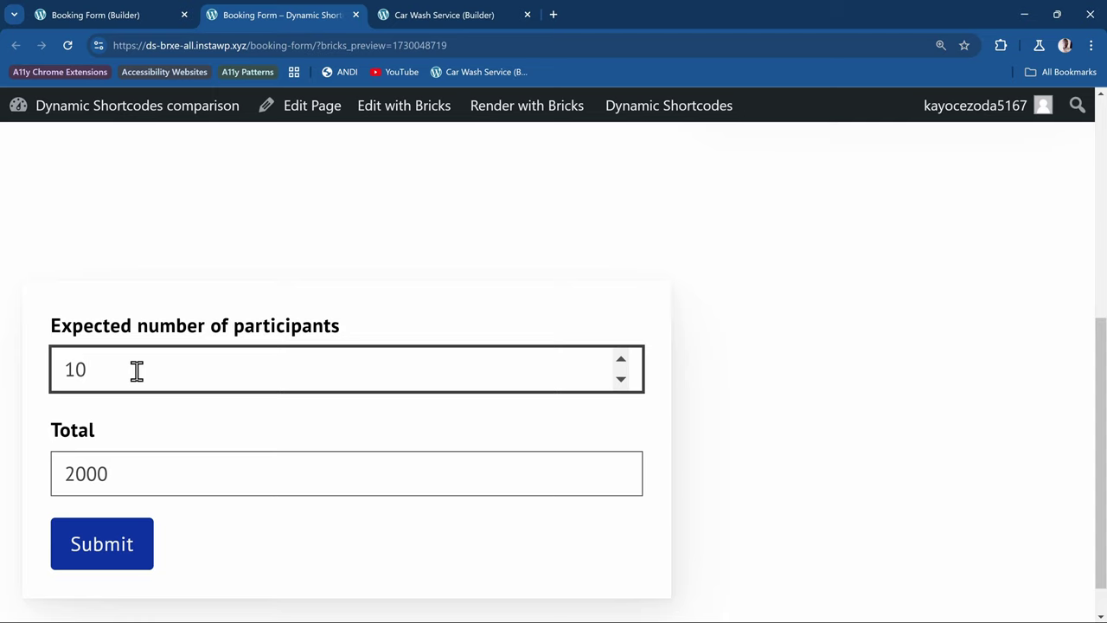
text(0)
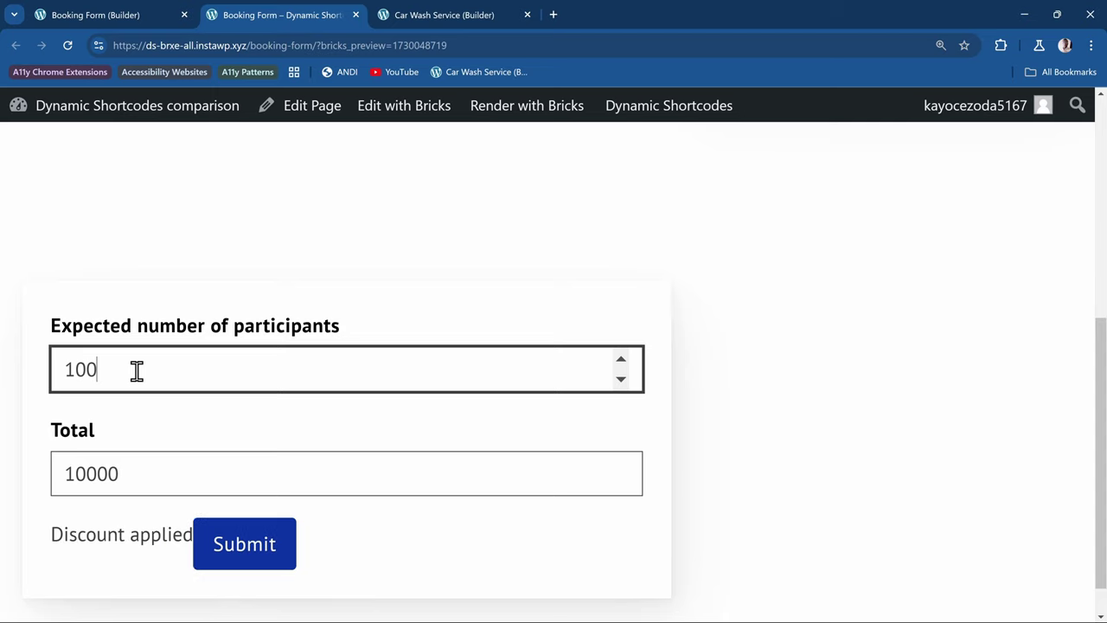
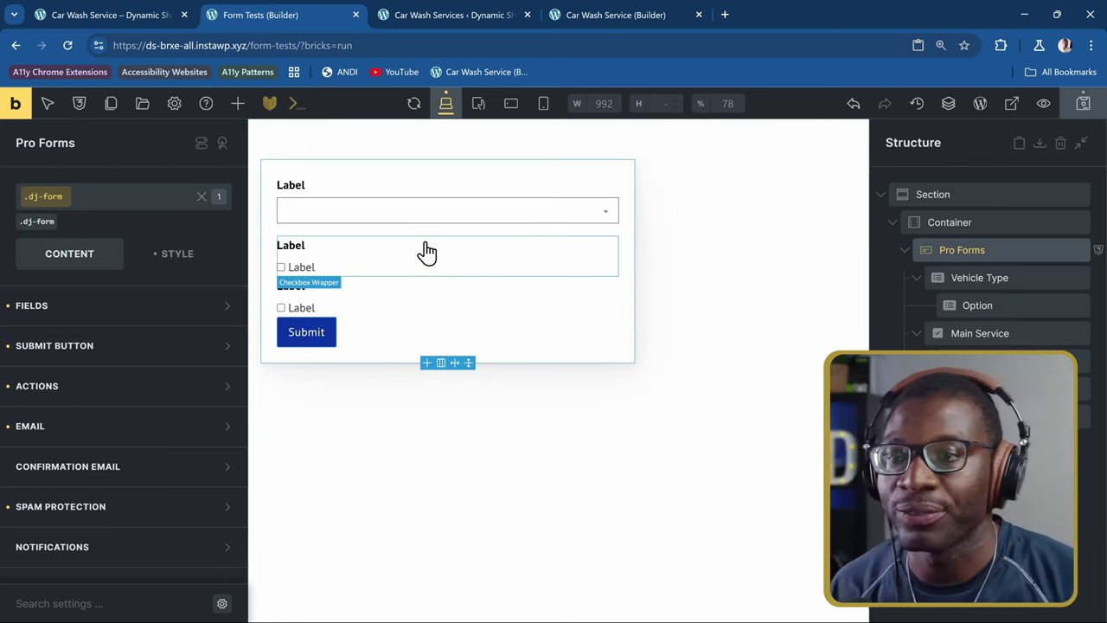
- Open the Vehicle Type field's general settings in Form Tests and copy the "Vehicle Type" label text from the Car Wash Service preview
click(1015, 278)
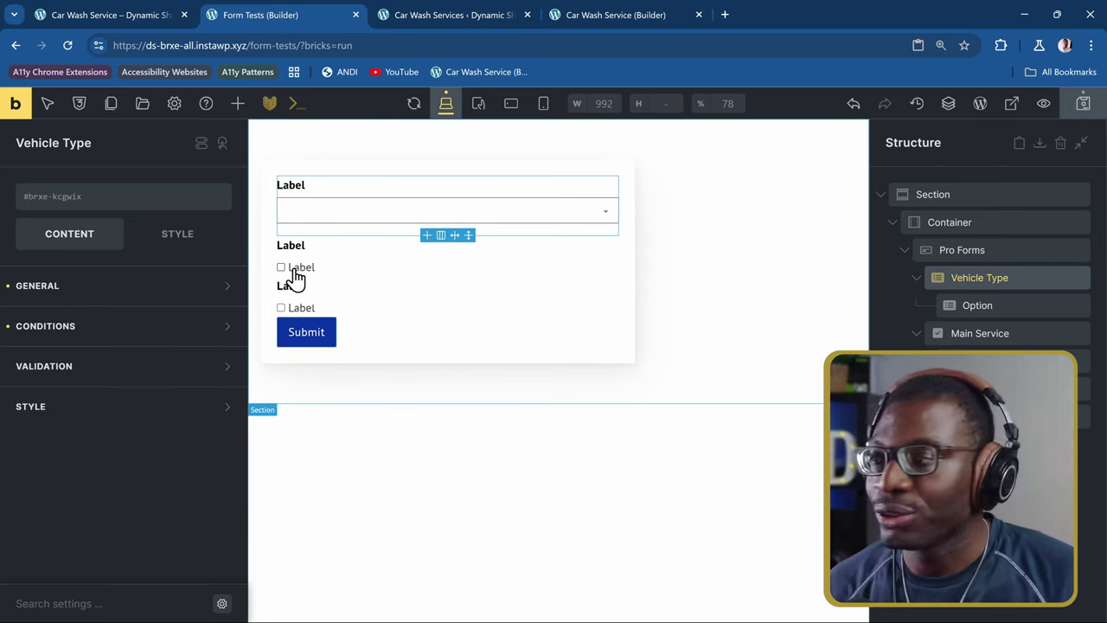
click(33, 289)
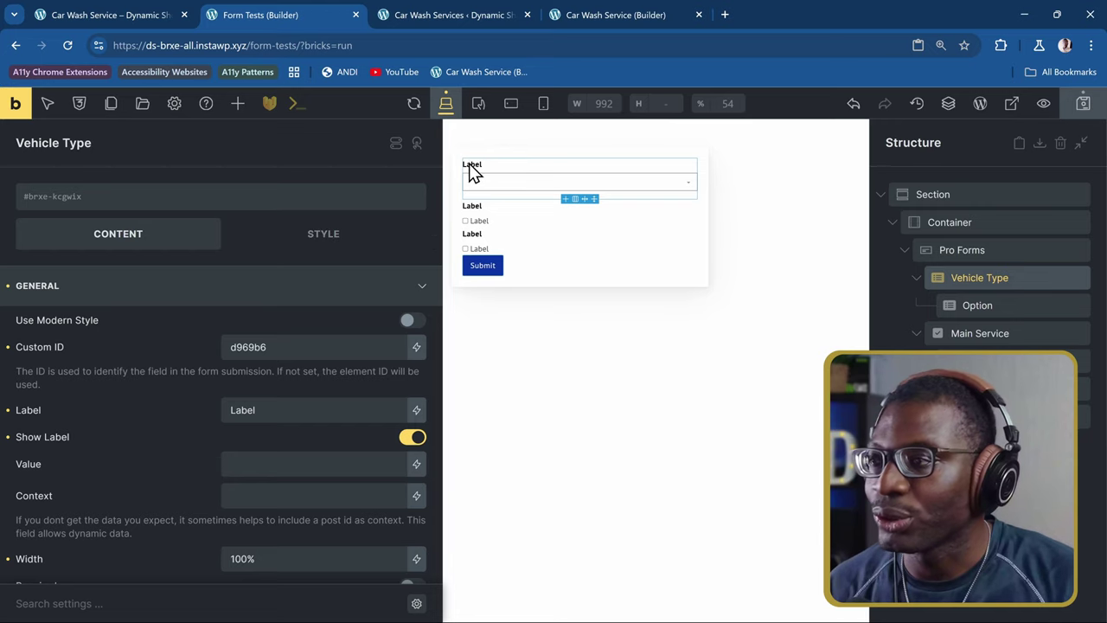
click(142, 26)
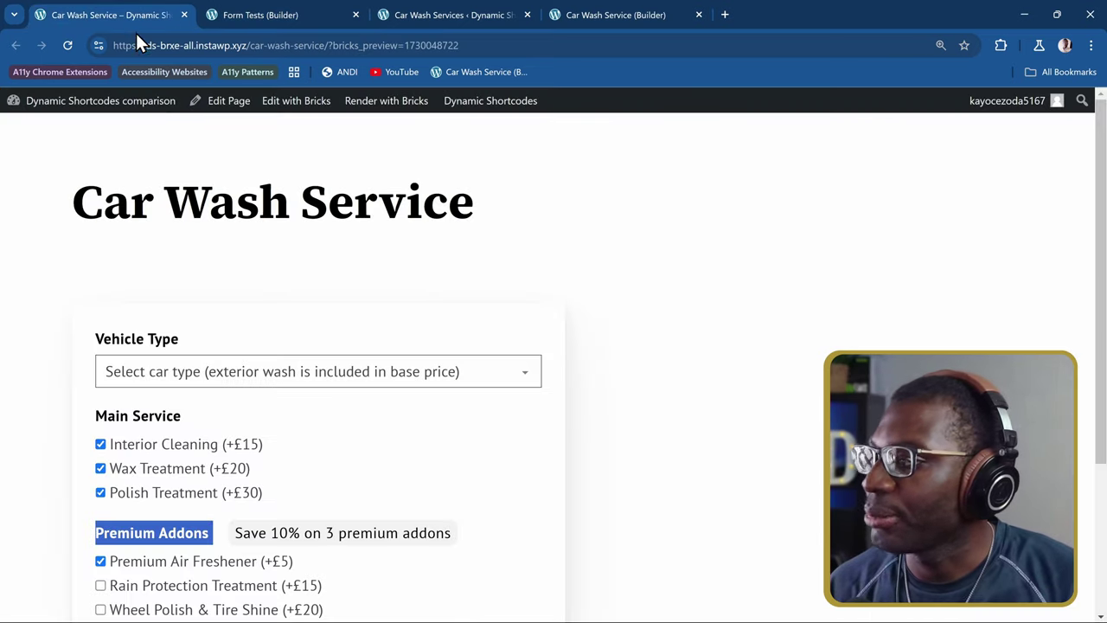
triple_click(163, 343)
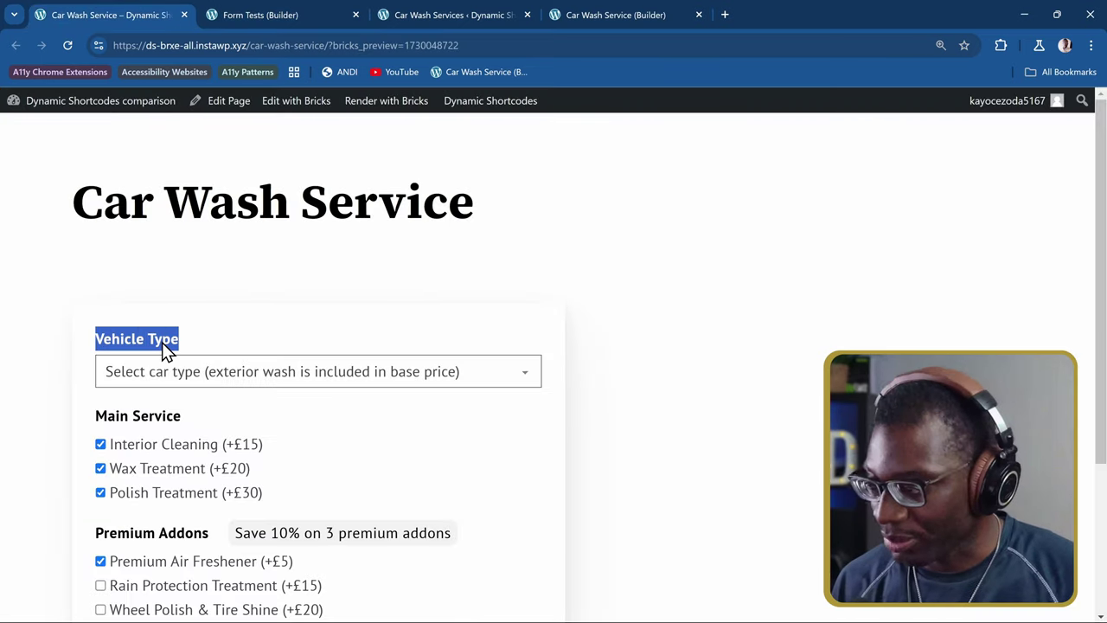
click(267, 12)
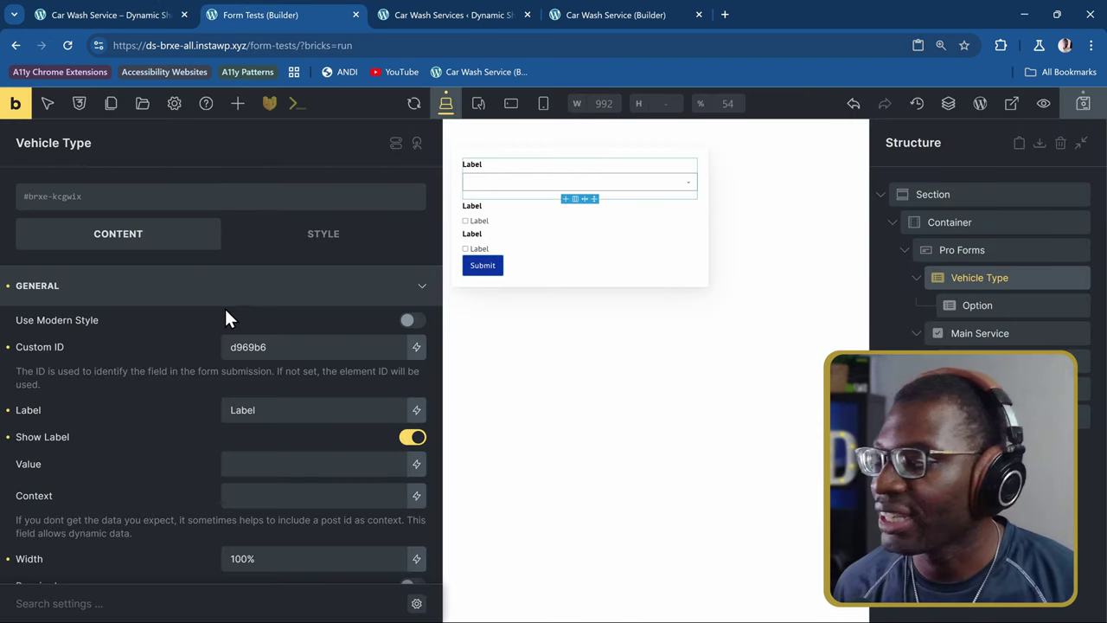
- Set the Vehicle Type field's Custom ID to car_type and its label to "Vehicle Type"
double_click(294, 351)
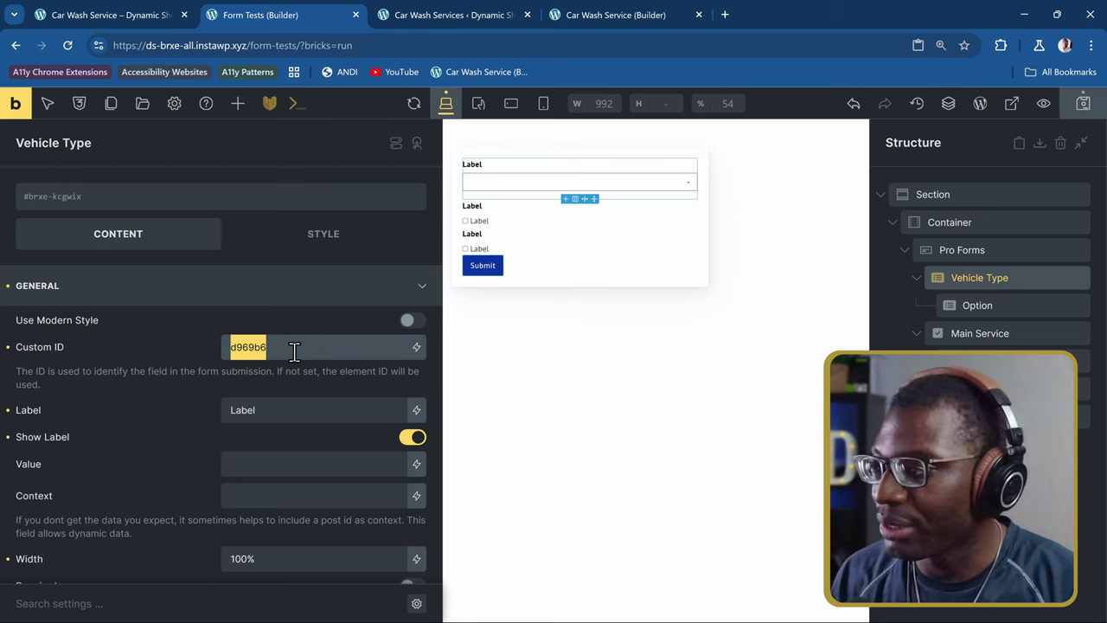
text(car_type)
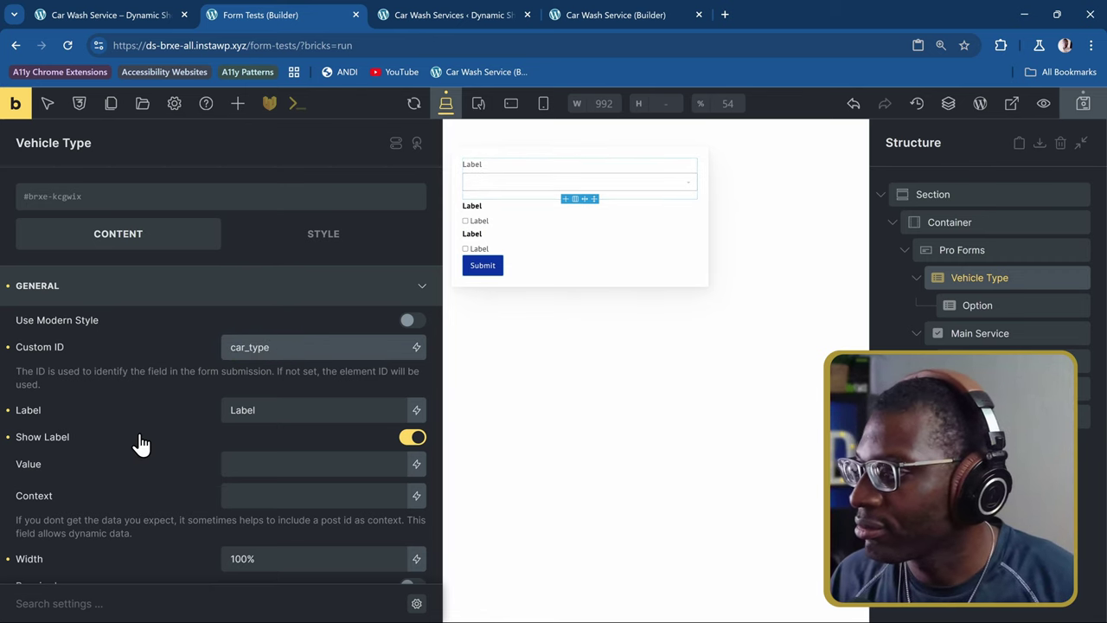
click(160, 410)
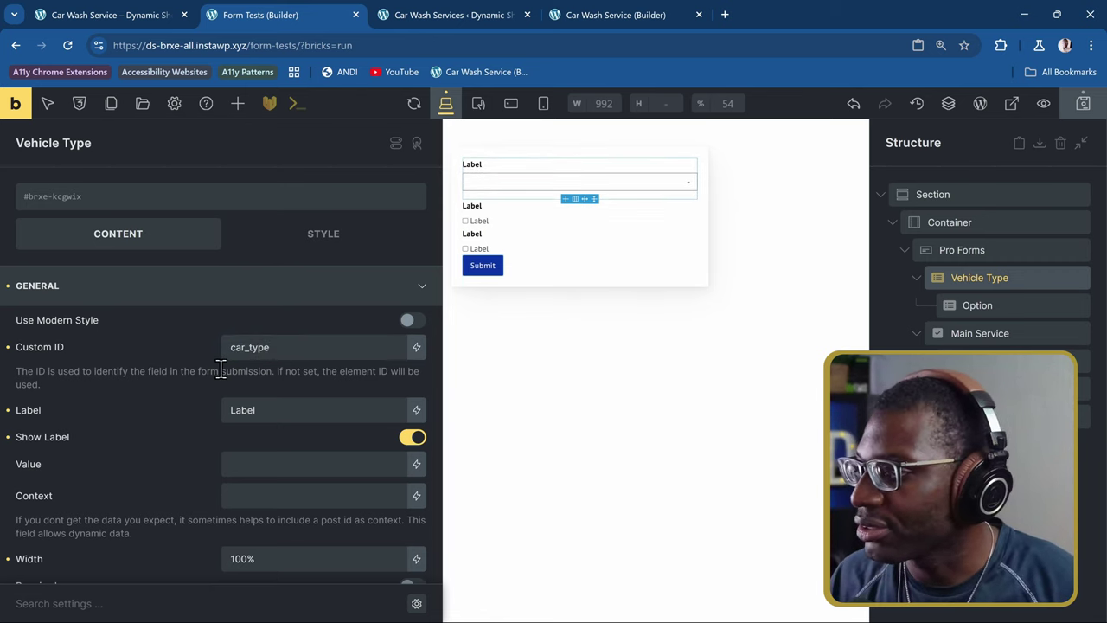
double_click(246, 408)
text(Vehicle Type)
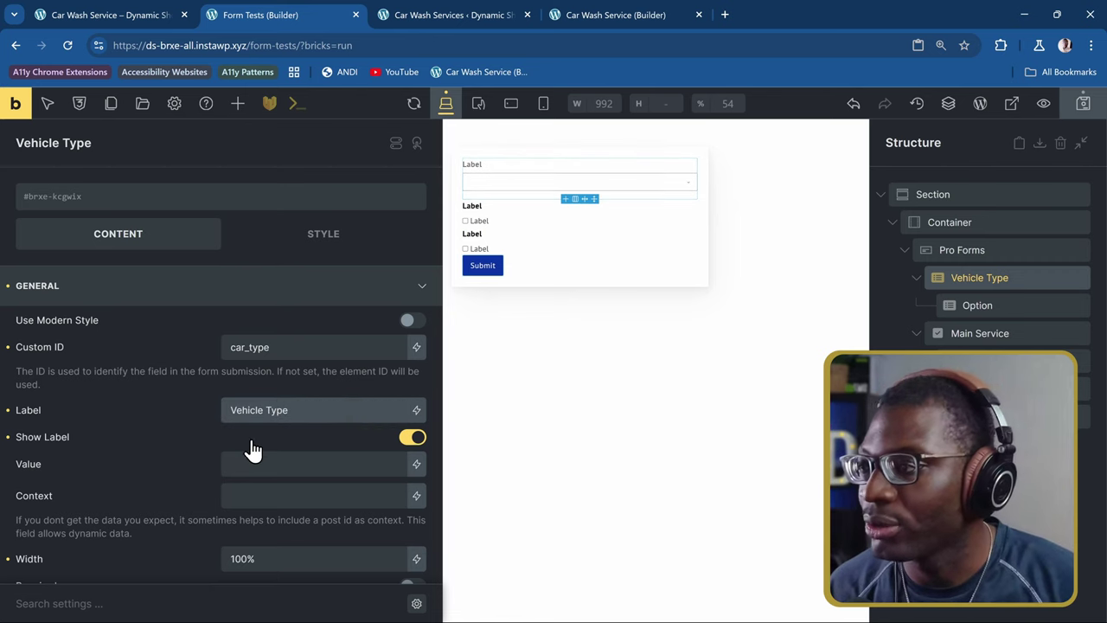
- Set the Vehicle Type field's placeholder to "Select your car model (Exterior wash included in base price)"
scroll(223, 442, down, 2)
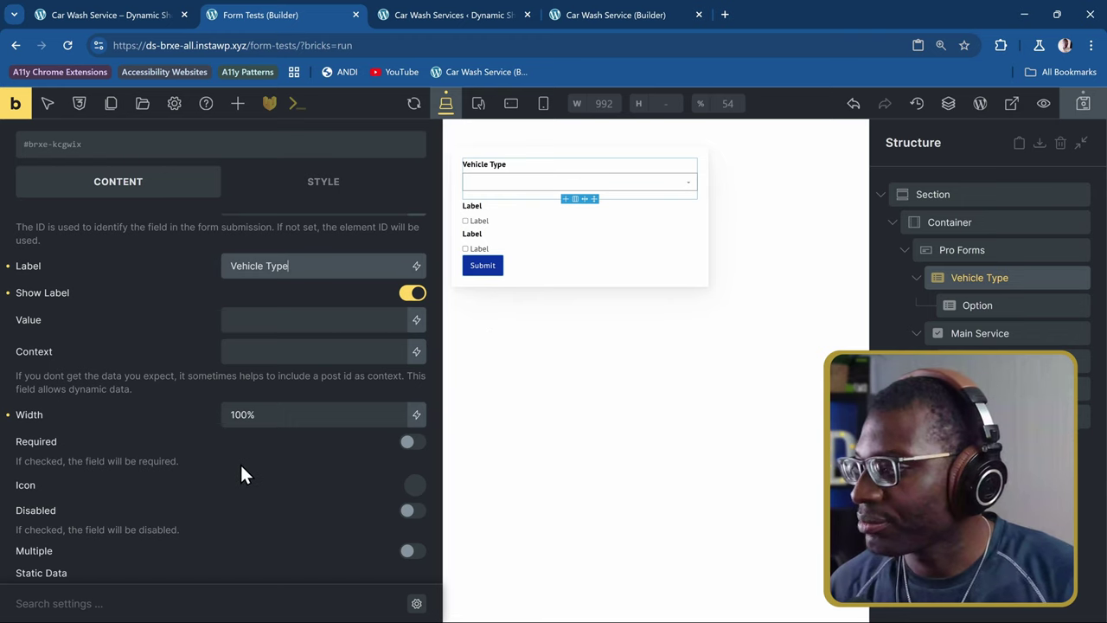
scroll(240, 472, down, 5)
scroll(236, 475, down, 1)
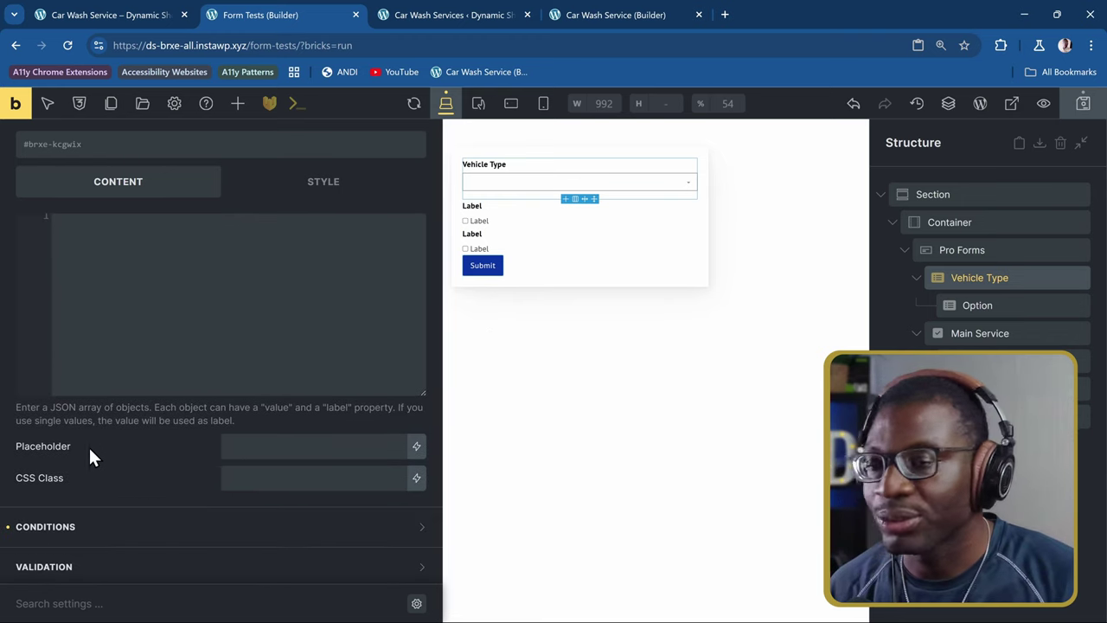
click(315, 448)
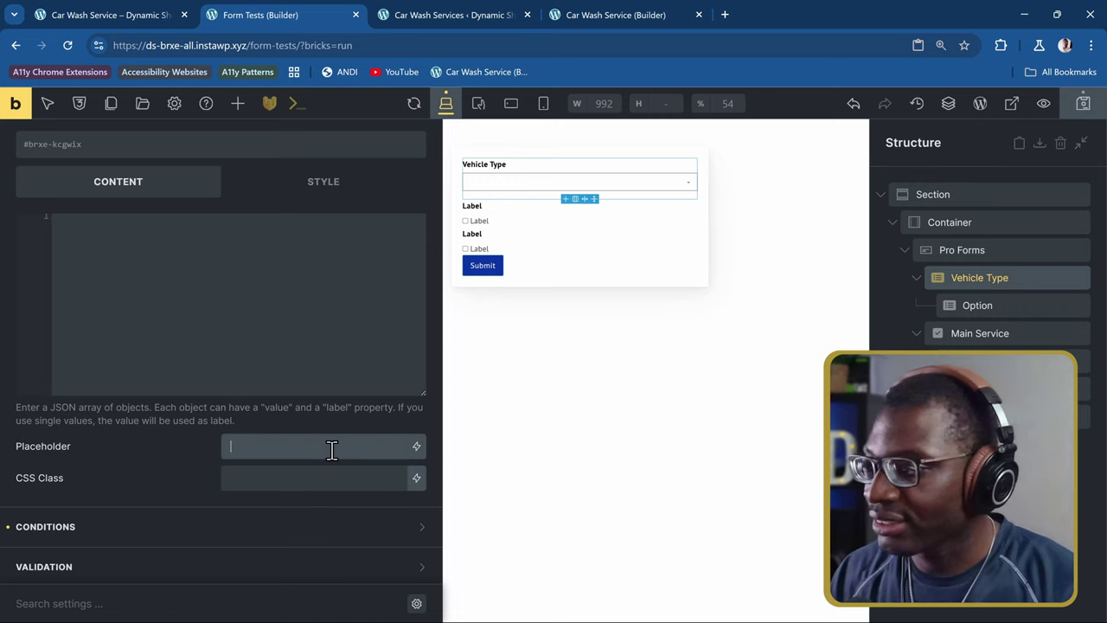
text(Select your)
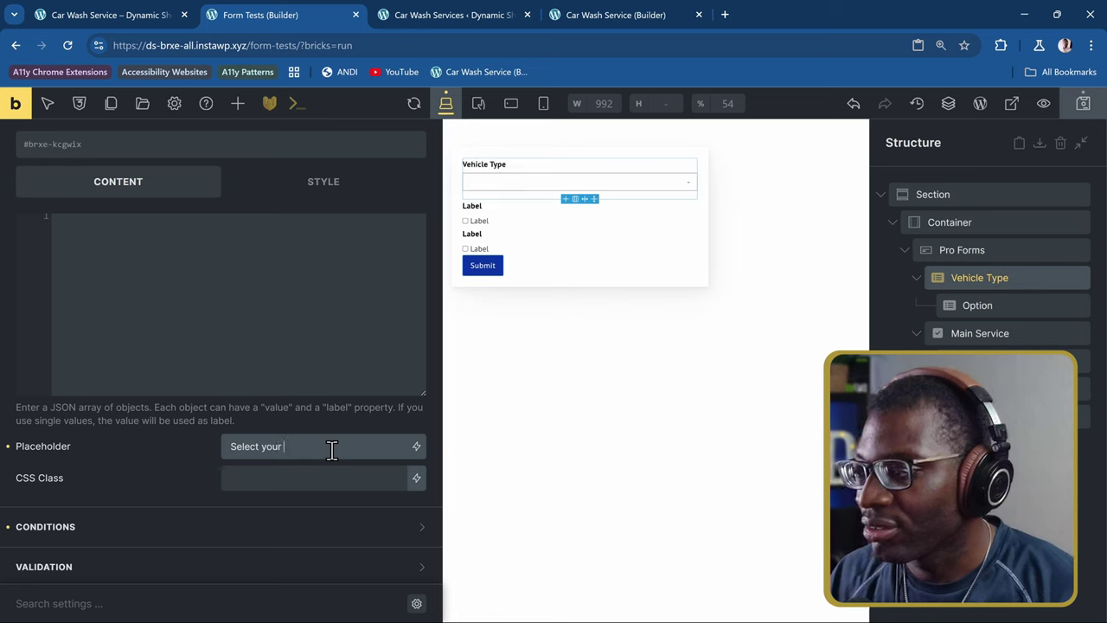
text( car model (Exterior wash)
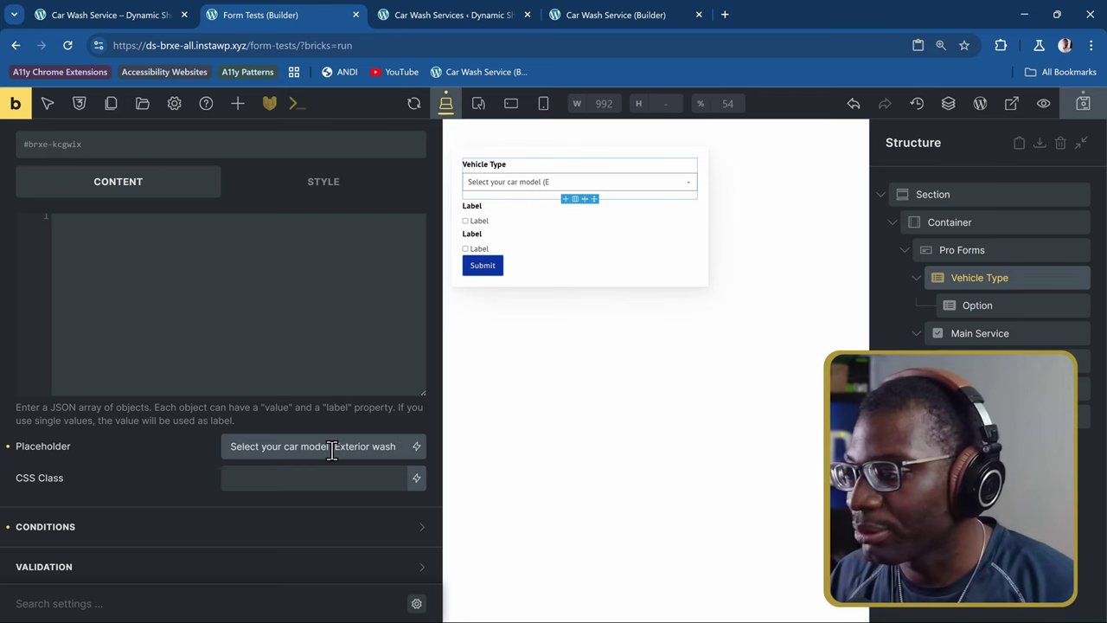
text(in)
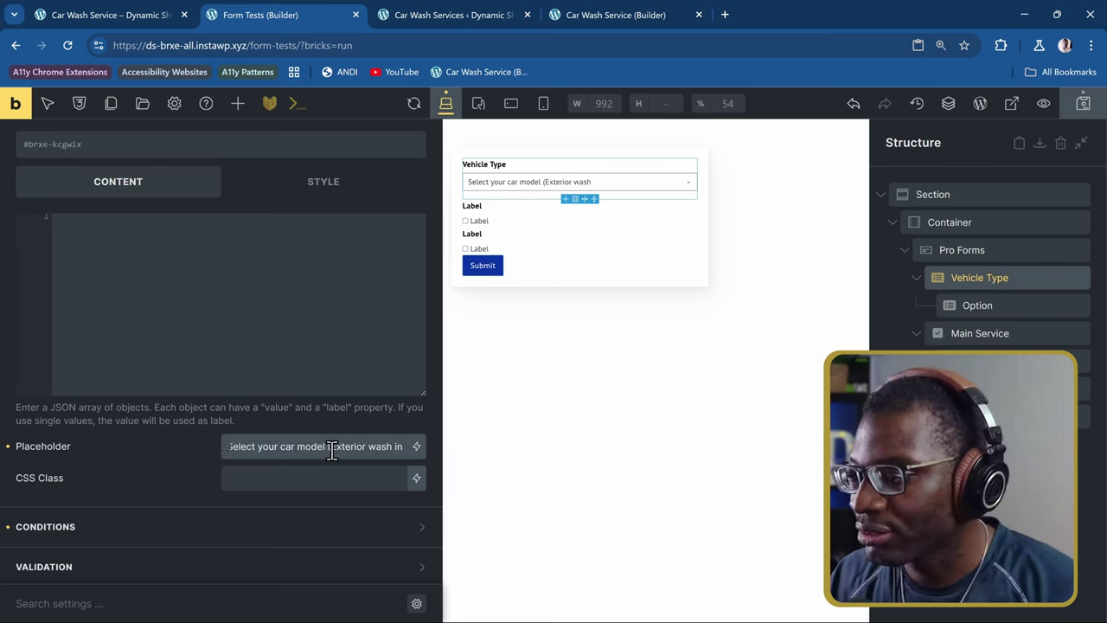
text(cluded in ba)
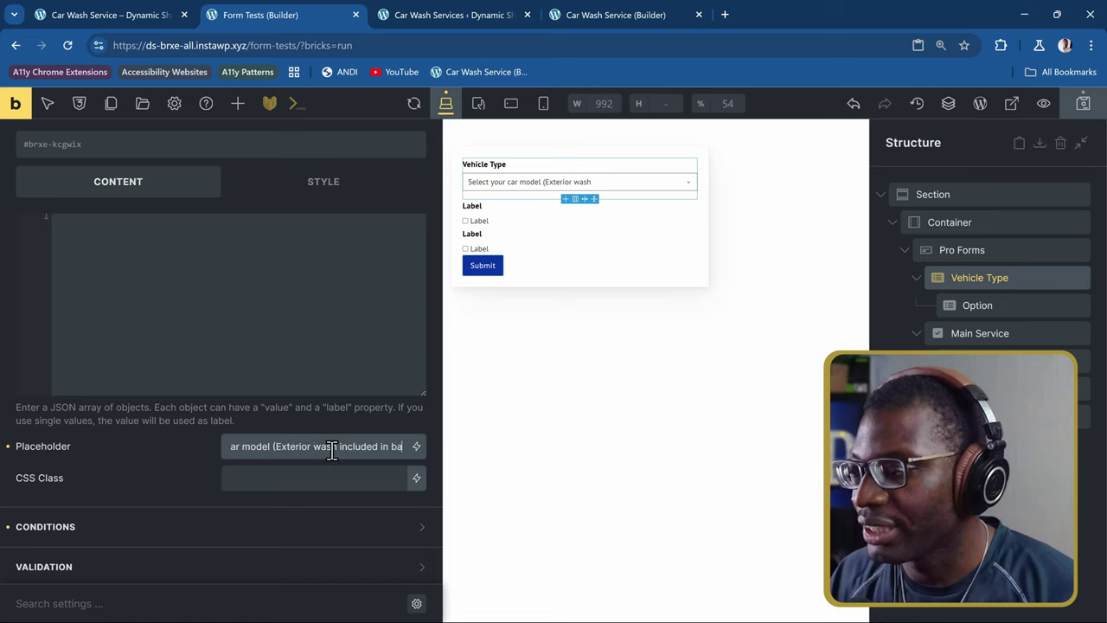
text(se price)
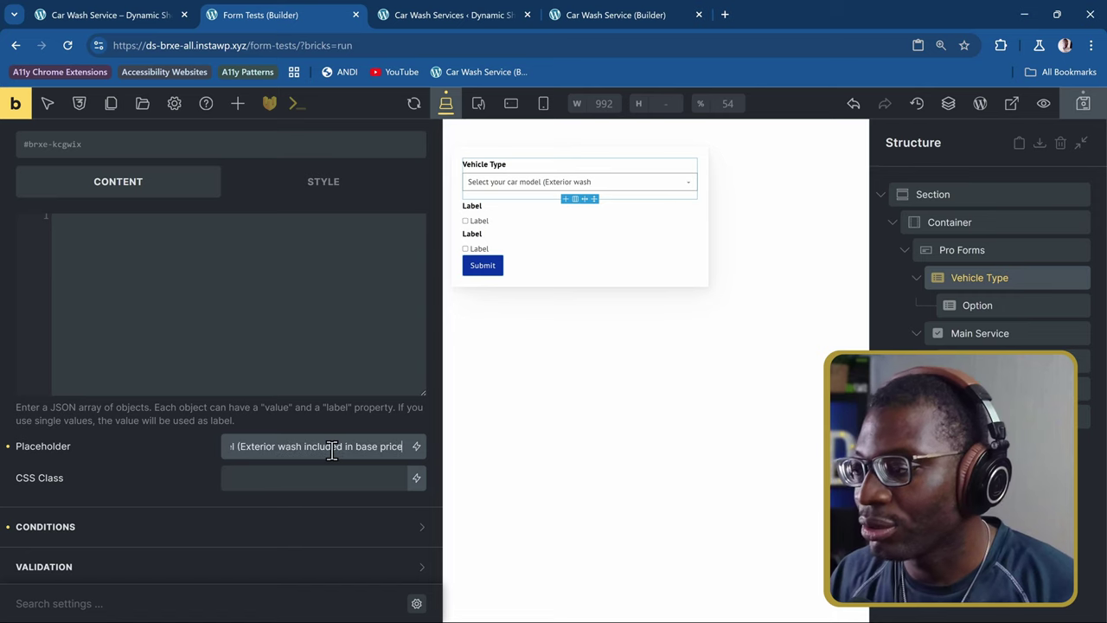
text())
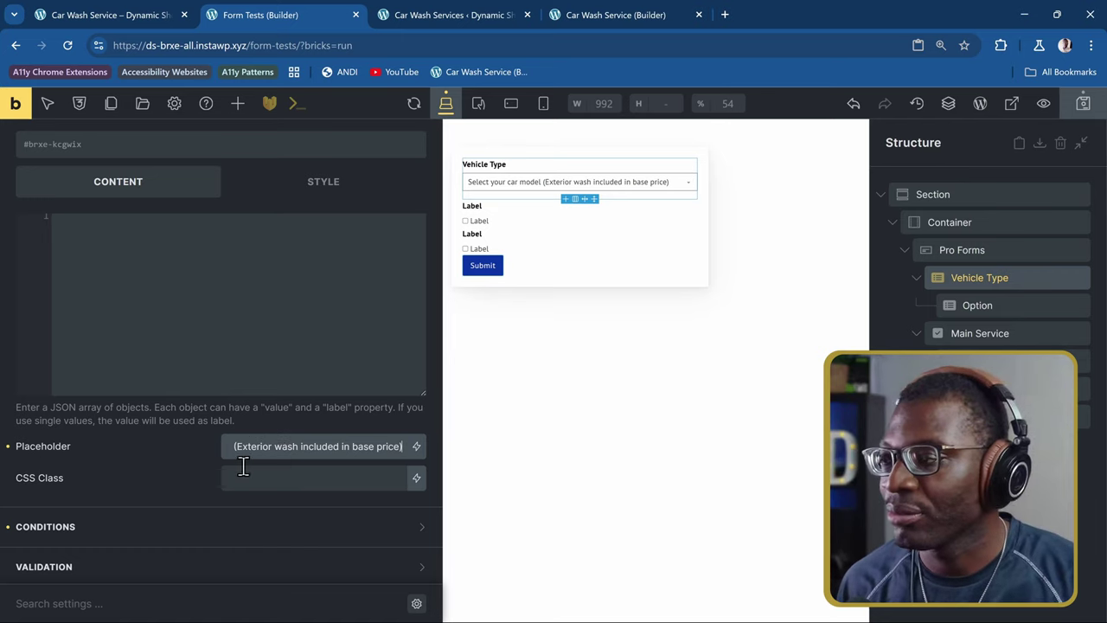
- Open the Form Tests page preview and check the choices in the Vehicle Type dropdown
click(16, 103)
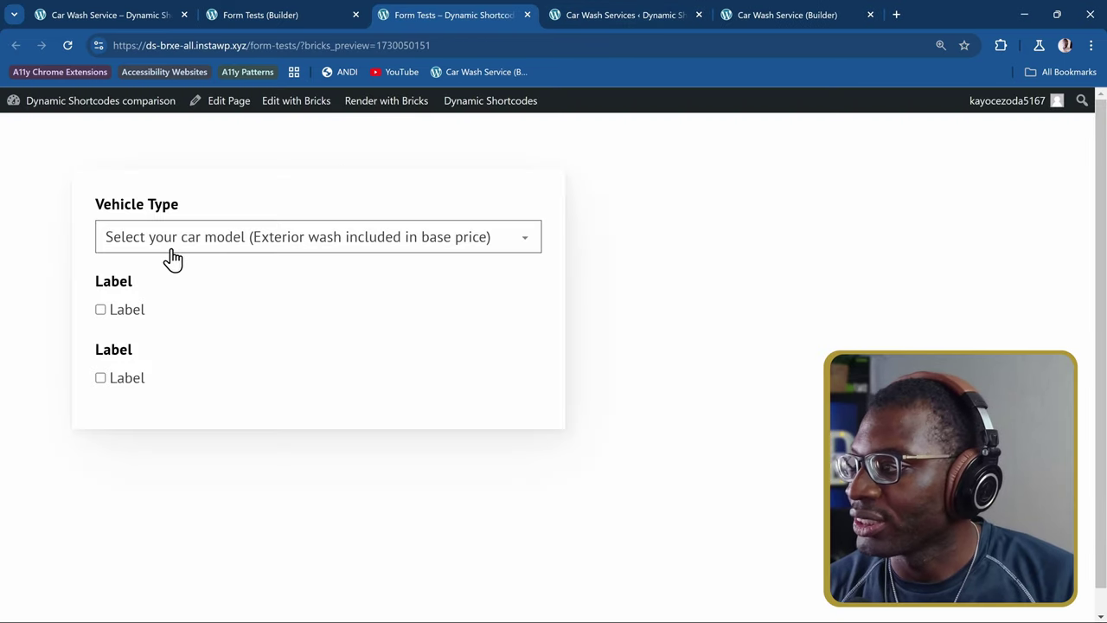
click(387, 238)
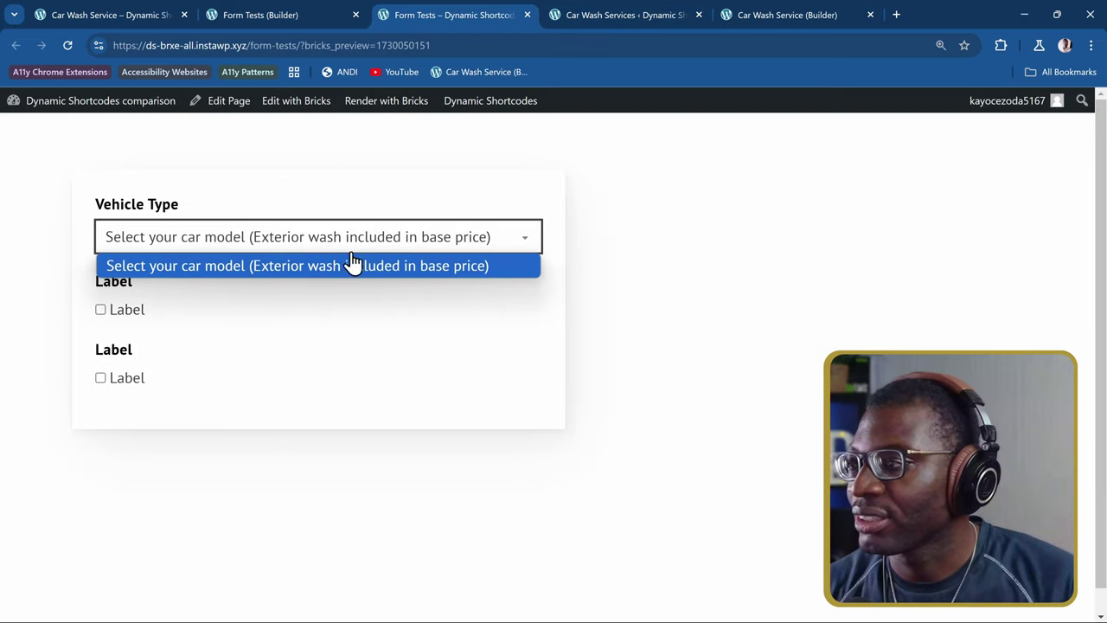
click(353, 262)
click(410, 247)
click(383, 268)
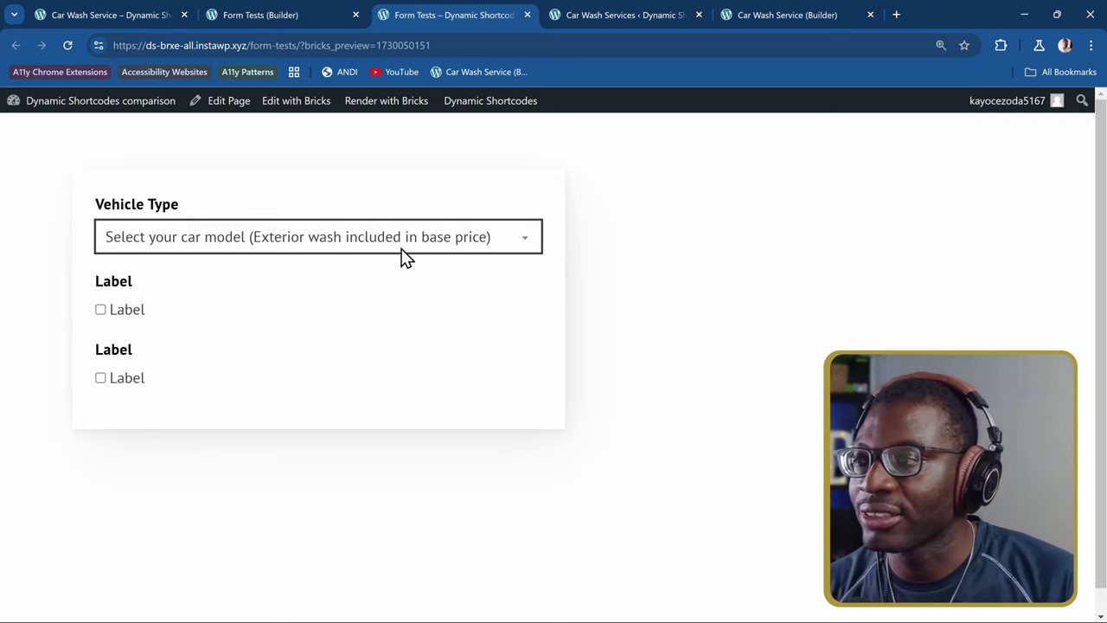
click(401, 247)
click(426, 261)
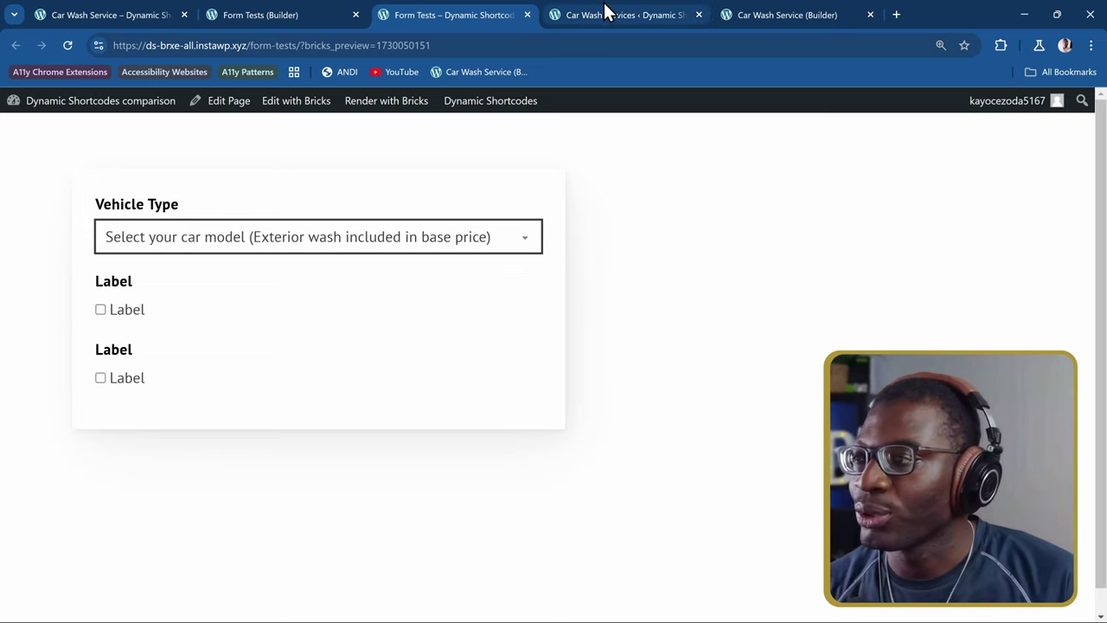
mouse_move(607, 13)
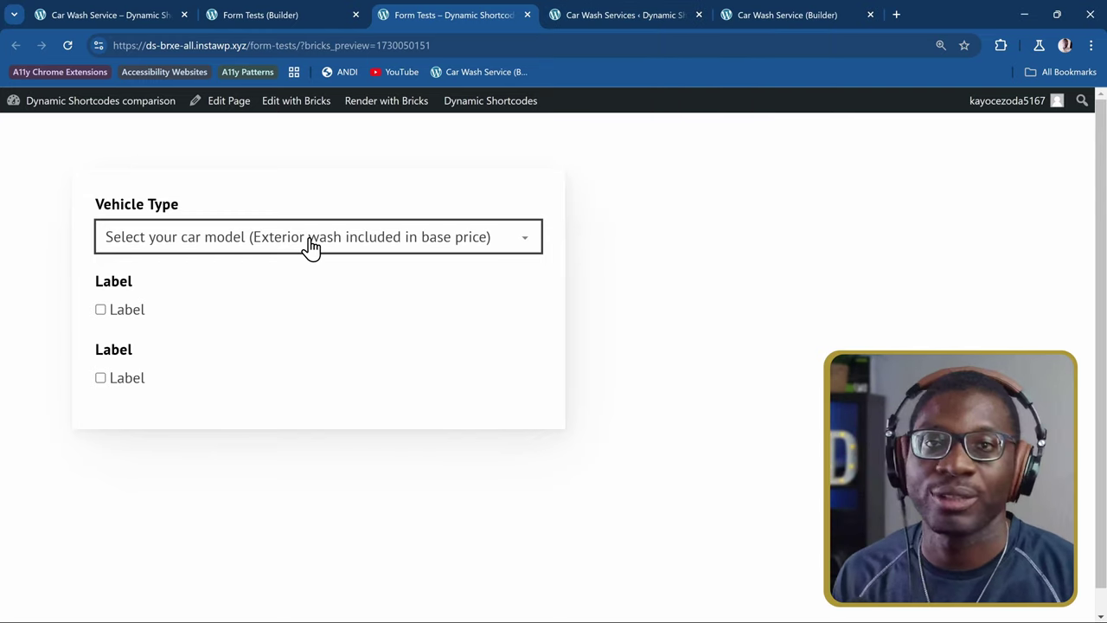
- Back in the Form Tests builder, review the Option element's settings and the Vehicle Type field's Static Data and JSON Data settings
click(304, 19)
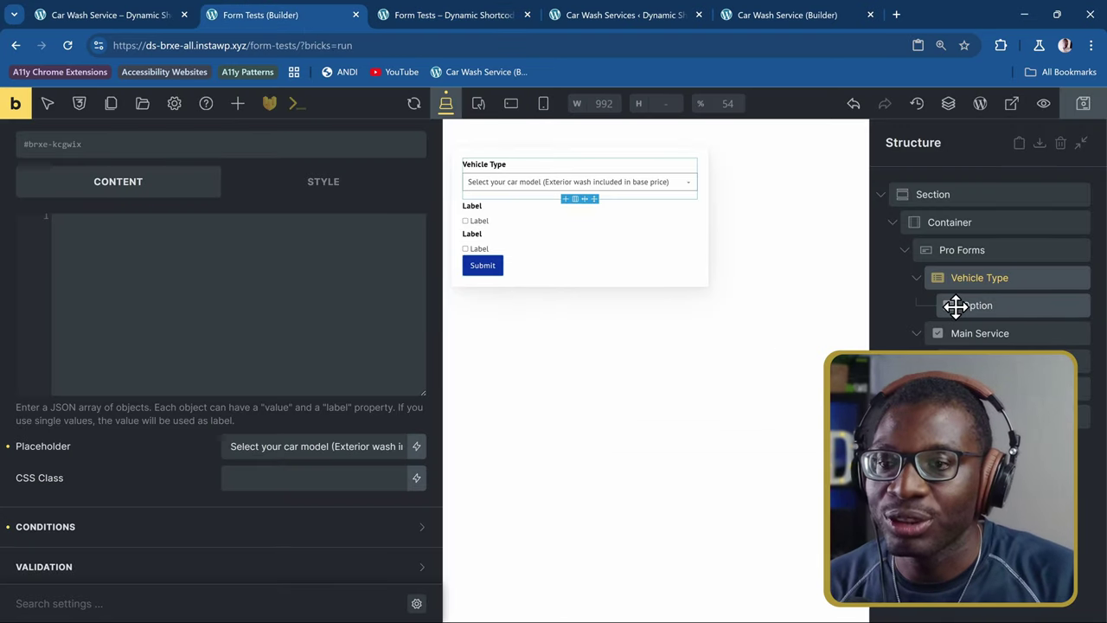
click(1011, 305)
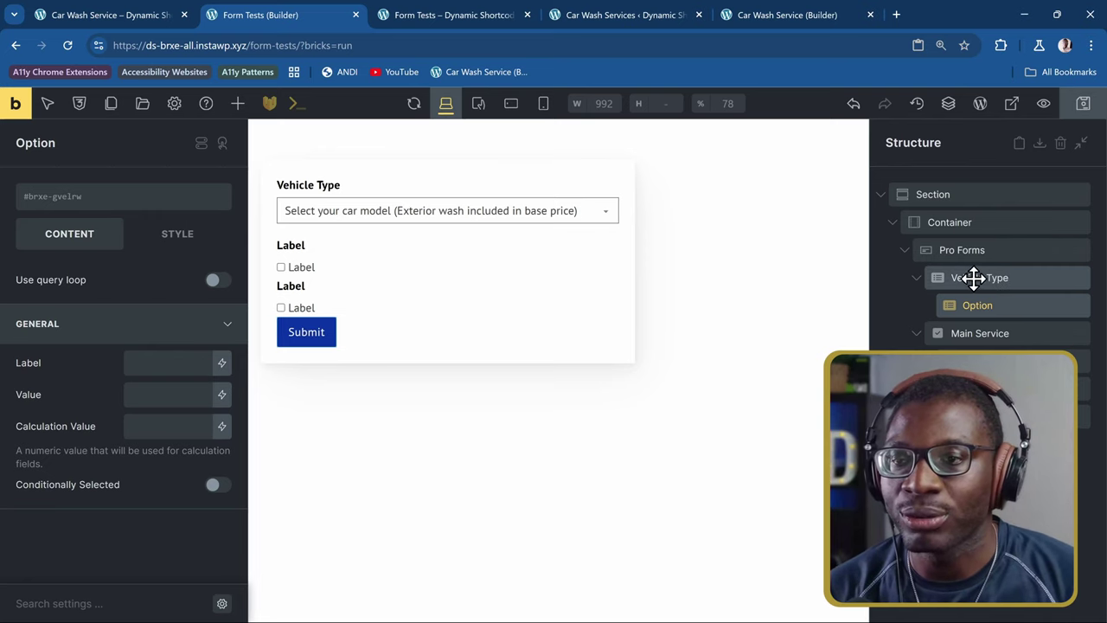
click(990, 278)
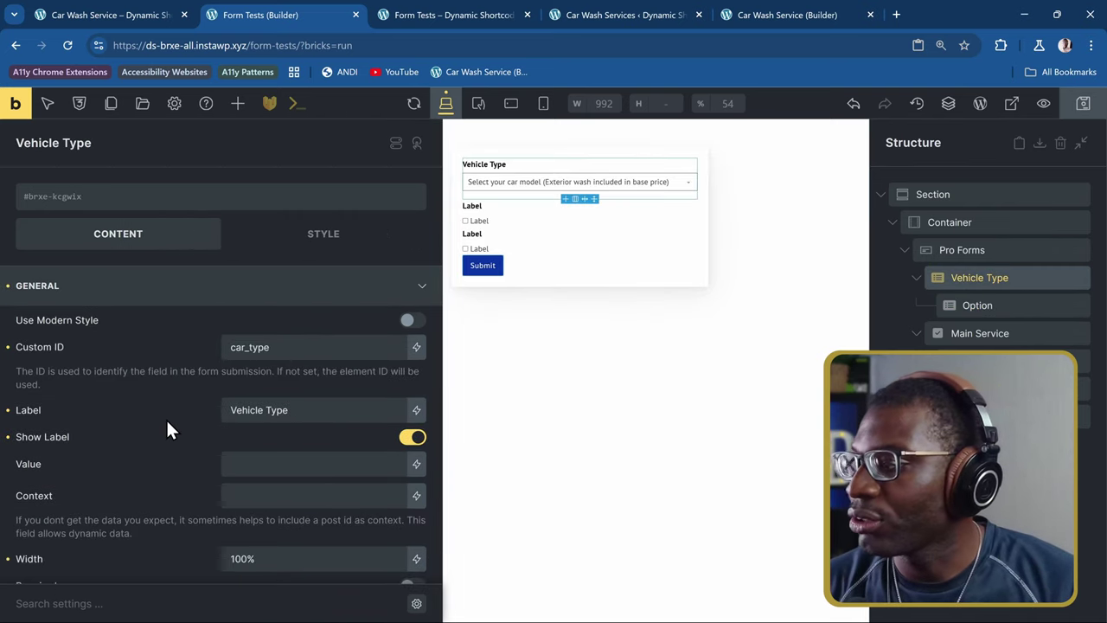
scroll(167, 423, down, 5)
scroll(167, 424, up, 2)
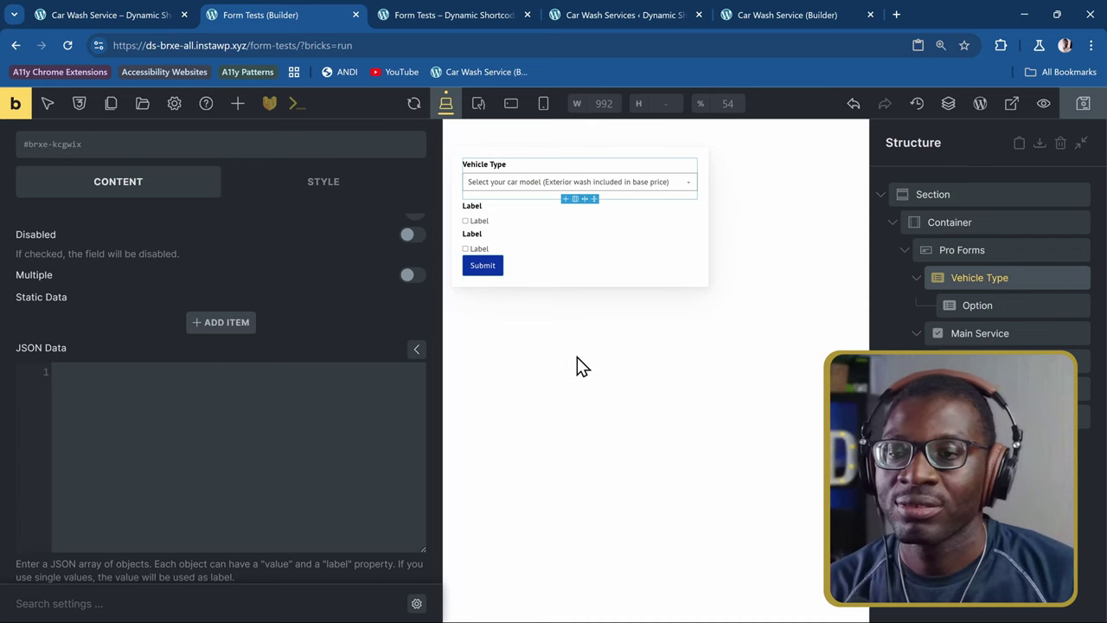
- Duplicate the Option element under the Vehicle Type field
click(1020, 309)
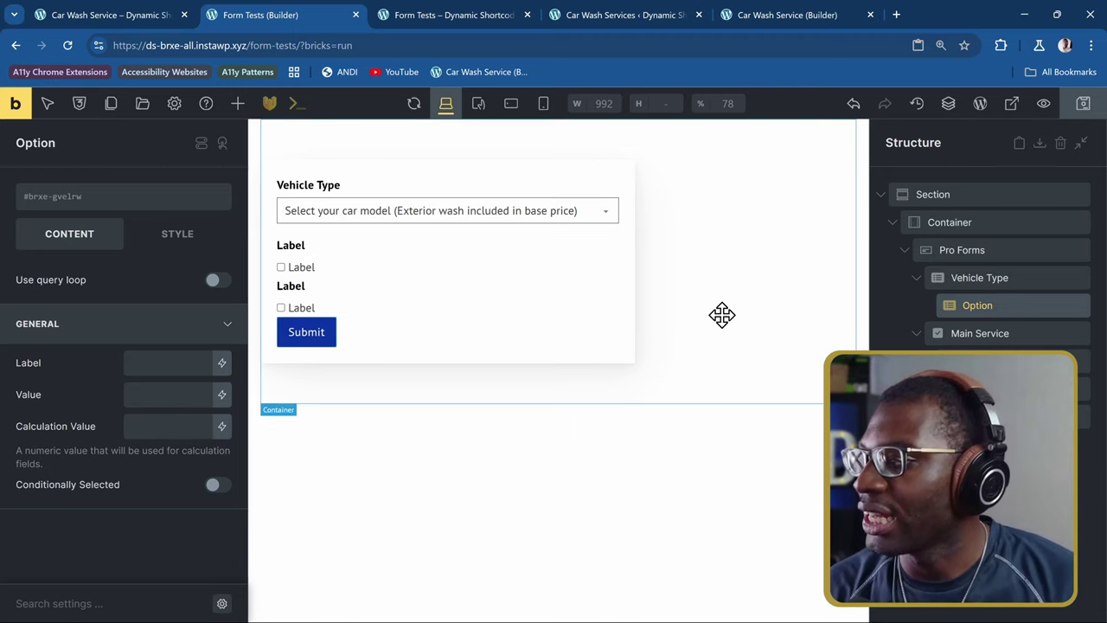
right_click(977, 305)
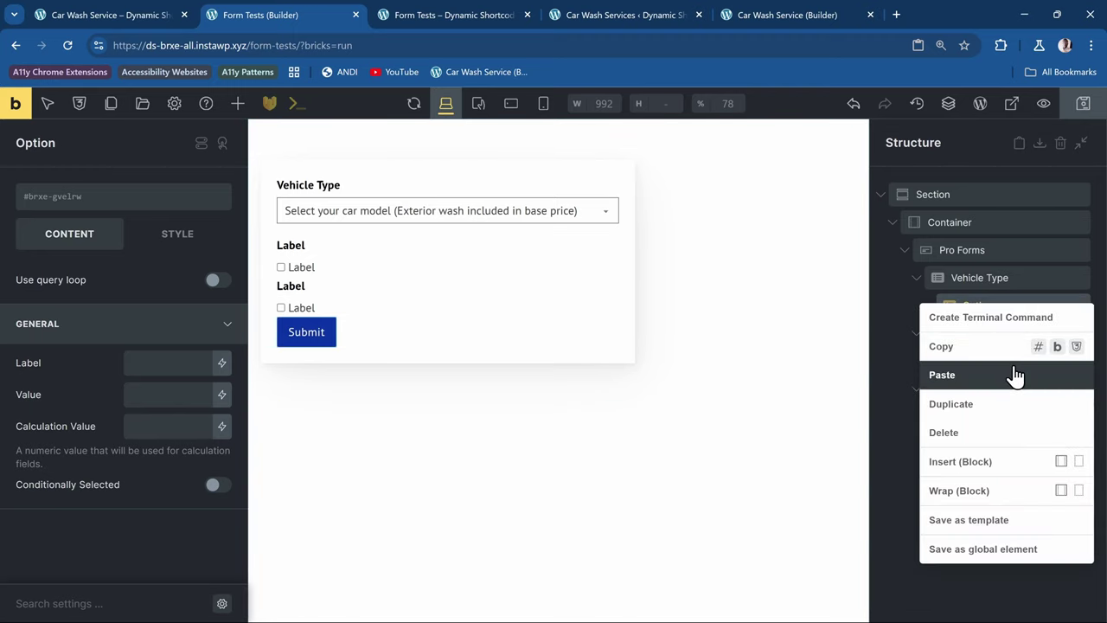
click(993, 420)
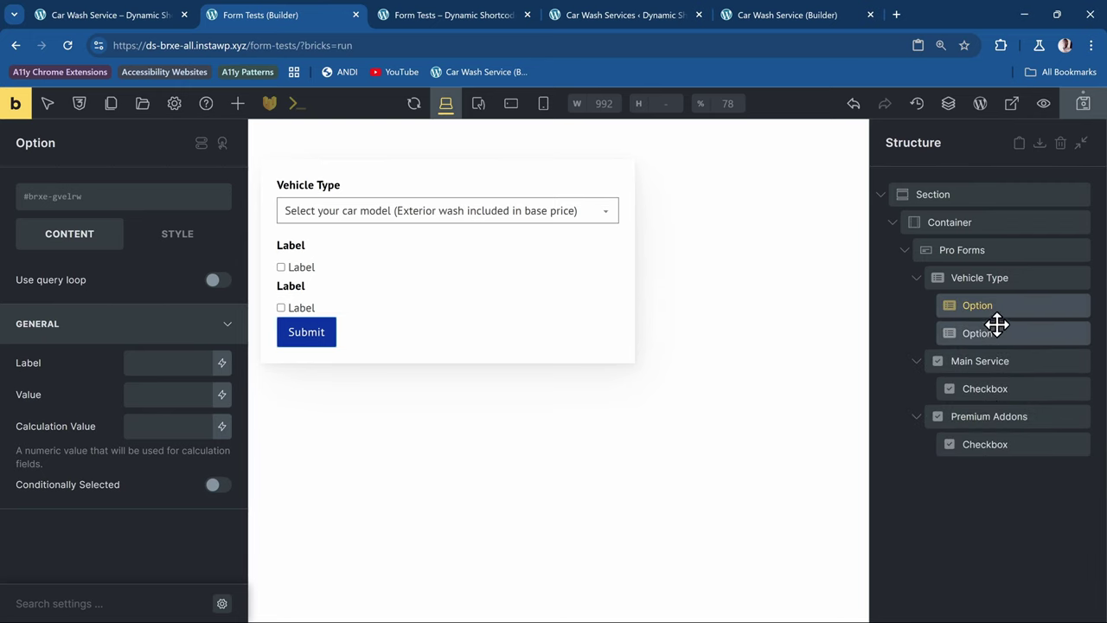
click(453, 215)
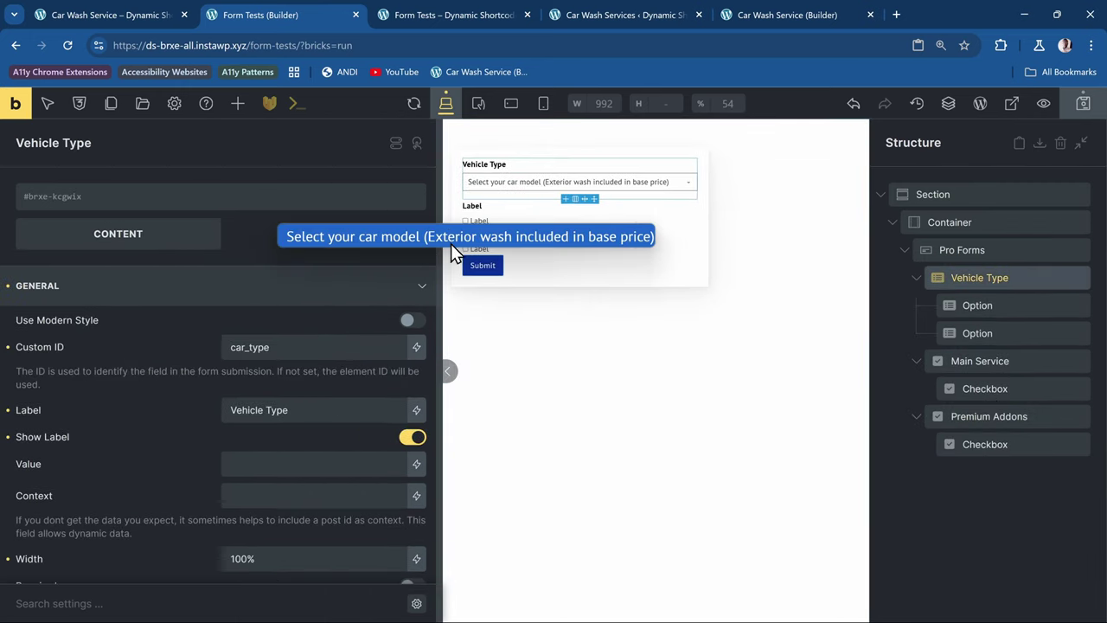
- Set the label of the first Vehicle Type option to "SUV"
click(1001, 305)
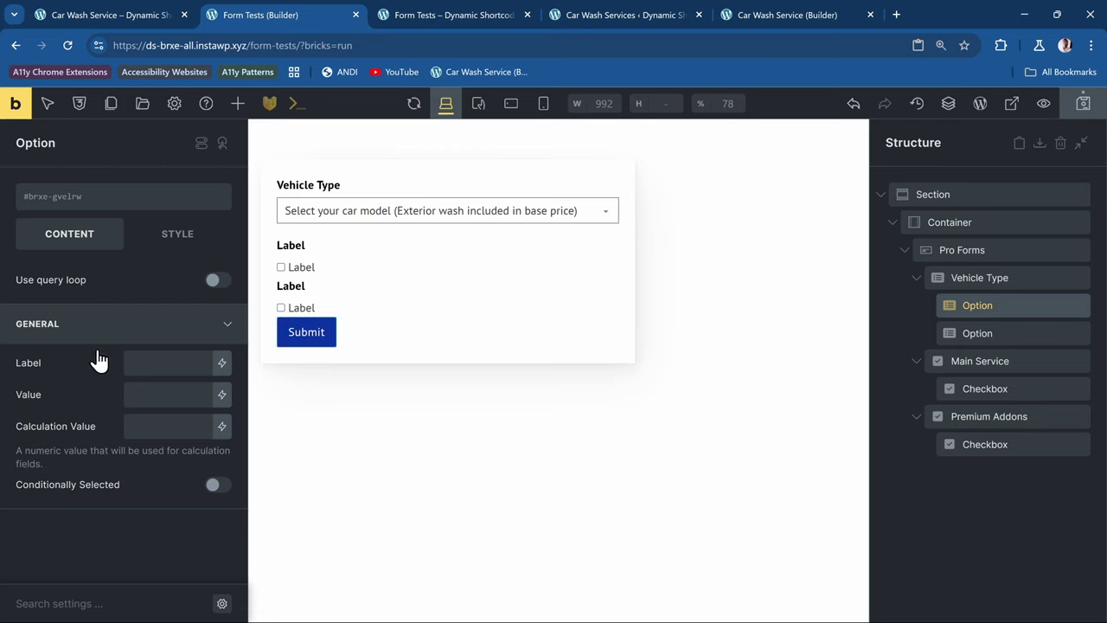
click(181, 366)
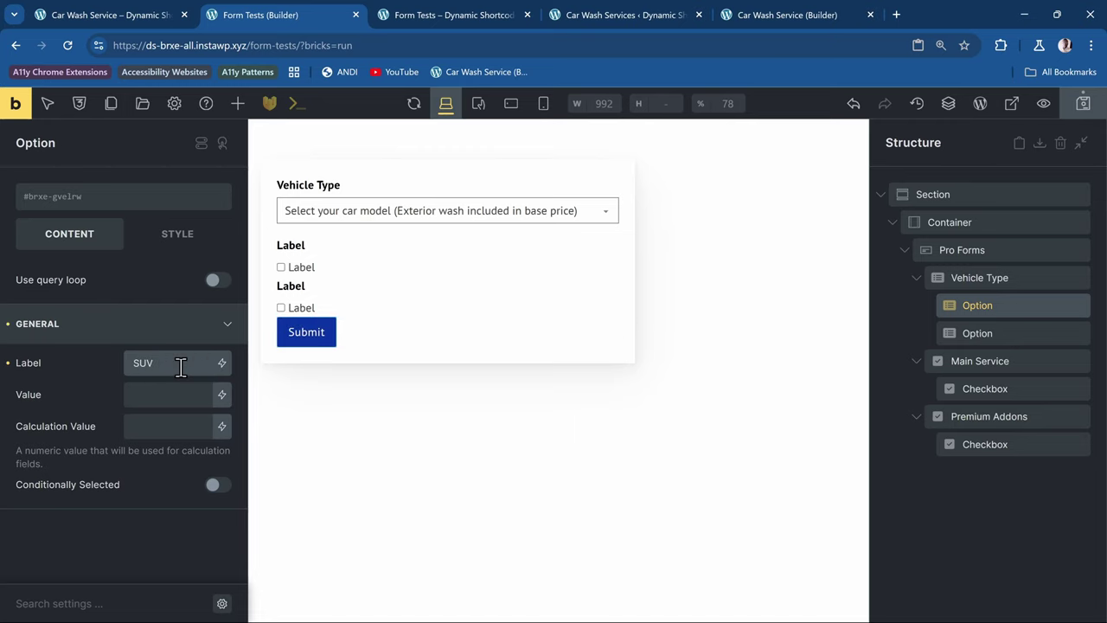
text(SUV)
- Set the label of the second Vehicle Type option to "Truck" and save the page
click(1071, 335)
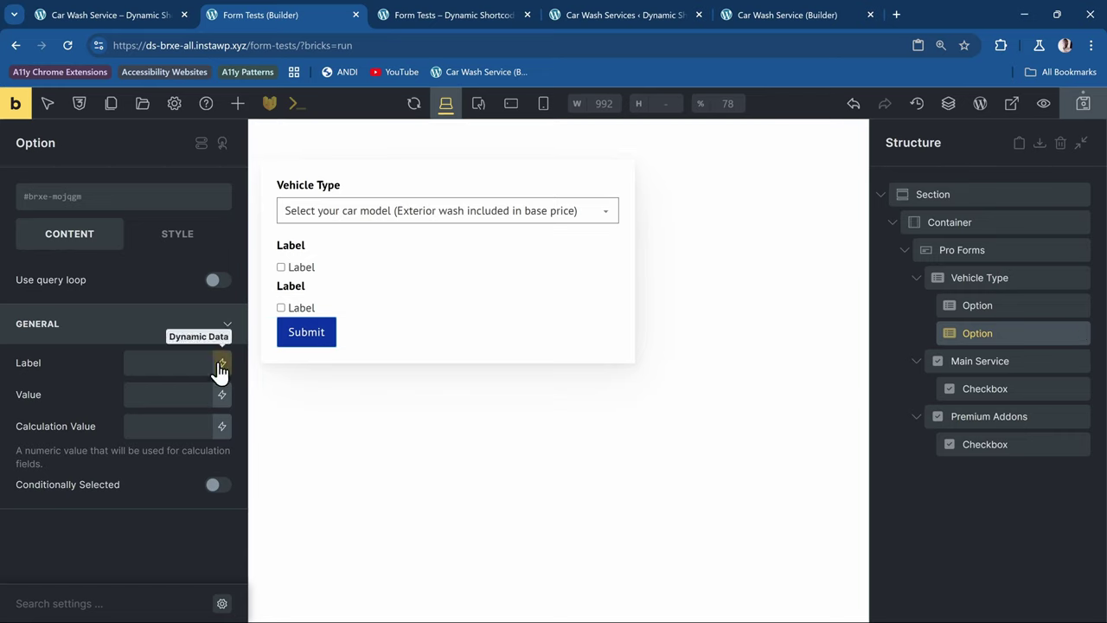
click(161, 370)
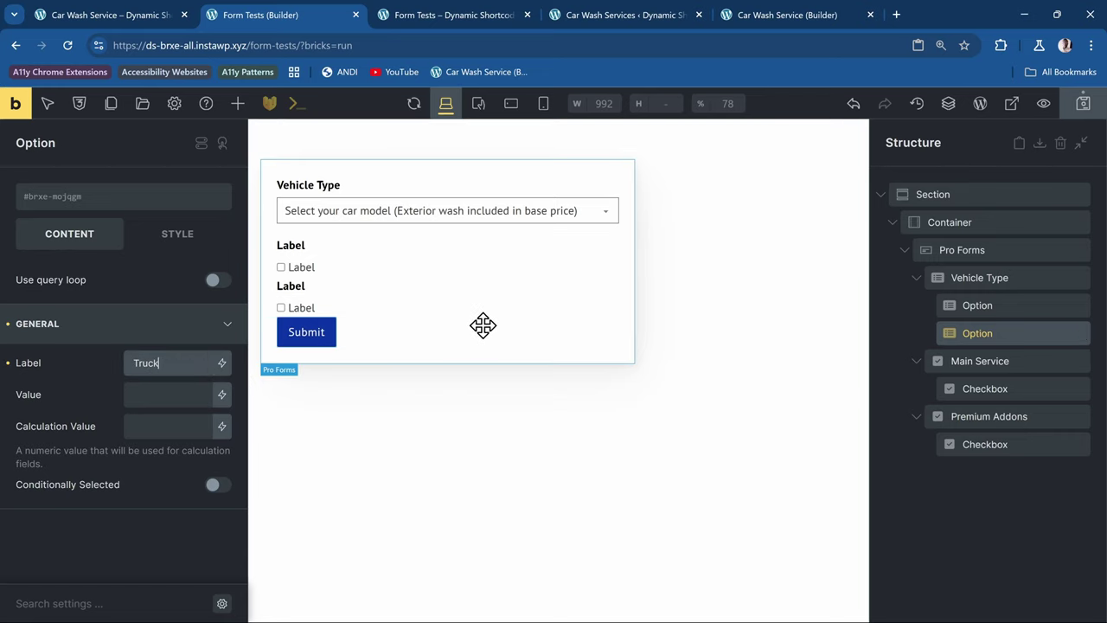
key(ctrl+s)
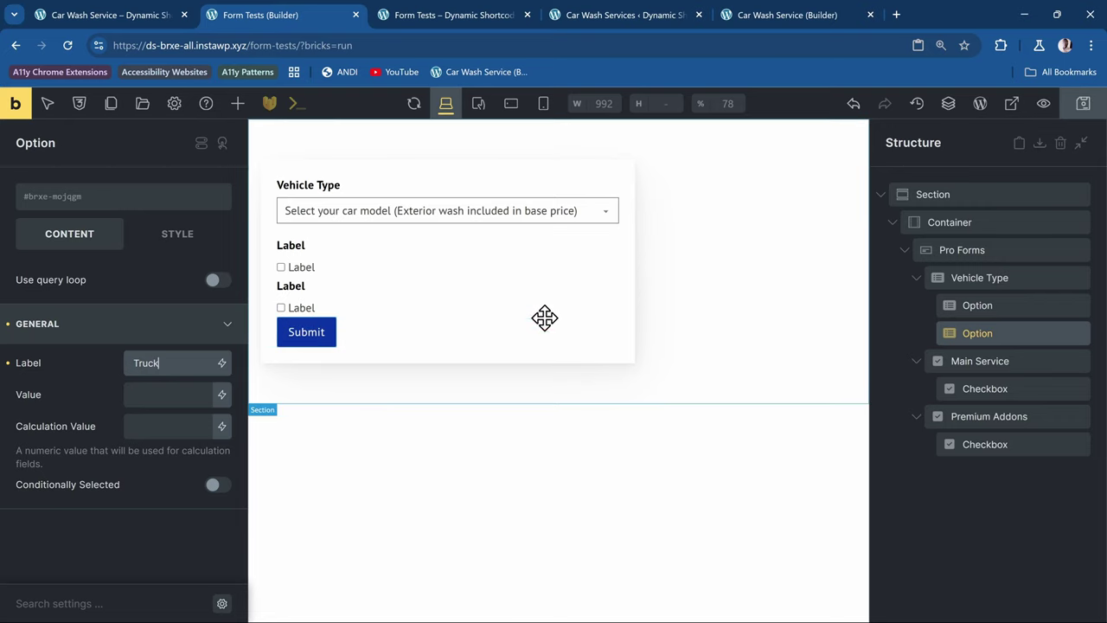
- Reload the Form Tests preview and check the Vehicle Type dropdown for the new options
click(410, 14)
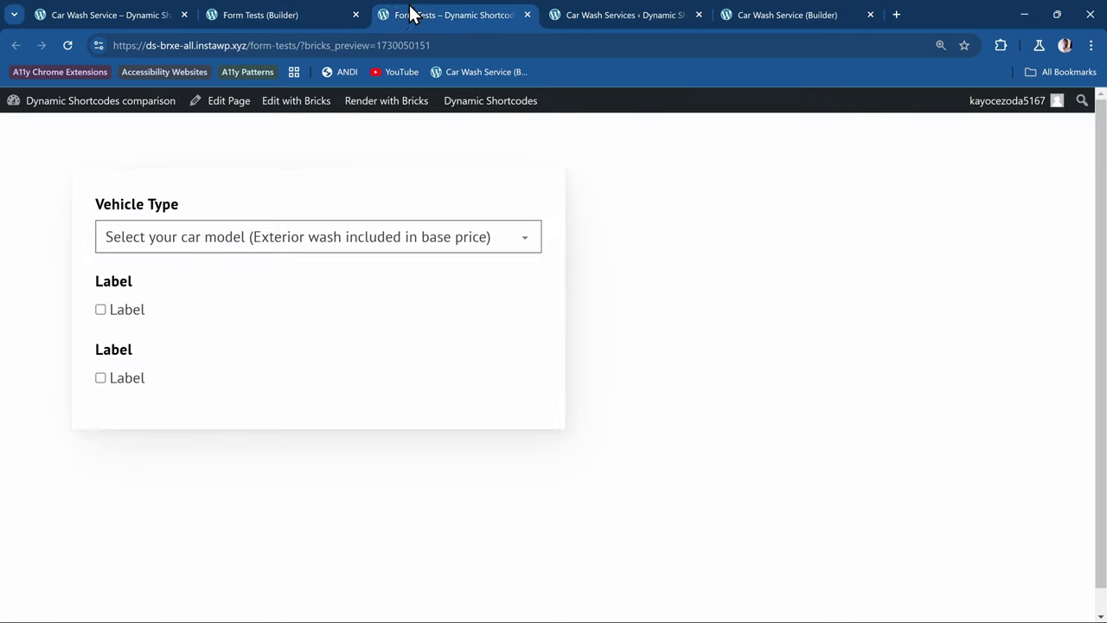
click(72, 47)
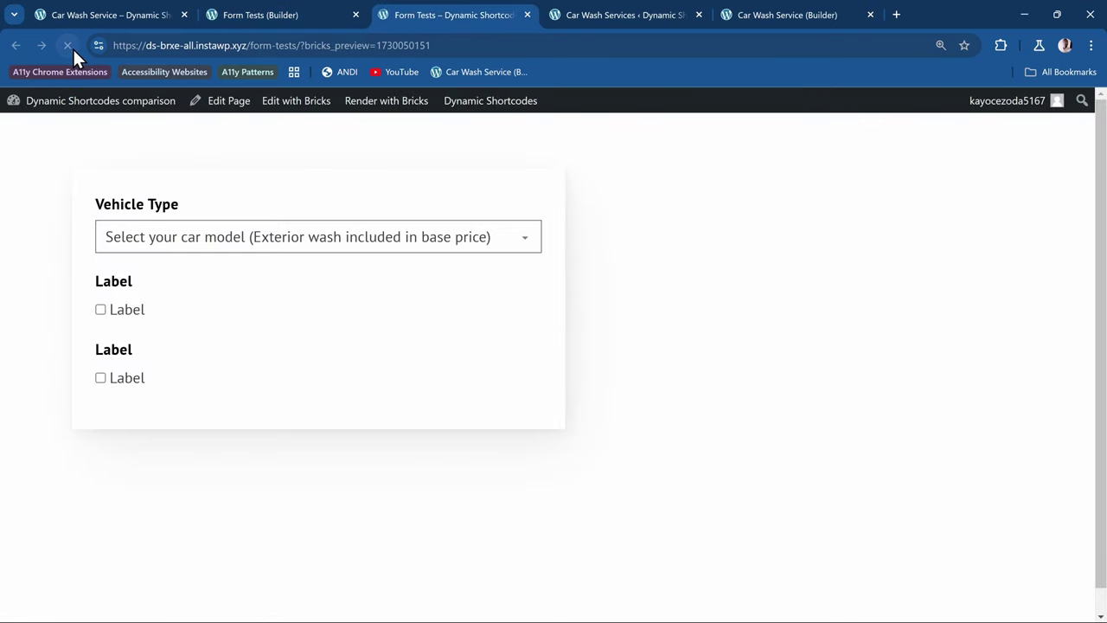
click(245, 229)
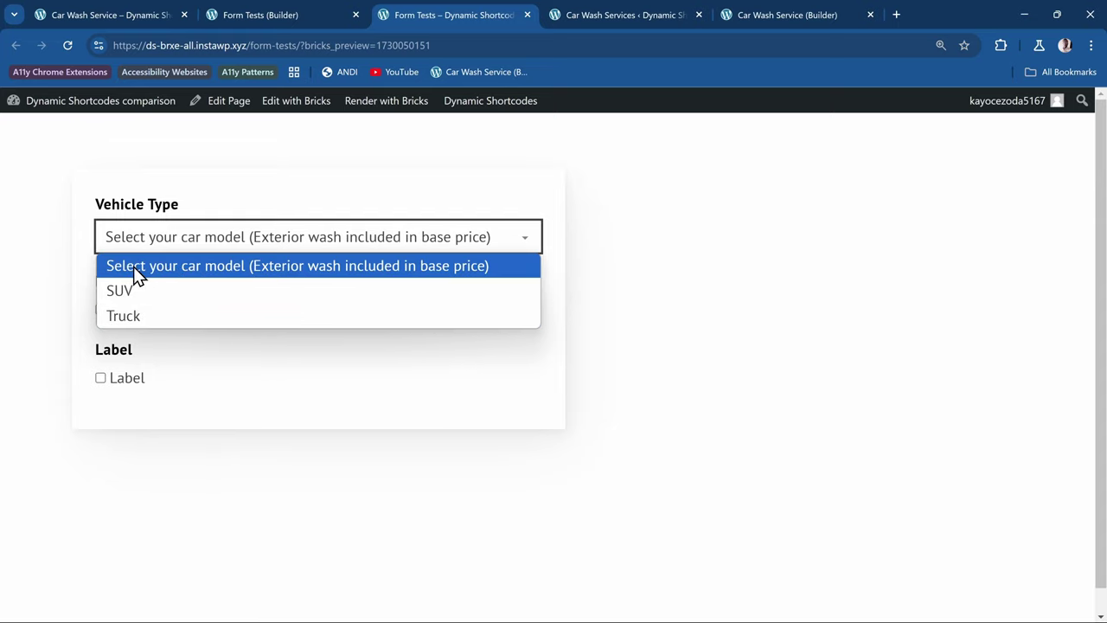
click(181, 266)
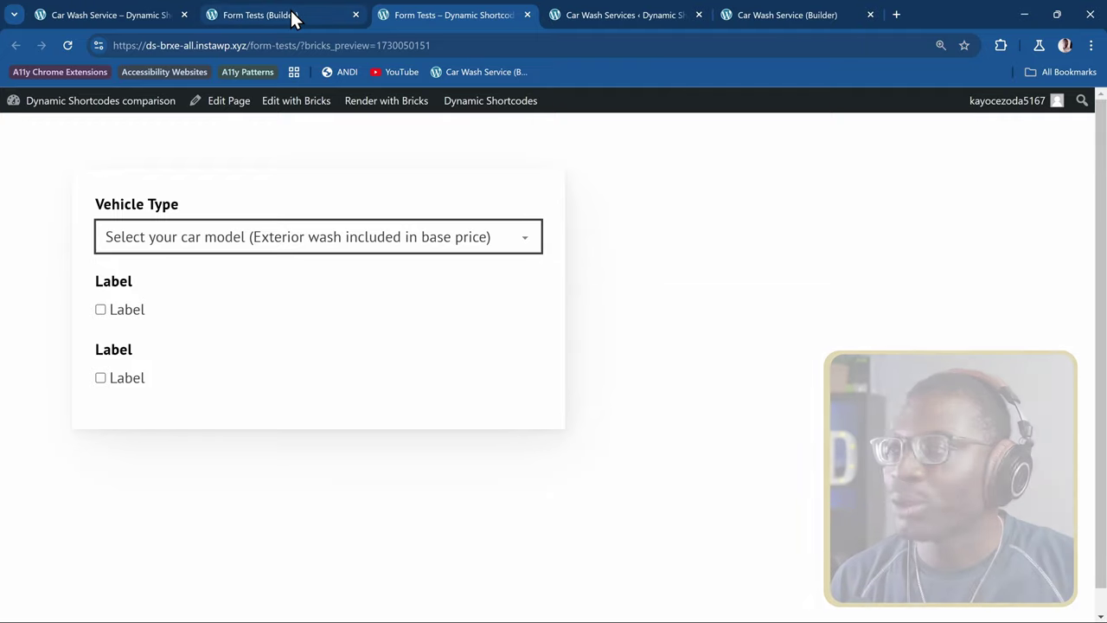
- Delete the Truck option in the Form Tests builder and enable the query loop on the SUV option
click(289, 12)
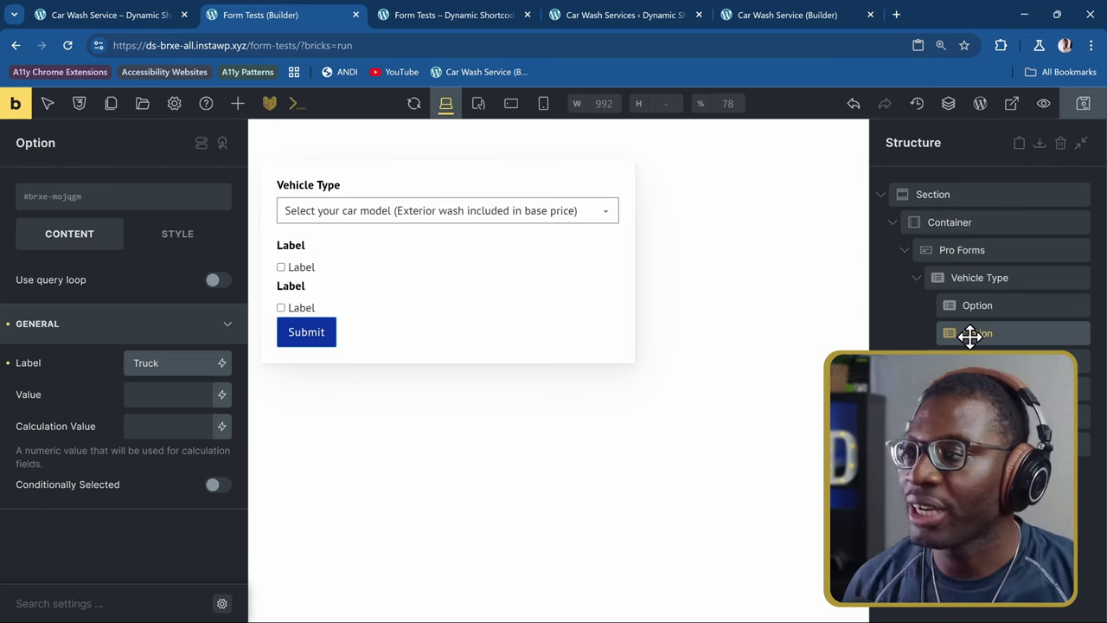
right_click(980, 333)
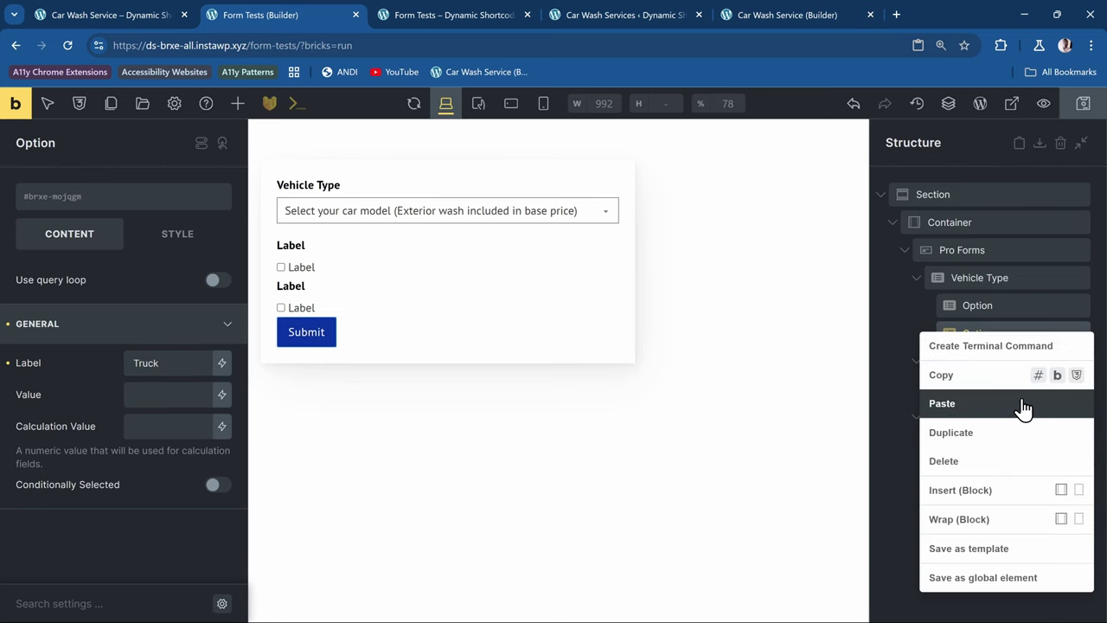
click(973, 459)
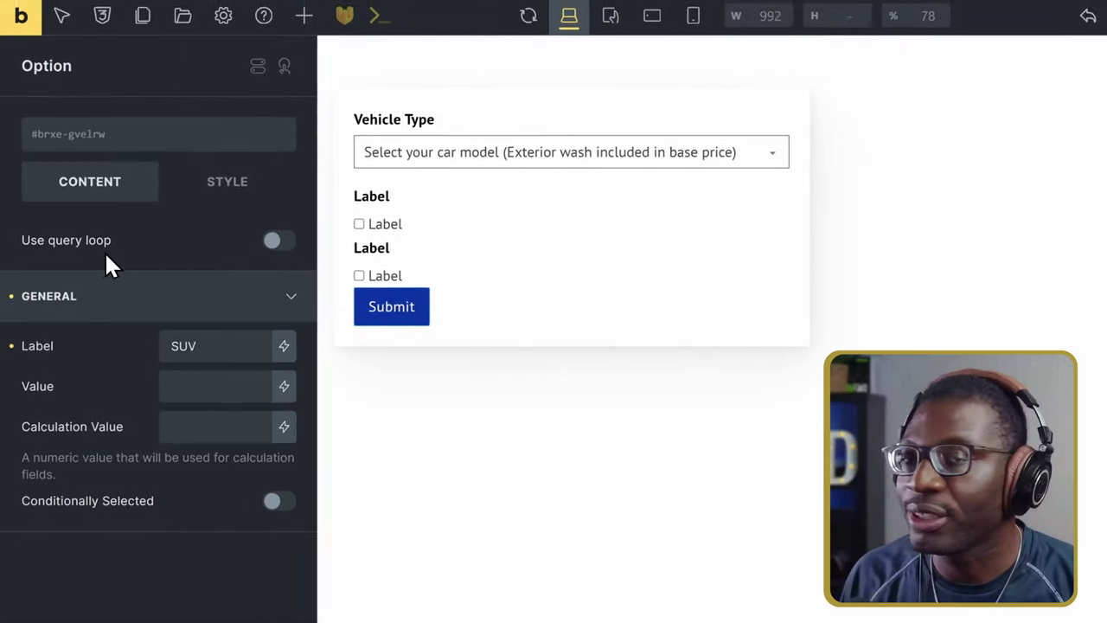
click(281, 242)
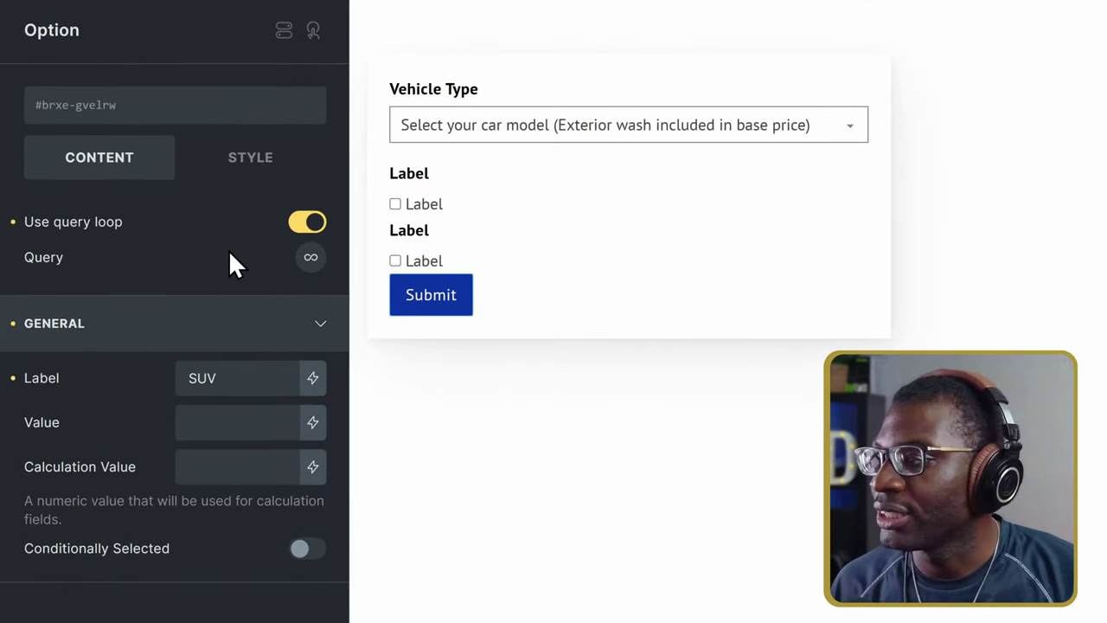
- Set the Vehicle Type option's query loop type to "[Car-wash-services] - services vehicle-type"
click(310, 260)
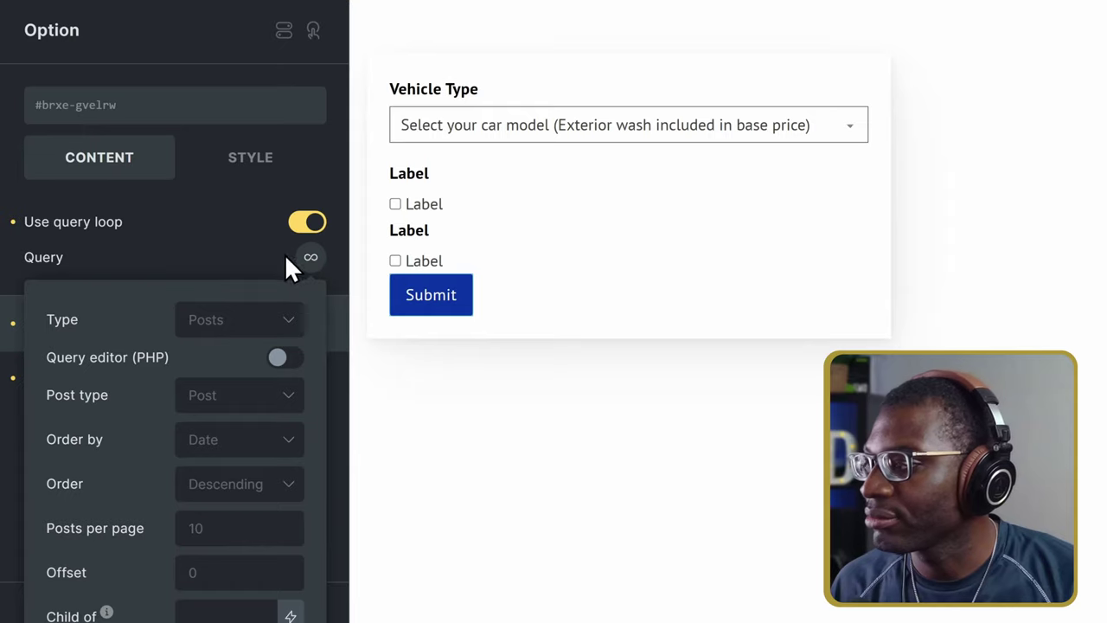
click(258, 319)
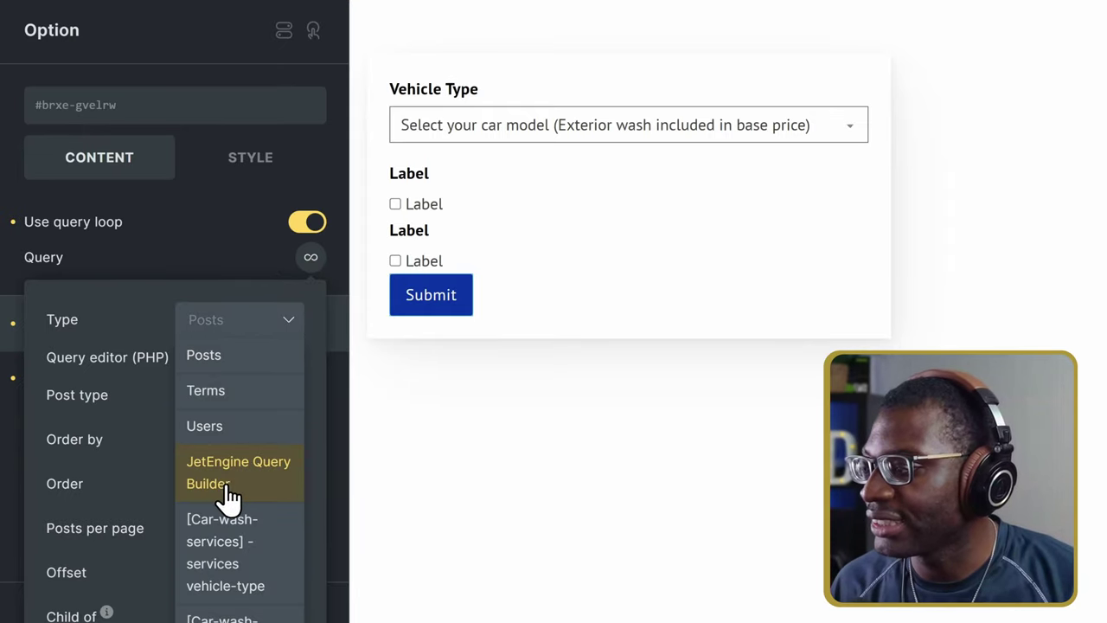
scroll(258, 536, down, 5)
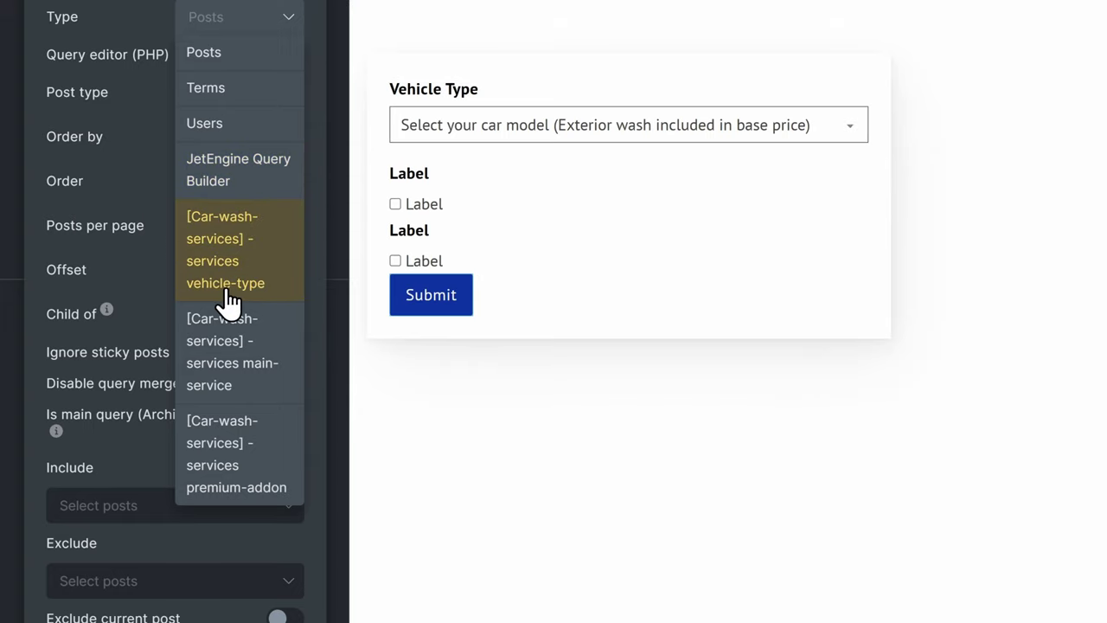
click(237, 262)
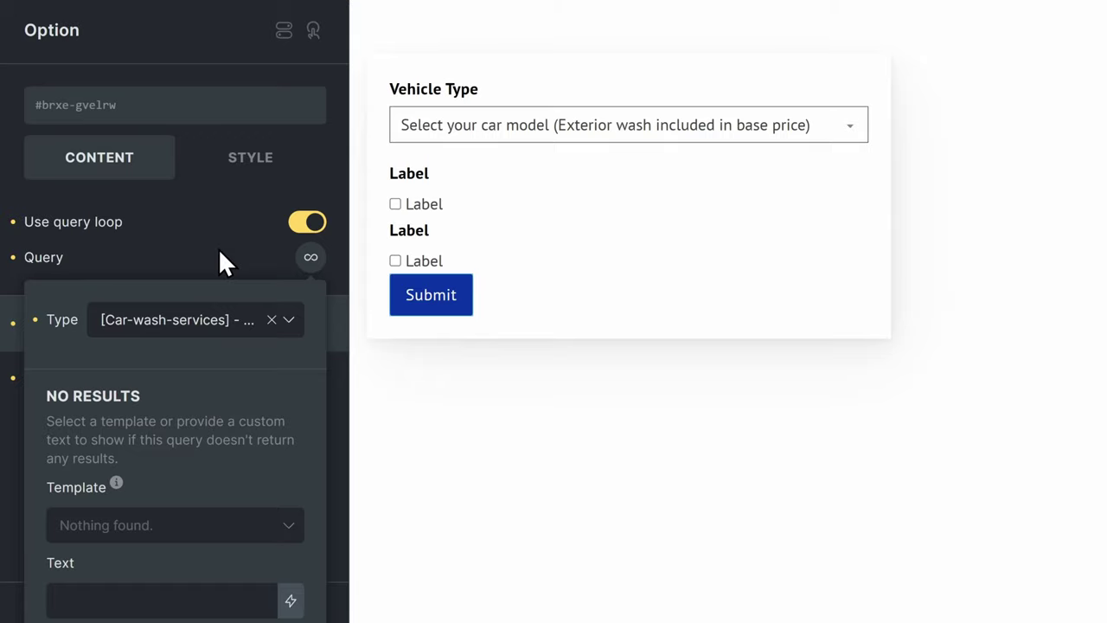
click(308, 249)
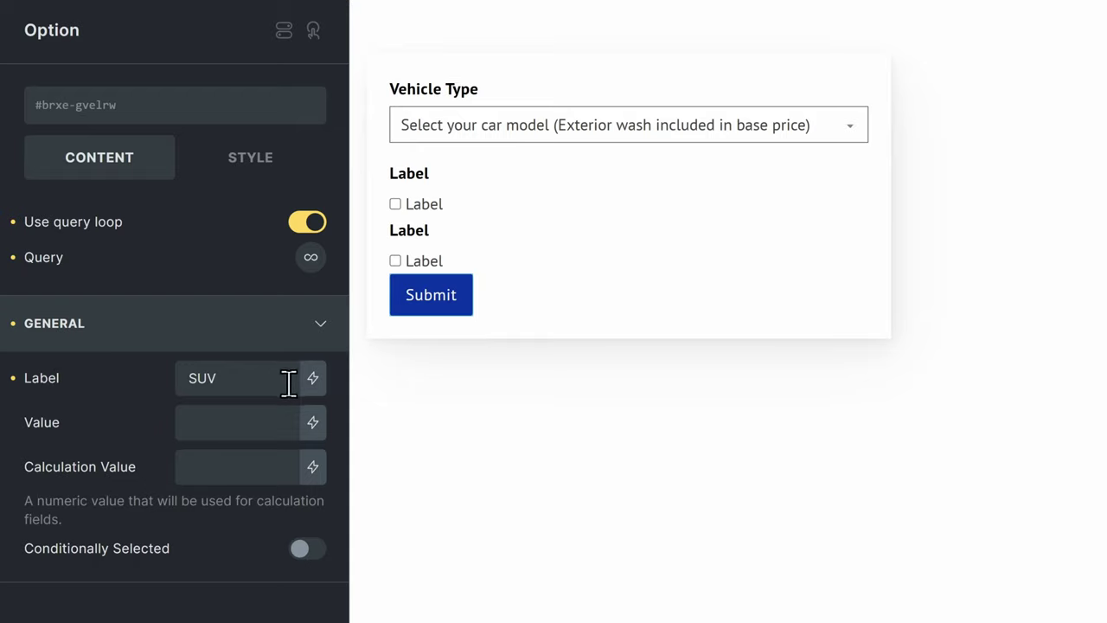
- Replace the option's SUV label with the dynamic tag "[Car-wash-services] - services vehicle-type car-model"
click(255, 378)
double_click(254, 378)
key(BackSpace)
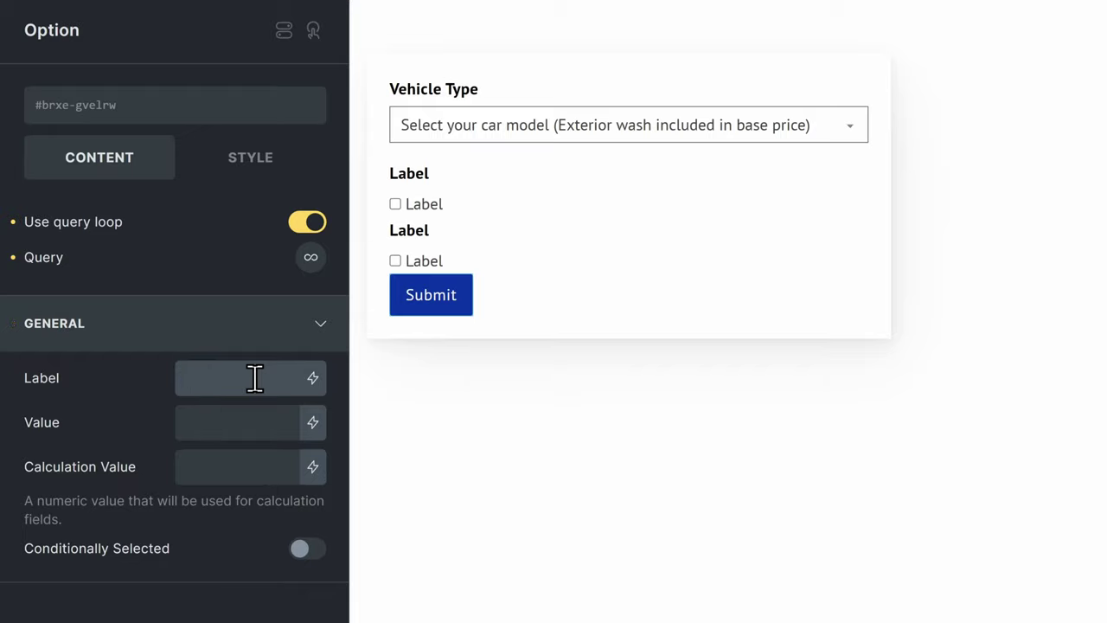
click(315, 386)
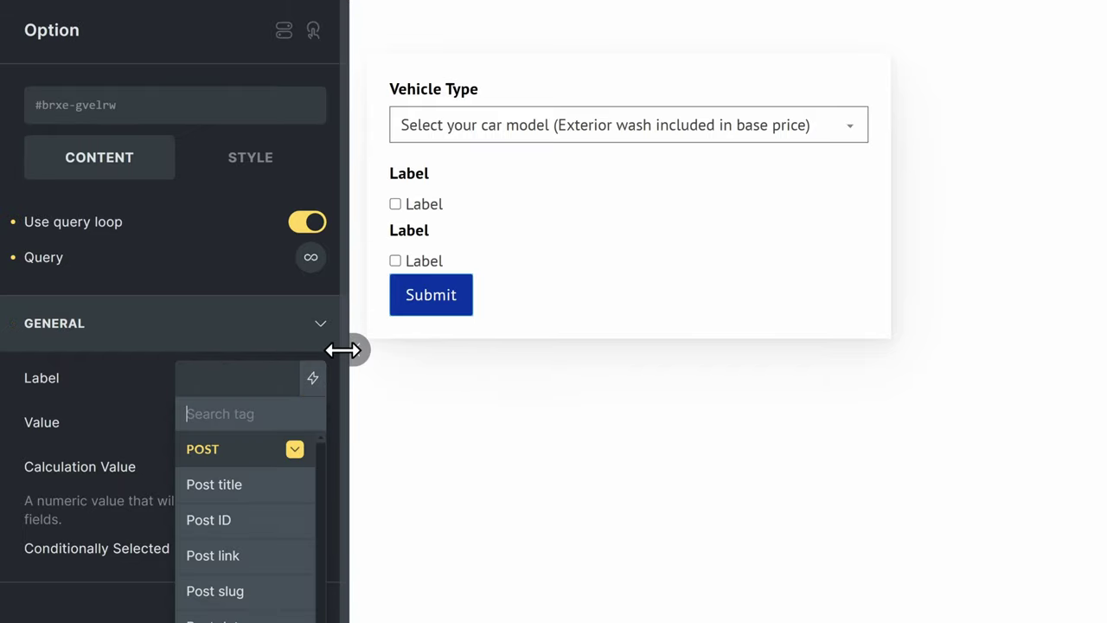
text(car)
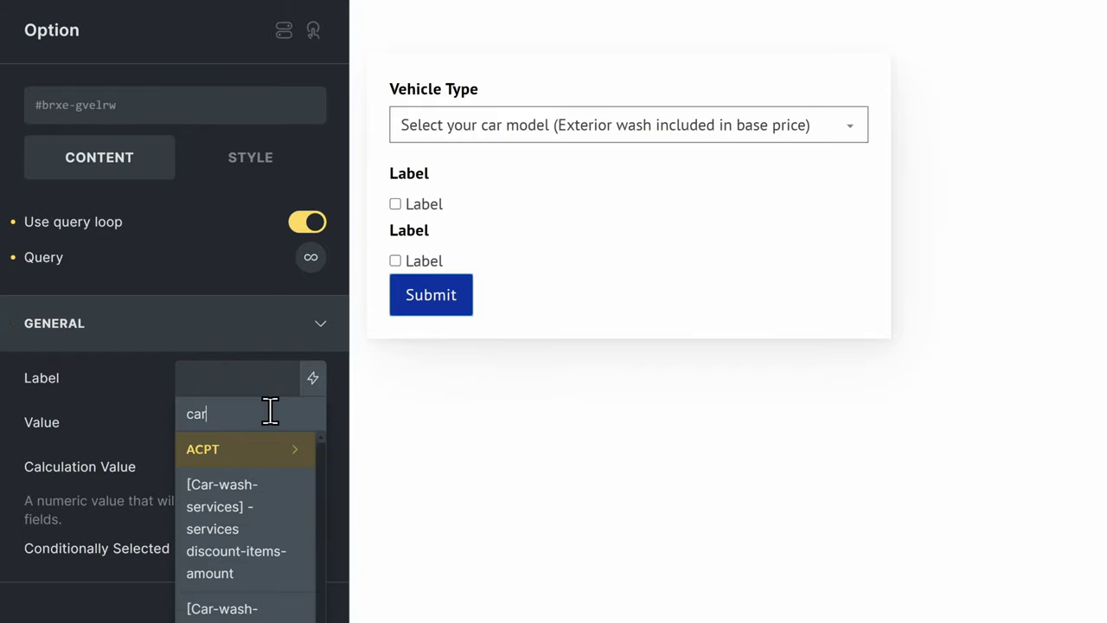
text( me)
key(BackSpace)
key(BackSpace)
key(BackSpace)
key(BackSpace)
key(BackSpace)
key(BackSpace)
text(model)
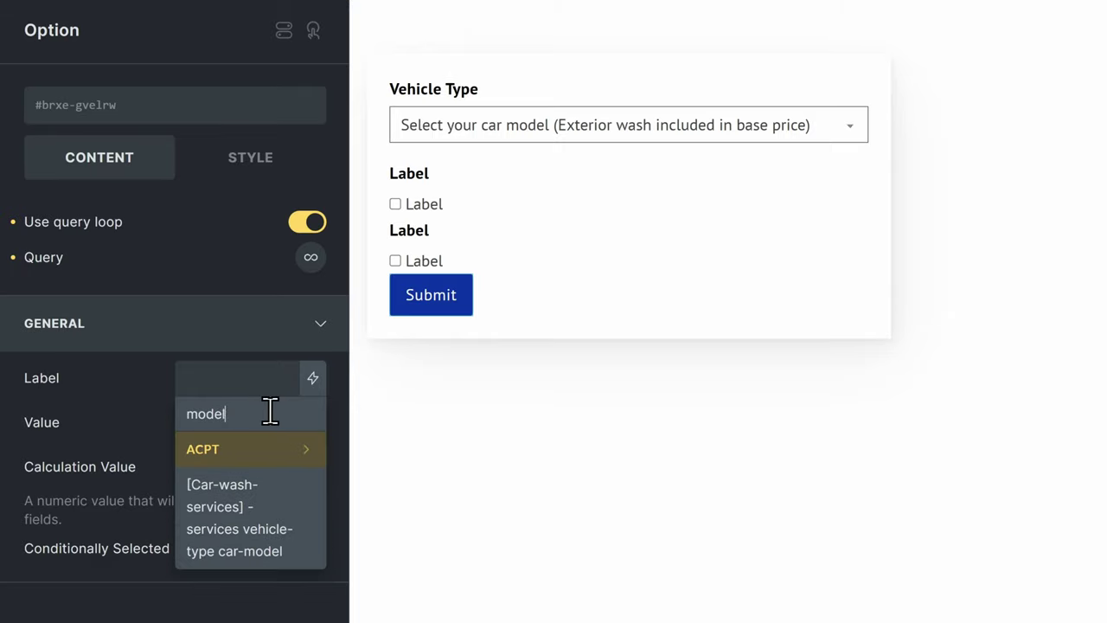
click(269, 517)
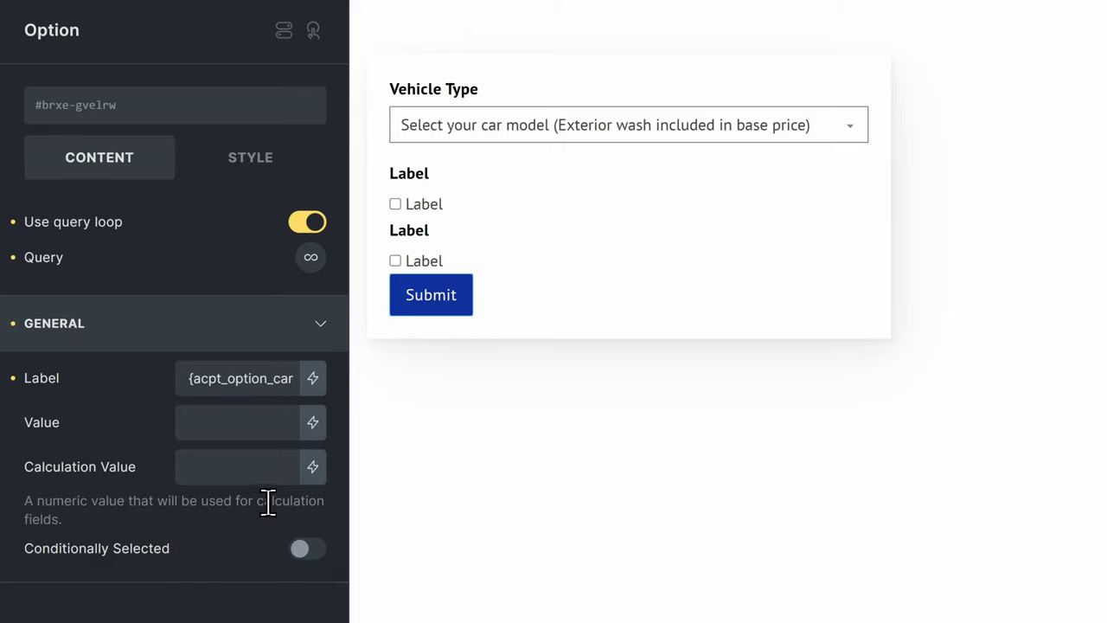
- Check the Vehicle Type repeater on the Car Wash Services page and set the option's Value to the vehicle-type base-price dynamic tag
click(235, 416)
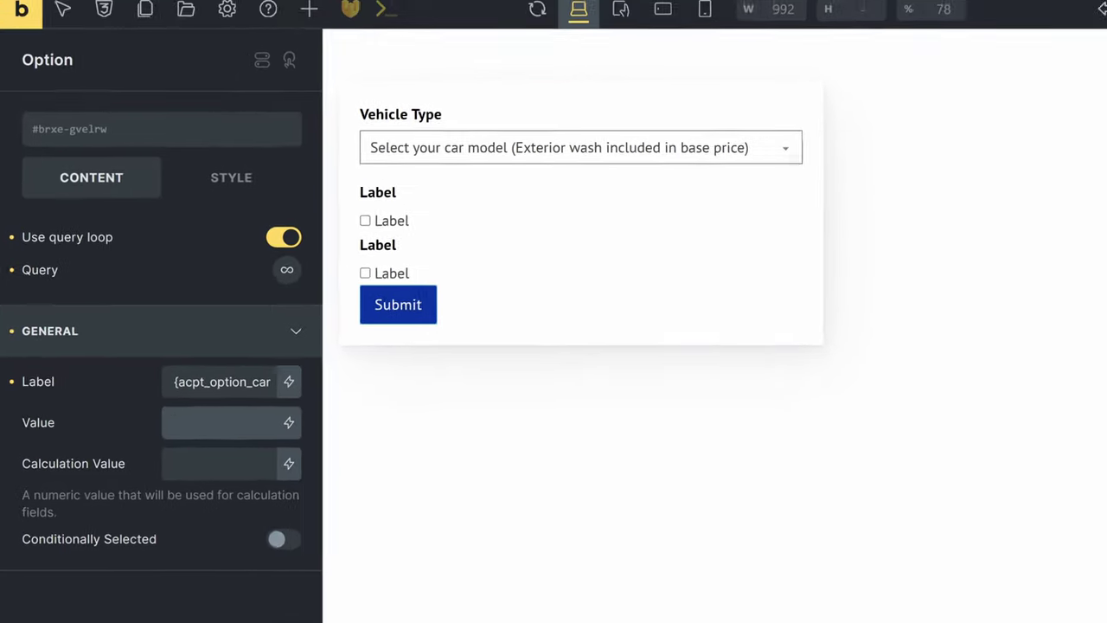
click(427, 9)
click(636, 13)
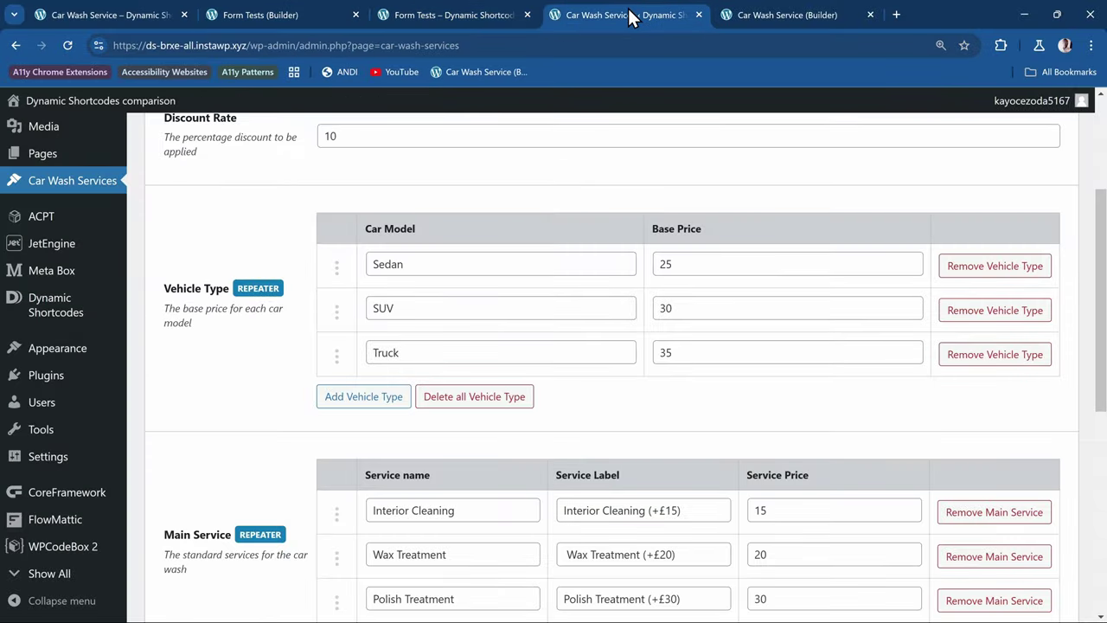
click(275, 15)
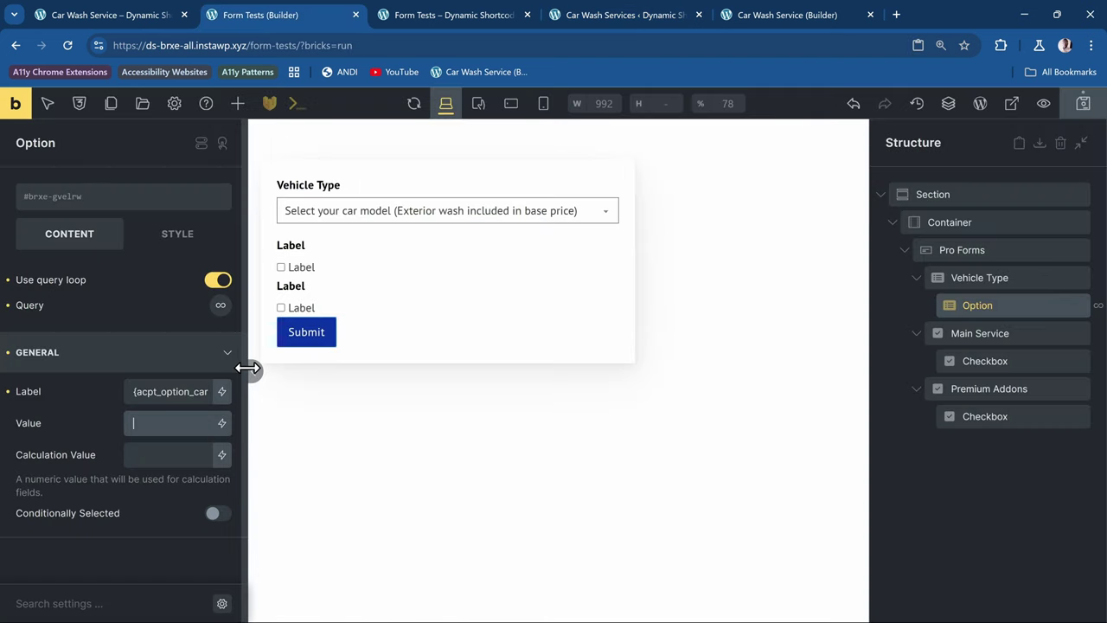
click(221, 422)
text(base)
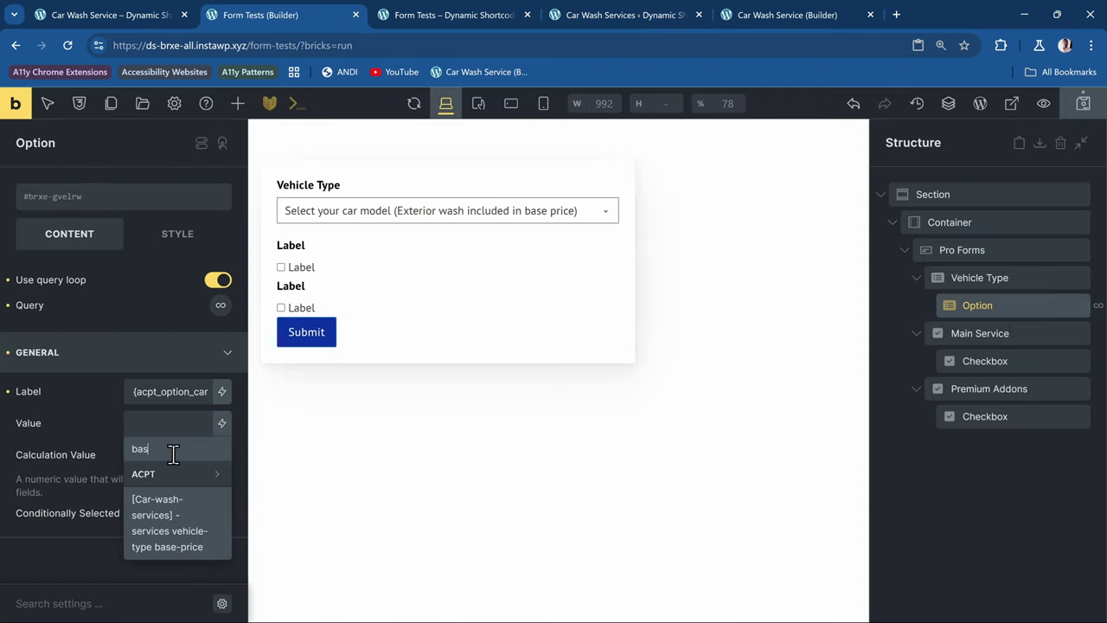
click(178, 527)
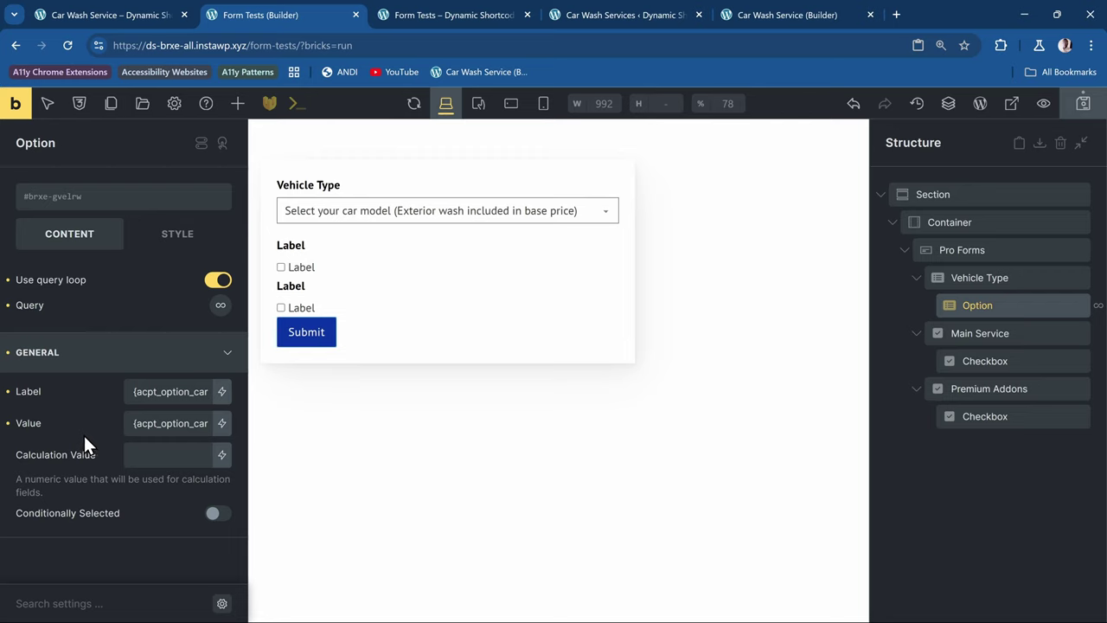
- Copy the base-price tag from the option's Value into its Calculation Value
triple_click(154, 423)
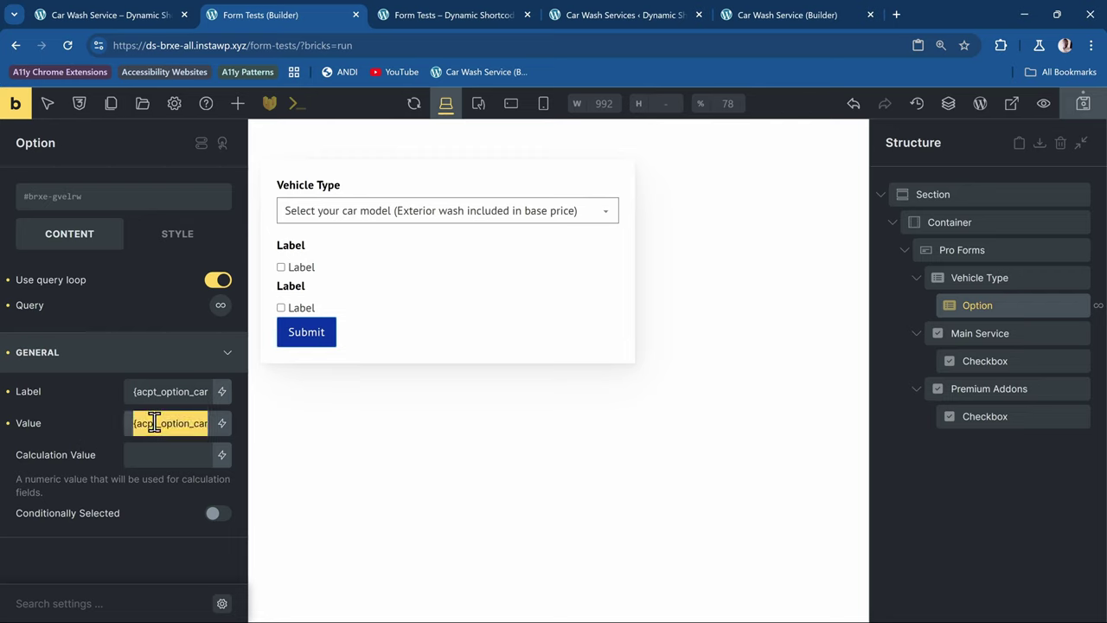
click(174, 454)
key(ctrl+v)
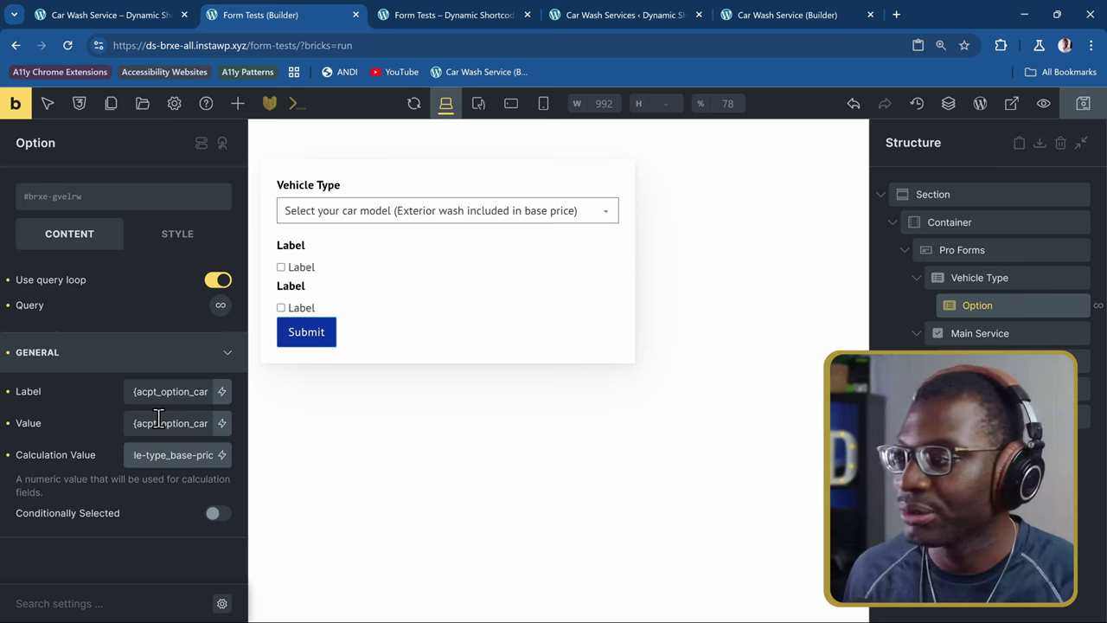
- Replace the option's Value with the car-model tag copied from its Label and save the page
triple_click(172, 391)
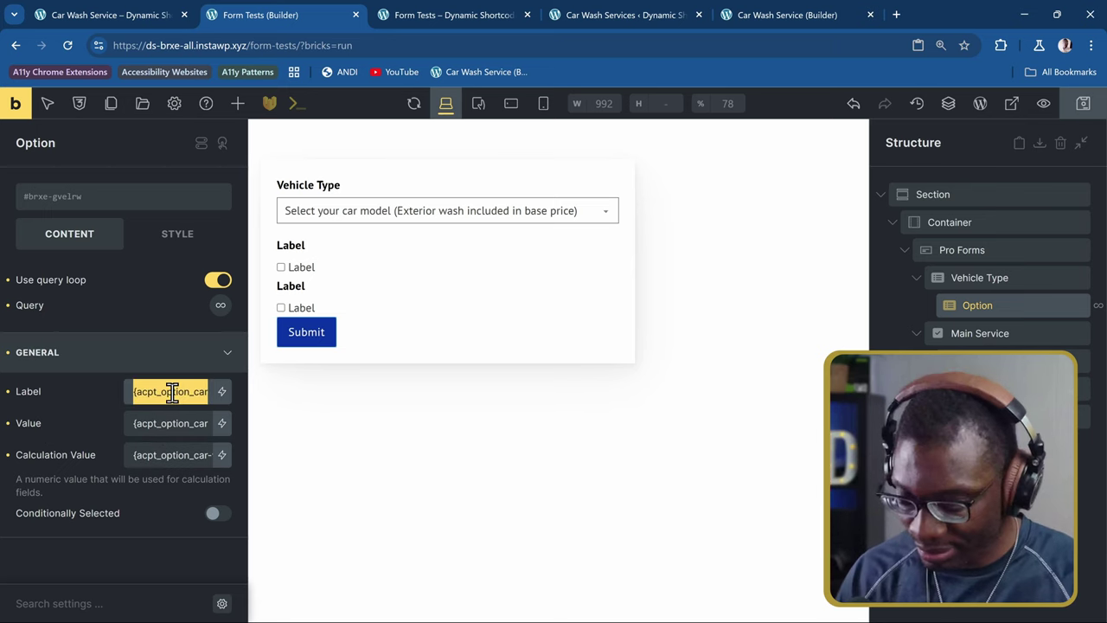
triple_click(160, 417)
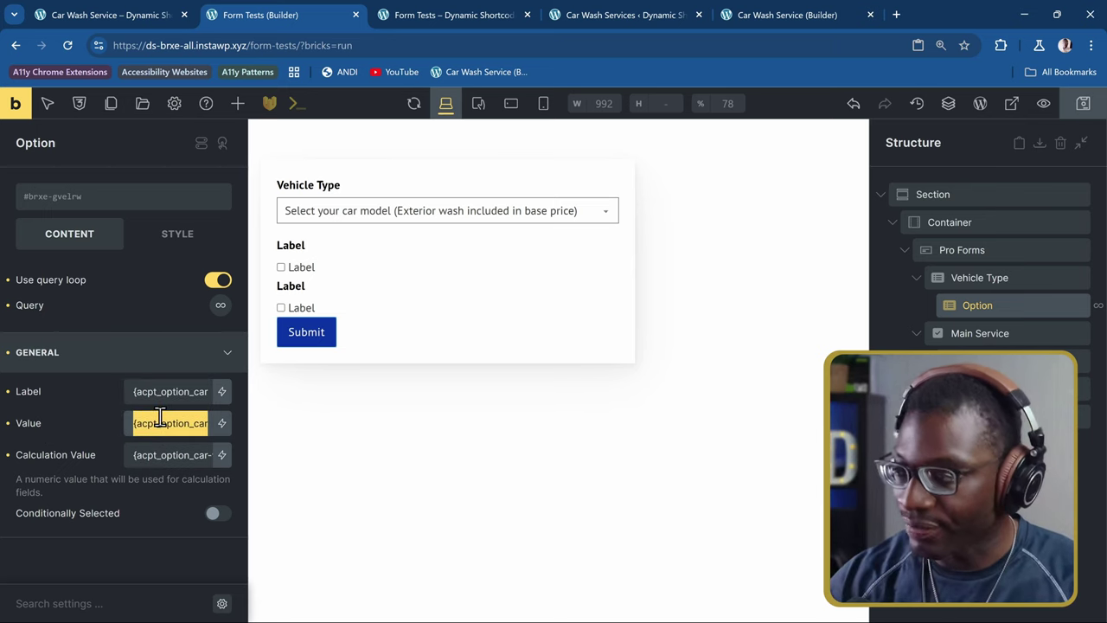
key(End)
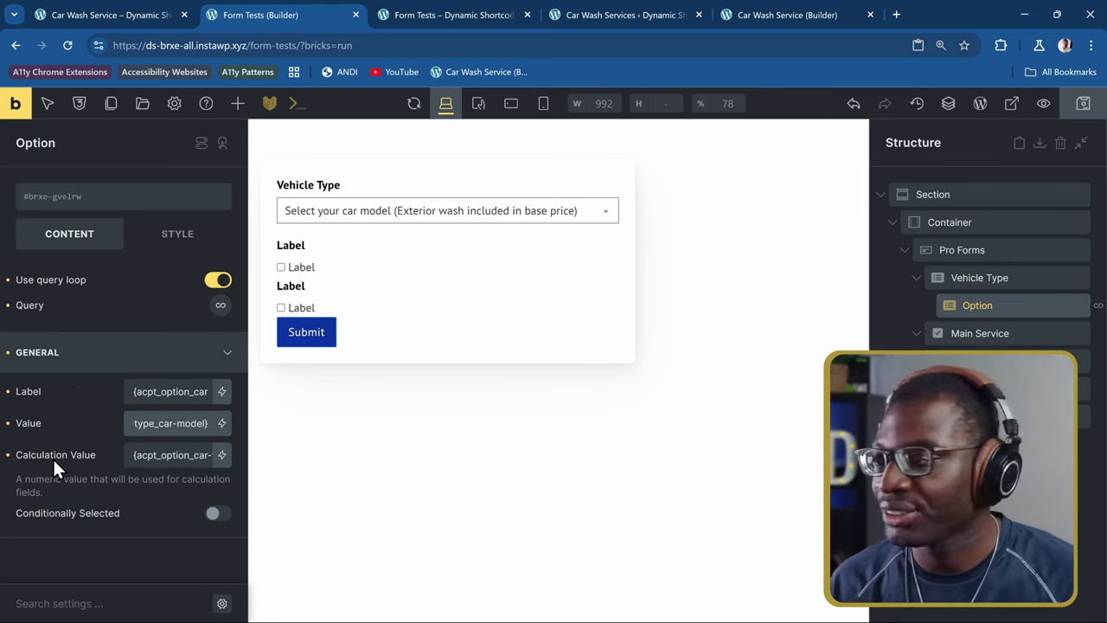
click(167, 460)
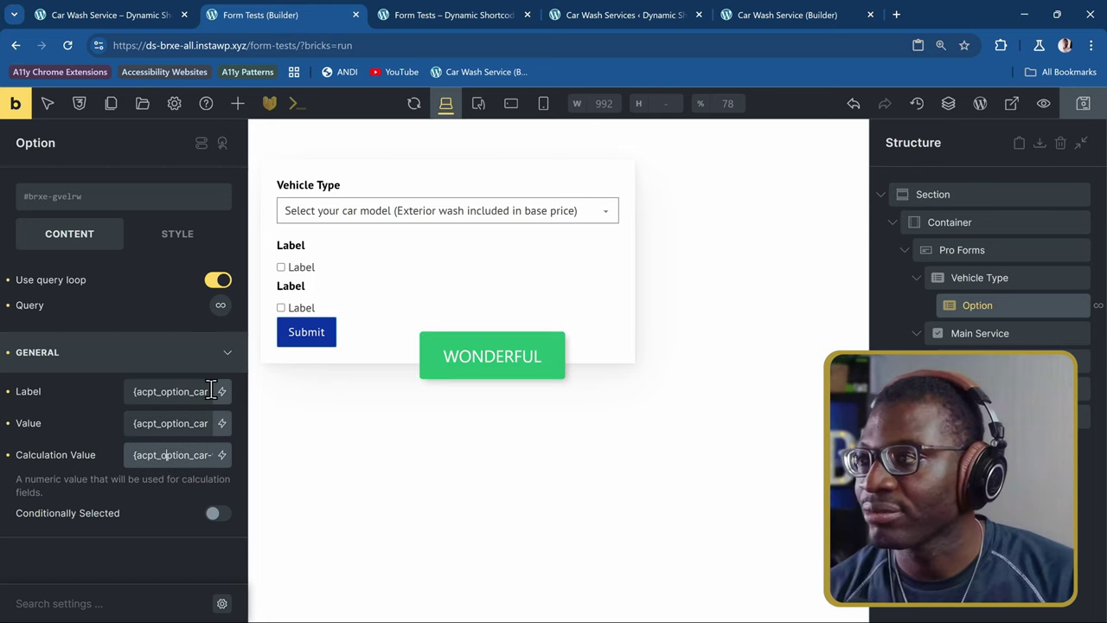
- Reload the Form Tests preview and check the looped options in the Vehicle Type dropdown
click(419, 19)
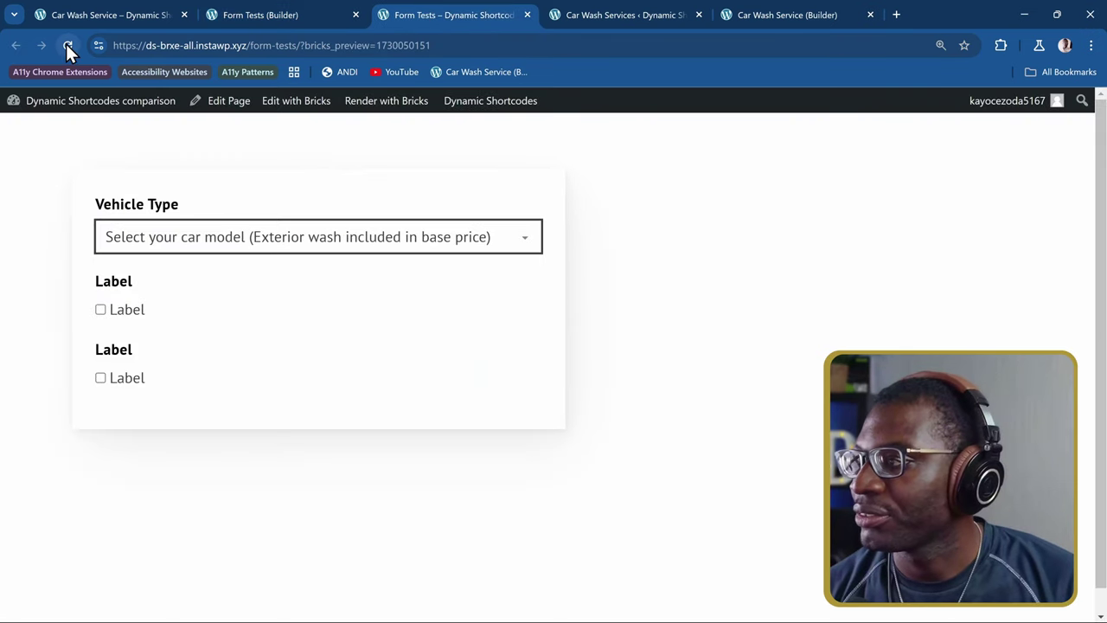
click(68, 45)
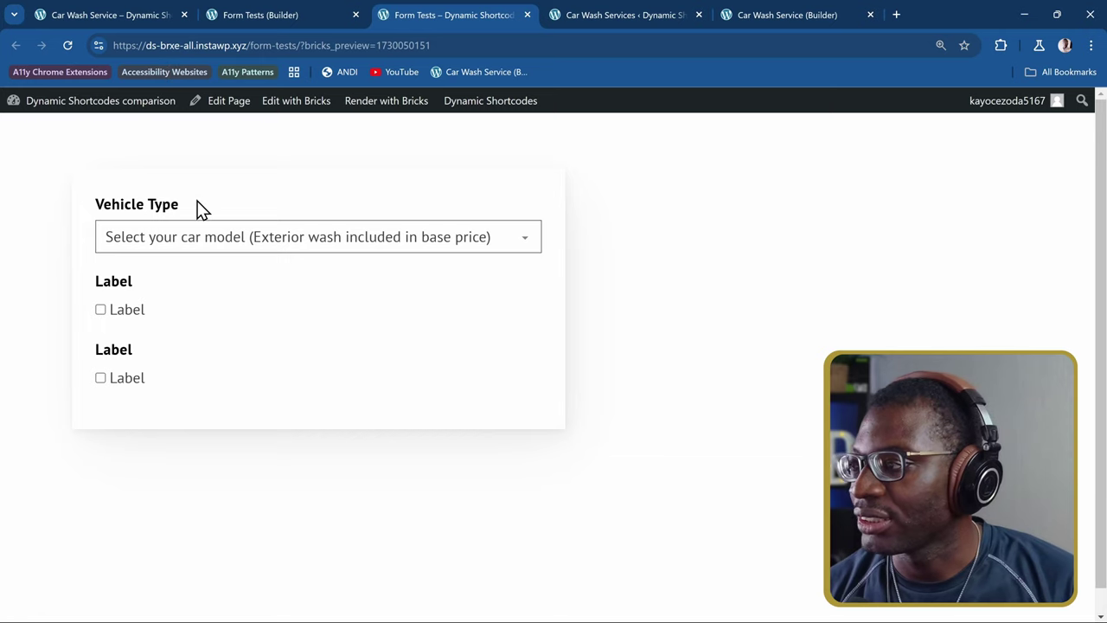
click(177, 241)
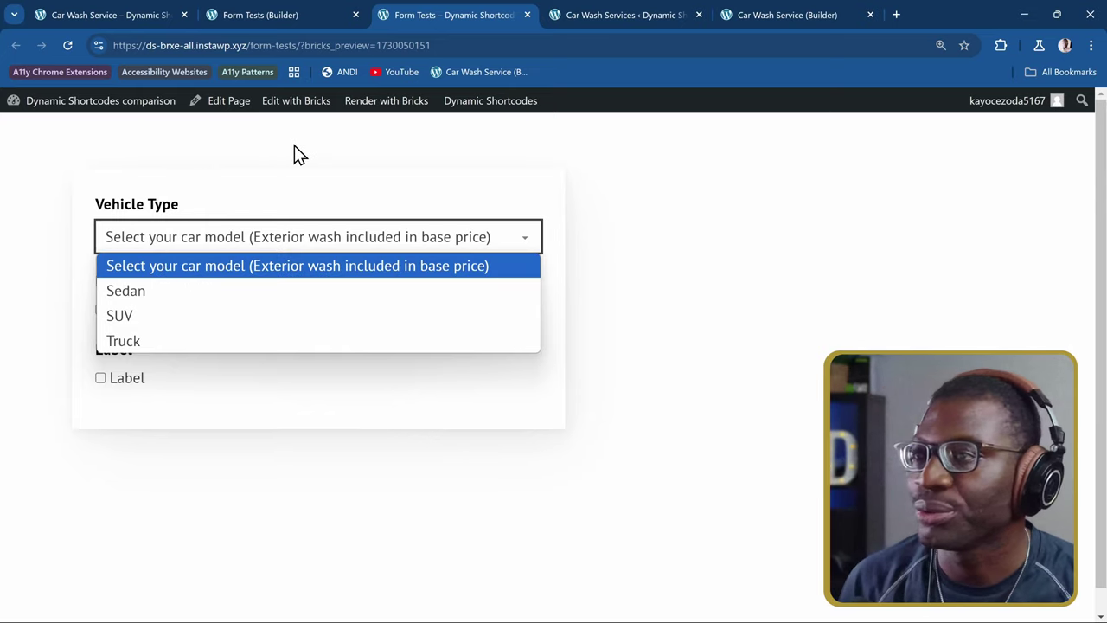
click(321, 214)
- Examine how the finished Car Wash Service page words its Vehicle Type dropdown options
click(116, 14)
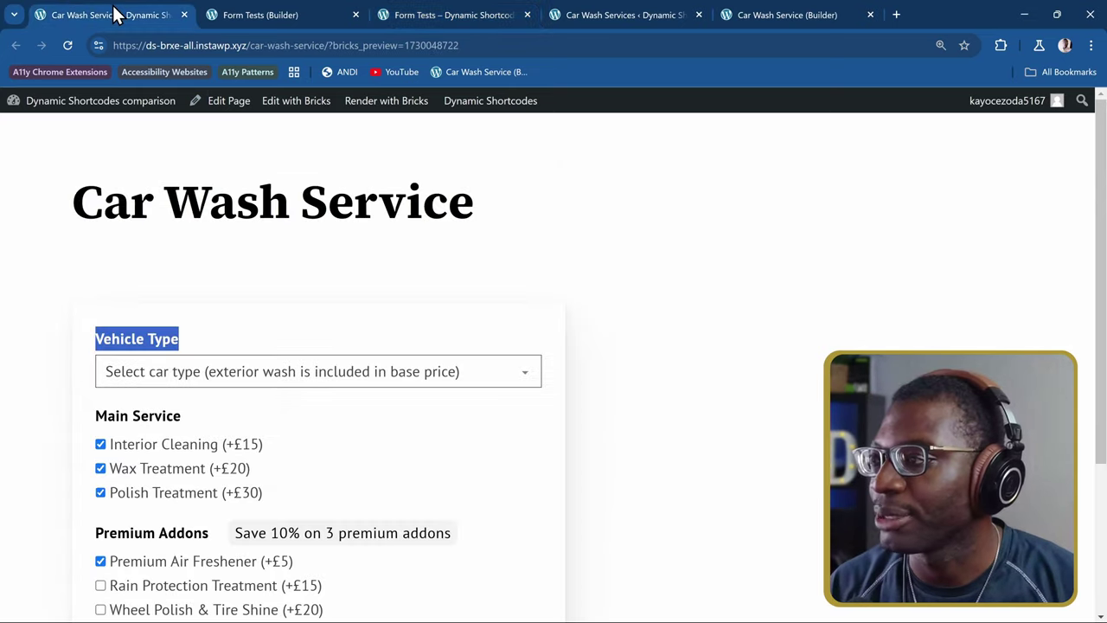
click(333, 304)
click(242, 378)
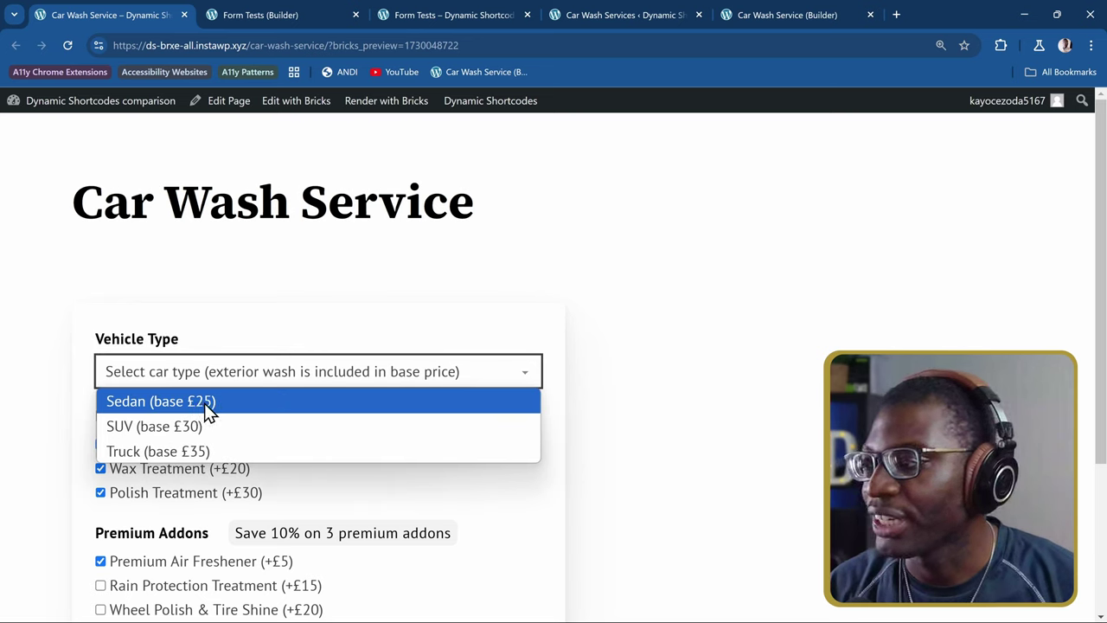
- In the Form Tests builder, append " (base £", the copied base-price tag and ")" to the option's Label, and save the page
click(287, 14)
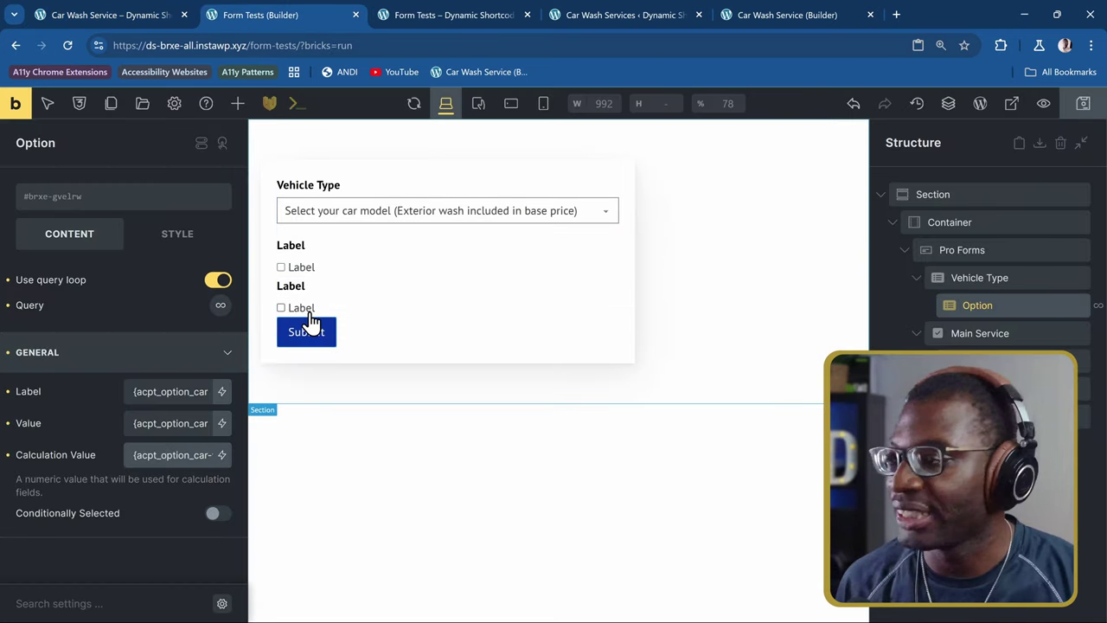
triple_click(170, 457)
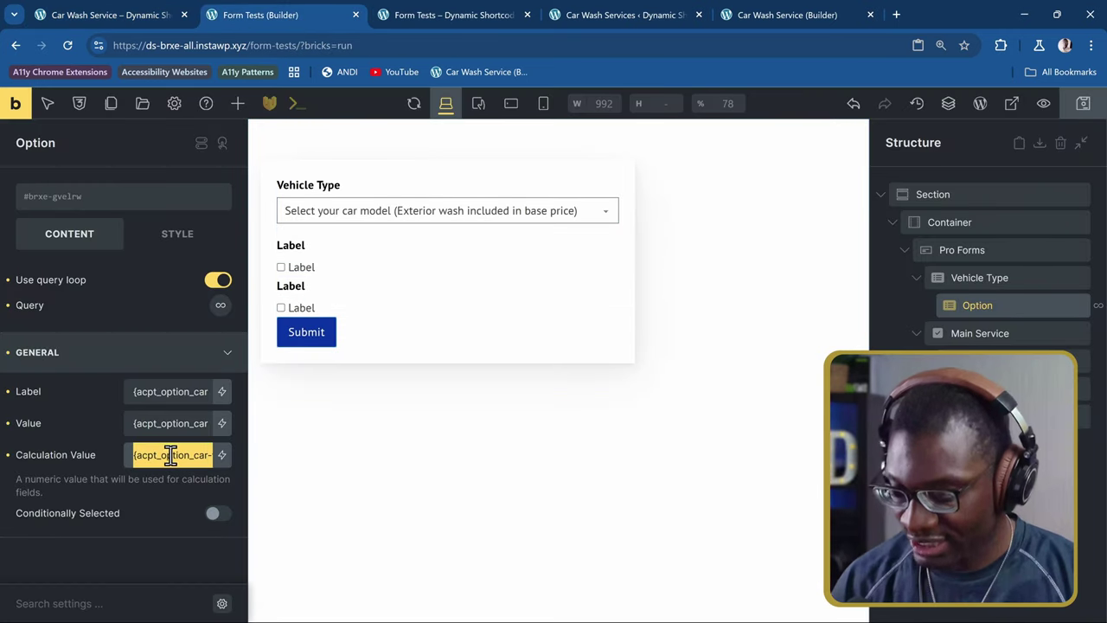
click(174, 395)
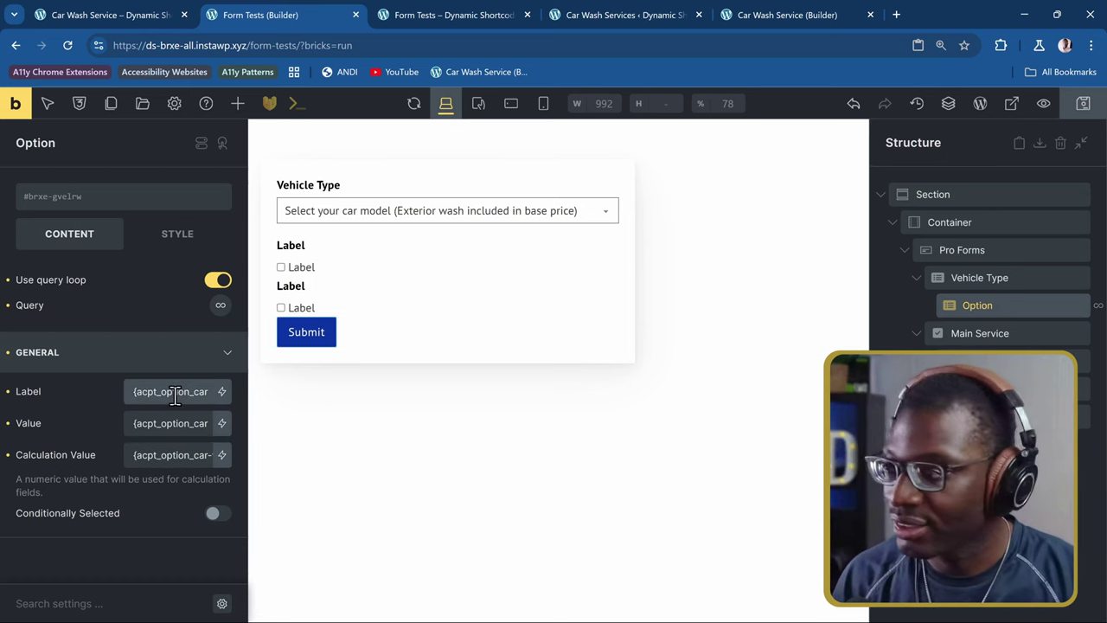
key(End)
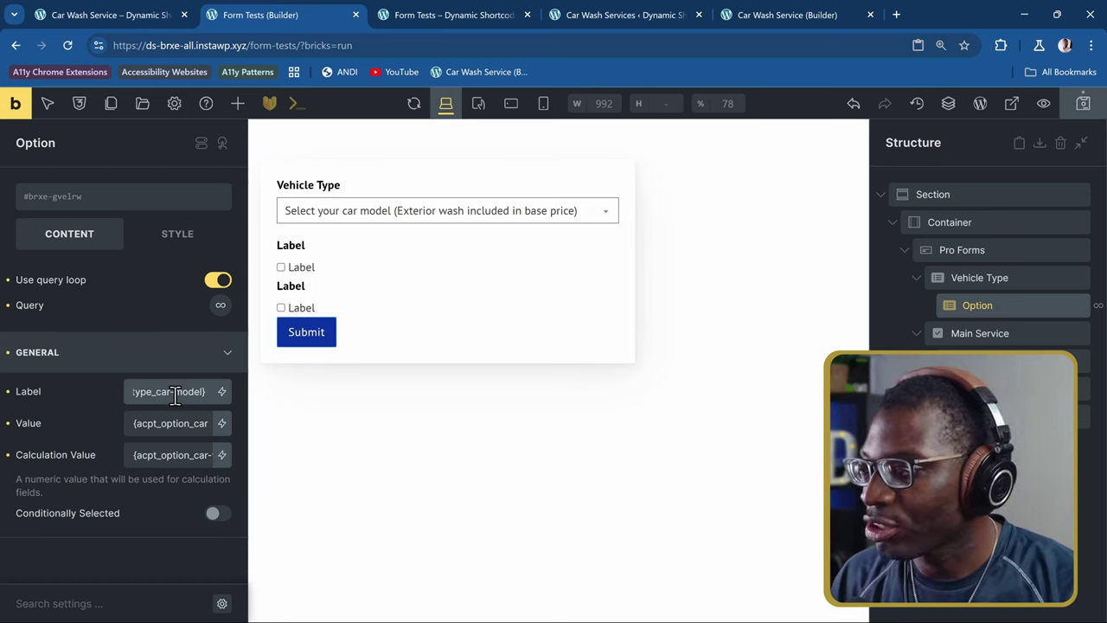
text(()
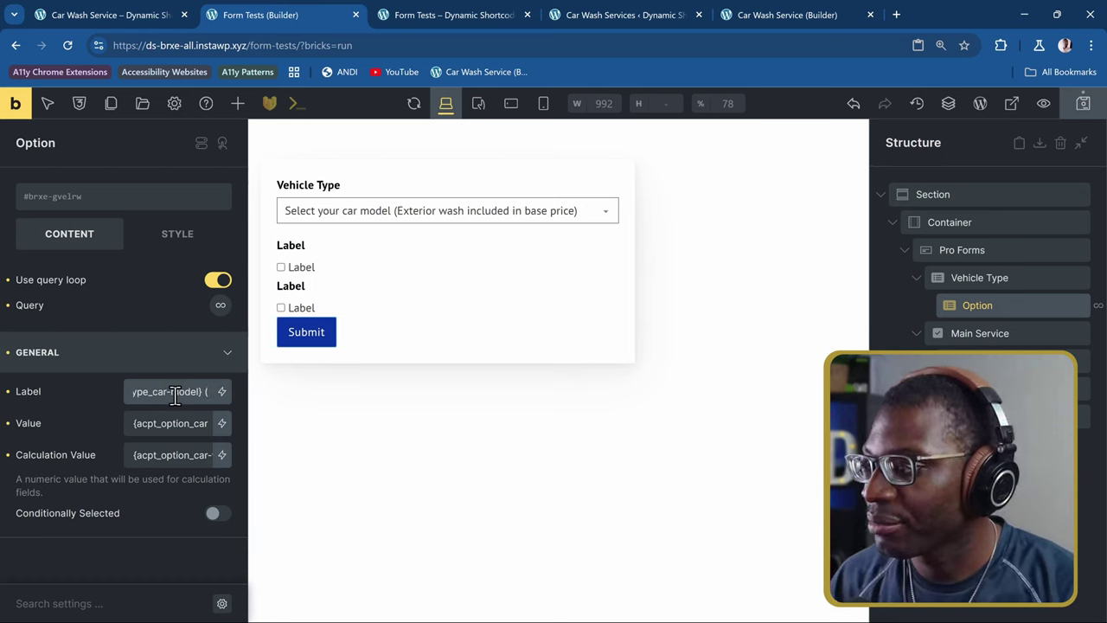
text(base)
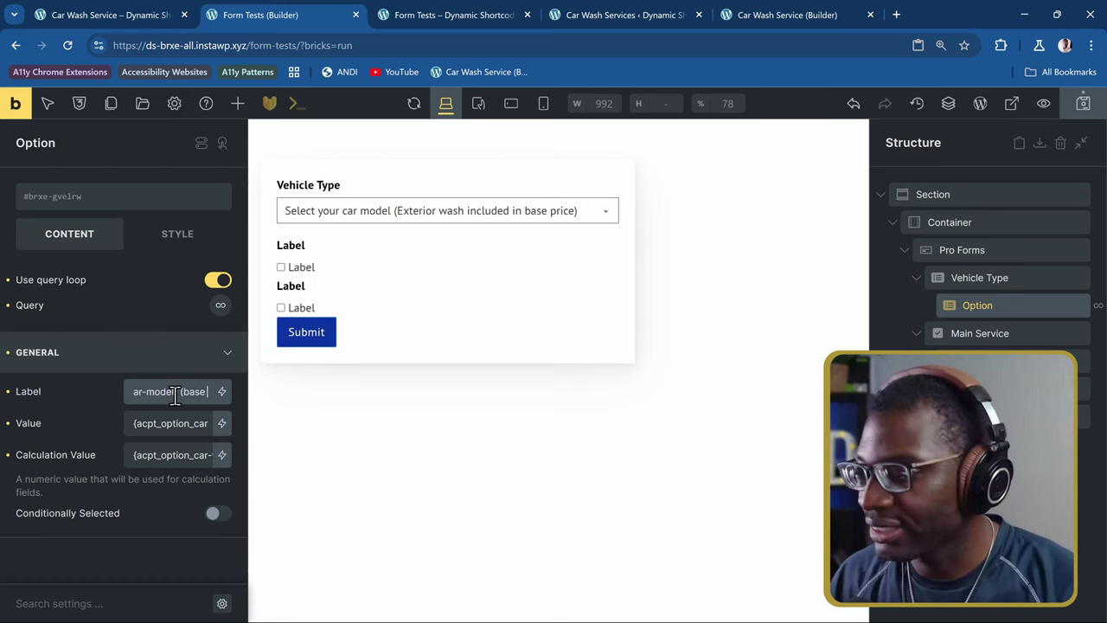
text( p)
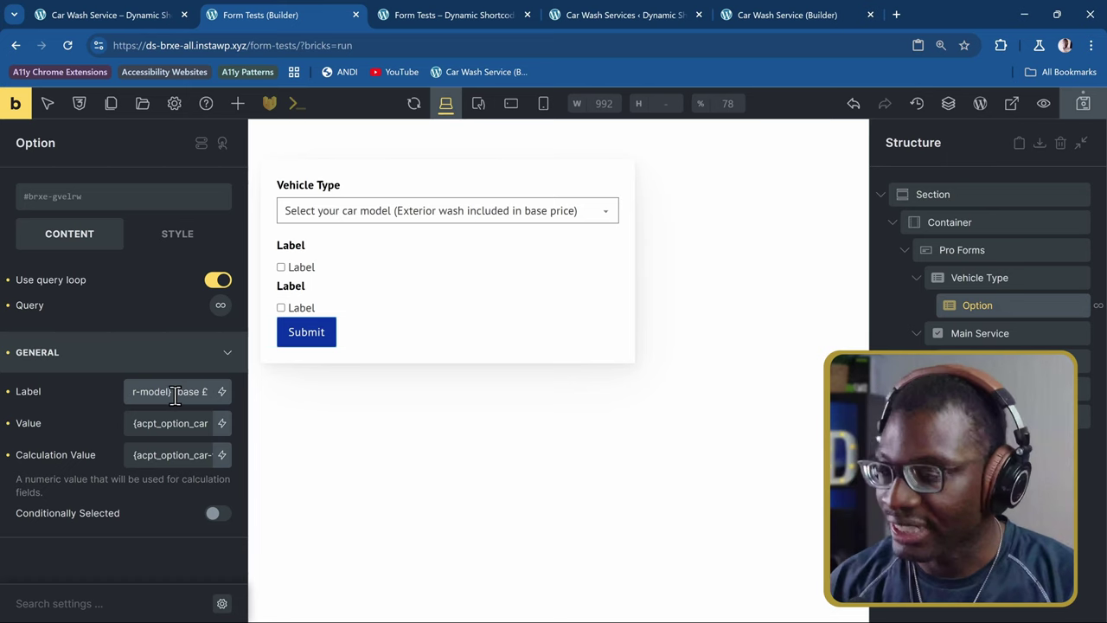
key(ctrl+v)
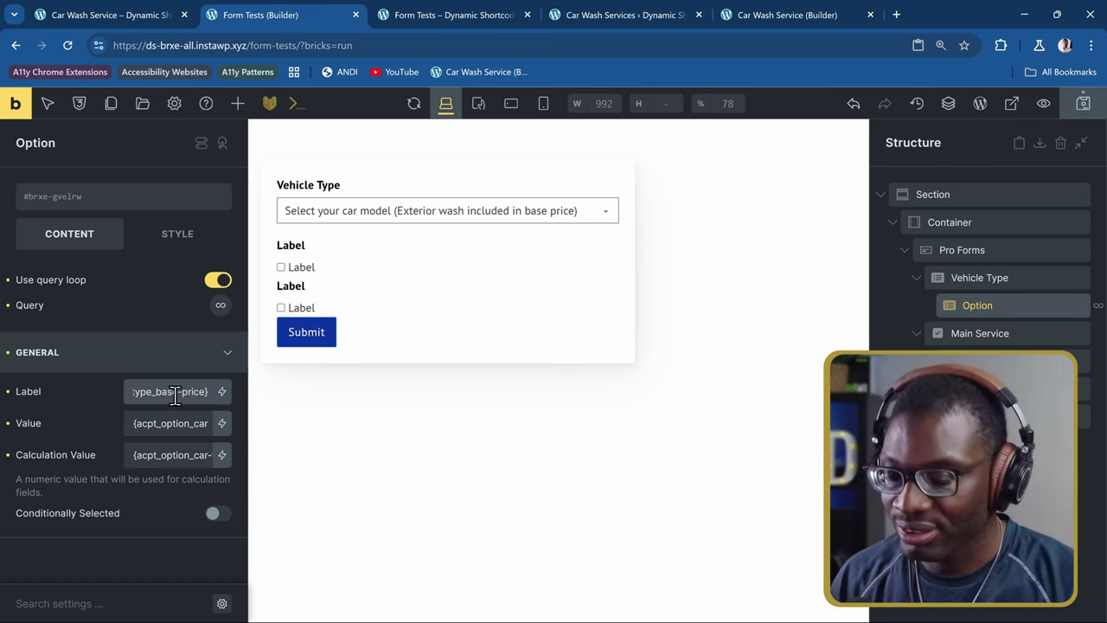
text())
key(ctrl+s)
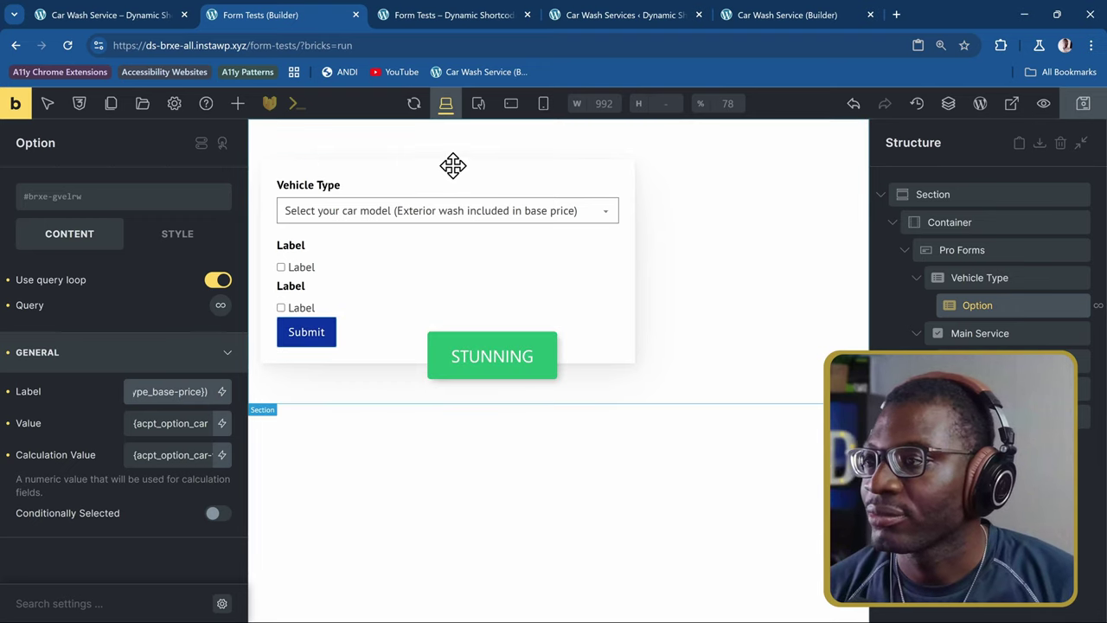
- Reload the Form Tests preview and compare its Vehicle Type dropdown options with the Vehicle Type entries on the Car Wash Services page
click(443, 14)
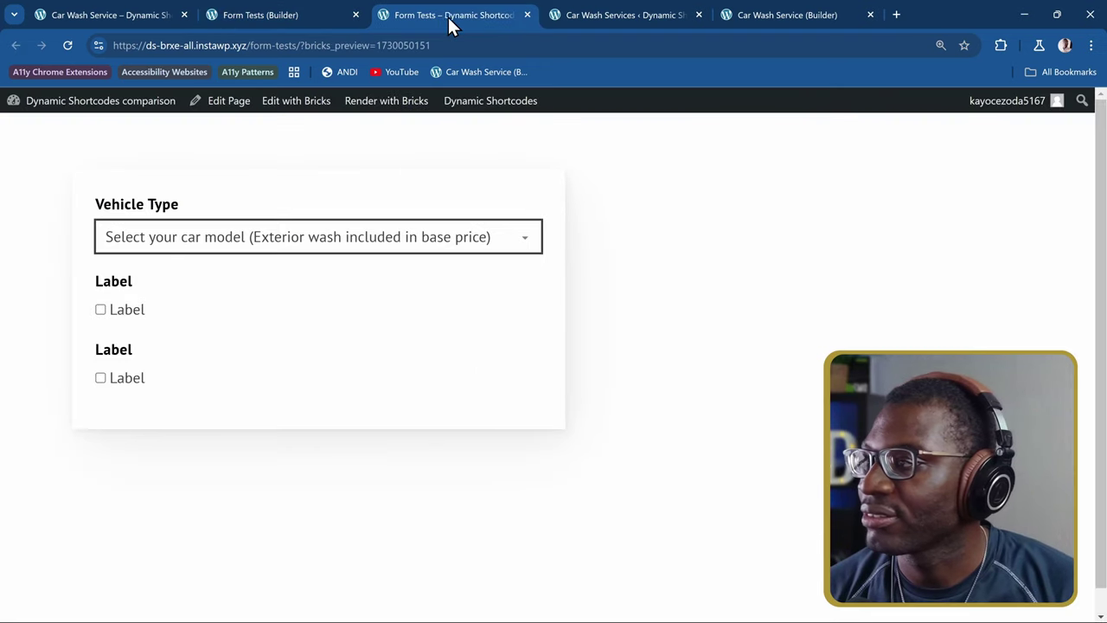
click(66, 47)
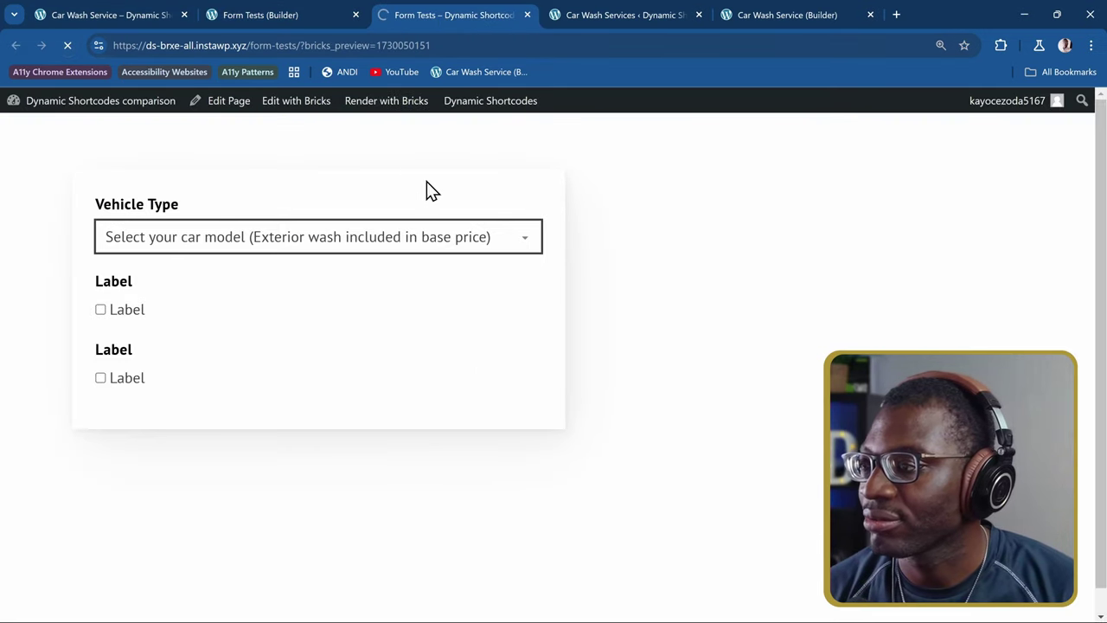
click(366, 240)
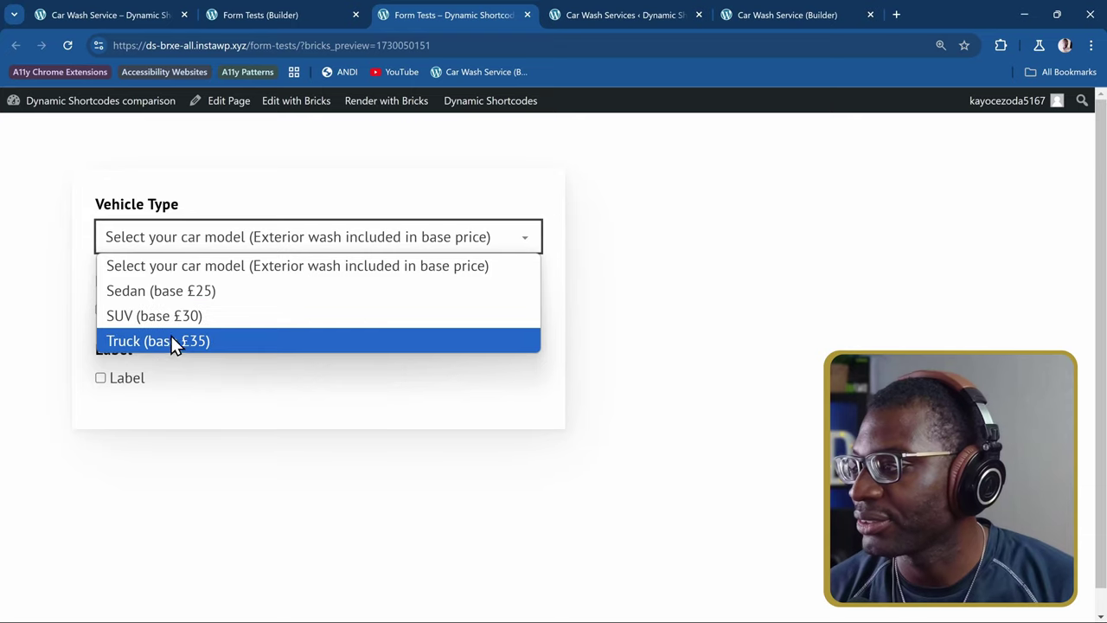
mouse_move(386, 102)
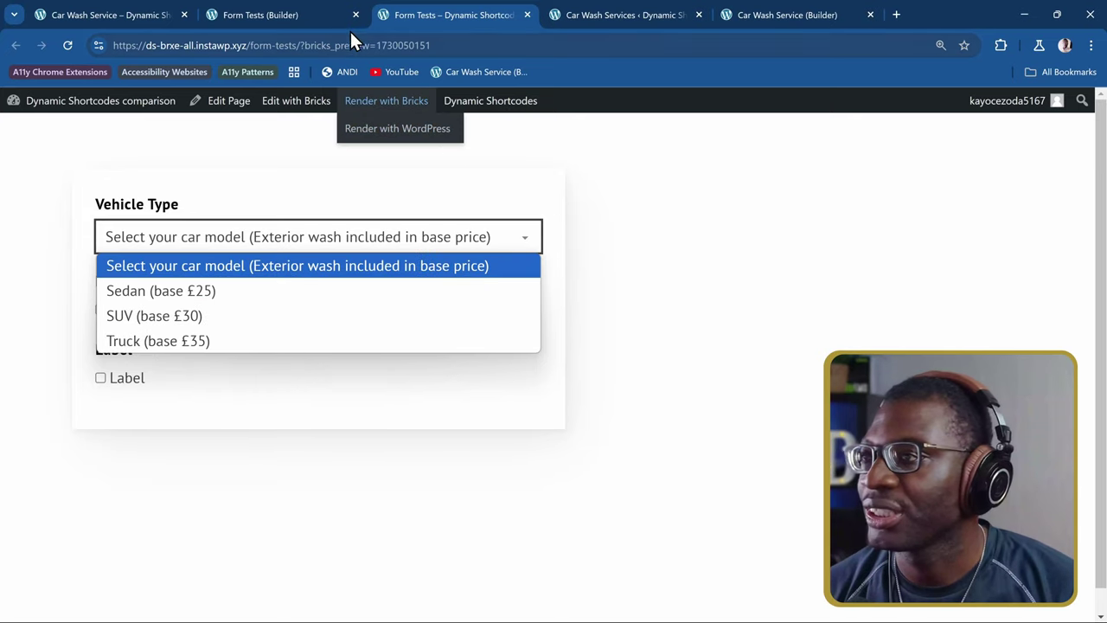
click(594, 16)
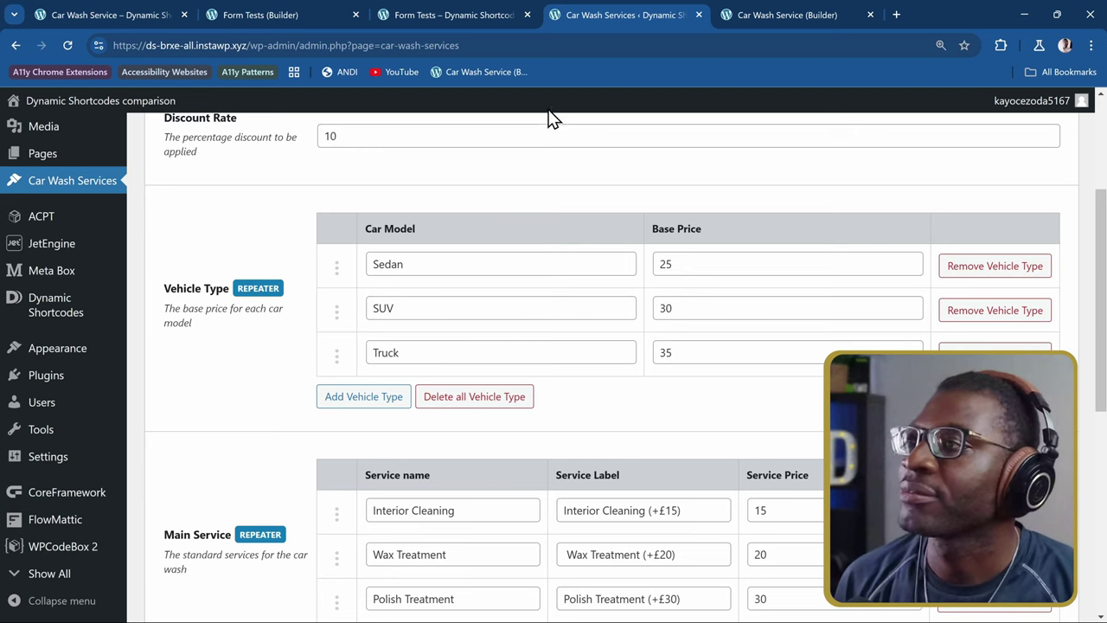
click(456, 14)
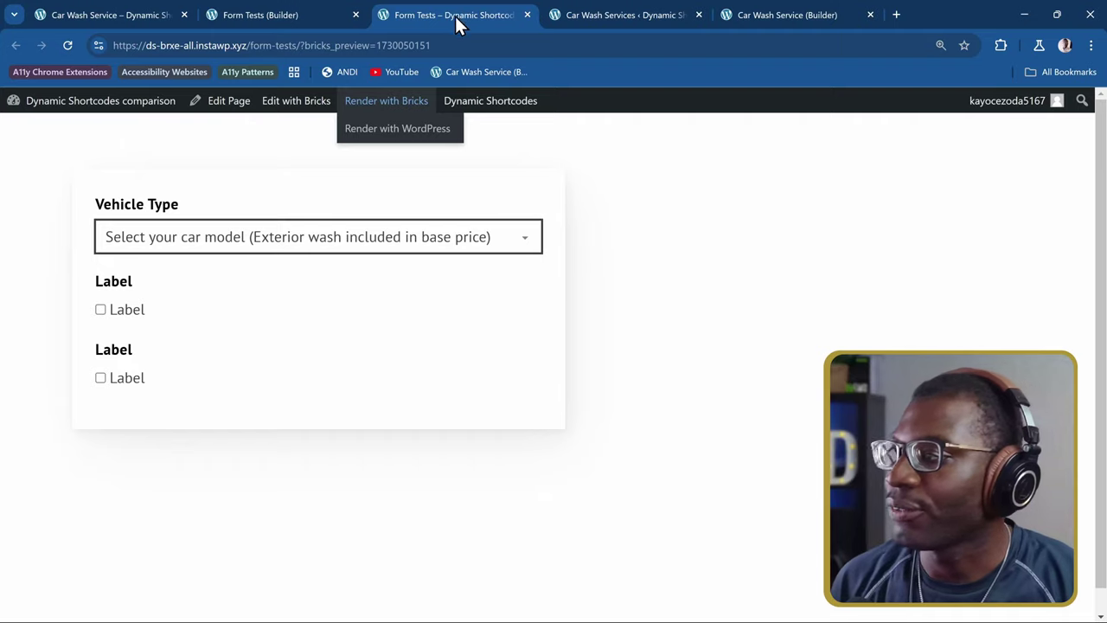
click(234, 247)
click(242, 252)
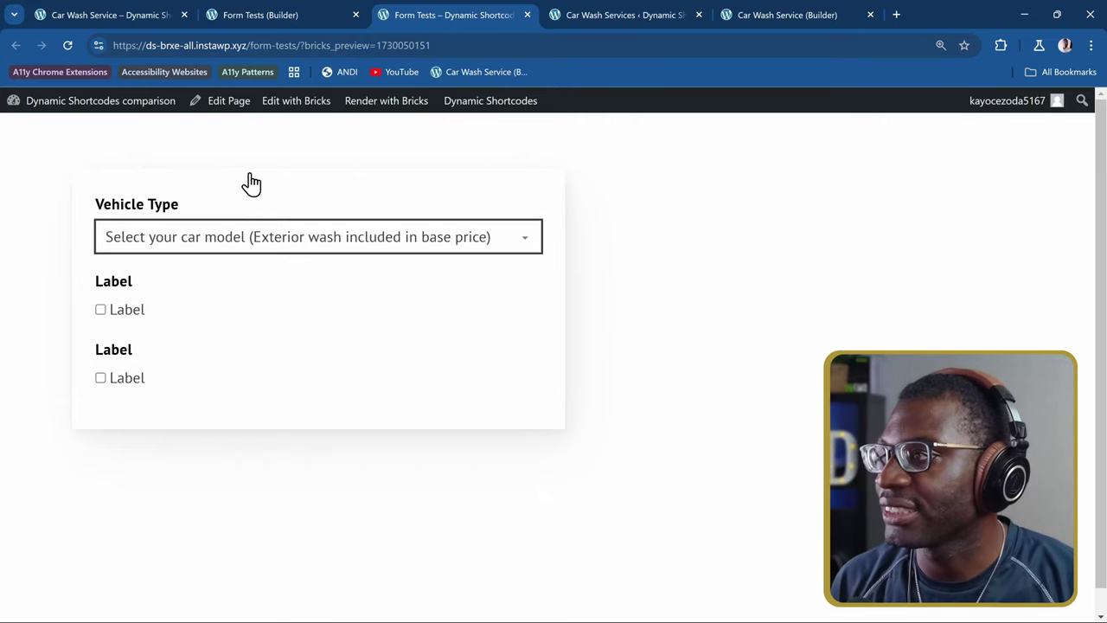
- In the Form Tests builder, set the Main Service field's Custom ID to "main" and Label to "Main Service", and turn off Show Label
click(252, 13)
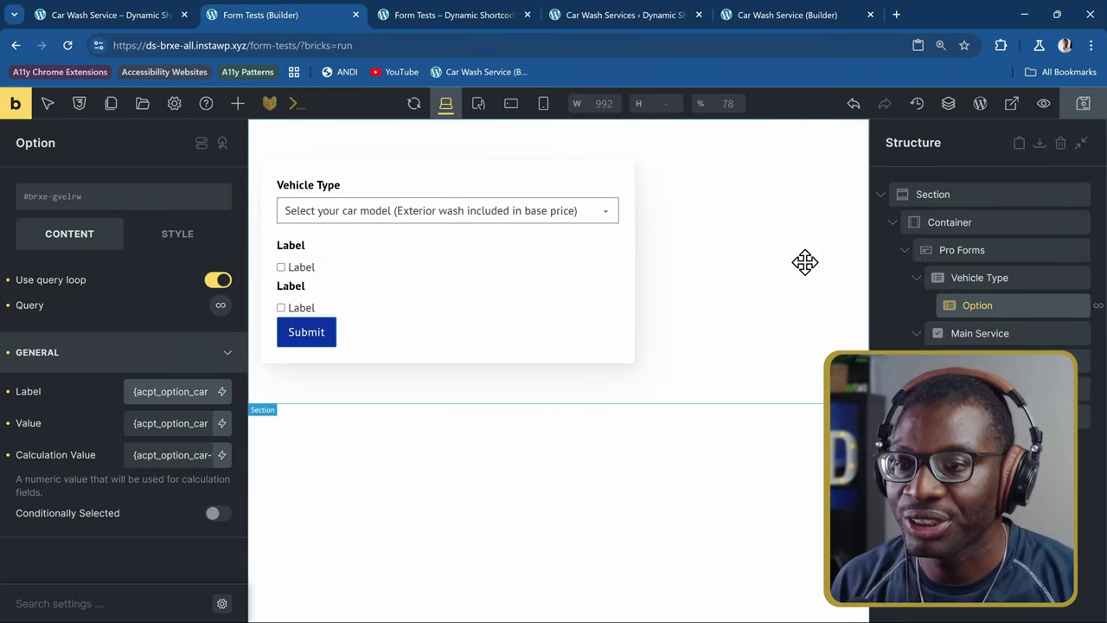
click(1031, 338)
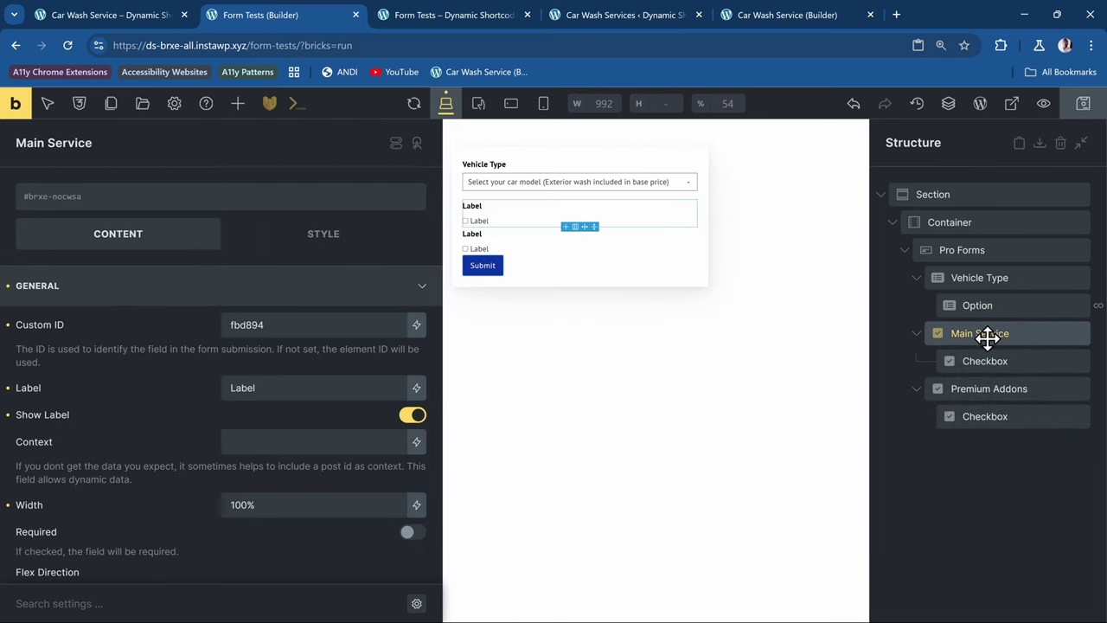
double_click(327, 325)
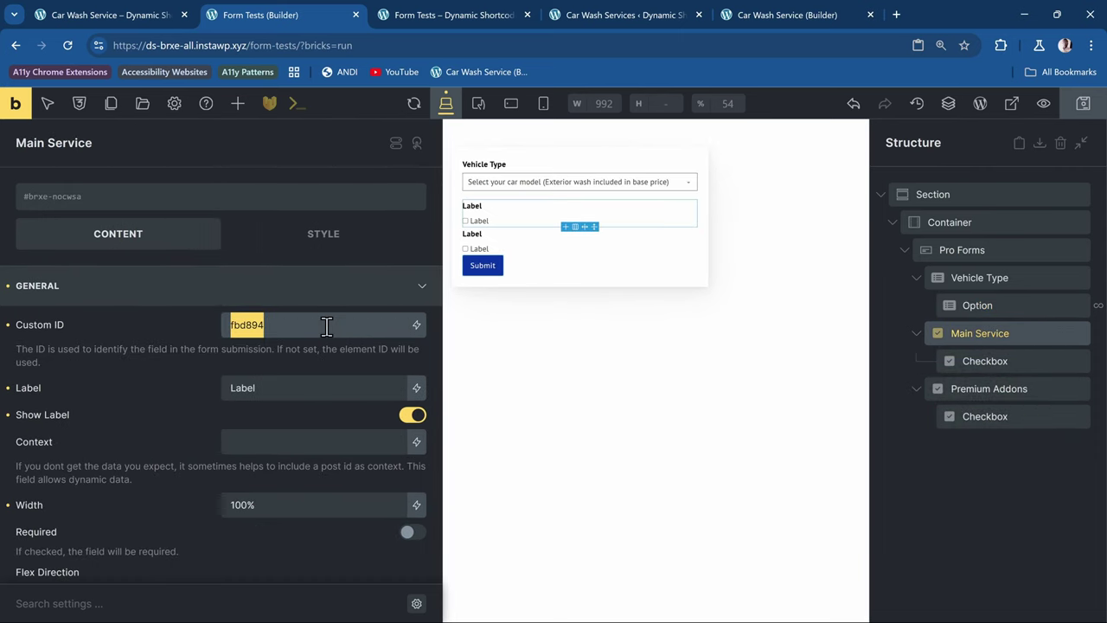
text(main)
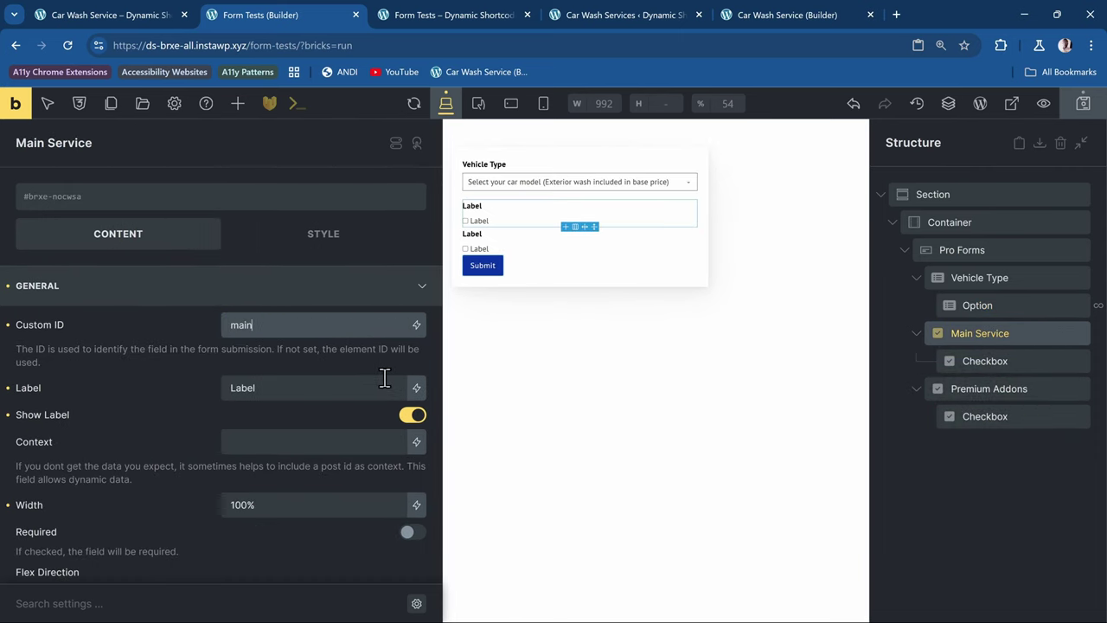
double_click(341, 390)
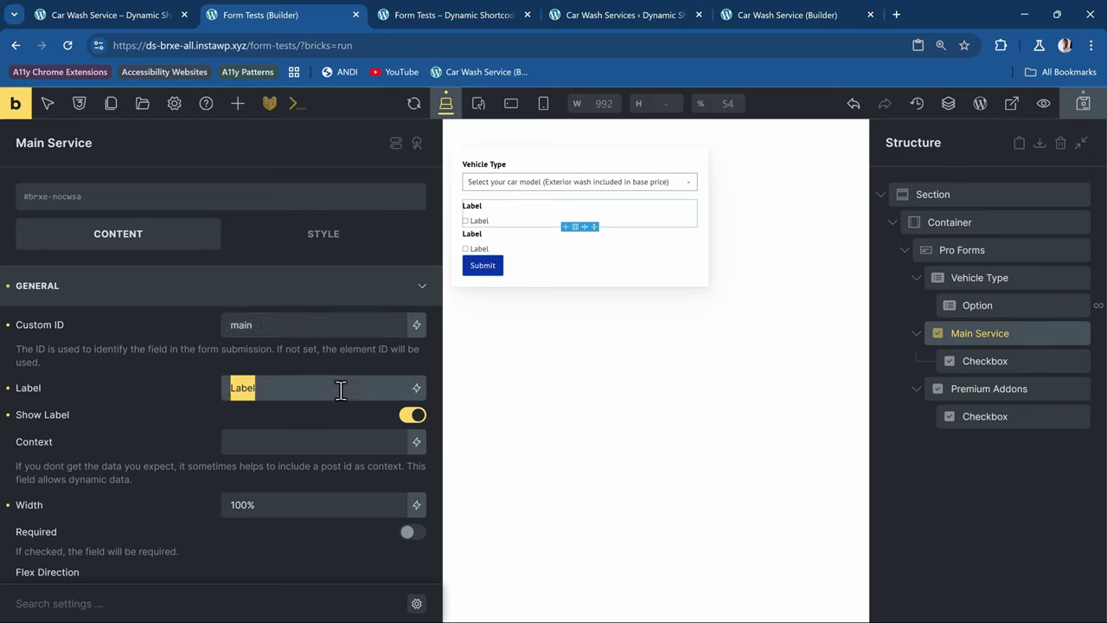
text(Main Service)
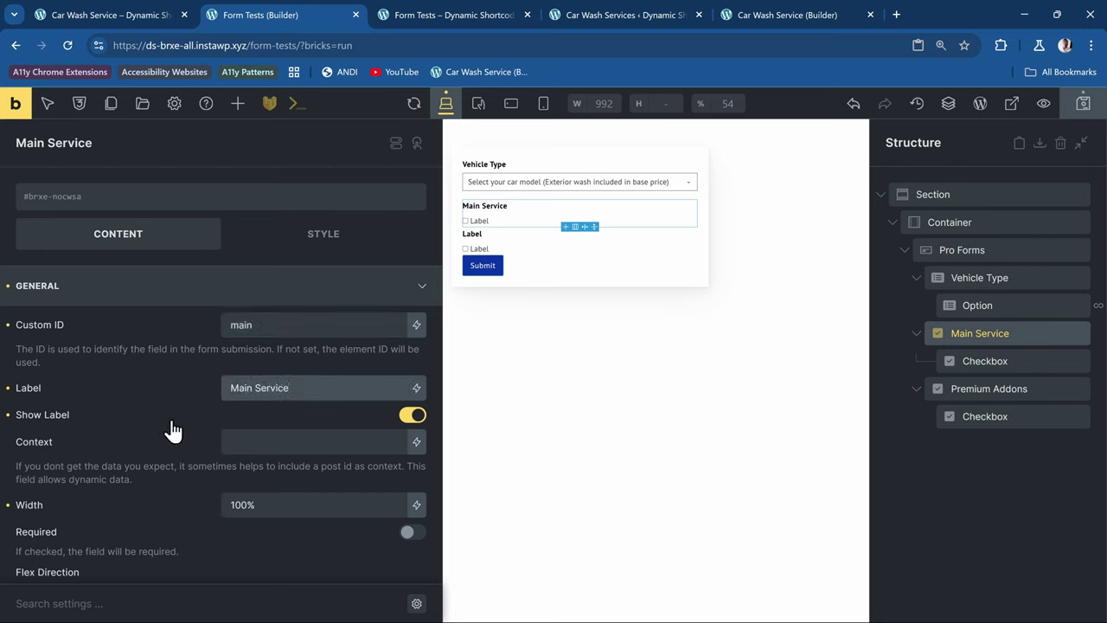
click(268, 423)
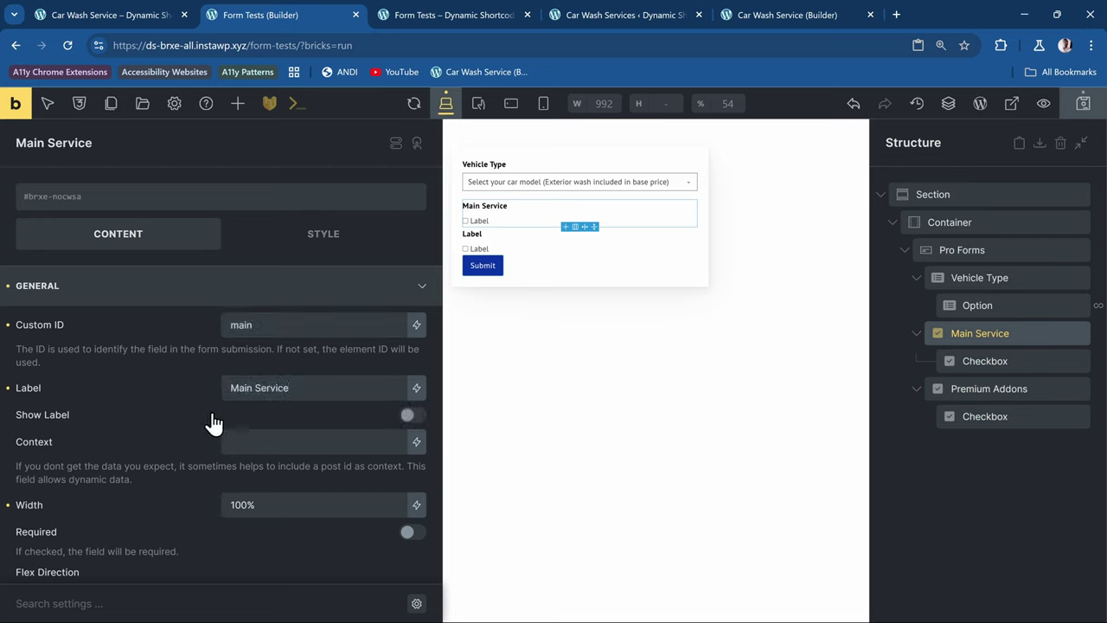
scroll(365, 385, down, 10)
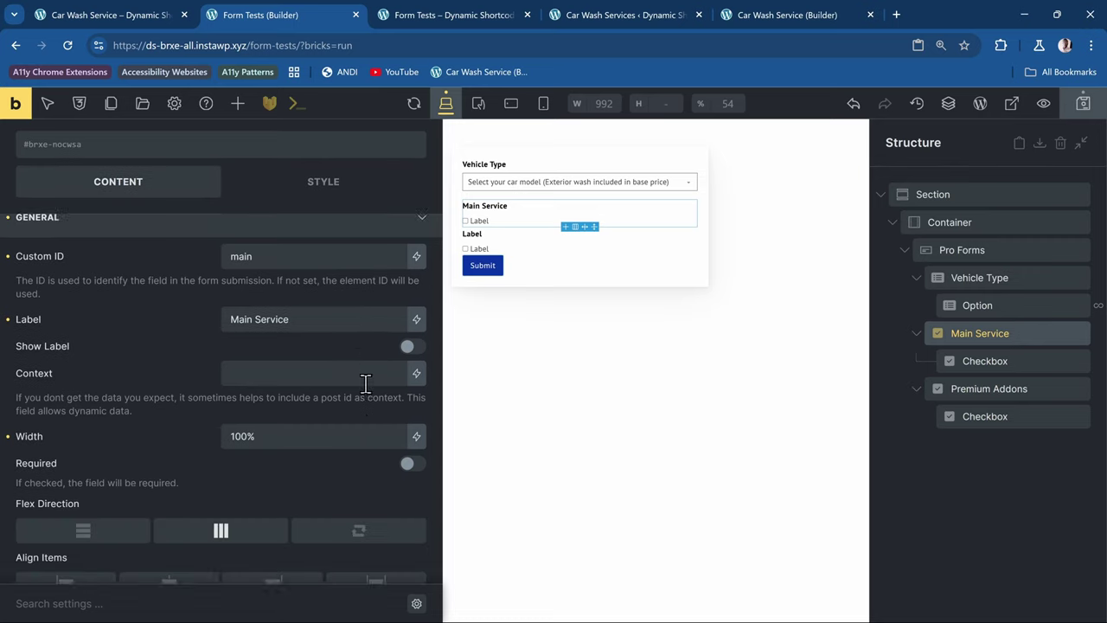
scroll(366, 394, up, 3)
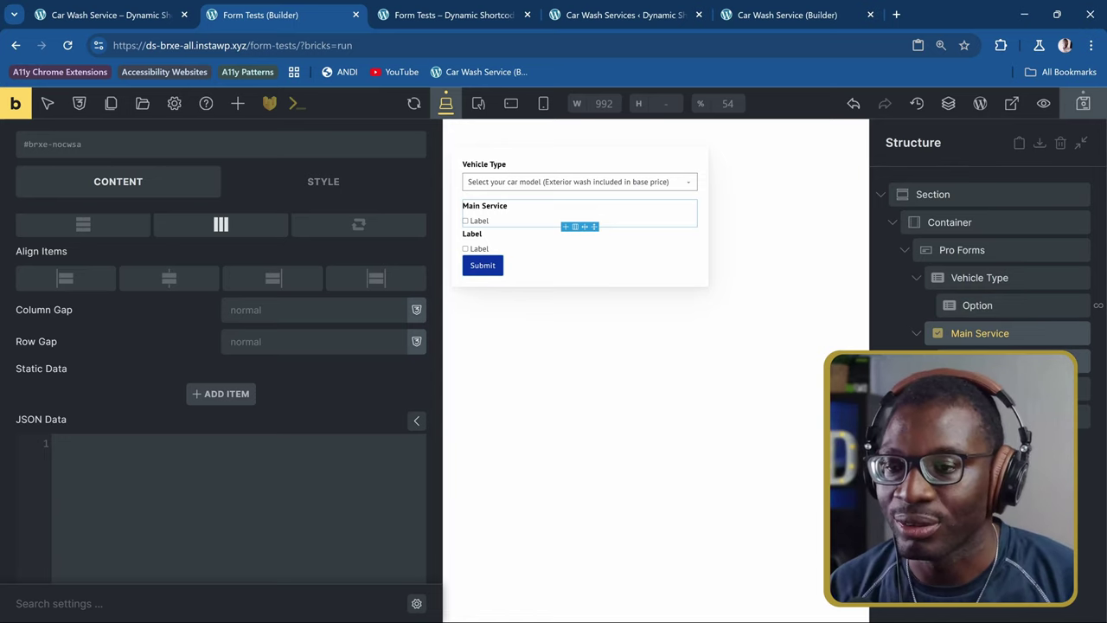
- Enable the query loop on the checkbox inside Main Service and open its query settings
click(1014, 361)
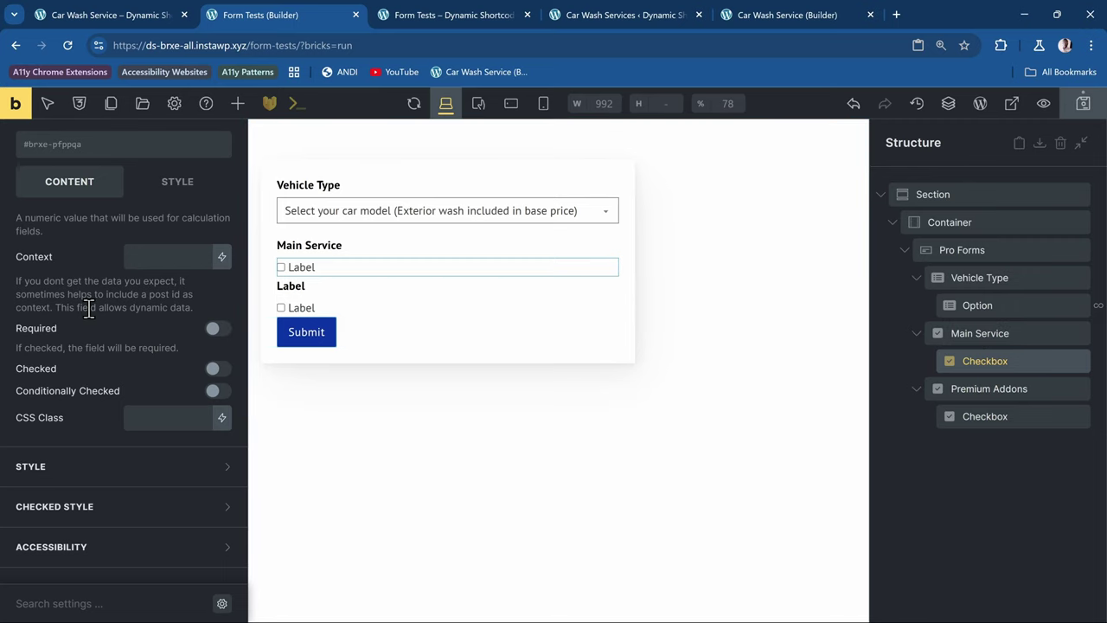
scroll(89, 308, up, 3)
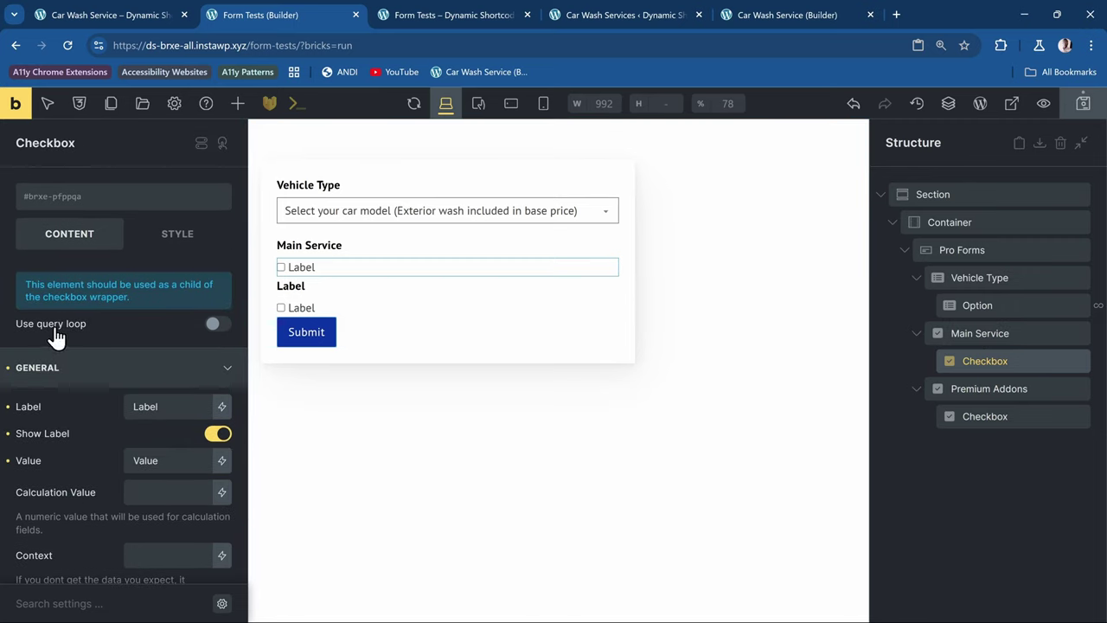
click(216, 326)
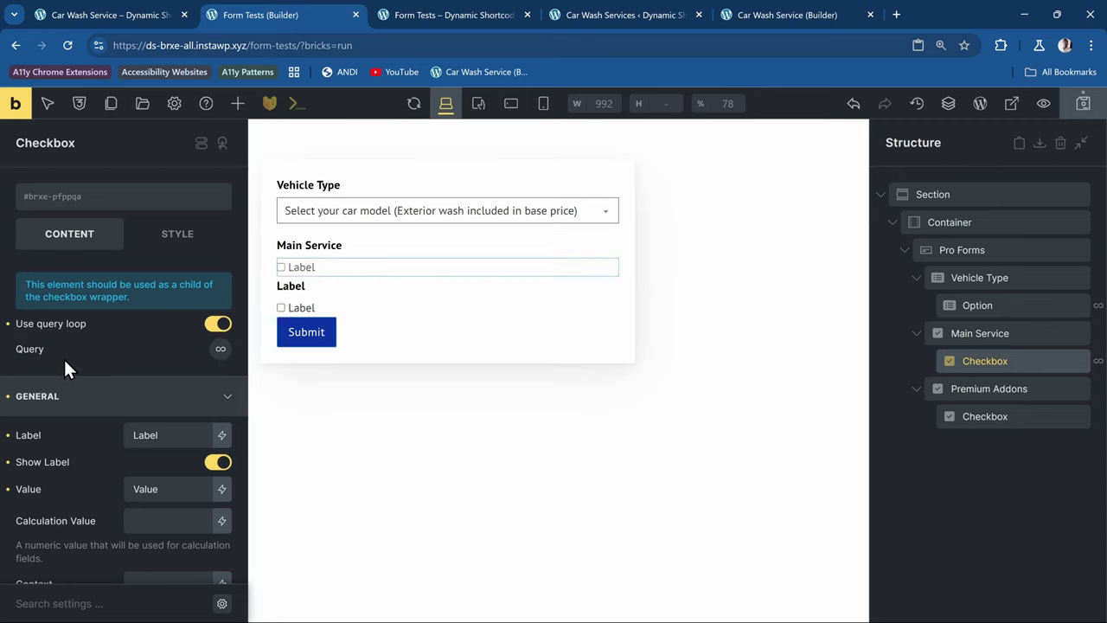
click(220, 351)
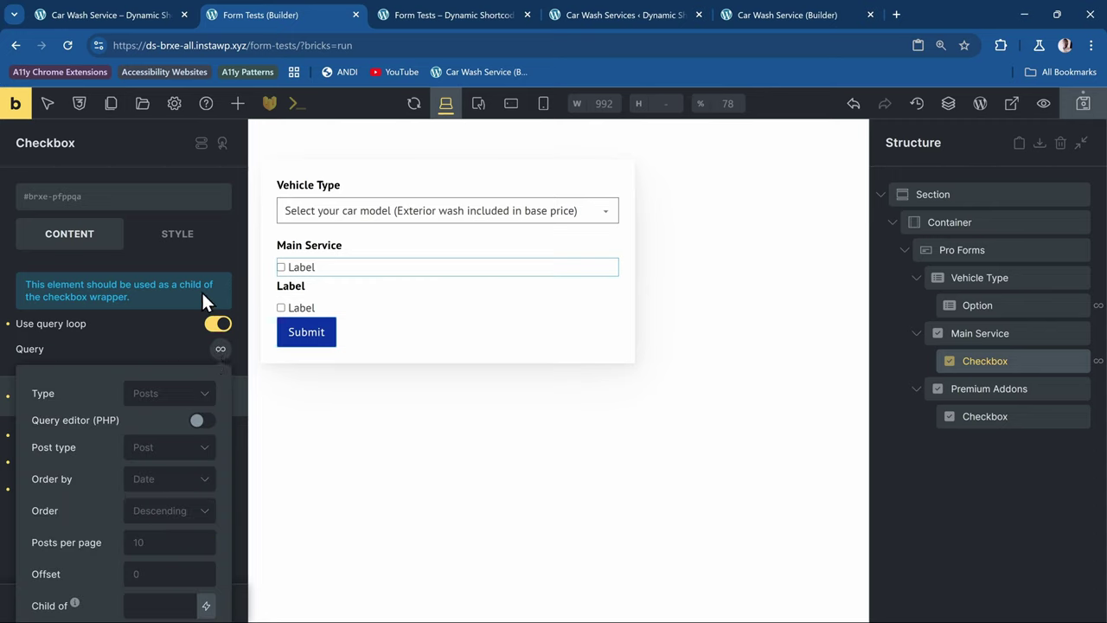
- Examine the Main Service checkboxes on the finished Car Wash Service page and the matching Main Service repeater on the Car Wash Services page
click(155, 16)
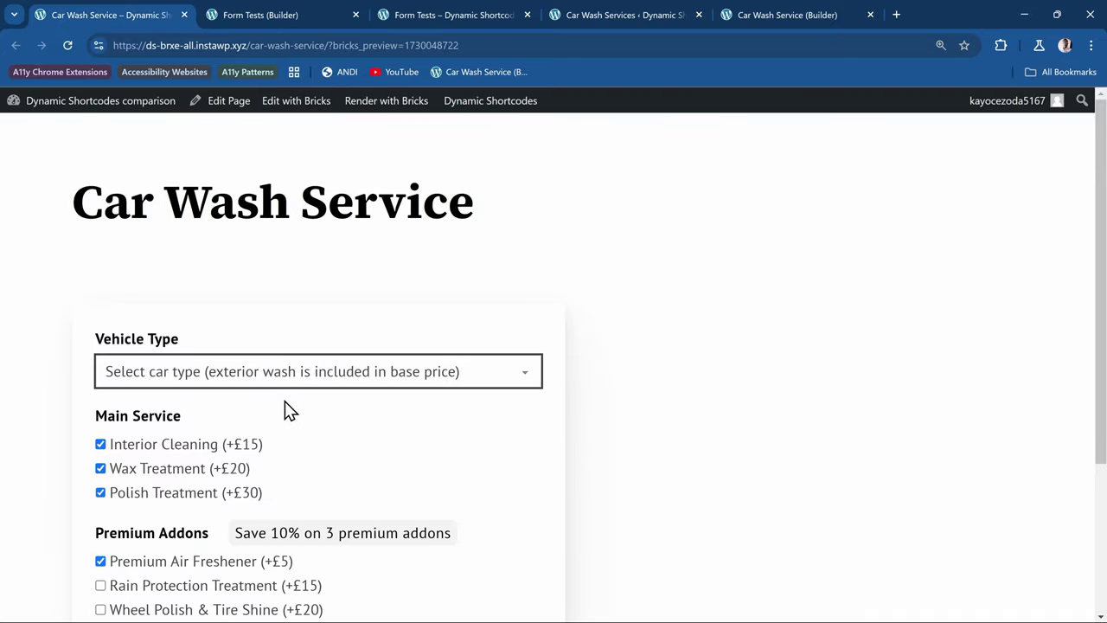
scroll(235, 410, down, 2)
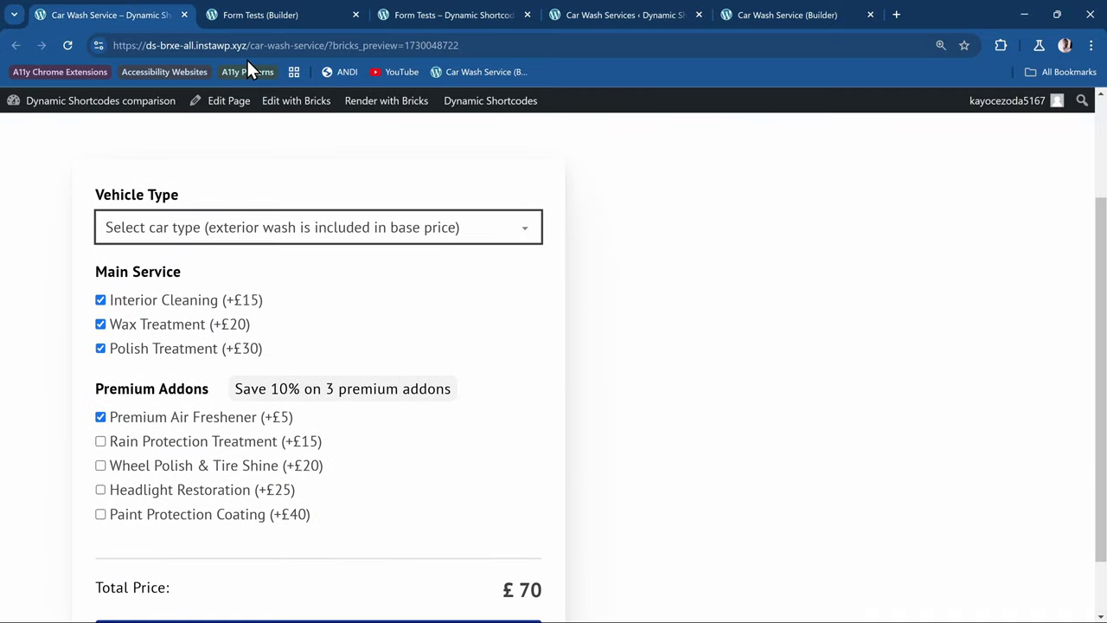
click(491, 10)
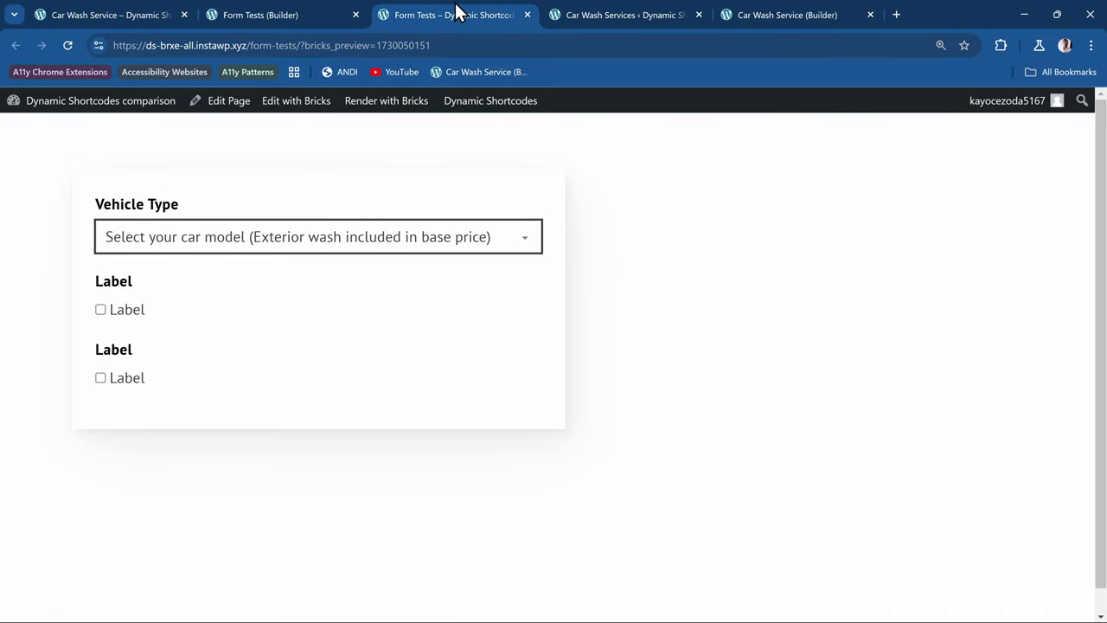
click(623, 12)
scroll(358, 248, down, 3)
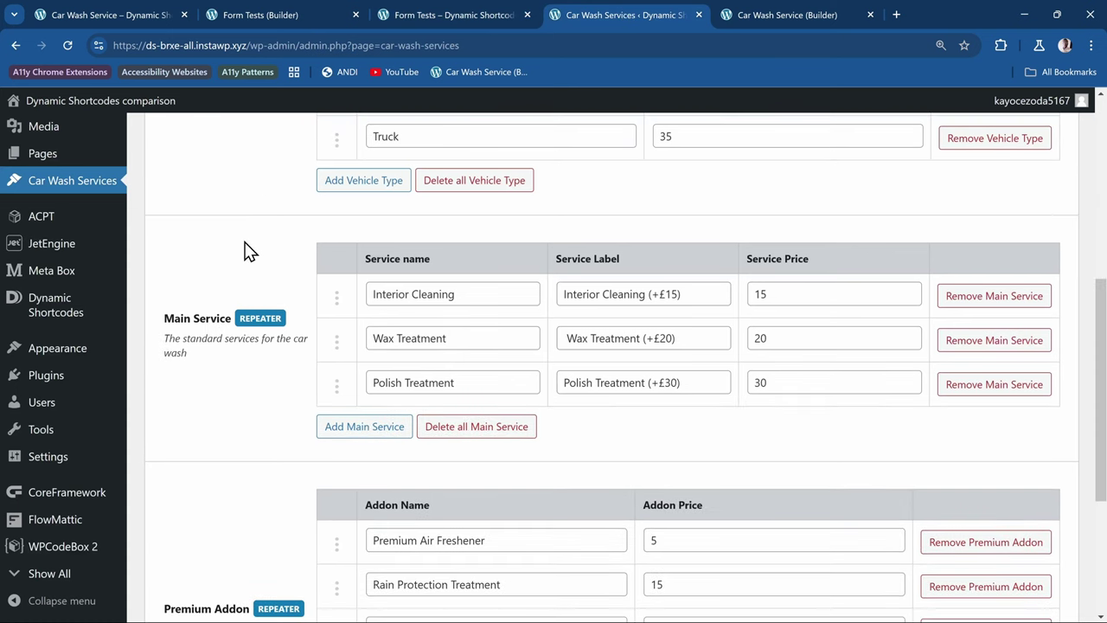
- In the Form Tests builder, set the checkbox's query type to "[Car-wash-services] - services main-service"
click(307, 10)
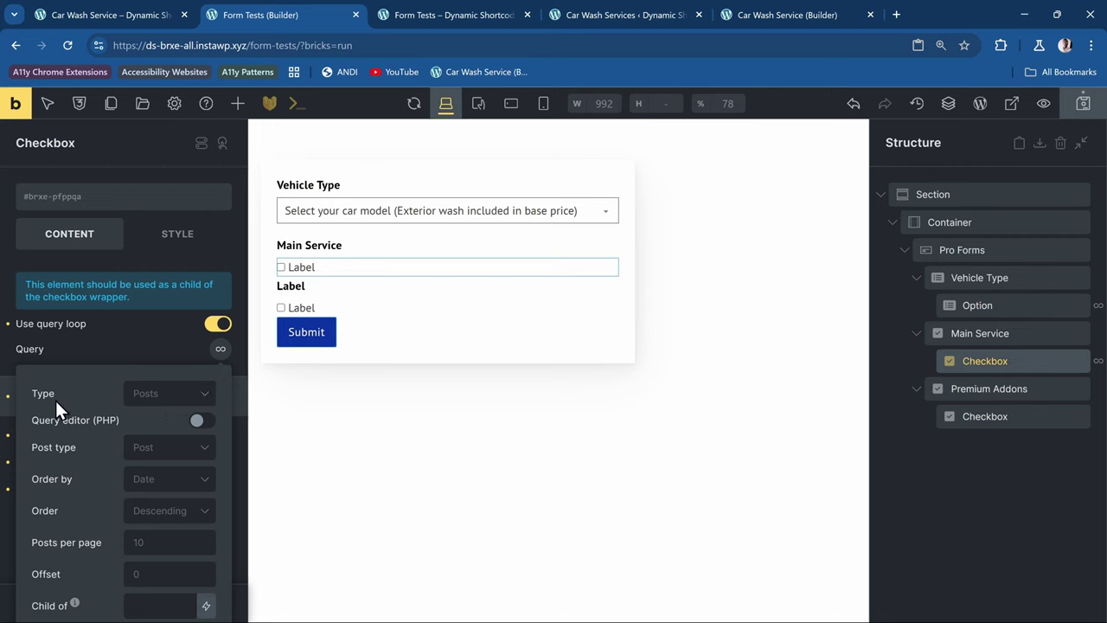
click(180, 395)
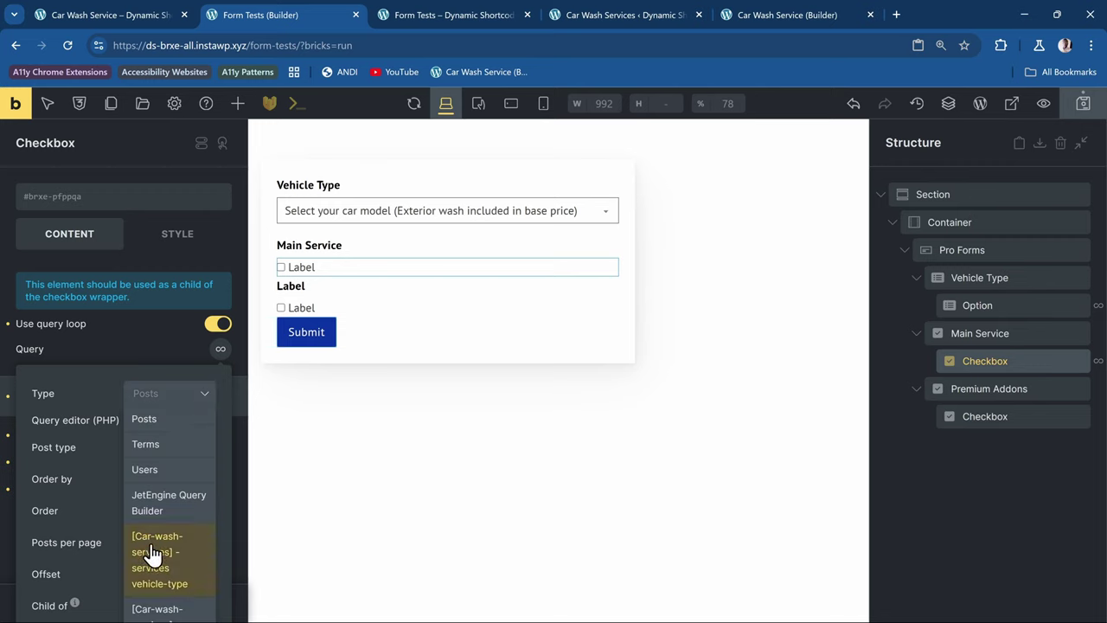
scroll(148, 553, down, 3)
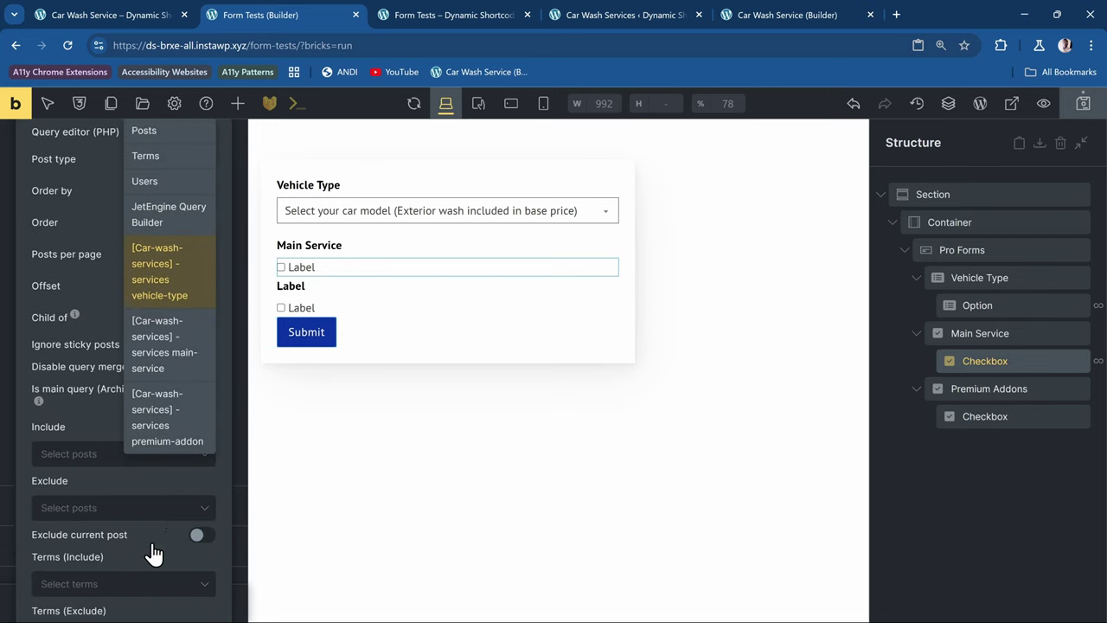
click(183, 368)
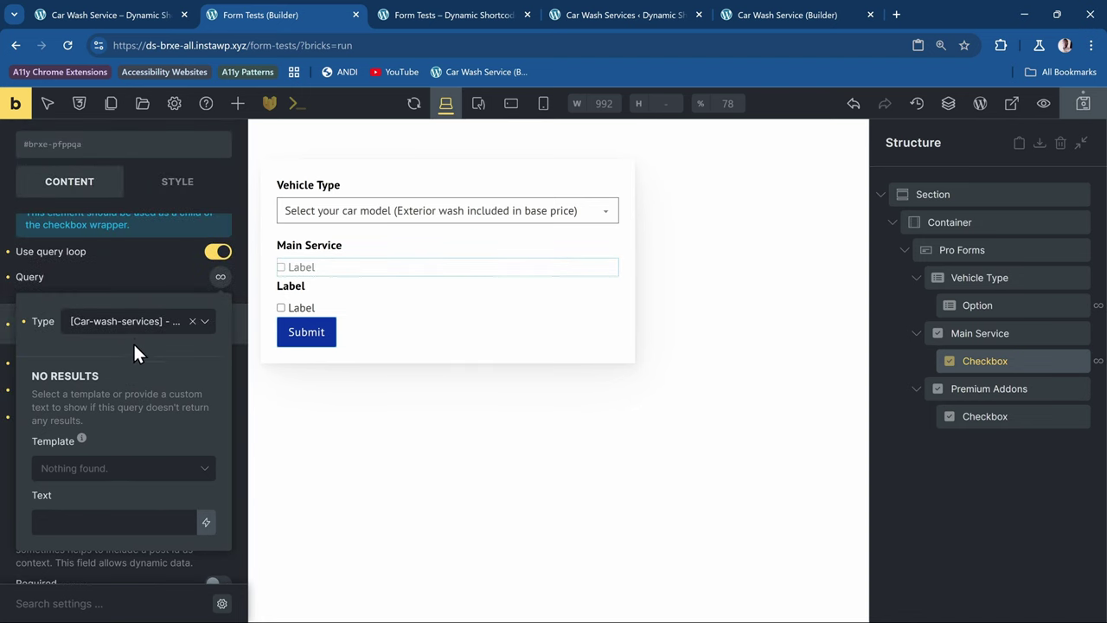
click(130, 277)
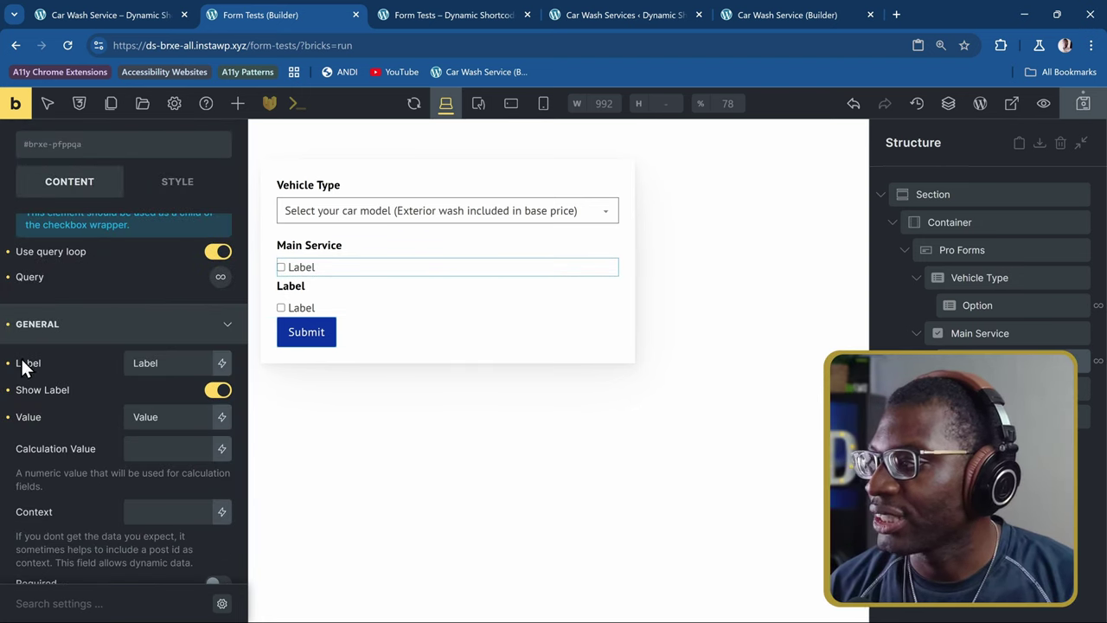
- Replace the Main Service checkbox's Label with the dynamic tag "[Car-wash-services] - services main-service service-name"
click(177, 361)
double_click(176, 362)
key(BackSpace)
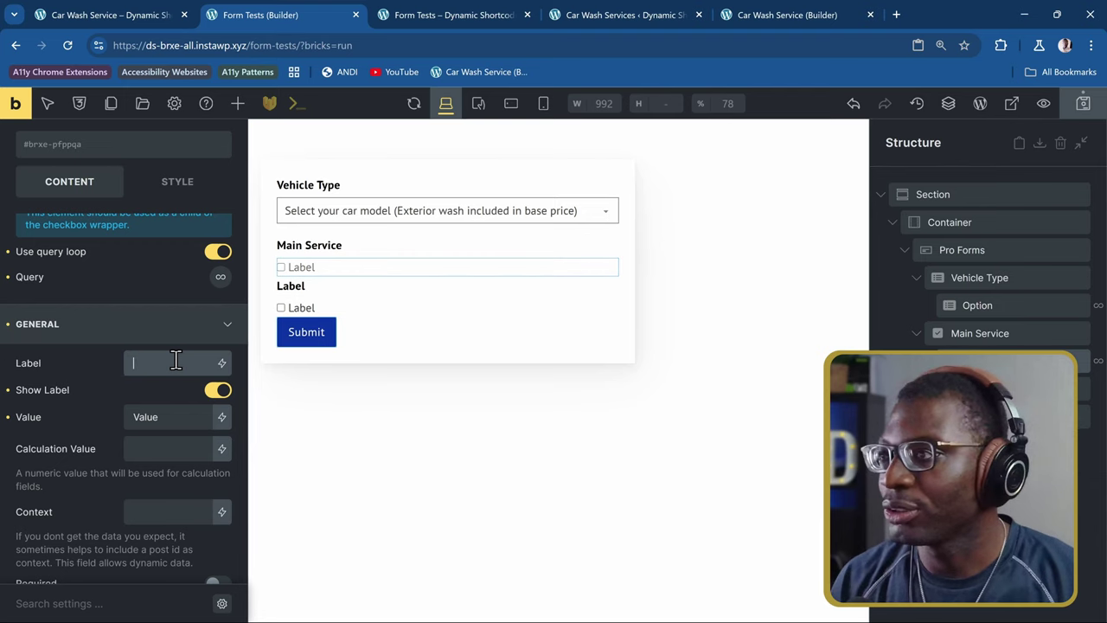
click(590, 13)
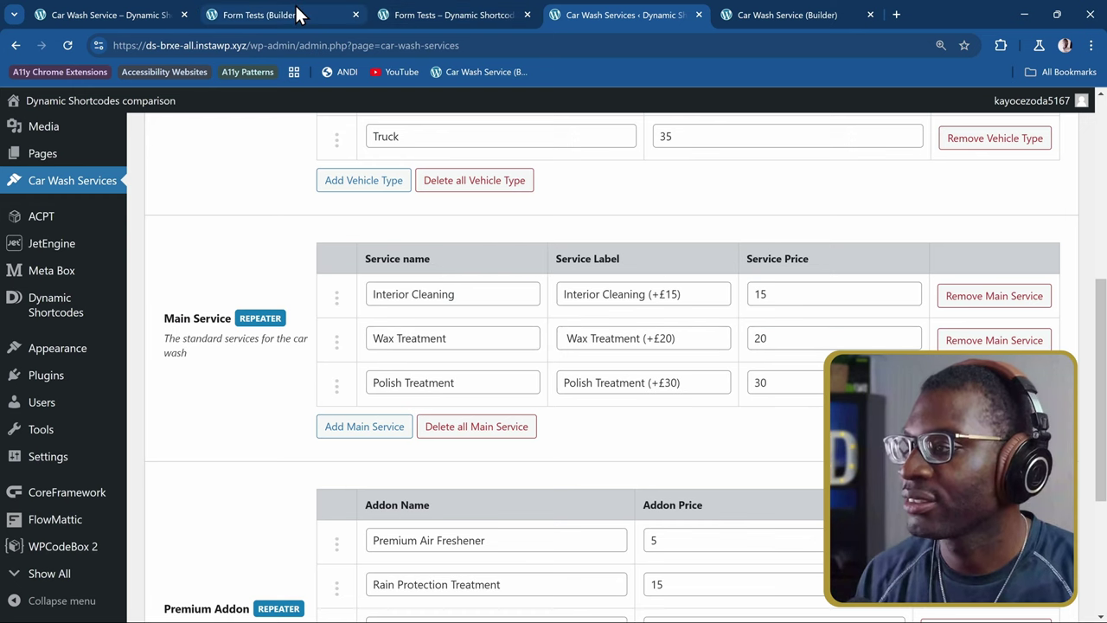
click(259, 15)
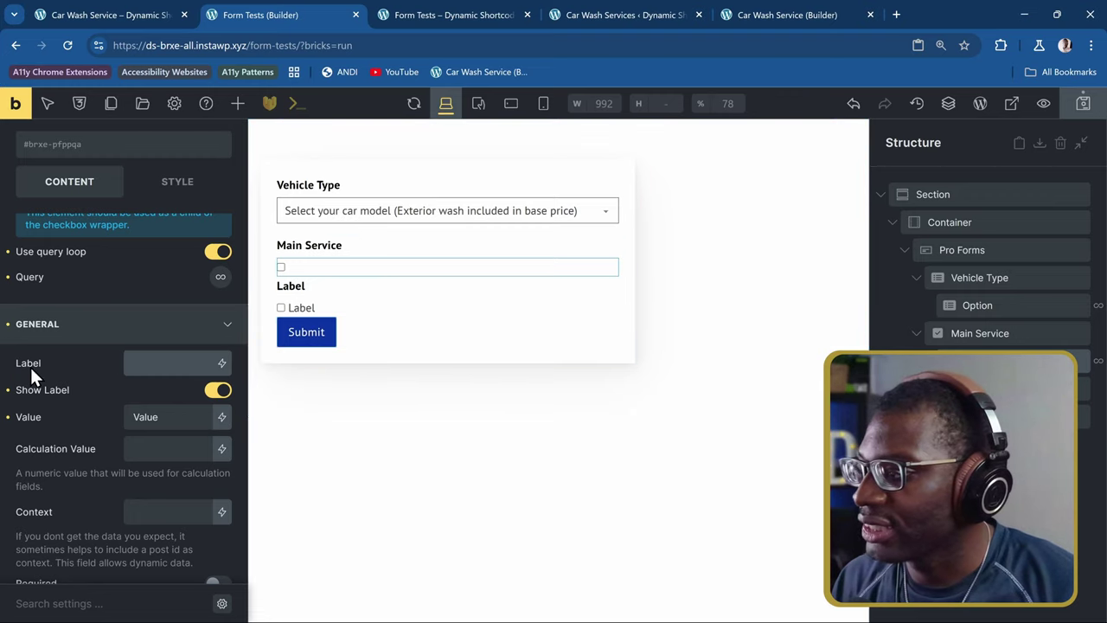
click(221, 363)
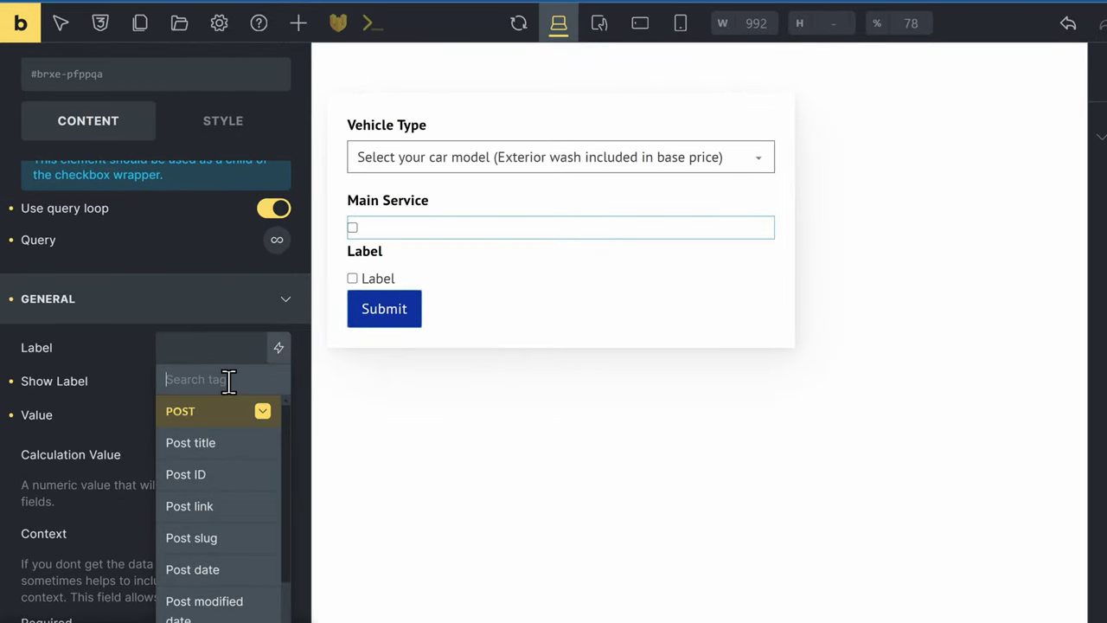
text(name)
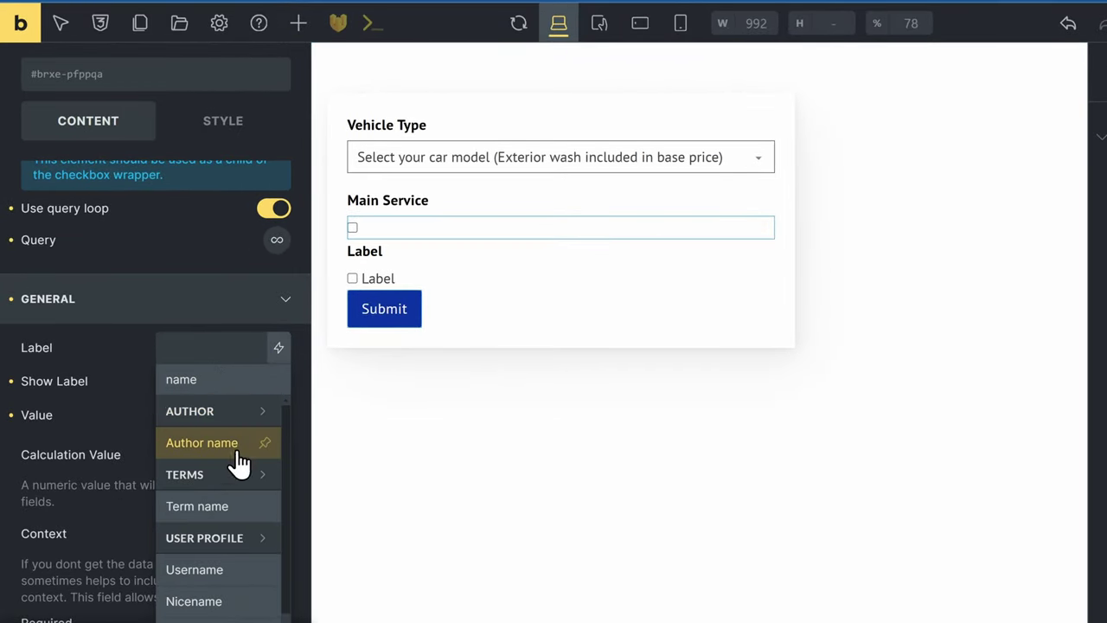
scroll(235, 462, down, 5)
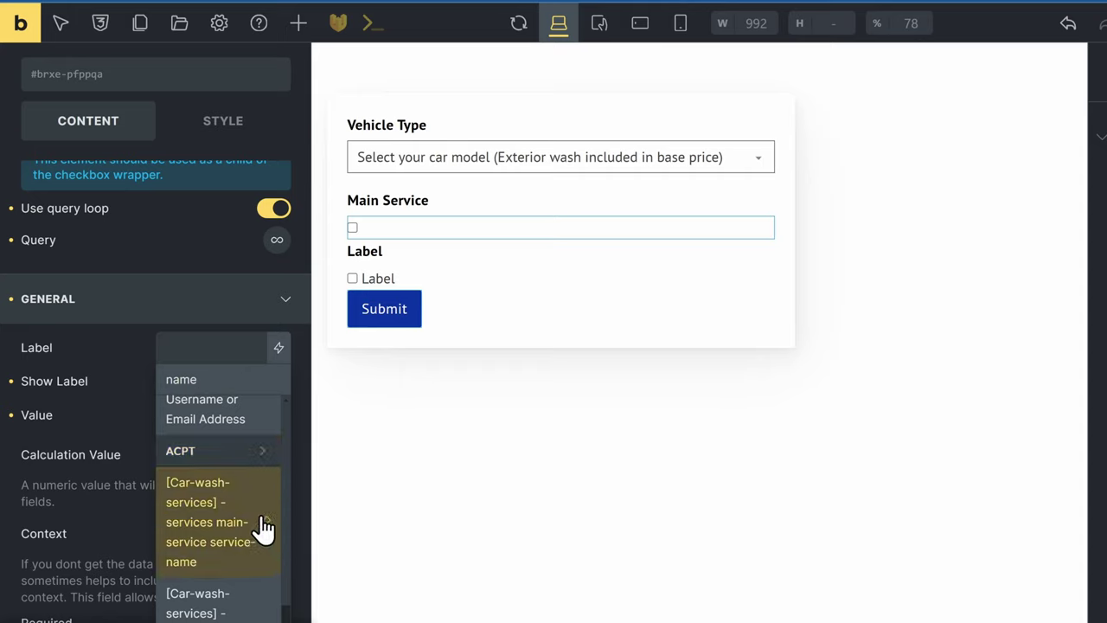
click(228, 567)
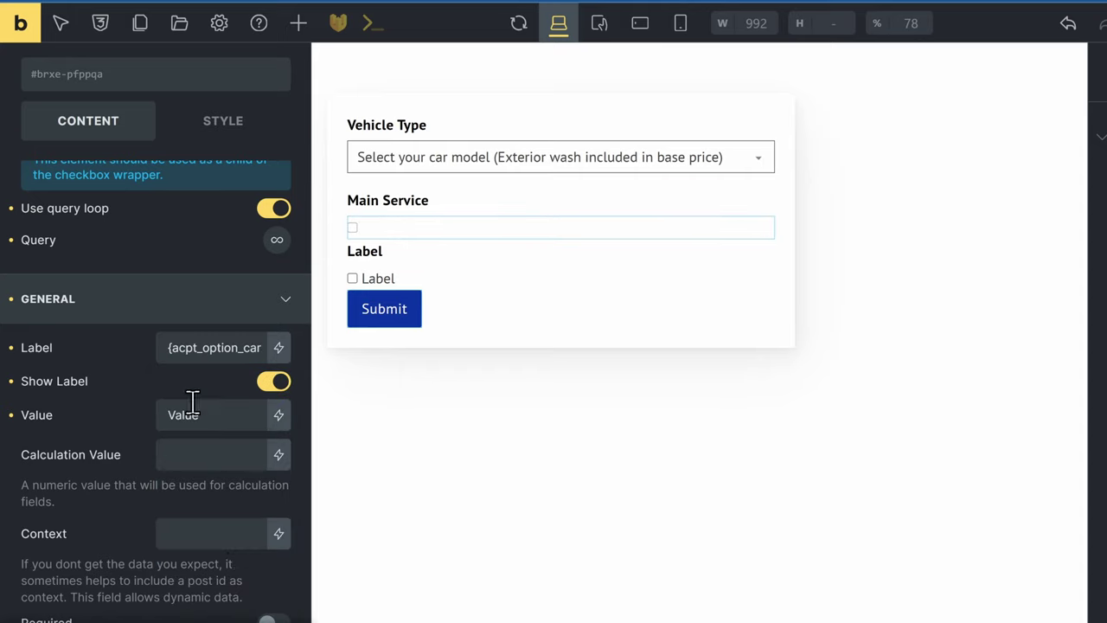
- Copy the service-name tag from the checkbox's Label into its Value, replacing the placeholder text
triple_click(199, 346)
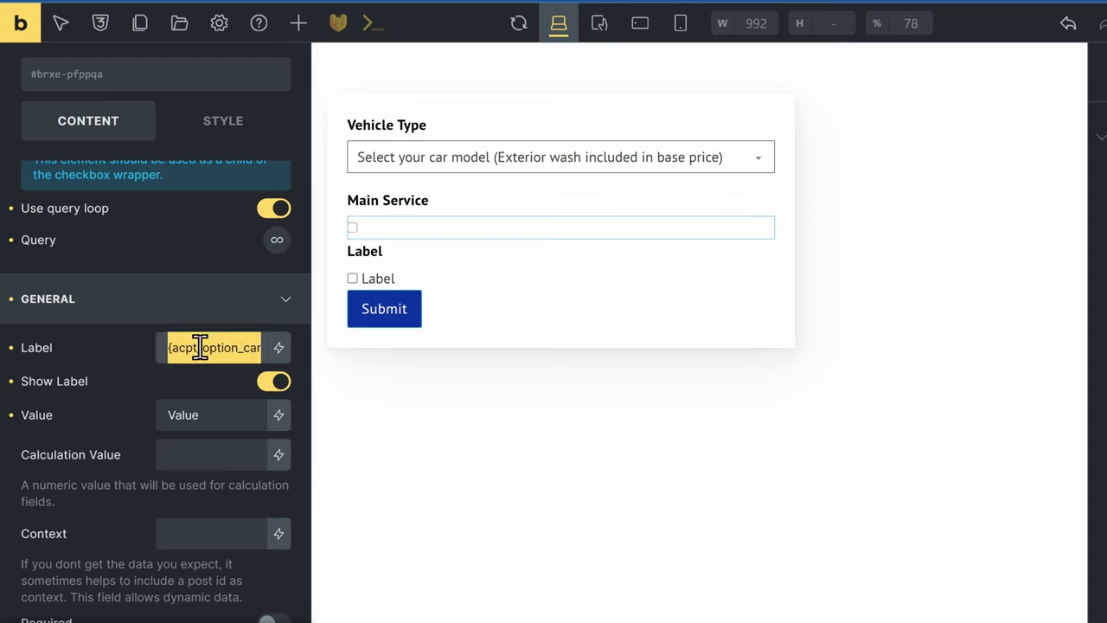
double_click(206, 416)
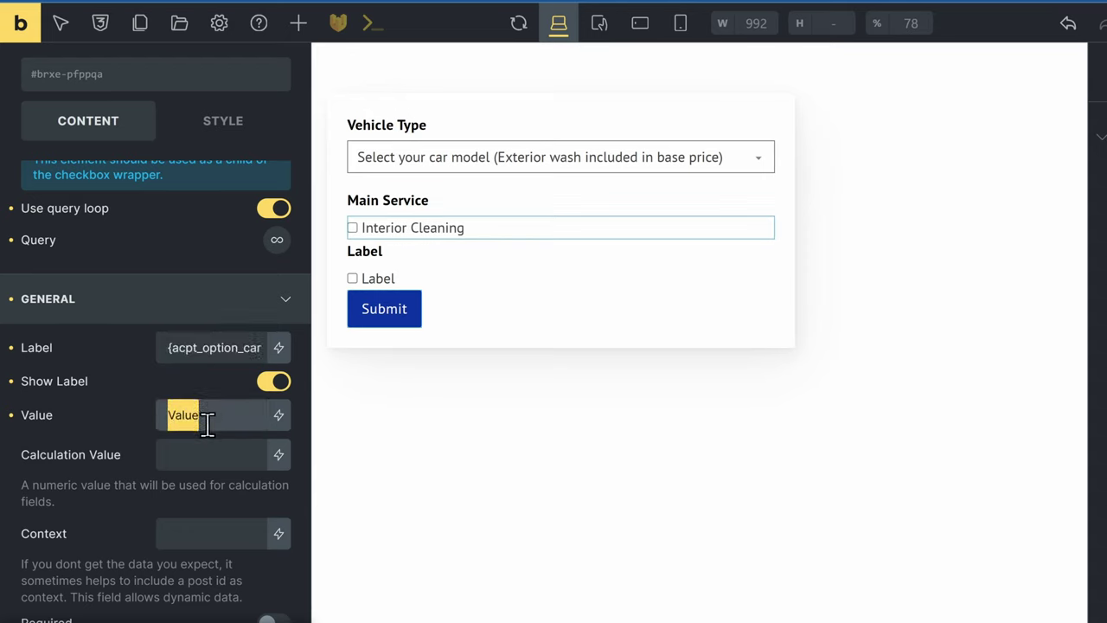
text({acpt_option_car_wash_service-name})
- Set the checkbox's Calculation Value to the dynamic tag "[Car-wash-services] - services main-service service-price"
click(201, 453)
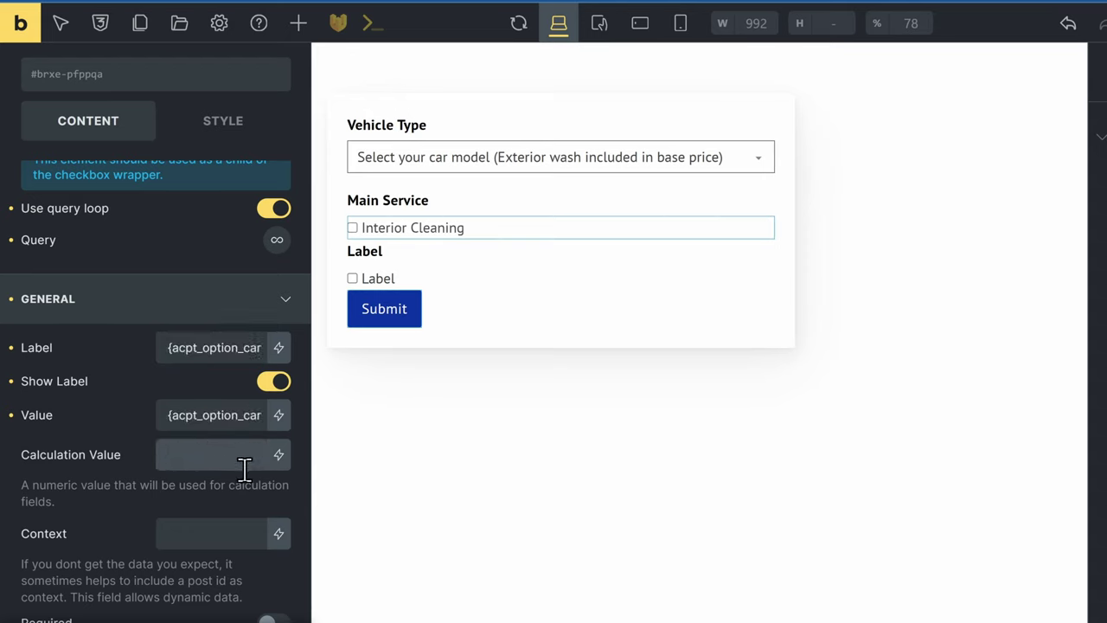
click(277, 457)
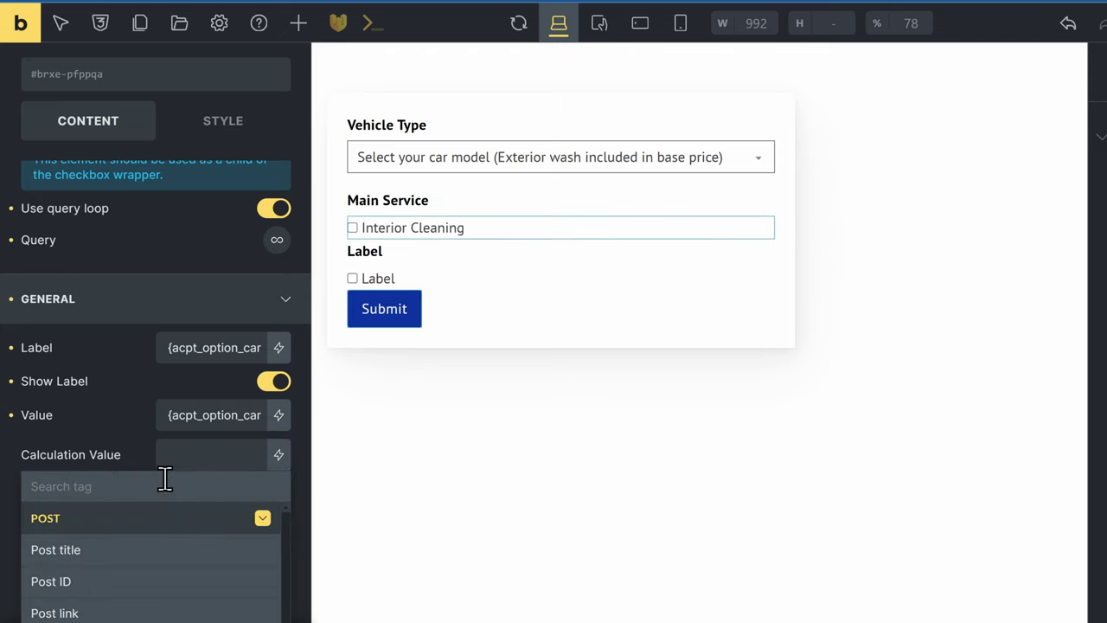
text(price)
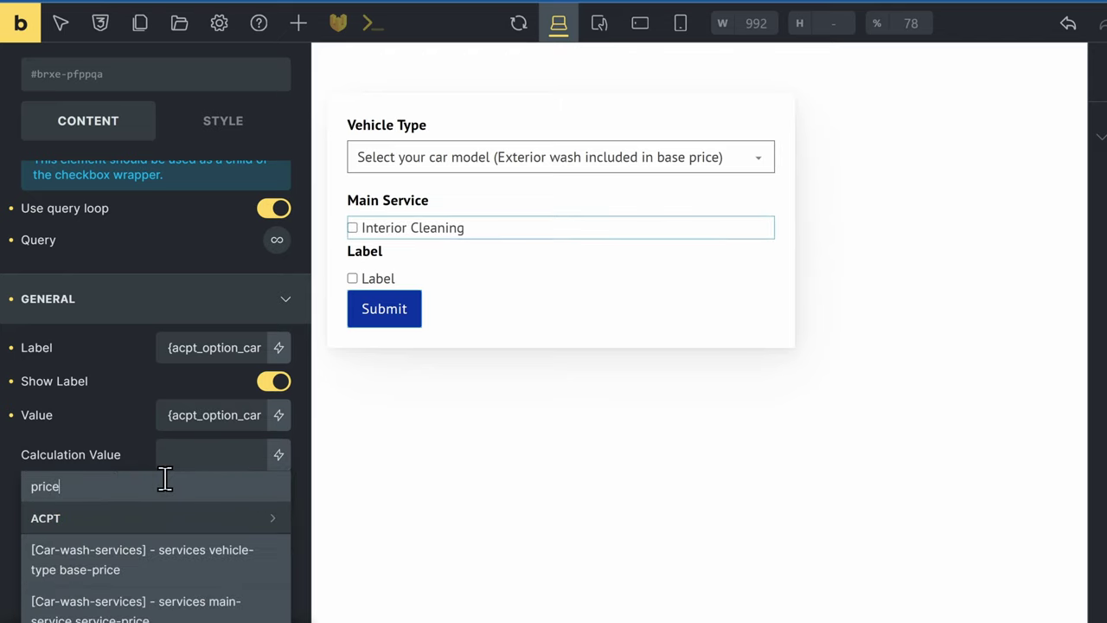
scroll(237, 463, down, 2)
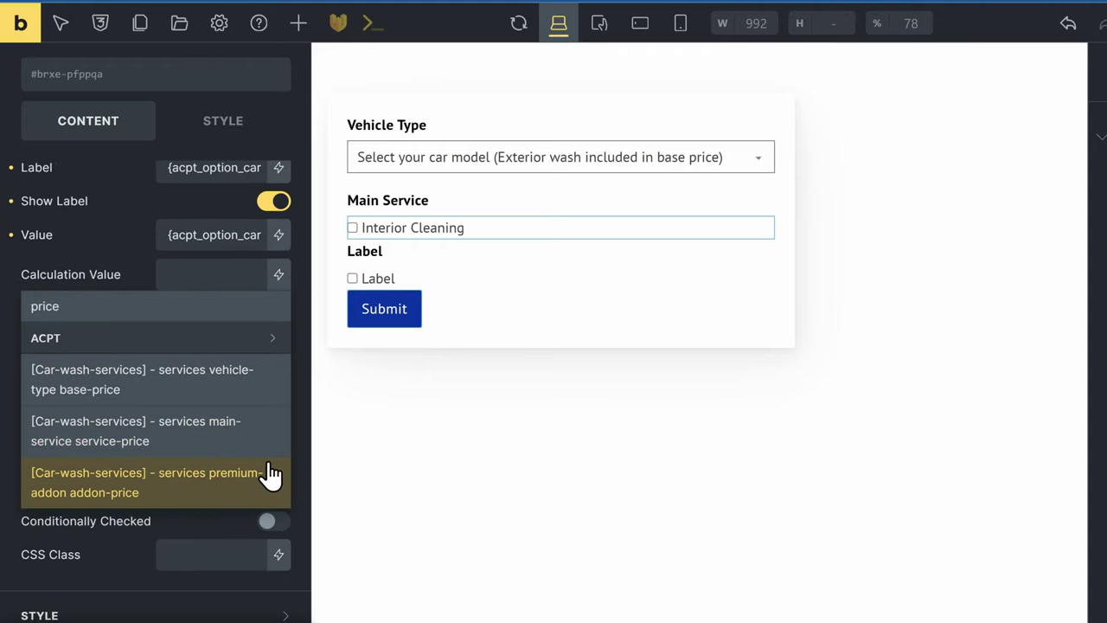
click(106, 450)
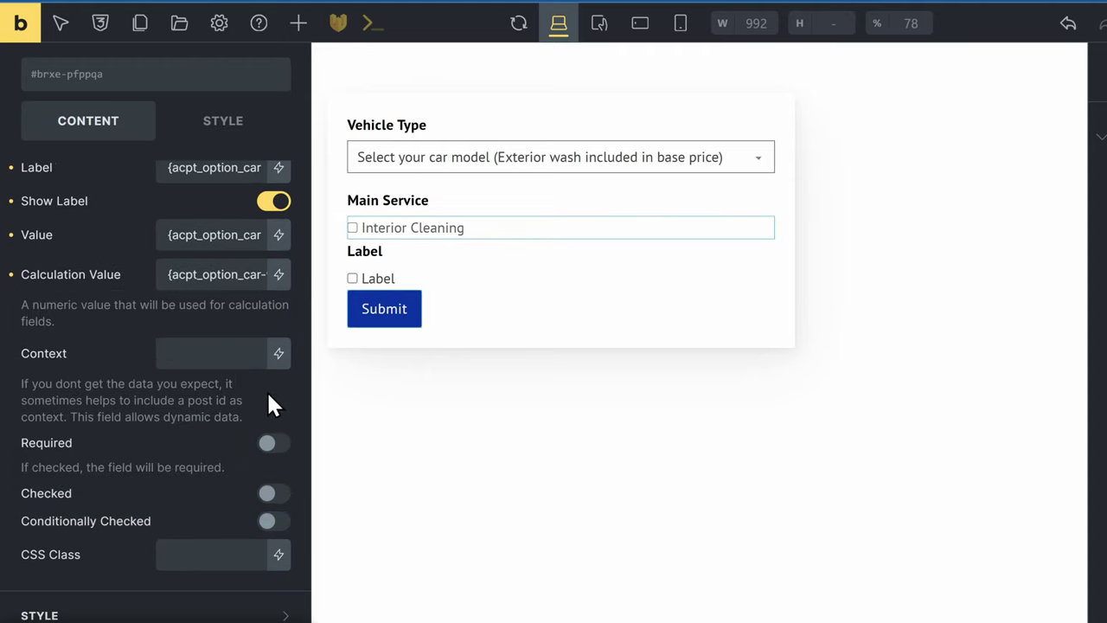
- Copy the dynamic tag in the checkbox's Calculation Value and read through it to its service-price ending
triple_click(223, 275)
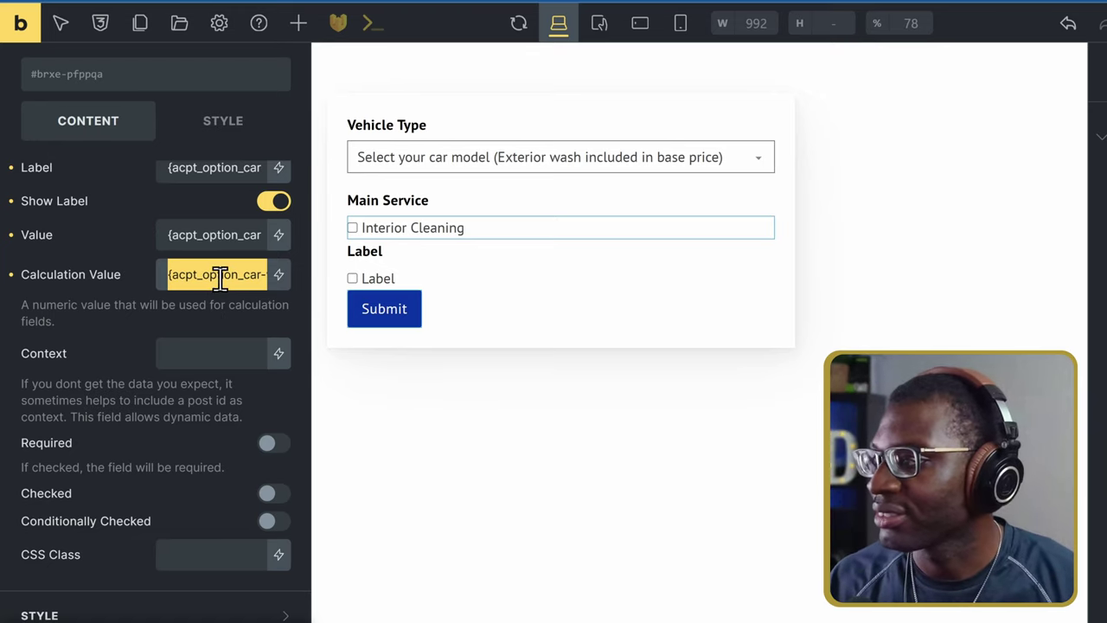
click(202, 275)
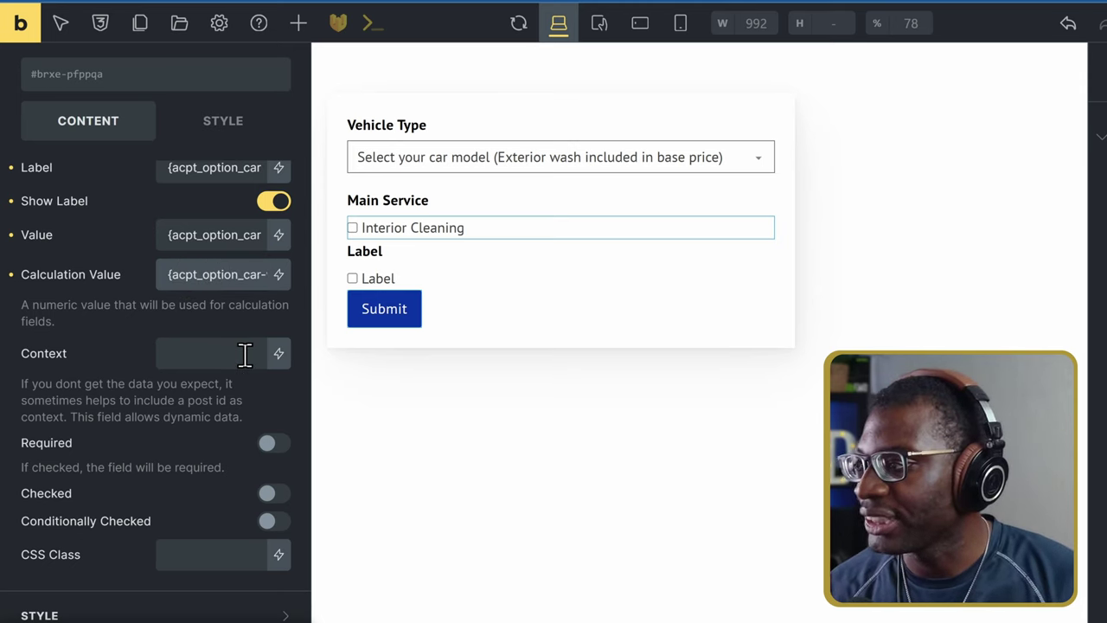
key(Right)
key(Right)
key(Right)
key(Right)
key(Right)
key(Right)
key(Right)
key(Right)
key(Right)
key(Right)
key(Right)
key(Right)
key(Right)
key(Right)
key(Right)
key(Right)
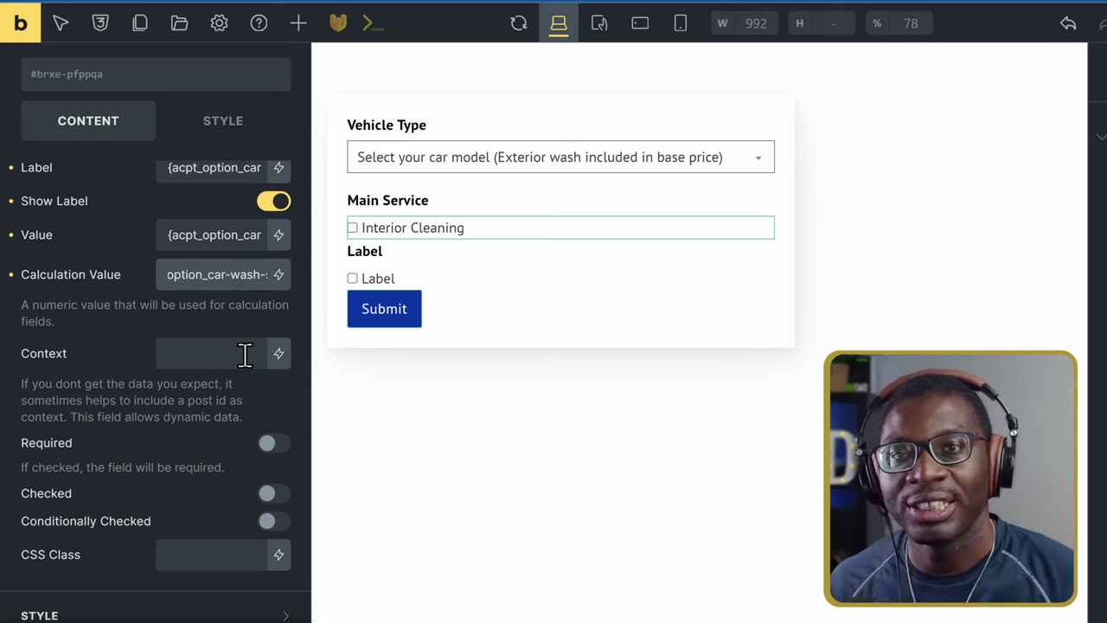
key(Right)
key(Right)
key(Right)
key(Right)
key(Right)
key(Right)
key(Right)
key(Right)
key(Right)
key(Right)
key(Right)
key(Right)
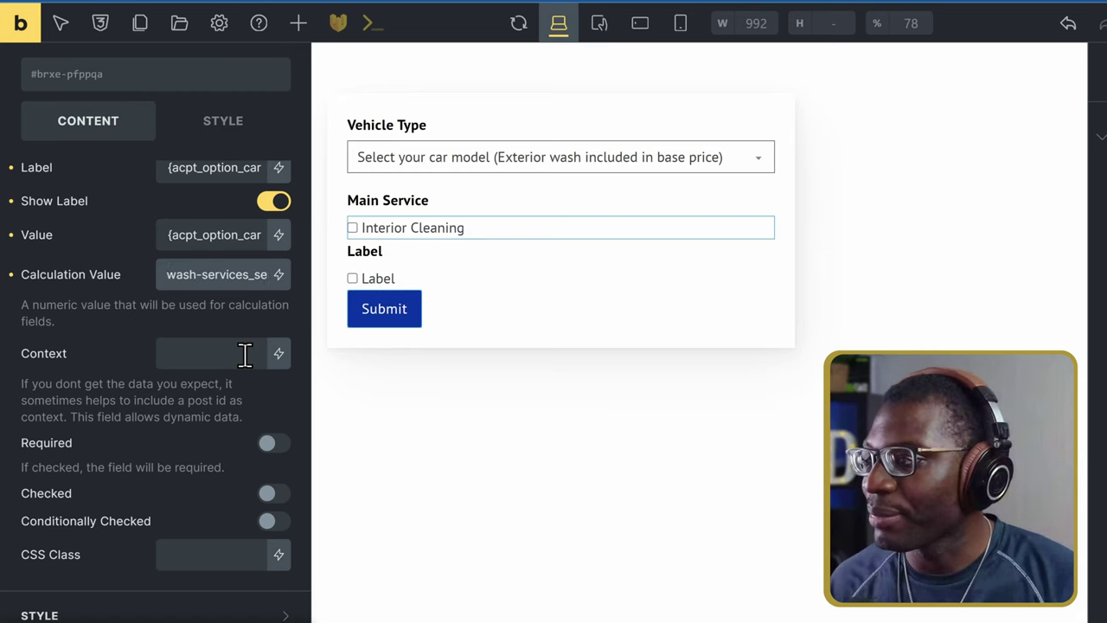
key(Right)
key(Right)
key(Right)
key(Right)
key(Right)
key(Right)
key(Right)
key(Right)
key(Right)
key(Right)
key(Right)
key(Right)
key(Right)
key(Right)
key(Right)
key(Right)
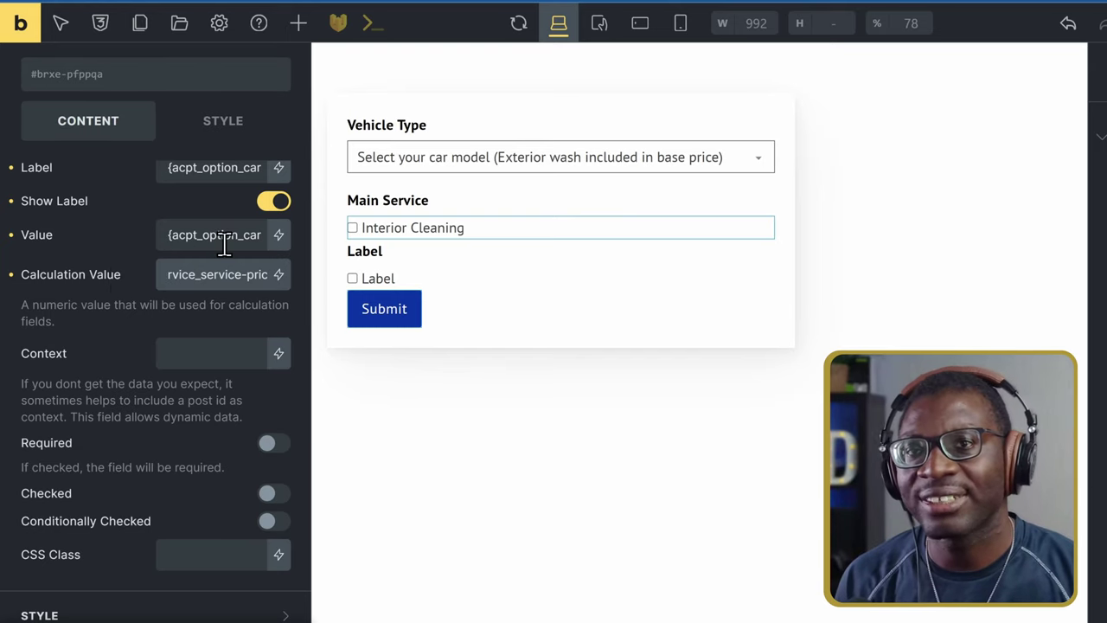
- Append "(+£", the copied service-price tag and a closing ")" after the service-name tag in the checkbox's Label
scroll(97, 246, up, 4)
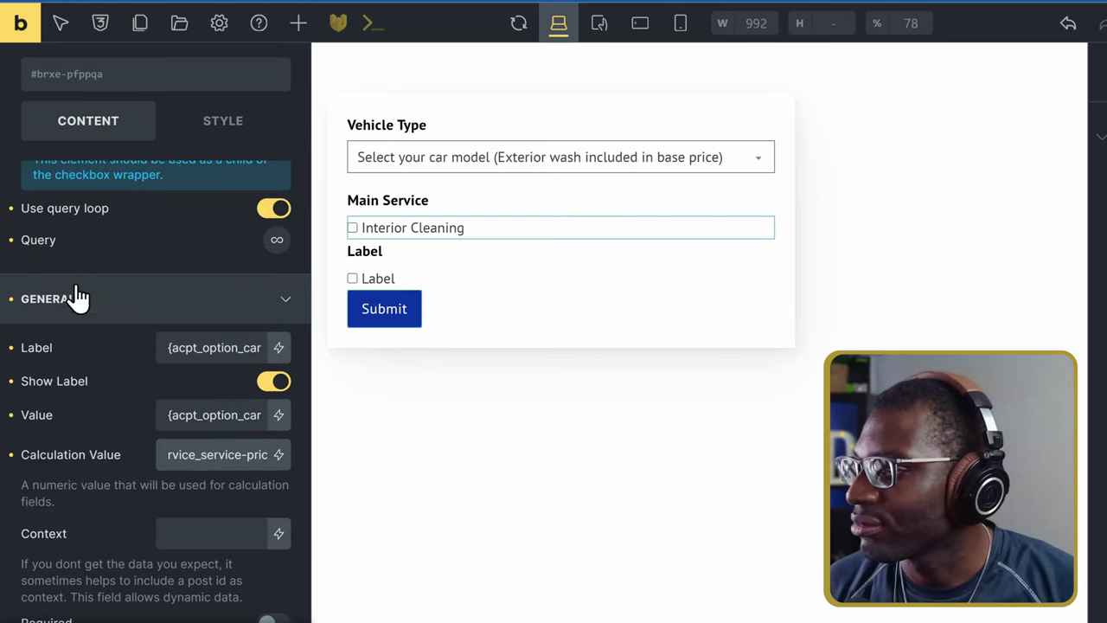
click(202, 347)
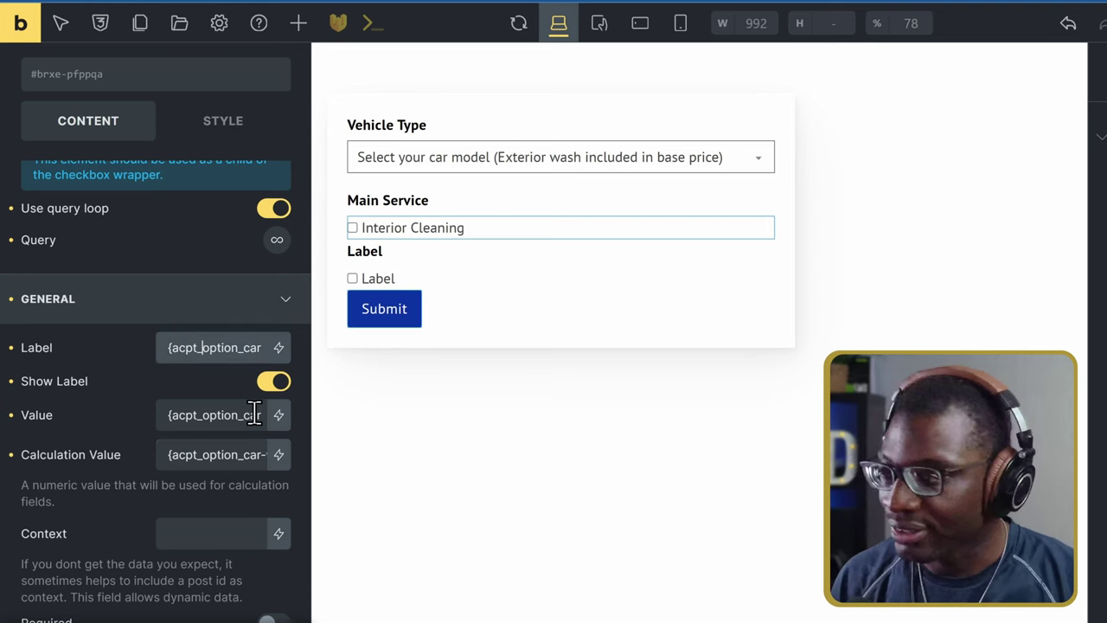
key(End)
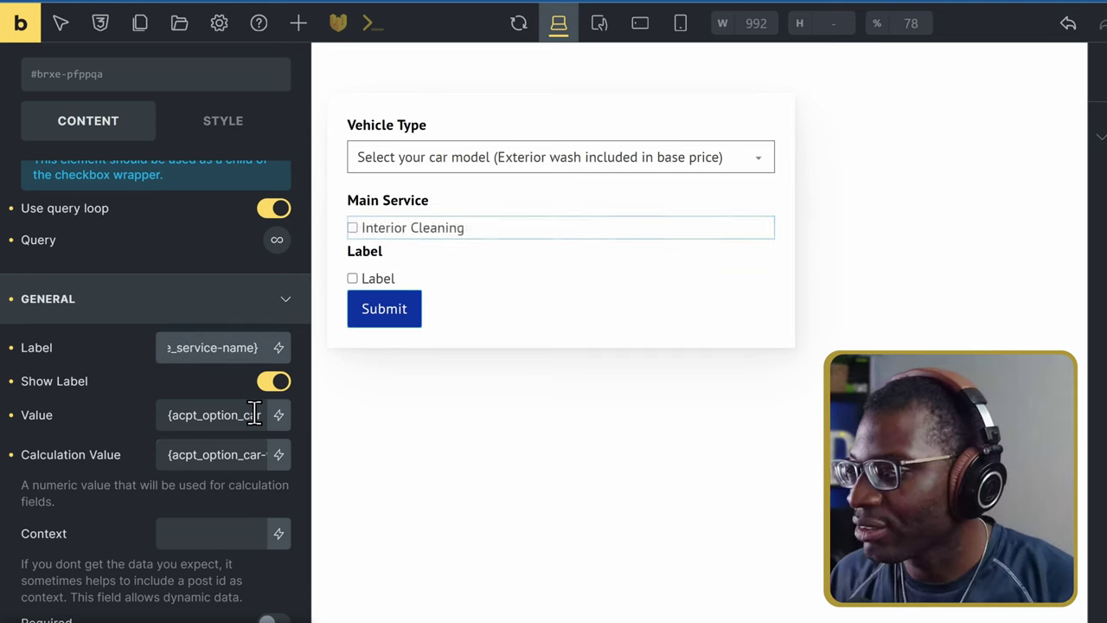
text((+£)
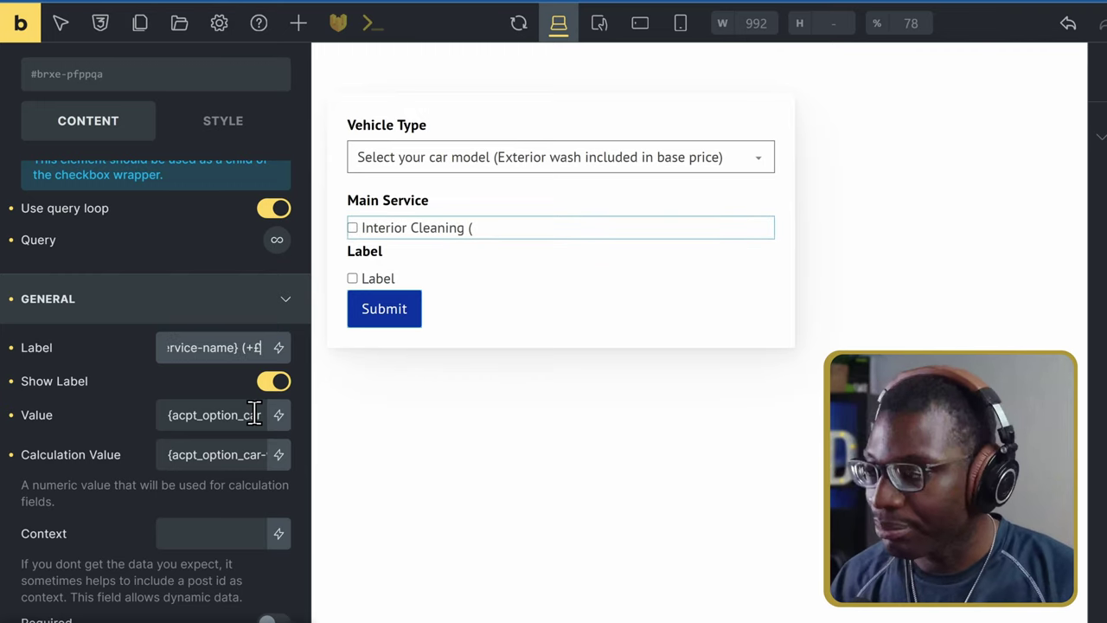
key(ctrl+v)
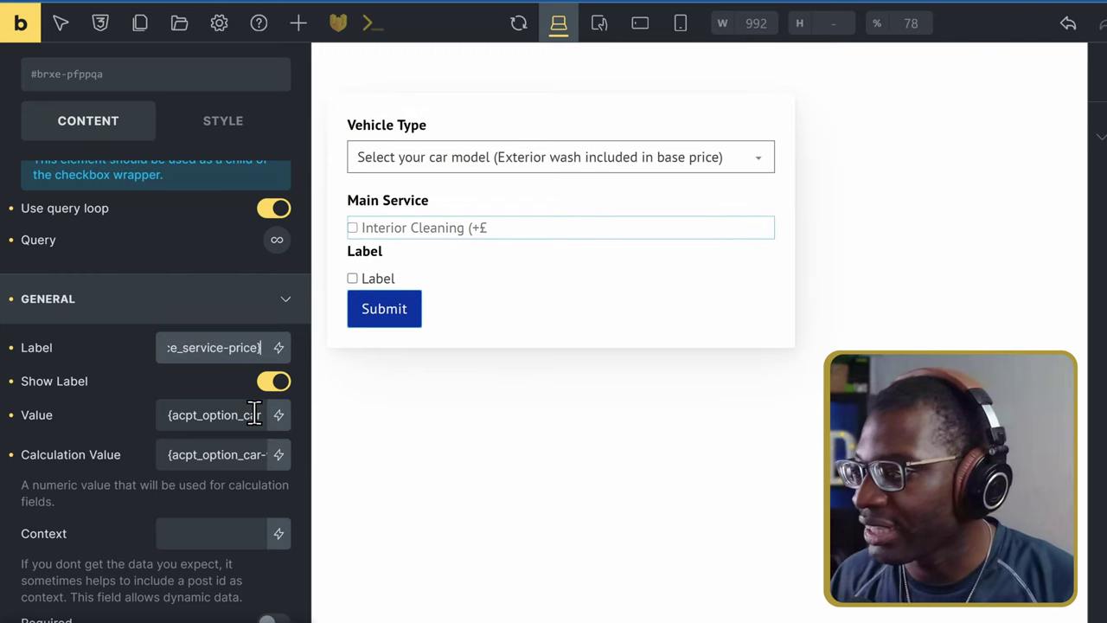
text())
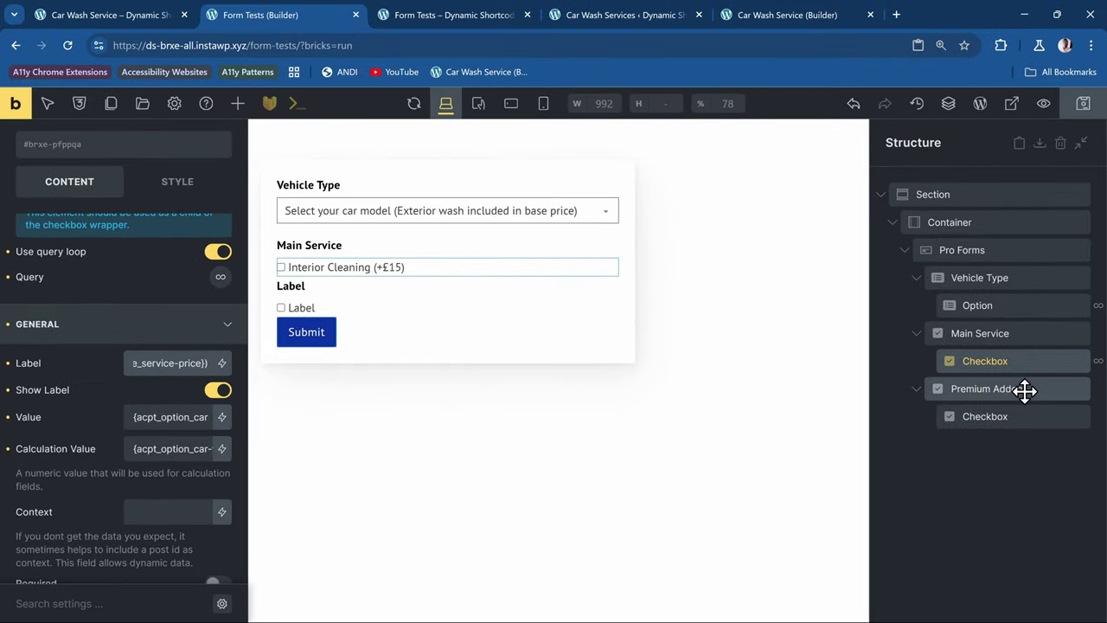
- Set the Premium Addons field's Custom ID to "premium" and its Label to "Premium Addons"
click(1079, 388)
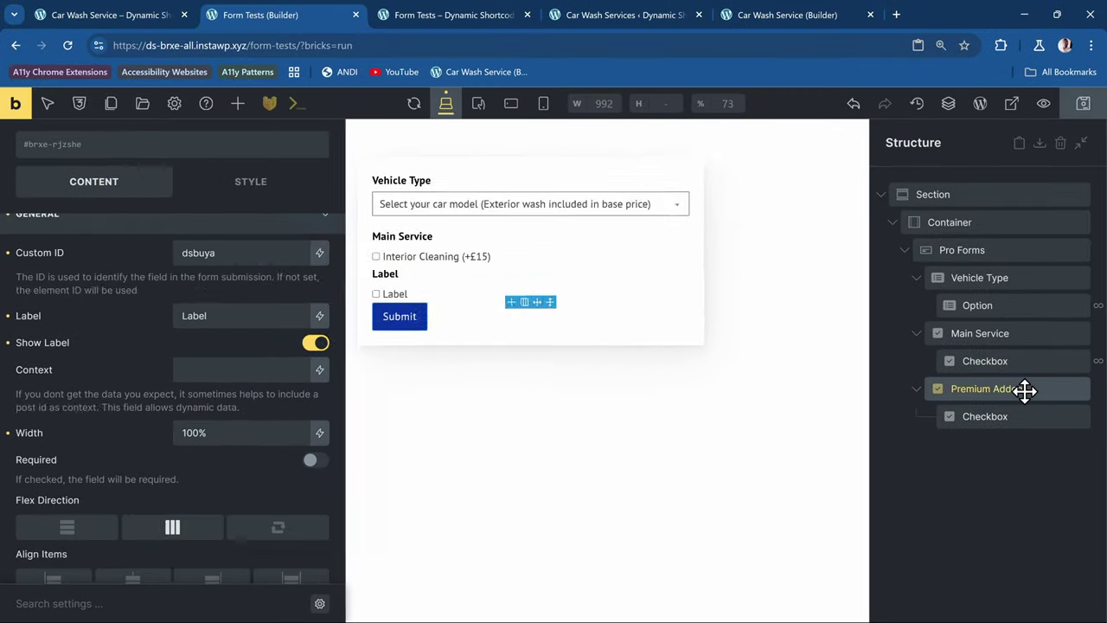
scroll(335, 282, up, 2)
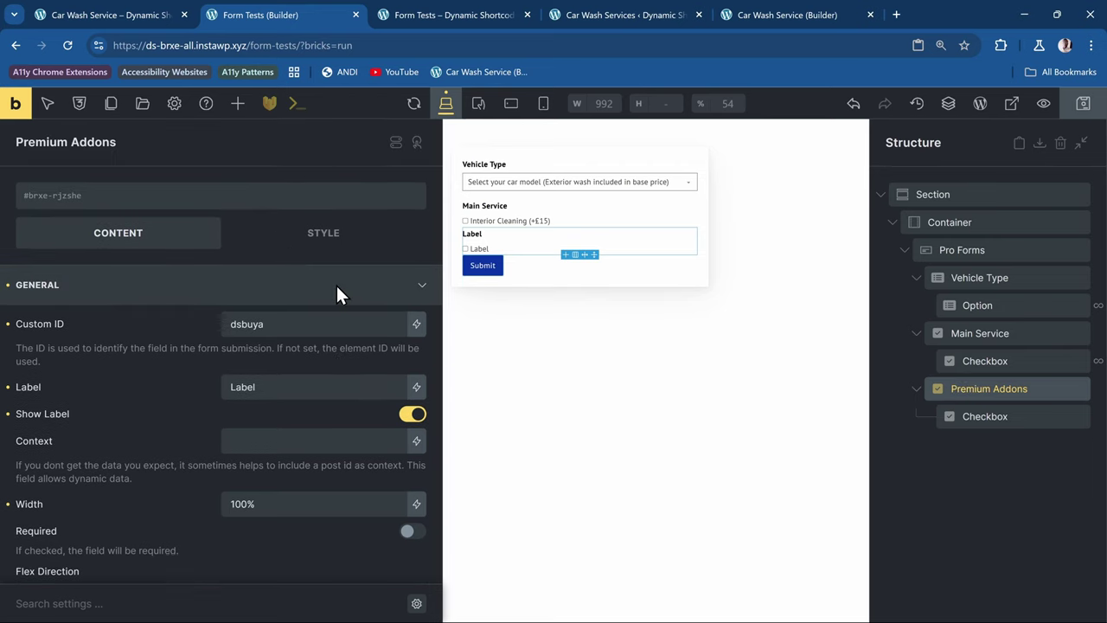
double_click(276, 324)
text(premium)
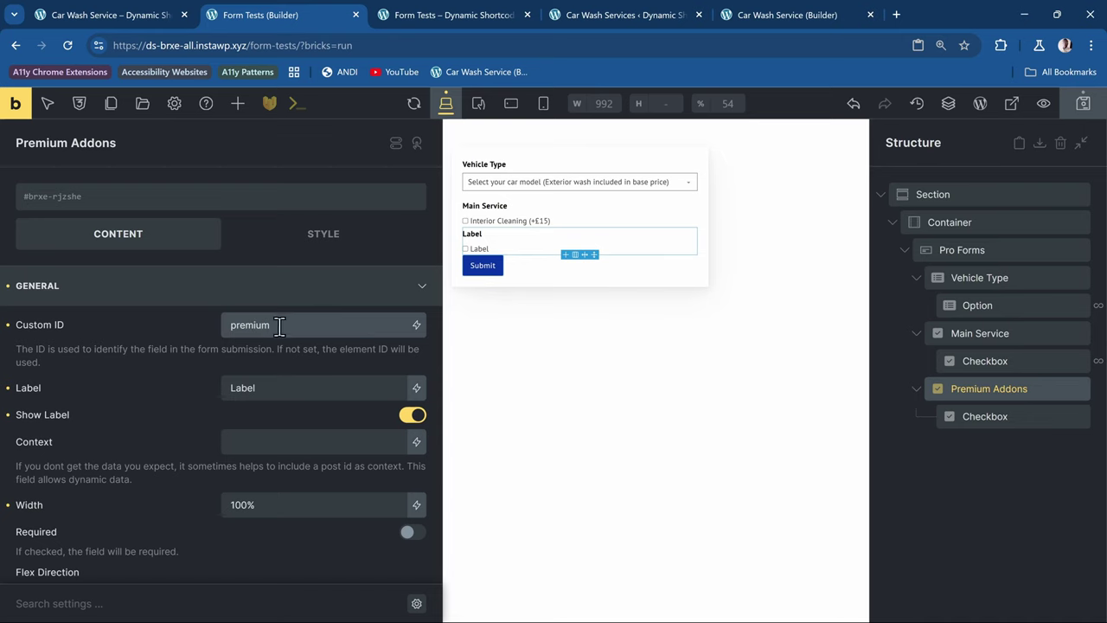
scroll(278, 325, down, 3)
scroll(299, 366, up, 3)
double_click(300, 384)
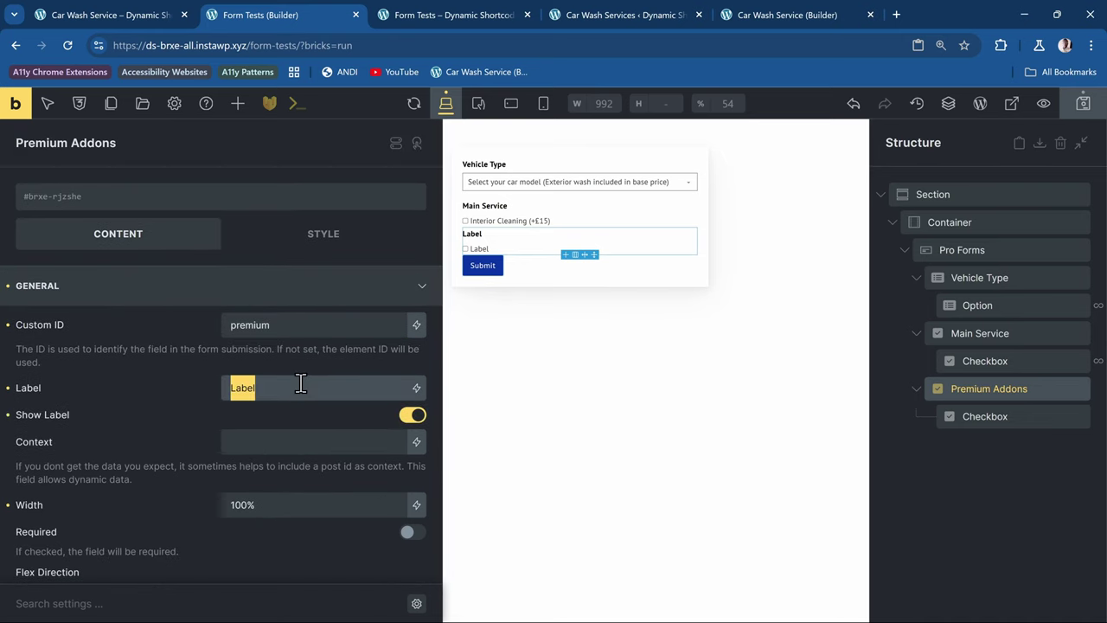
text(p)
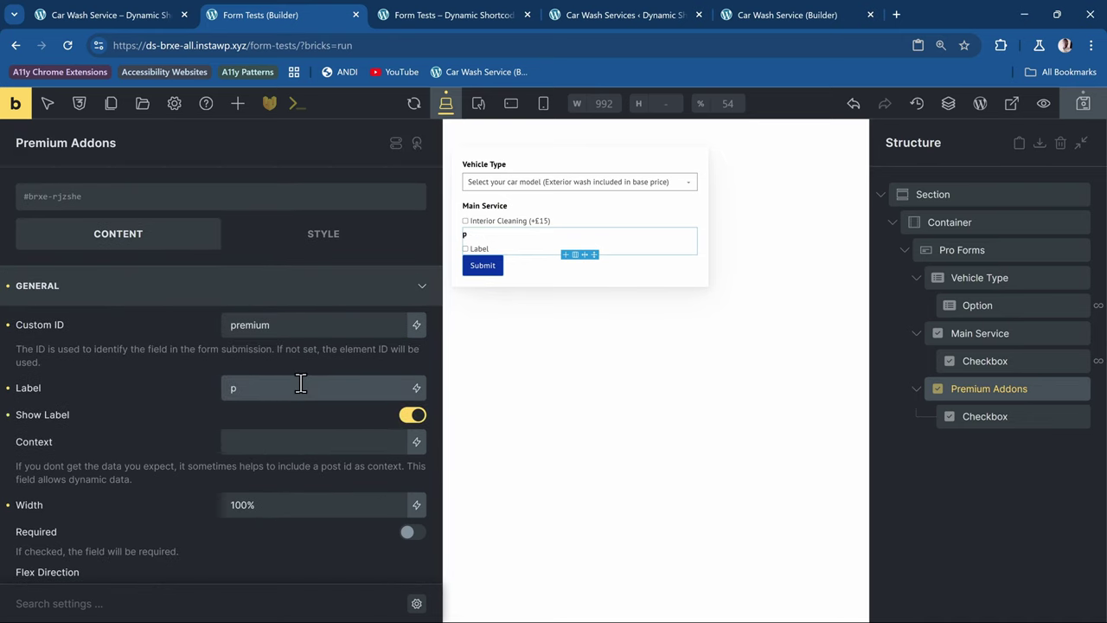
key(BackSpace)
text(Pre)
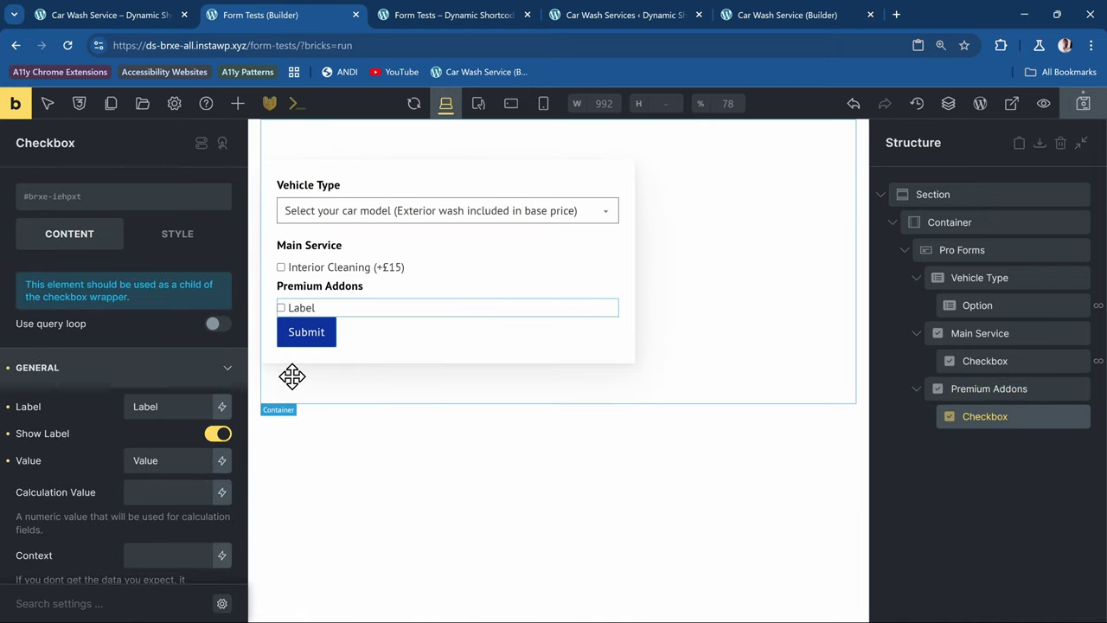
- Enable the query loop on the checkbox inside Premium Addons and set its query type to "[Car-wash-services] - services premium-addon"
click(218, 325)
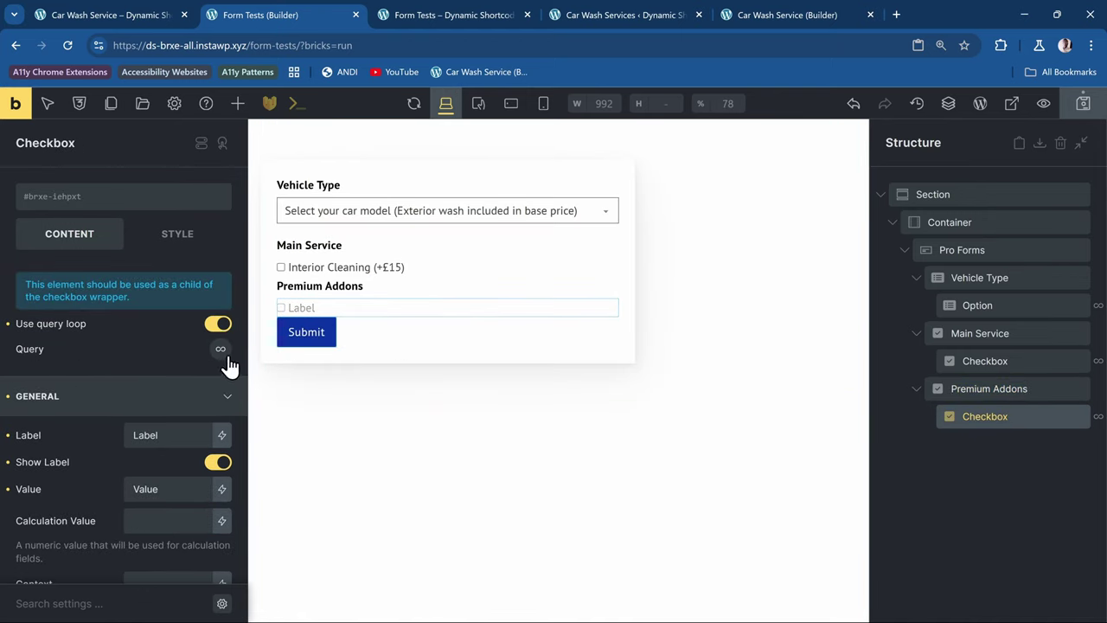
click(221, 348)
scroll(141, 403, down, 1)
click(163, 248)
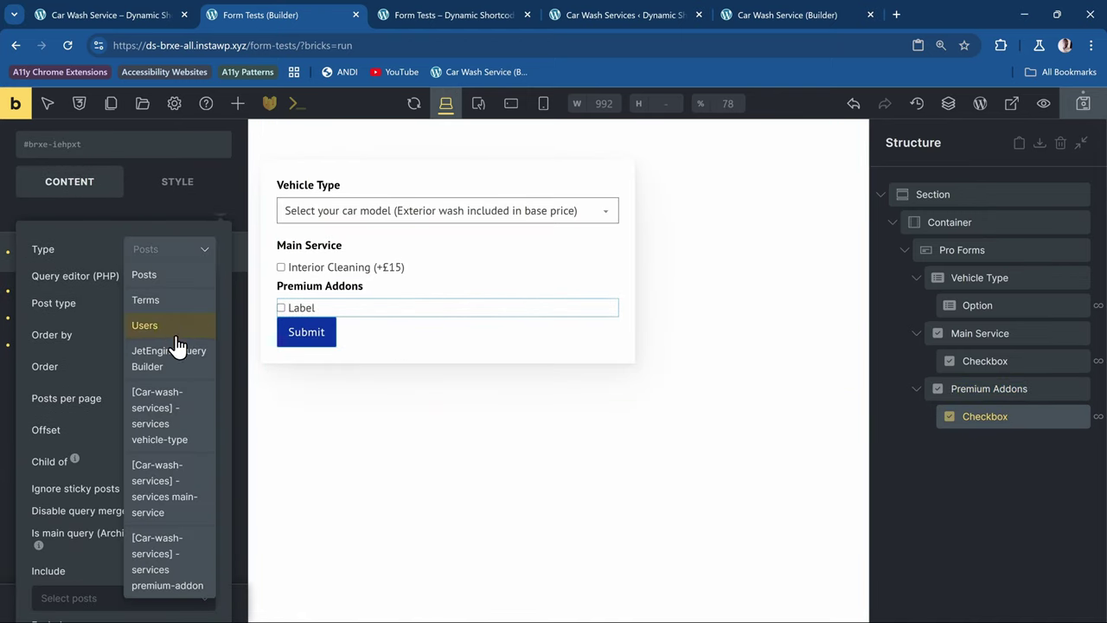
scroll(177, 383, down, 4)
scroll(177, 382, up, 4)
scroll(178, 381, down, 1)
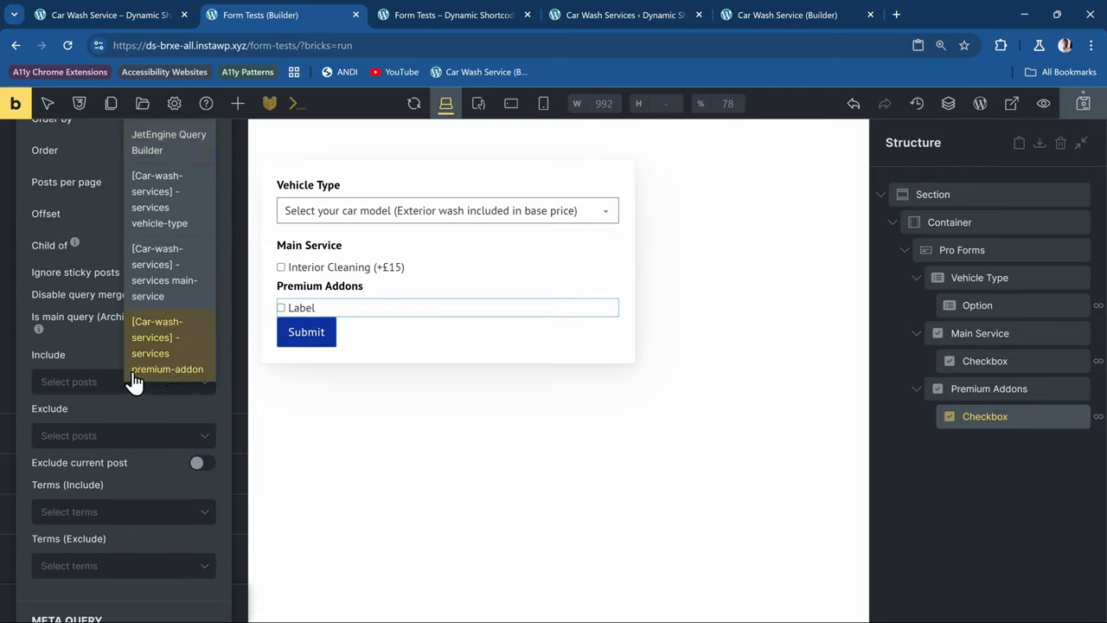
click(143, 370)
scroll(117, 372, up, 1)
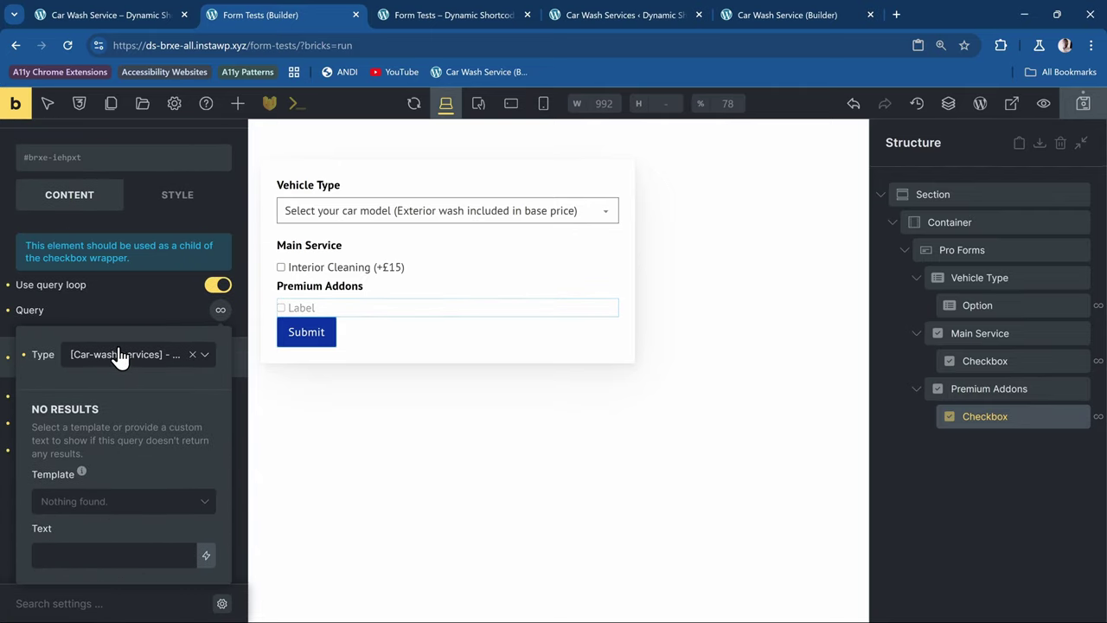
- Check the Premium Addon repeater's field names on the Car Wash Services page and replace the checkbox's Label with the "[Car-wash-services] - services premium-addon addon-name" dynamic tag
click(72, 301)
scroll(72, 387, down, 2)
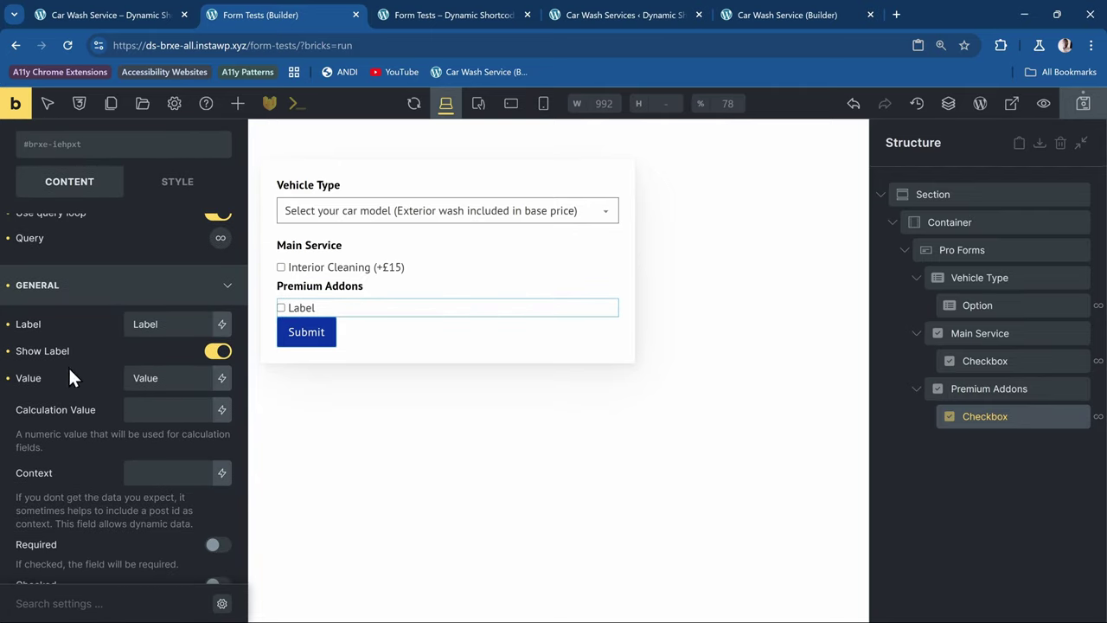
double_click(161, 325)
key(BackSpace)
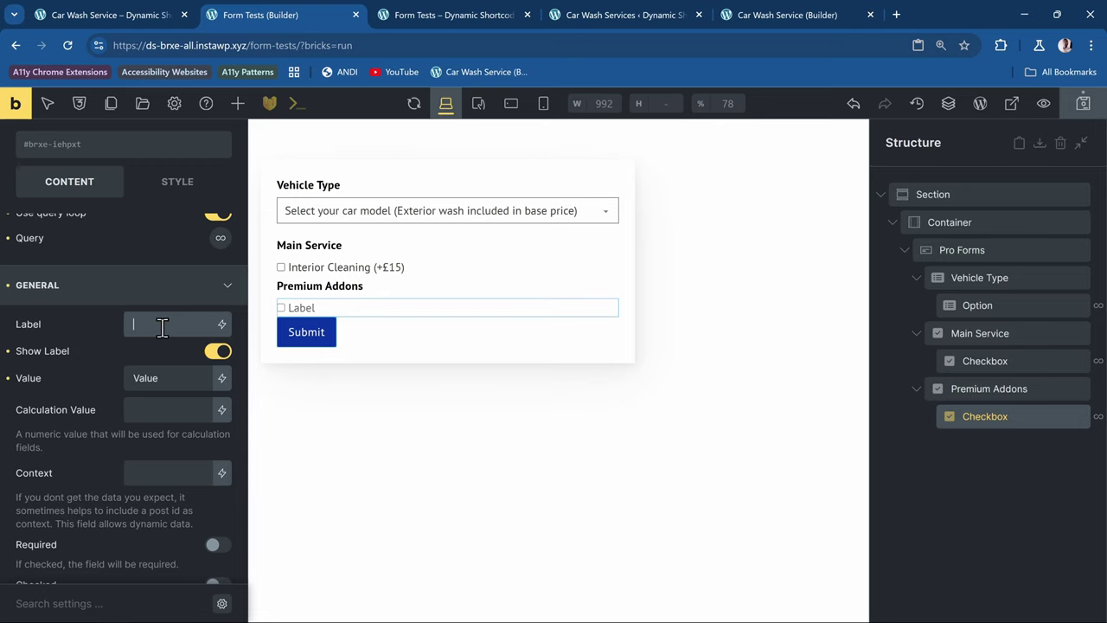
click(603, 13)
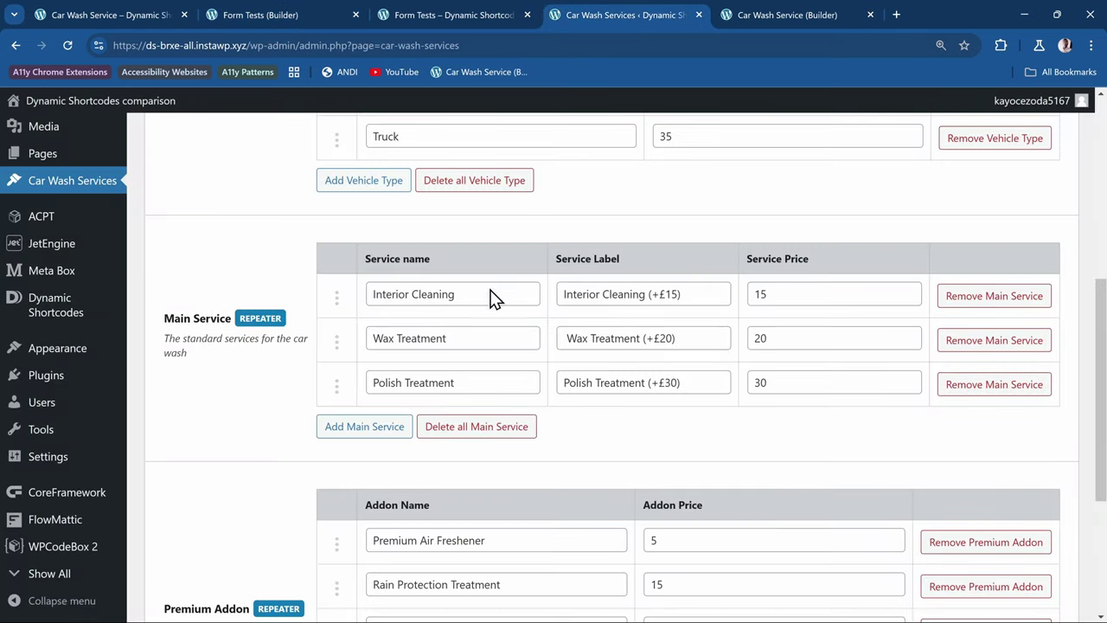
scroll(435, 303, down, 3)
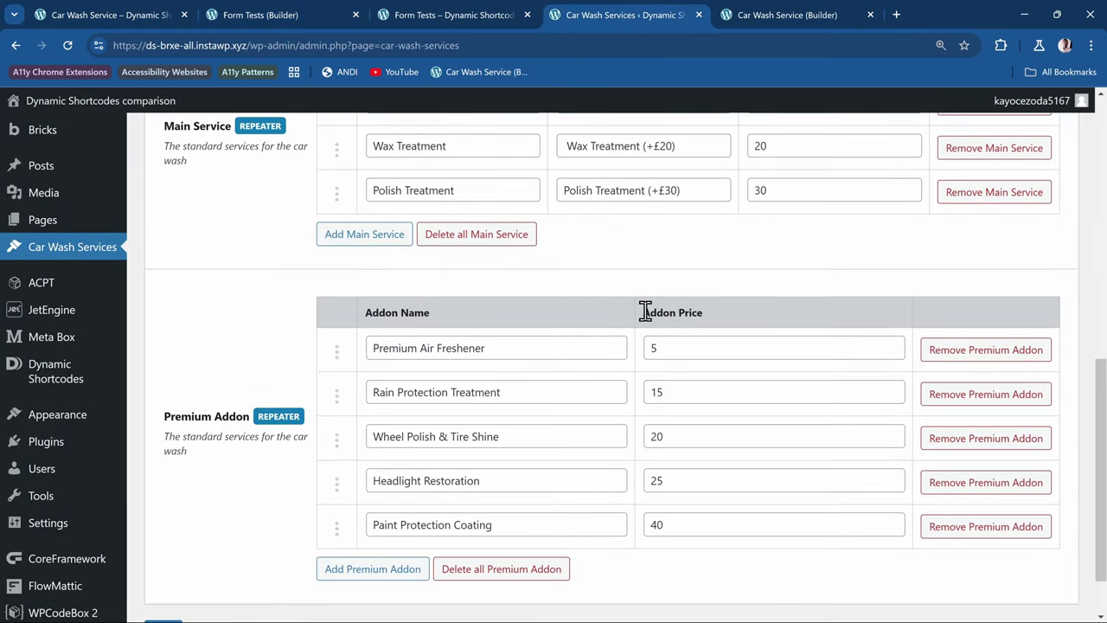
click(302, 14)
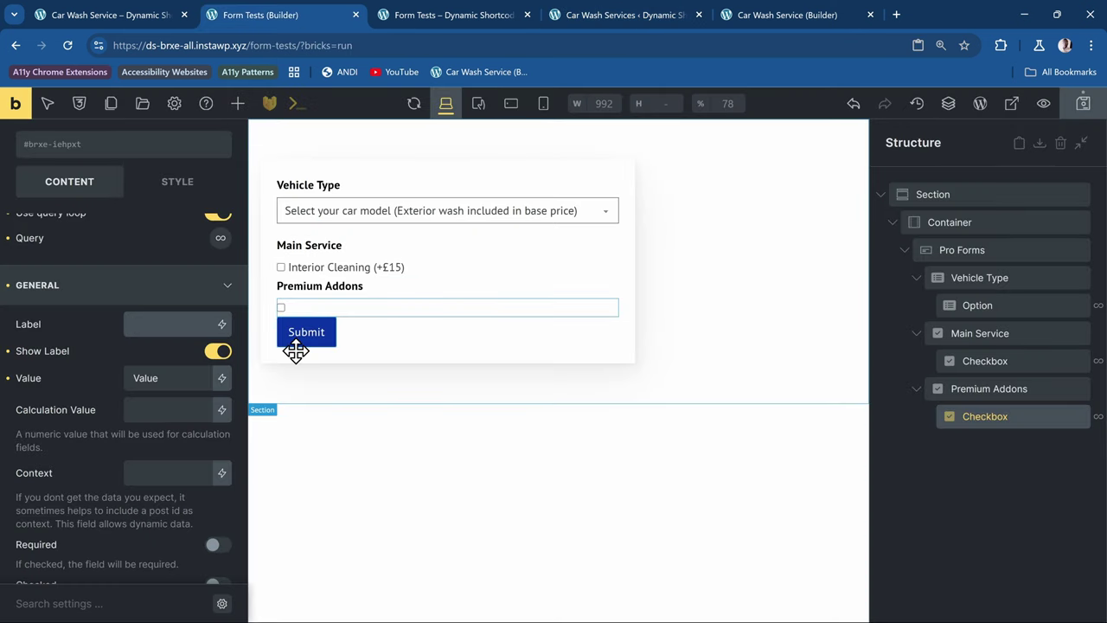
click(222, 324)
text(addon)
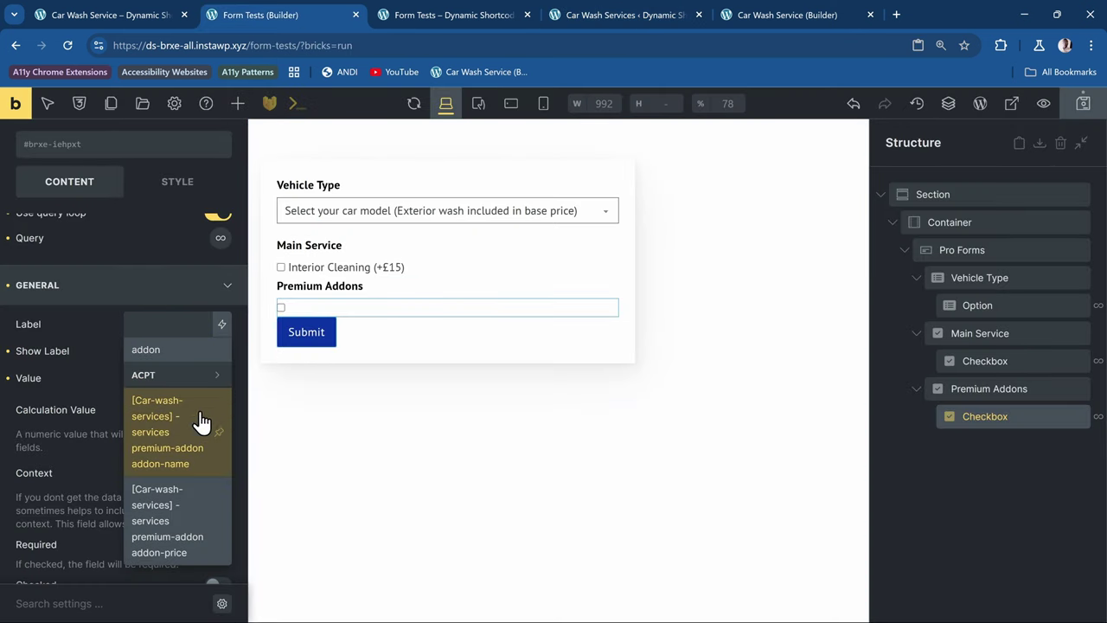
click(190, 430)
- Replace the Premium Addons checkbox's default Value with a copy of the addon-name dynamic tag from its Label
double_click(181, 383)
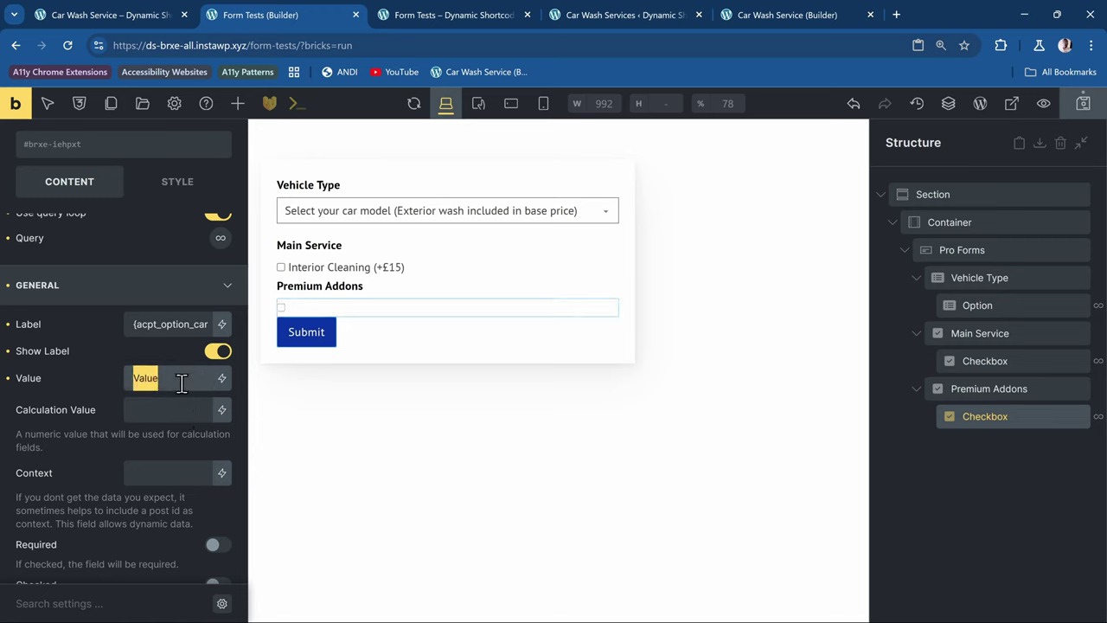
key(BackSpace)
triple_click(174, 321)
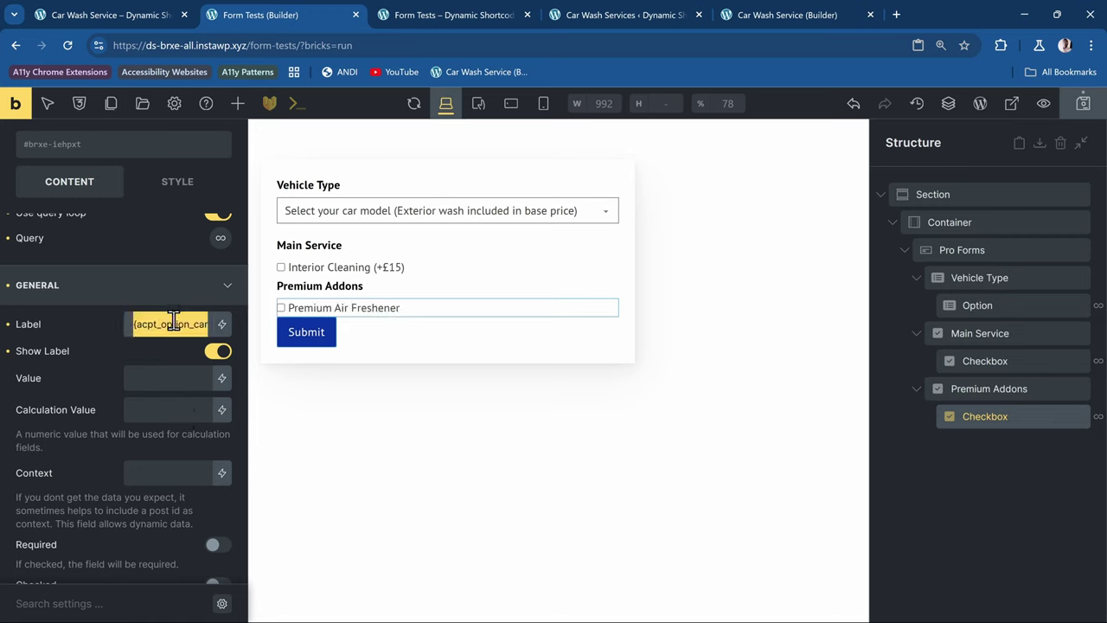
key(ctrl+c)
click(154, 374)
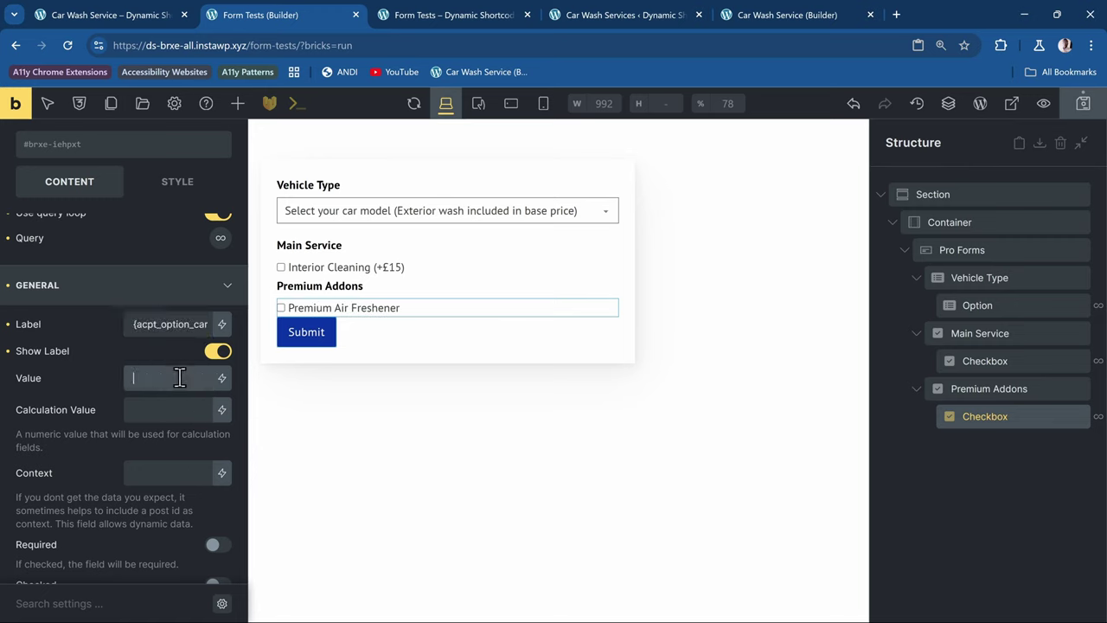
key(ctrl+v)
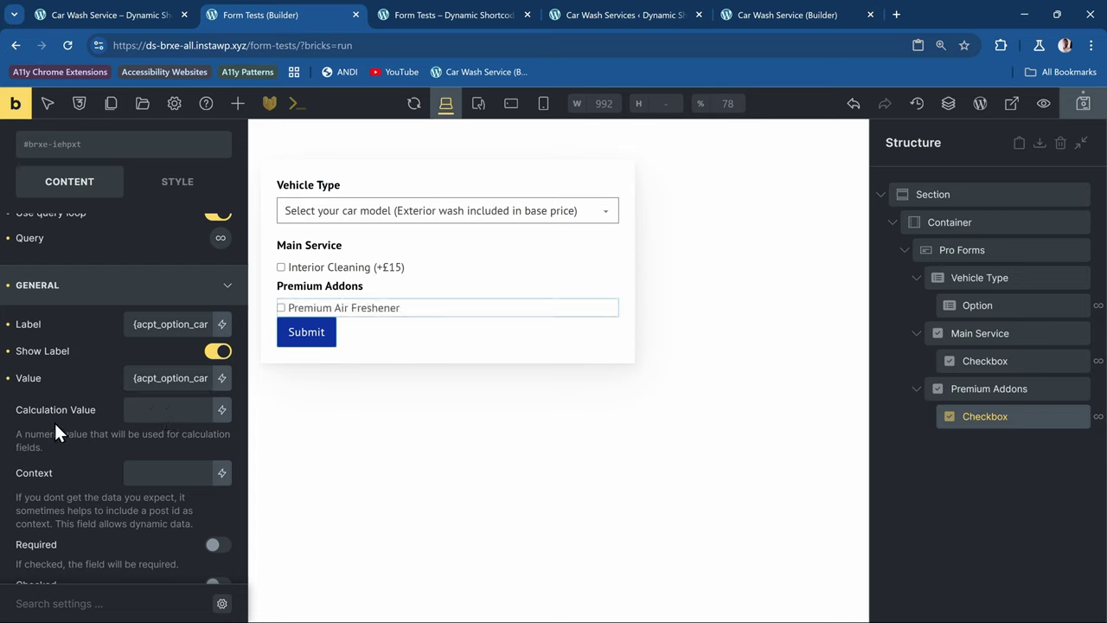
- Open the Premium Addons checkbox's Calculation Value for editing
click(156, 408)
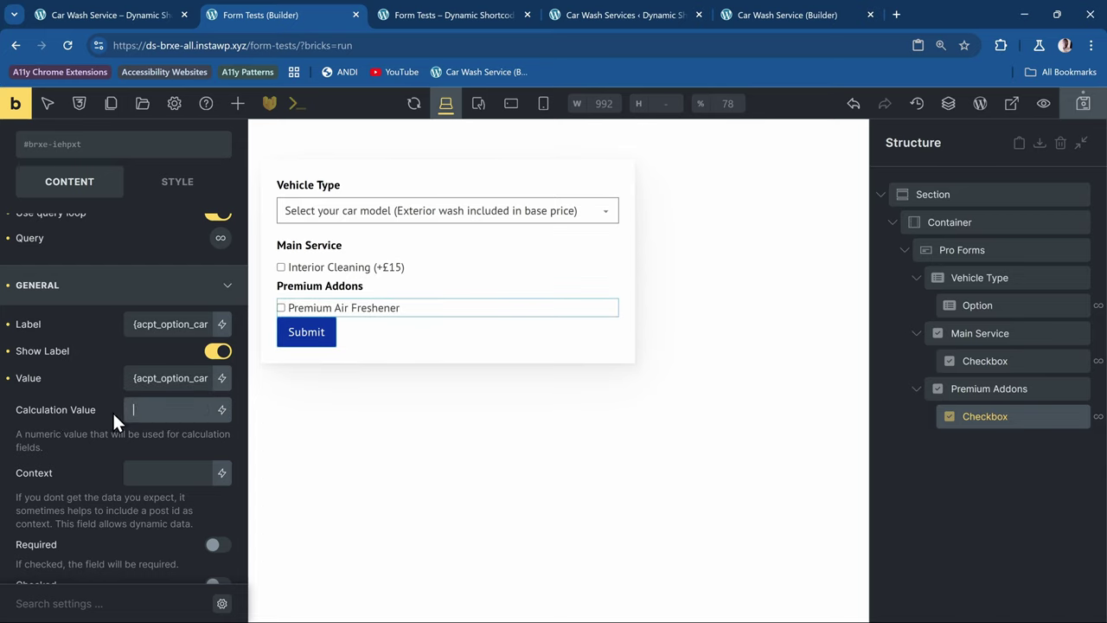
- Set the Premium Addons checkbox's calculation value to the dynamic [Car-wash-services] premium-addon addon-price field
click(221, 409)
text(addon)
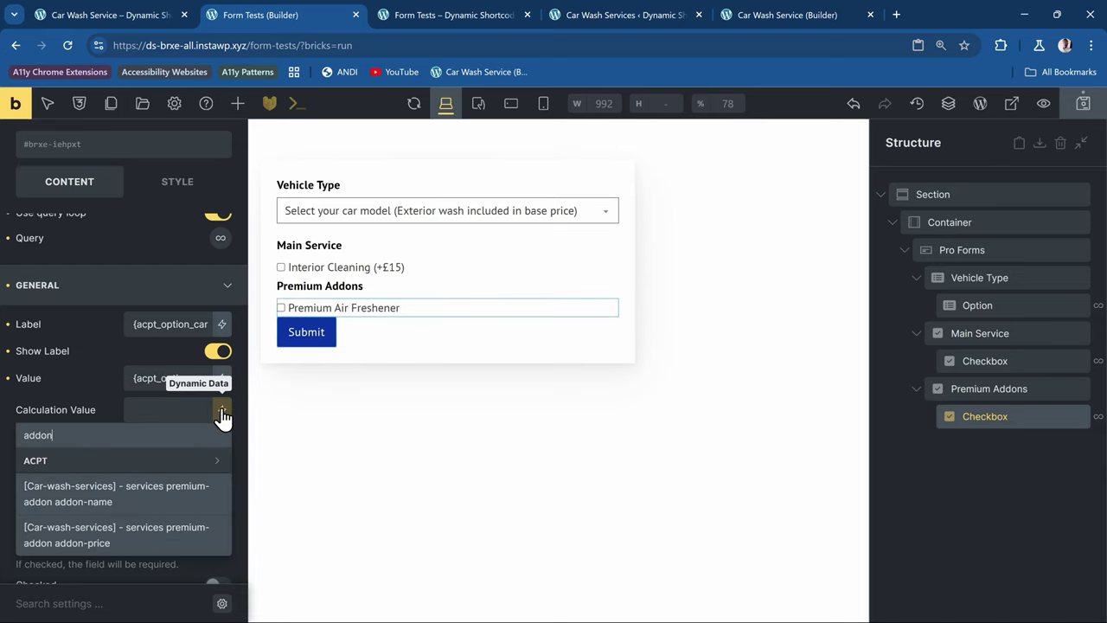
click(154, 532)
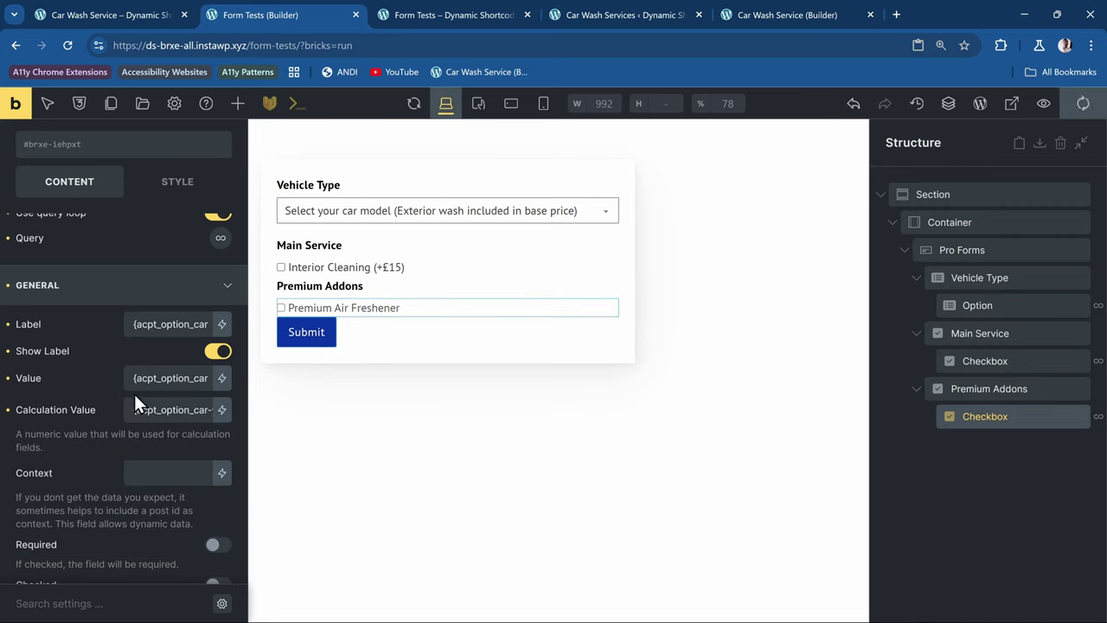
- Append the dynamic addon price to the Premium Addons checkbox label in the form (+£price), after the addon name
double_click(170, 381)
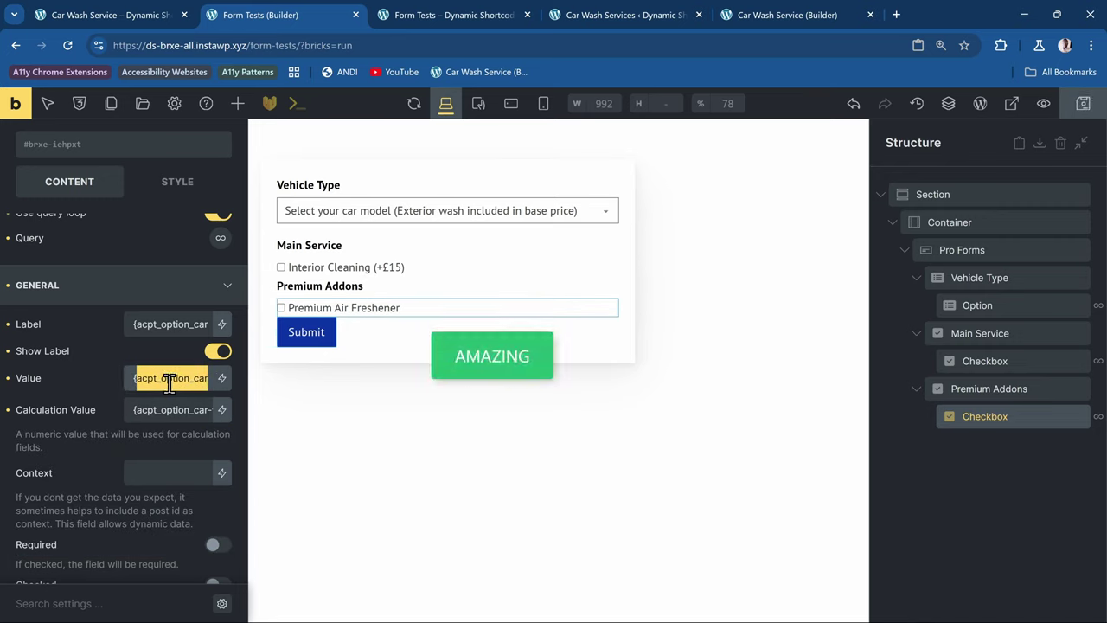
click(182, 326)
click(106, 21)
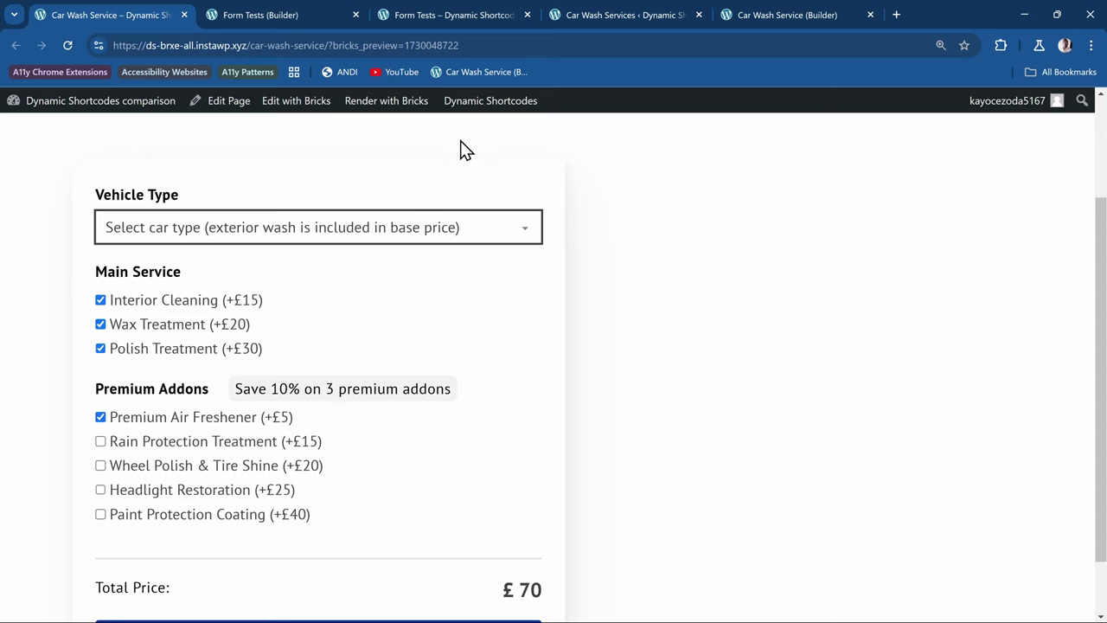
click(447, 12)
click(317, 8)
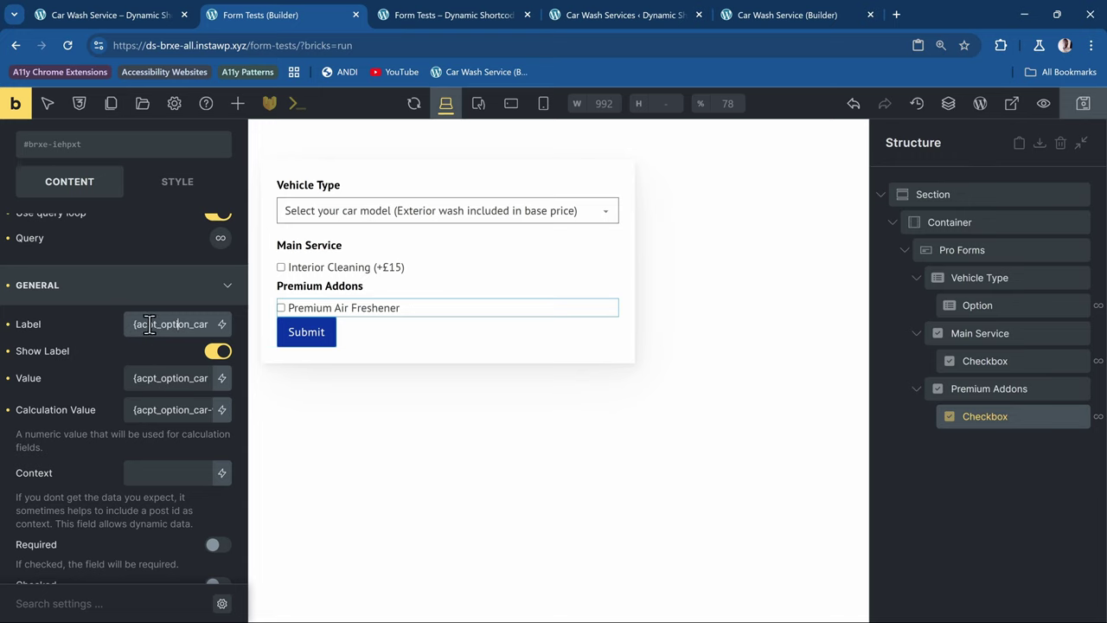
key(End)
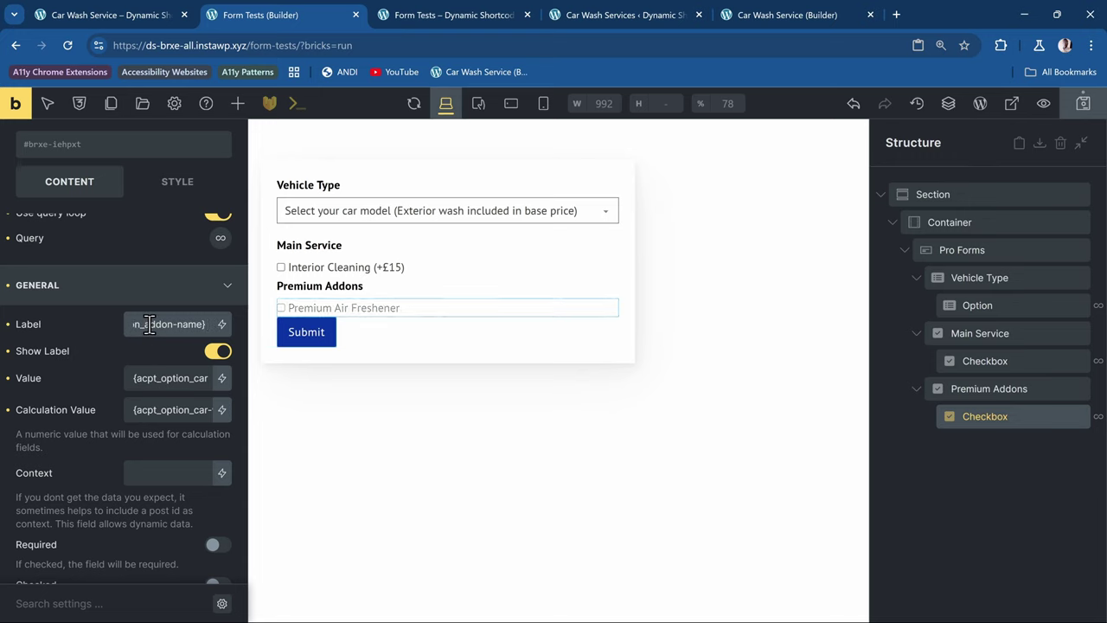
text(()
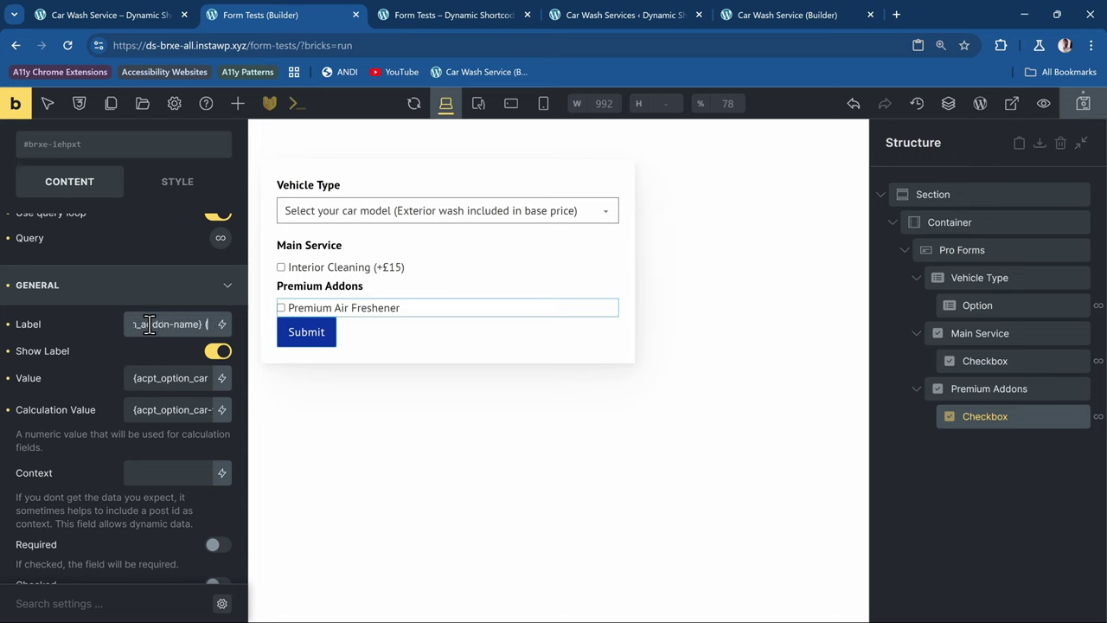
text(+£)
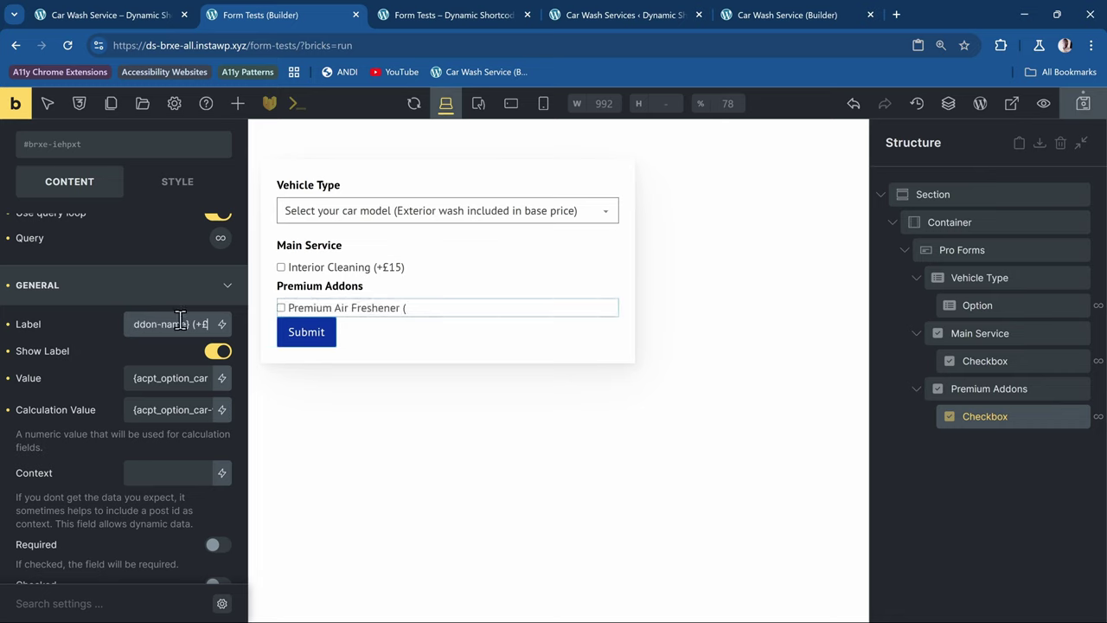
key(ctrl+v)
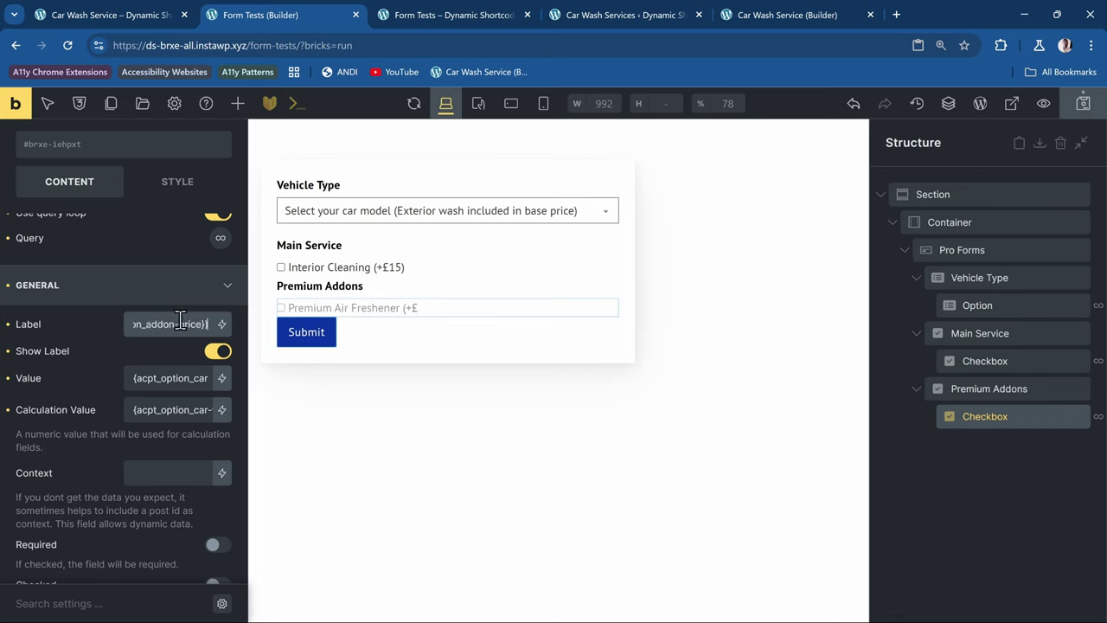
text())
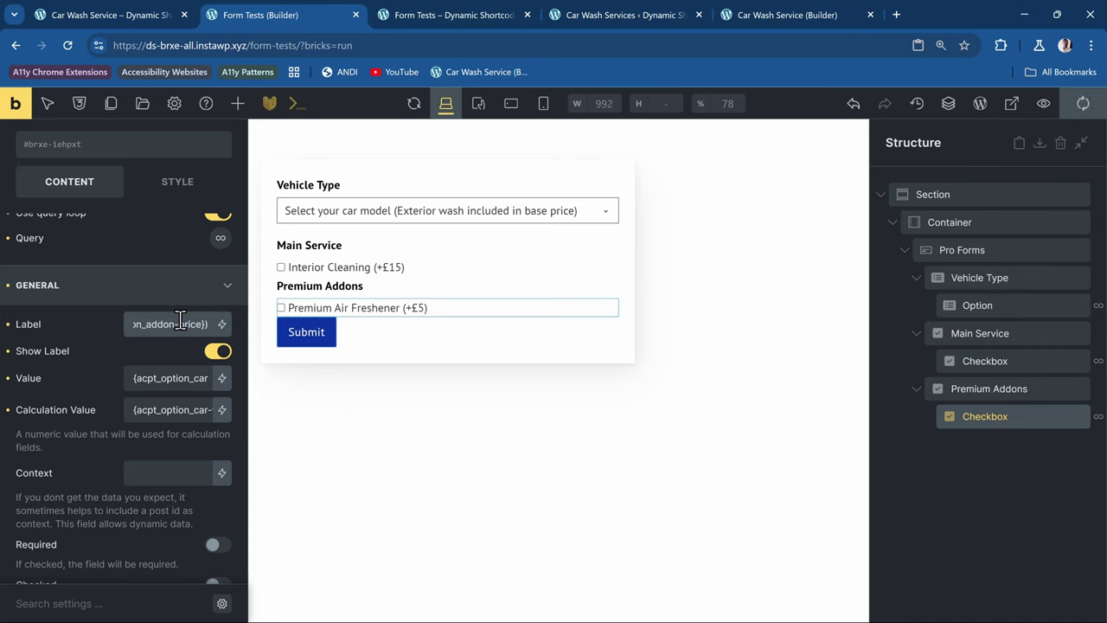
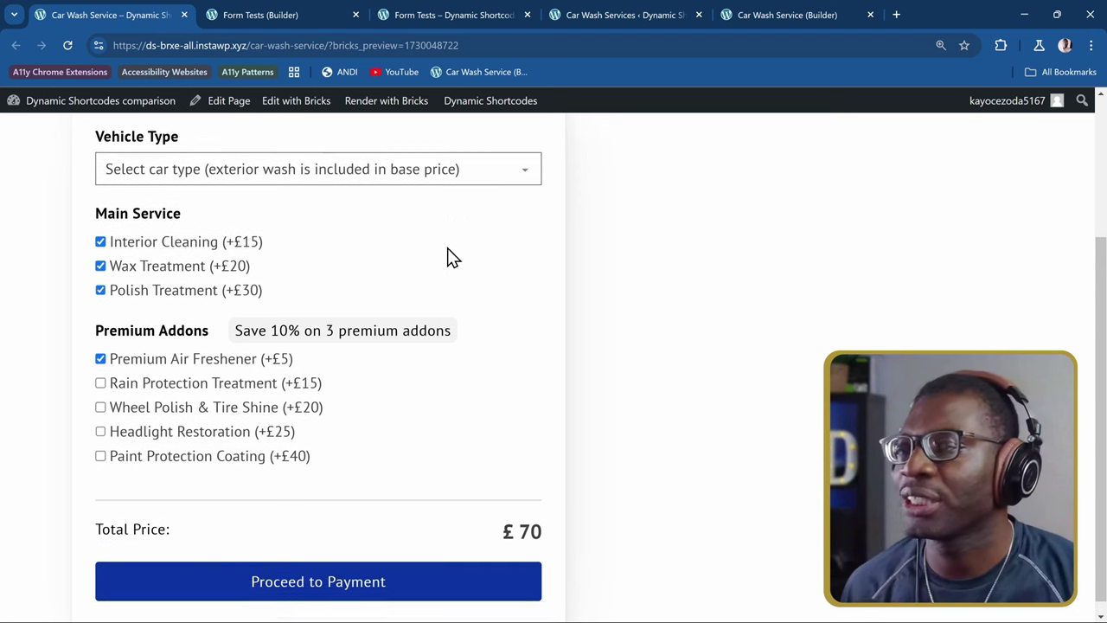
- Check the discount note on the finished Car Wash Service page, and add a Block inside Pro Forms below Premium Addons in the Form Tests builder
scroll(472, 346, down, 1)
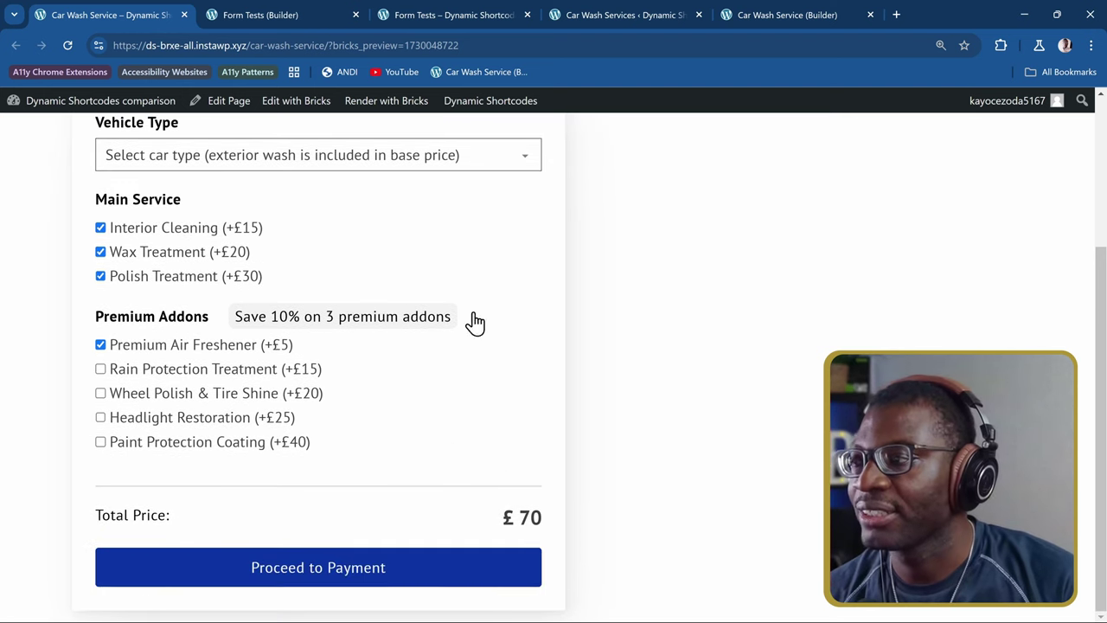
scroll(415, 277, up, 1)
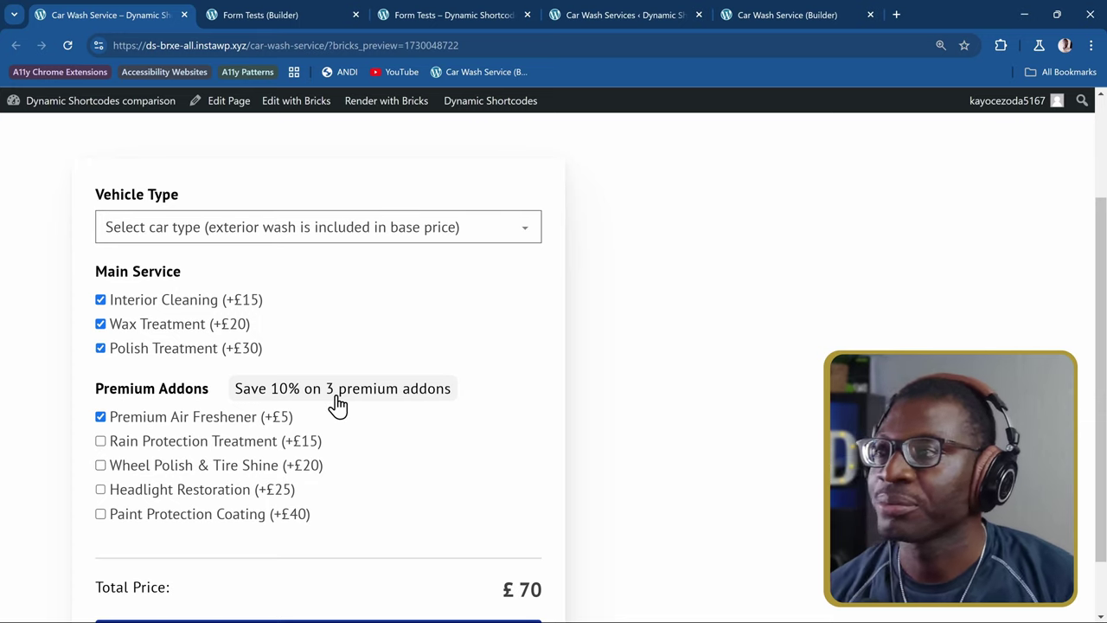
click(437, 15)
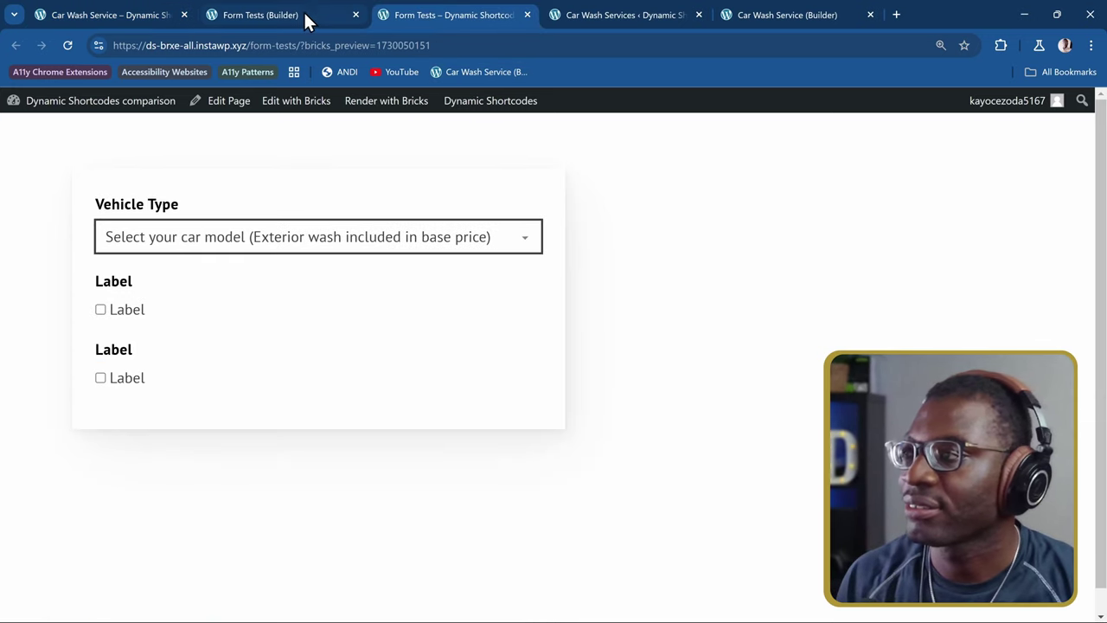
click(304, 12)
click(445, 307)
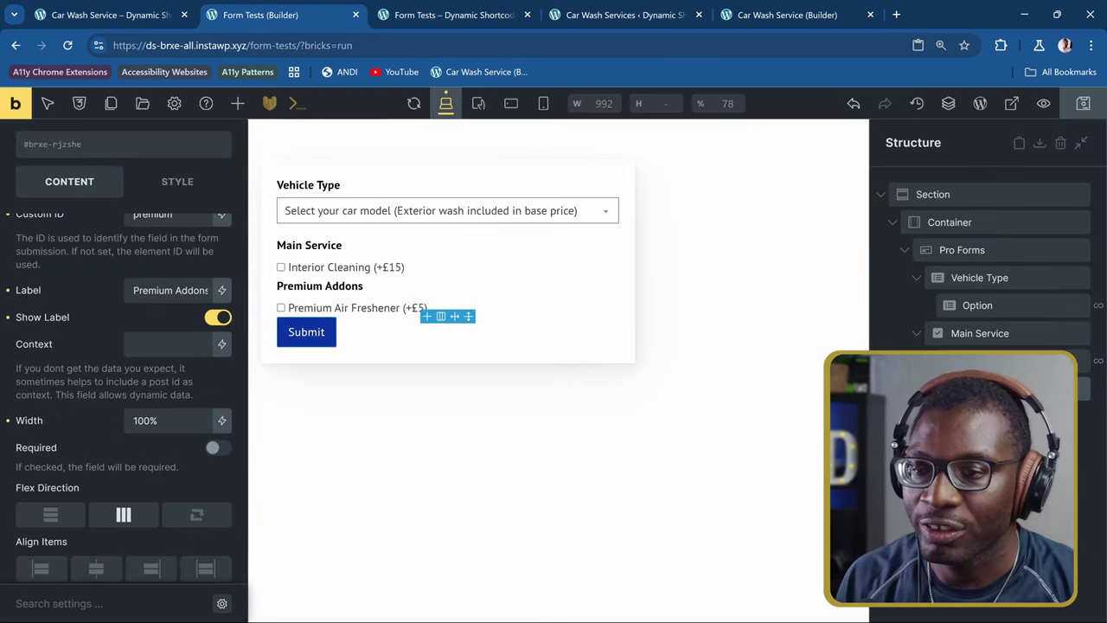
click(447, 211)
click(237, 103)
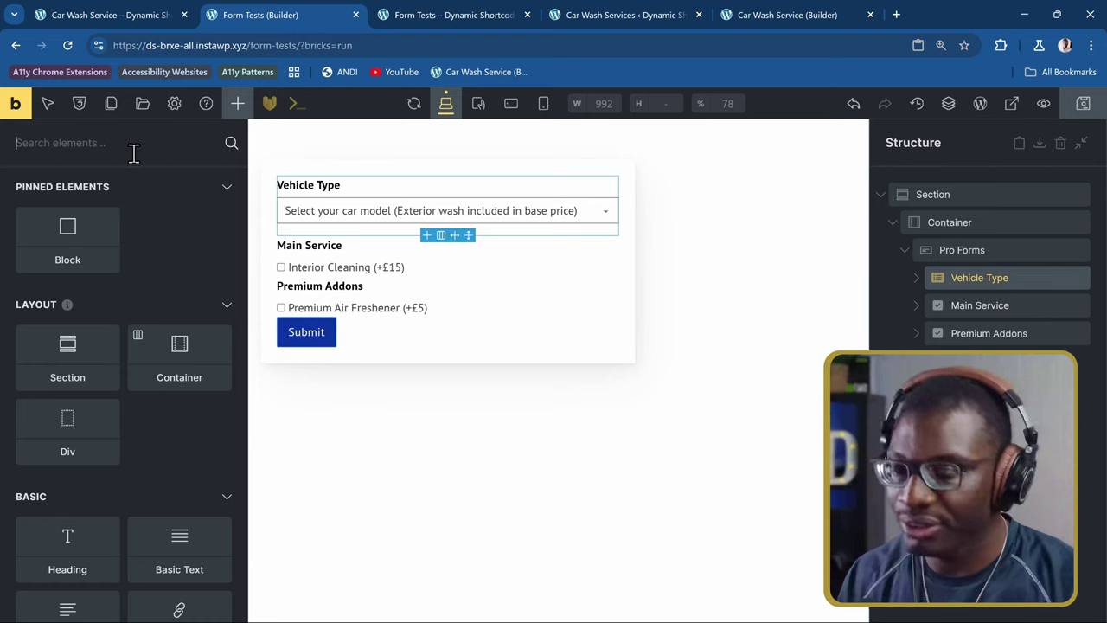
text(calc)
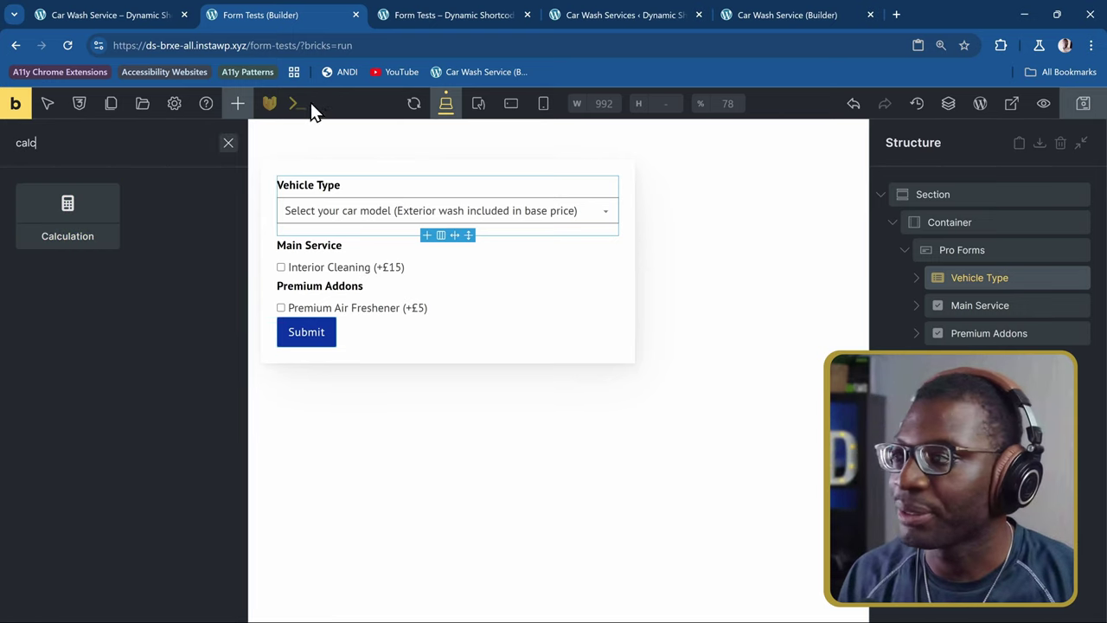
click(977, 251)
click(239, 105)
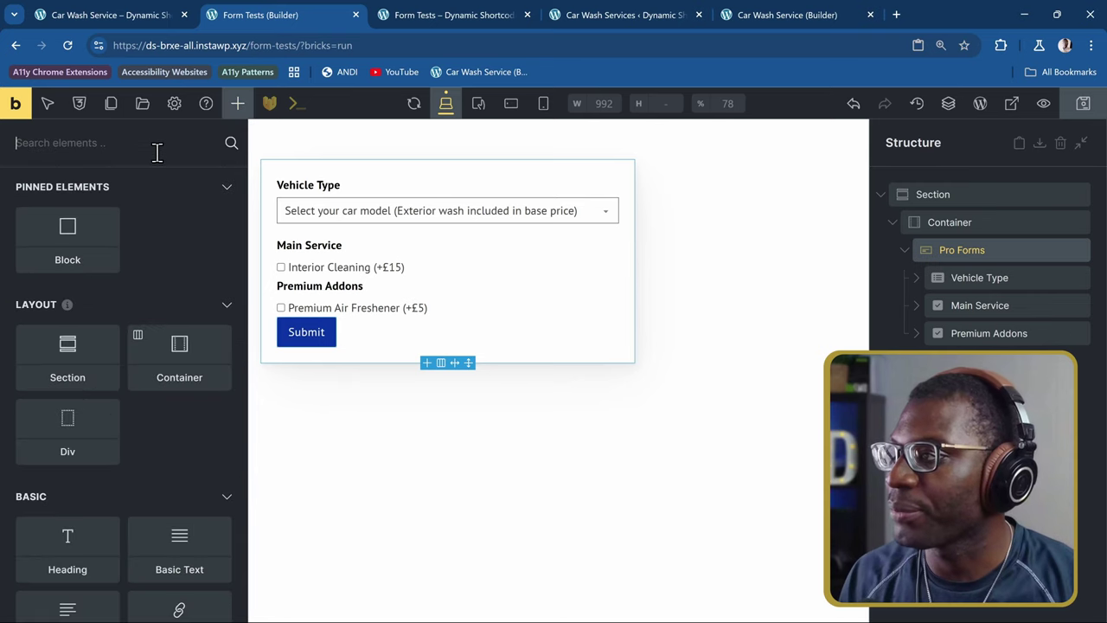
drag(82, 247, 969, 363)
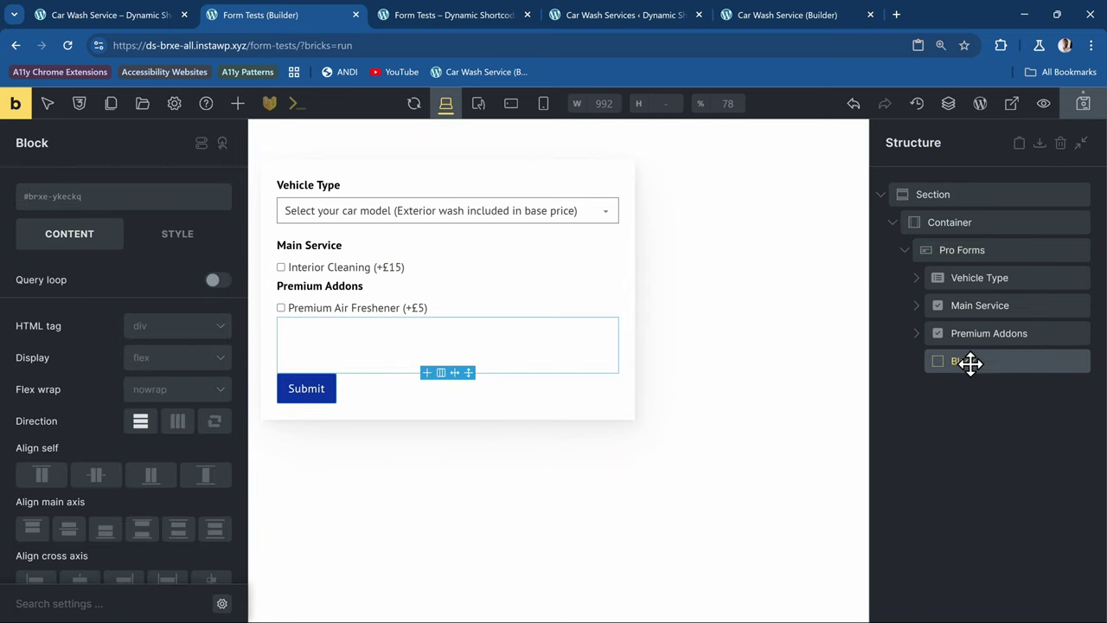
- Add a Calculation element inside the block and set its Custom ID to total
click(238, 104)
text(calc)
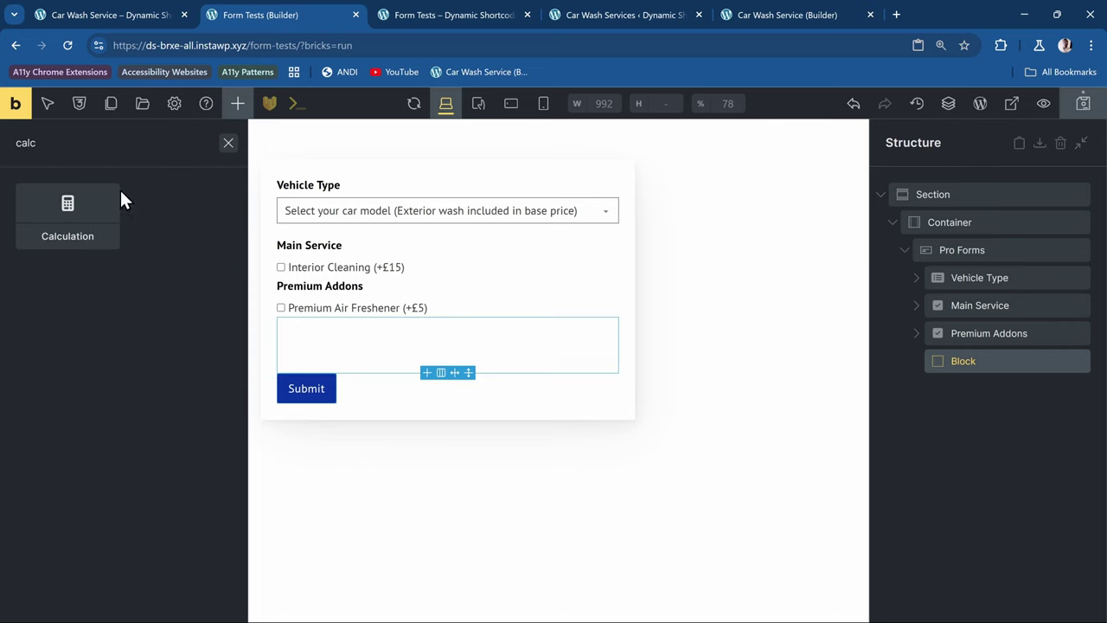
click(86, 218)
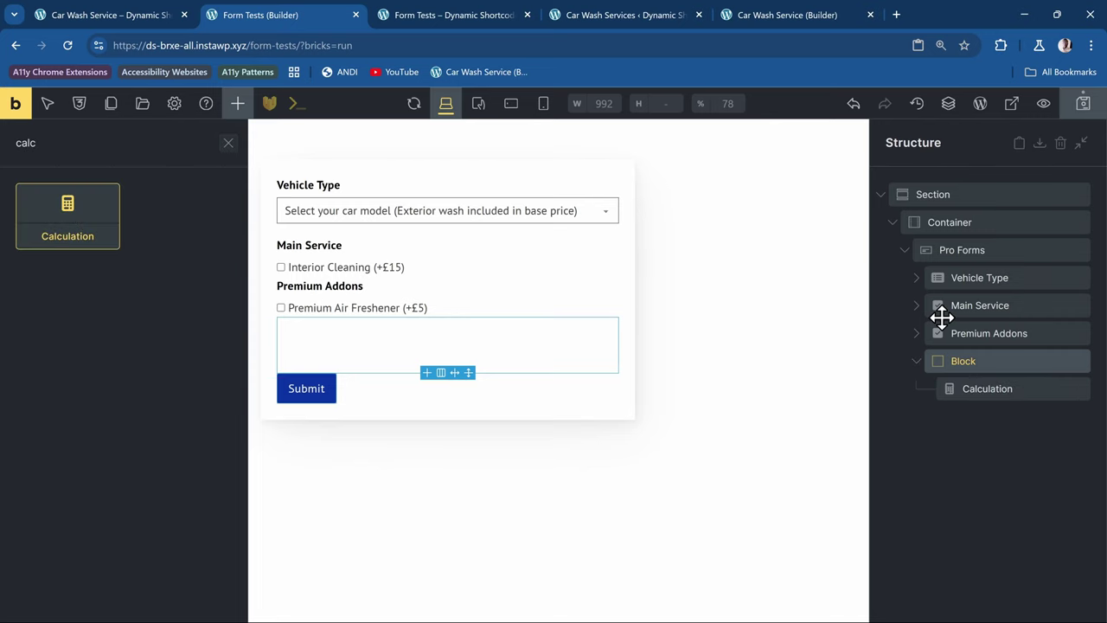
click(1005, 389)
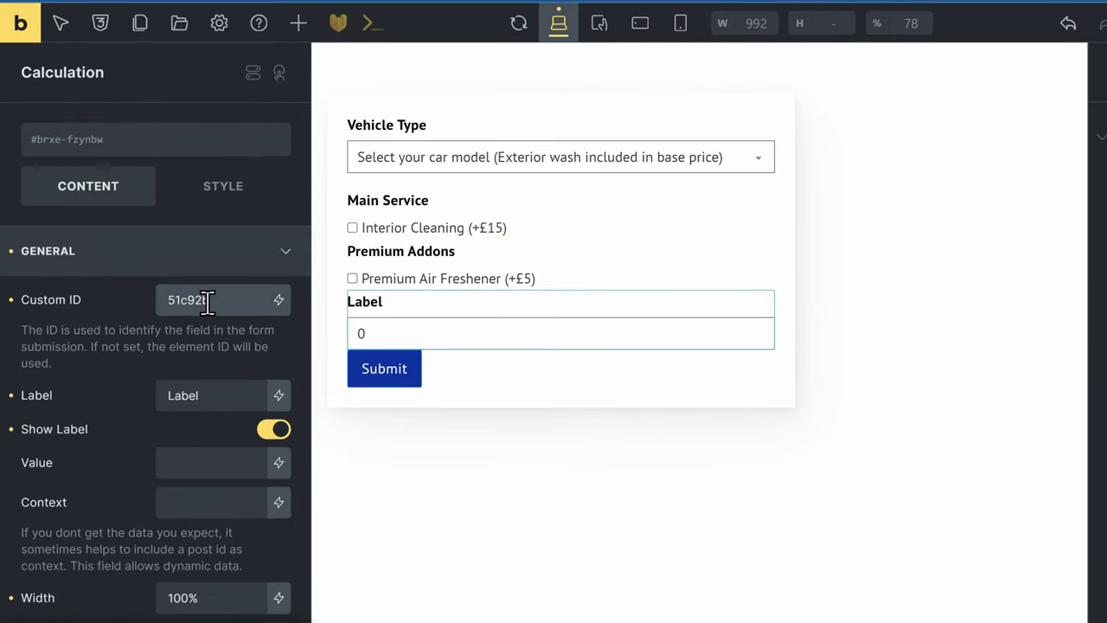
double_click(165, 325)
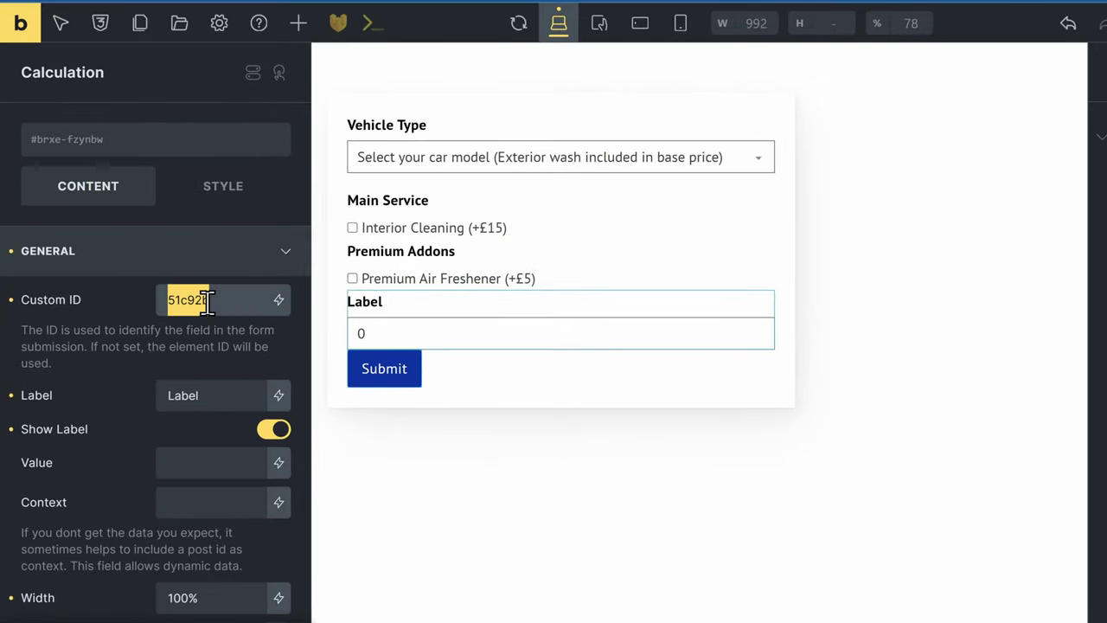
text(total)
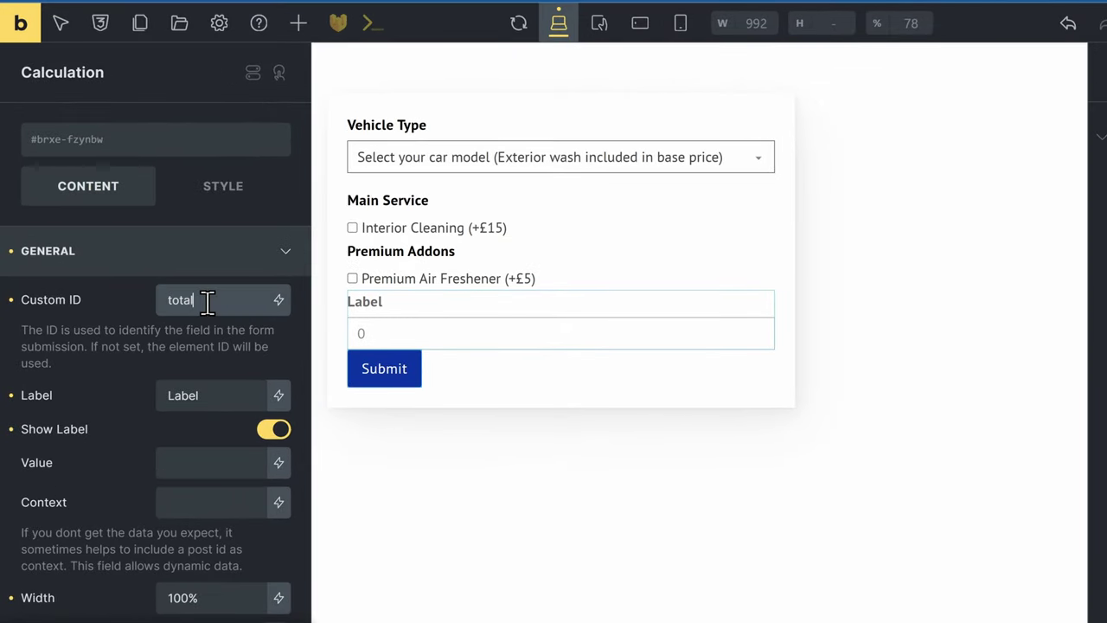
- Enter the formula base = {car_type} for the Calculation element
scroll(206, 337, down, 10)
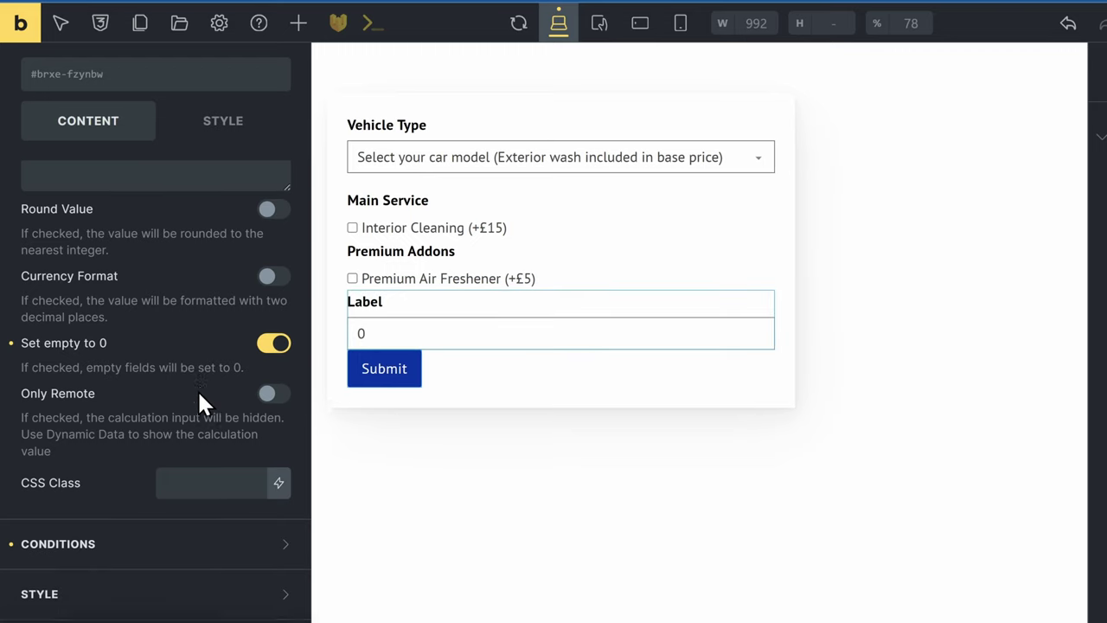
scroll(197, 390, up, 5)
click(54, 438)
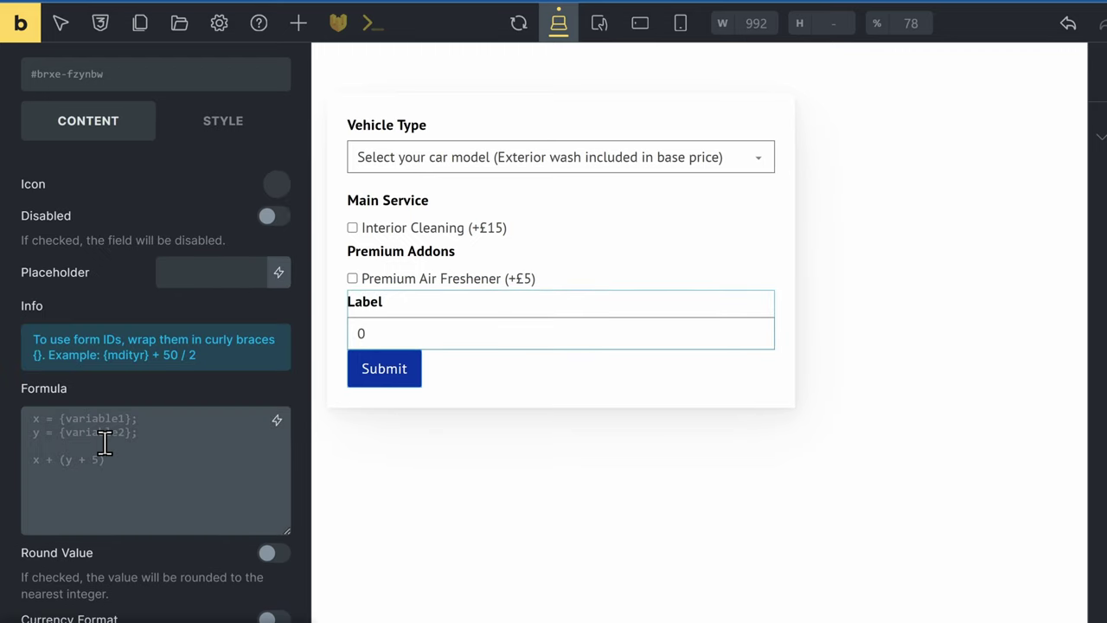
text(base )
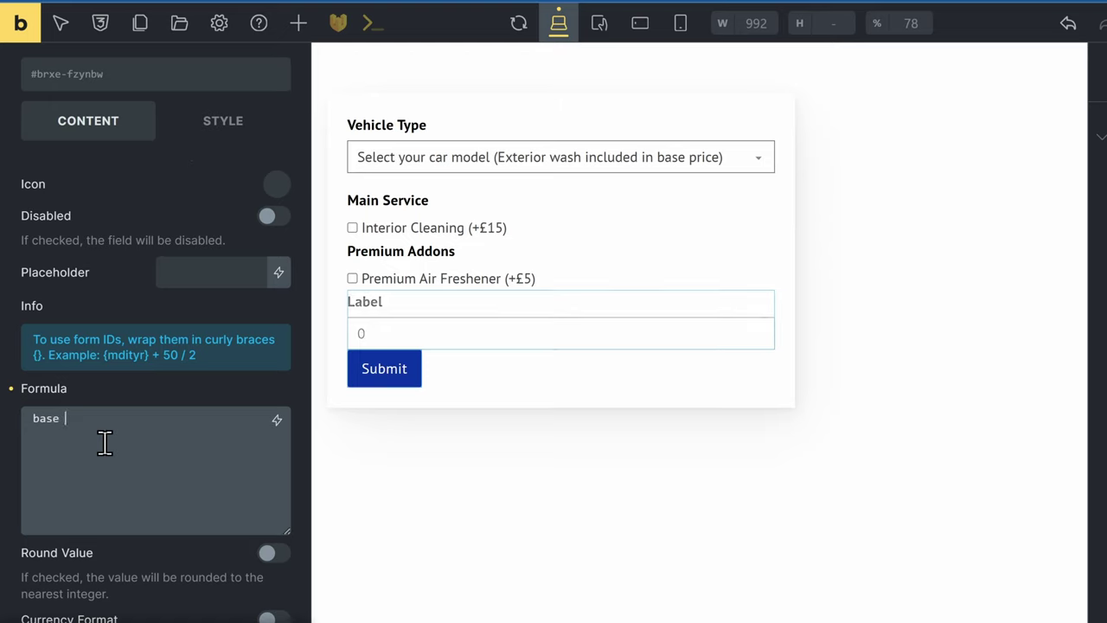
text(= {car_)
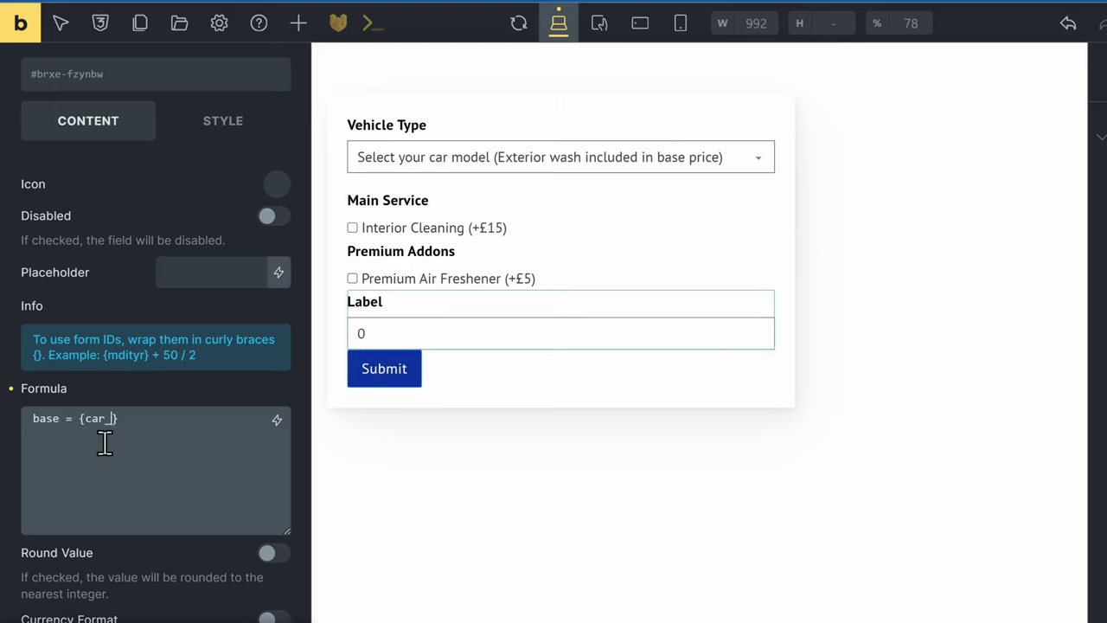
text(type)
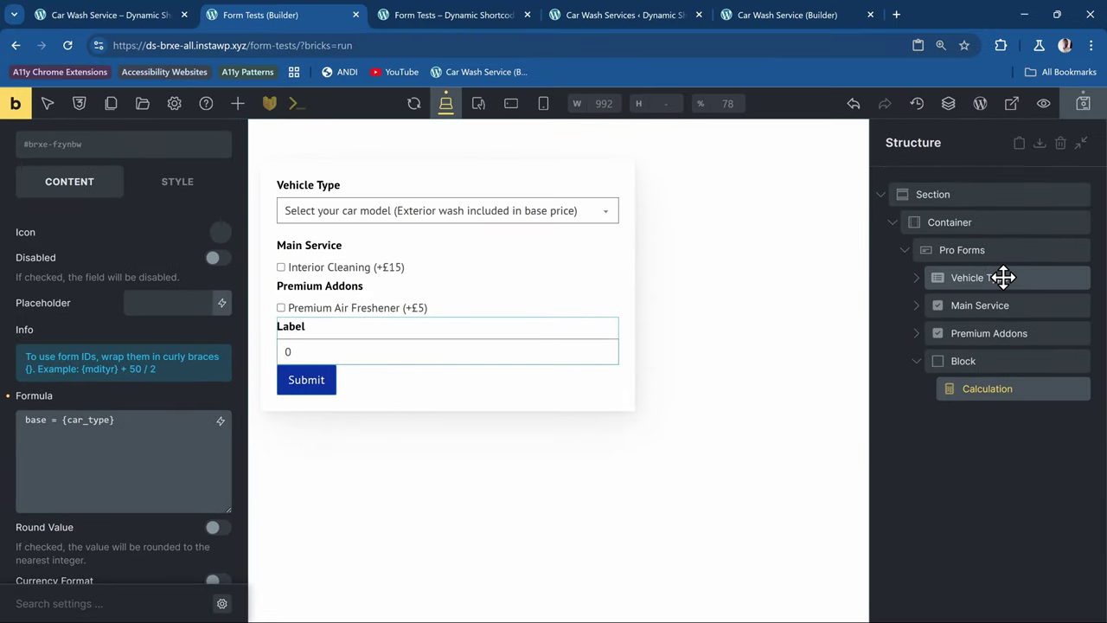
- Copy the Vehicle Type field's Custom ID car_type and paste it over the reference in the Calculation element's base formula
click(1004, 277)
double_click(290, 347)
key(ctrl+c)
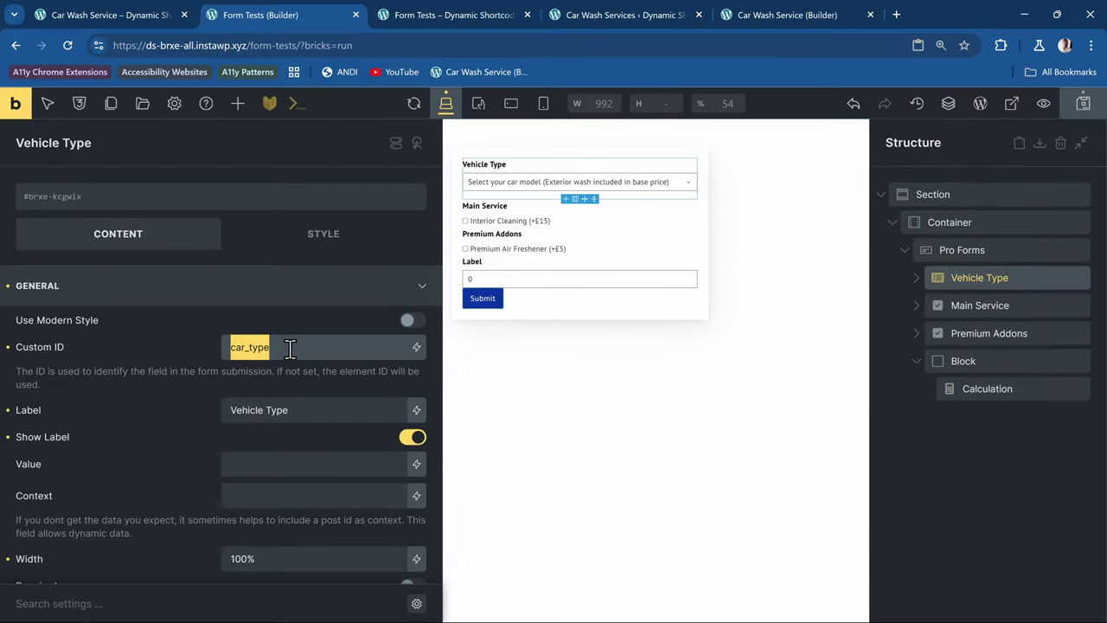
click(995, 389)
scroll(145, 446, down, 1)
scroll(145, 447, down, 4)
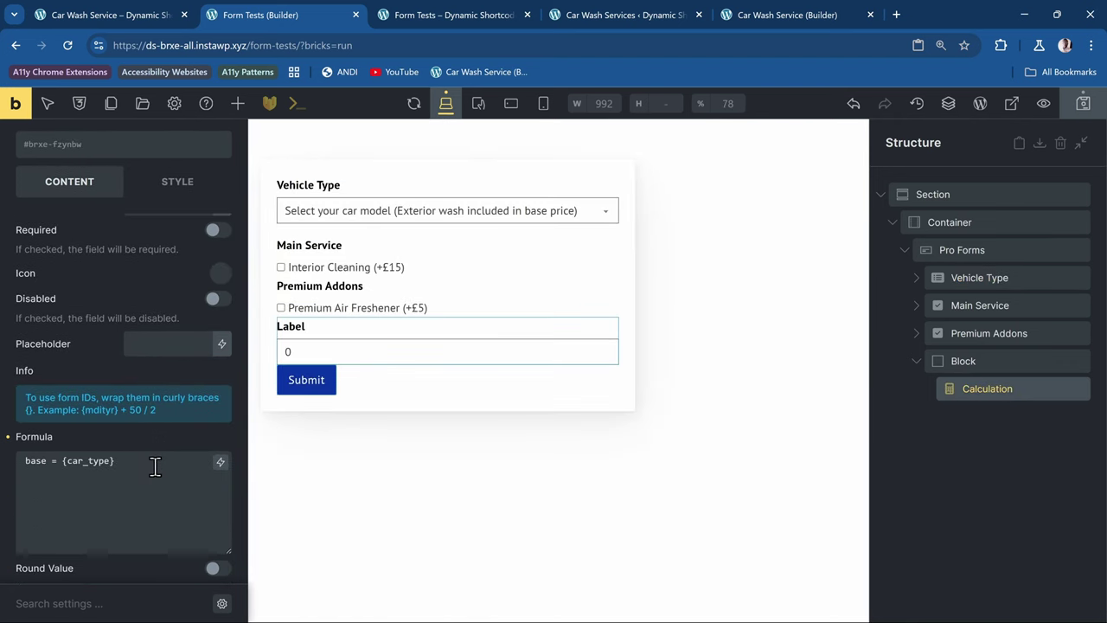
drag(155, 466, 63, 464)
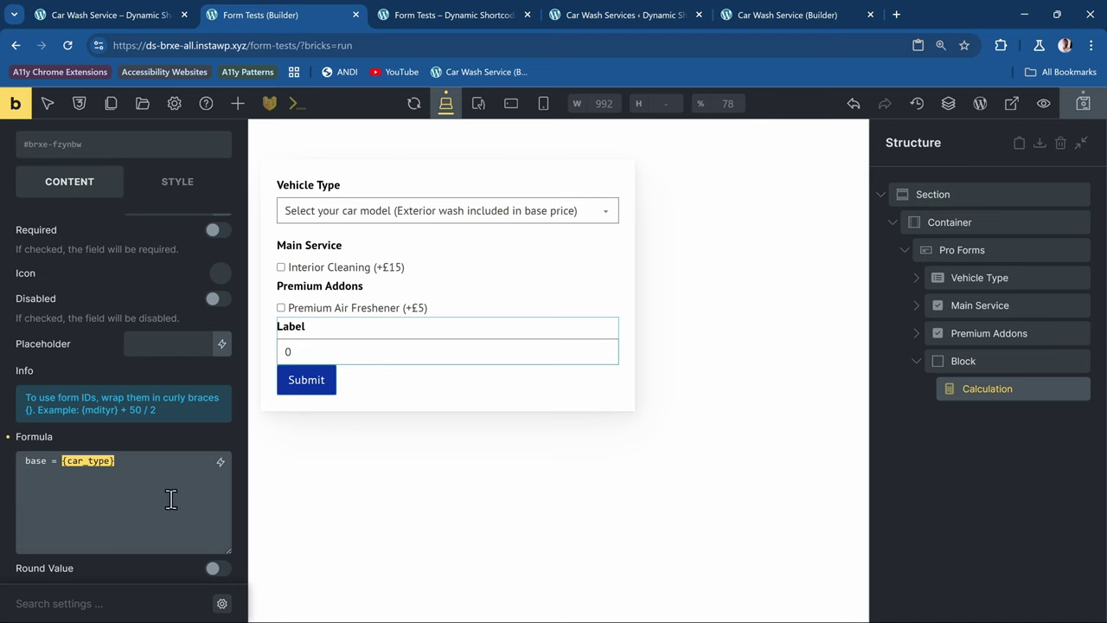
key(ctrl+v)
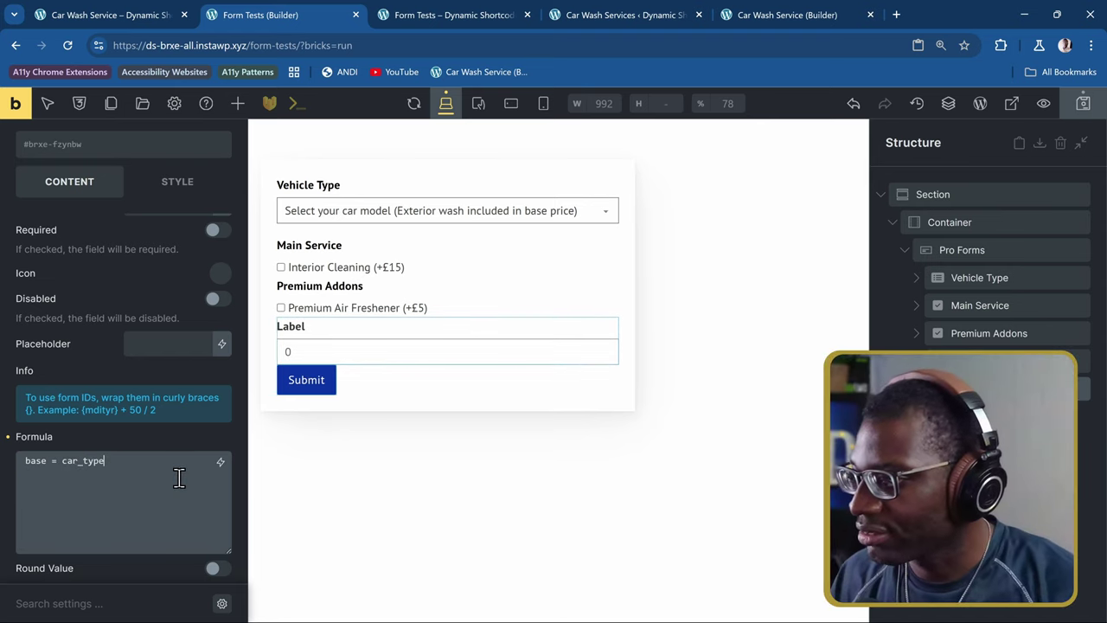
- Wrap car_type in curly braces and end the formula's first line with a semicolon, giving base = {car_type}; followed by a new line
text(})
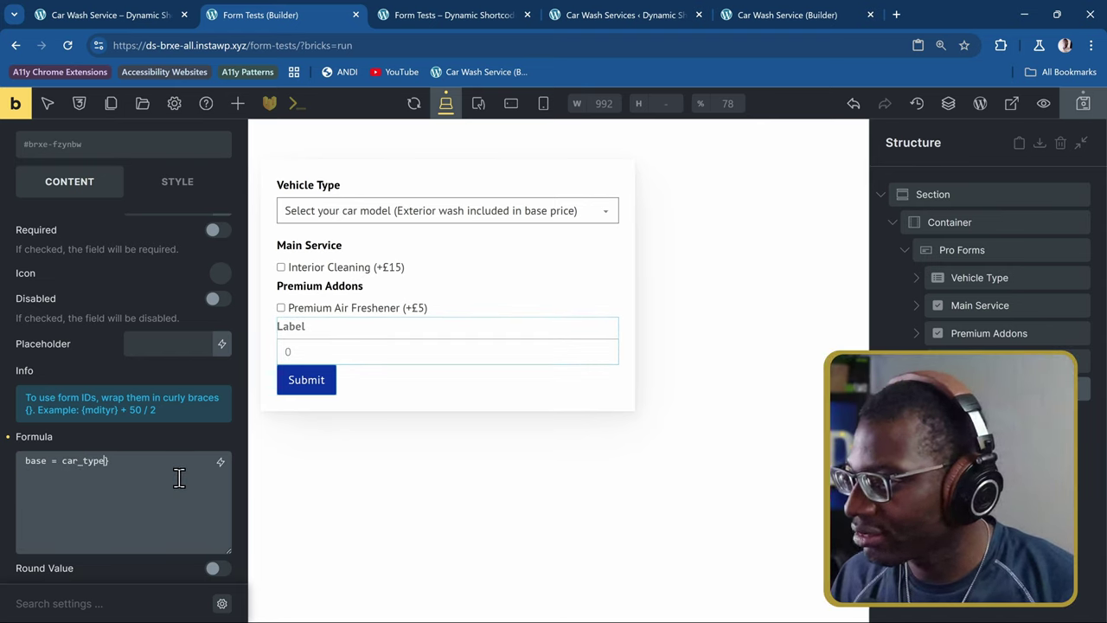
key(ctrl+Left)
key(Right)
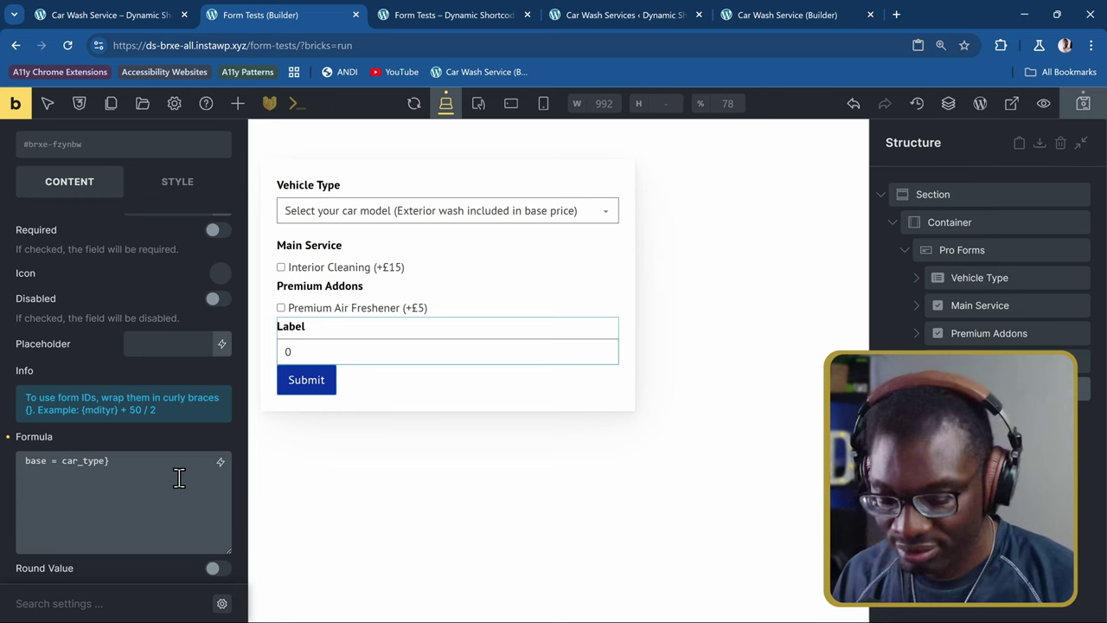
text({)
key(End)
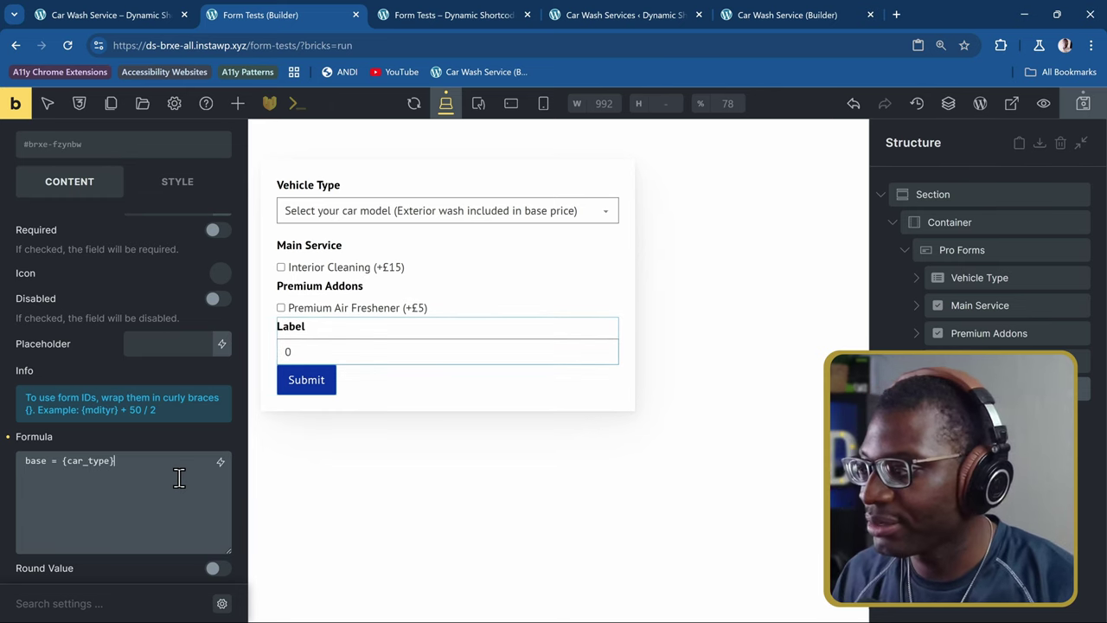
text(;)
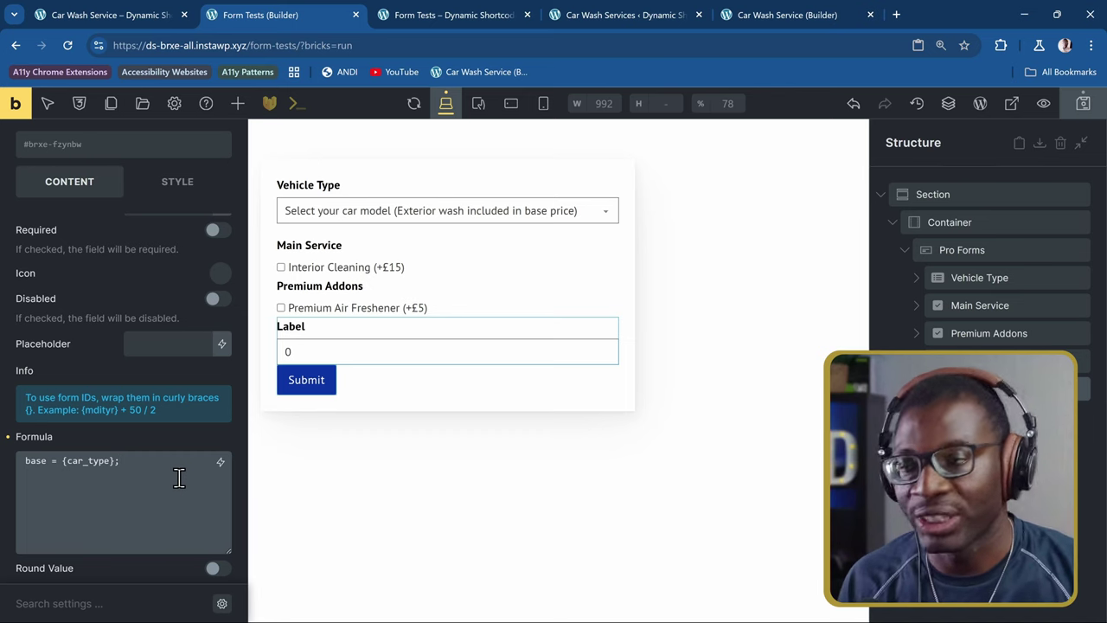
key(Return)
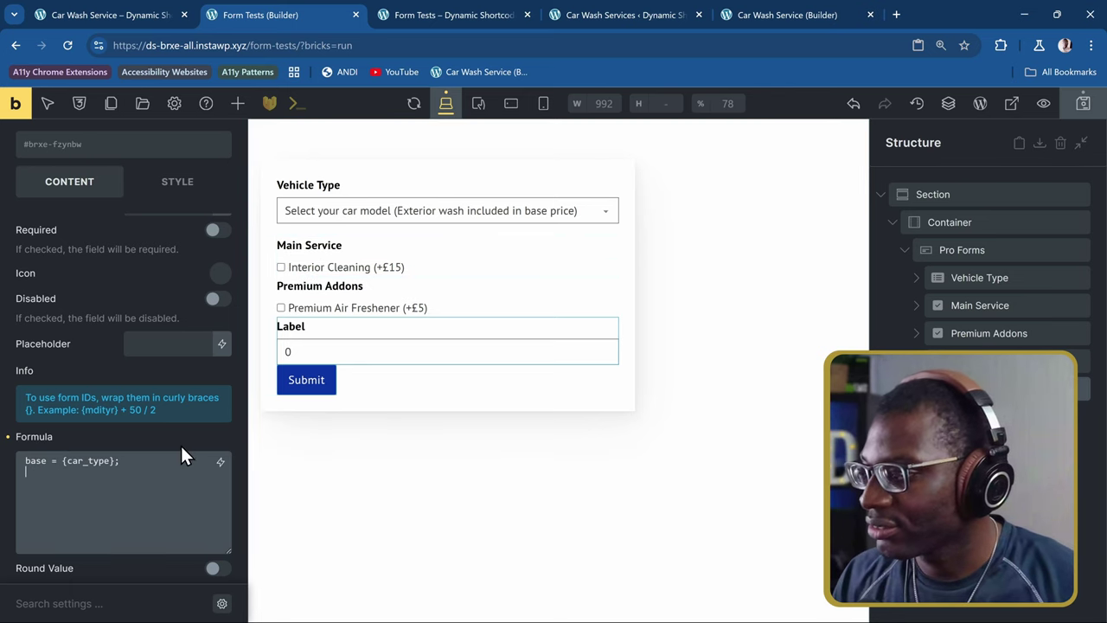
- Add a second formula line main = {main}; for the main service price
text(main)
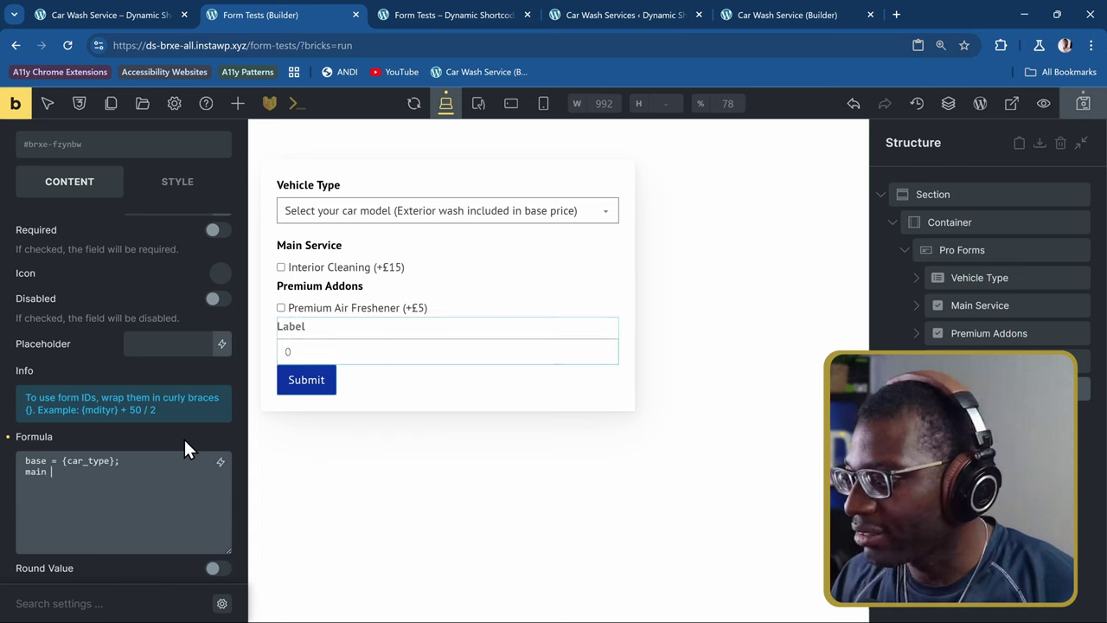
text( = )
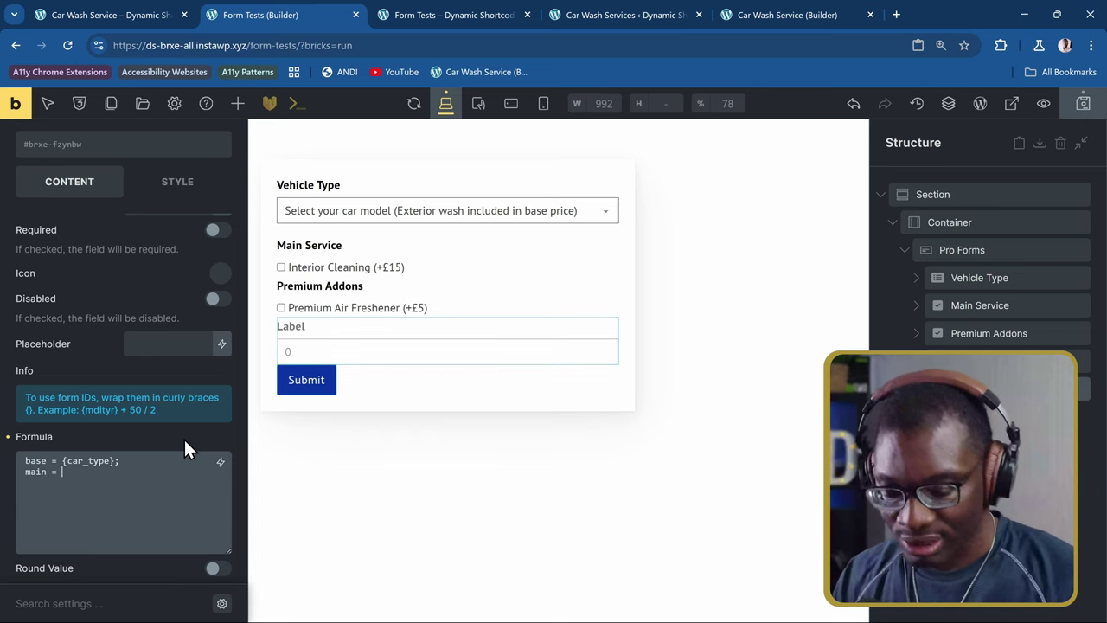
text({})
text(main)
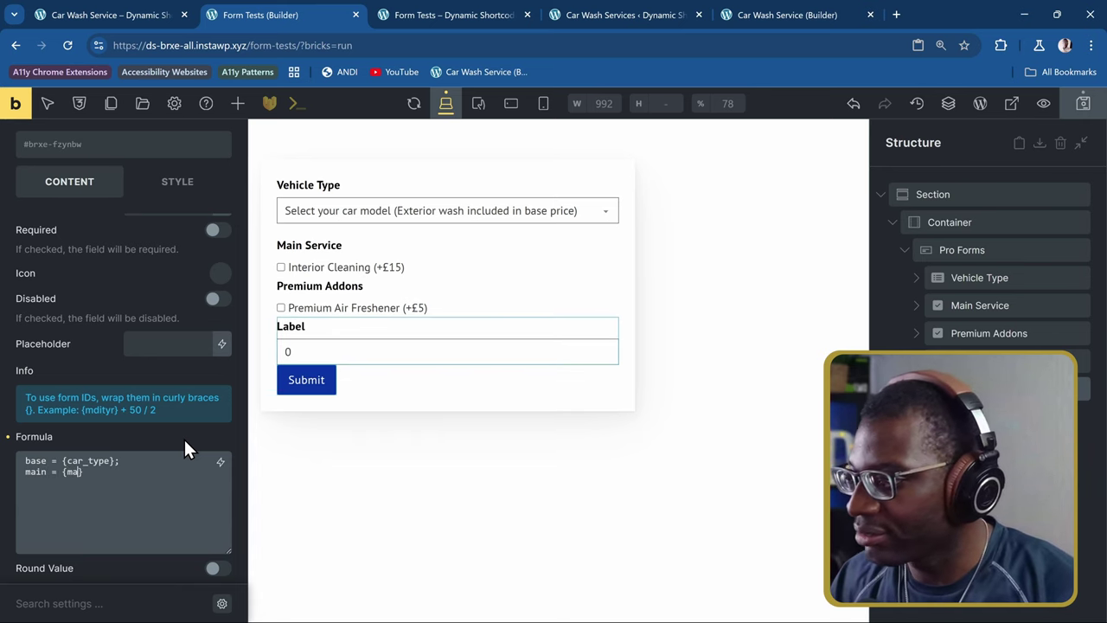
key(Right)
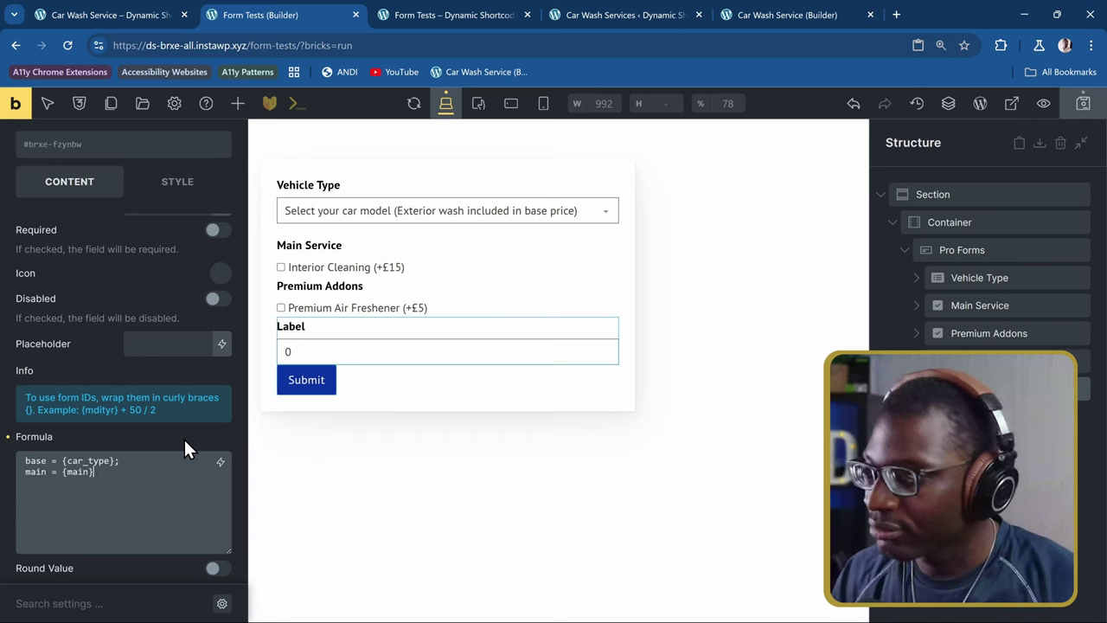
text(;)
key(Return)
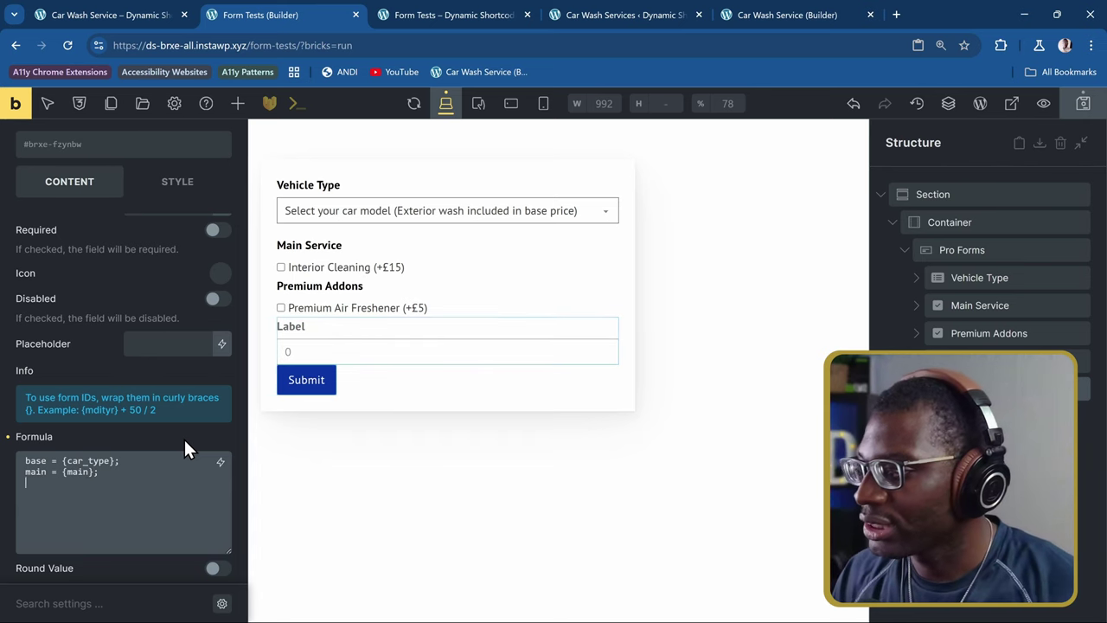
- Add a third formula line premium = {premium}; for the premium addons price
text(premium)
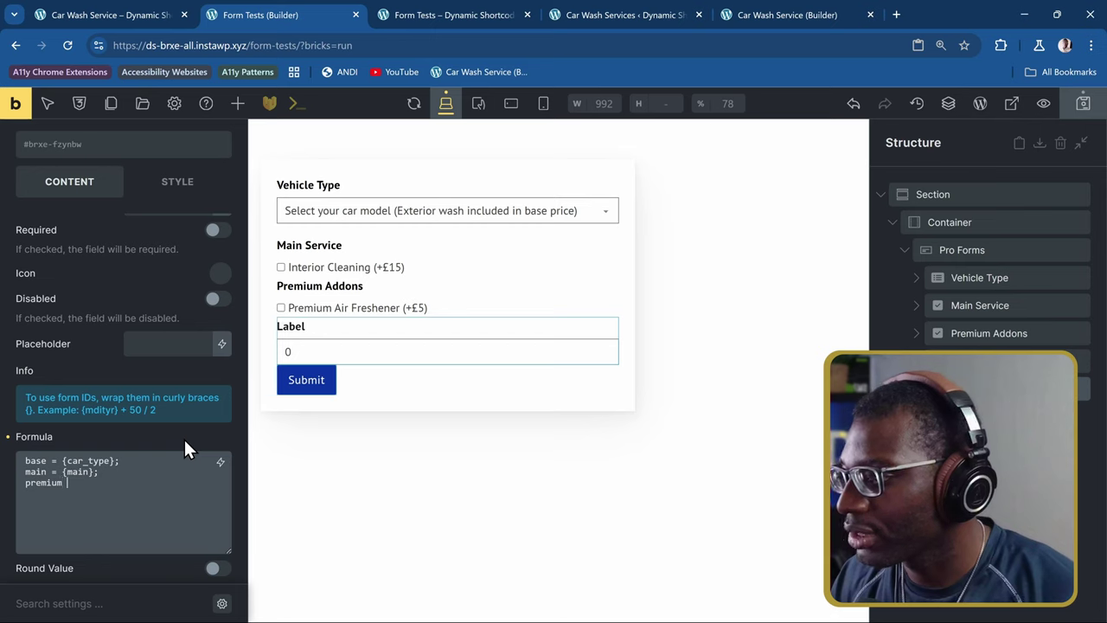
text( = {)
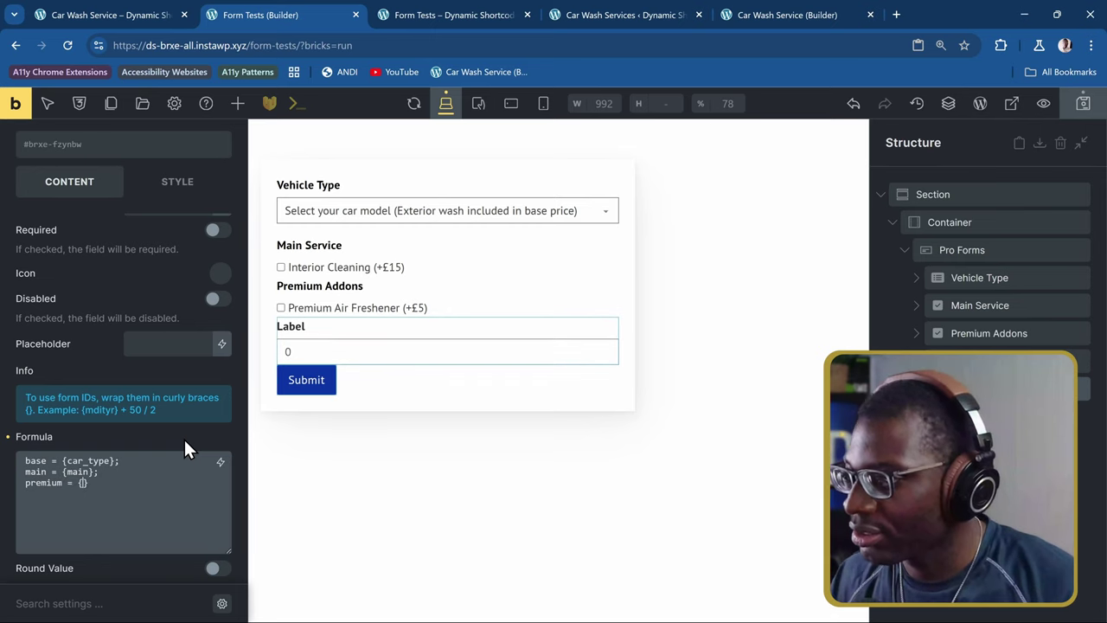
text(premium)
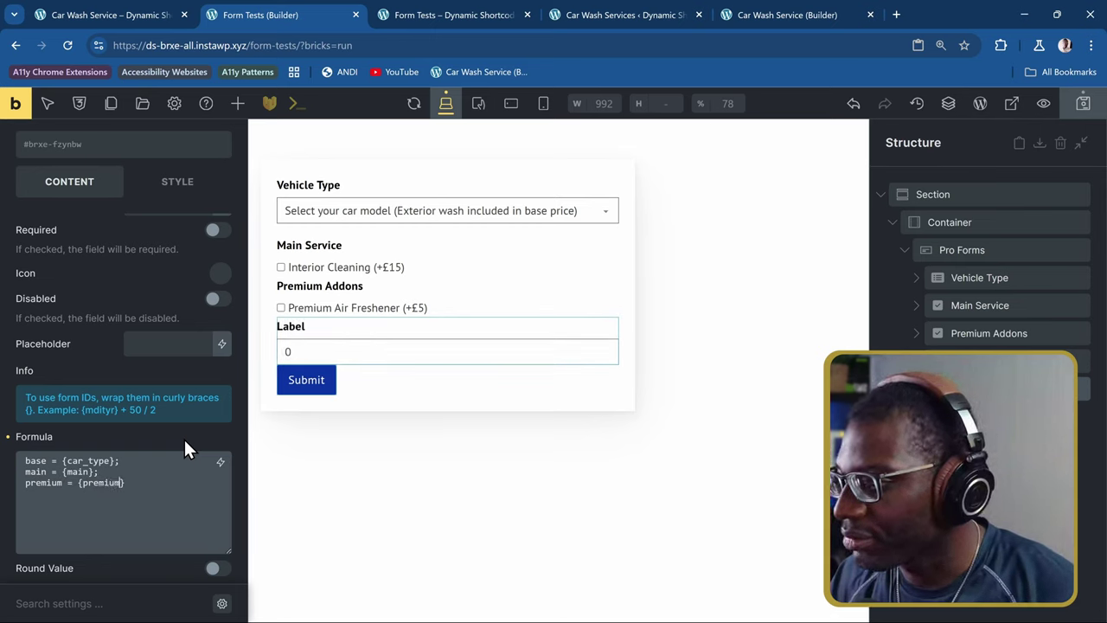
- Check the Custom IDs of the Premium Addons and Main Service fields against the names used in the formula
click(983, 335)
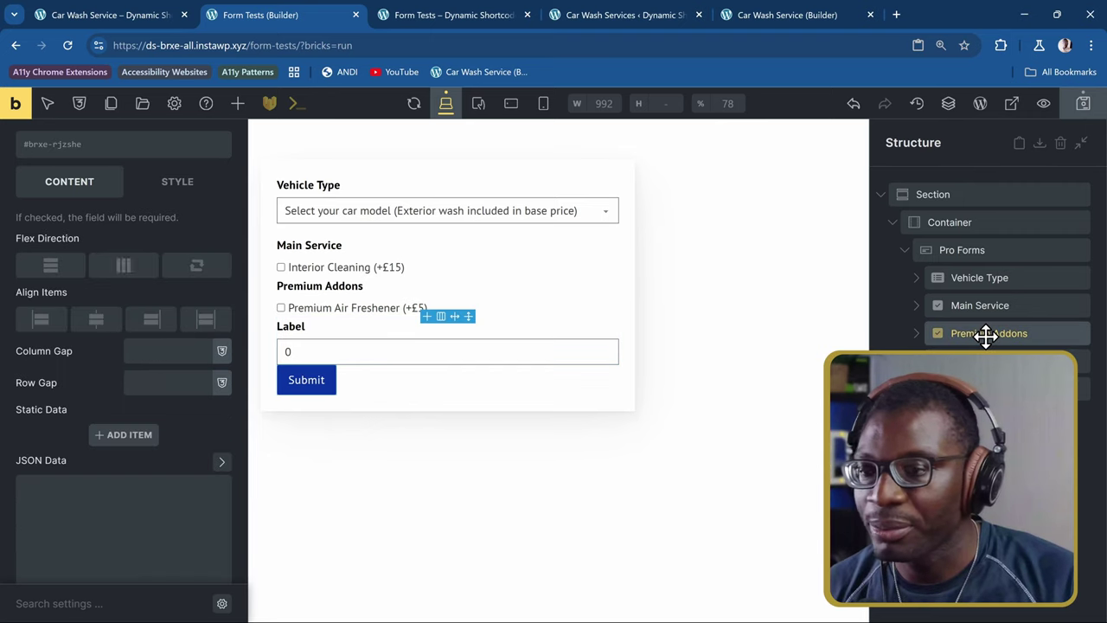
scroll(176, 417, up, 5)
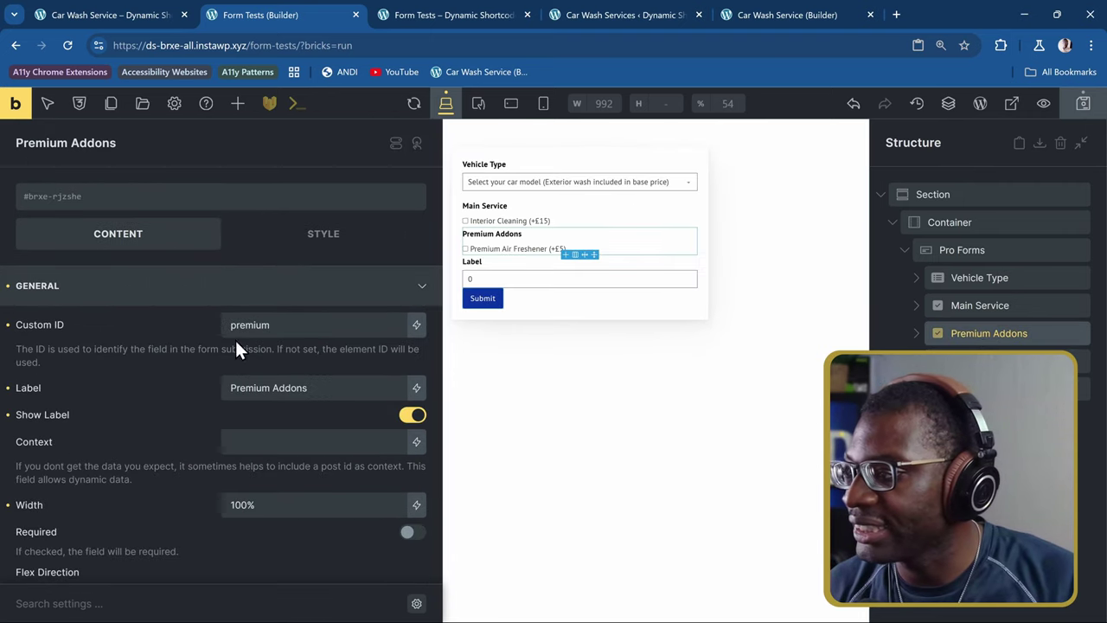
click(987, 310)
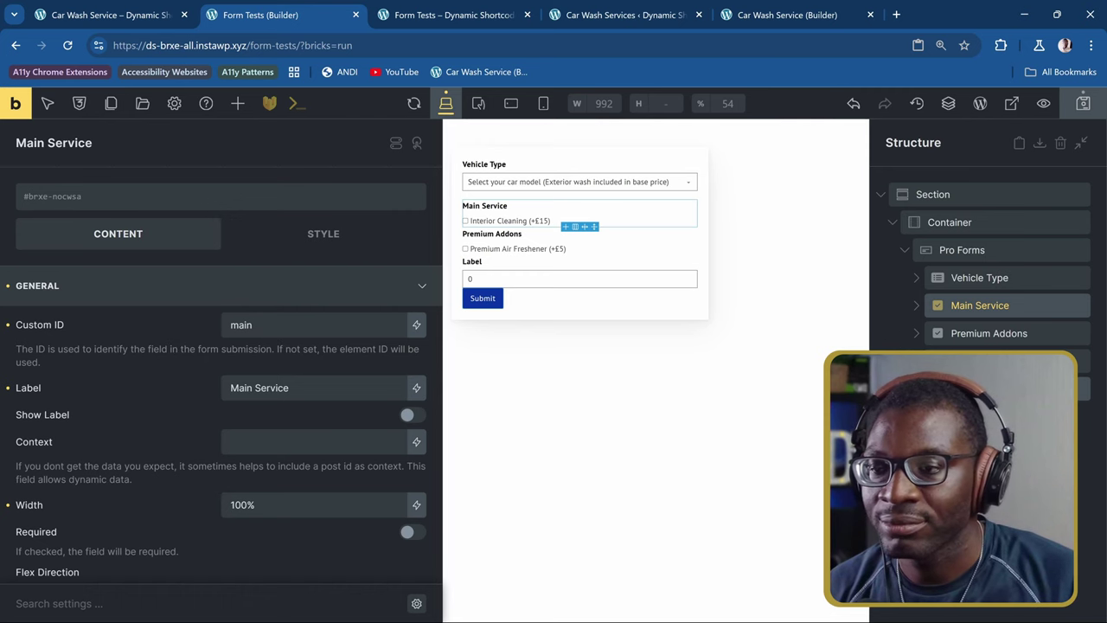
- Finish the Calculation element's formula with the sum base + main + premium after a blank line, and save the page
click(978, 360)
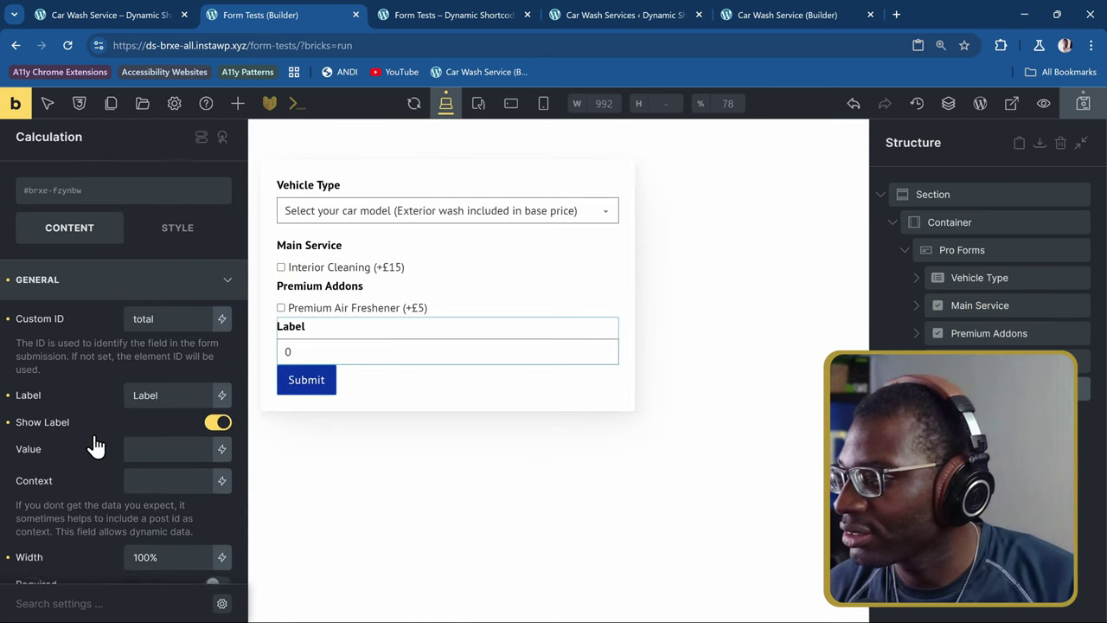
scroll(95, 445, down, 5)
click(162, 414)
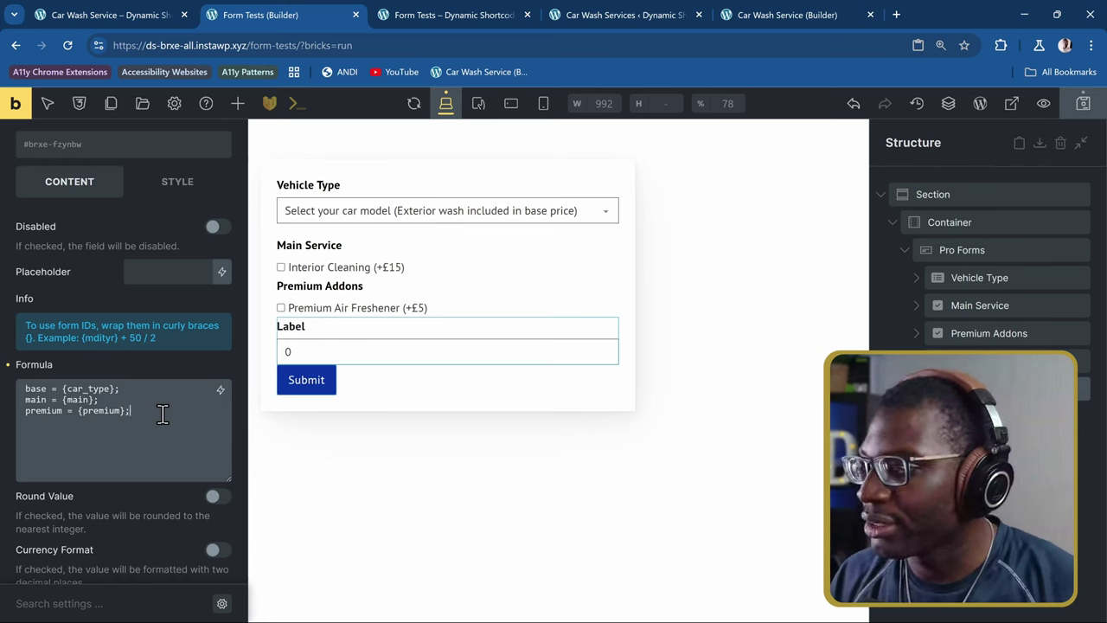
key(Return)
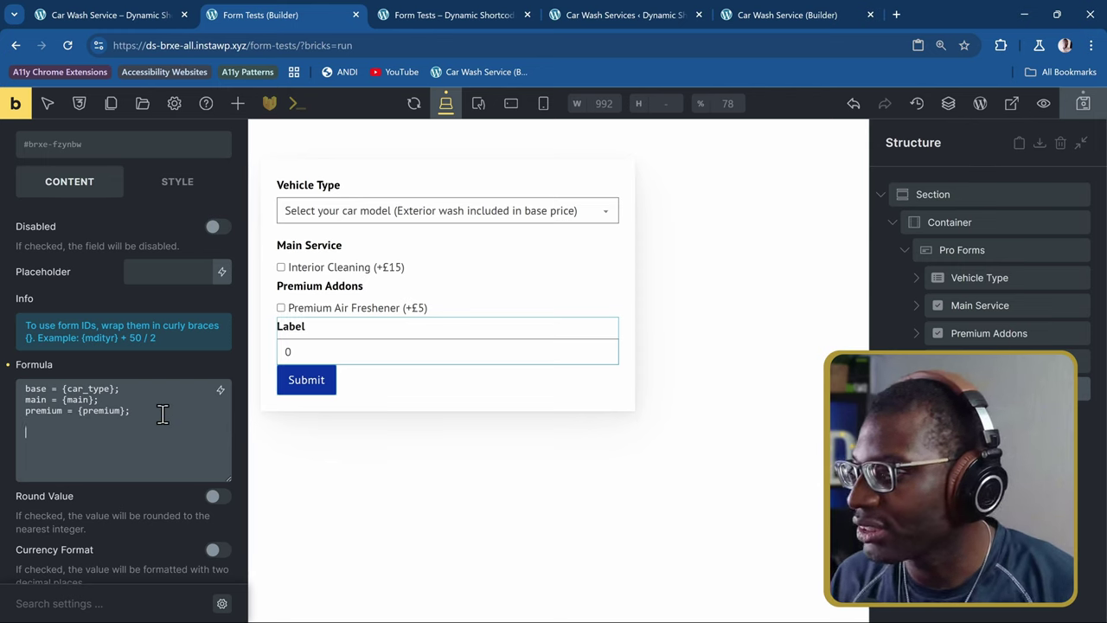
text(base + main + premium)
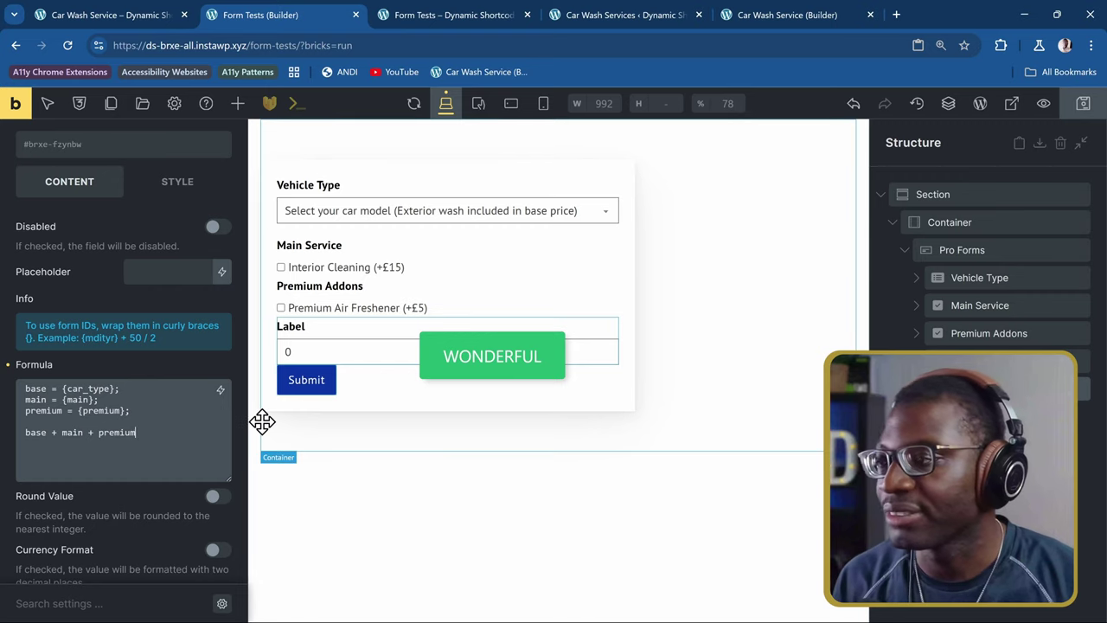
- Reload the Form Tests preview page and choose Sedan (base £25) as the vehicle type to test the calculation
click(446, 14)
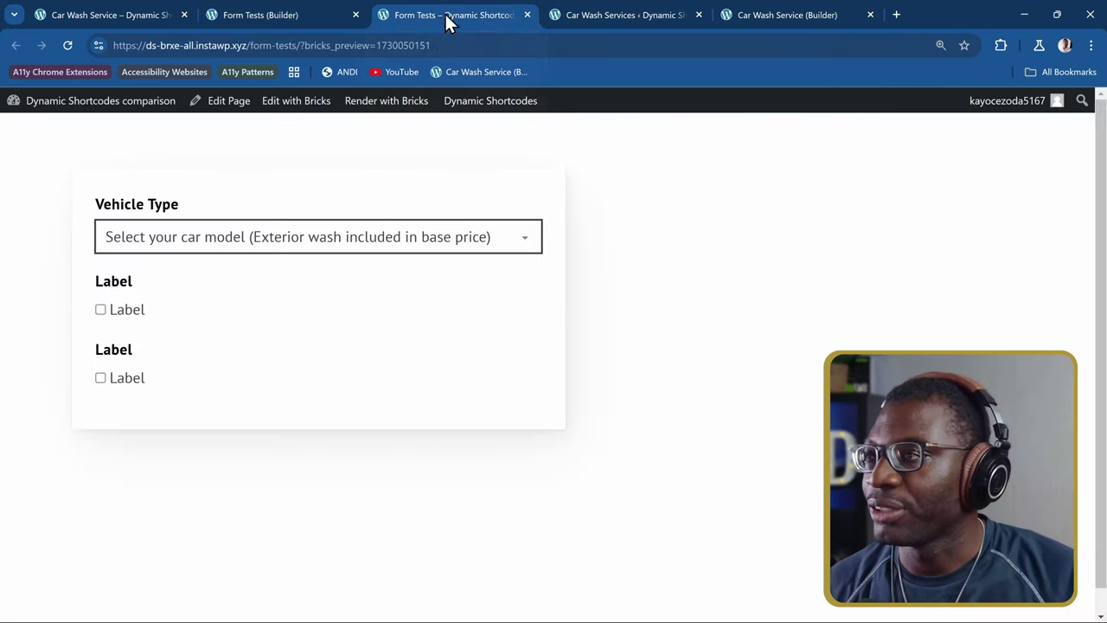
click(69, 47)
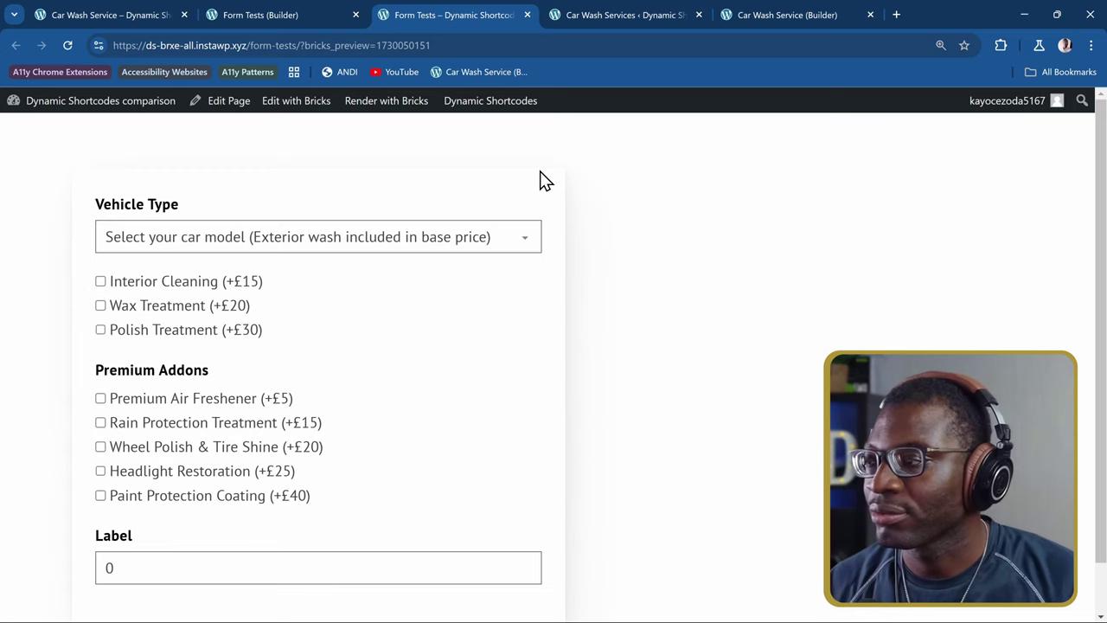
scroll(437, 203, down, 1)
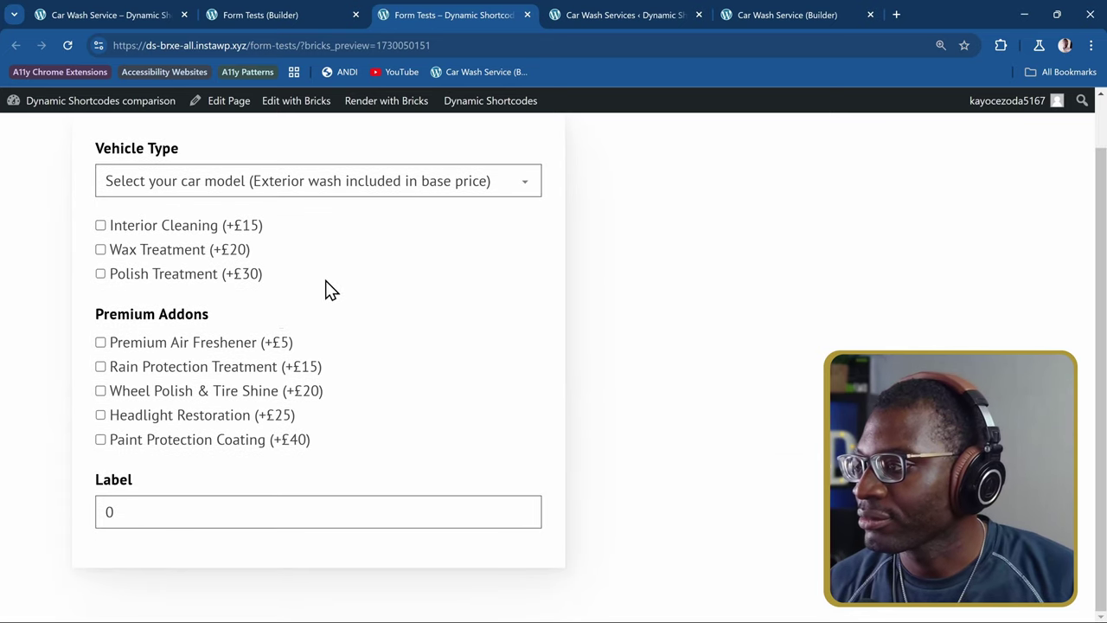
click(375, 186)
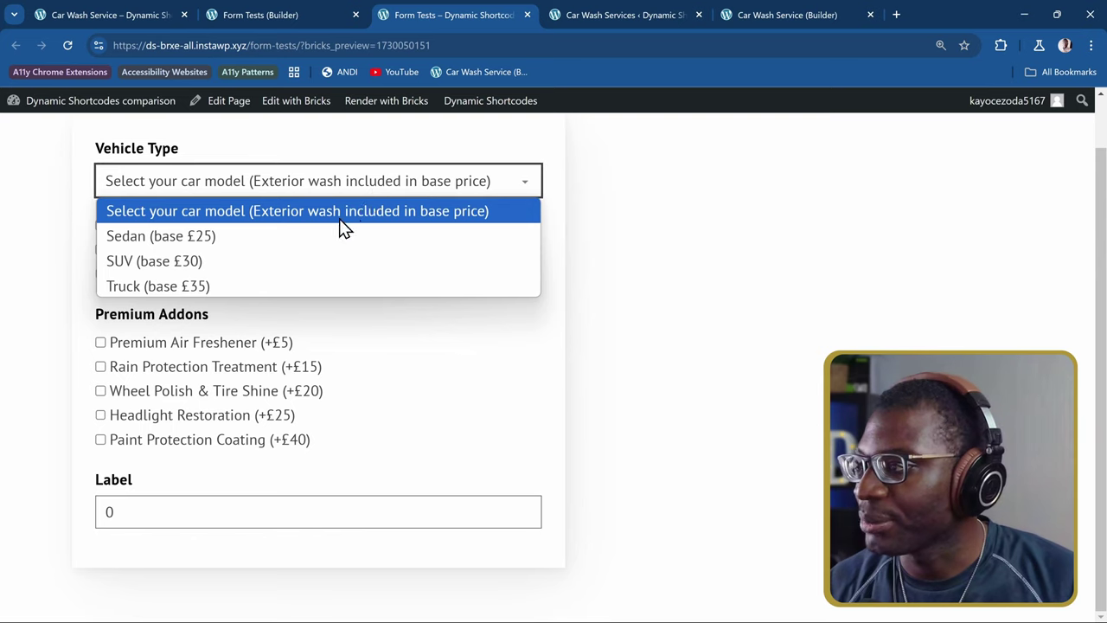
click(191, 240)
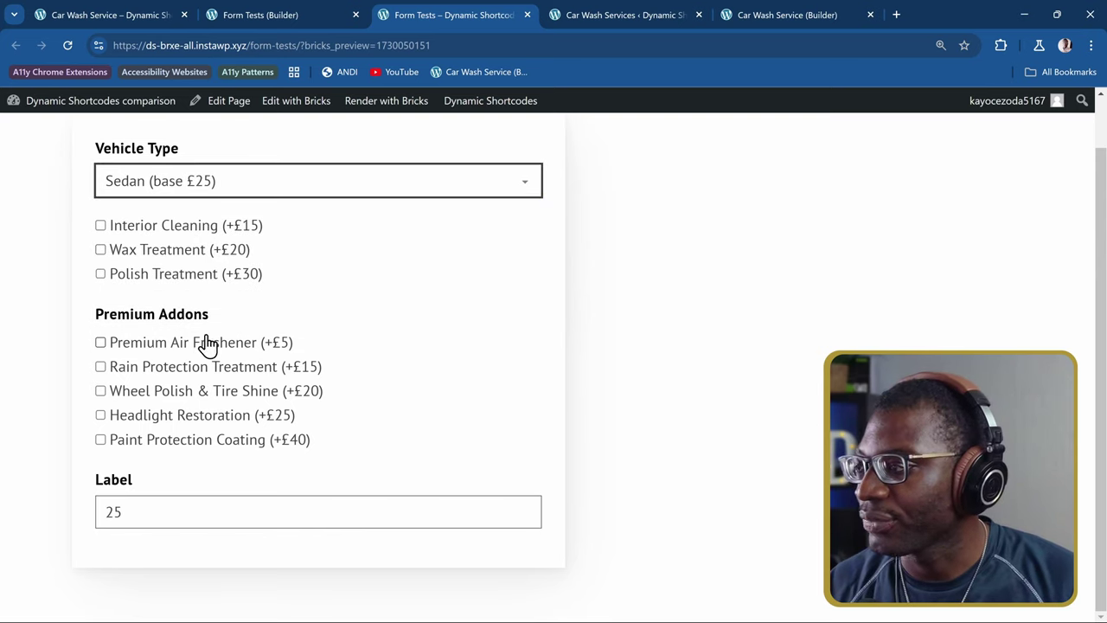
- Select the Interior Cleaning and Wax Treatment services in the previewed form to test the calculated total
click(212, 232)
click(212, 232)
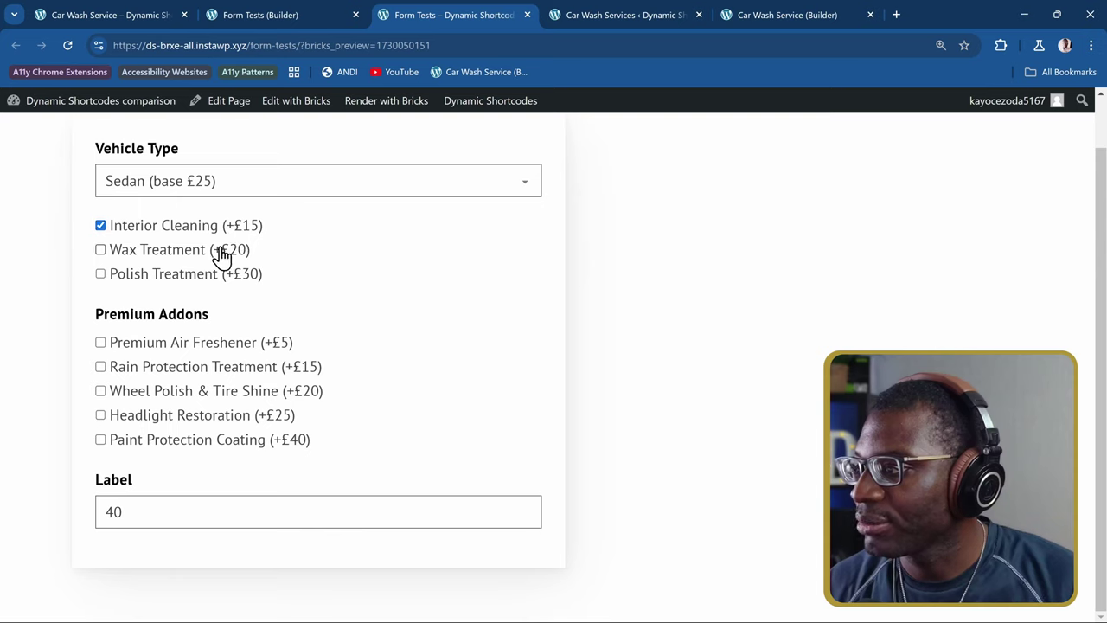
click(221, 252)
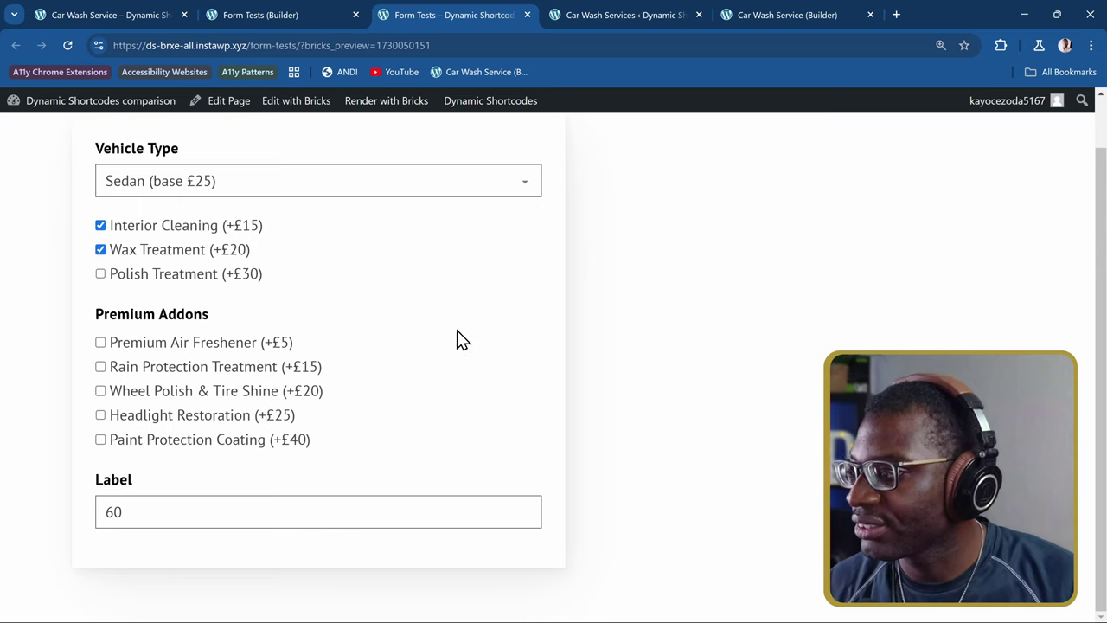
- Test the total with the Premium Air Freshener, Headlight Restoration, Rain Protection Treatment and Wheel Polish & Tire Shine addons selected
click(170, 349)
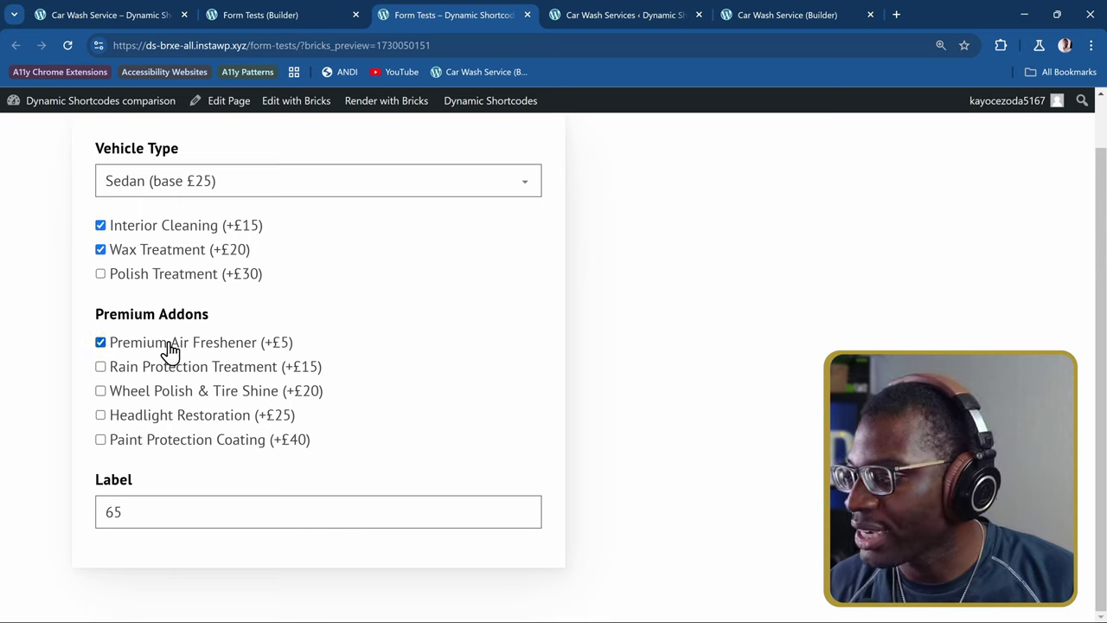
click(239, 422)
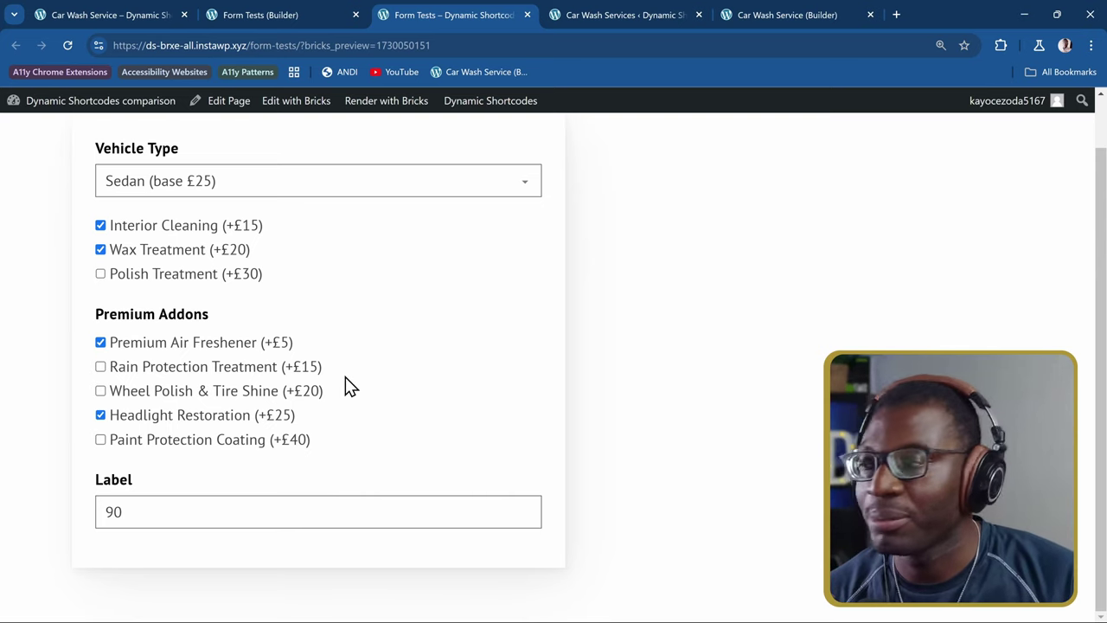
click(108, 368)
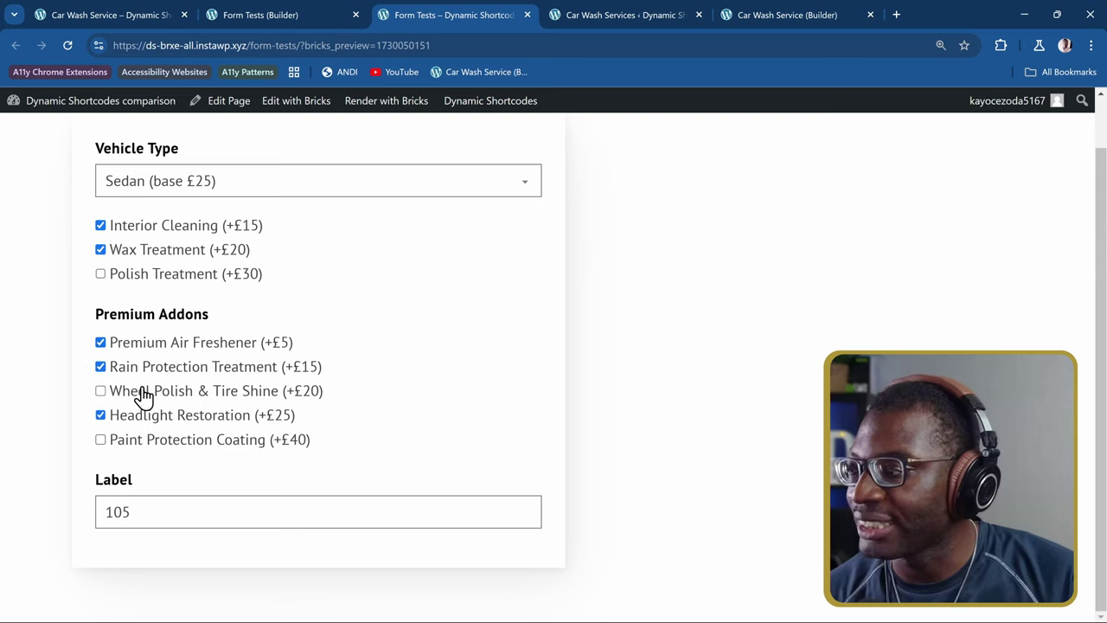
click(144, 394)
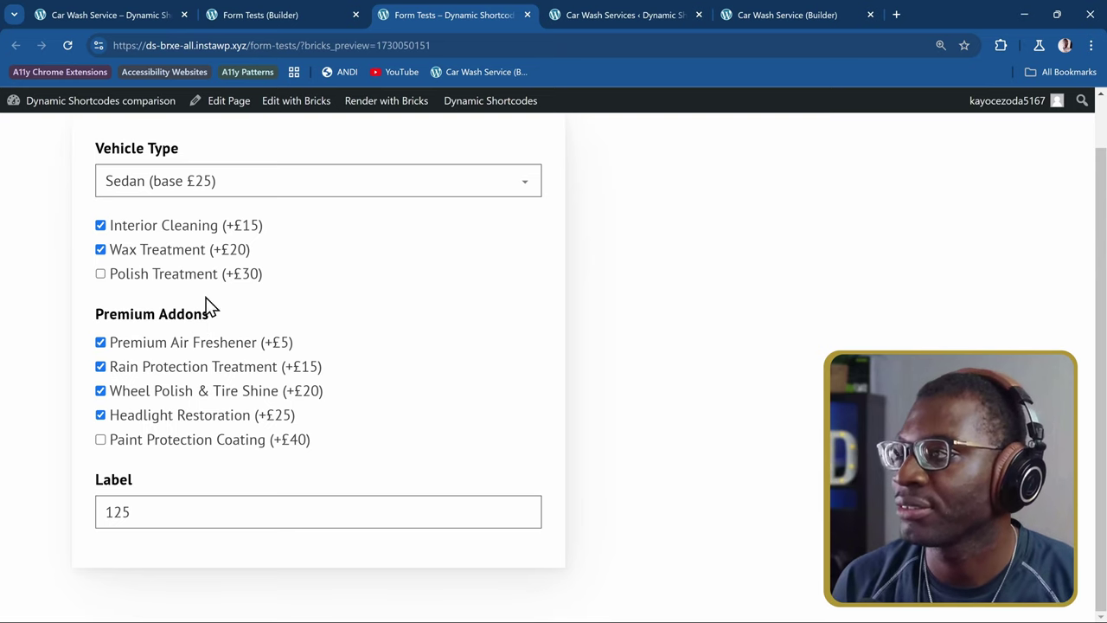
- In the Form Tests builder, add a Hidden field inside the form's Block, above the Calculation element
click(271, 24)
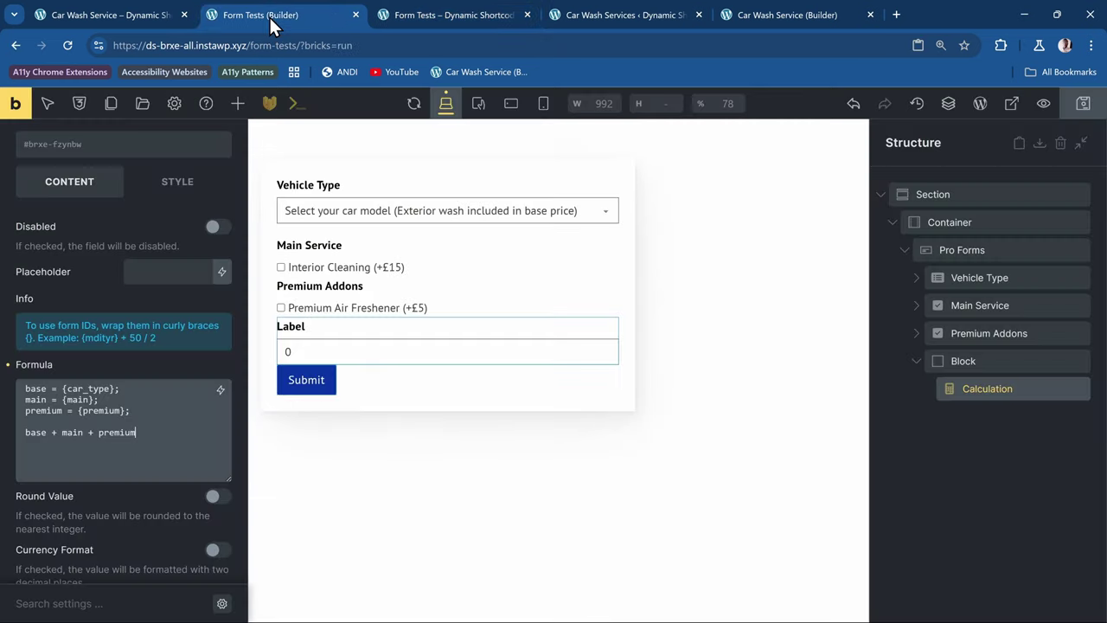
drag(920, 347, 240, 129)
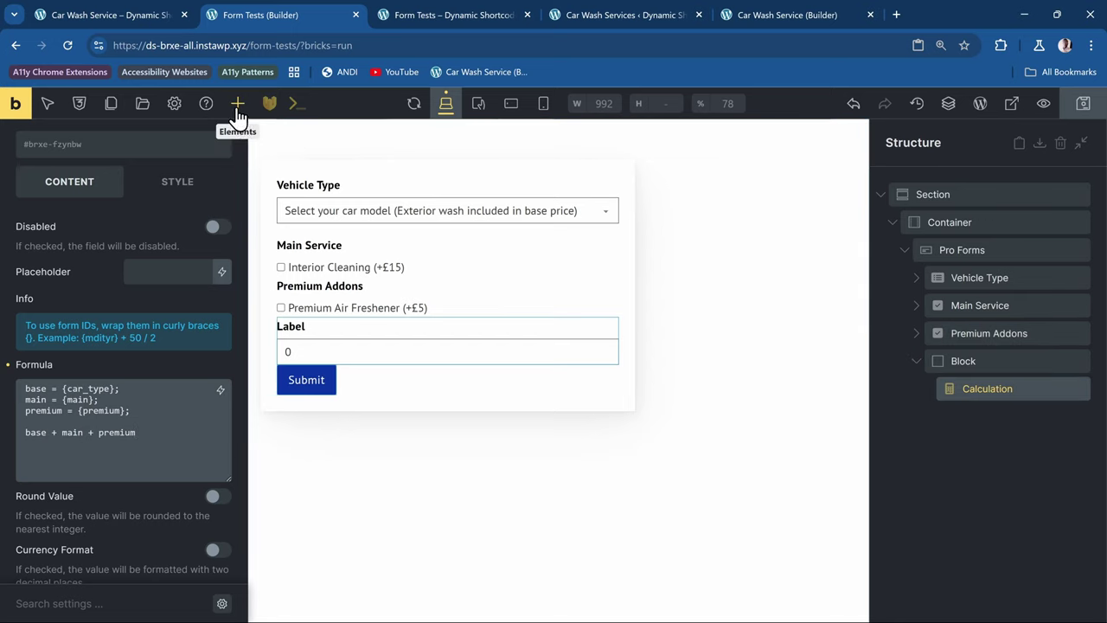
click(924, 368)
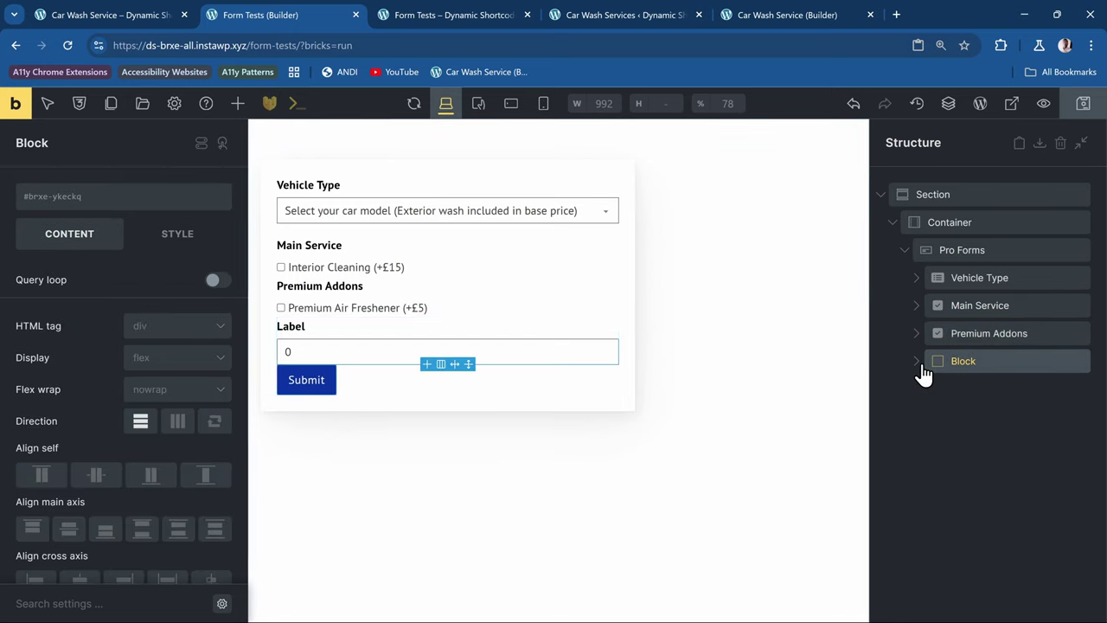
click(237, 103)
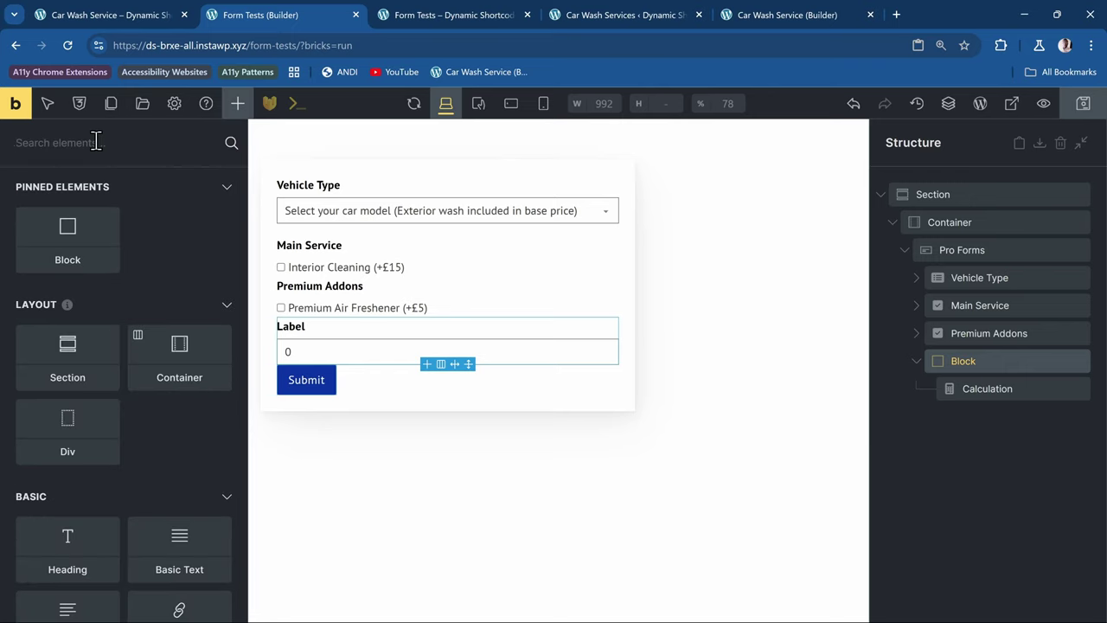
text(hid)
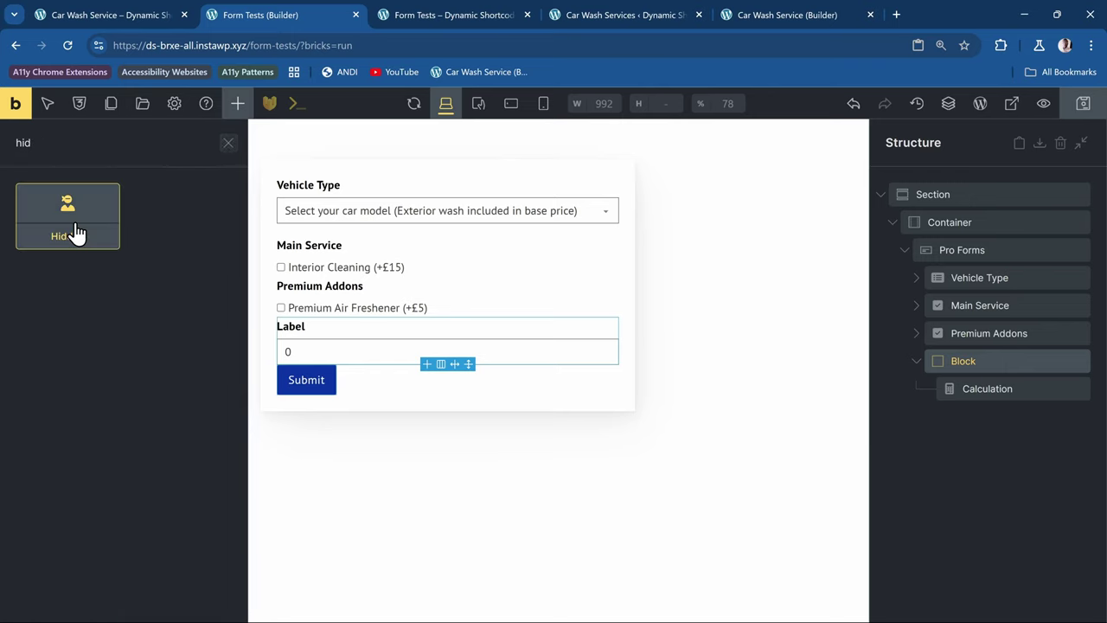
drag(77, 230, 242, 116)
- Add a second Hidden field to the Block alongside the first one
click(238, 104)
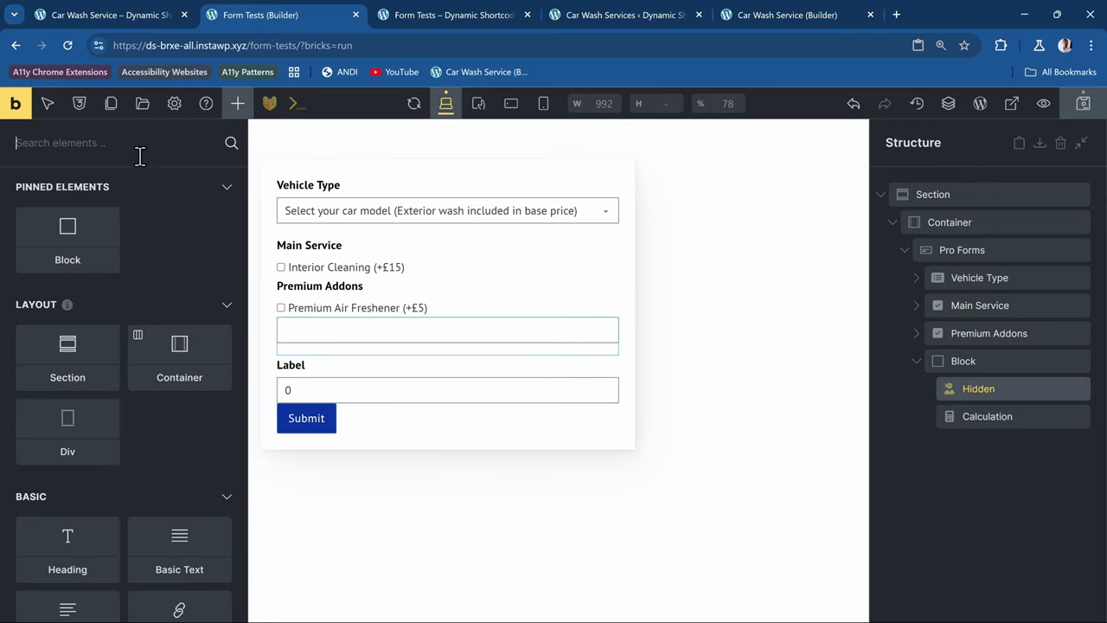
text(hid)
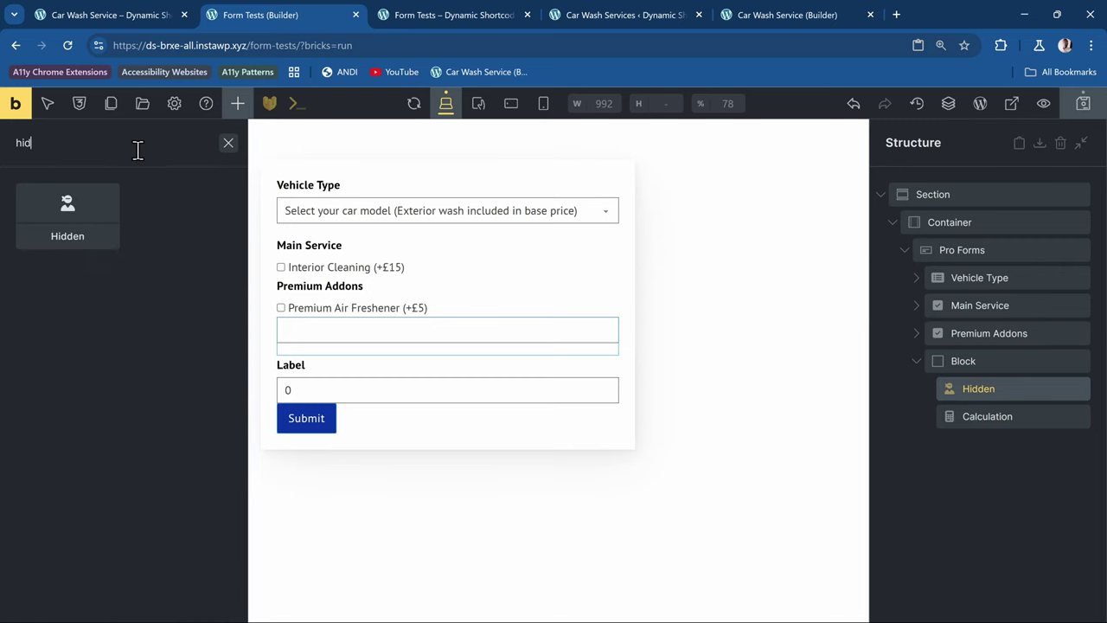
drag(60, 202, 1010, 388)
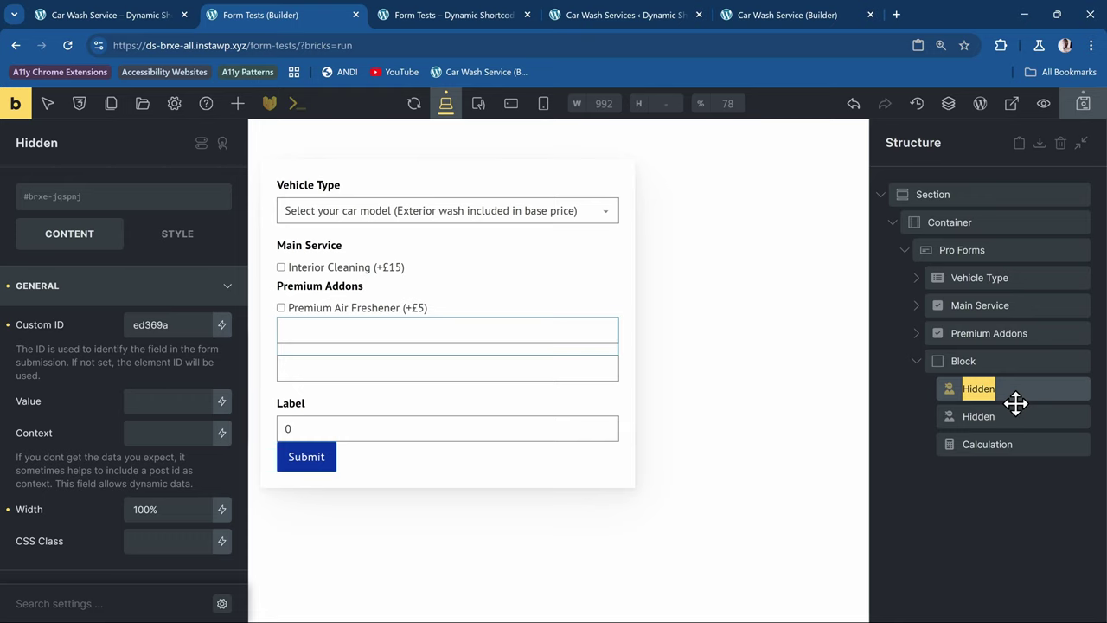
- Rename the first Hidden field to "Number of Premium Items" and the second one to "Discount Rate"
text(N)
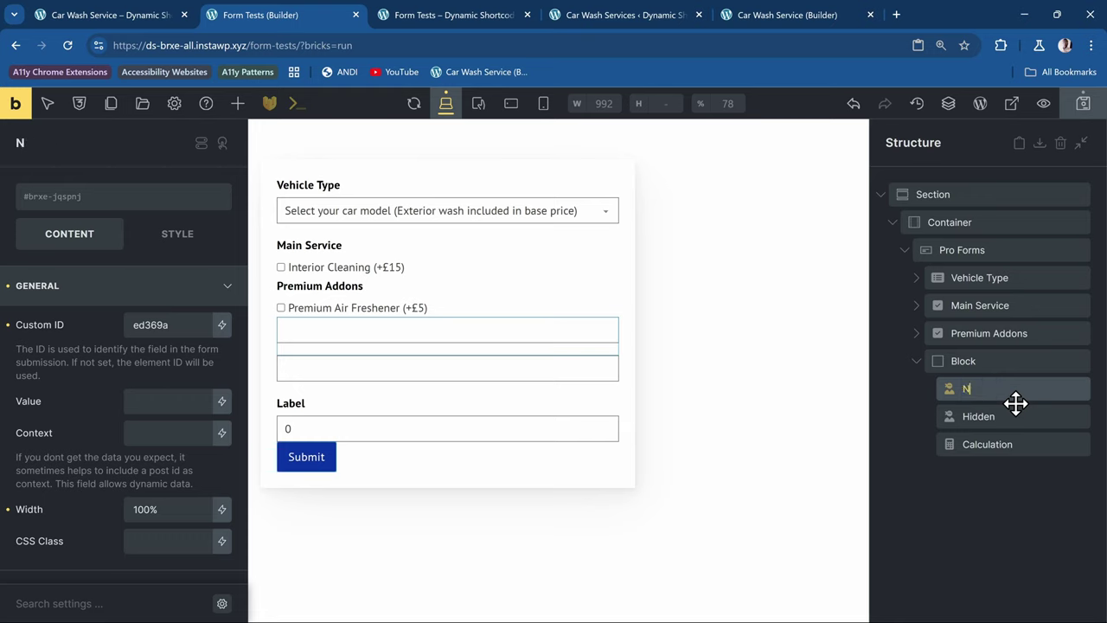
text(umber of Pre)
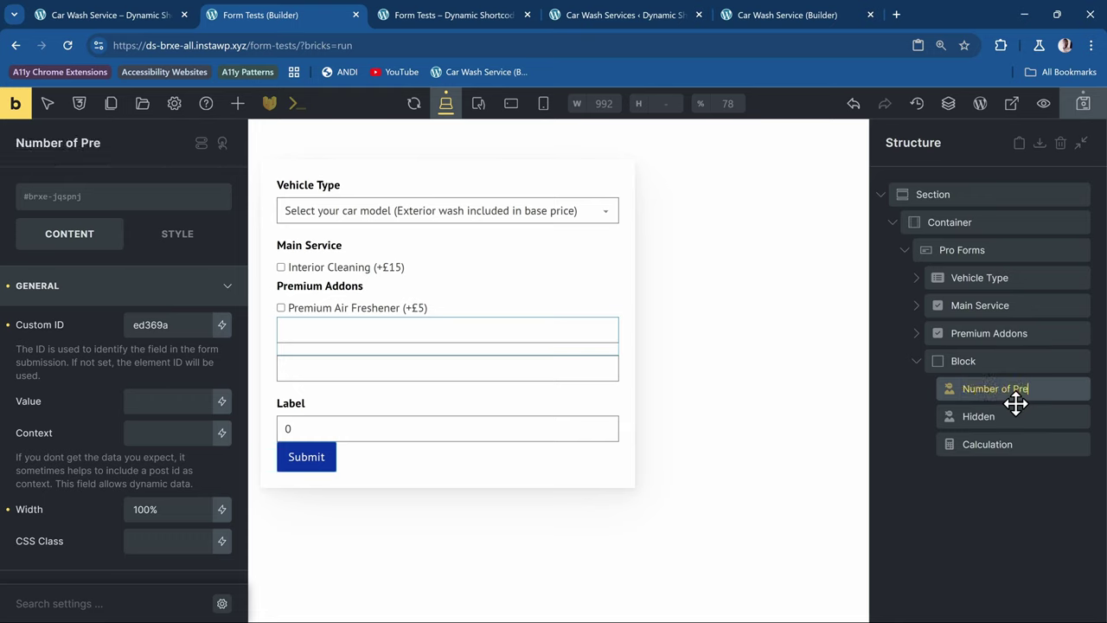
text(mium Items)
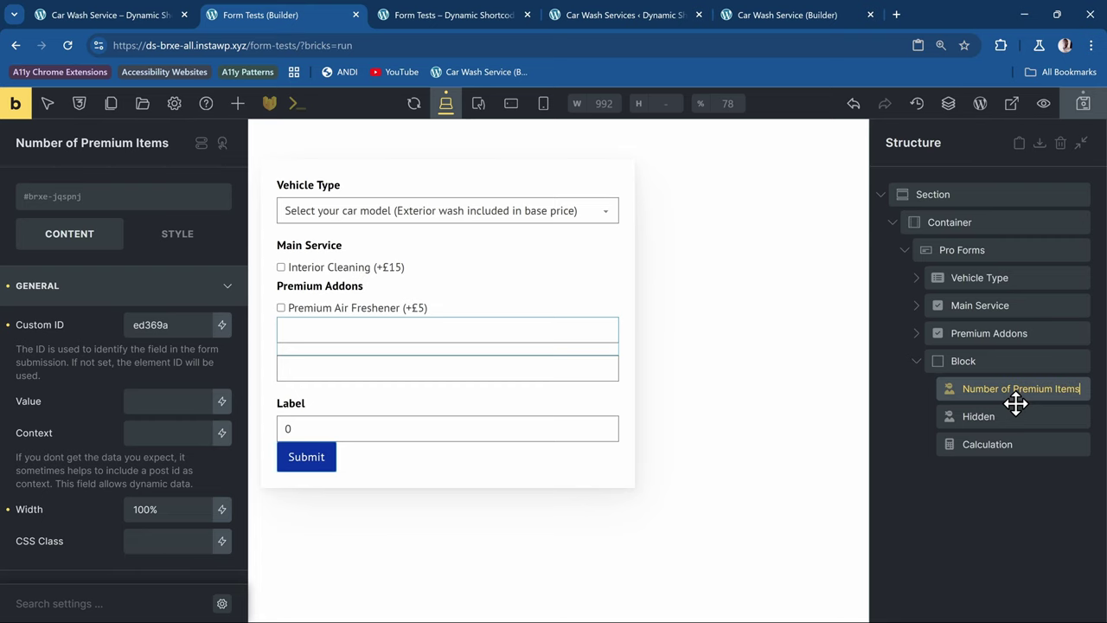
double_click(1001, 416)
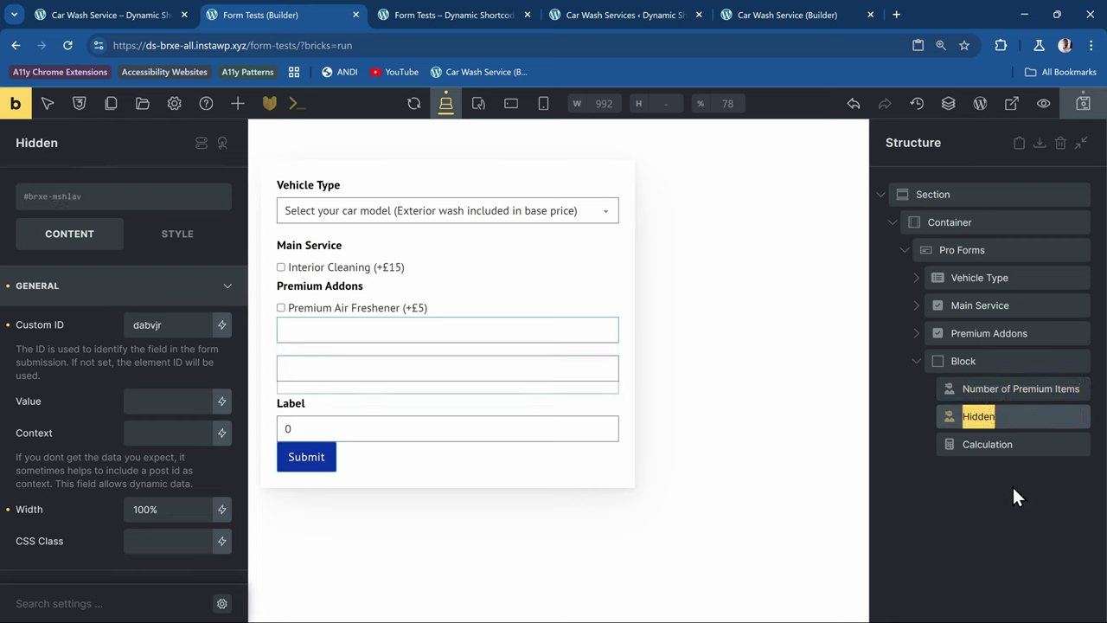
text(Dis)
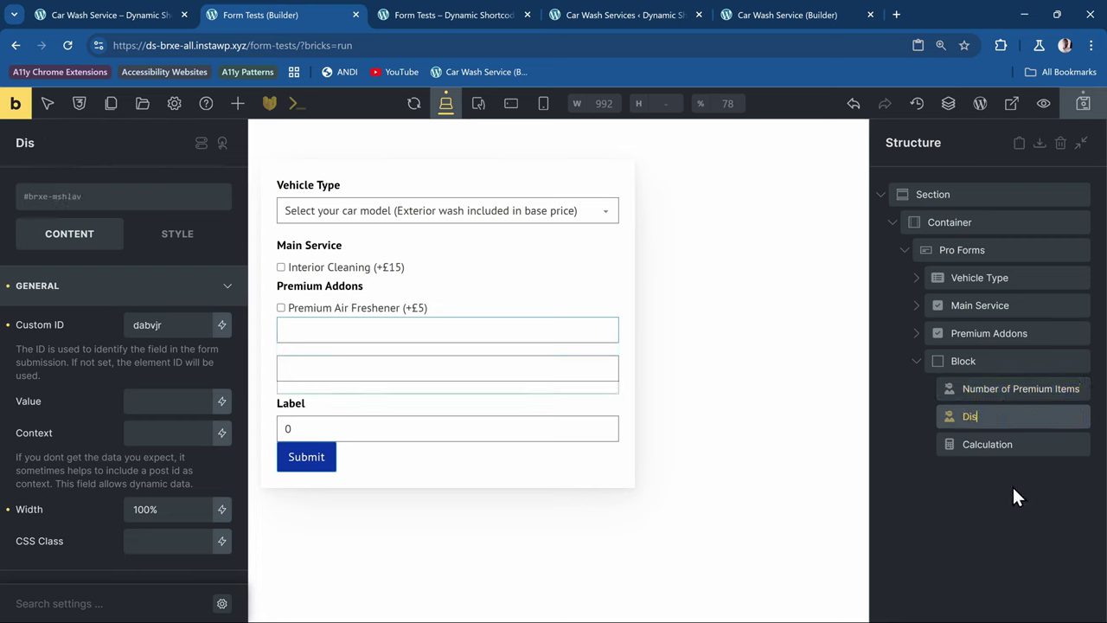
text(count Rate)
- Set the custom ID of the Number of Premium Items field to num
click(1025, 388)
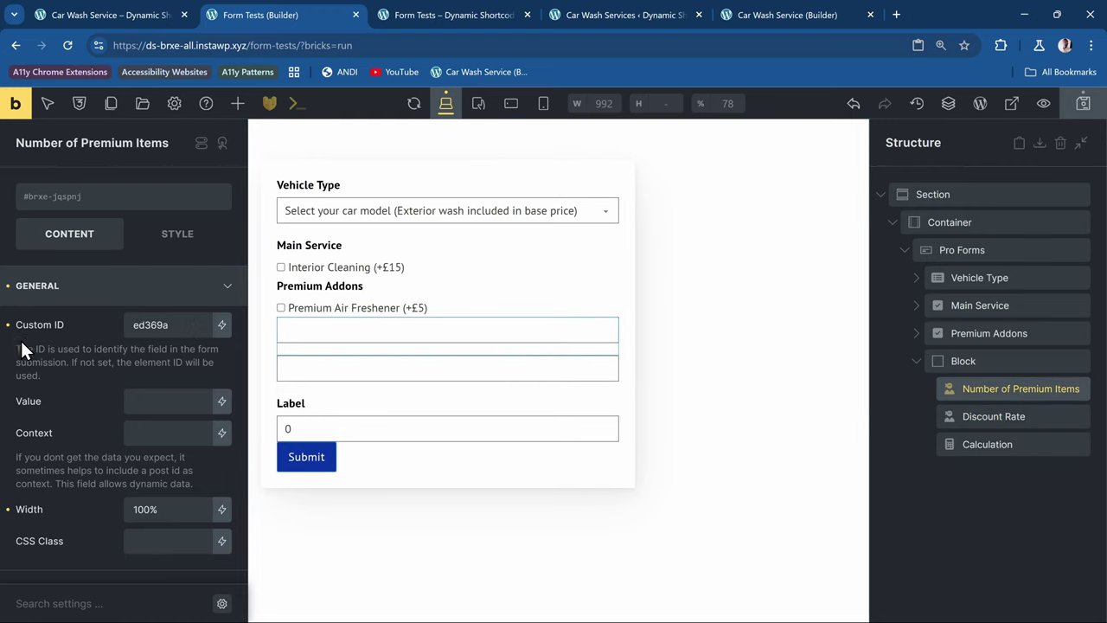
double_click(169, 327)
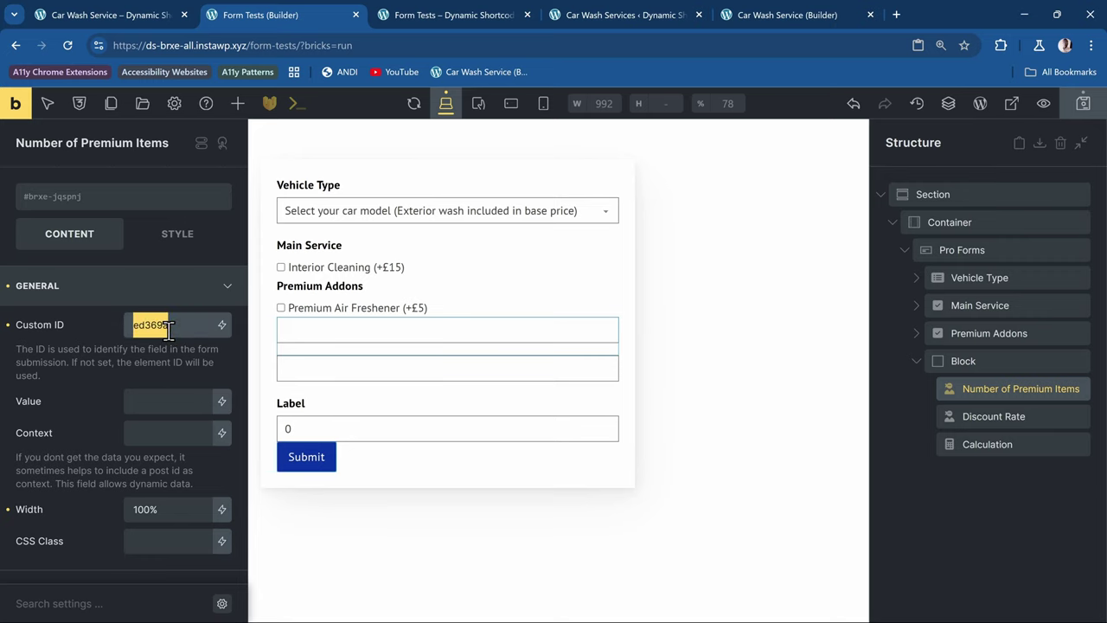
text(num)
- Check the discount fields on the Car Wash Services options page and search the Number of Premium Items field's dynamic value tags for "discount"
click(222, 403)
scroll(185, 427, down, 1)
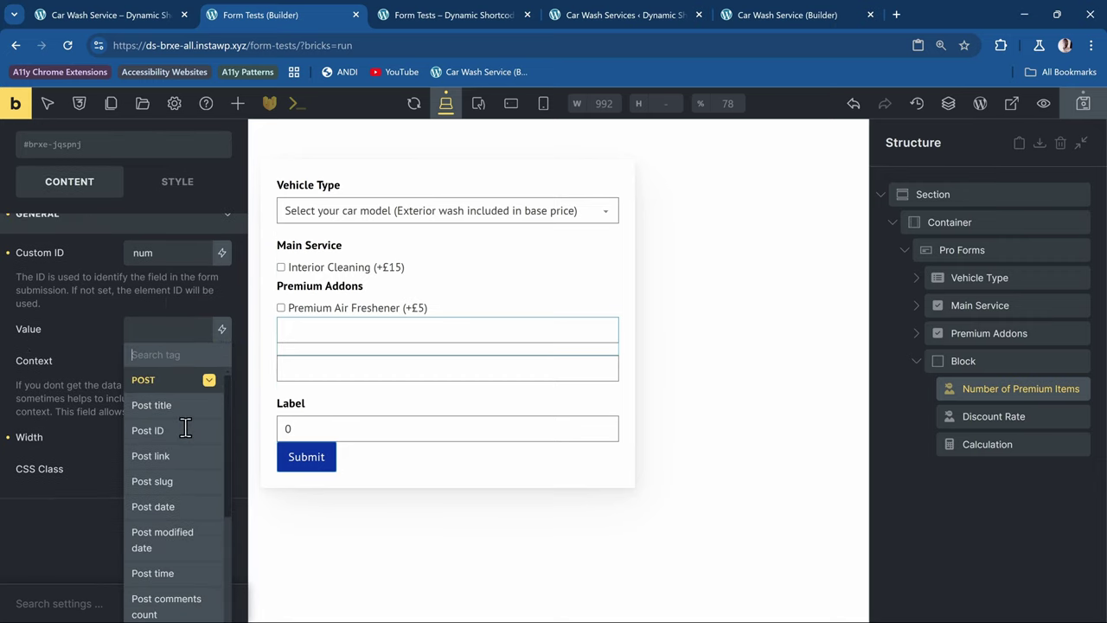
click(483, 12)
click(616, 12)
scroll(446, 306, up, 7)
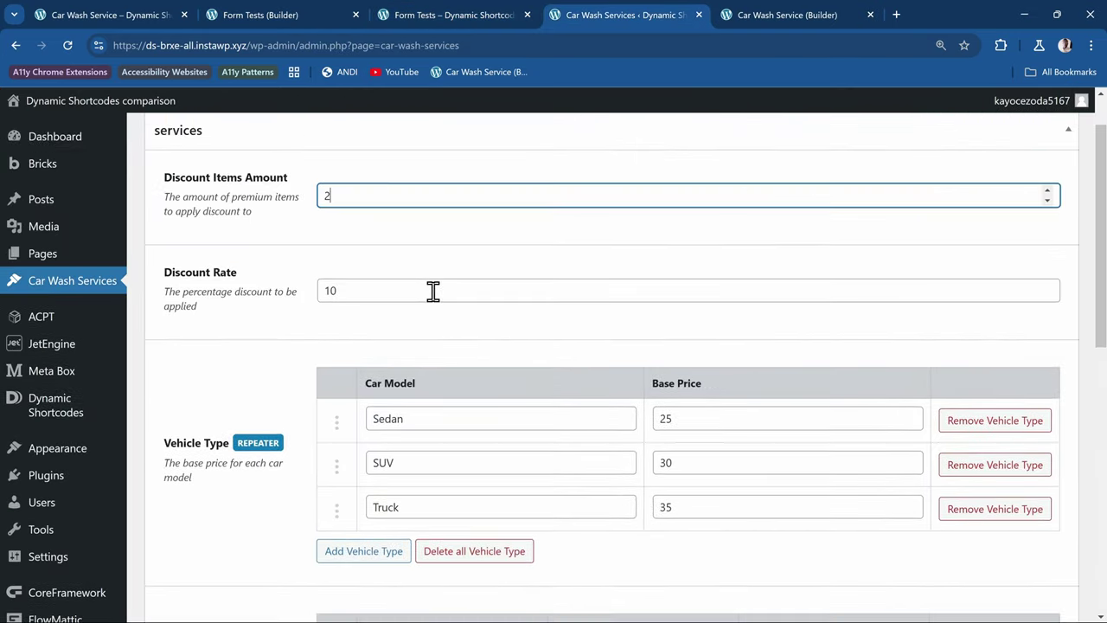
scroll(432, 292, down, 1)
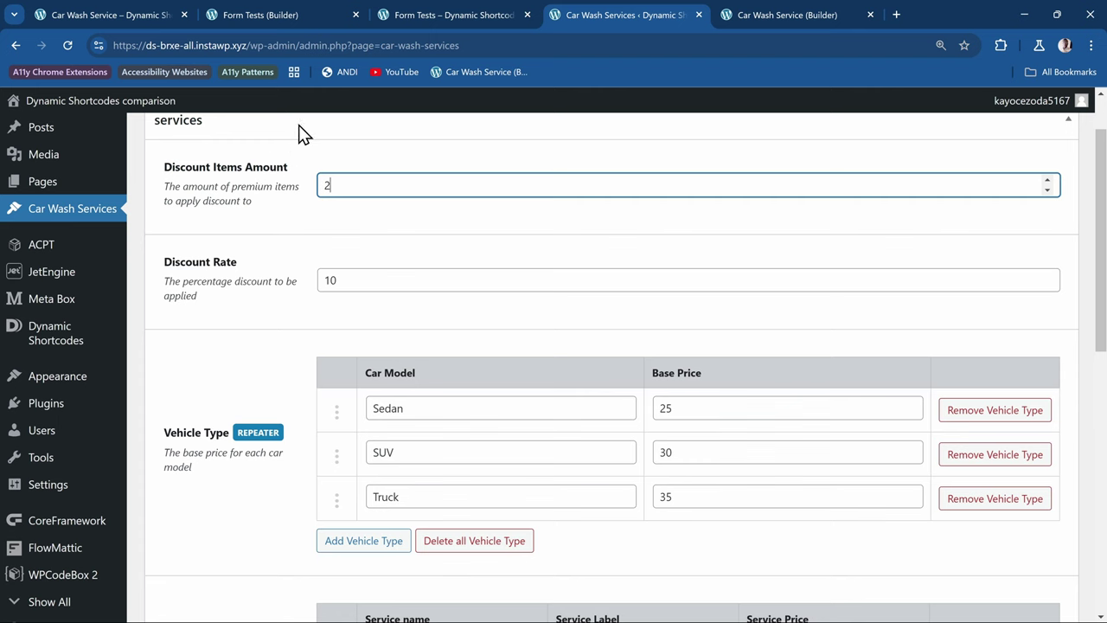
click(259, 15)
text(d)
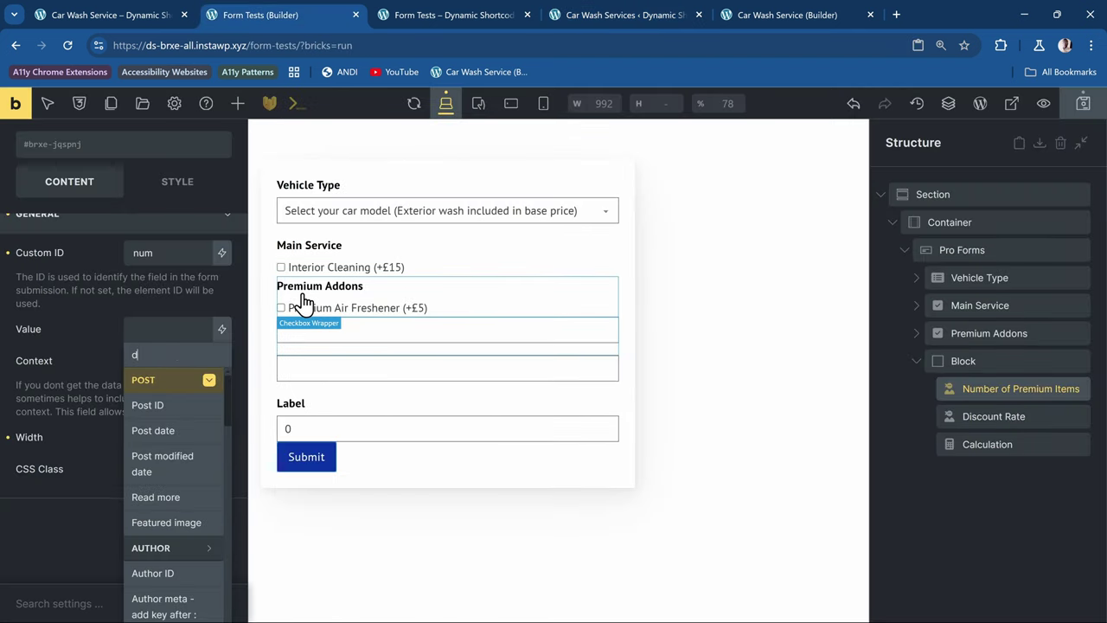
text(iscount)
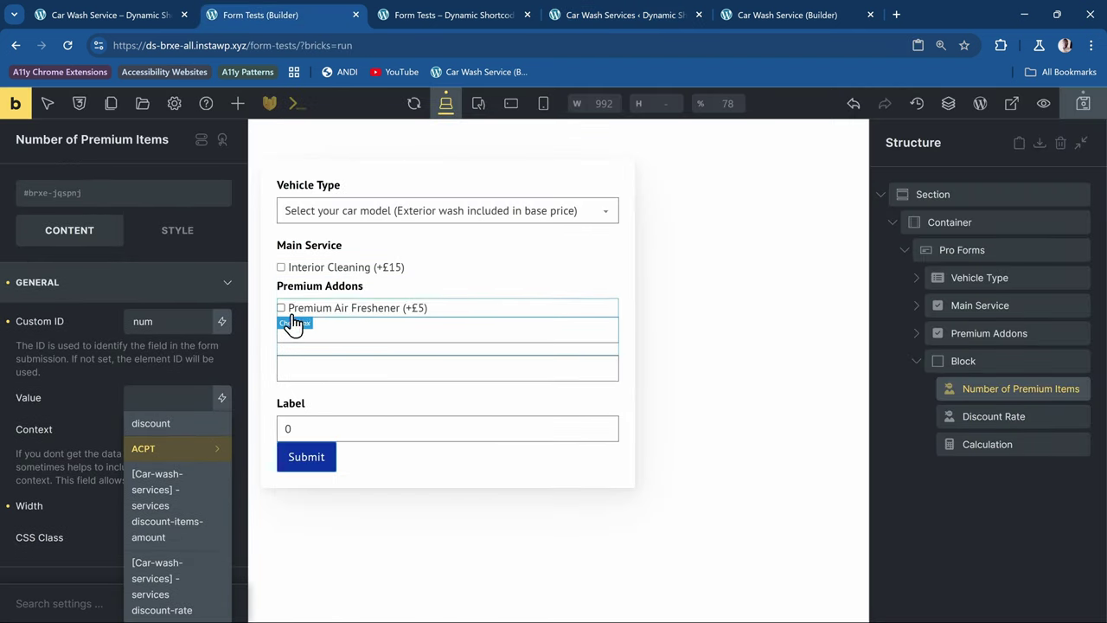
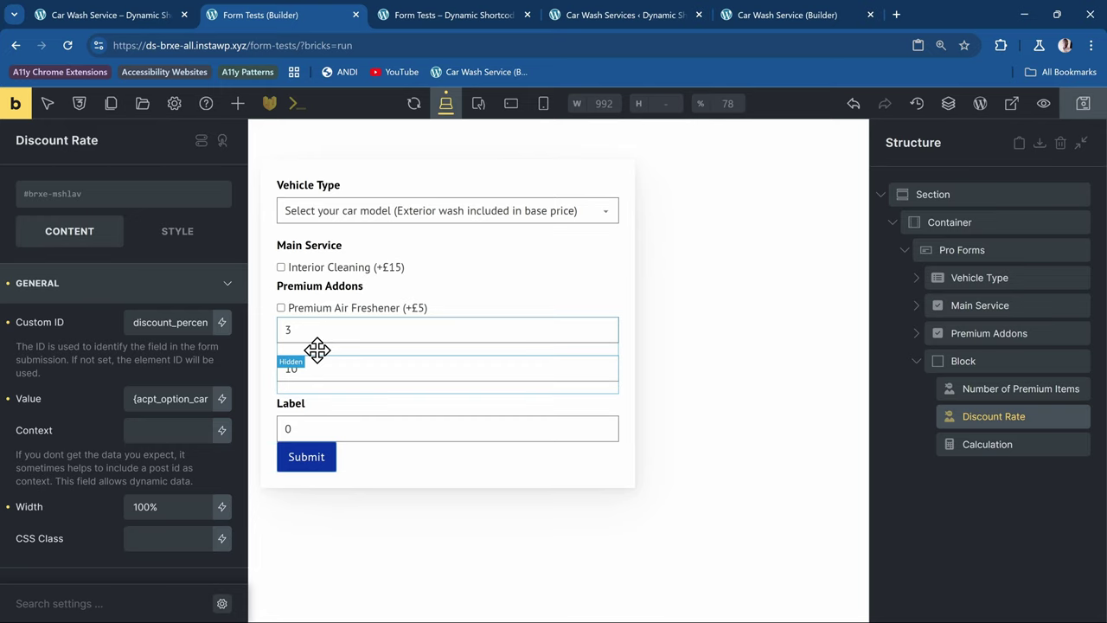
drag(317, 349, 983, 333)
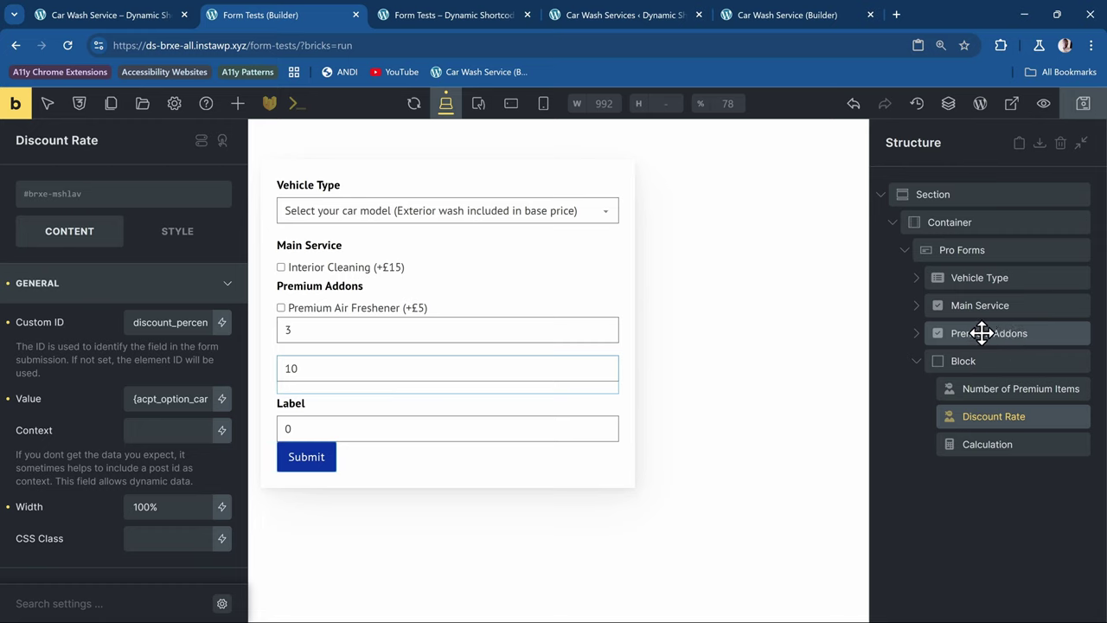
drag(982, 333, 982, 422)
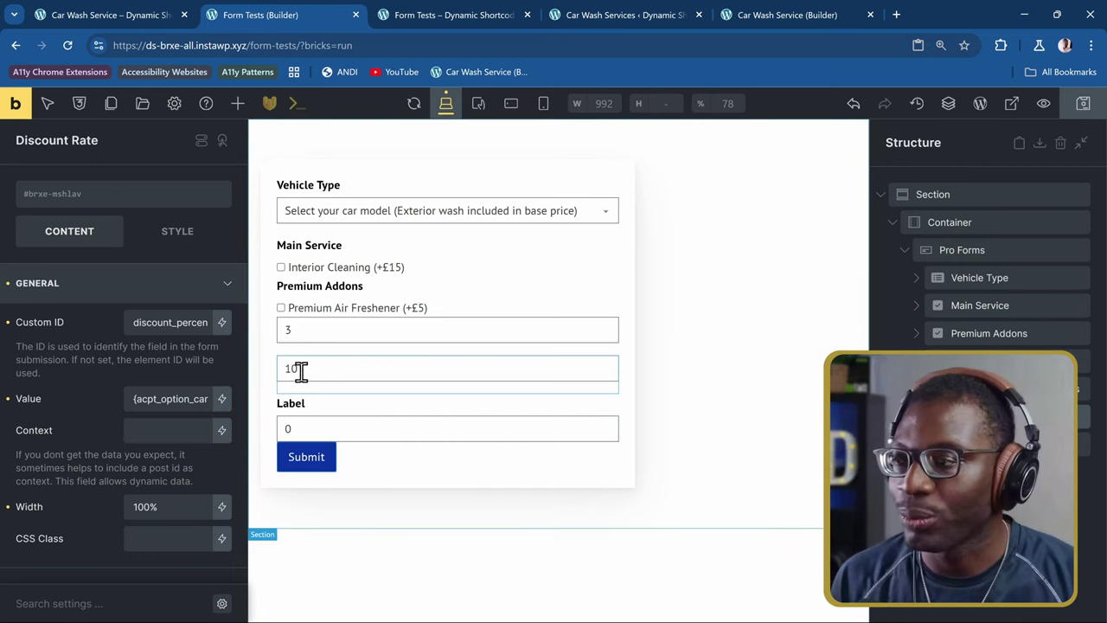
double_click(171, 321)
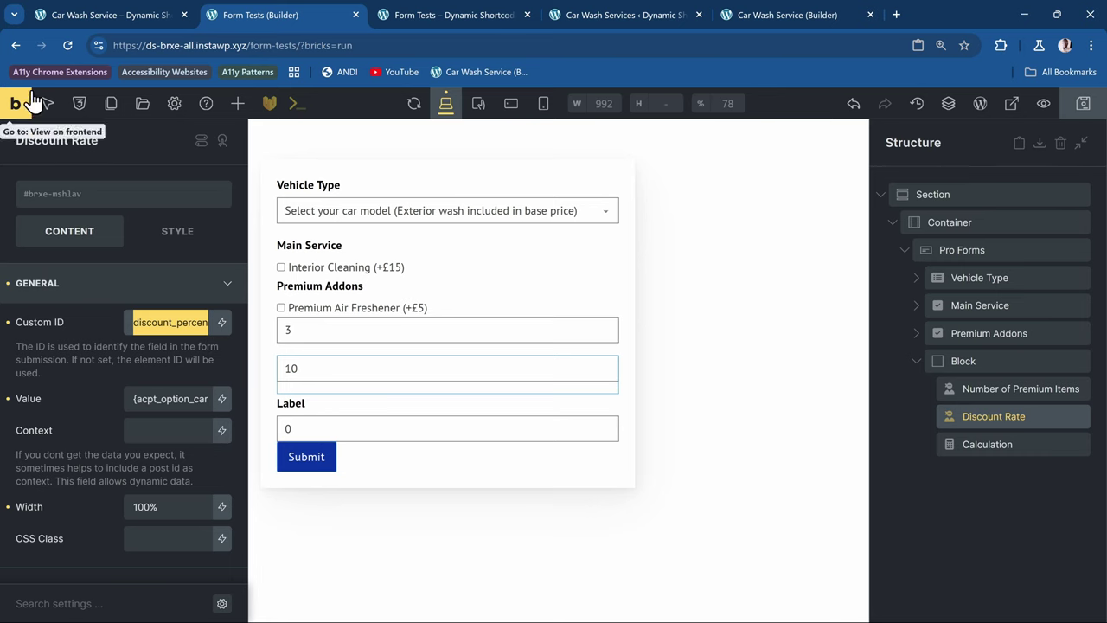
- On the finished Car Wash Service page, select the Headlight Restoration and Wheel Polish & Tire Shine addons and examine the discount notice
click(105, 15)
scroll(260, 459, up, 1)
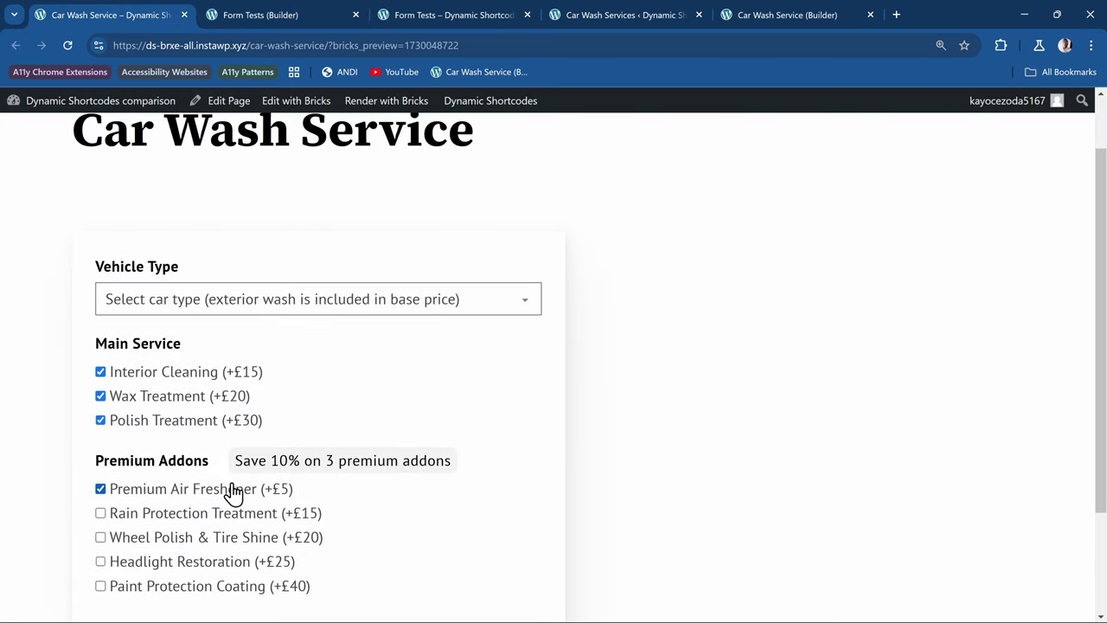
scroll(225, 493, down, 2)
click(203, 416)
click(204, 393)
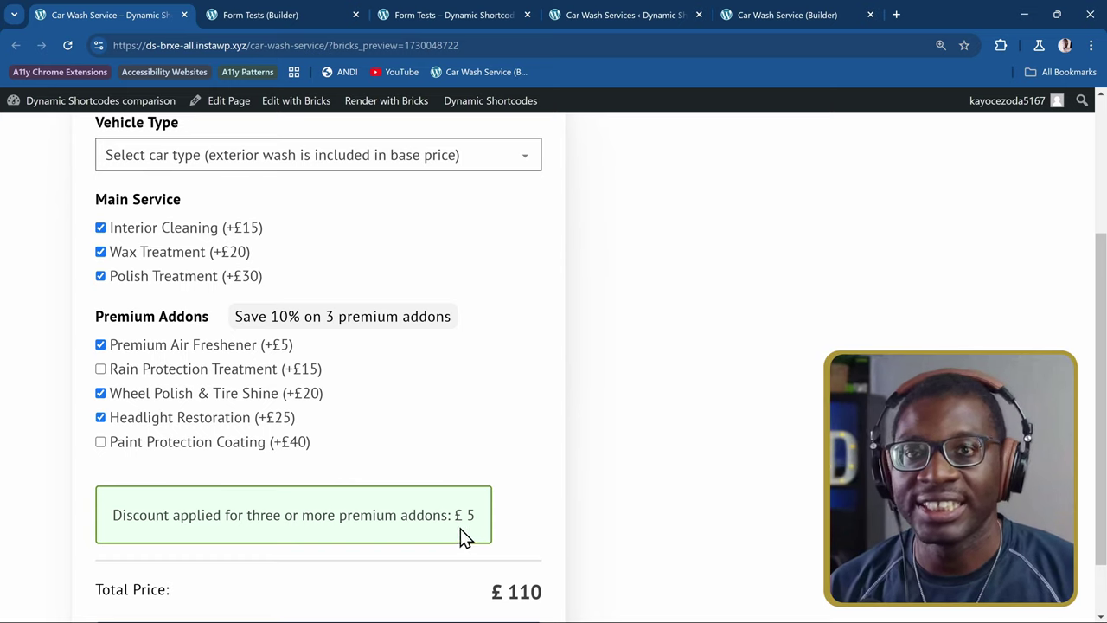
double_click(468, 515)
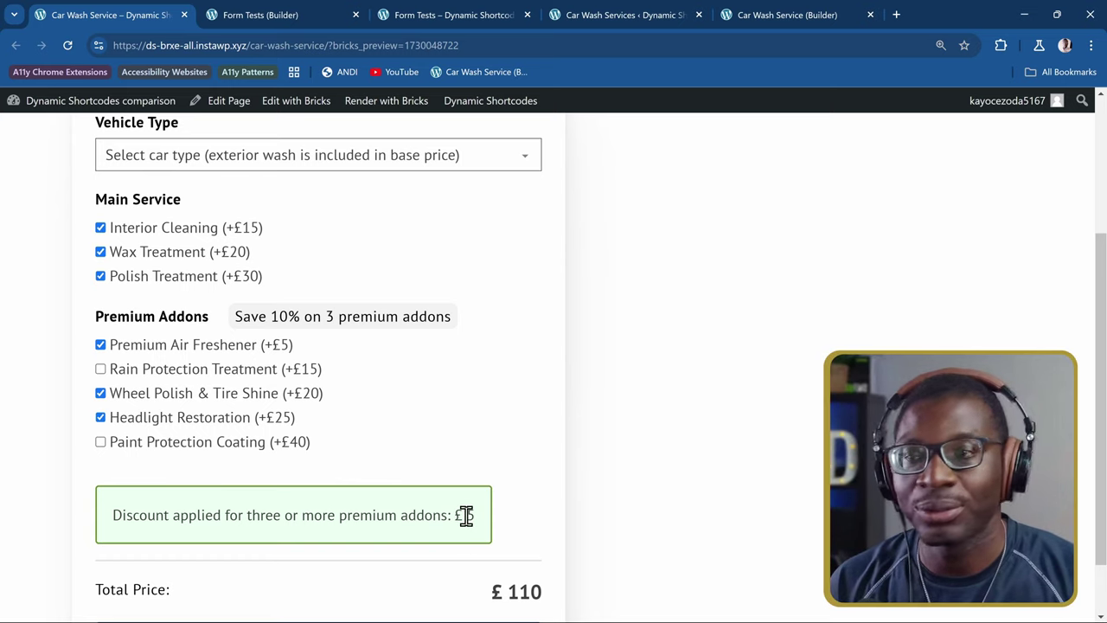
click(471, 514)
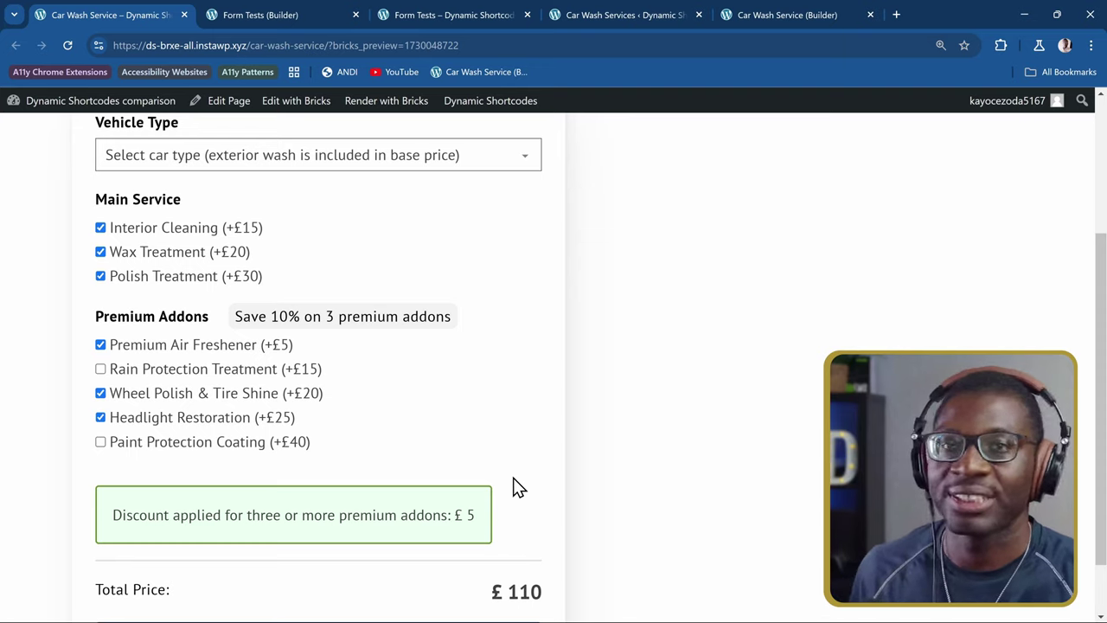
- Back in the Form Tests builder, add a second Calculation element directly after the Discount Rate field
click(274, 15)
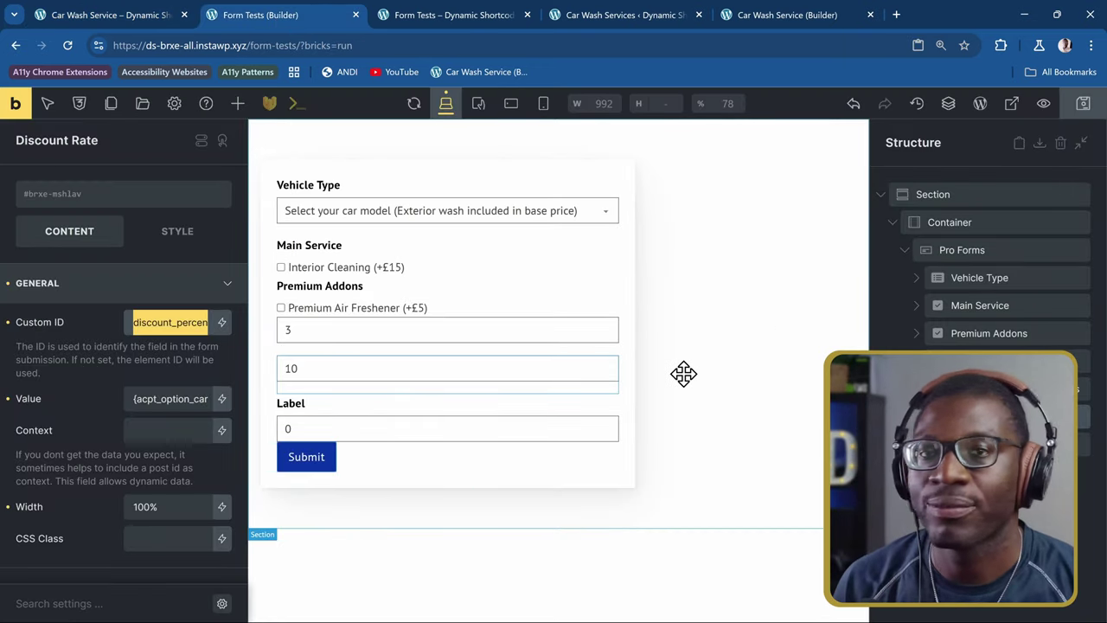
click(246, 103)
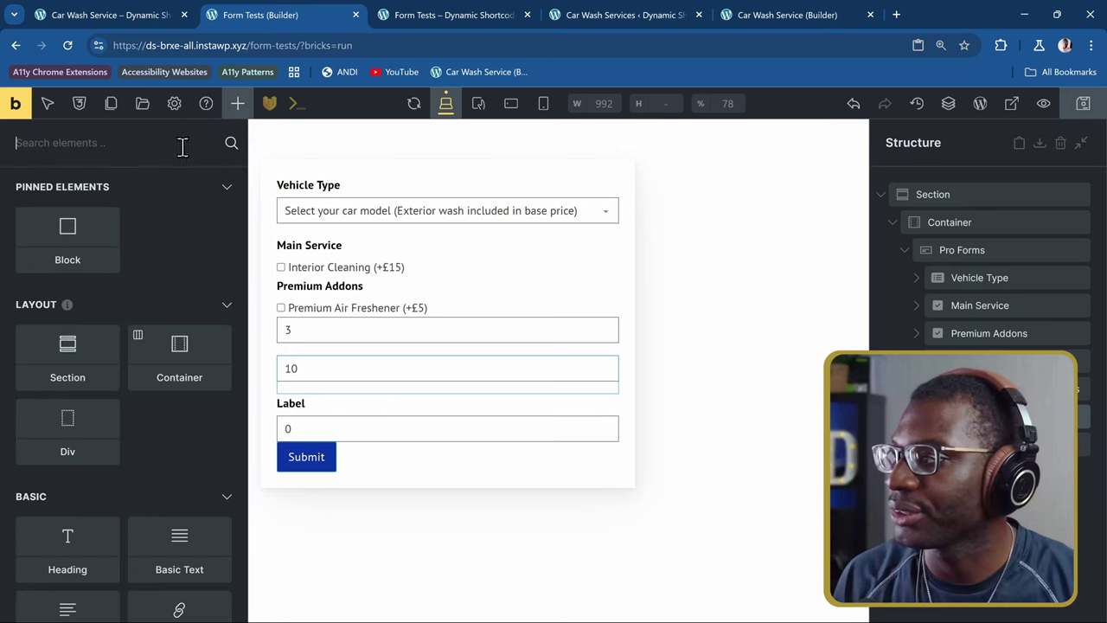
text(calc)
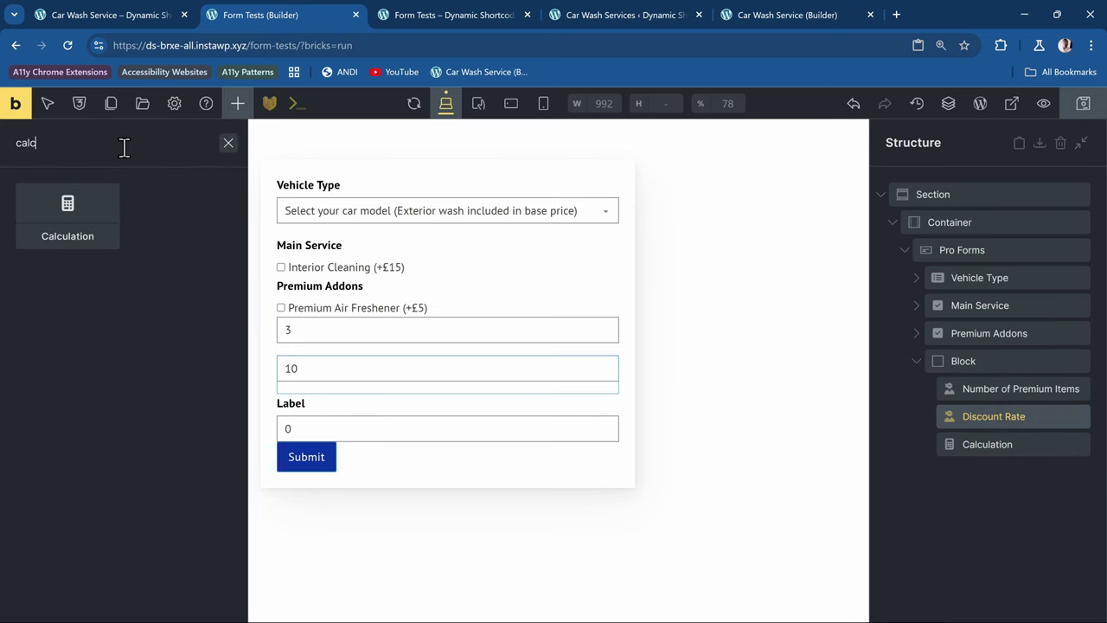
click(70, 208)
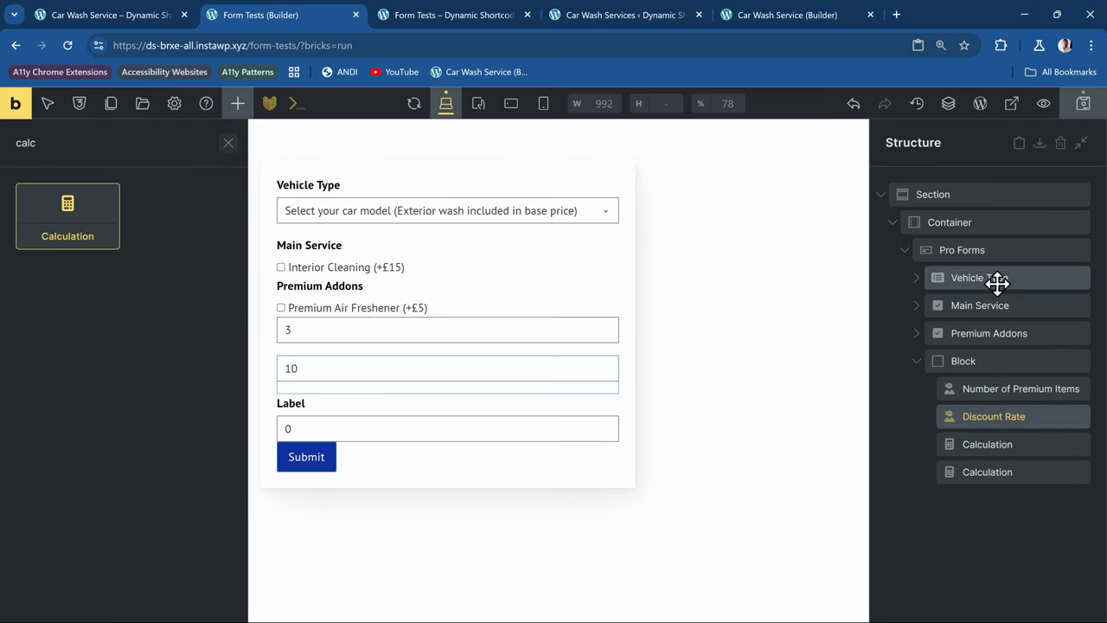
- Rename the new Calculation element to "Discount" and the original Calculation element to "Total"
click(1012, 443)
text(D)
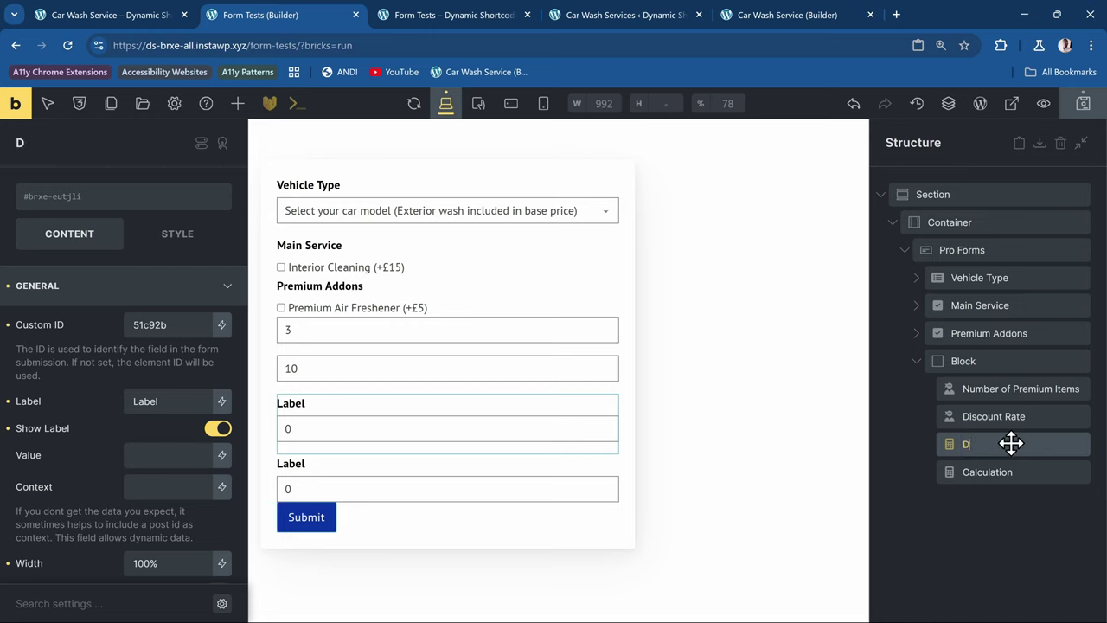
text(iscount)
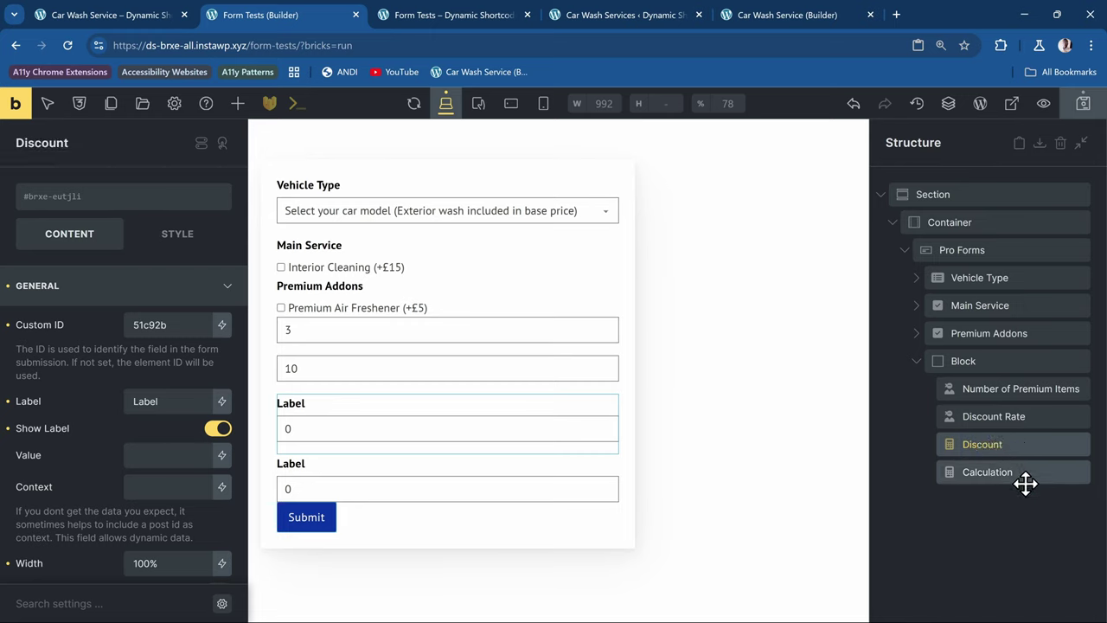
double_click(1021, 472)
text(Total)
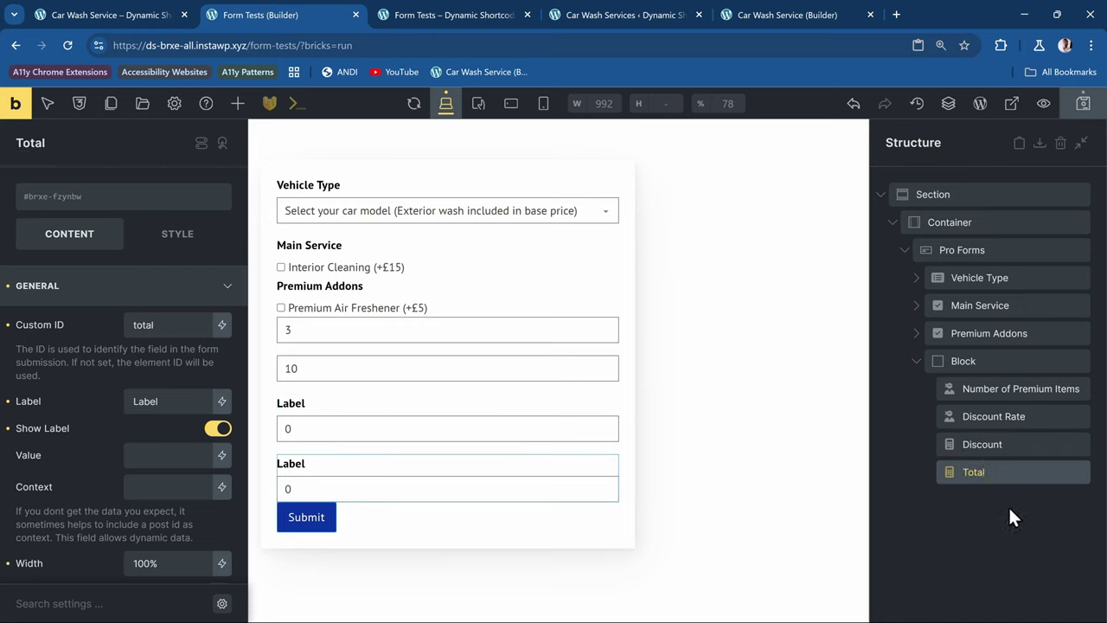
- Set the Custom ID of the Discount calculation element to "discount"
click(1009, 444)
drag(1008, 444, 430, 304)
double_click(174, 318)
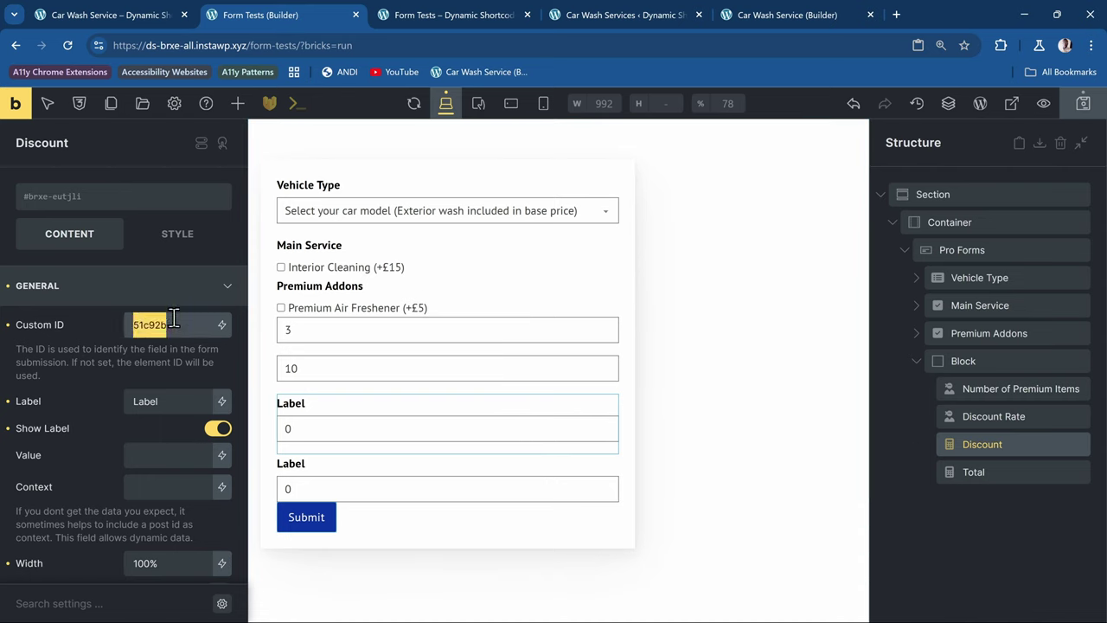
text(discount)
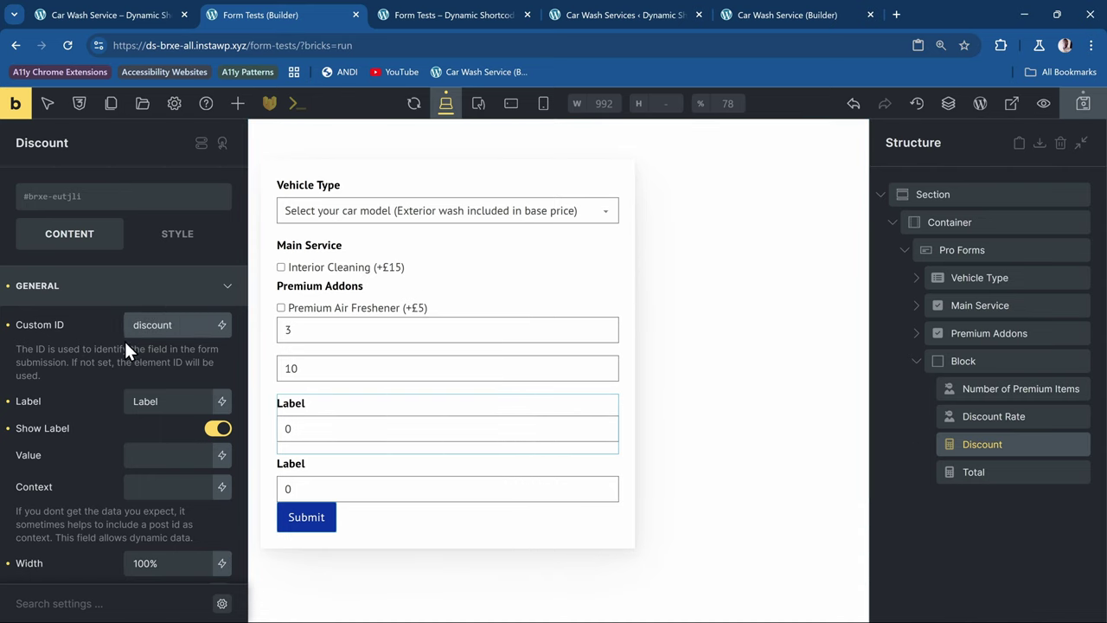
- Start the Discount element's formula with the variable line "premium = {premium};"
scroll(124, 339, down, 6)
scroll(119, 431, down, 2)
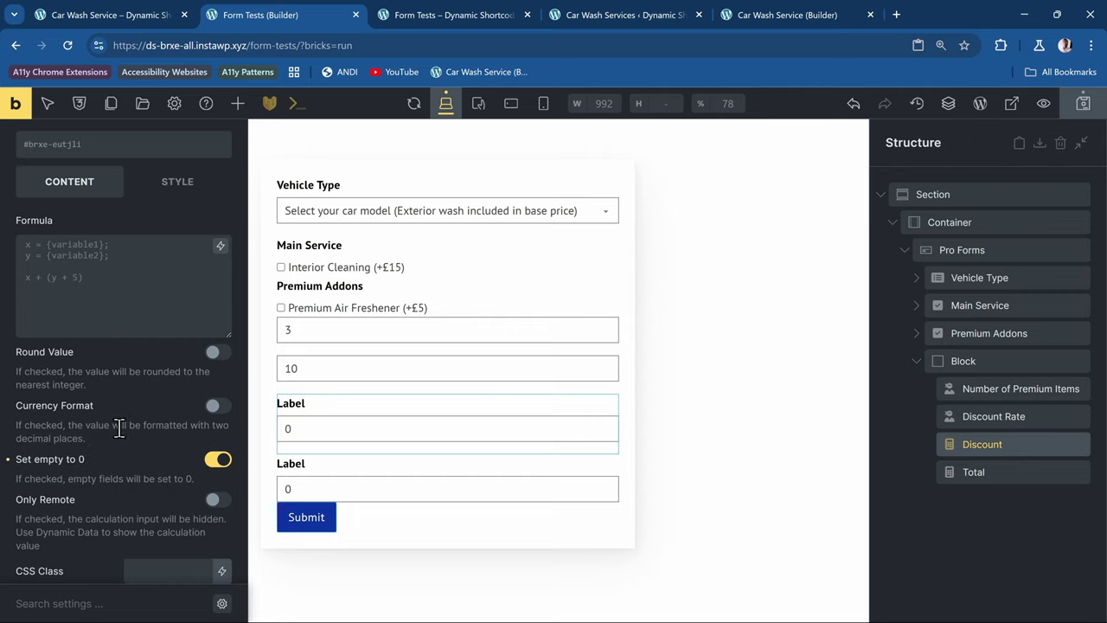
scroll(92, 320, up, 1)
click(89, 327)
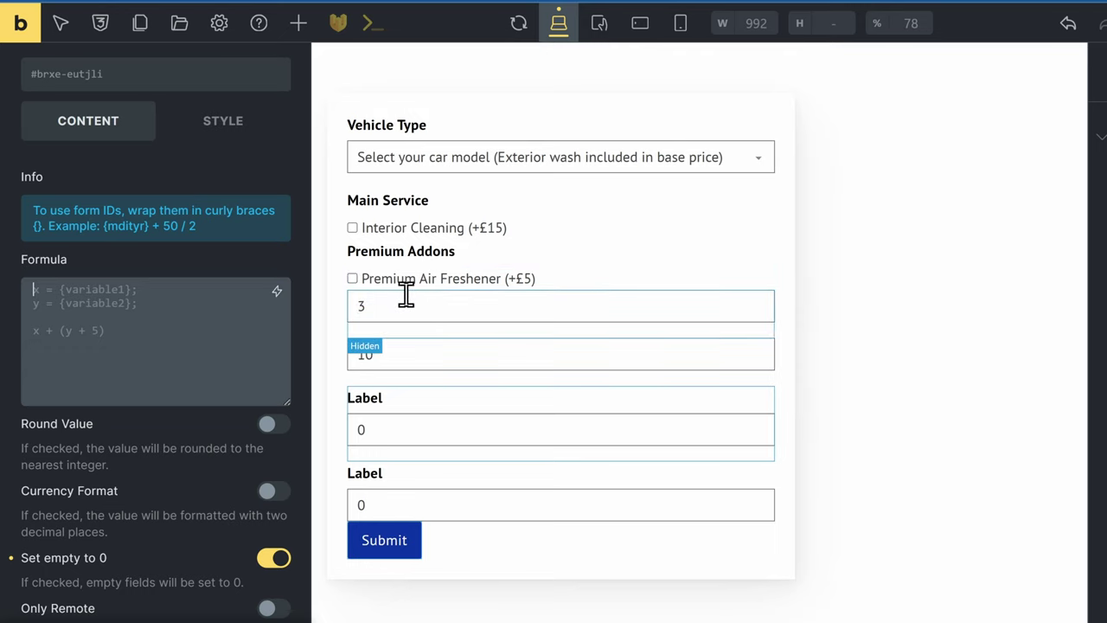
click(191, 317)
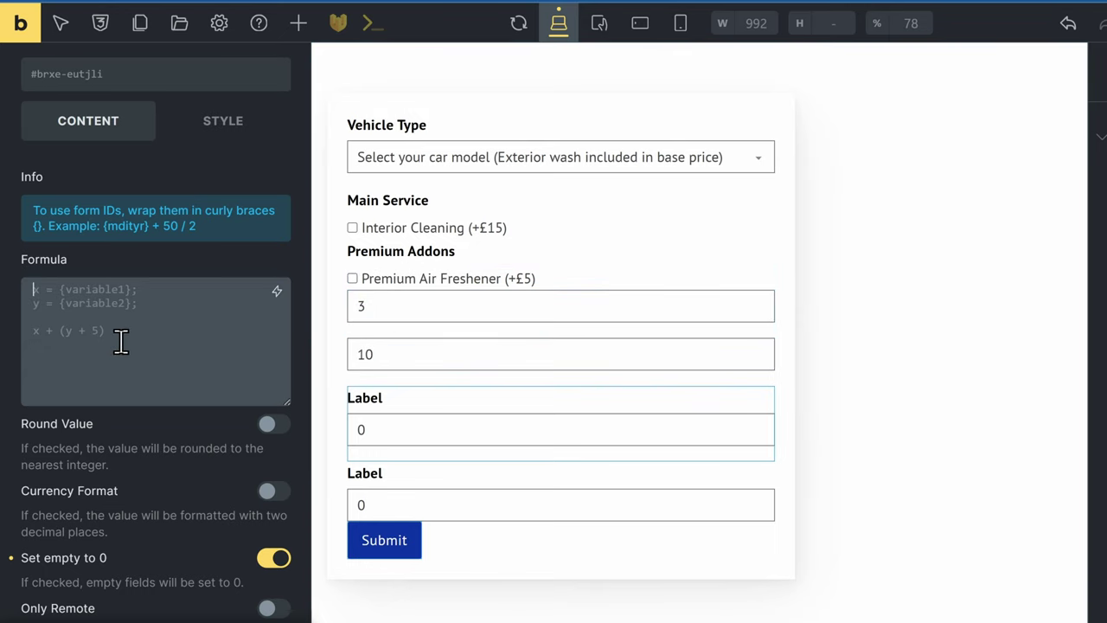
text(addons)
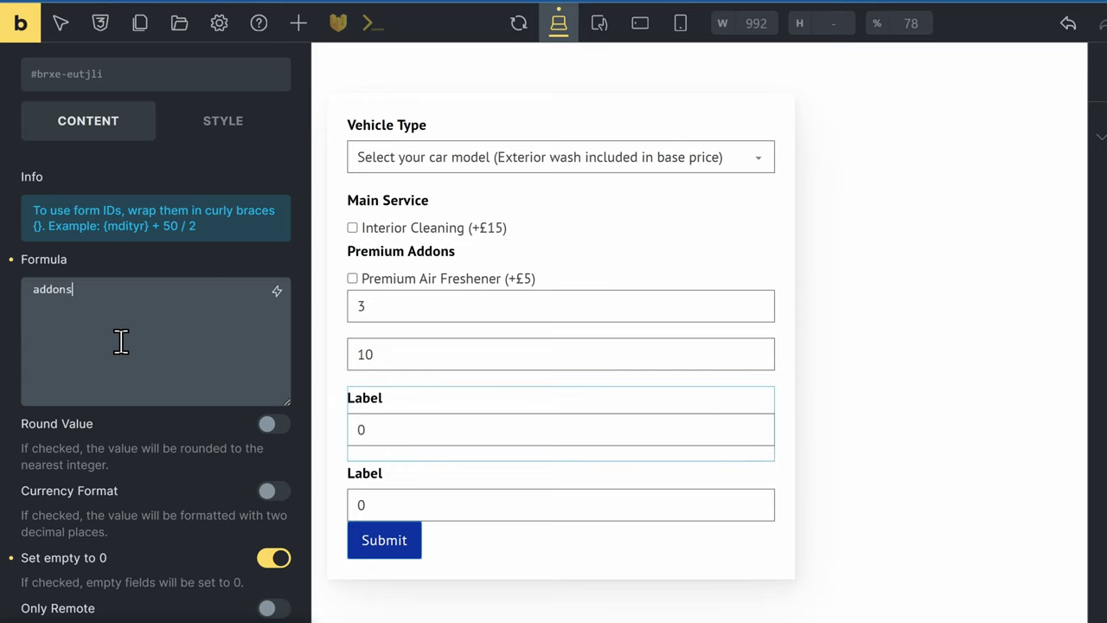
key(BackSpace)
key(BackSpace)
key(BackSpace)
key(BackSpace)
key(BackSpace)
key(BackSpace)
text(pre)
text(mium =)
text( {})
text(premium};)
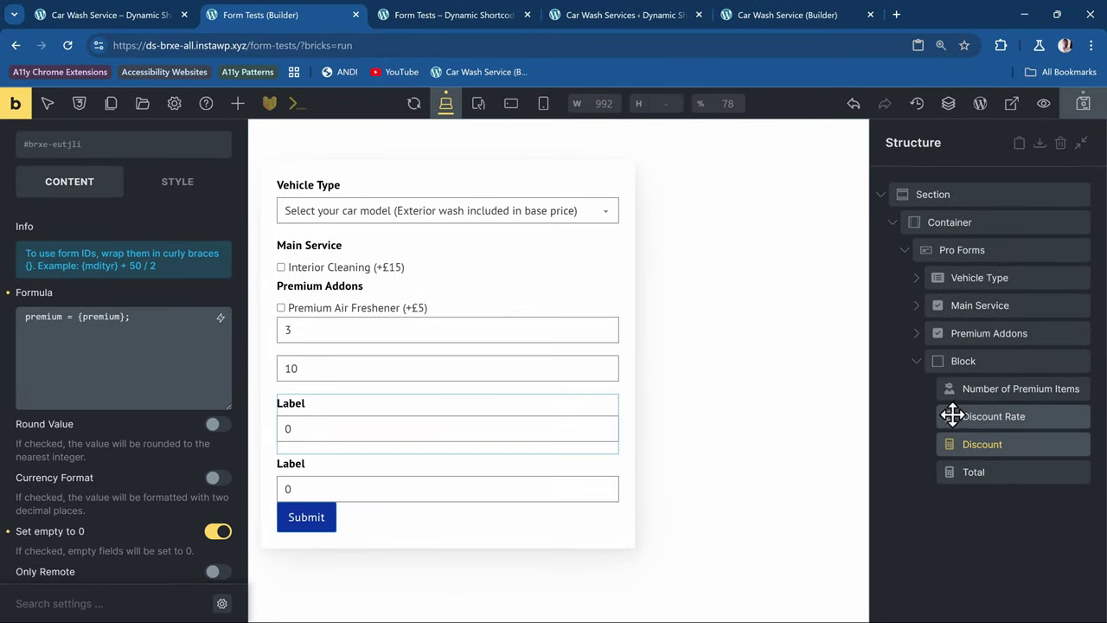
- Look up the Discount Rate field's custom ID and add the line "rate = {discount_percent};" to the Discount element's formula
click(982, 414)
double_click(151, 318)
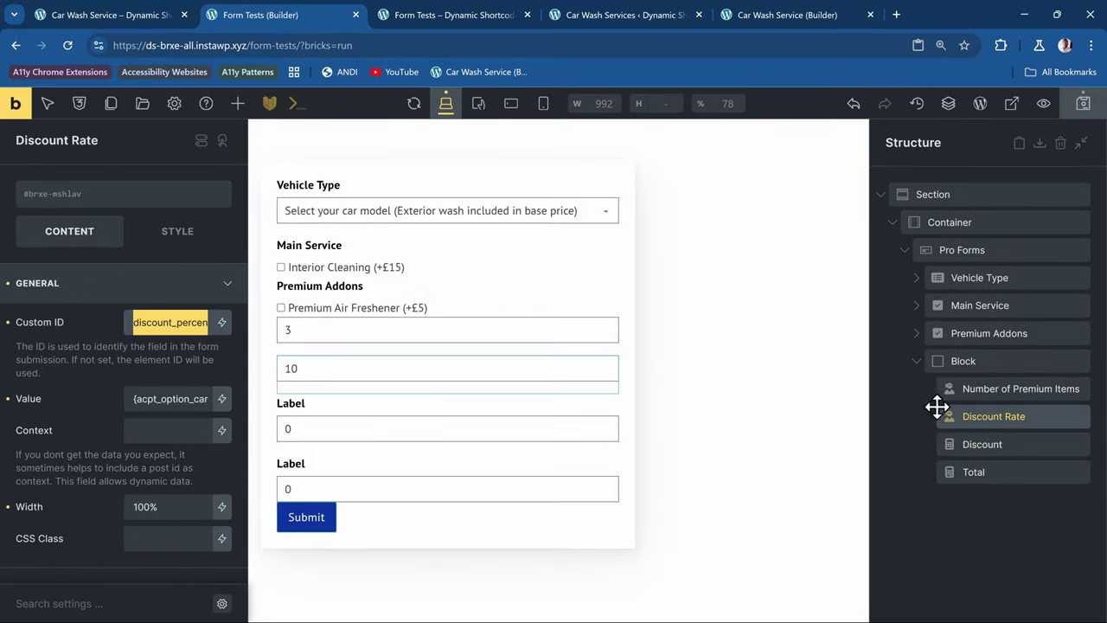
click(1010, 444)
scroll(136, 389, down, 5)
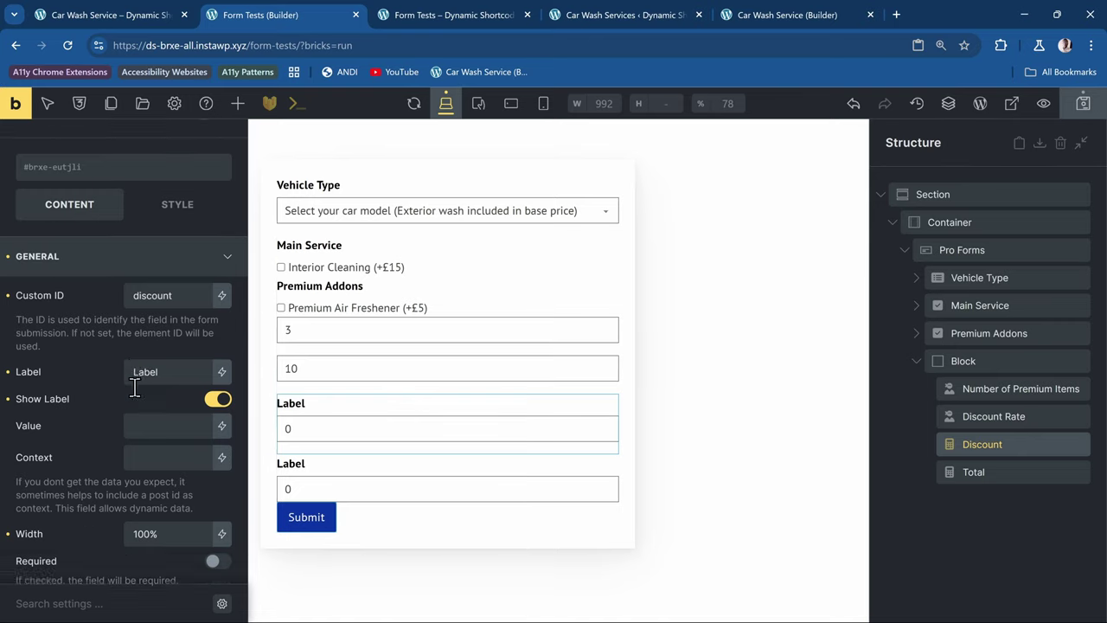
click(153, 410)
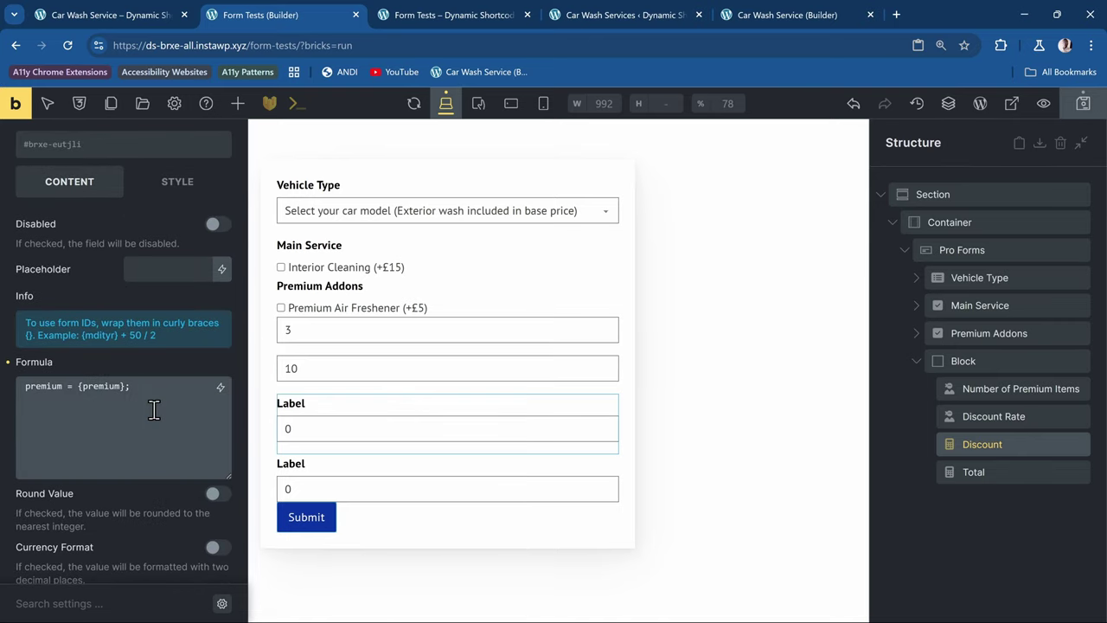
text(rate = )
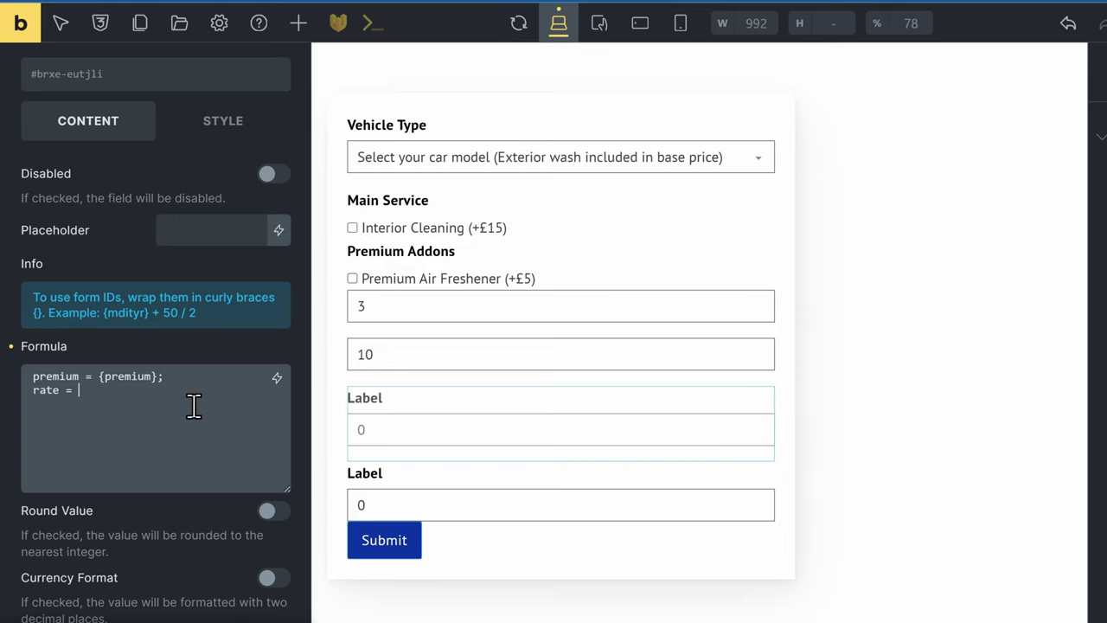
text(discount_percent)
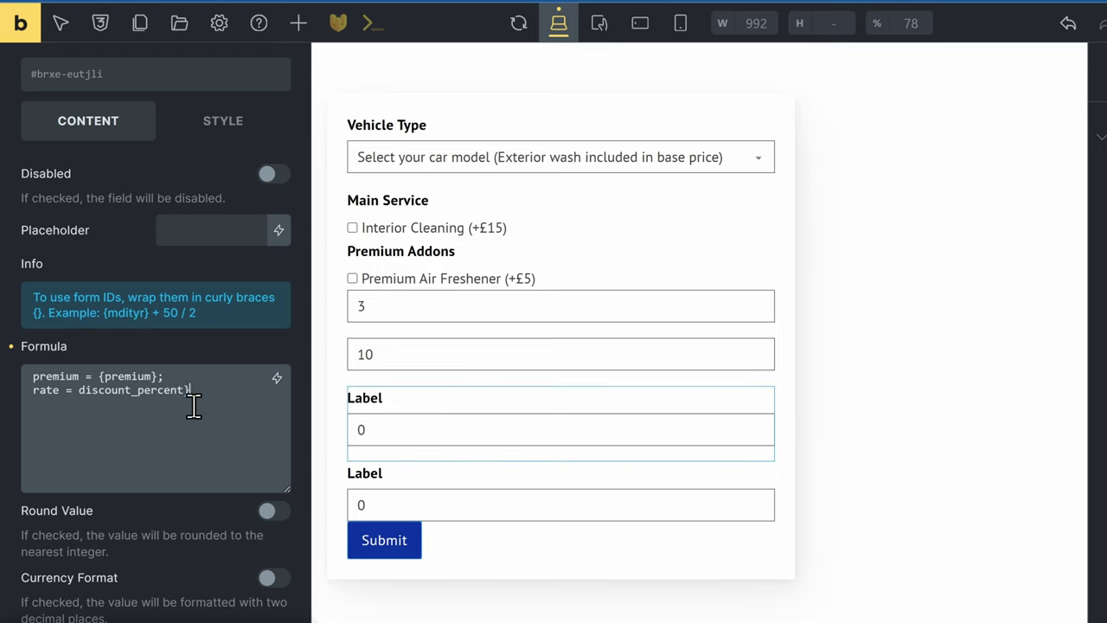
text(})
key(Left)
key(Left)
key(Left)
key(Left)
key(Left)
key(Left)
key(Left)
key(Left)
key(Left)
key(Left)
key(Left)
key(Left)
key(Left)
key(Left)
key(Left)
key(Left)
key(Left)
text({)
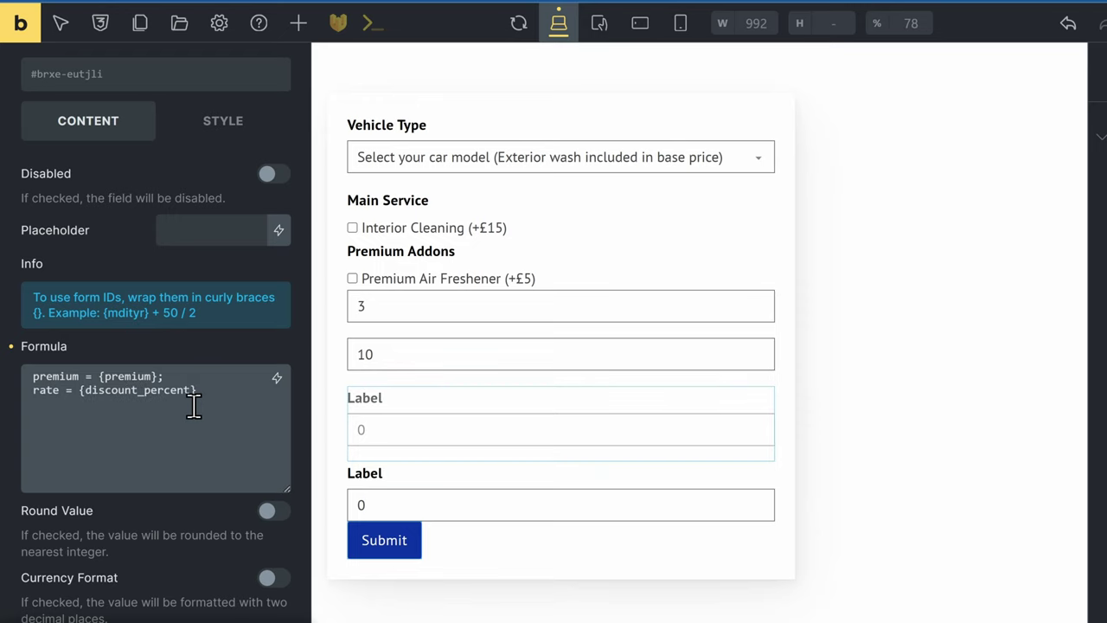
key(End)
text(;)
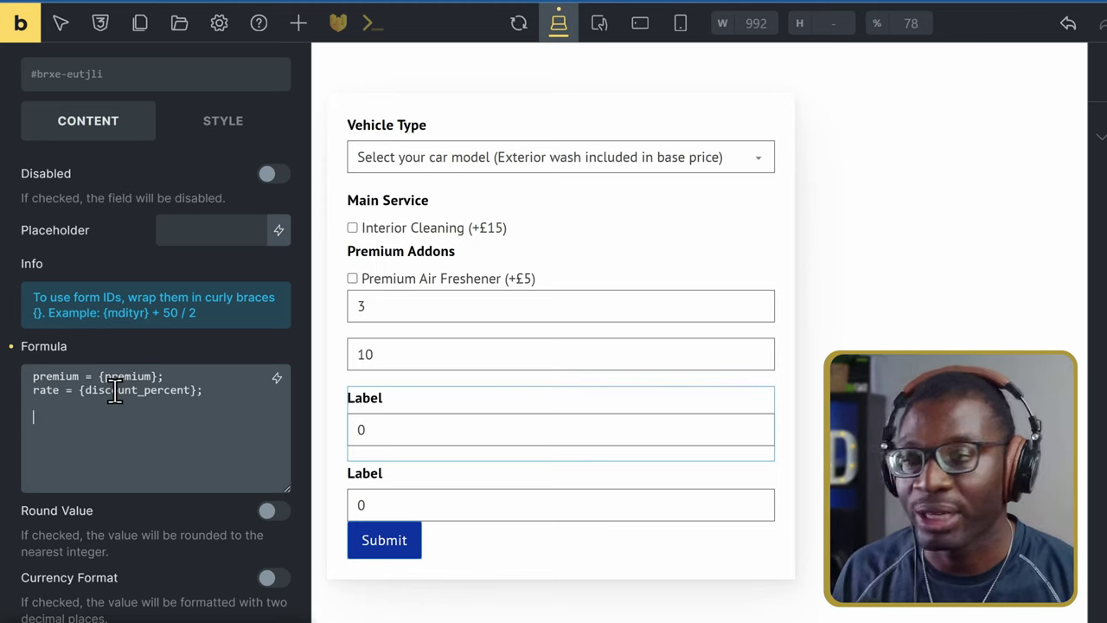
- Finish the Discount formula with the expression "premium * rate / 100" below the variable lines
text(prem)
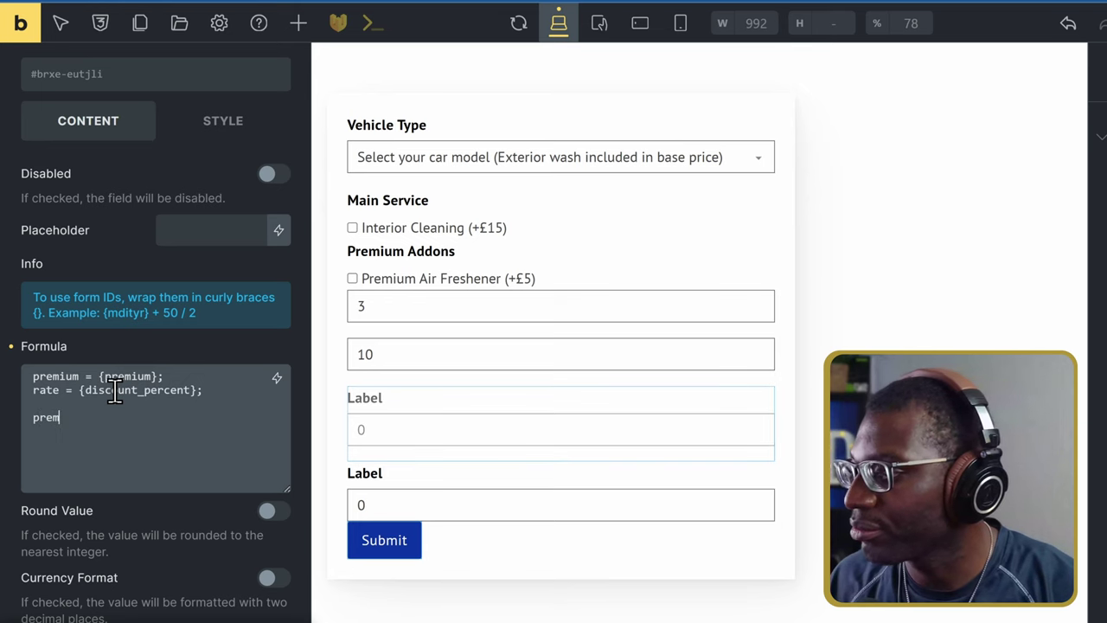
text(ium * )
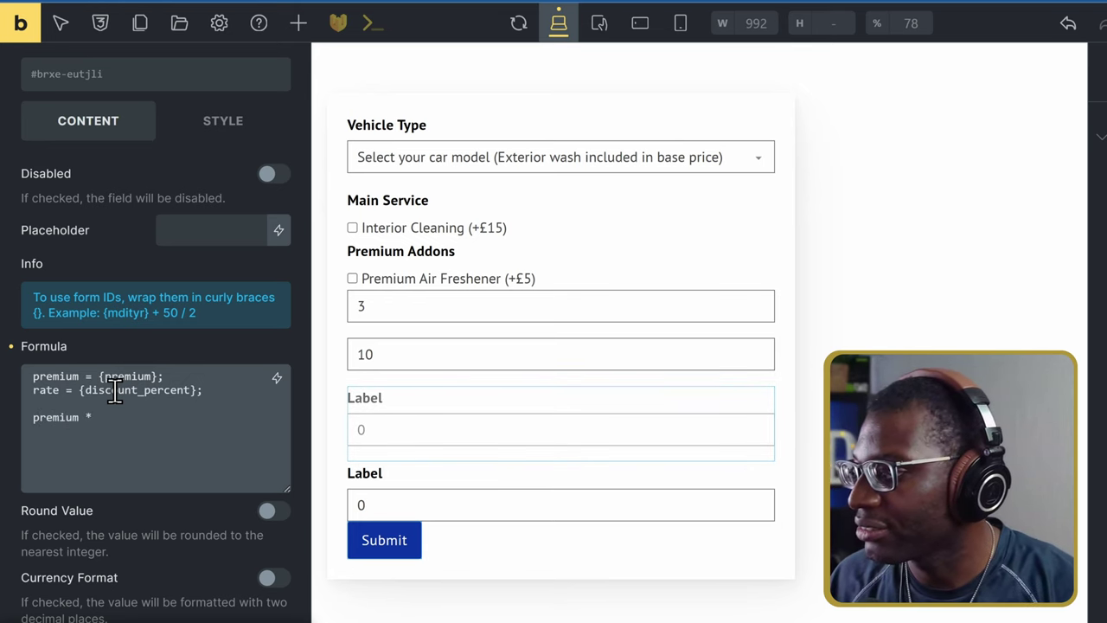
text(rate / )
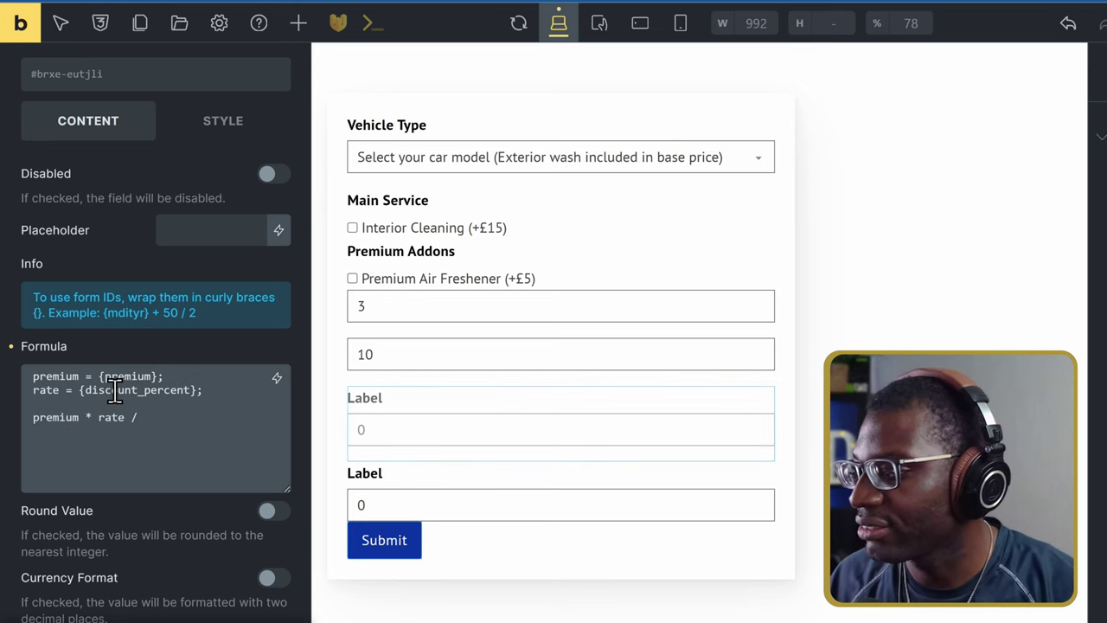
text(100)
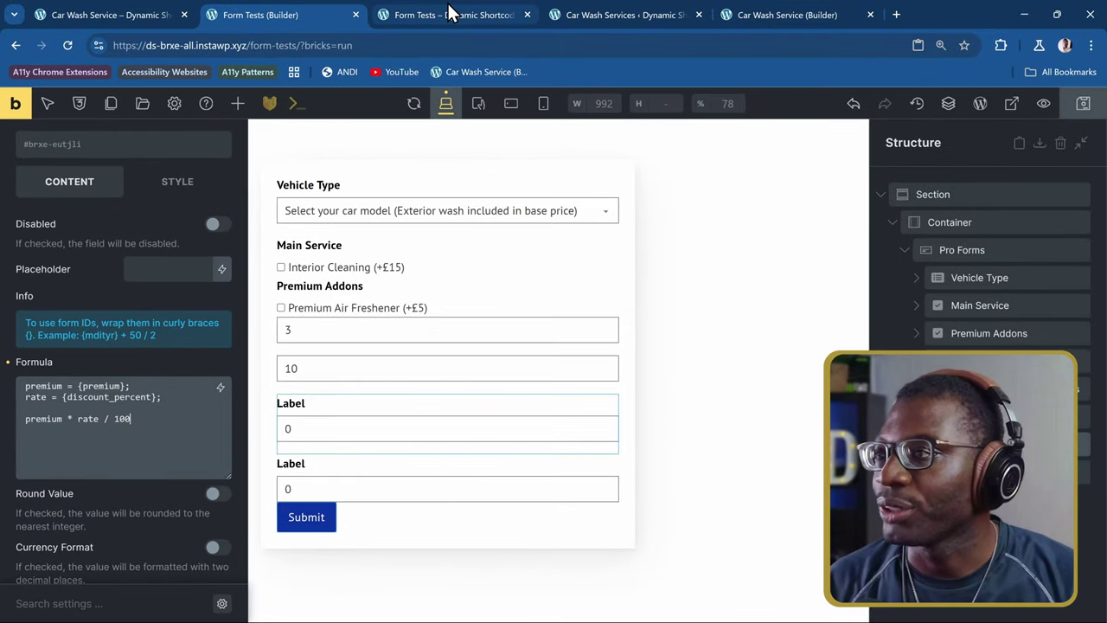
- Reload the Form Tests preview and test the discount by selecting the Premium Air Freshener, Rain Protection Treatment and Wheel Polish & Tire Shine addons
click(452, 14)
click(69, 45)
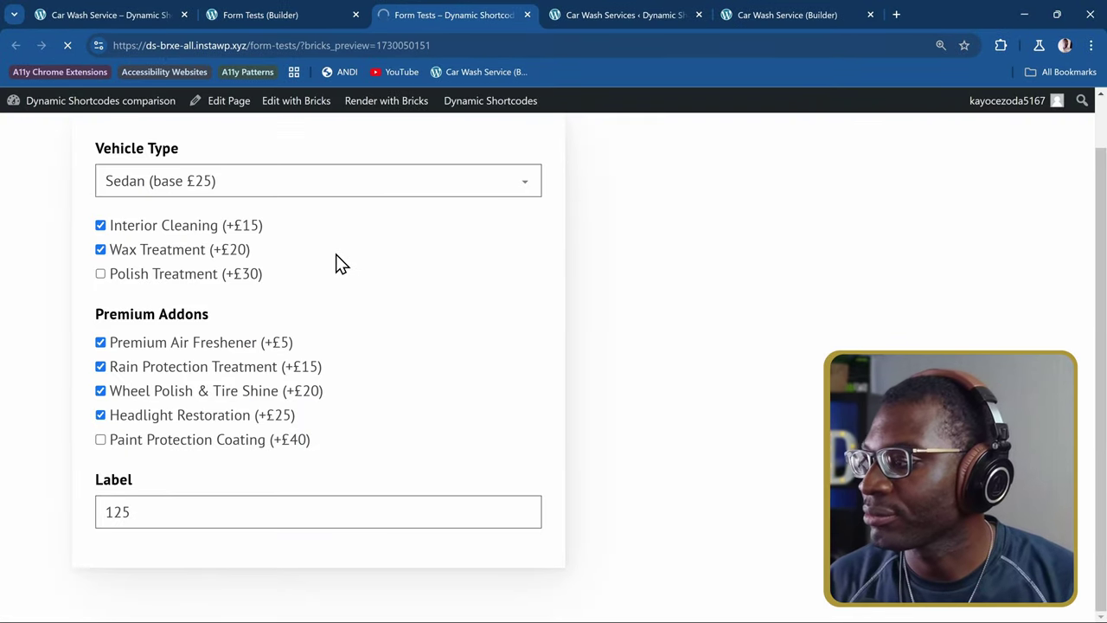
scroll(333, 272, down, 1)
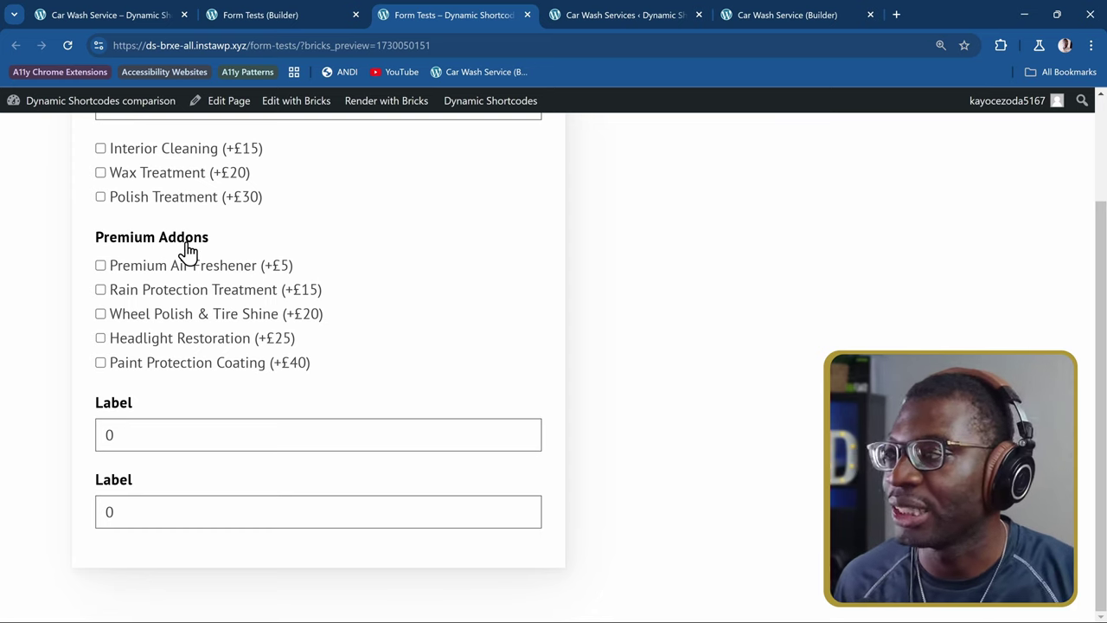
click(148, 267)
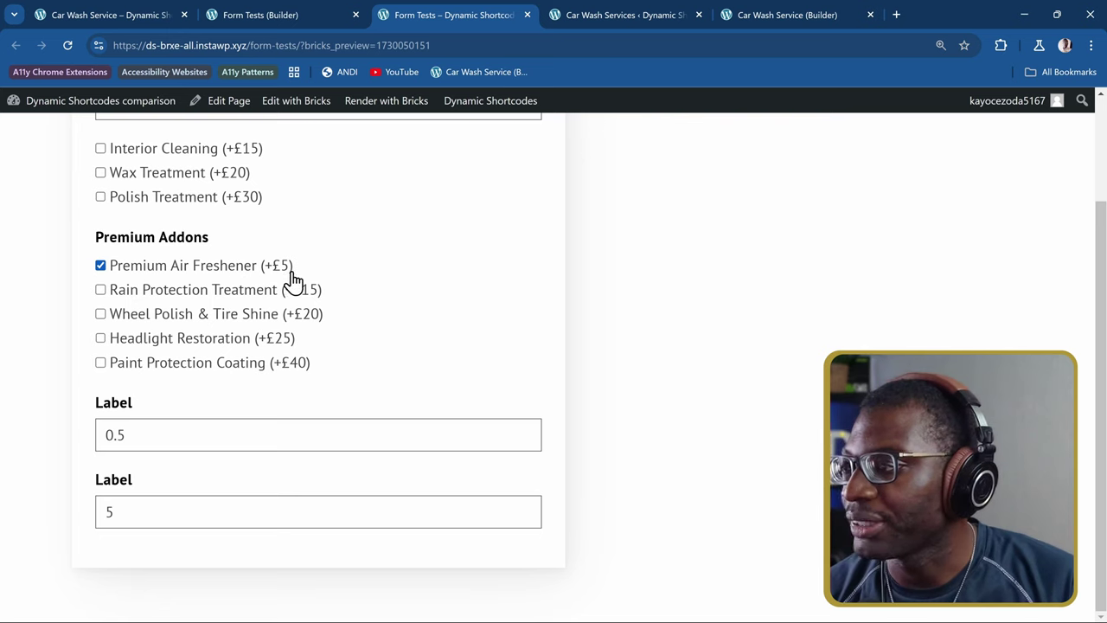
click(182, 296)
click(195, 315)
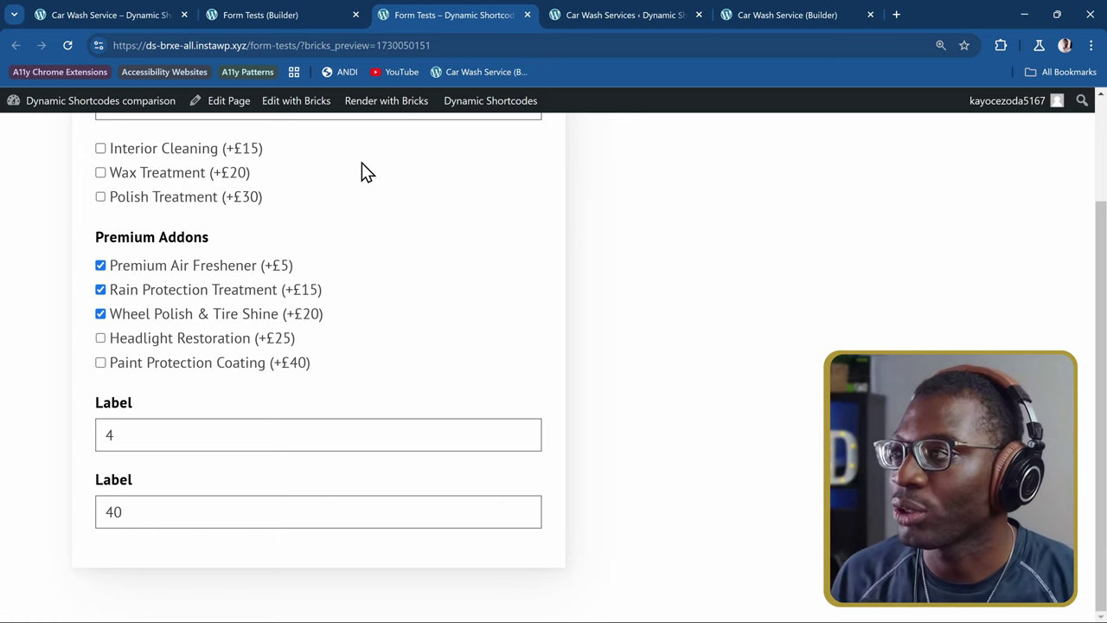
- In the finished Car Wash Service builder, open the Code element and copy its entire JavaScript
click(89, 15)
click(773, 10)
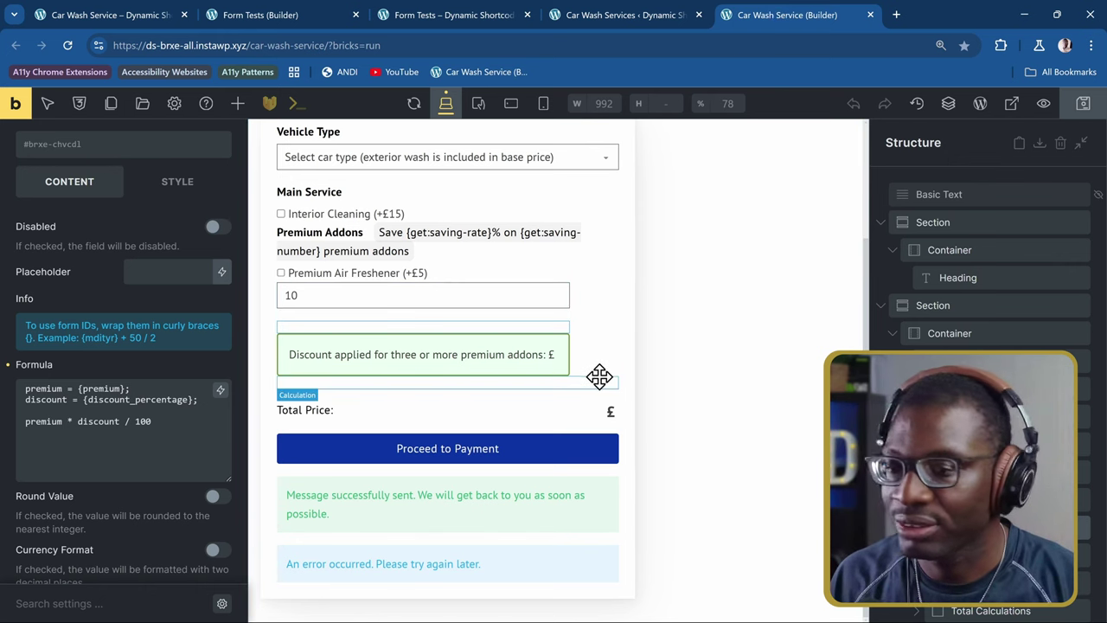
scroll(910, 470, down, 2)
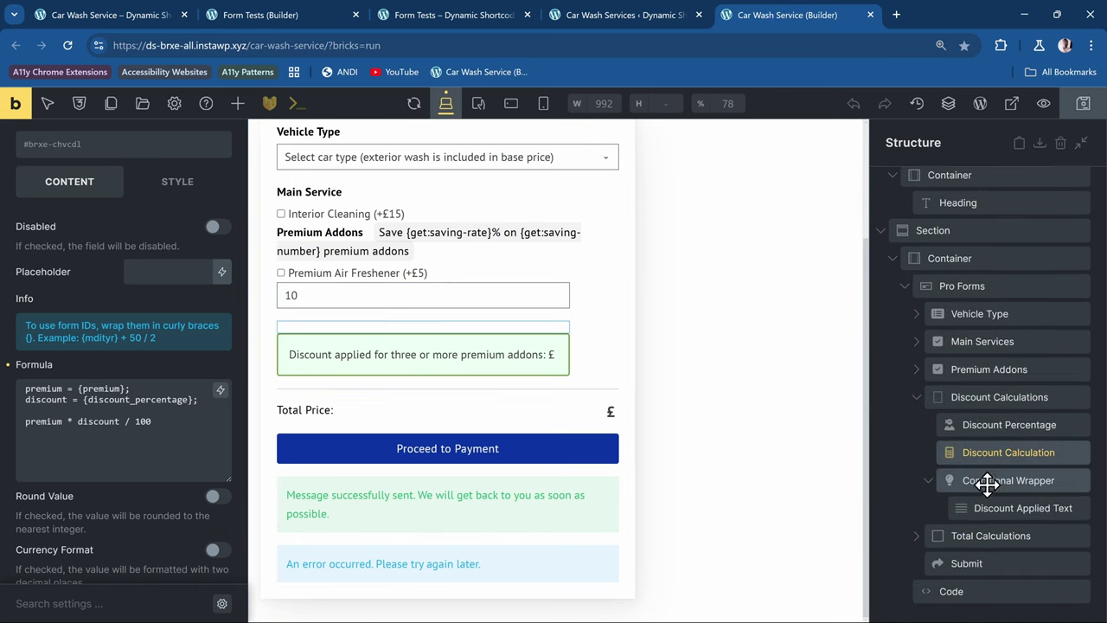
click(987, 591)
scroll(177, 430, down, 5)
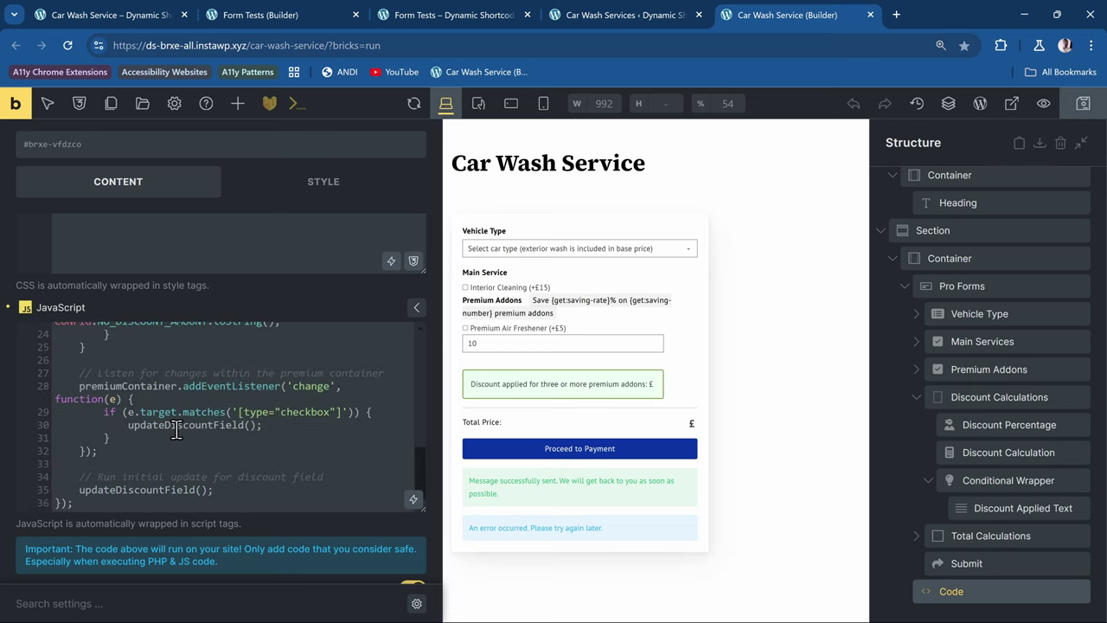
scroll(177, 430, up, 3)
key(ctrl+a)
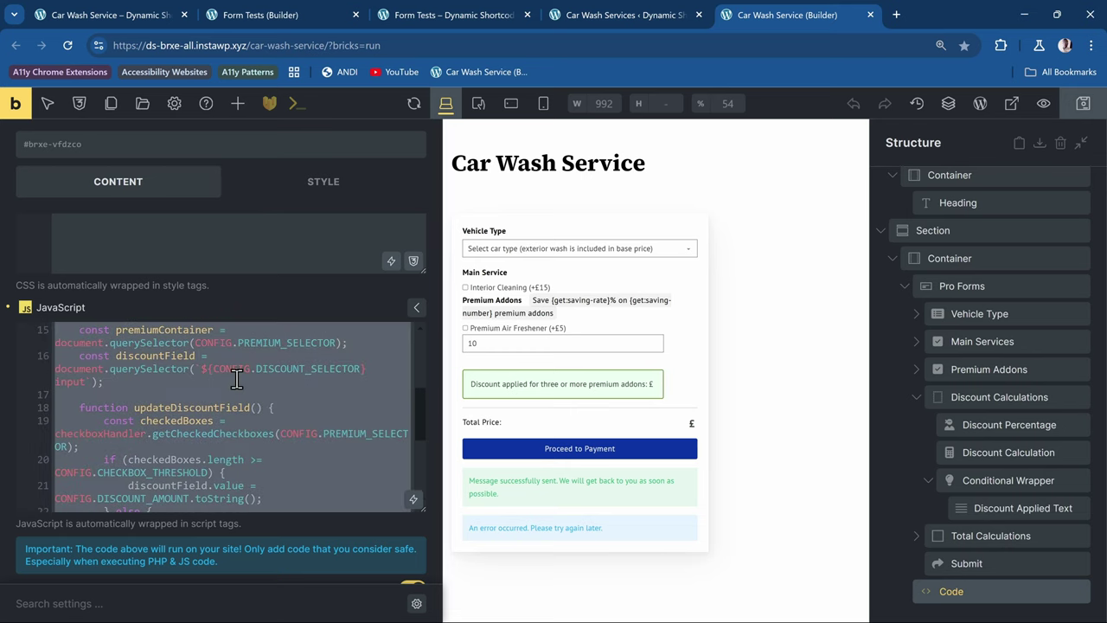
- Back in the Form Tests builder, add a Code element below the form's section
click(636, 10)
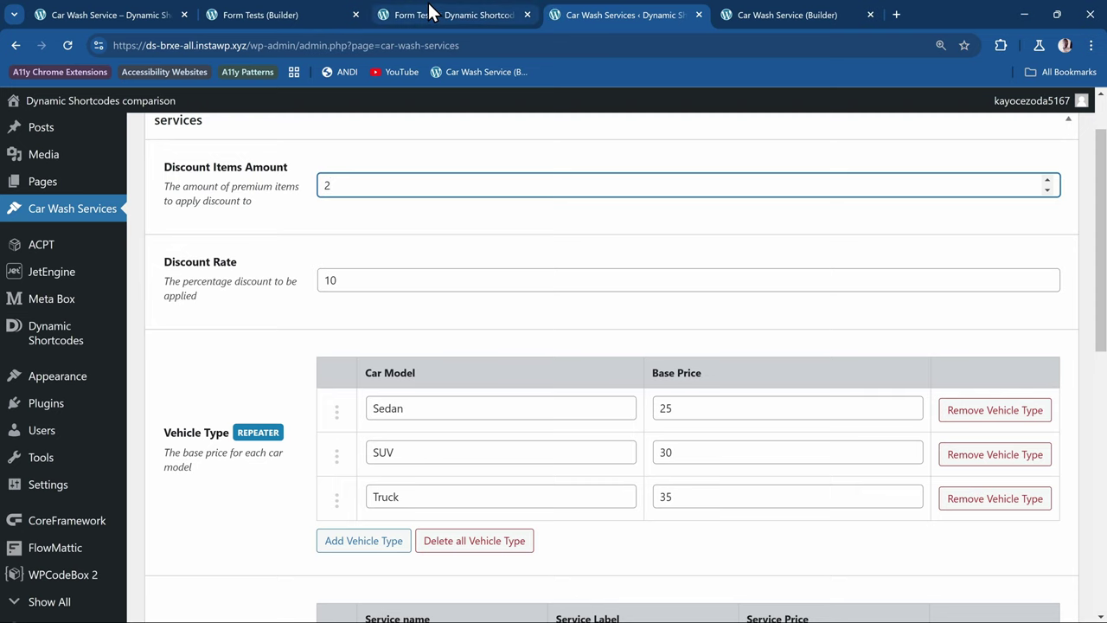
click(268, 14)
click(969, 512)
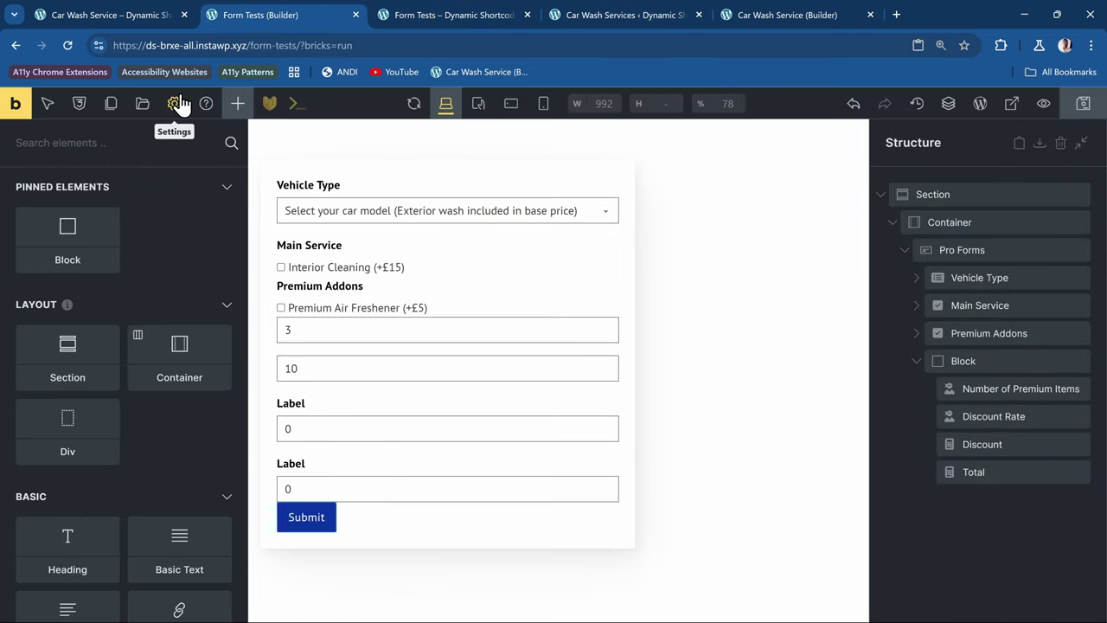
click(110, 144)
text(b)
key(BackSpace)
text(code)
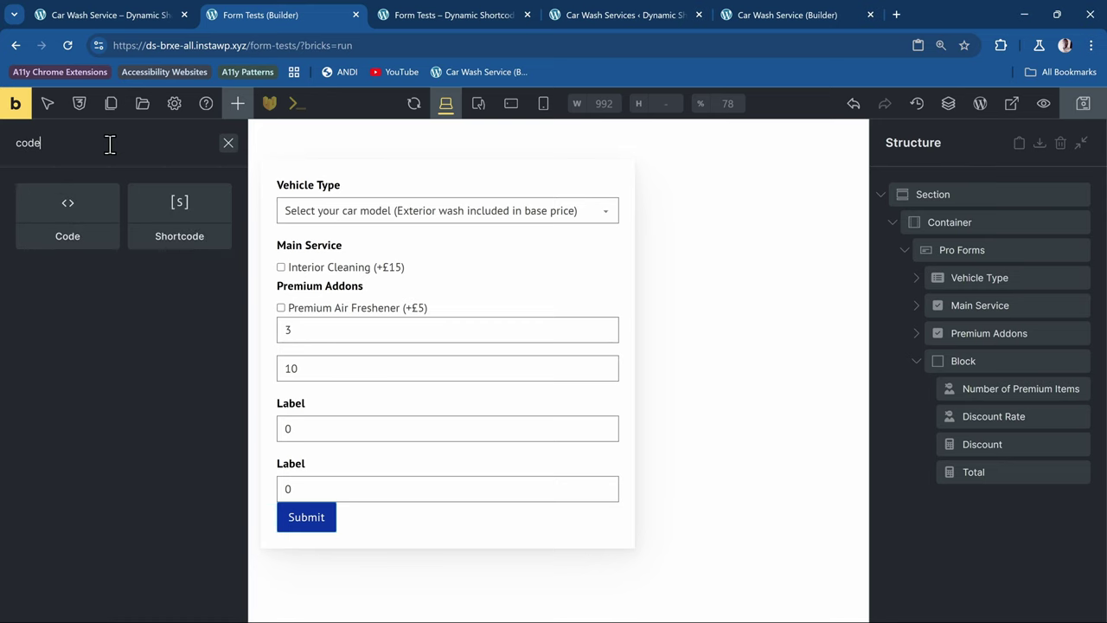
click(85, 231)
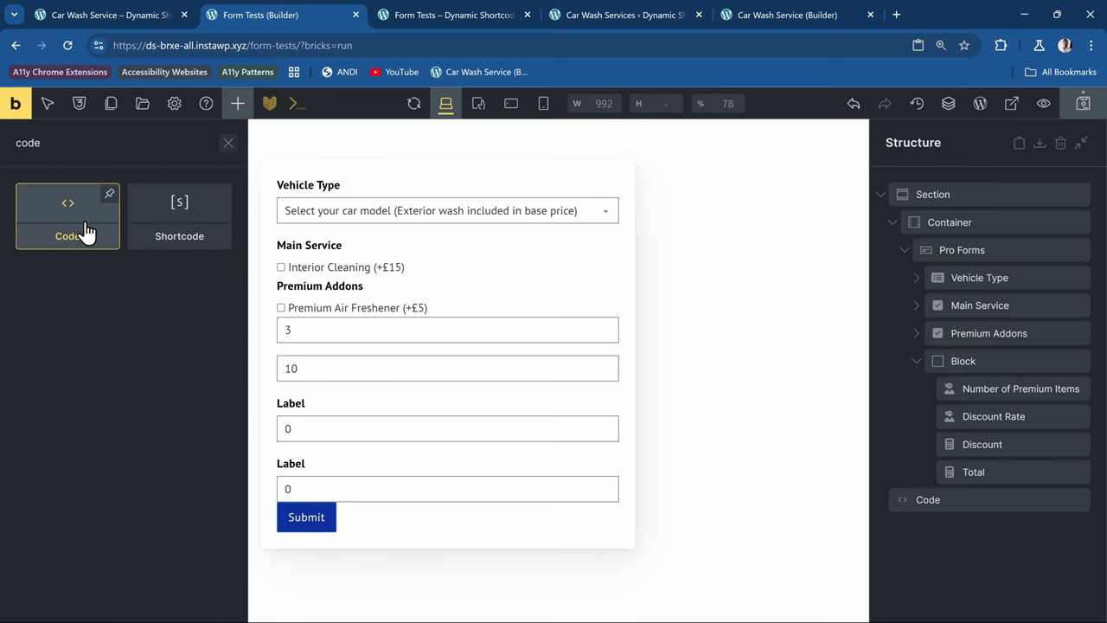
- Clear the sample PHP & HTML code from the new Code element
click(963, 501)
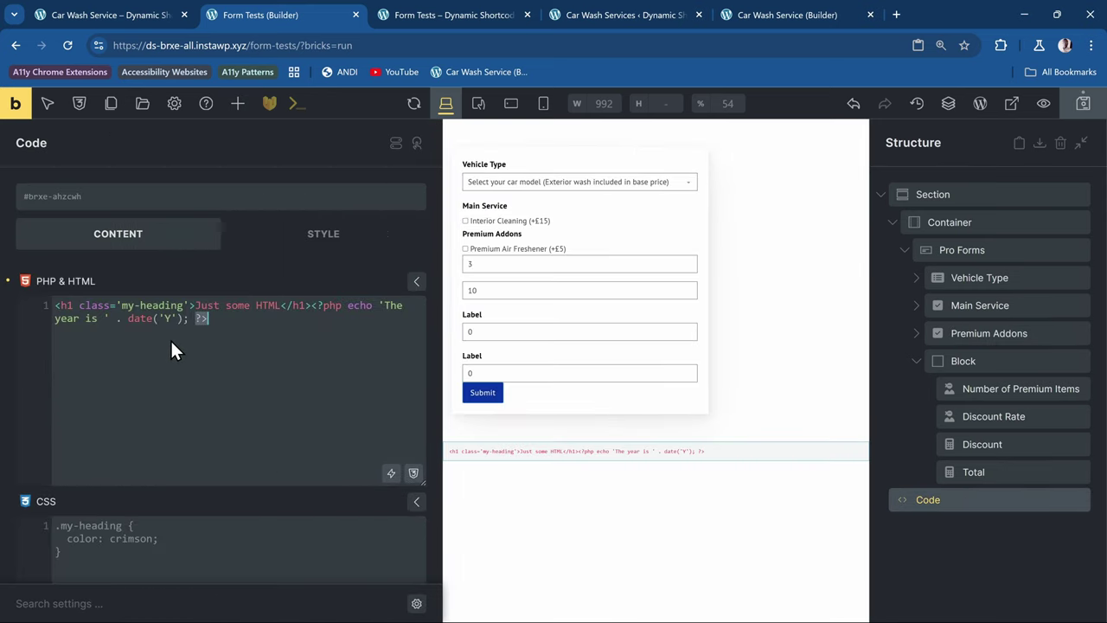
key(ctrl+a)
key(BackSpace)
- Paste the copied discount script into the Code element's JavaScript, leaving the Theme at None
scroll(289, 389, down, 5)
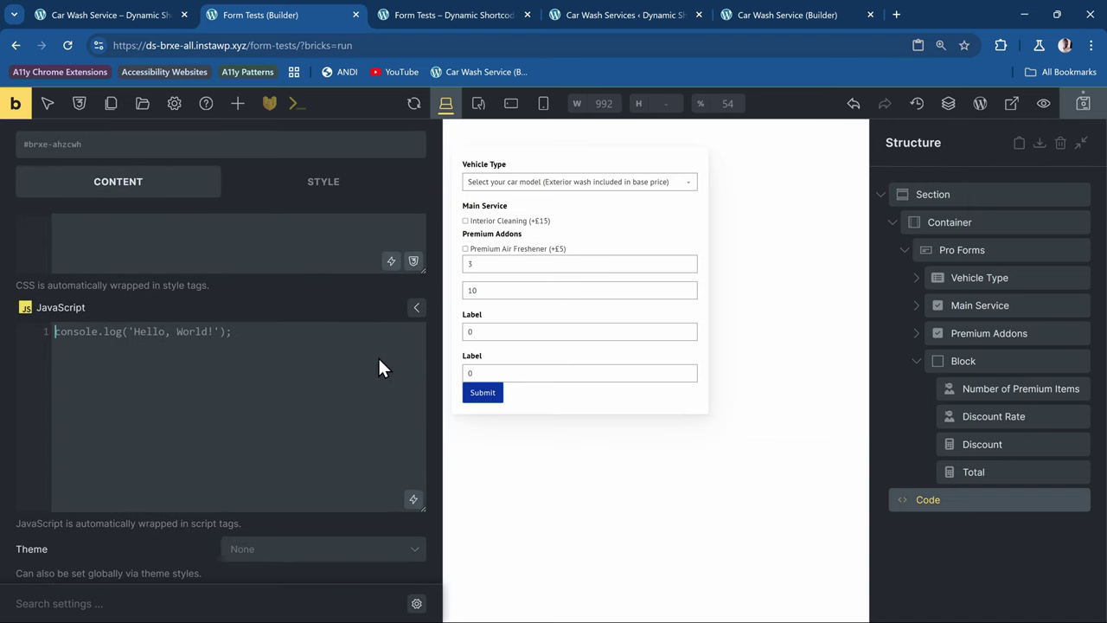
key(ctrl+a)
key(ctrl+v)
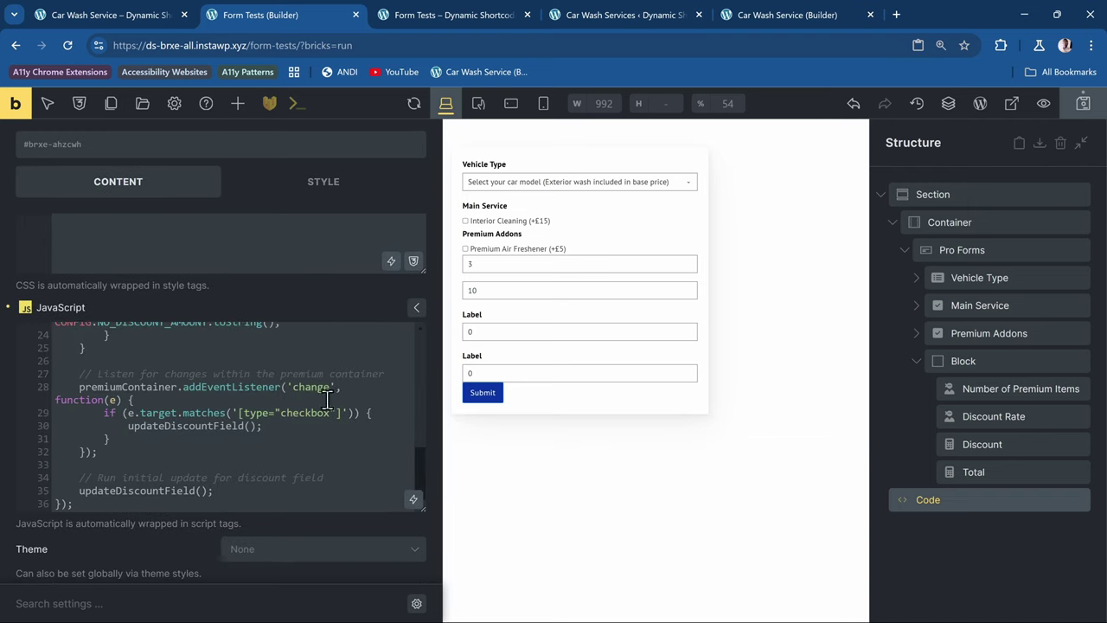
click(247, 554)
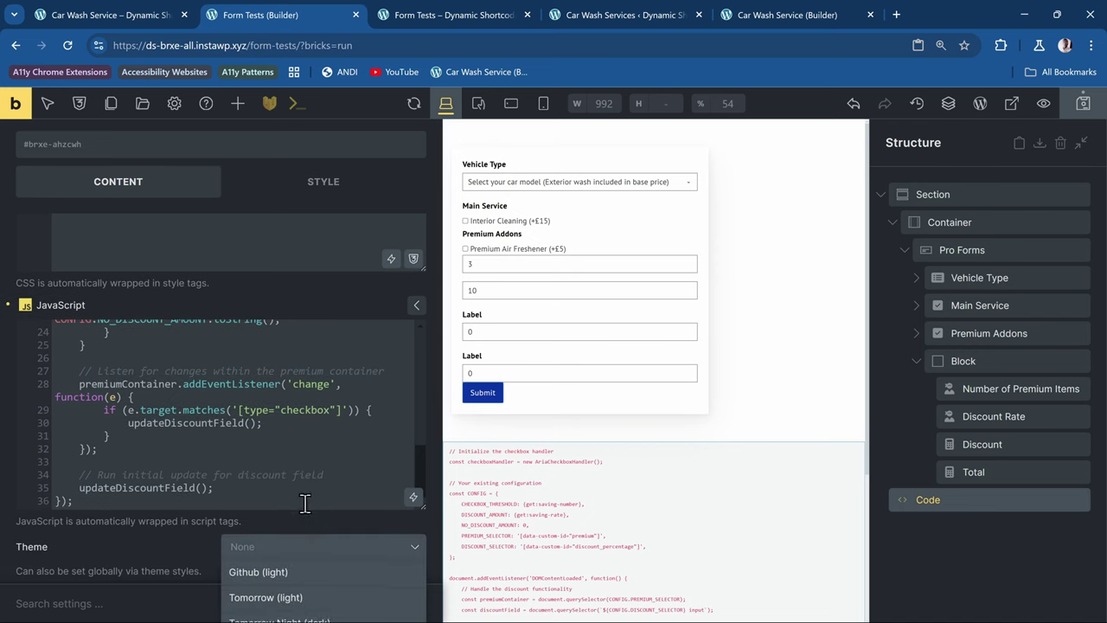
scroll(233, 519, down, 1)
click(258, 519)
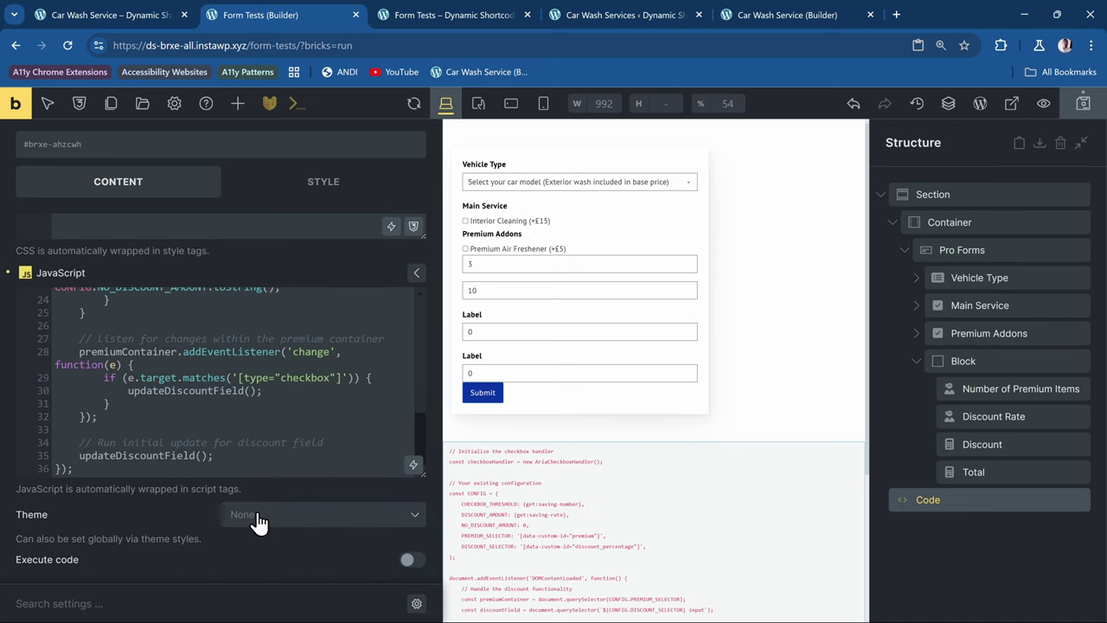
- Enable Execute code, Parse dynamic data, Suppress PHP errors and Render without wrapper on the Code element
click(410, 560)
scroll(327, 476, down, 2)
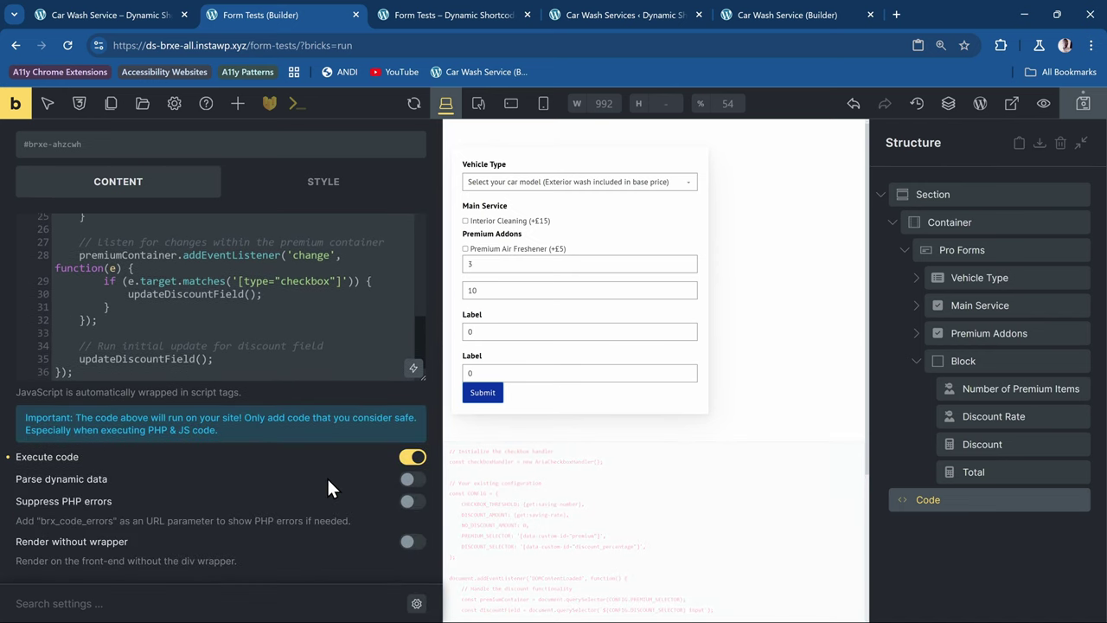
click(410, 480)
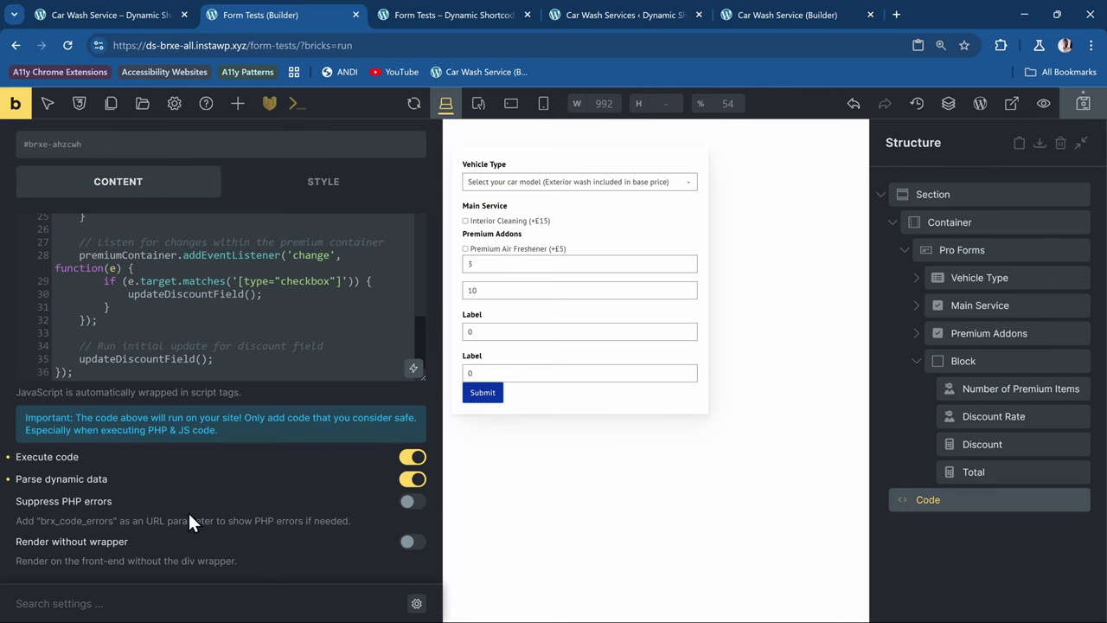
click(413, 502)
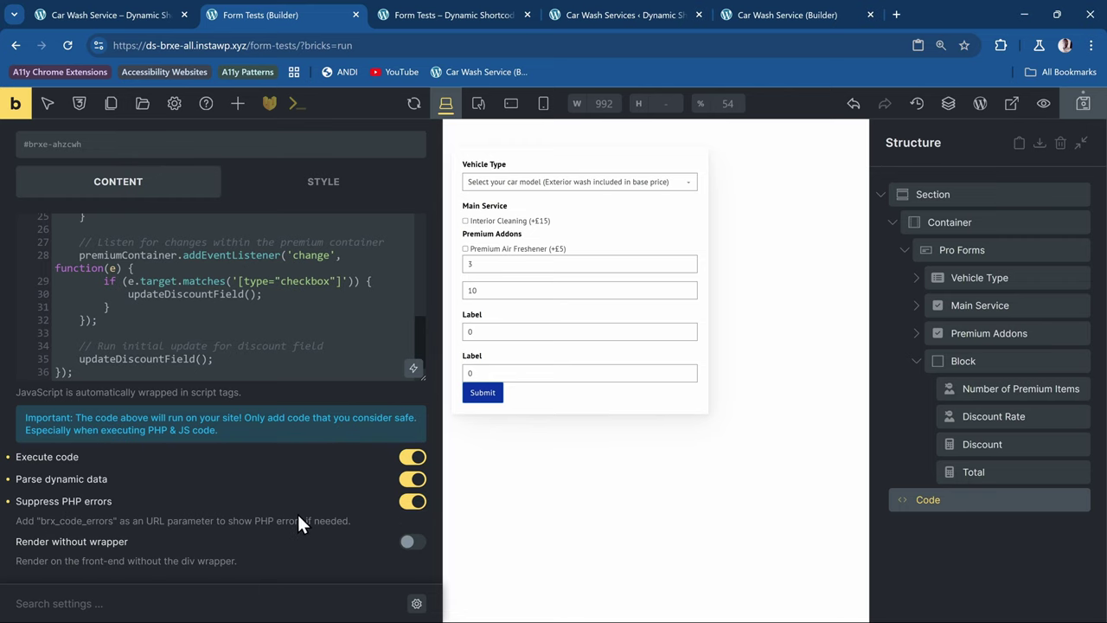
click(412, 544)
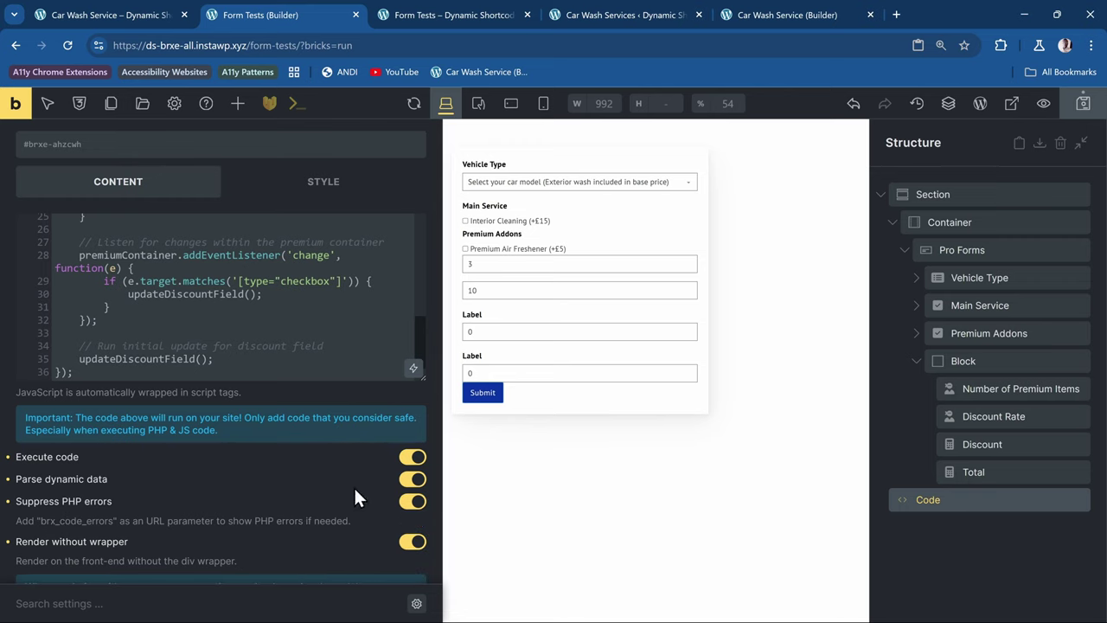
- Replace the dynamic CHECKBOX_THRESHOLD value in the Code element's JavaScript with 3
scroll(354, 497, down, 1)
scroll(355, 497, up, 2)
scroll(354, 497, up, 5)
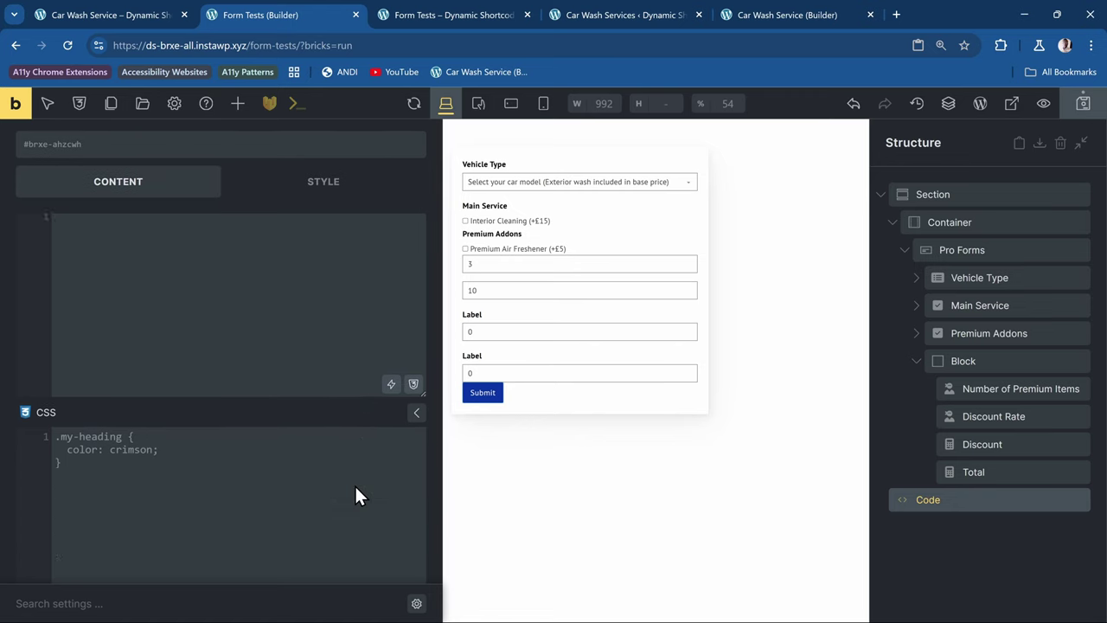
scroll(355, 493, down, 4)
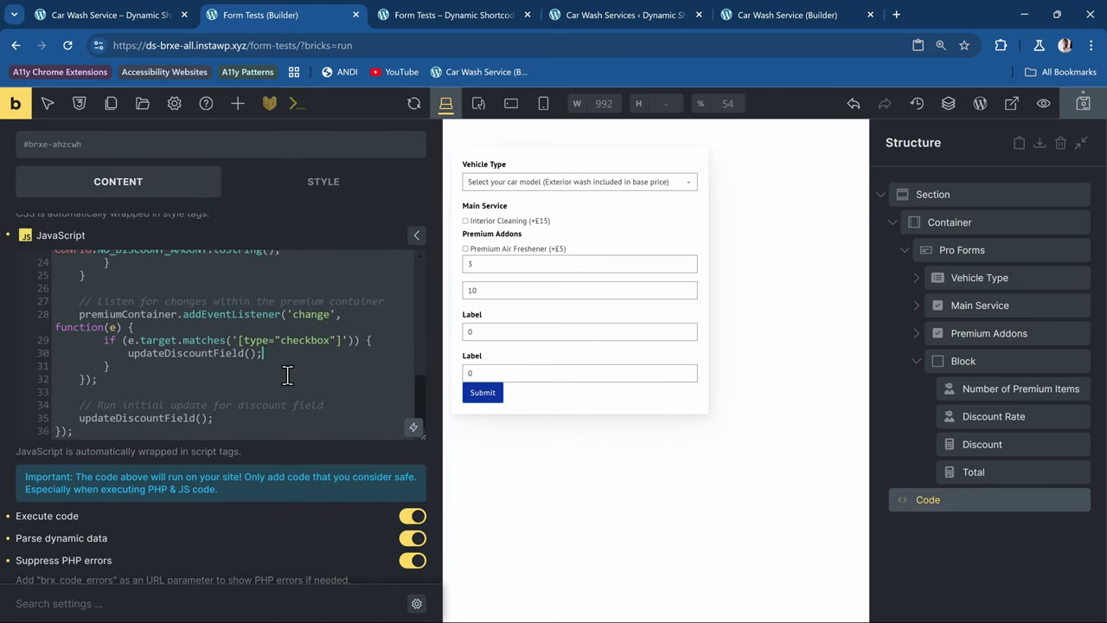
scroll(287, 376, up, 5)
key(ctrl+plus)
key(ctrl+plus)
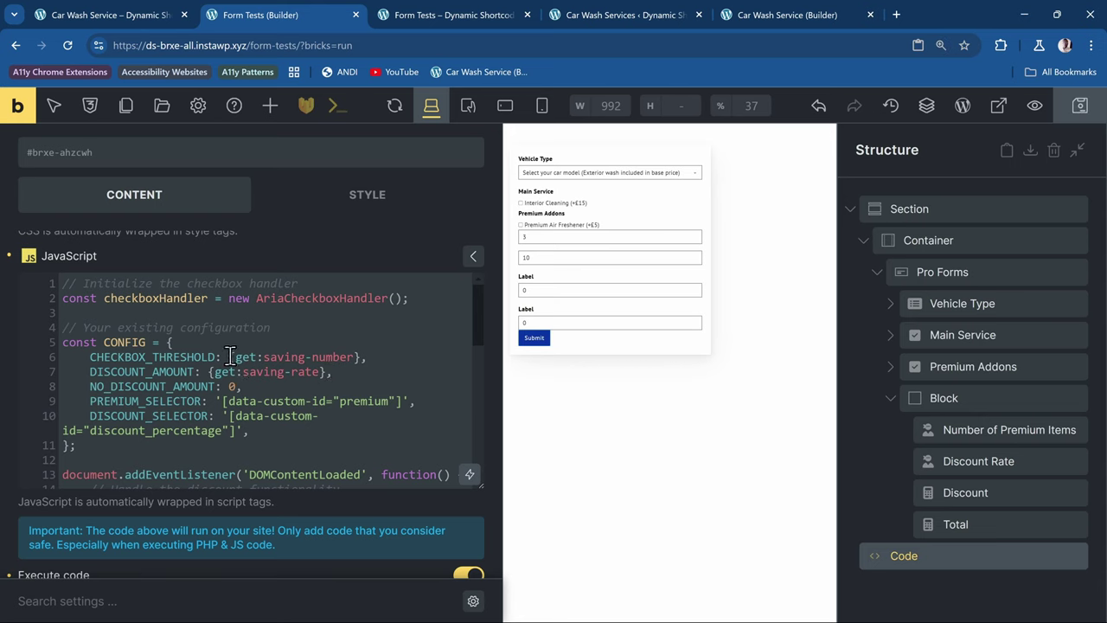
drag(229, 356, 353, 357)
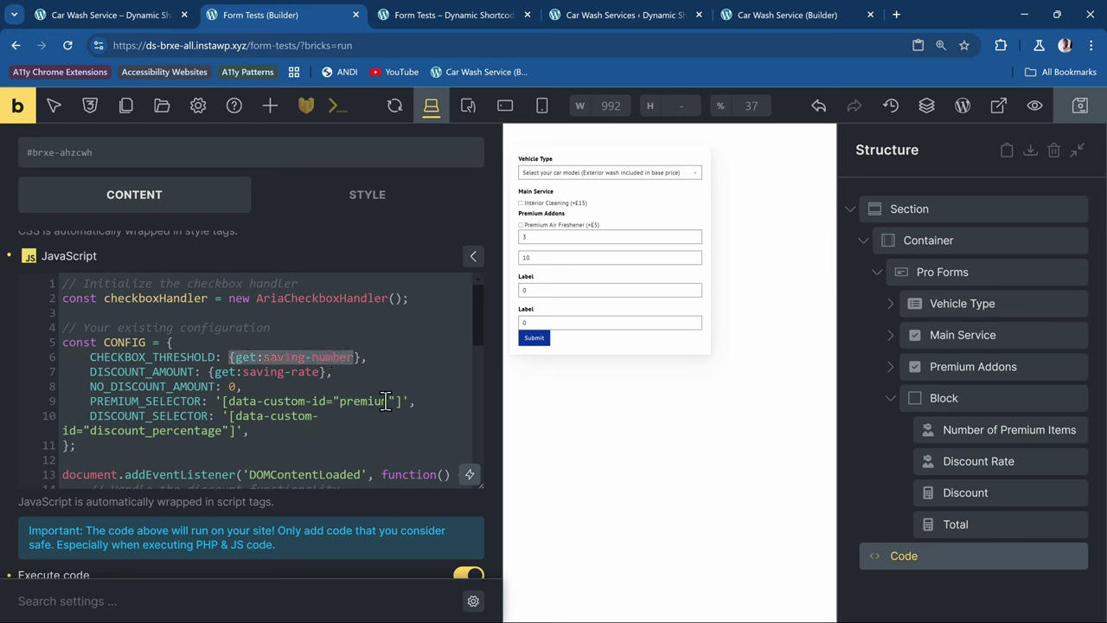
key(BackSpace)
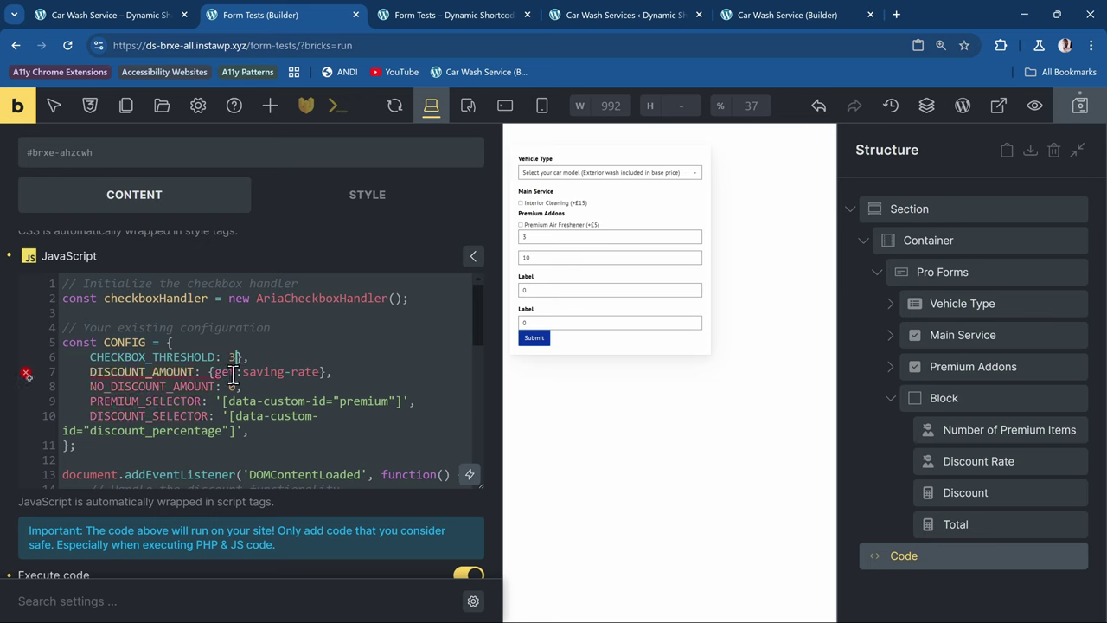
- Set DISCOUNT_AMOUNT to 10 in the script's CONFIG and remove the stray closing brace after the CHECKBOX_THRESHOLD value
key(Delete)
key(Delete)
key(Delete)
key(Delete)
key(Delete)
key(Delete)
key(Delete)
key(Delete)
key(Delete)
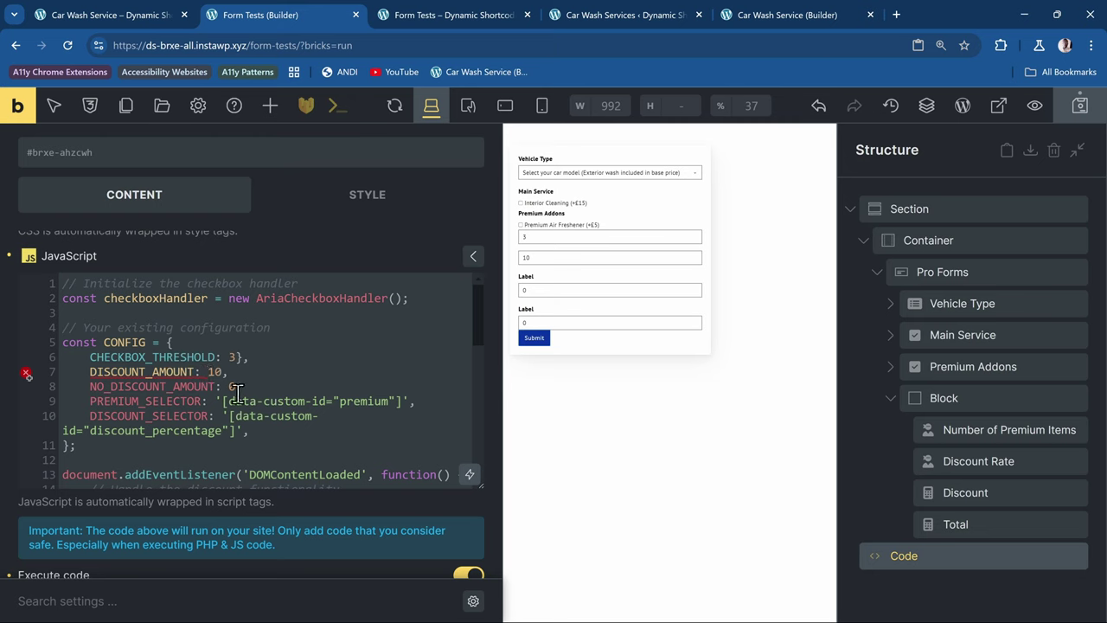
click(258, 357)
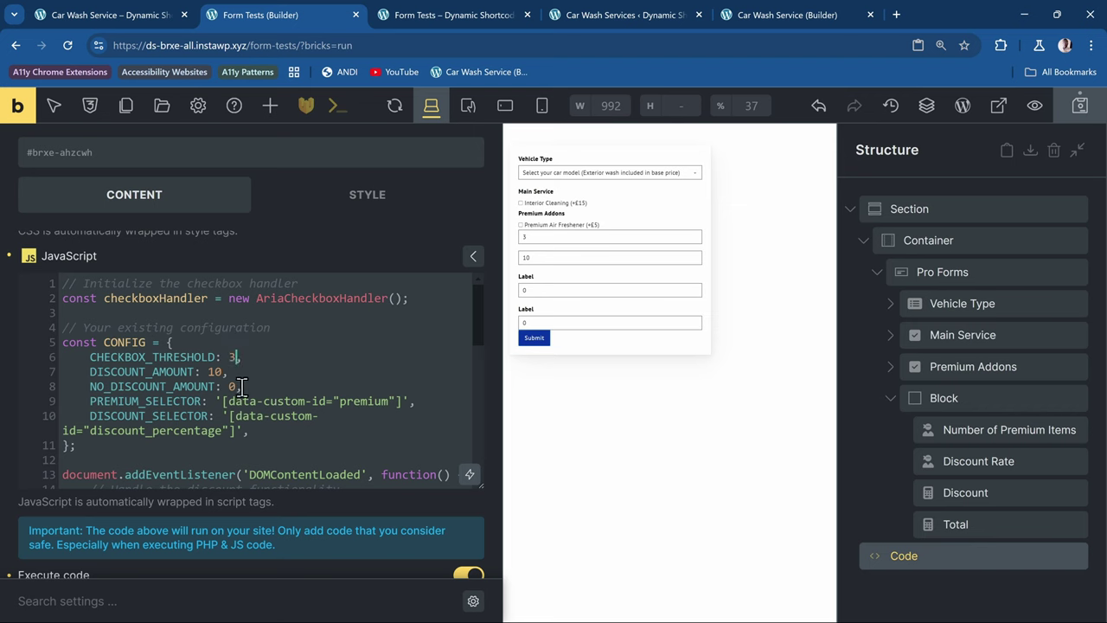
- Inspect the Premium Addons field in the Form Tests preview and examine its wrapper's data-custom-id attribute
scroll(408, 357, down, 2)
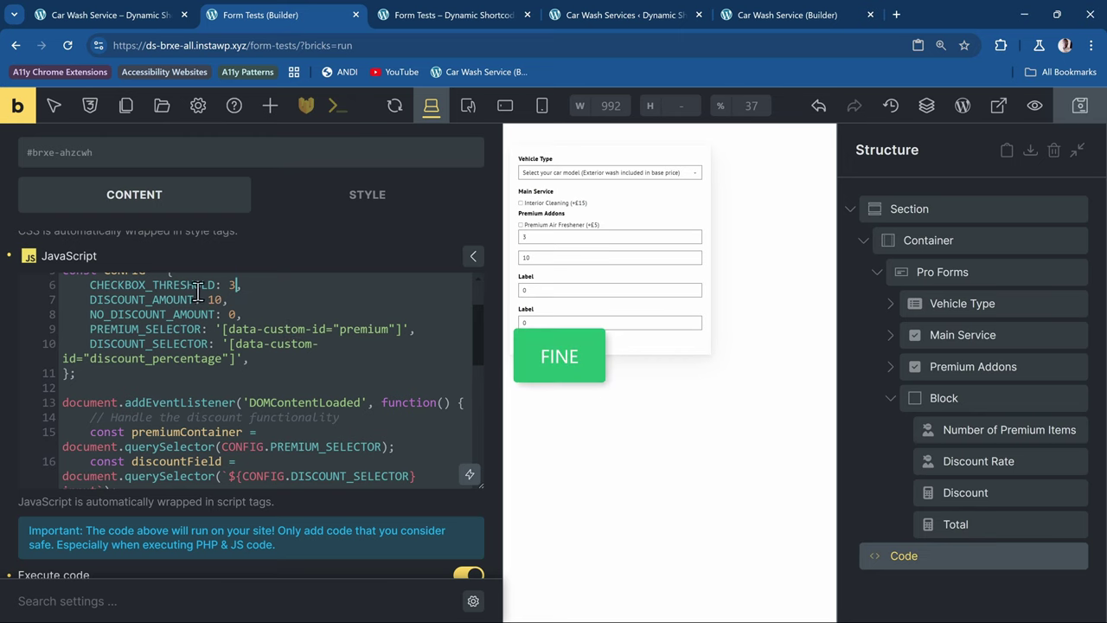
click(475, 15)
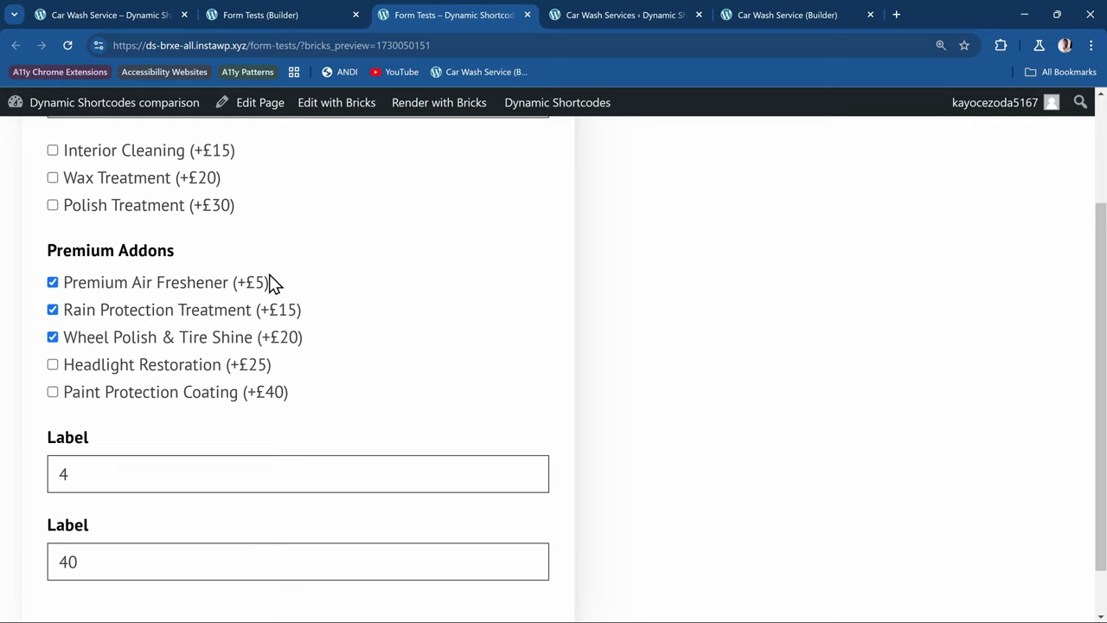
right_click(149, 252)
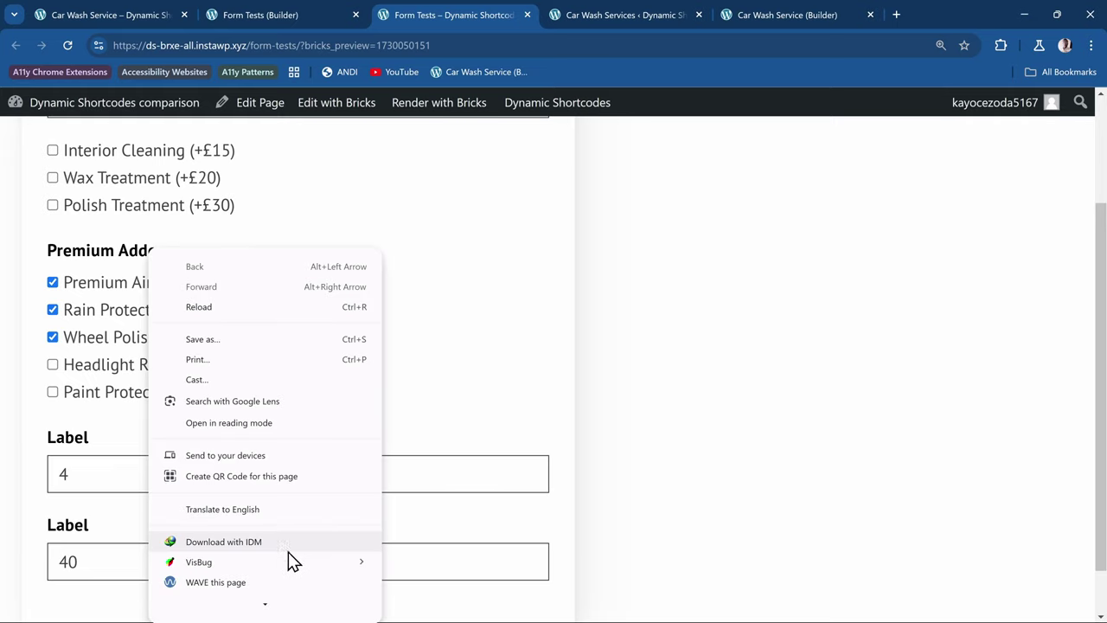
click(215, 604)
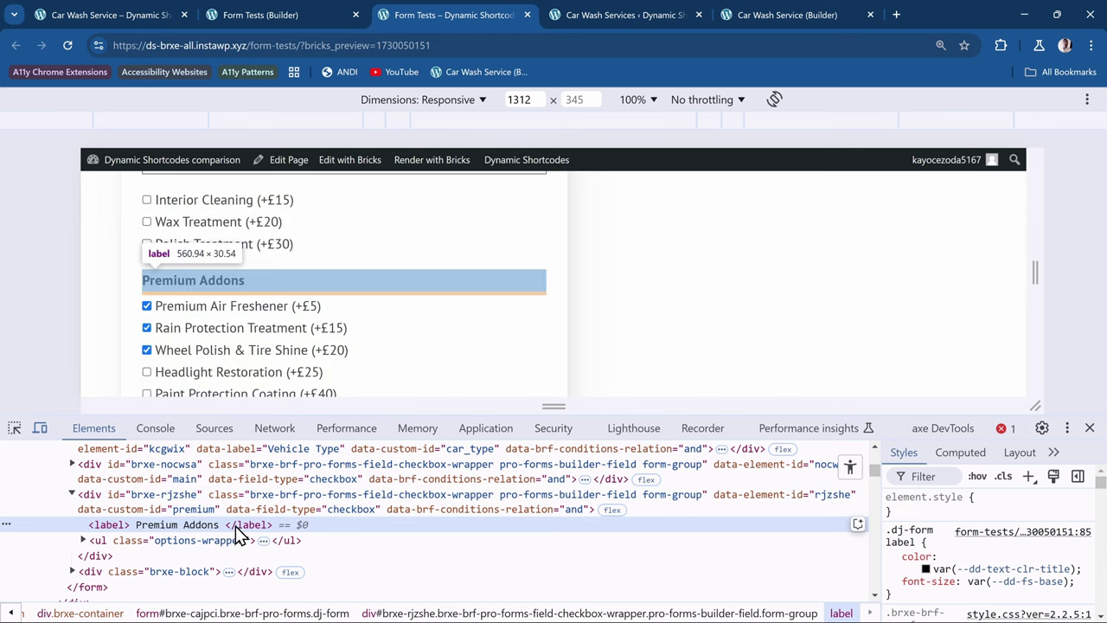
click(192, 510)
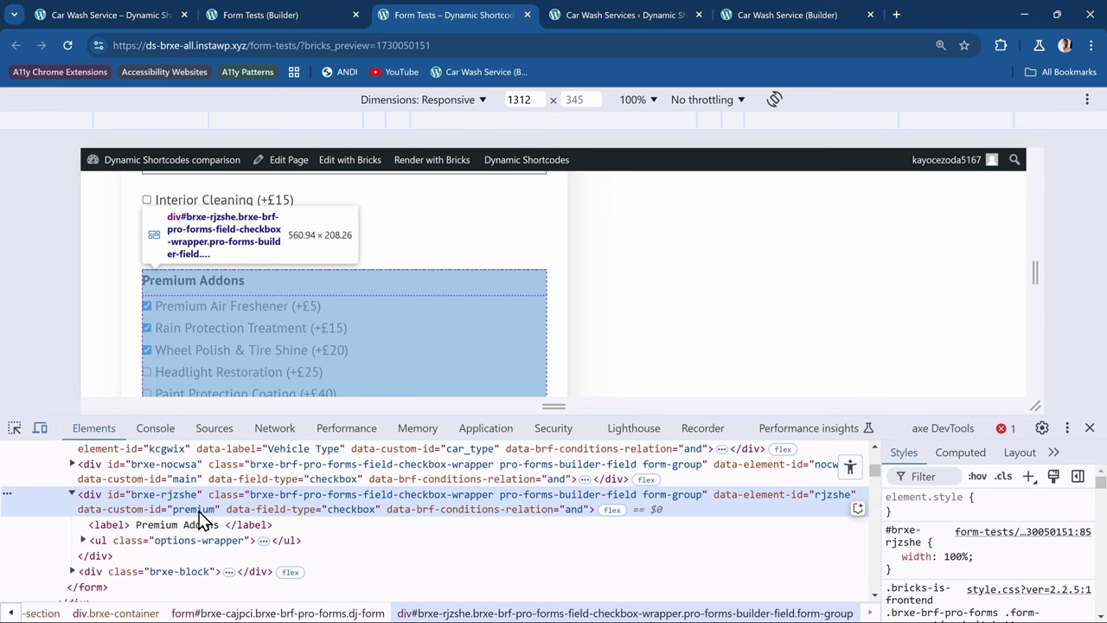
- Back in the Form Tests builder, check the Premium Addons field's Custom ID against the inspected markup in the preview
click(282, 10)
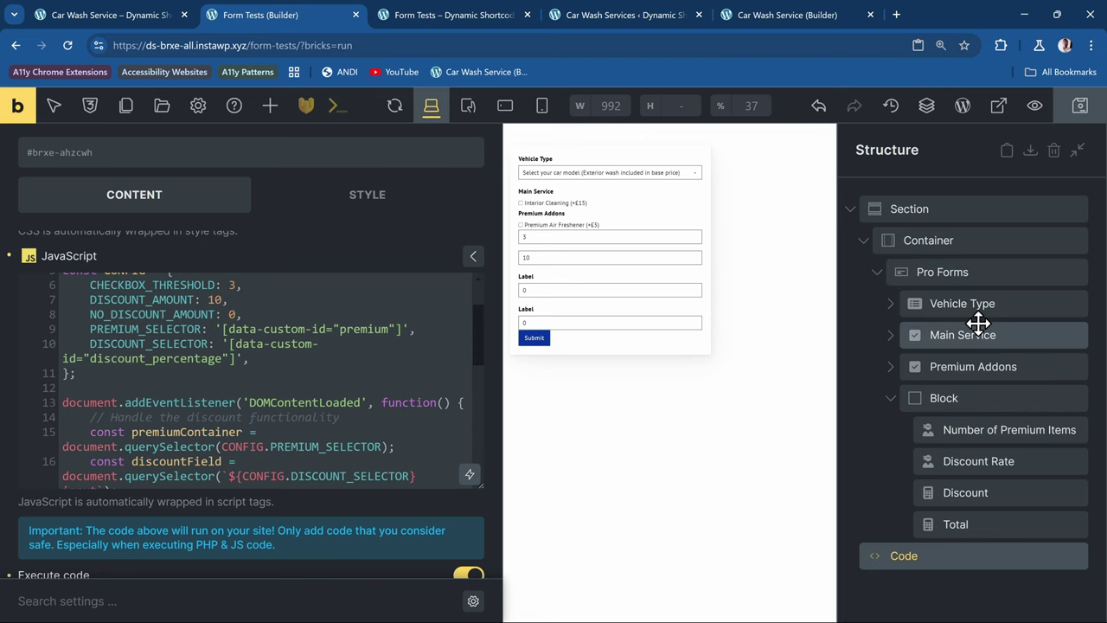
click(1004, 367)
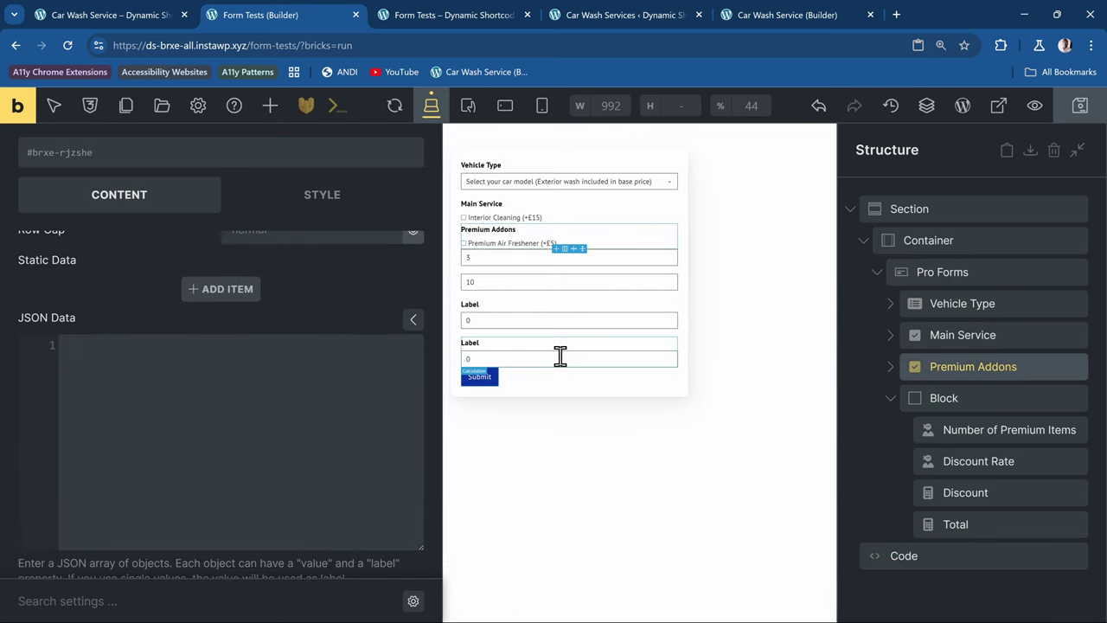
scroll(259, 338, up, 5)
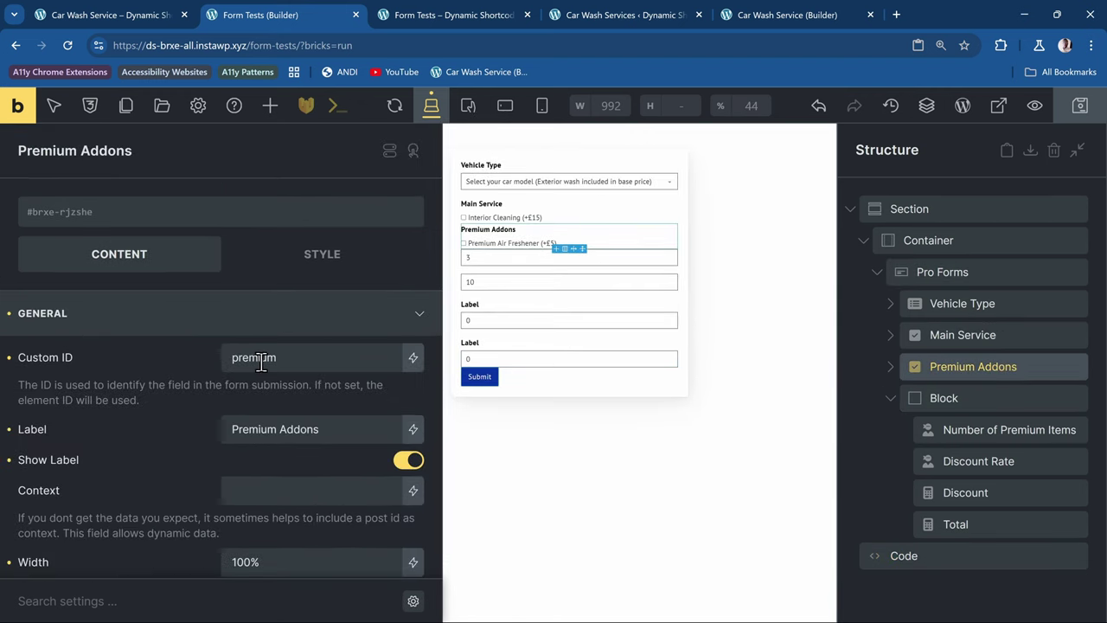
click(629, 17)
click(454, 16)
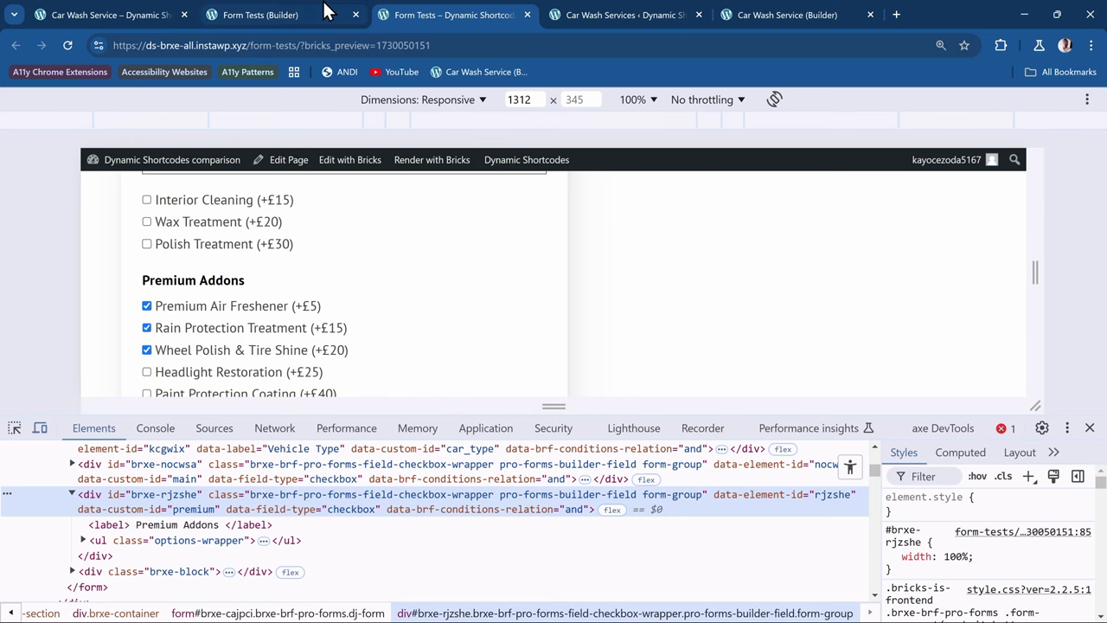
- In the Form Tests builder's Code element, change the DISCOUNT_SELECTOR custom ID to "rate"
click(297, 13)
scroll(165, 375, down, 6)
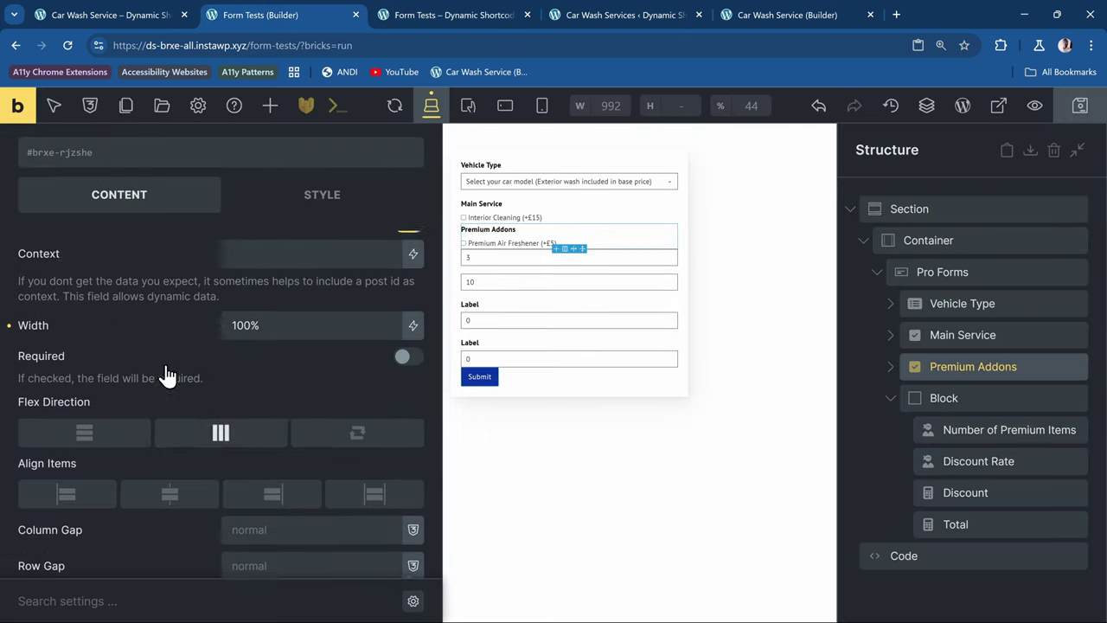
click(900, 557)
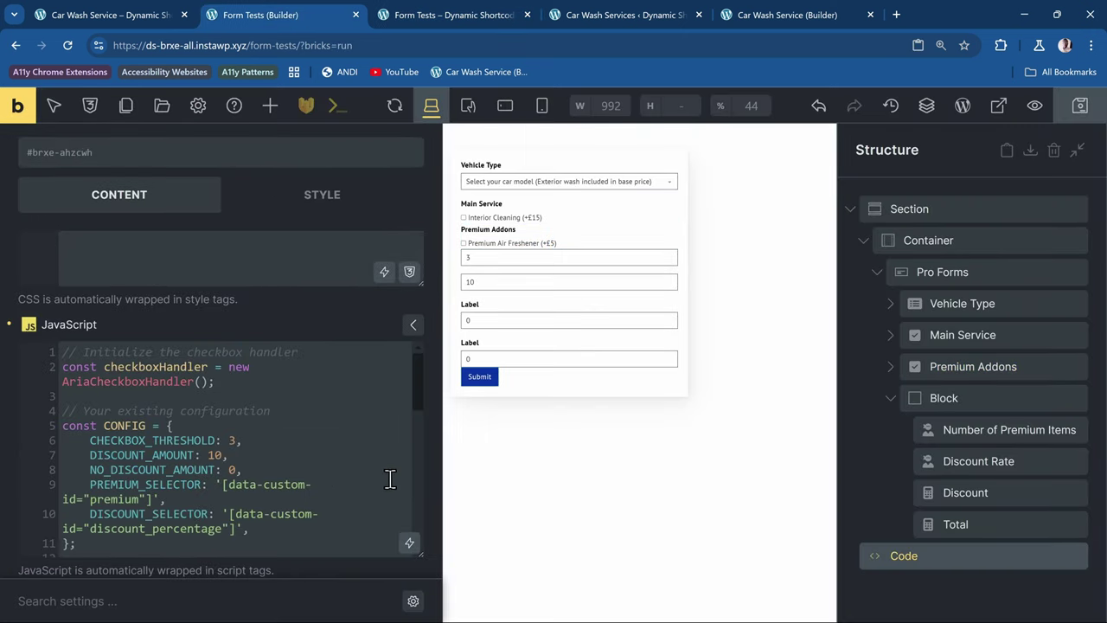
scroll(290, 459, down, 2)
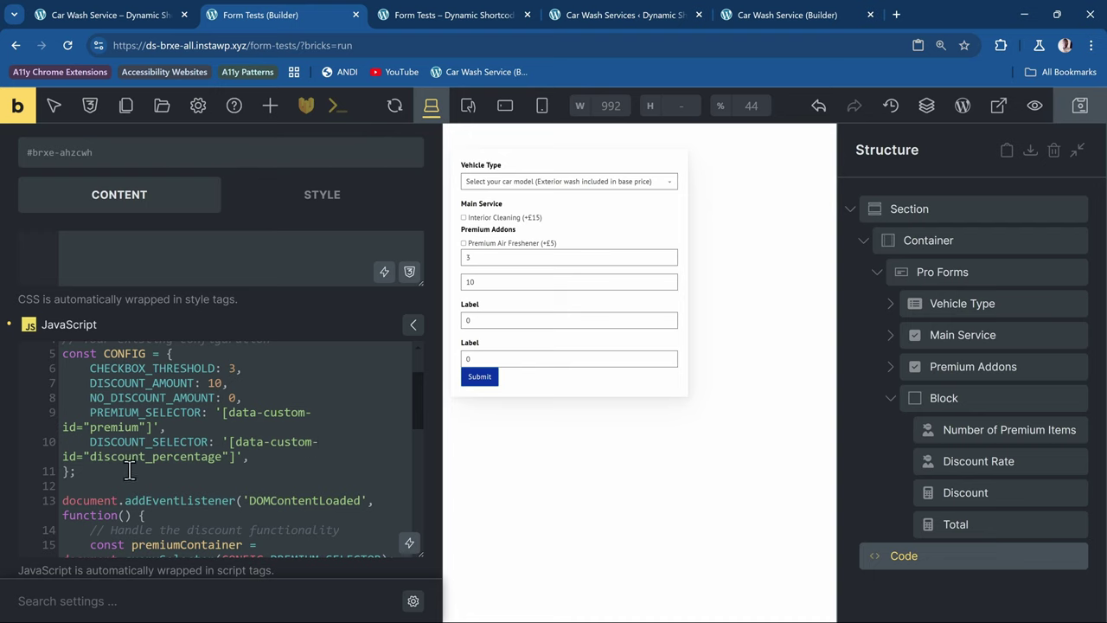
double_click(158, 456)
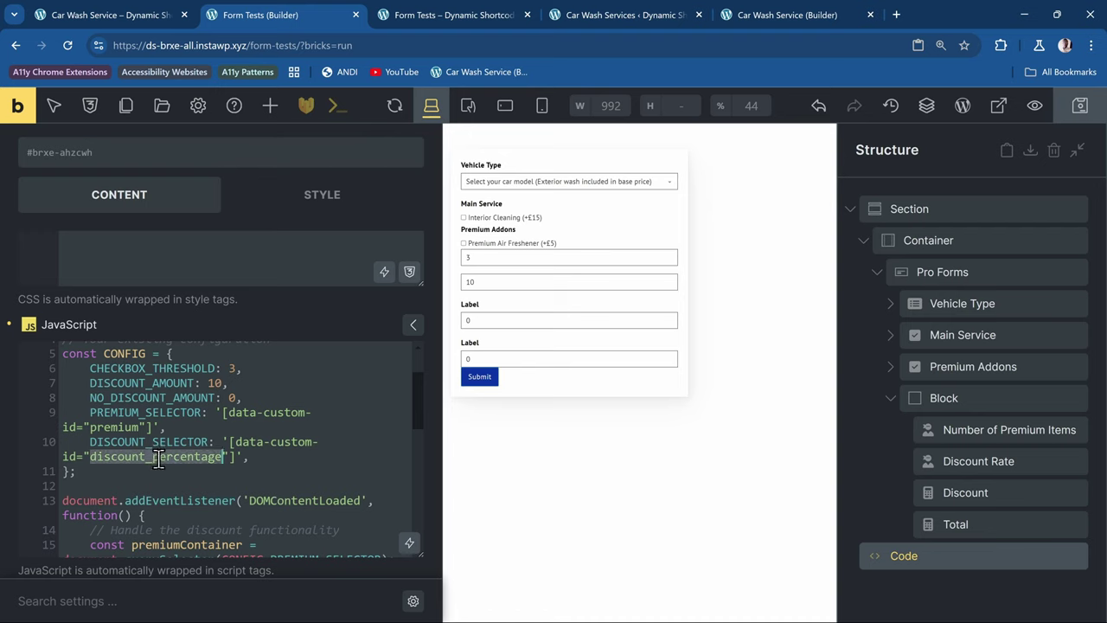
text(ra)
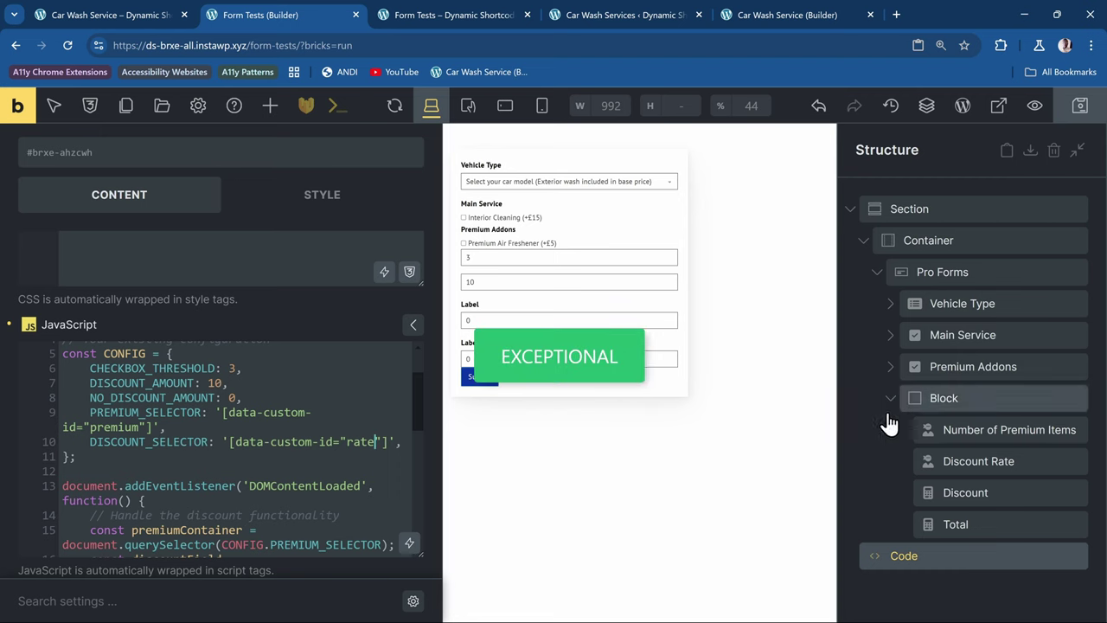
- Set the Discount Rate field's Custom ID to "rate"
click(1017, 463)
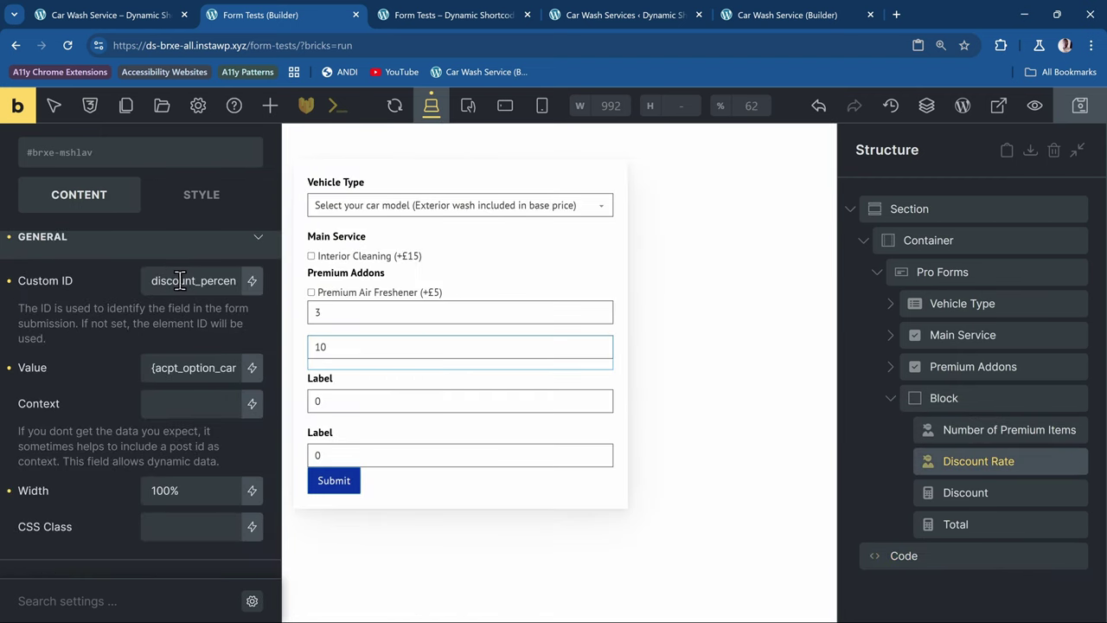
double_click(180, 281)
text(rate)
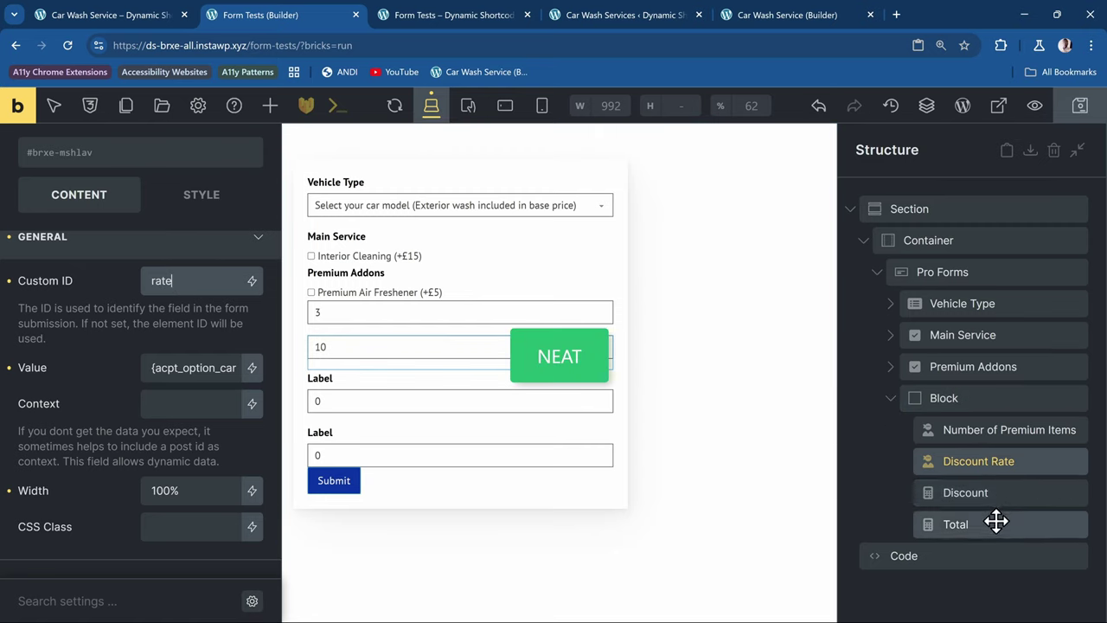
- Change the Discount field's formula so the rate variable reads {rate}, and save the page
click(993, 492)
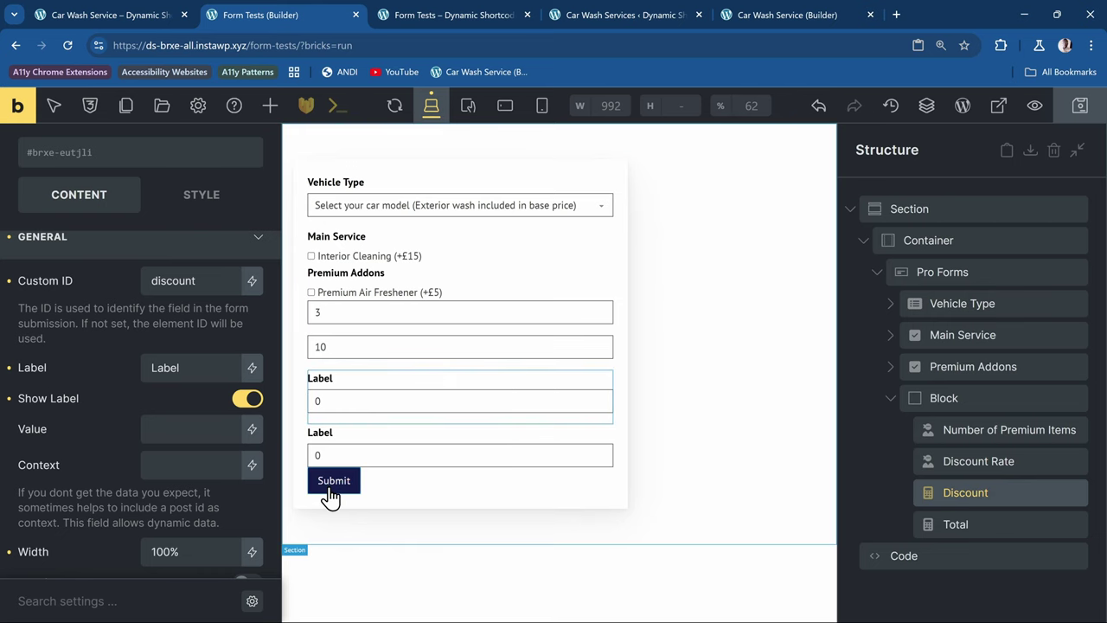
scroll(102, 479, down, 5)
scroll(102, 479, down, 2)
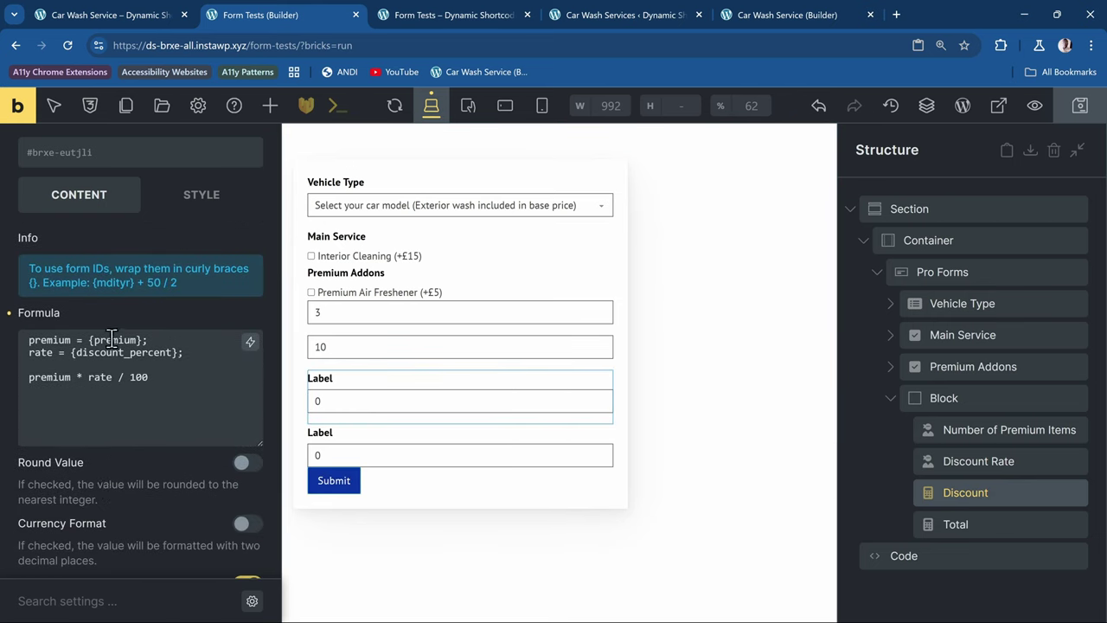
text(rate = {rate)
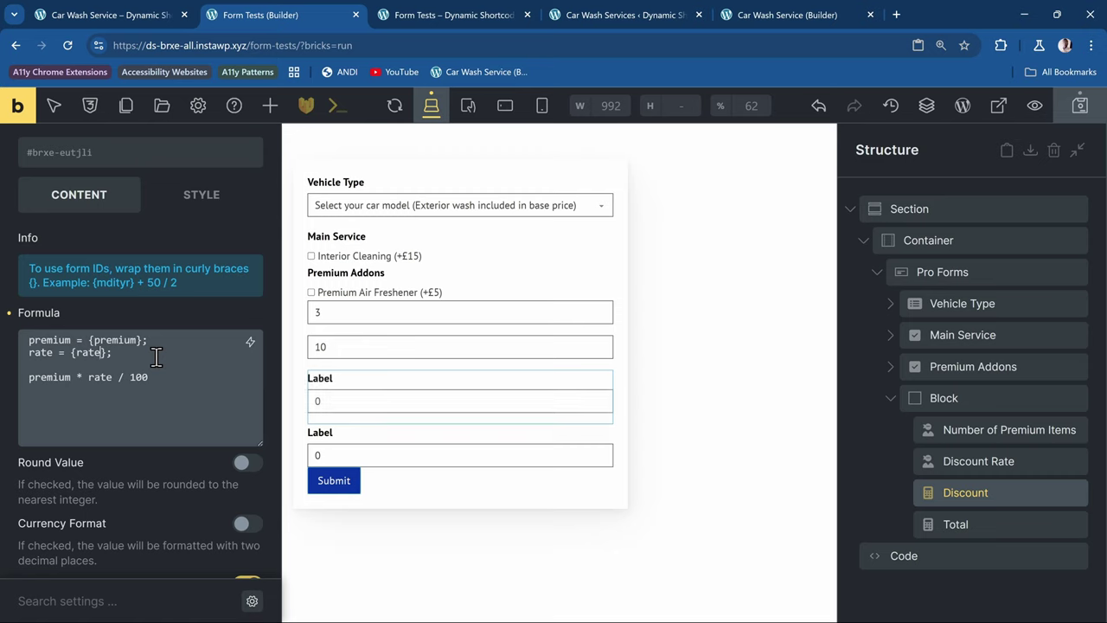
key(ctrl+s)
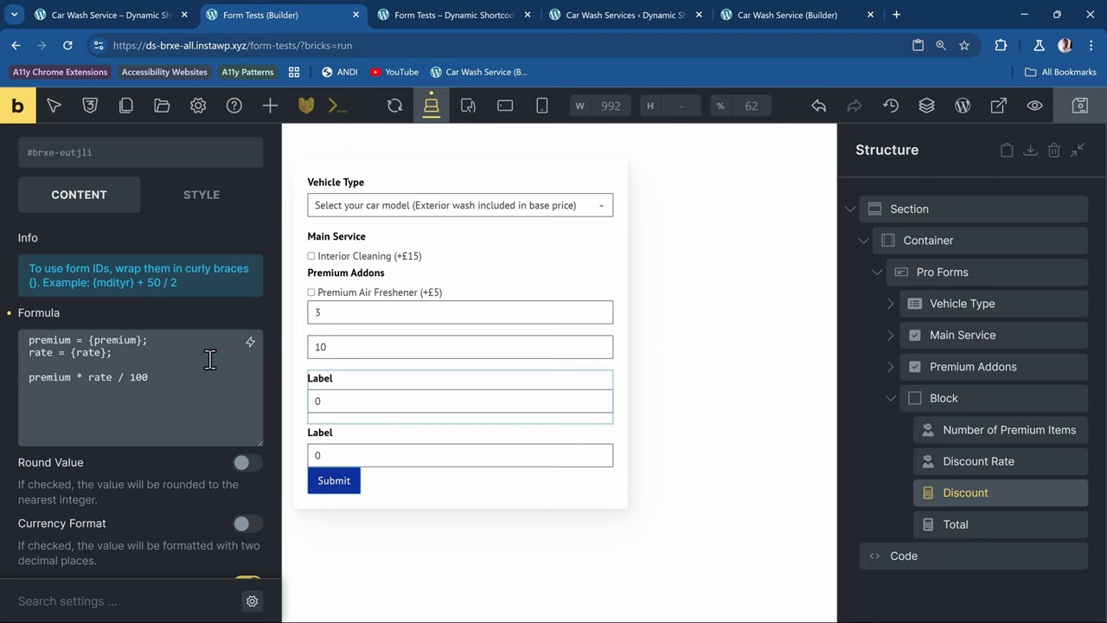
- Reload the Form Tests preview, close the developer tools, and test the discount with every premium addon ticked except Premium Air Freshener
click(440, 14)
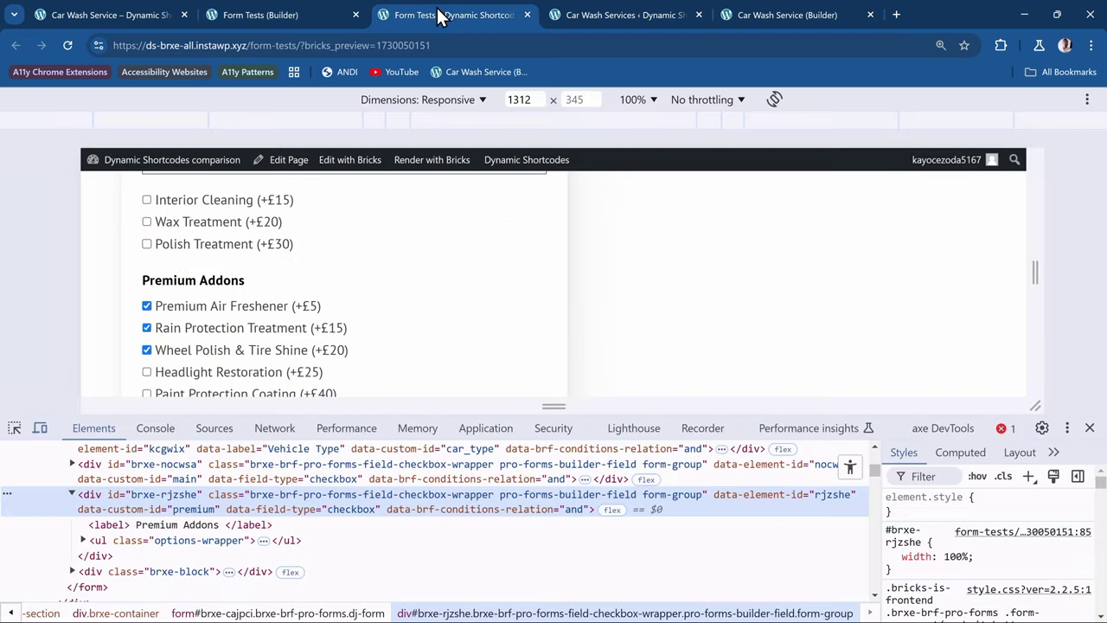
click(68, 46)
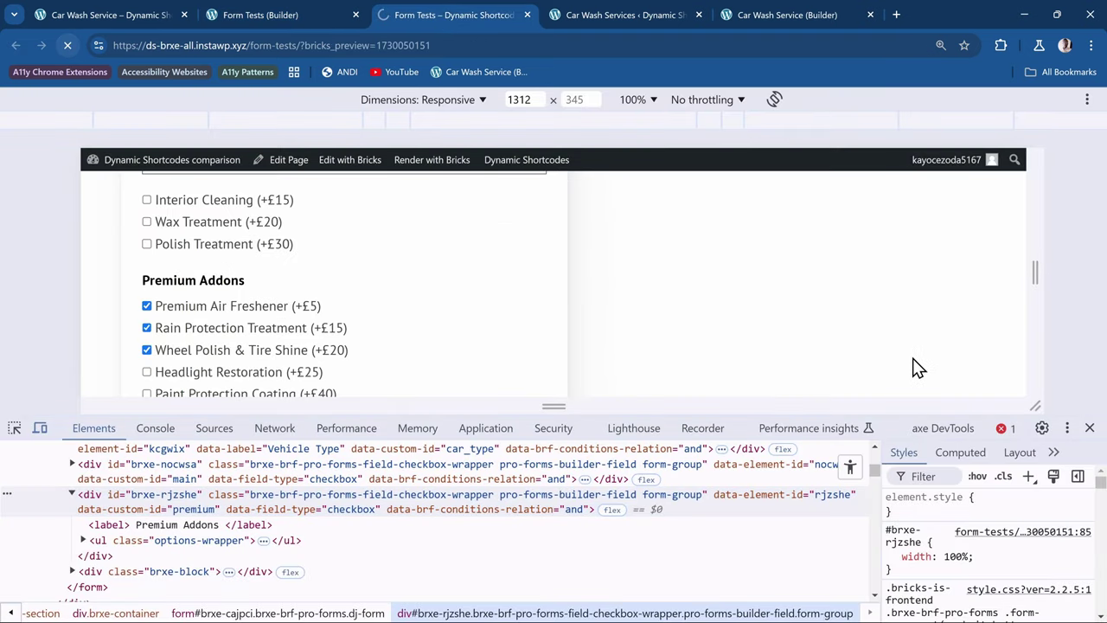
click(1090, 427)
scroll(208, 355, down, 1)
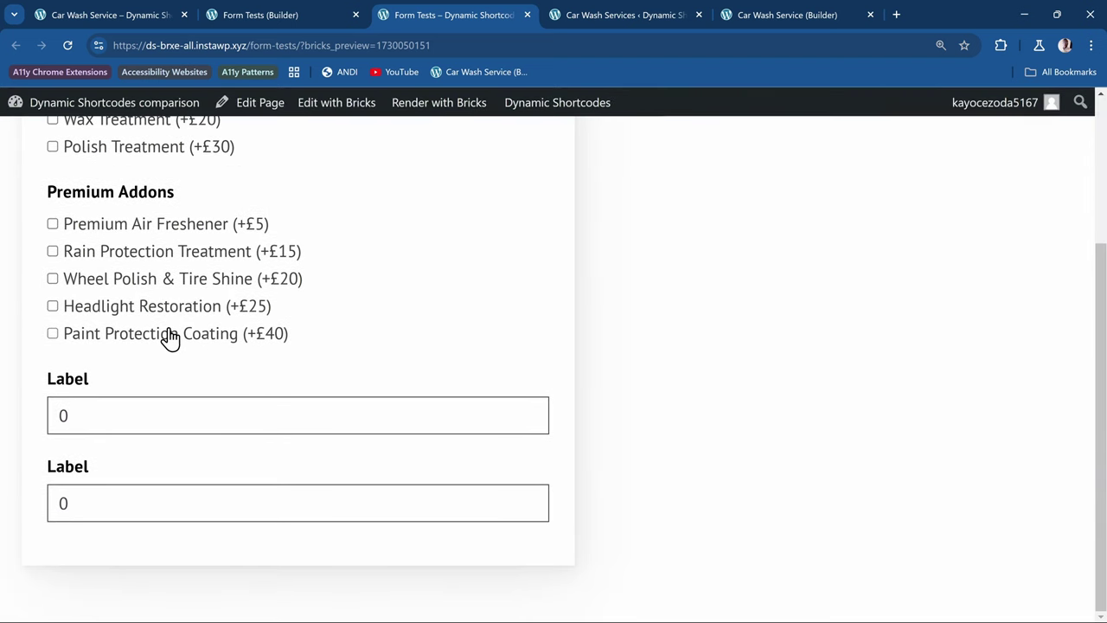
click(168, 336)
click(161, 314)
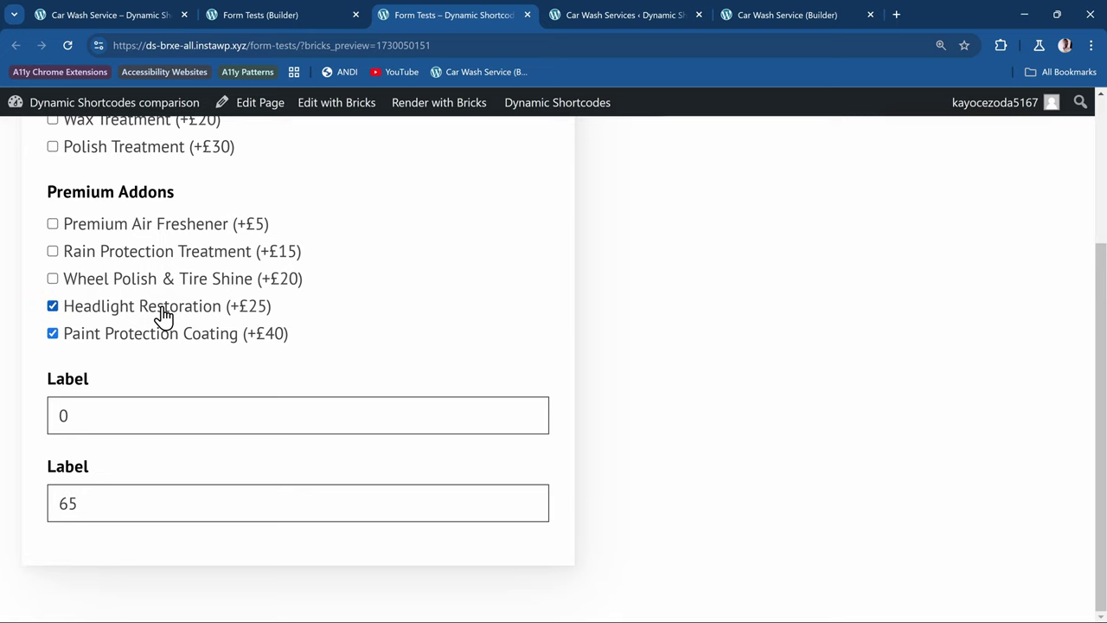
click(167, 284)
click(53, 253)
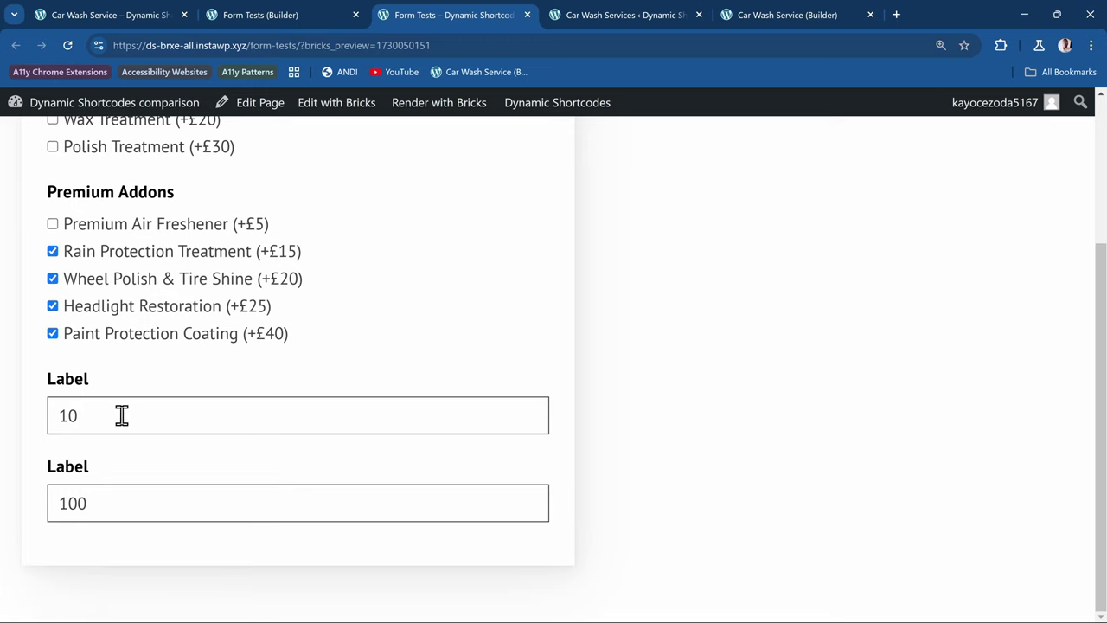
- Test the discount and total with Paint Protection Coating unticked and Sedan (base £25) chosen as the vehicle type
click(358, 400)
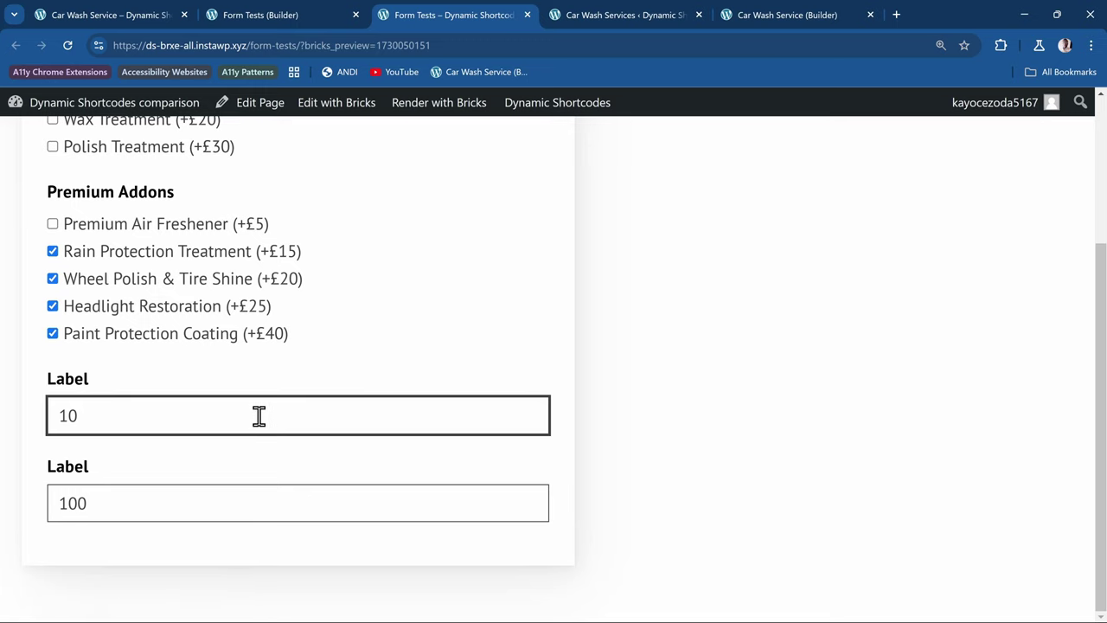
scroll(290, 333, up, 2)
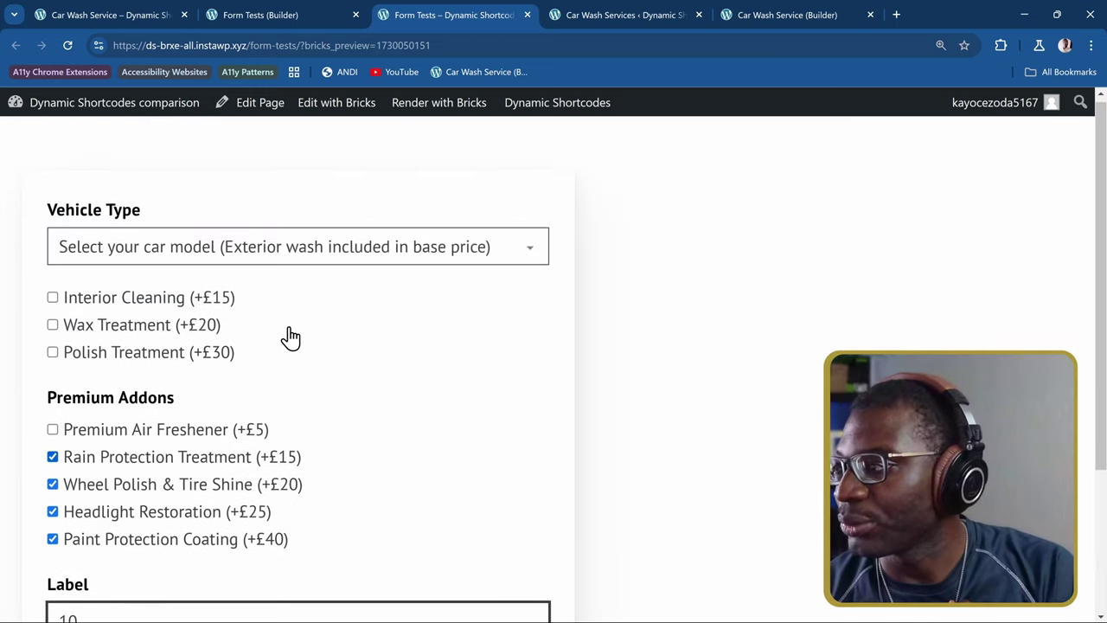
scroll(225, 281, down, 2)
click(172, 329)
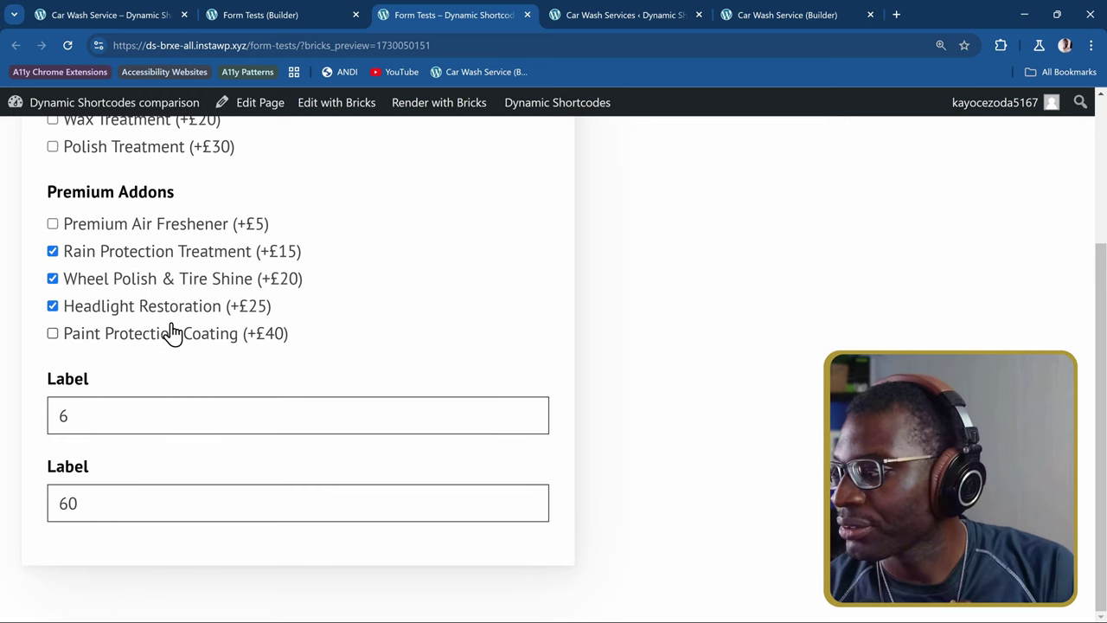
scroll(172, 333, up, 3)
click(194, 259)
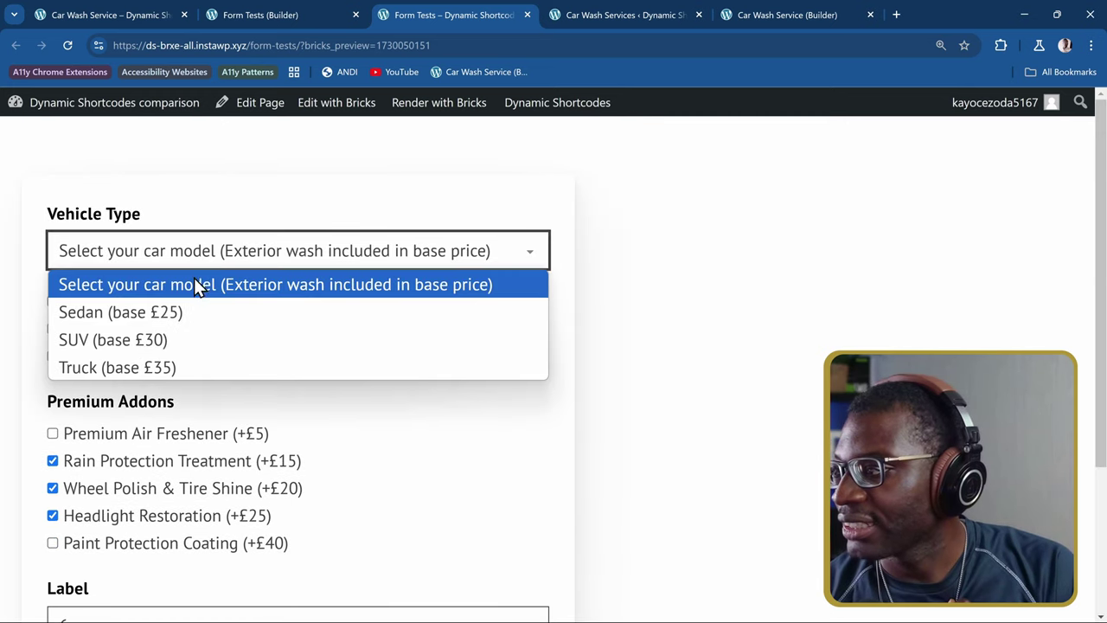
click(189, 319)
scroll(344, 285, down, 2)
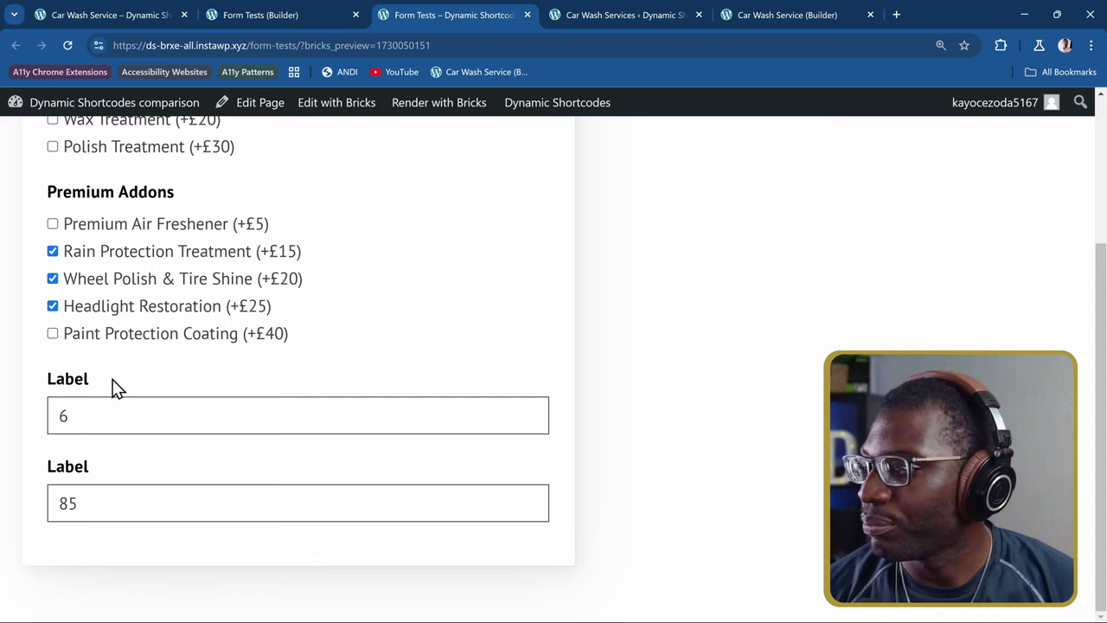
click(65, 417)
key(BackSpace)
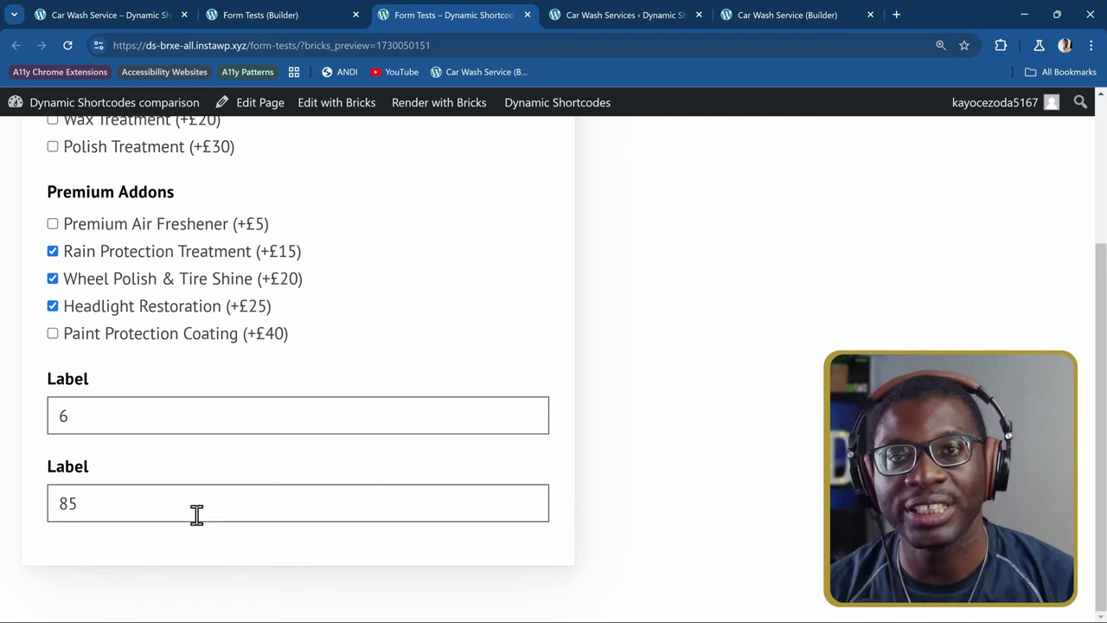
scroll(398, 121, up, 1)
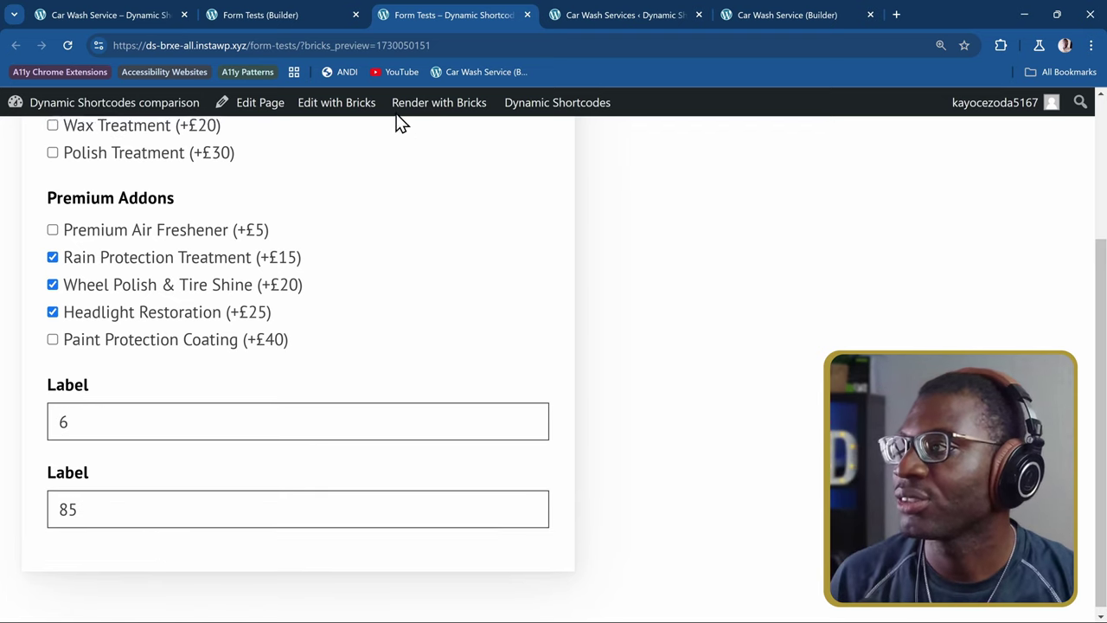
- In the Form Tests builder, start a discount variable in the Total field's formula and look up the Discount field's Custom ID
click(294, 14)
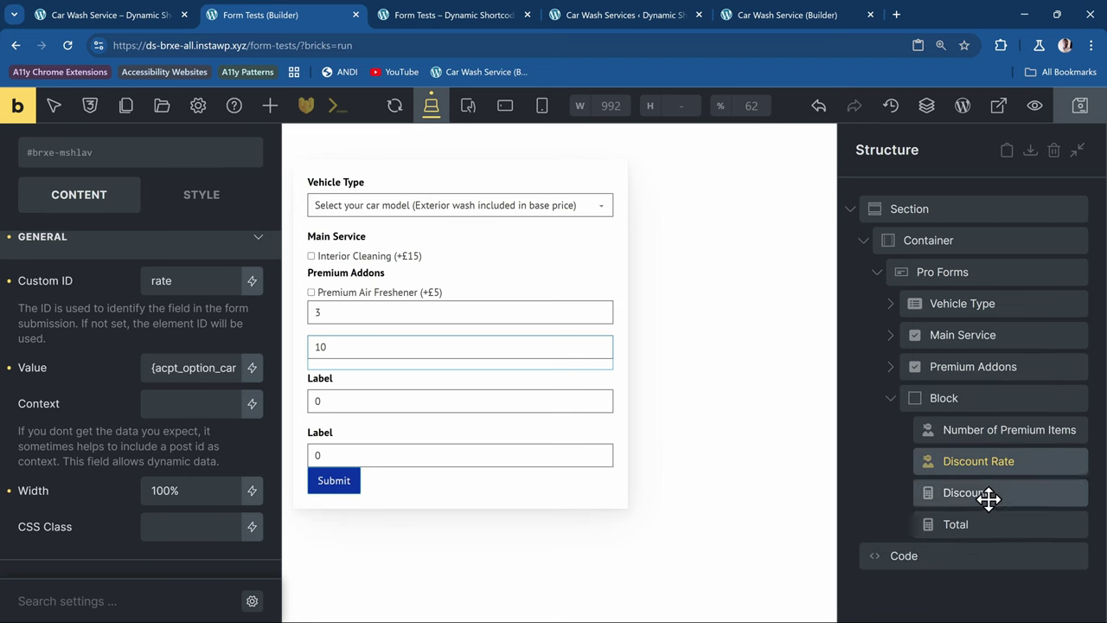
click(971, 525)
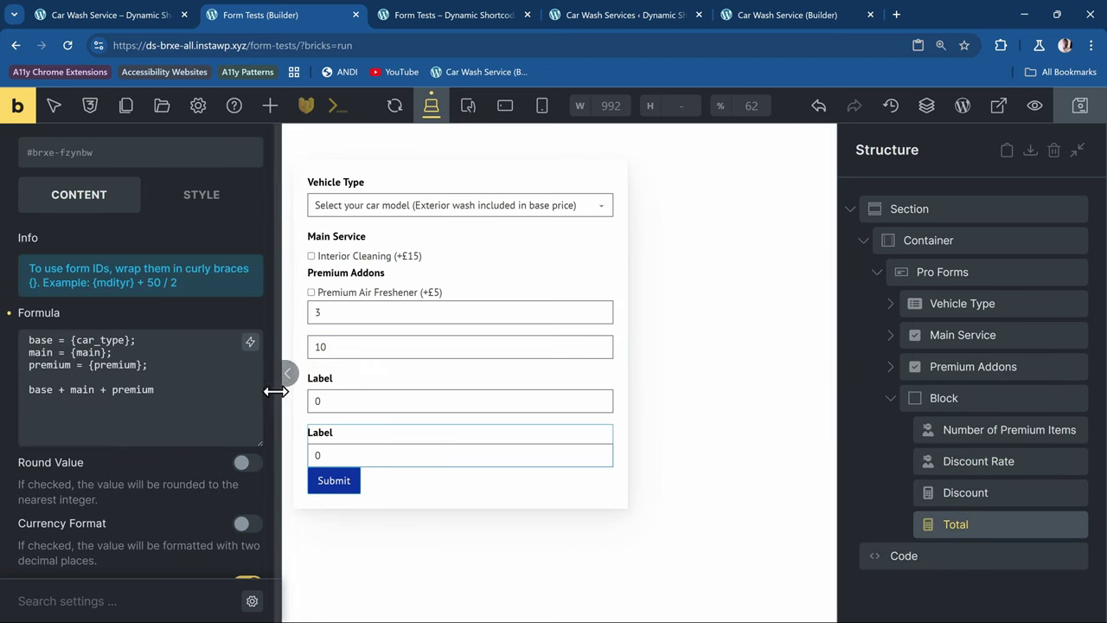
click(198, 365)
key(Return)
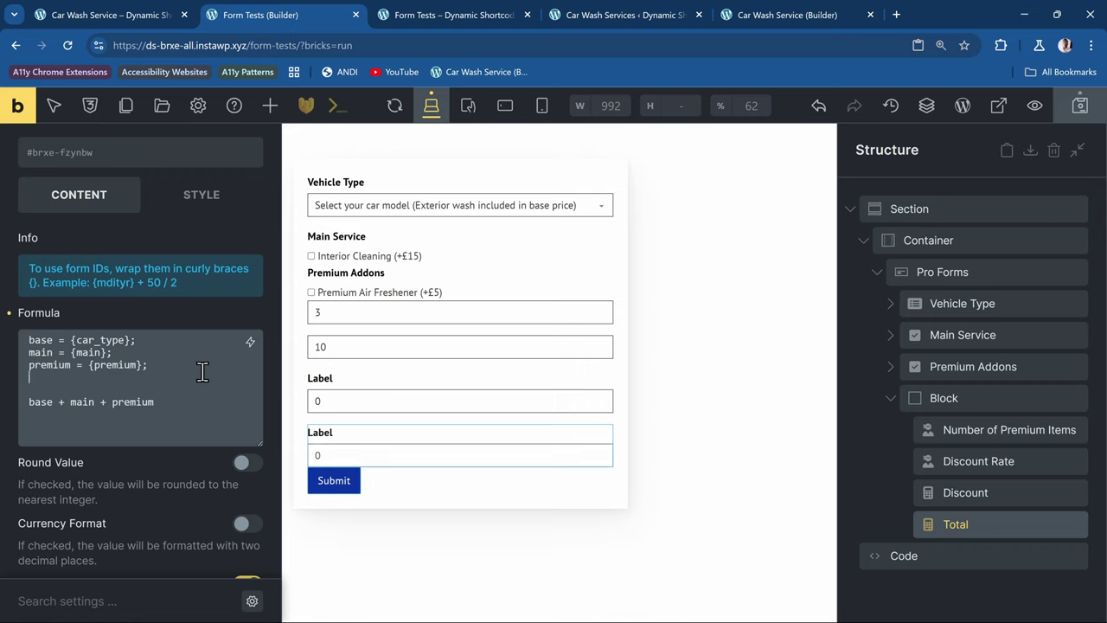
text(disc)
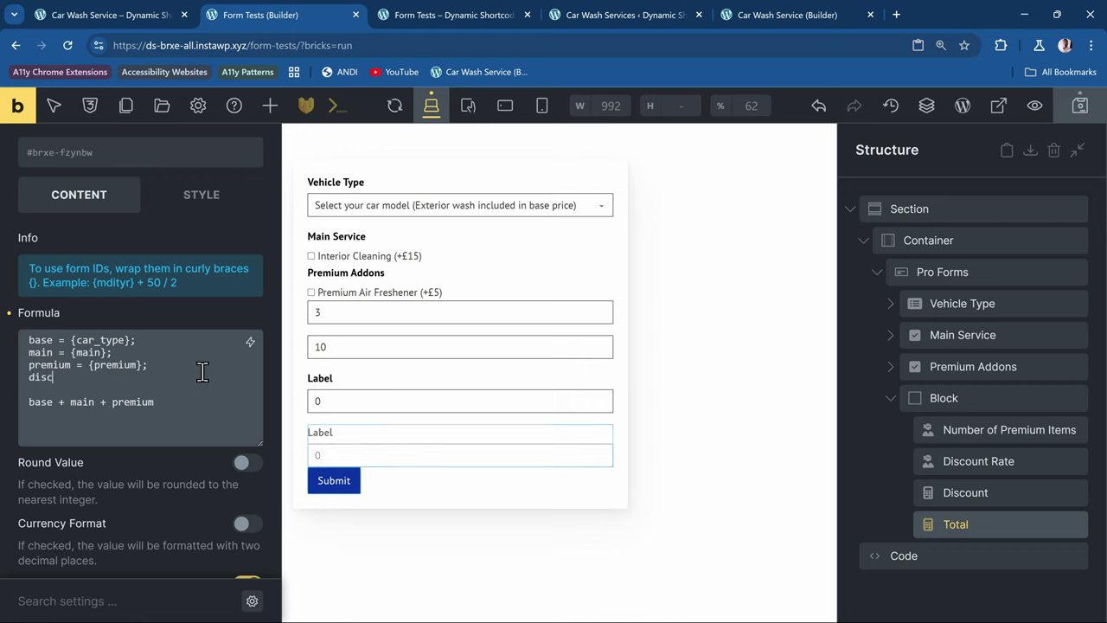
text(ount =)
click(986, 497)
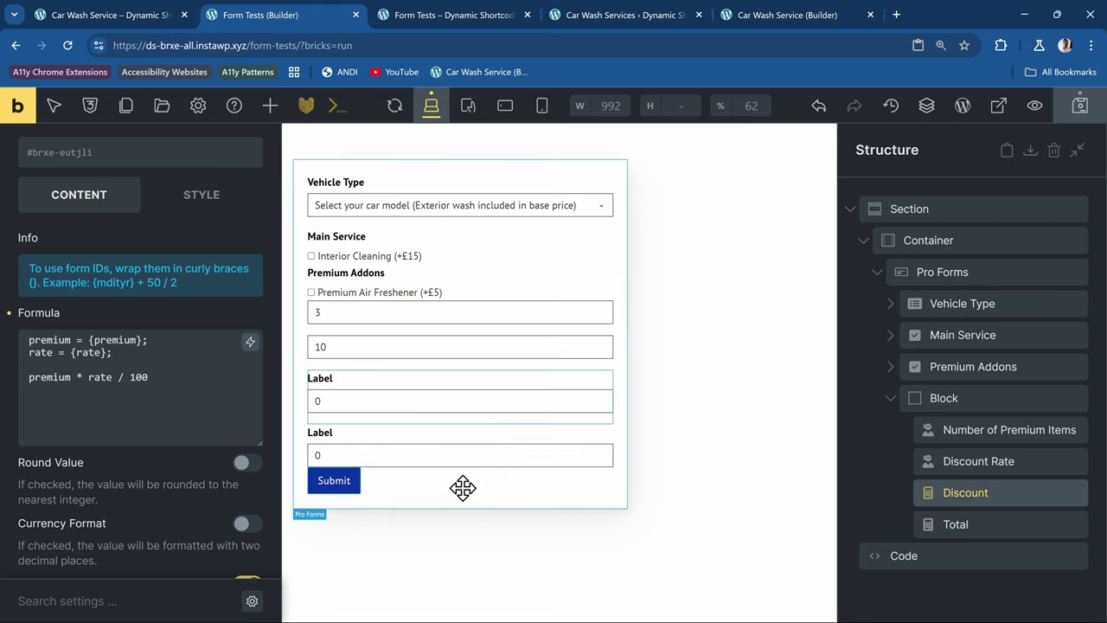
scroll(210, 363, up, 10)
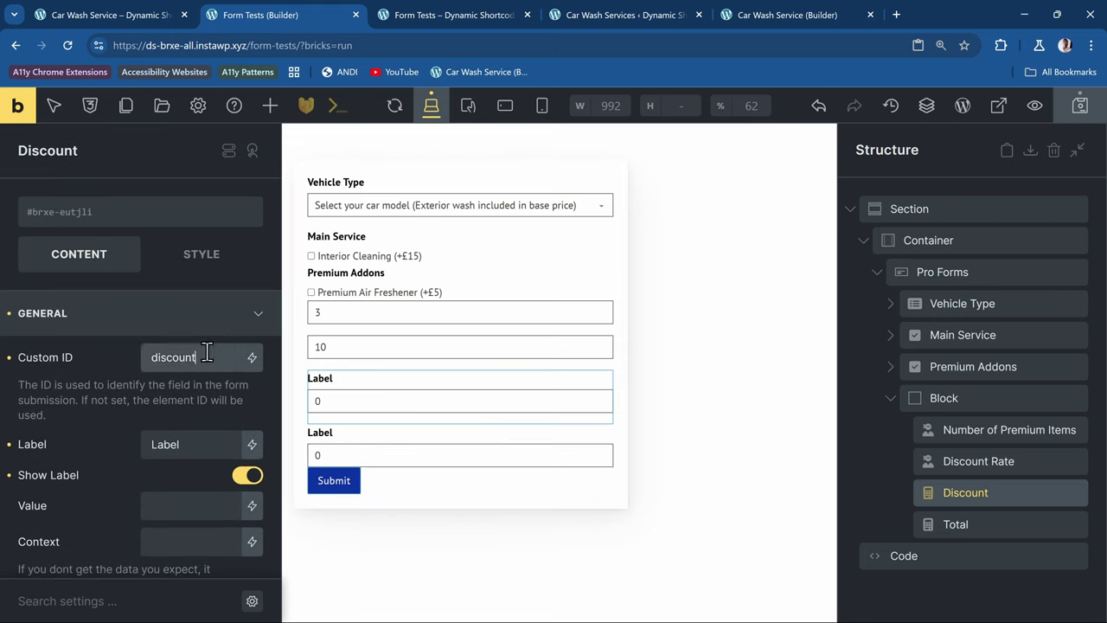
double_click(207, 351)
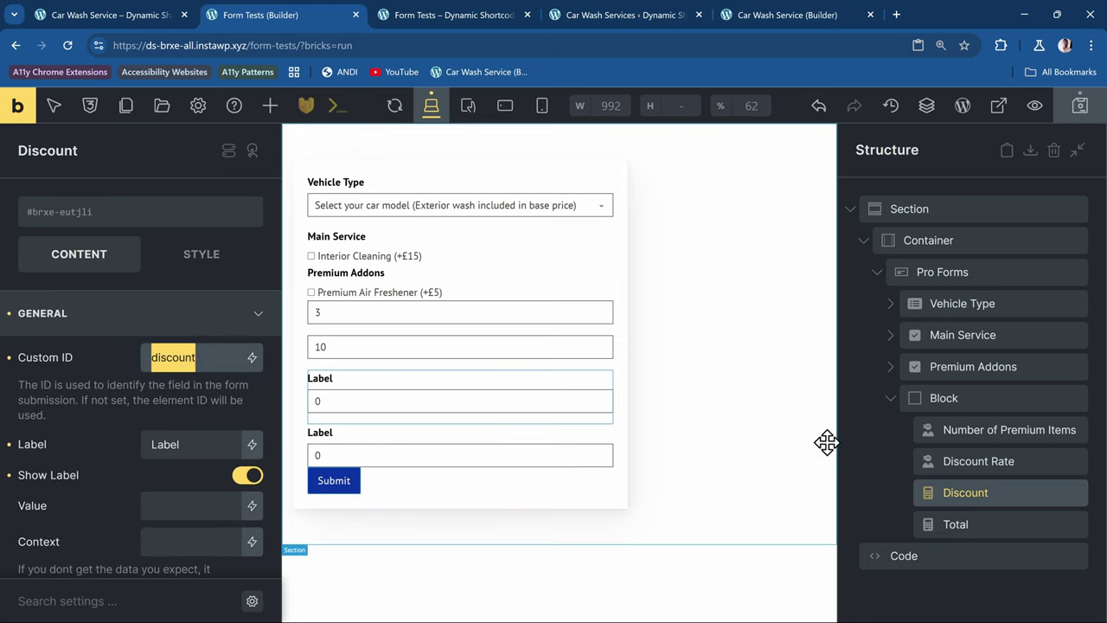
- Complete the Total formula with discount = {discount}; and base + main + premium - discount, and save the page
click(963, 521)
scroll(198, 424, down, 3)
scroll(196, 418, down, 5)
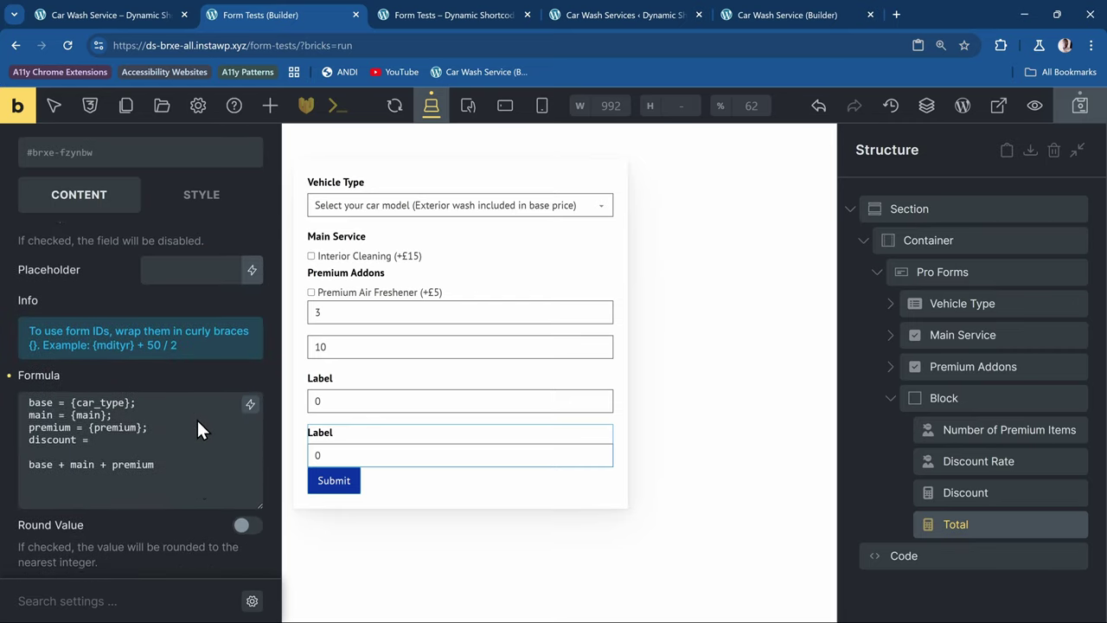
click(164, 313)
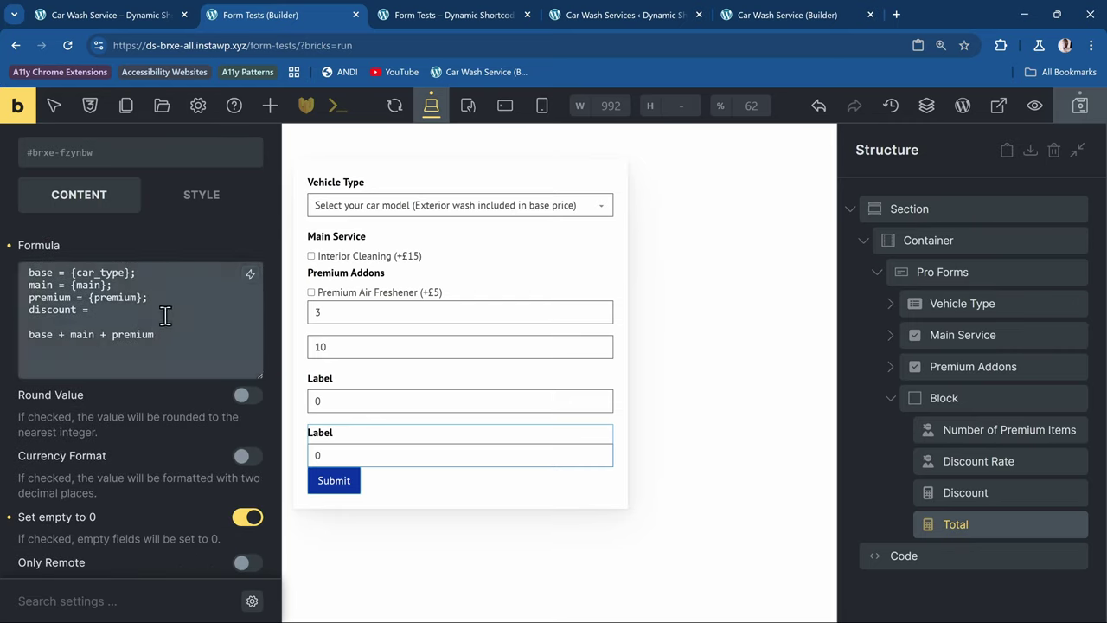
text({})
key(Left)
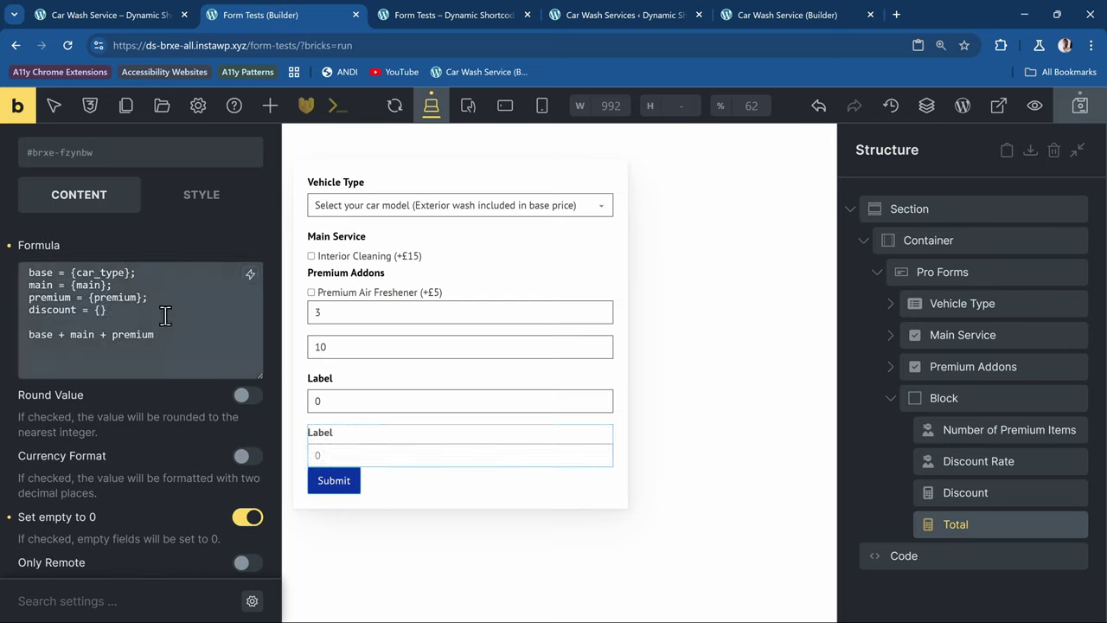
text(discount)
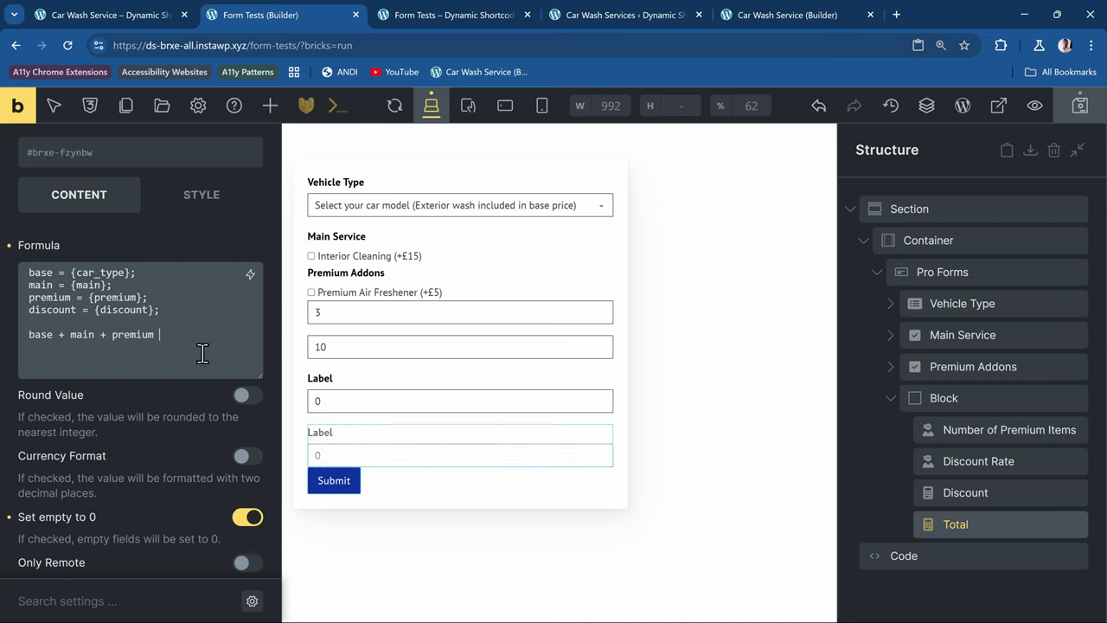
text(- discount)
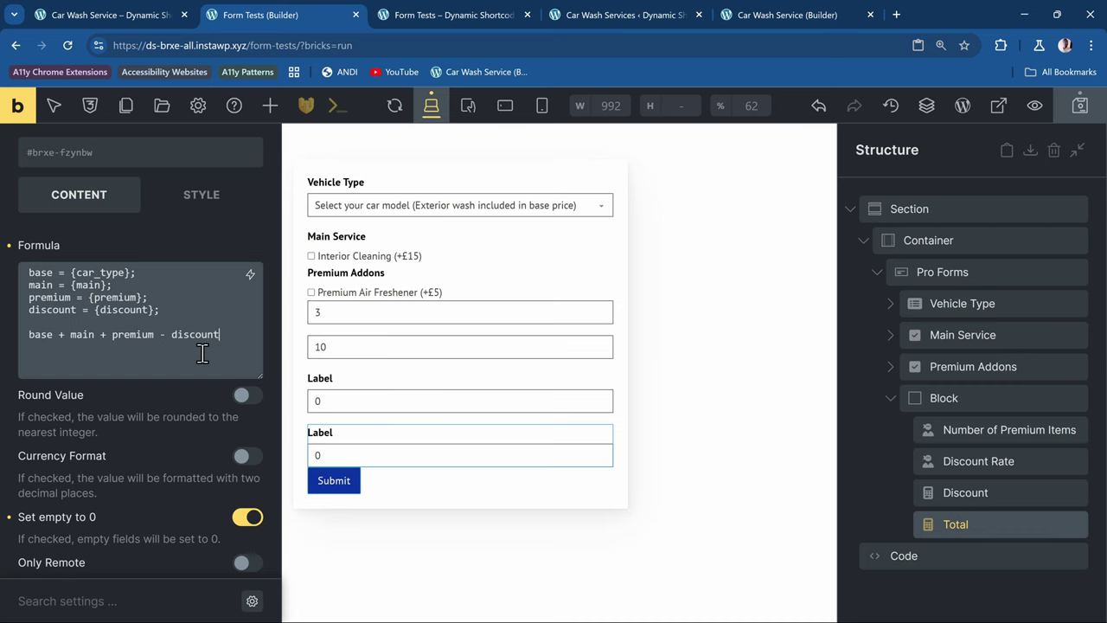
key(ctrl+s)
- Reload the Form Tests preview and test the total with the first three premium addons and Wax Treatment ticked
click(474, 16)
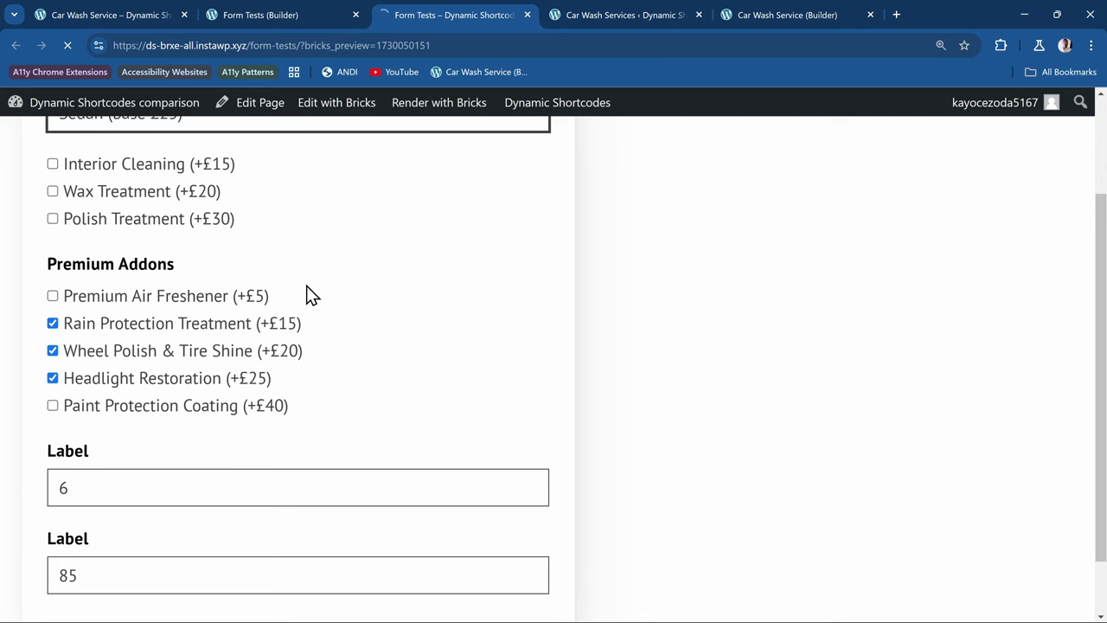
click(157, 307)
click(225, 336)
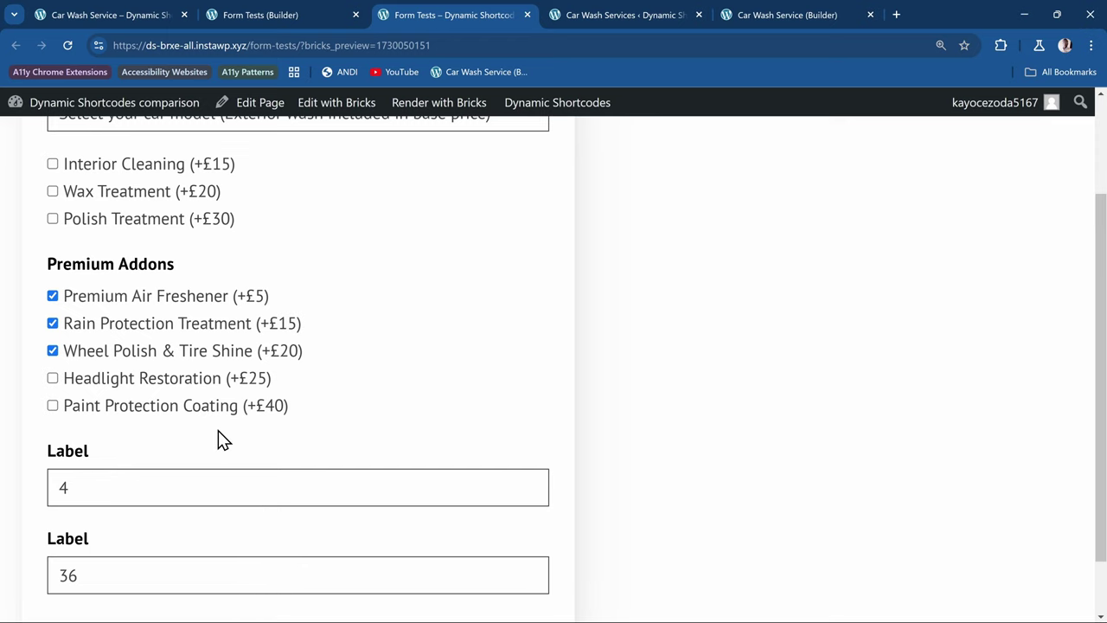
scroll(208, 430, down, 1)
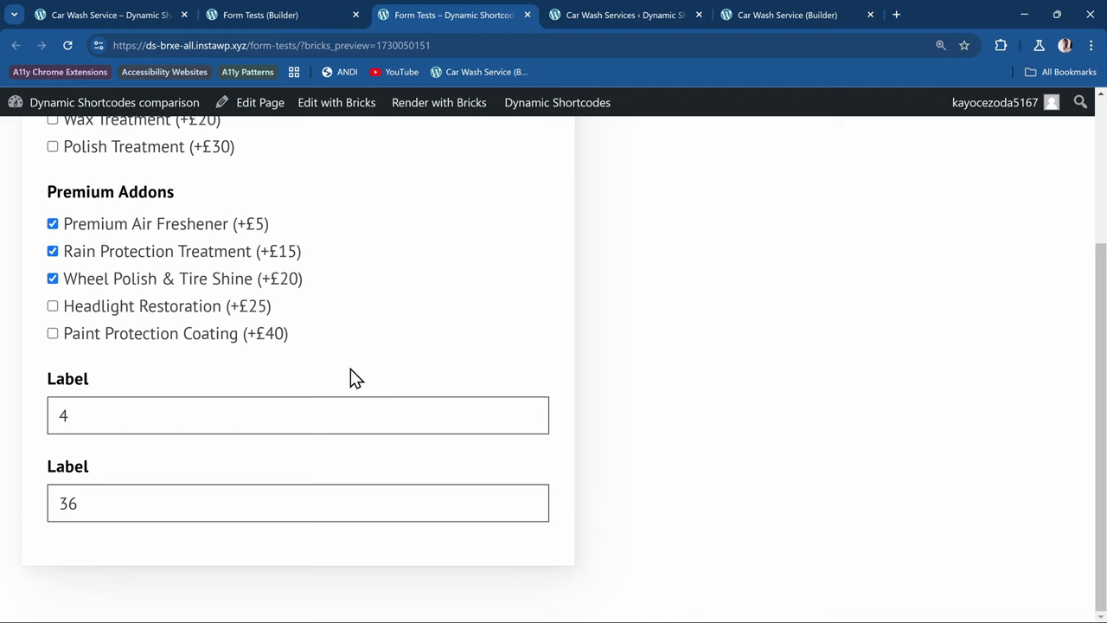
scroll(350, 372, up, 1)
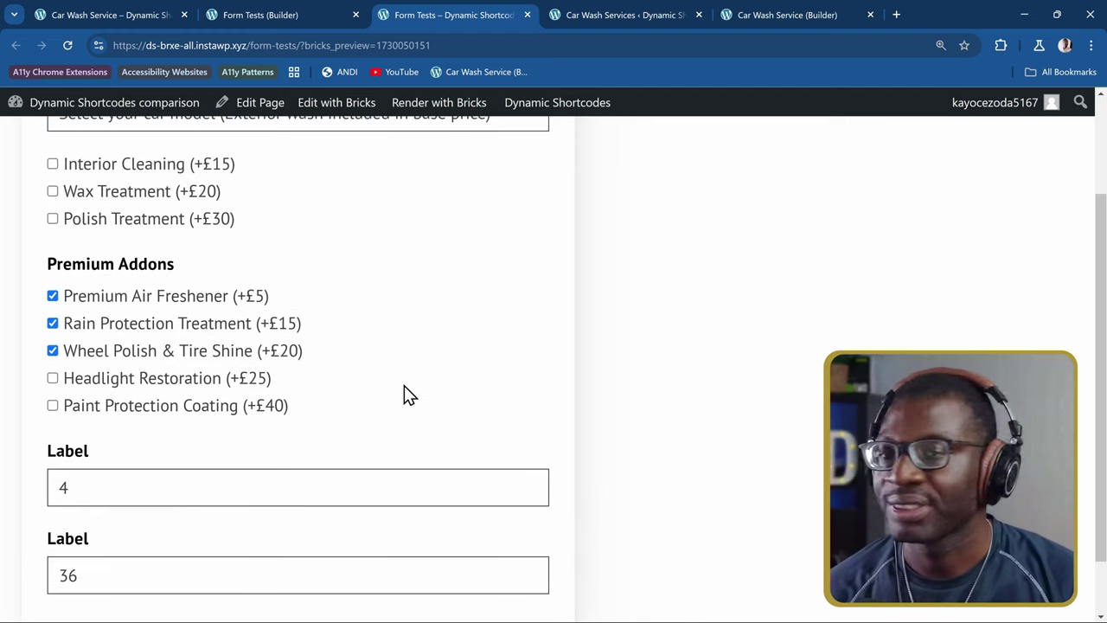
scroll(405, 393, up, 2)
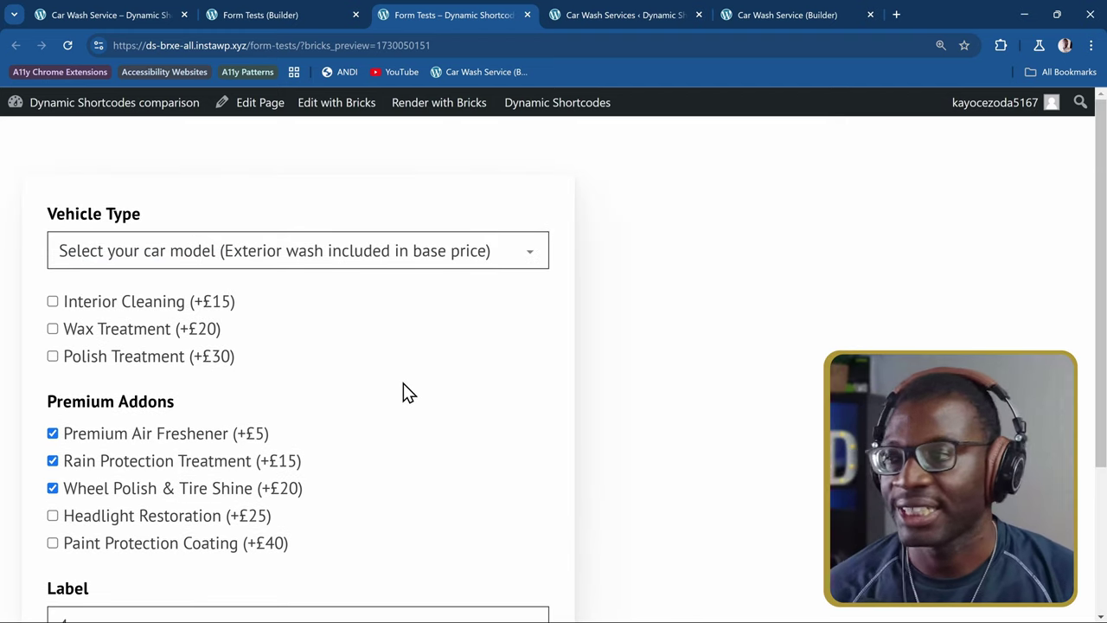
click(105, 335)
scroll(346, 354, down, 3)
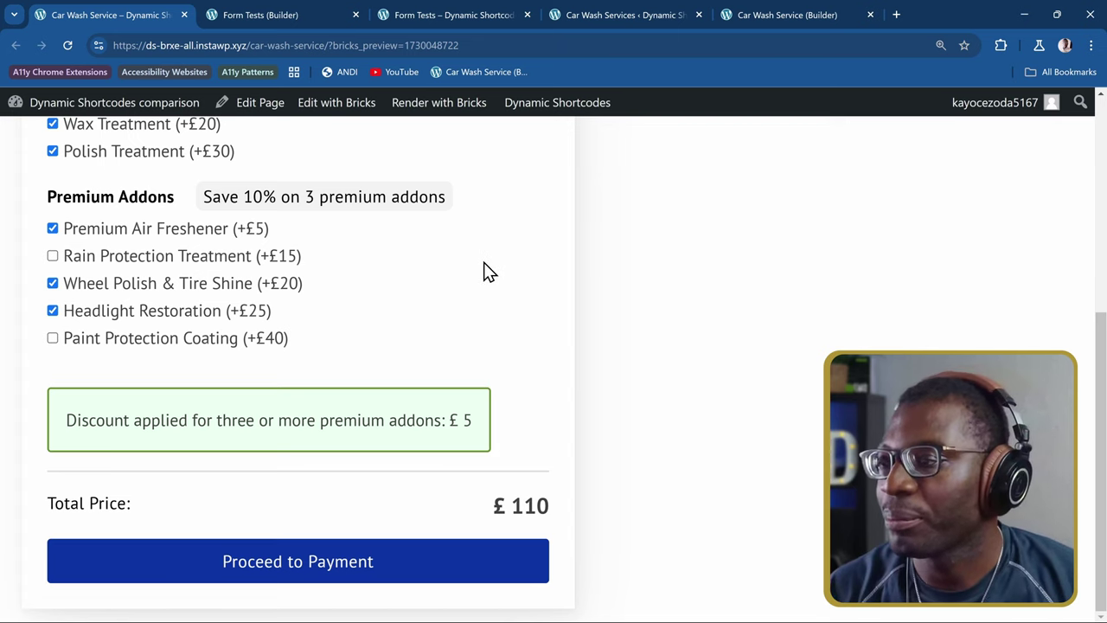
- Toggle Headlight Restoration on the finished Car Wash Service page to compare its discount notice, and return to the Form Tests builder
click(166, 313)
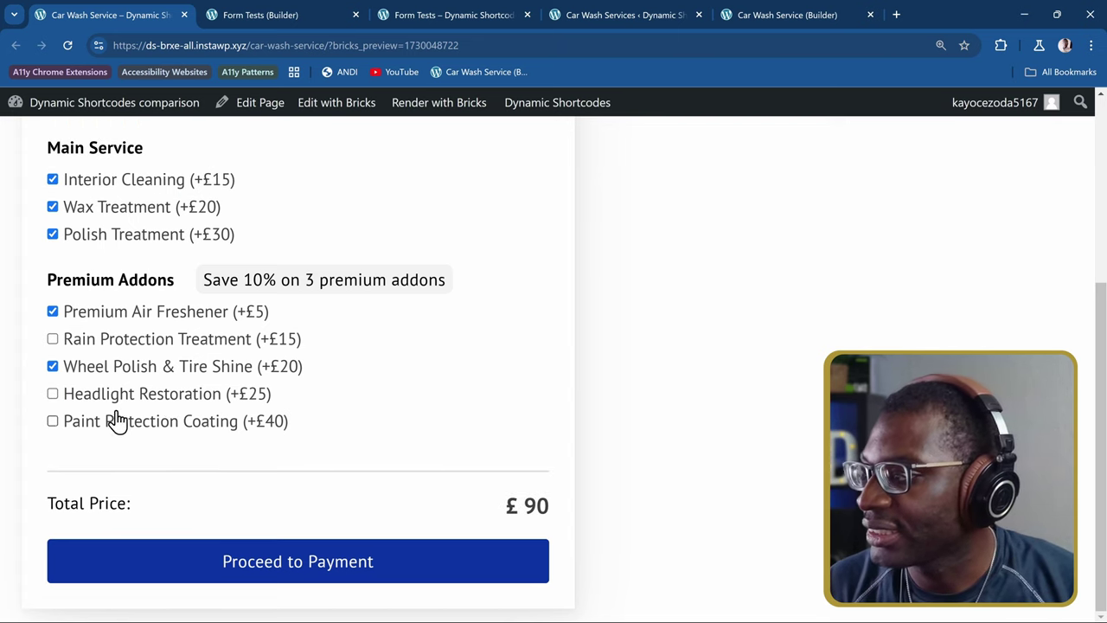
click(118, 397)
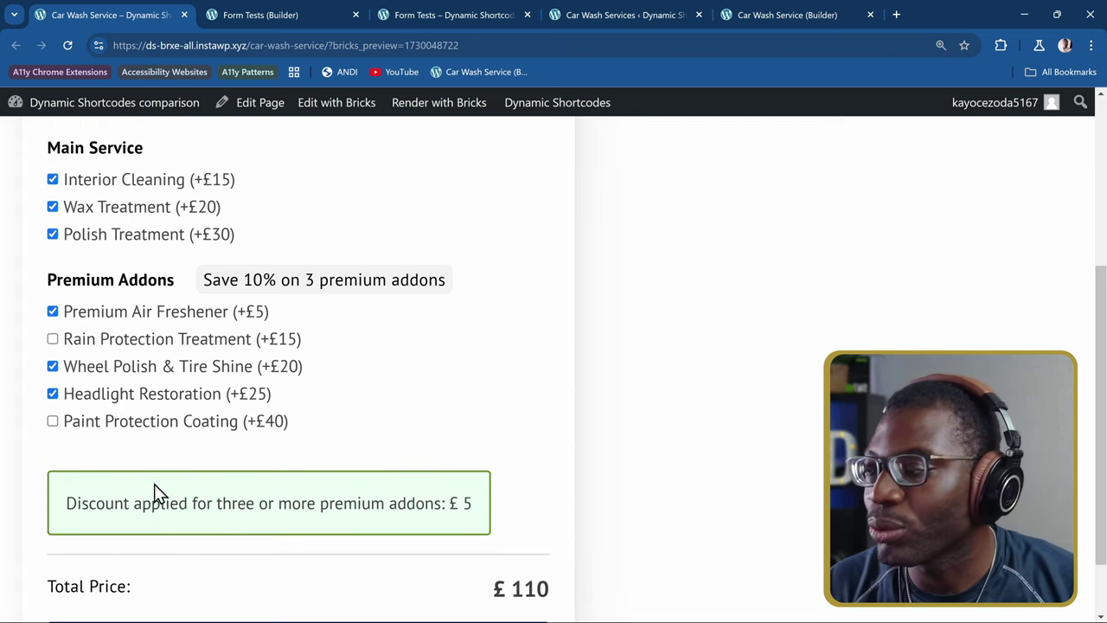
click(164, 402)
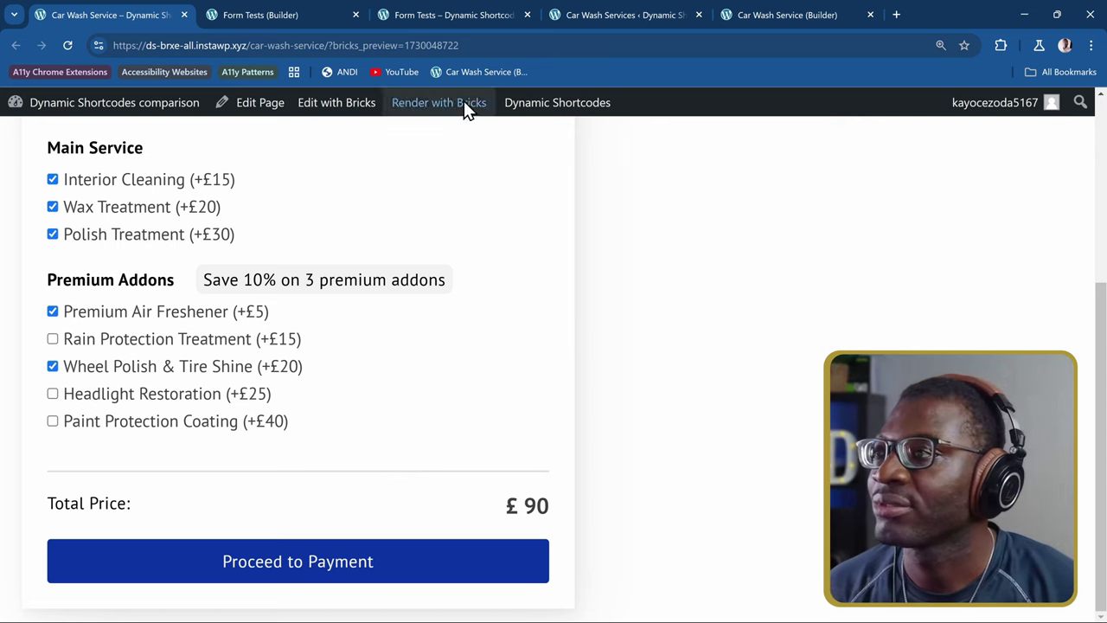
click(443, 14)
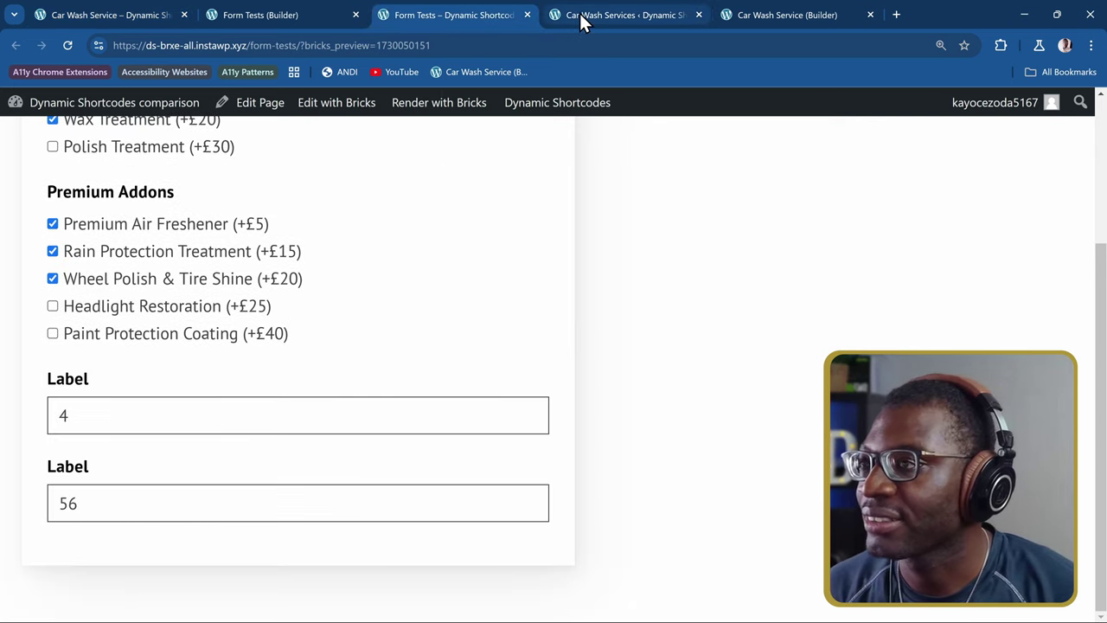
click(321, 16)
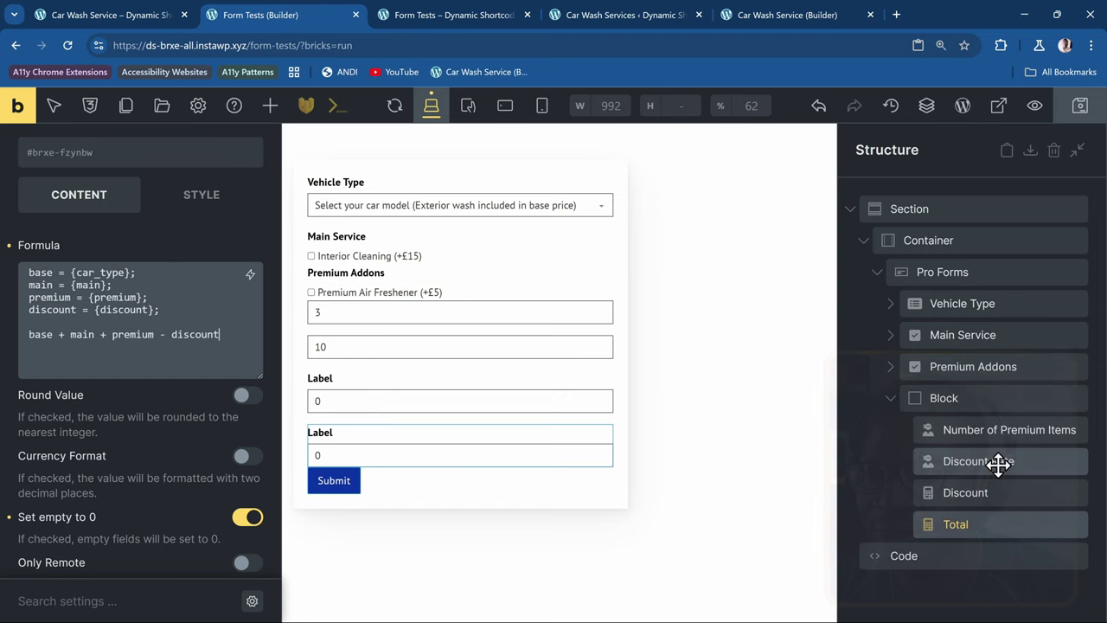
- Turn on Only Remote for the Discount field, clear its label, and select its Custom ID text
click(965, 495)
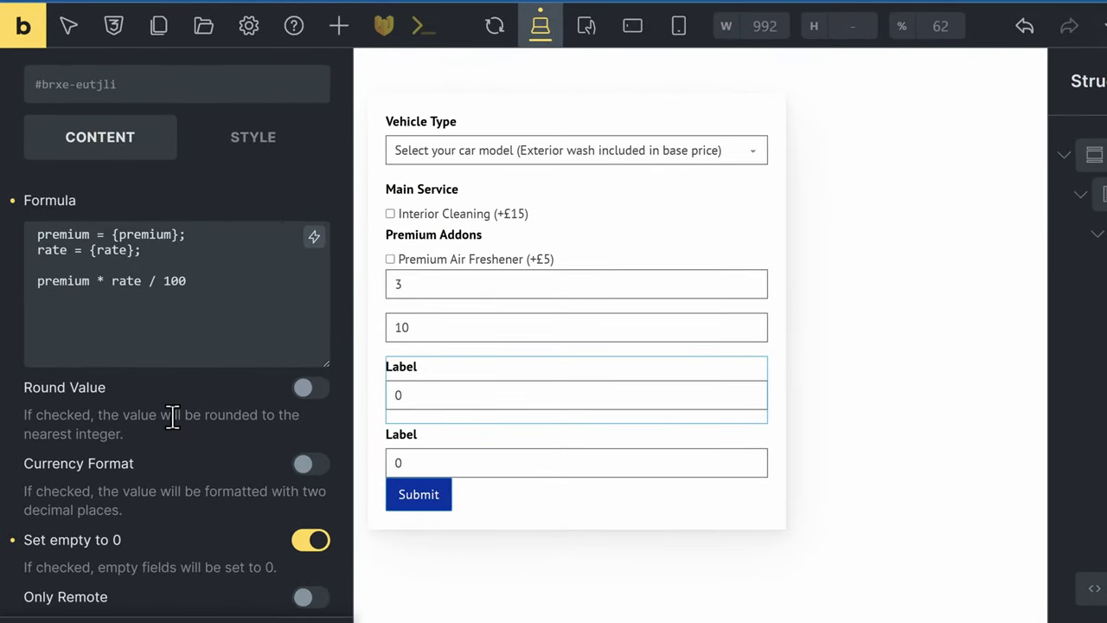
scroll(173, 417, down, 2)
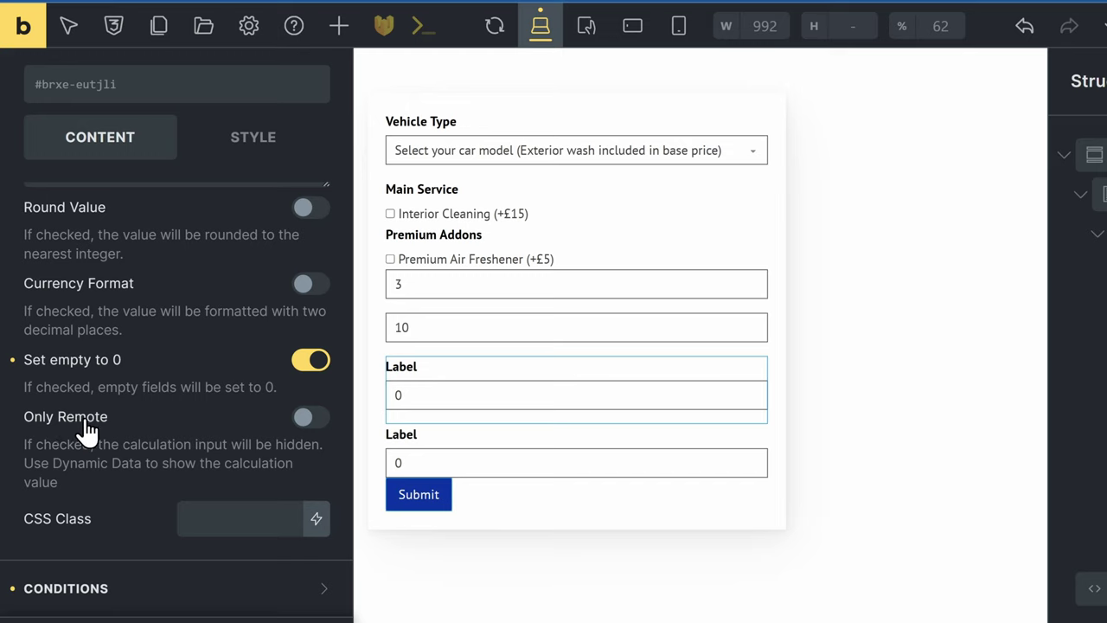
click(289, 415)
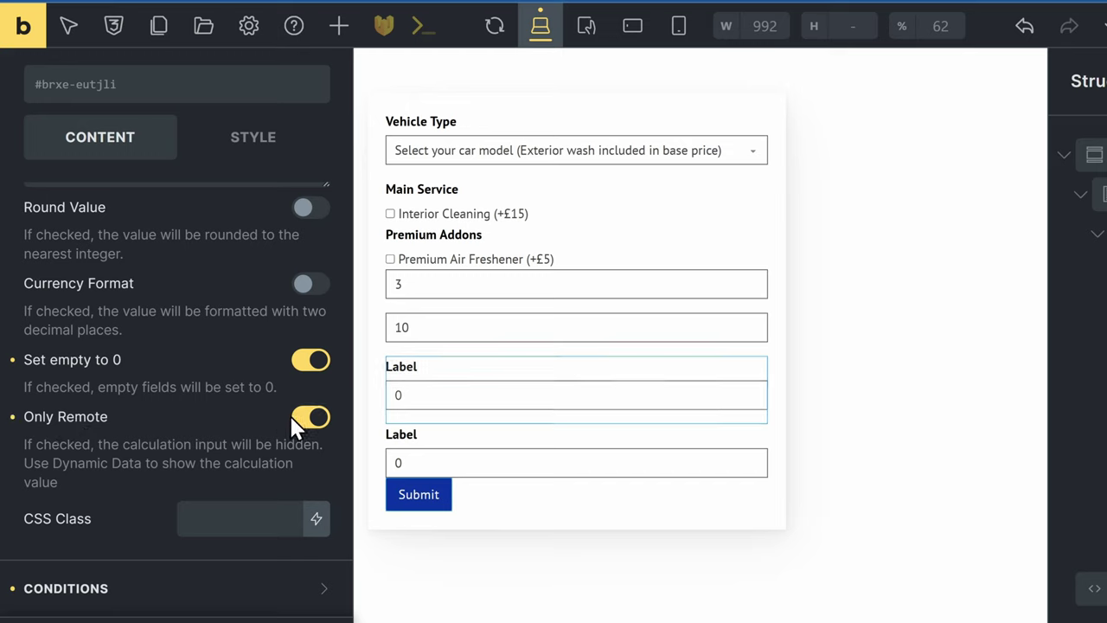
scroll(245, 385, up, 4)
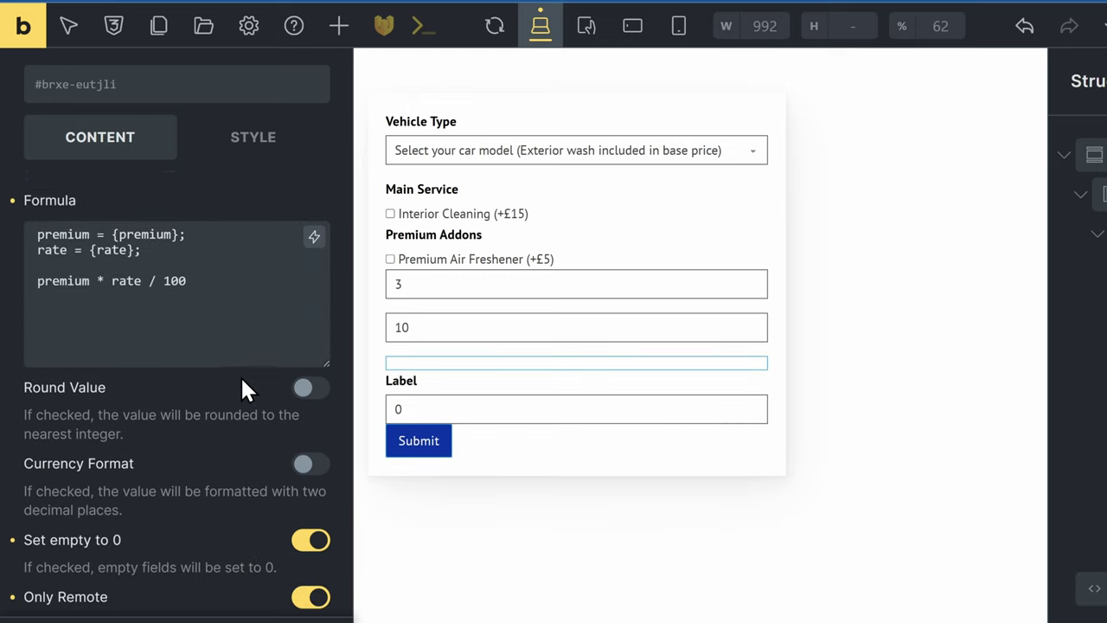
scroll(240, 375, up, 8)
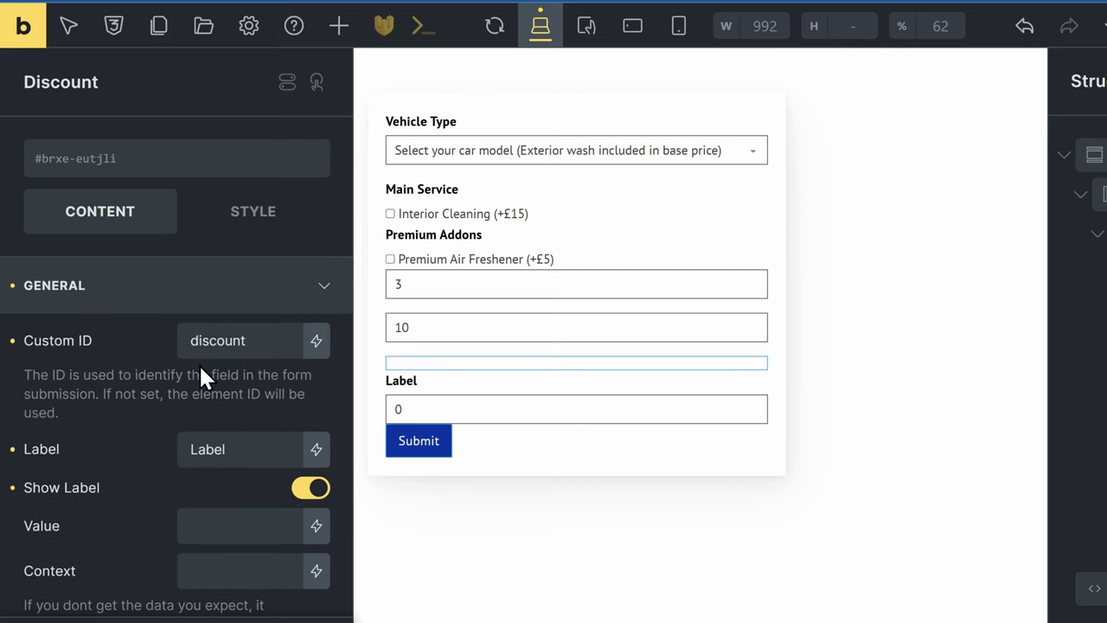
double_click(218, 449)
key(BackSpace)
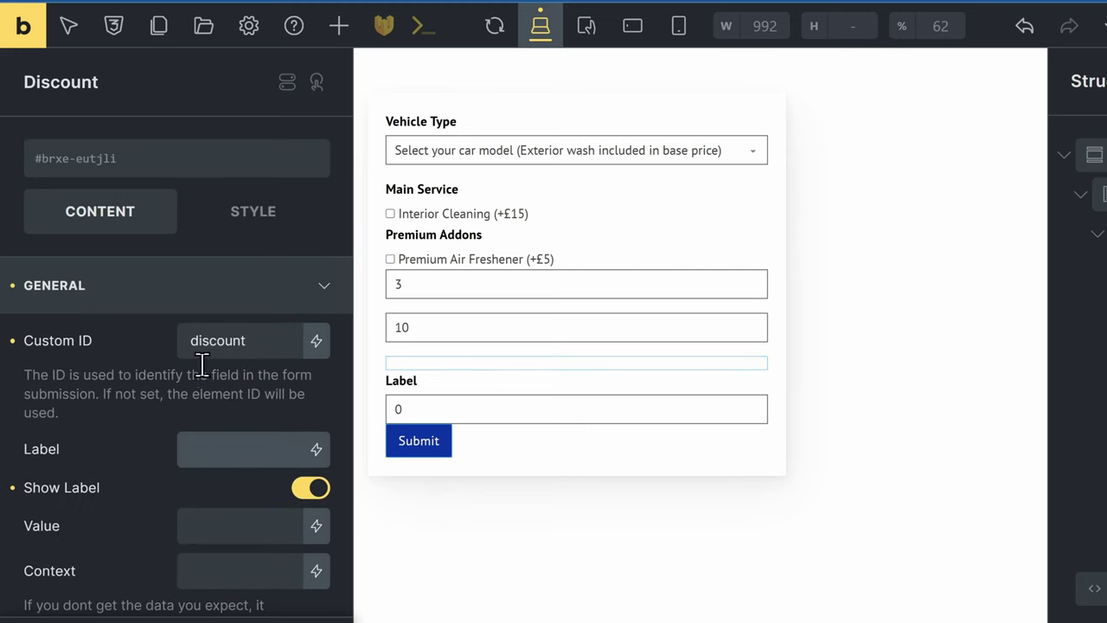
double_click(250, 341)
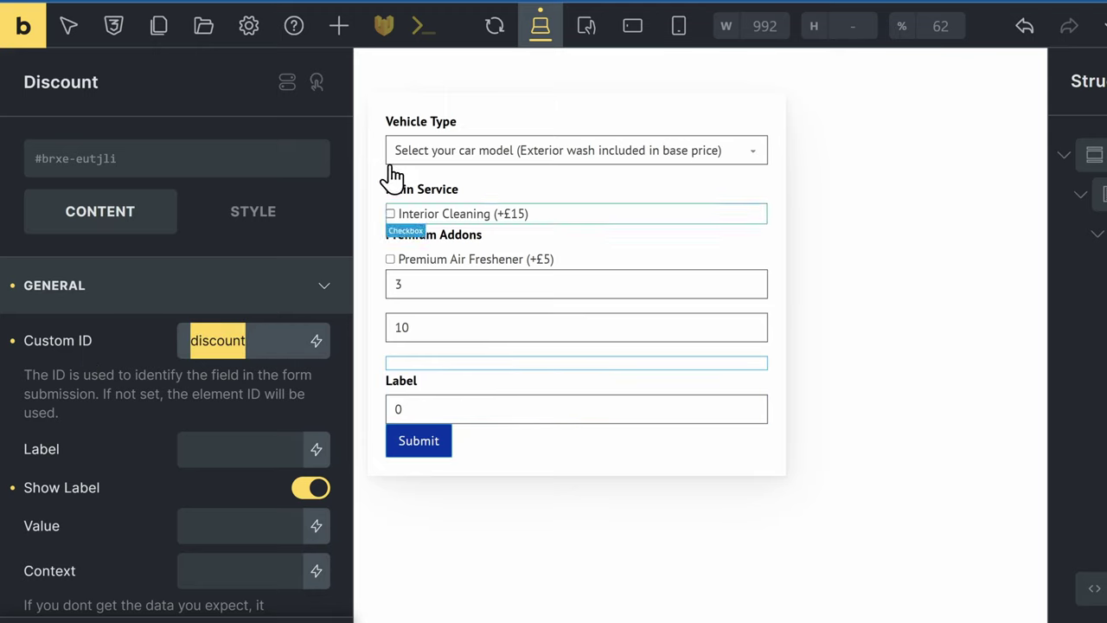
- Add a Conditional Wrapper element inside the Block, between the Discount and Total fields
click(338, 26)
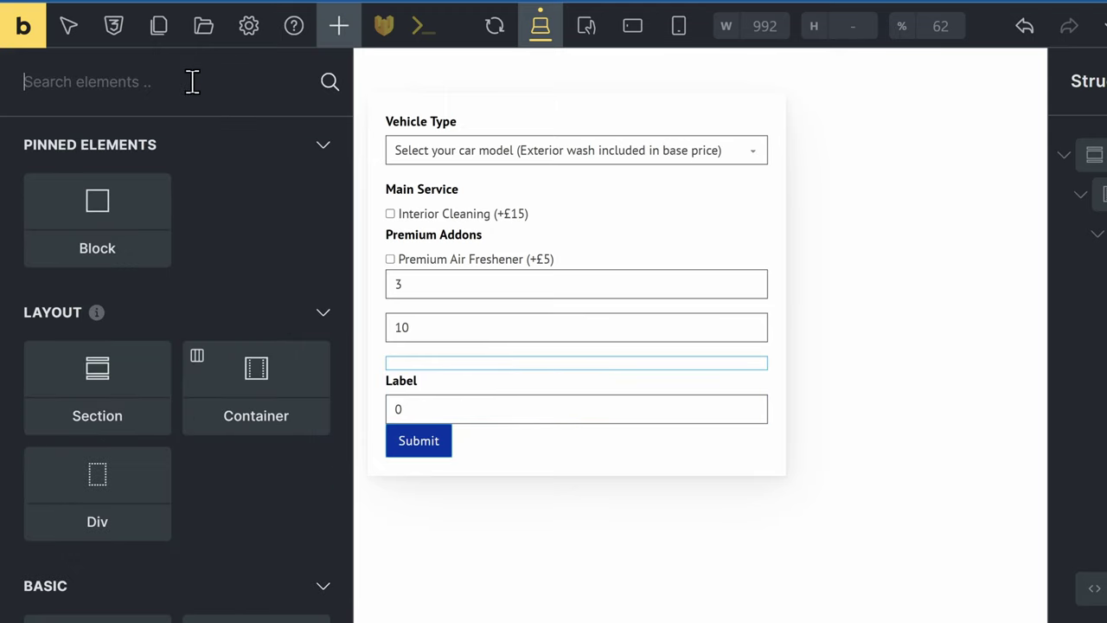
text(condi)
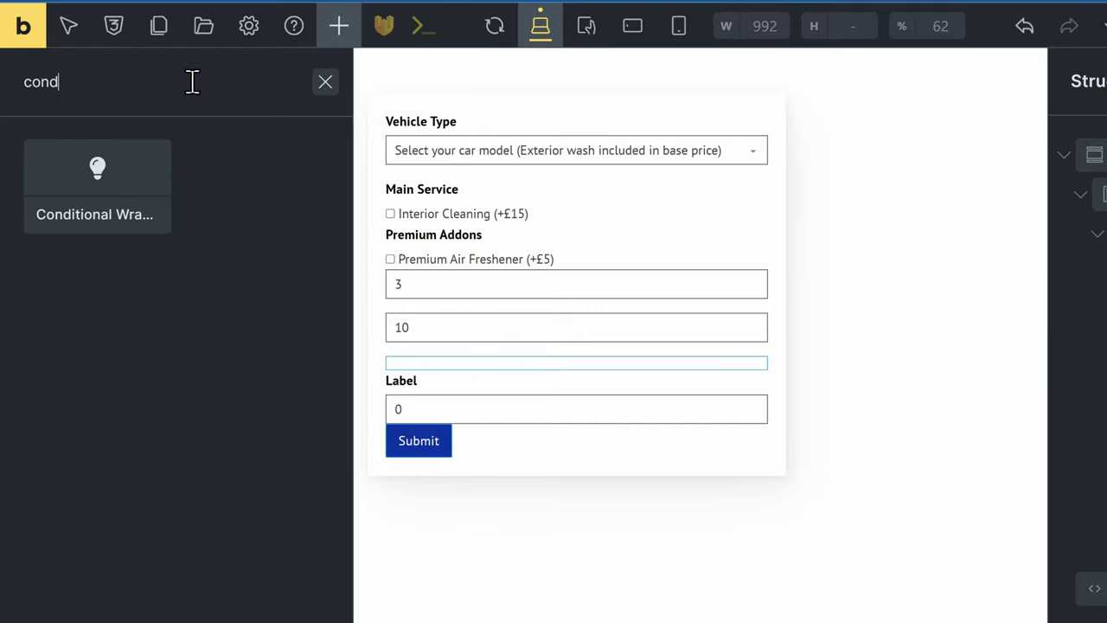
drag(133, 196, 1047, 467)
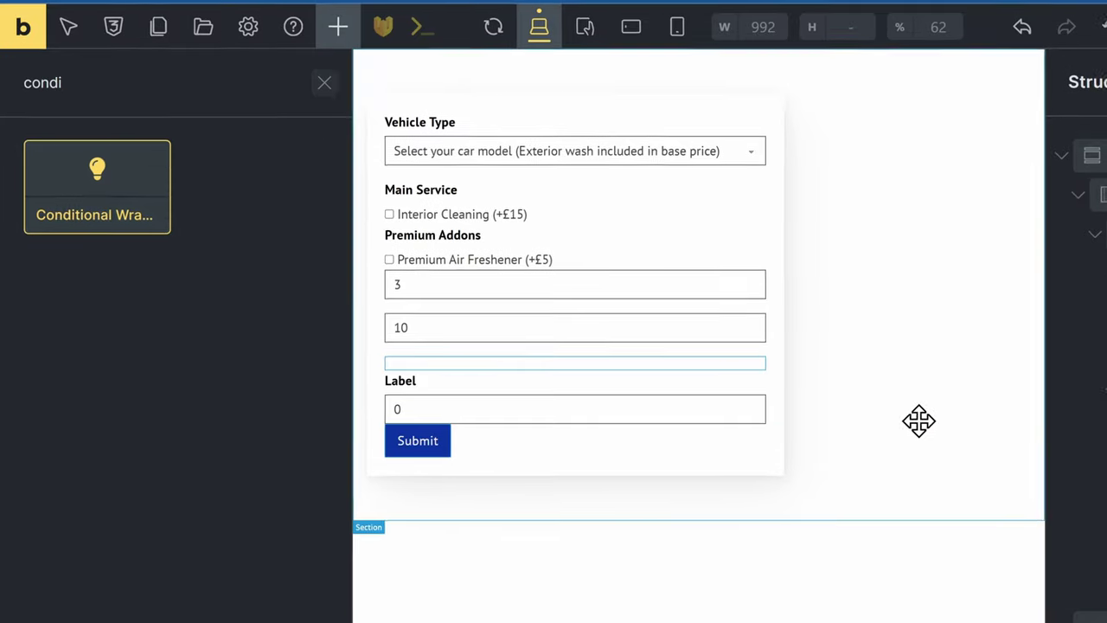
drag(838, 459, 999, 514)
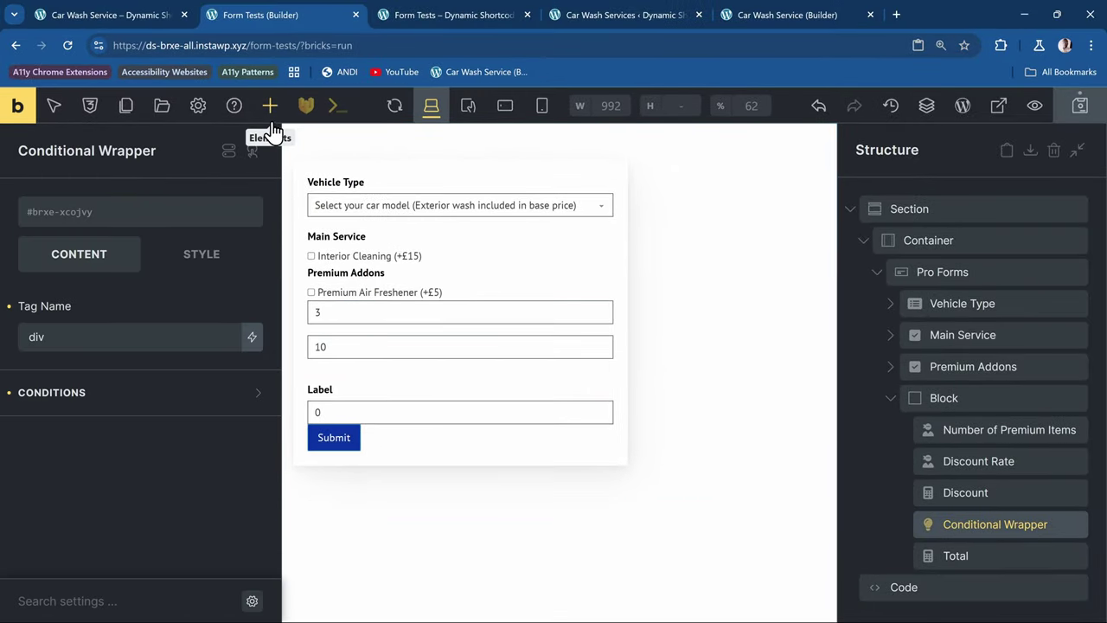
- Add a Basic Text element inside the Conditional Wrapper
click(269, 105)
click(176, 158)
text(text)
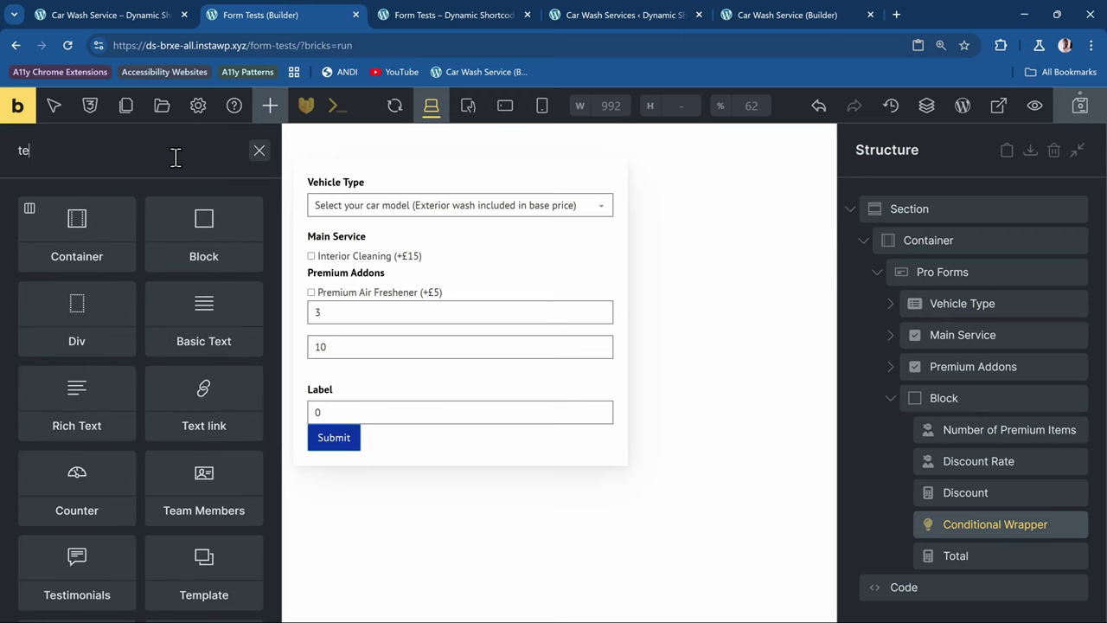
click(94, 216)
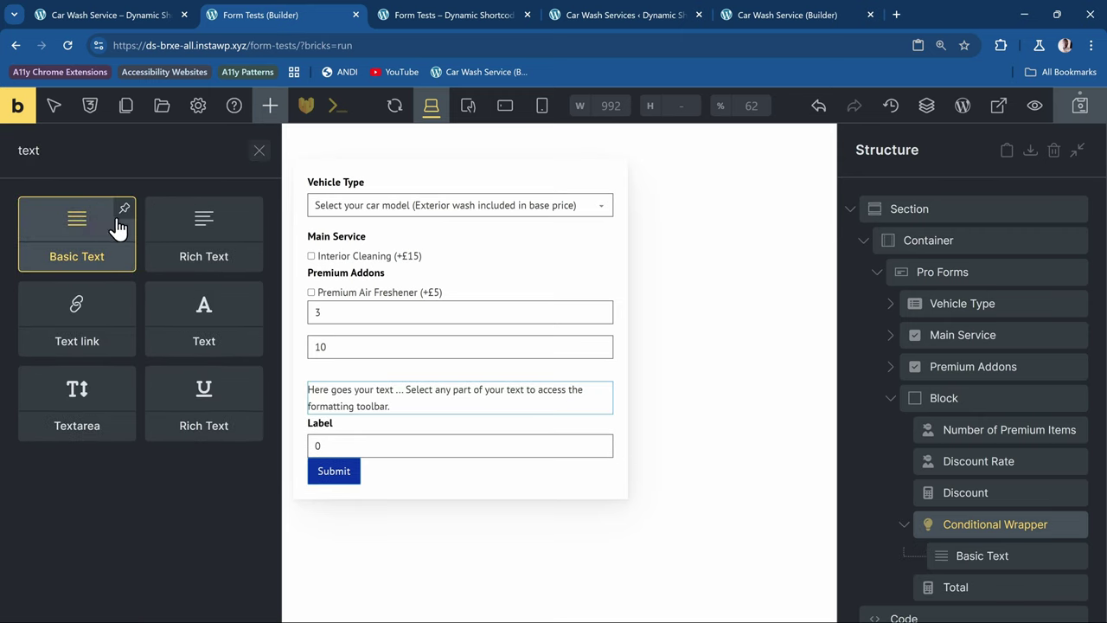
- Replace the Basic Text element's placeholder content with "Discount applied"
click(1022, 557)
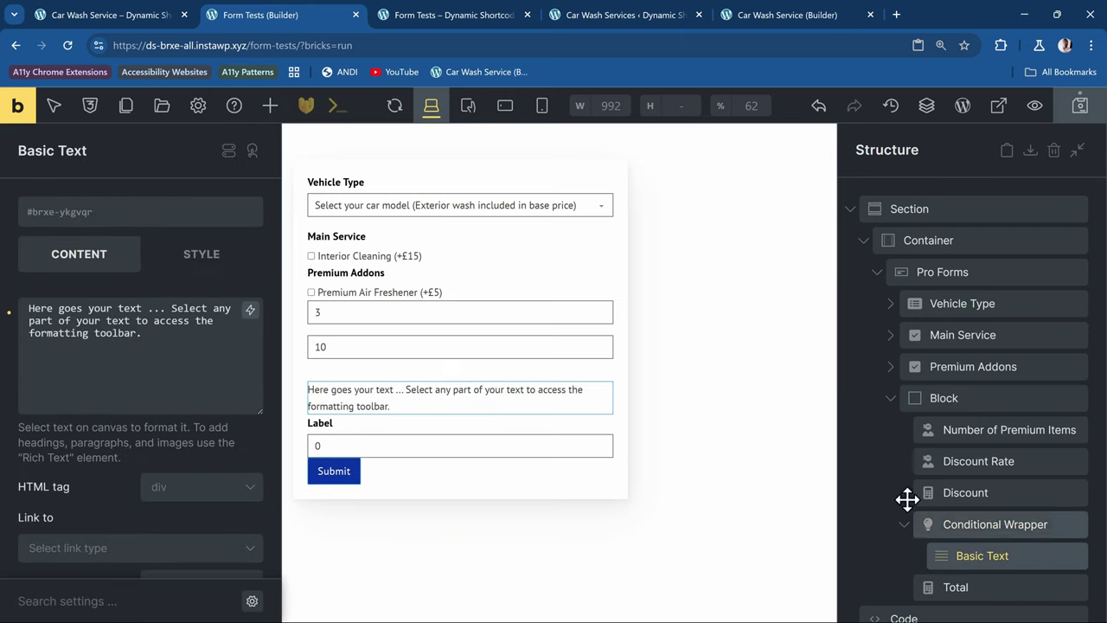
click(180, 339)
key(ctrl+a)
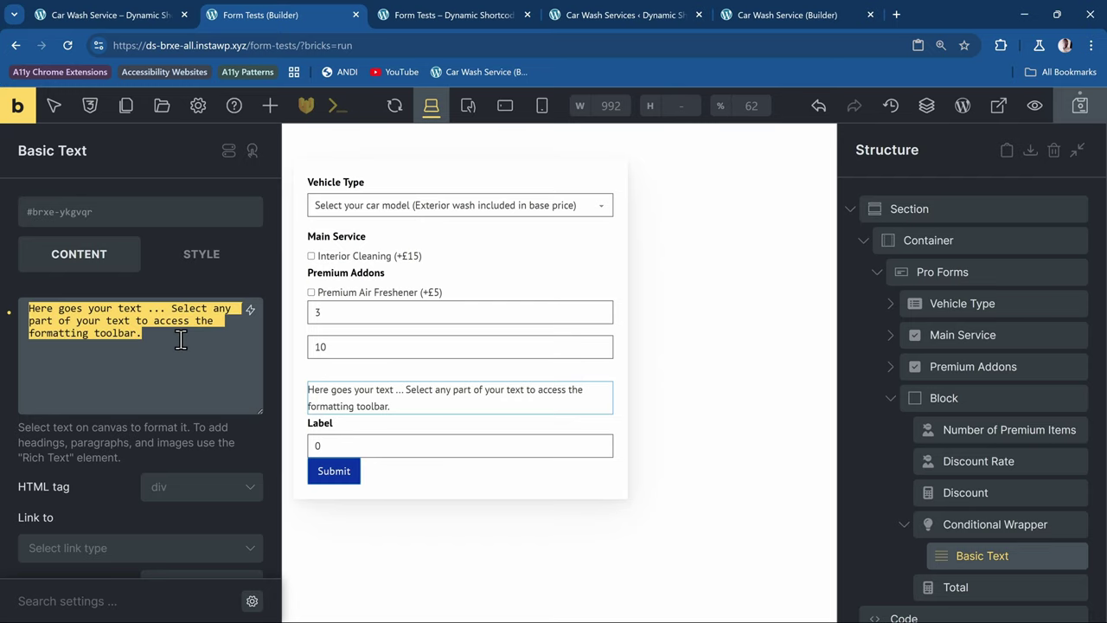
text(Bas)
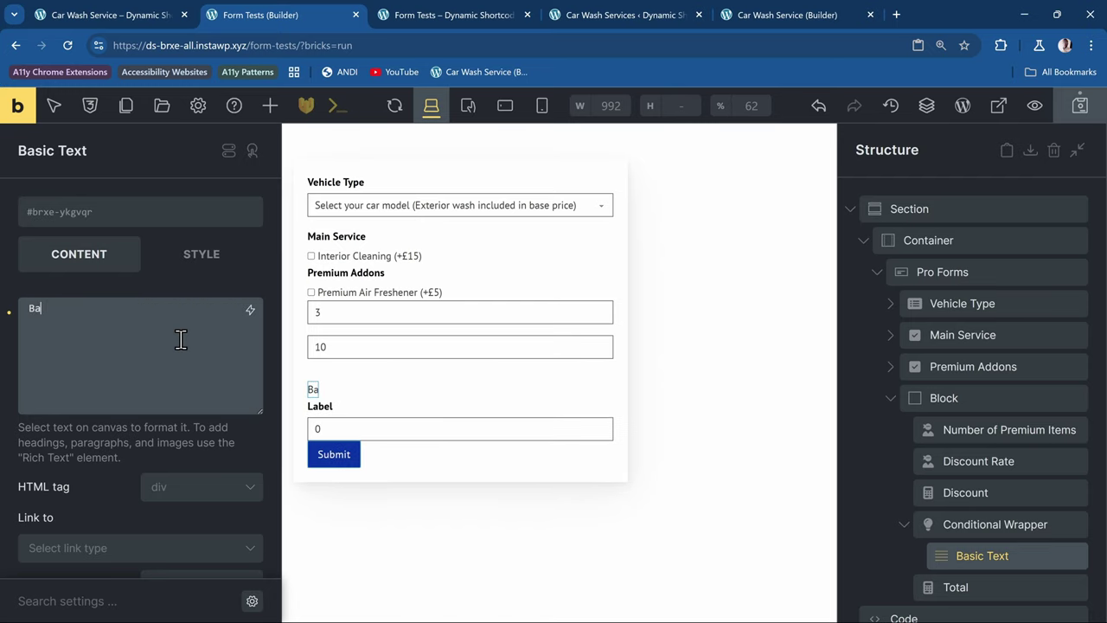
key(BackSpace)
key(BackSpace)
text(Discount appli)
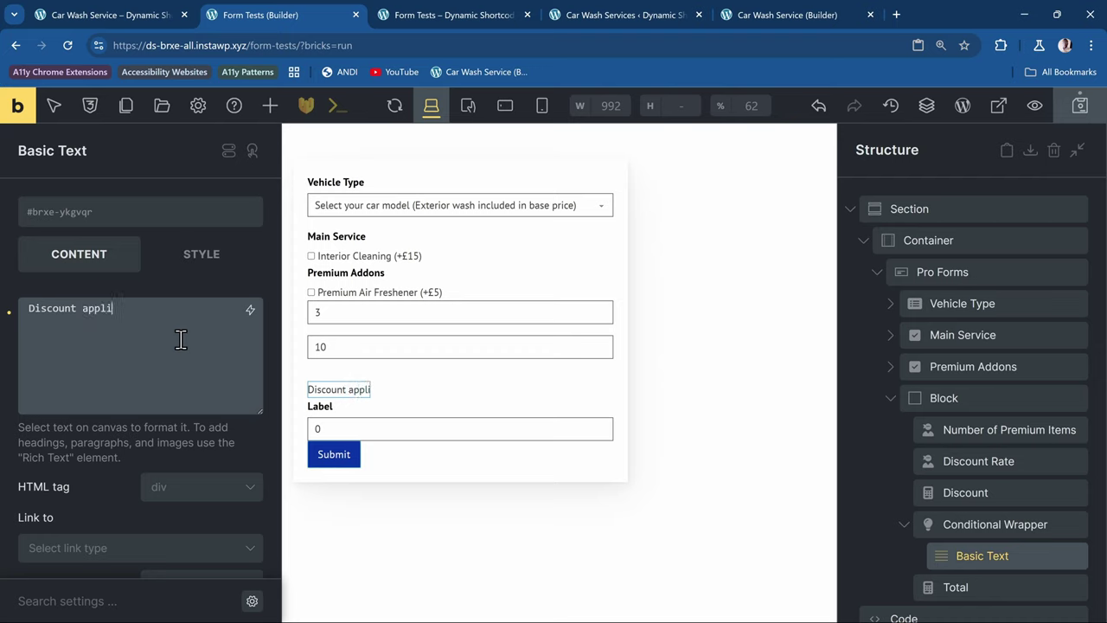
text(ed)
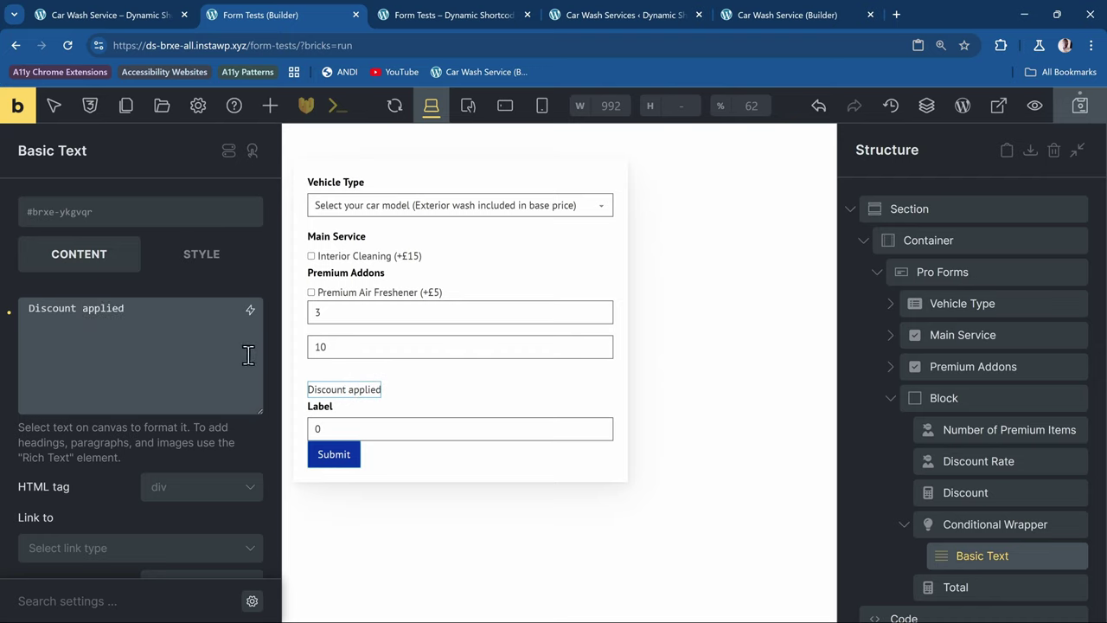
- Enable conditions on the Conditional Wrapper and add a condition item
click(1029, 523)
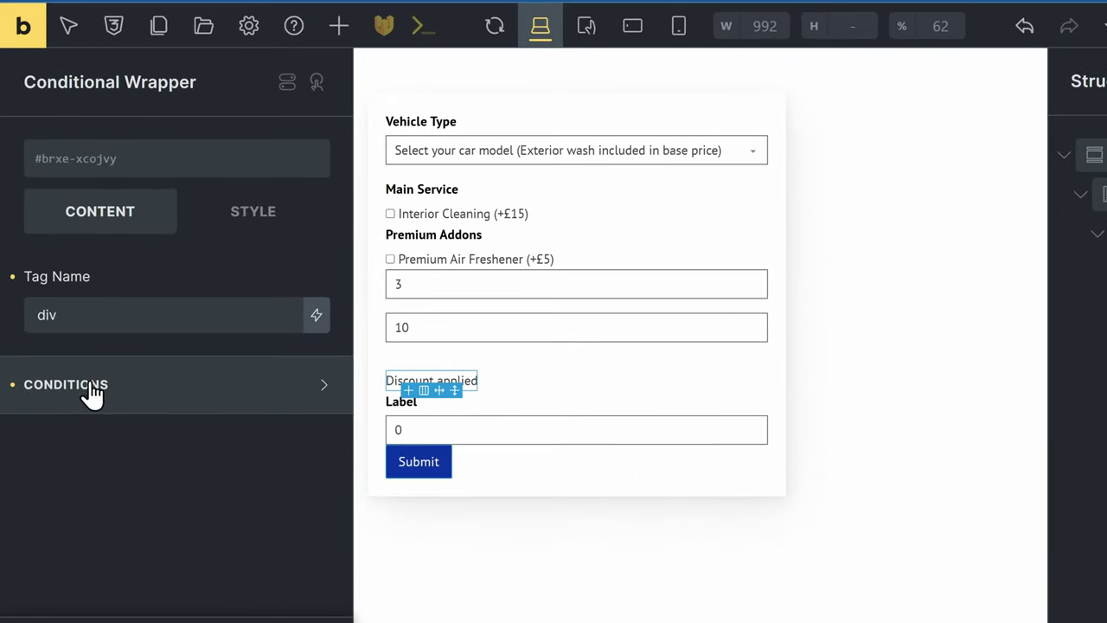
click(87, 394)
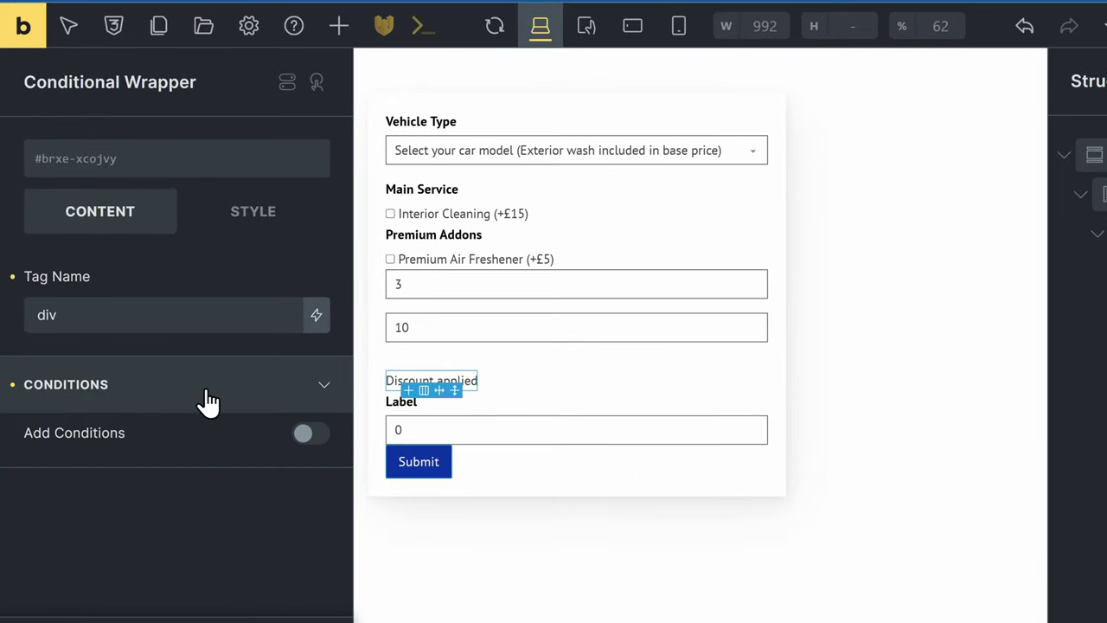
click(309, 435)
scroll(190, 401, down, 1)
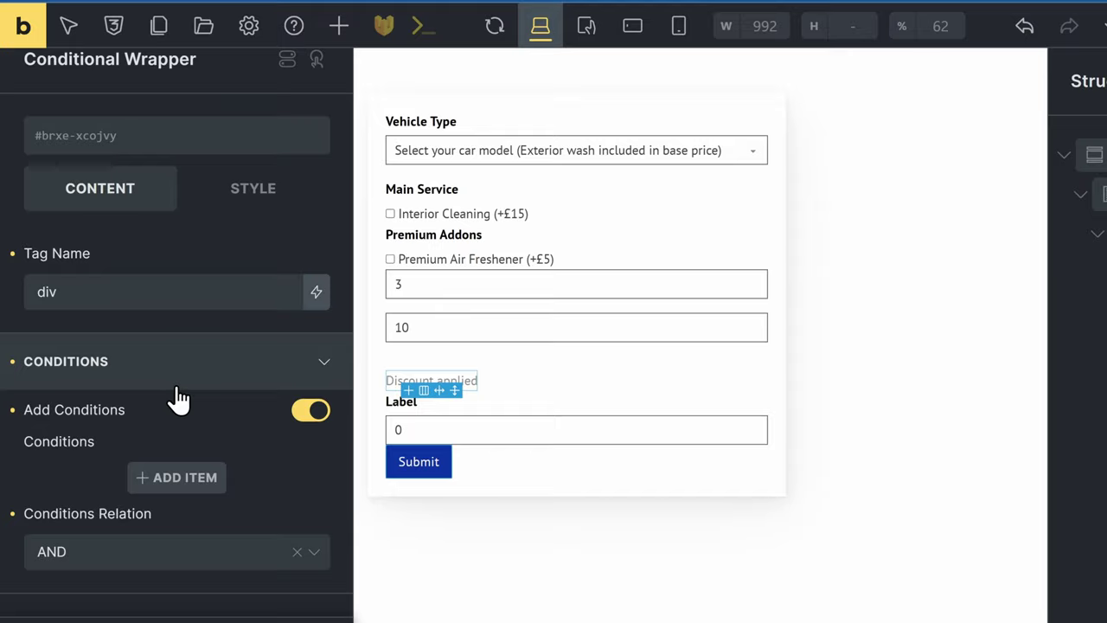
click(192, 482)
scroll(225, 421, down, 2)
scroll(227, 421, up, 1)
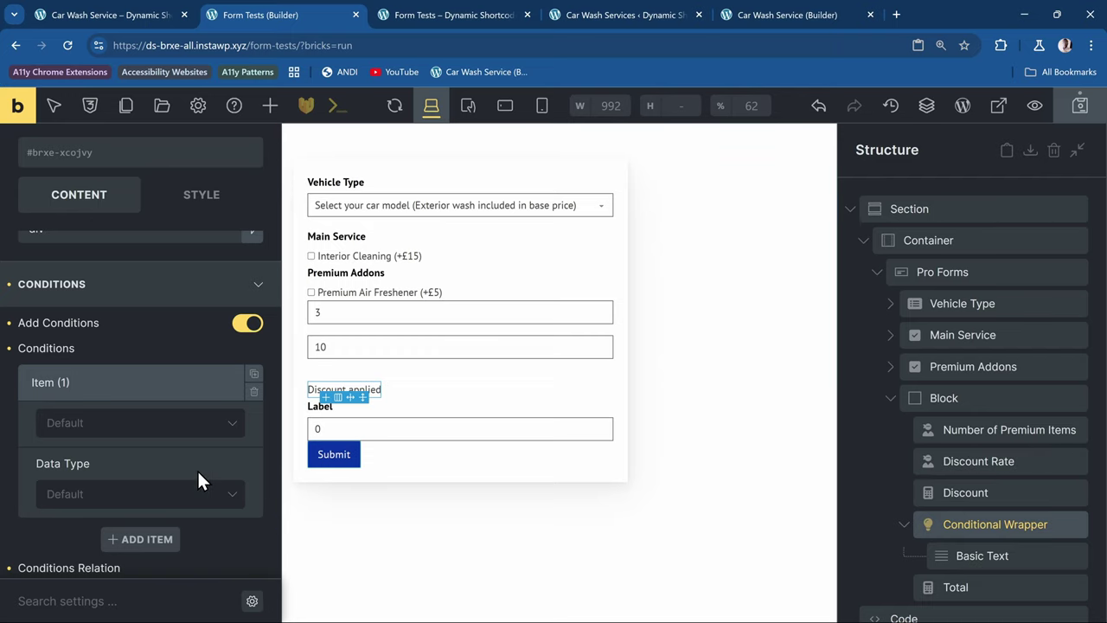
scroll(173, 467, up, 1)
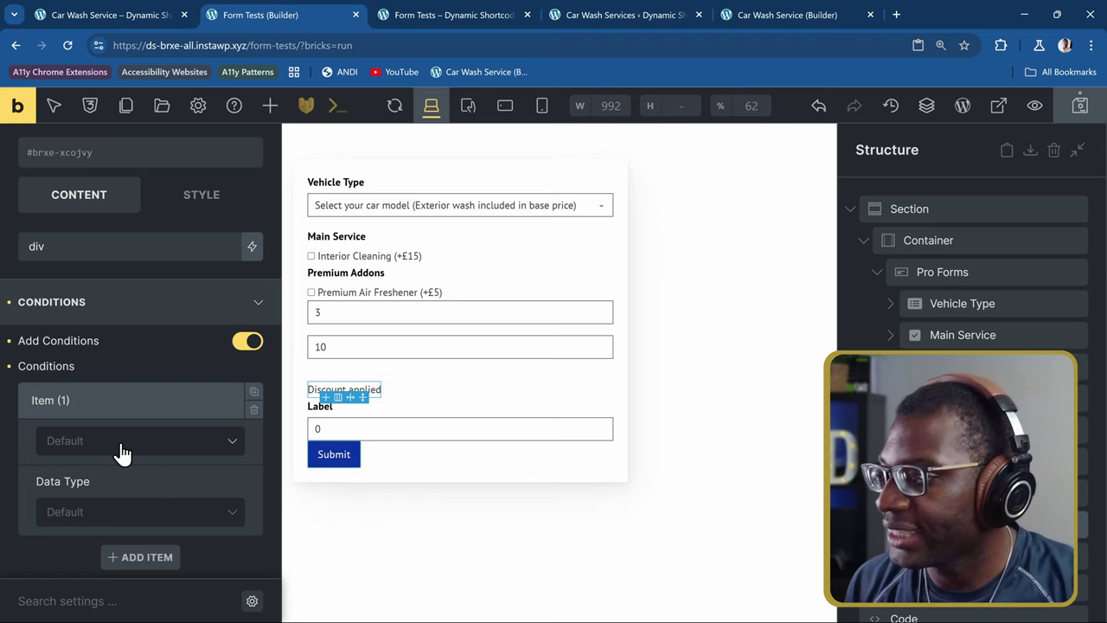
- Base the wrapper's condition on the form field rate with the Is Greater Than or Equal comparison
click(119, 446)
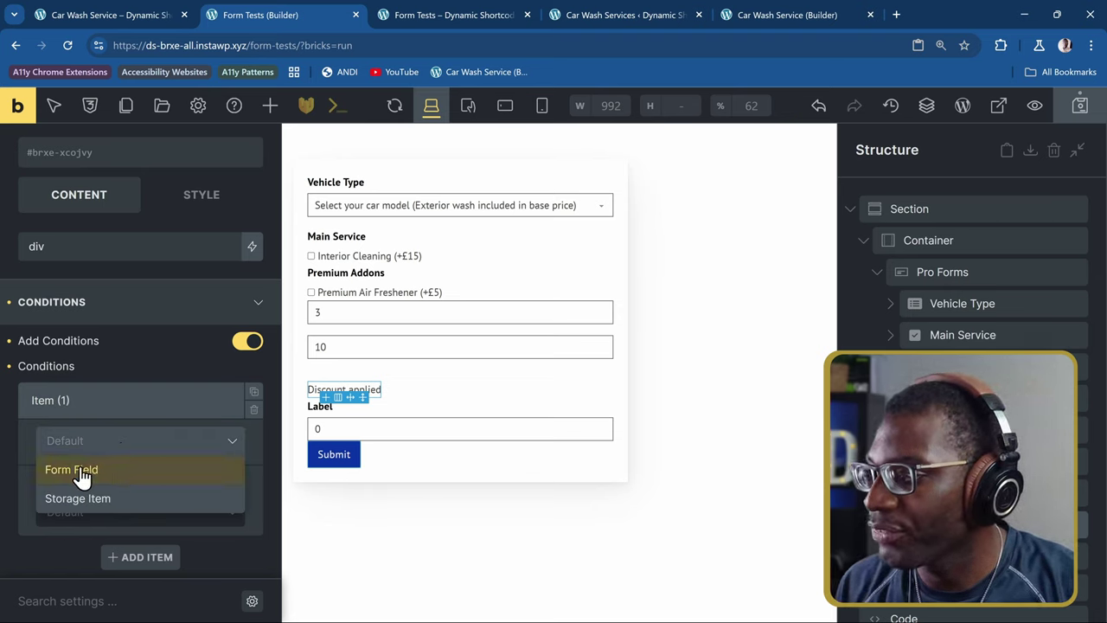
click(86, 474)
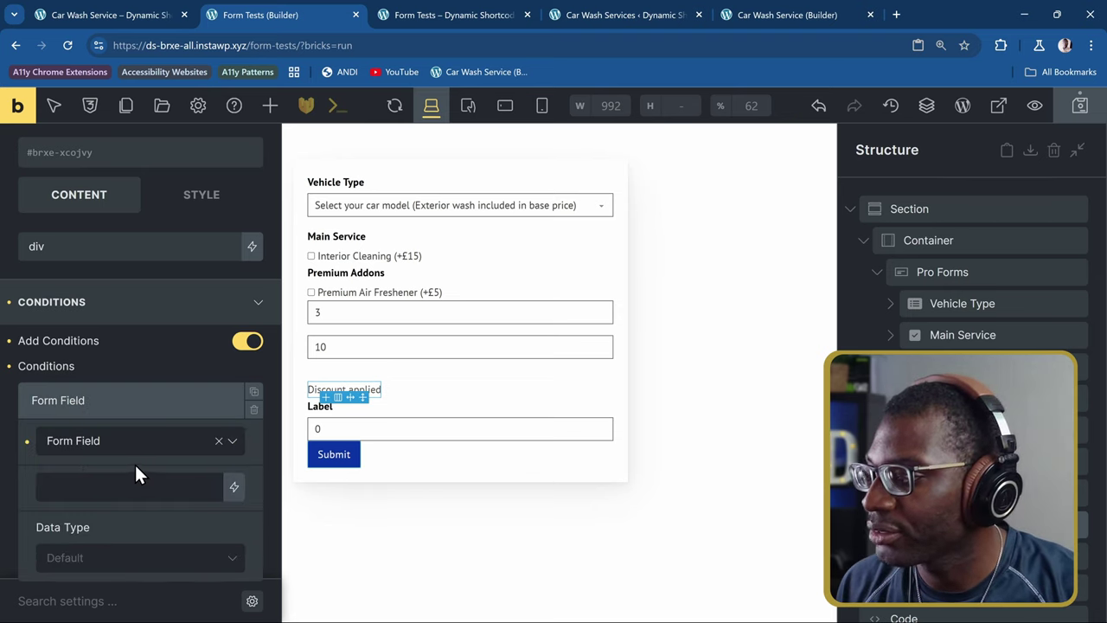
click(86, 490)
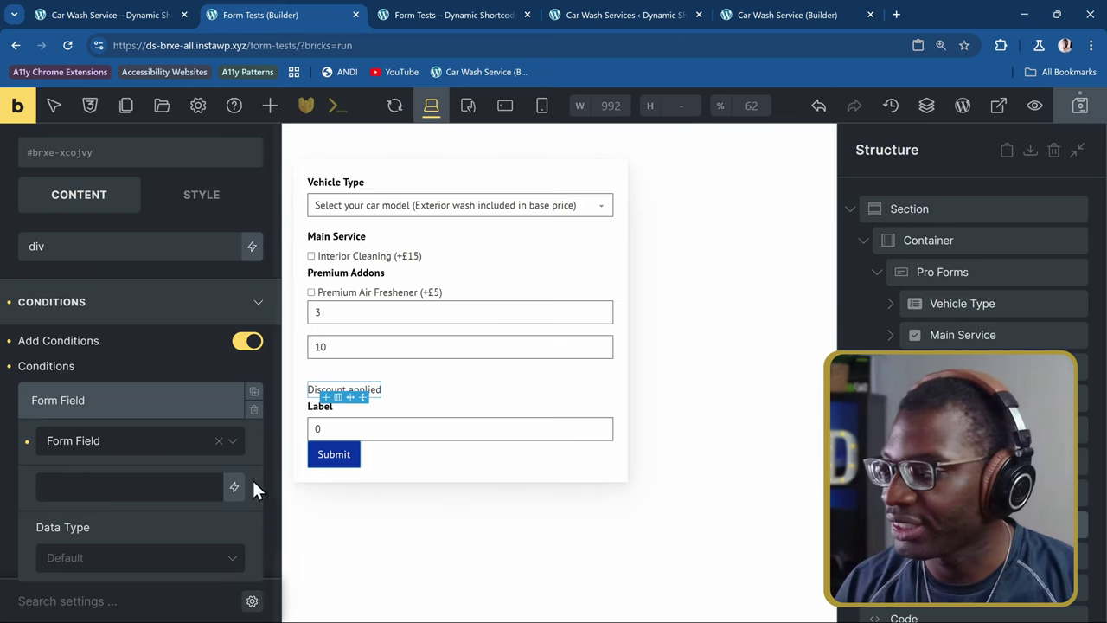
text(rate)
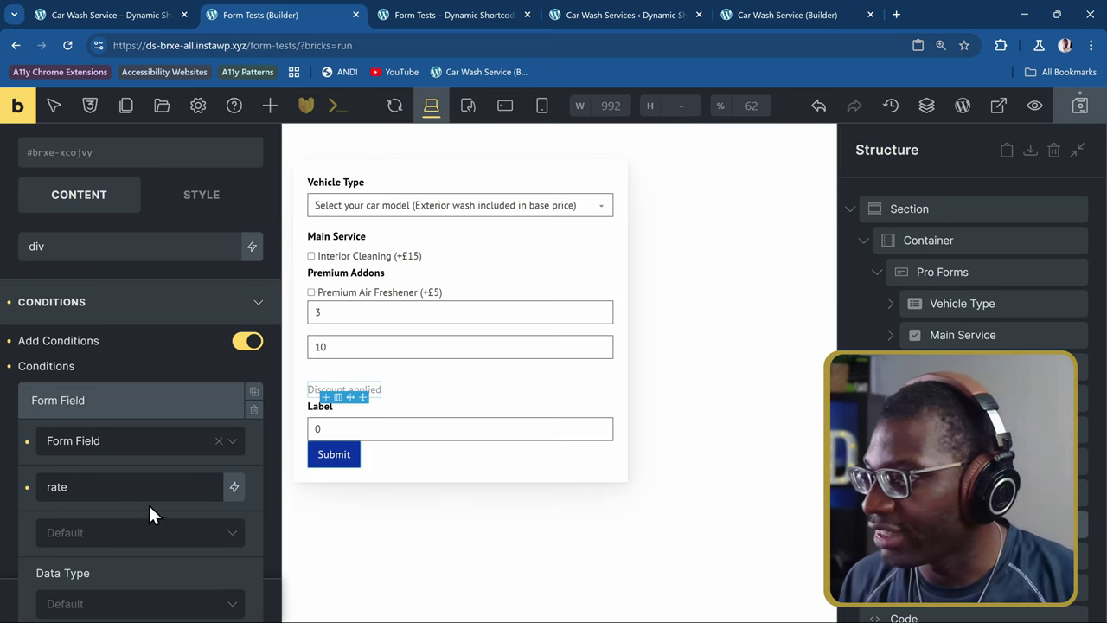
scroll(147, 495, down, 2)
click(122, 398)
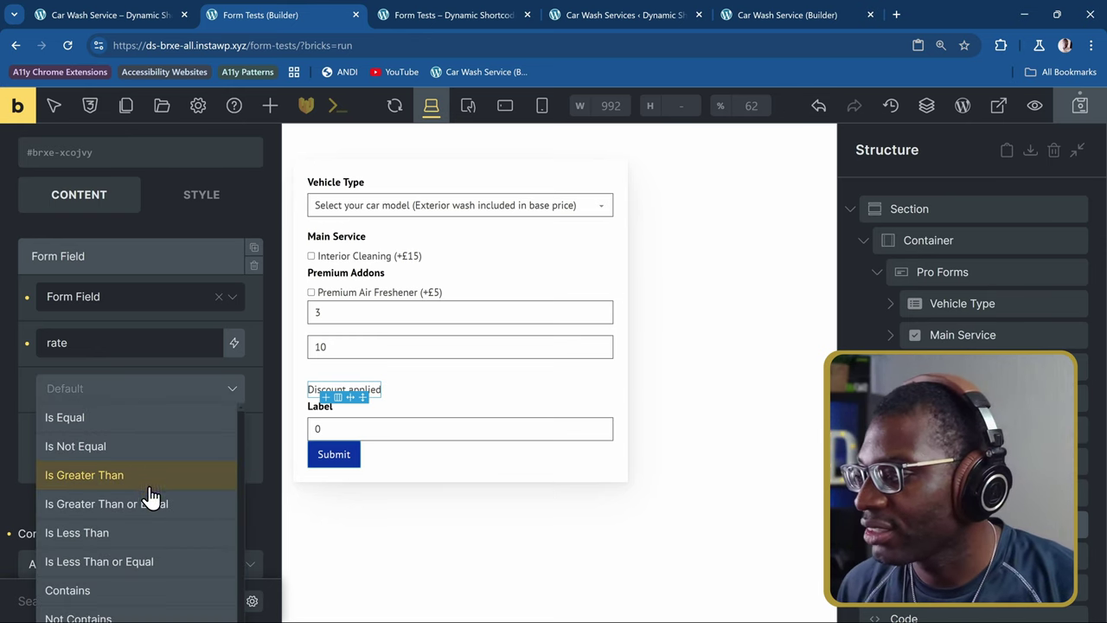
click(119, 508)
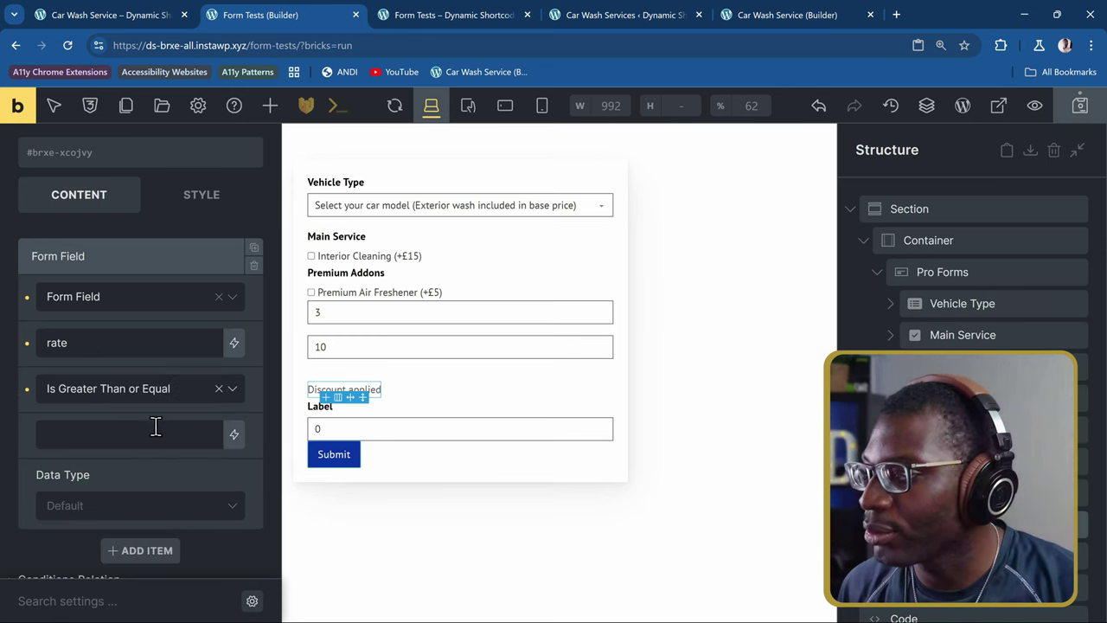
- Set the condition's comparison value to the Car-wash-services discount-rate dynamic tag and its data type to Number
click(235, 434)
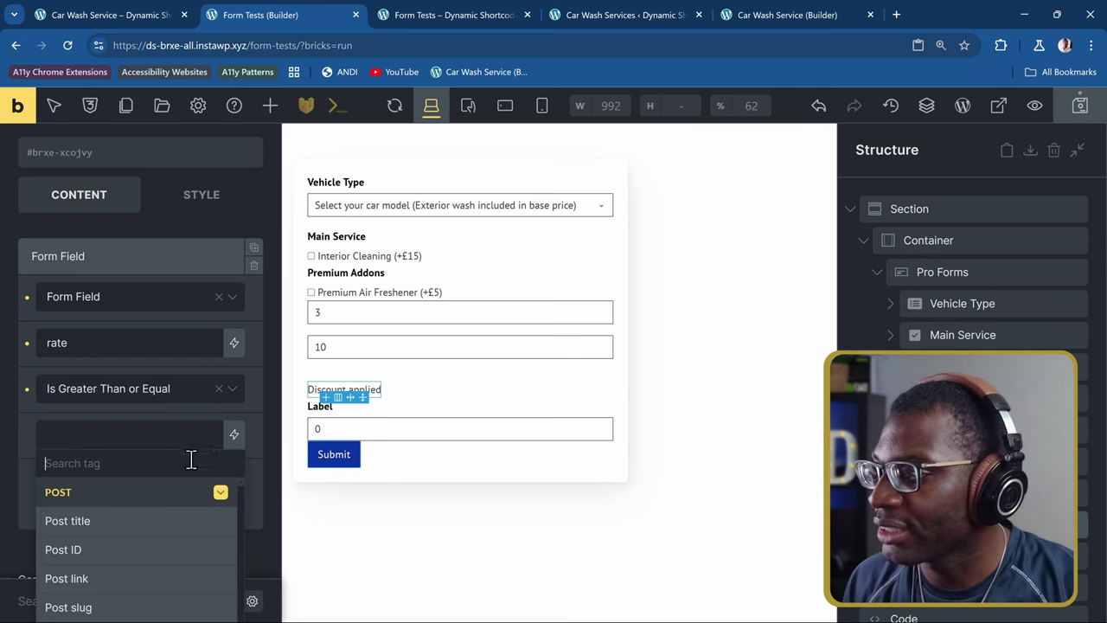
scroll(141, 499, down, 1)
scroll(138, 485, up, 1)
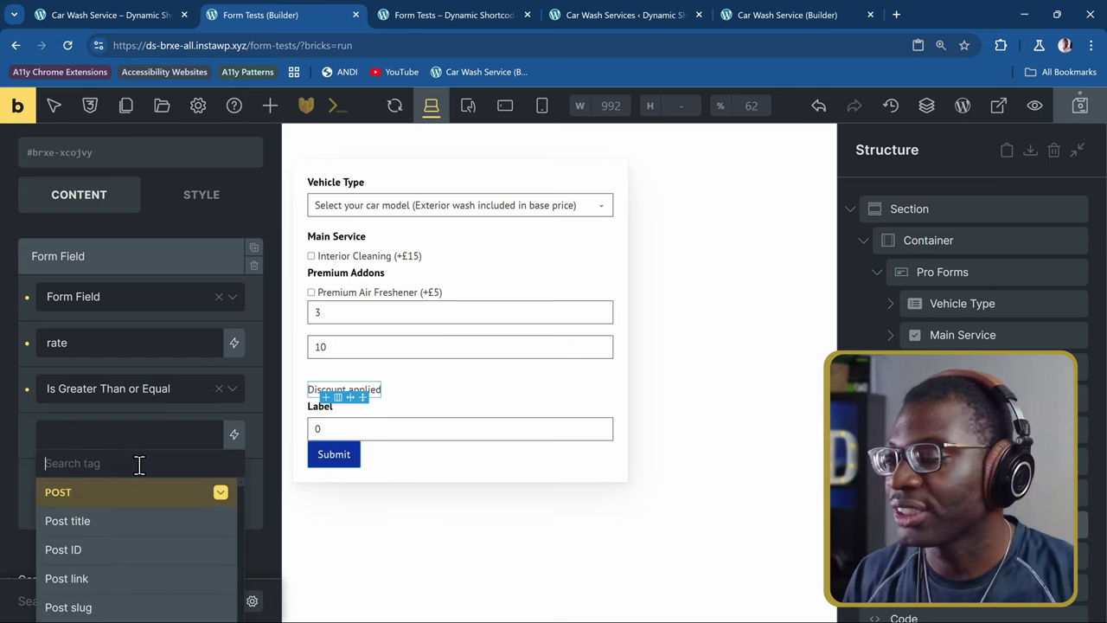
text(disc)
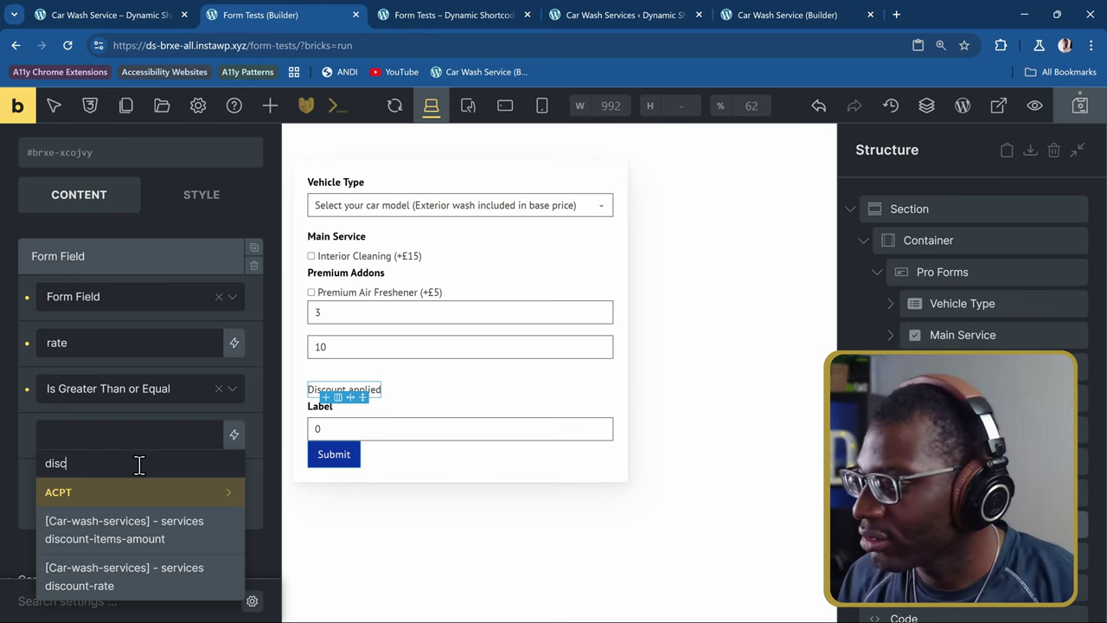
click(120, 570)
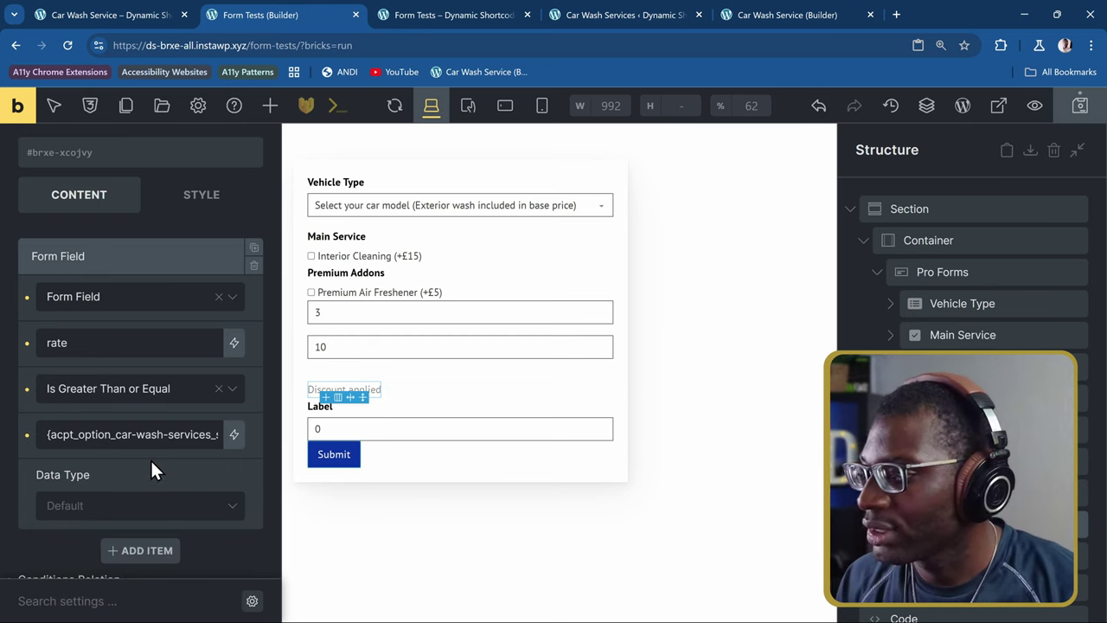
click(125, 511)
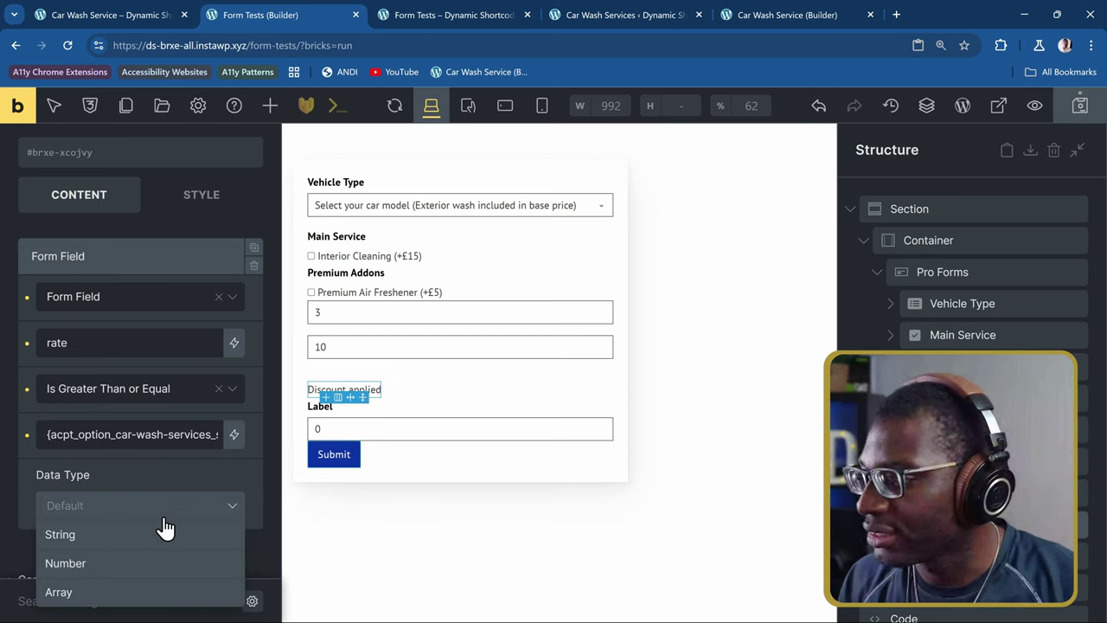
click(102, 565)
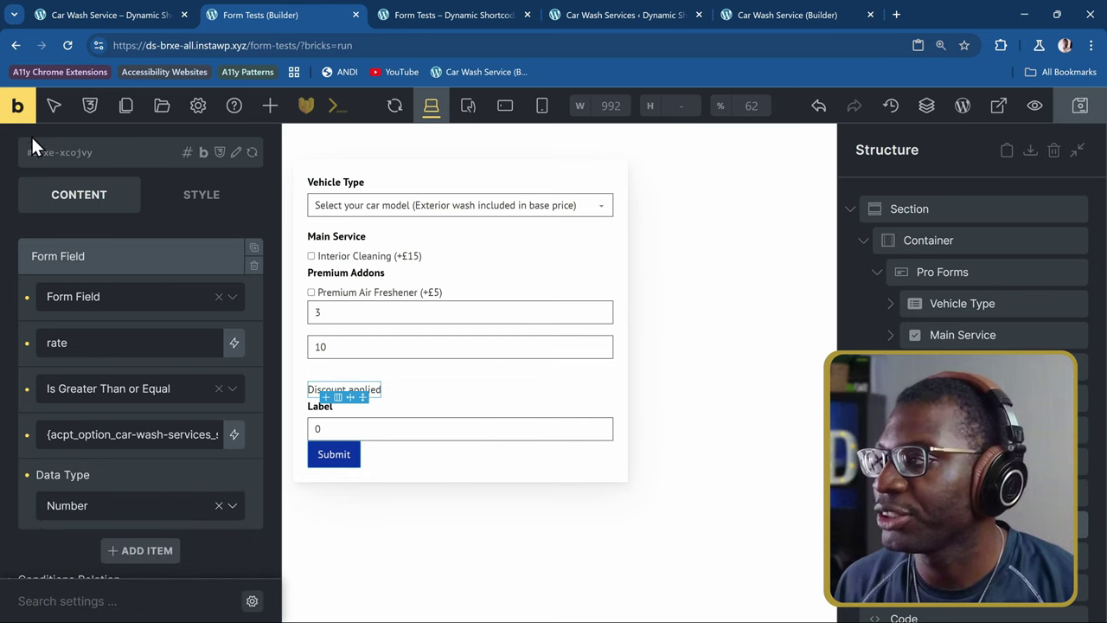
- Open a fresh frontend preview of the form and select the Headlight Restoration, Wheel Polish & Tire Shine and Rain Protection Treatment addons
click(18, 105)
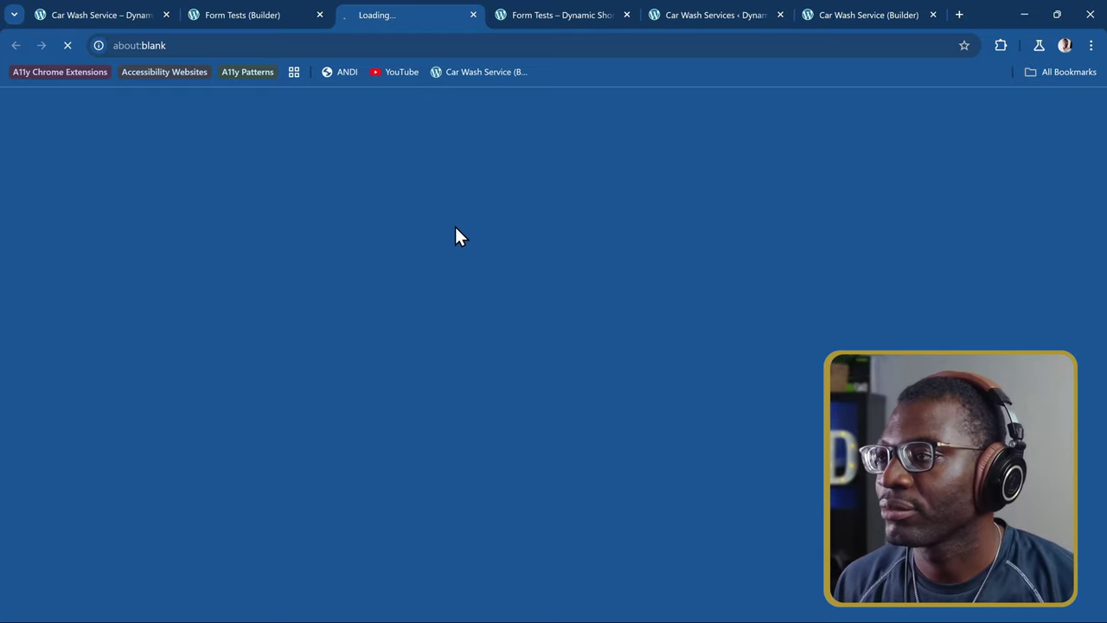
click(626, 14)
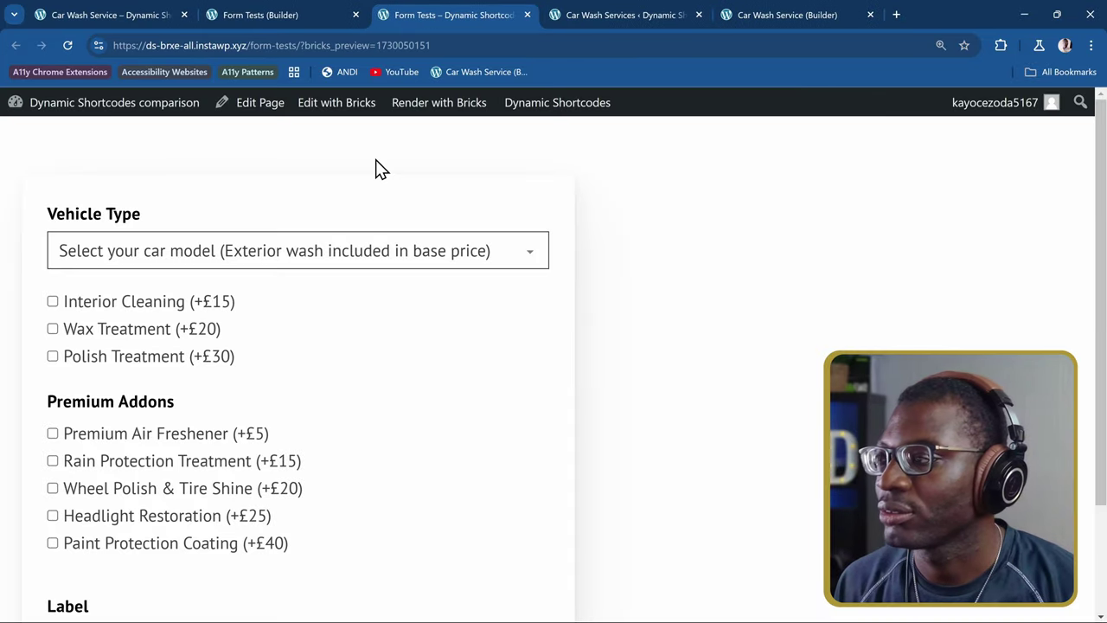
scroll(384, 203, down, 2)
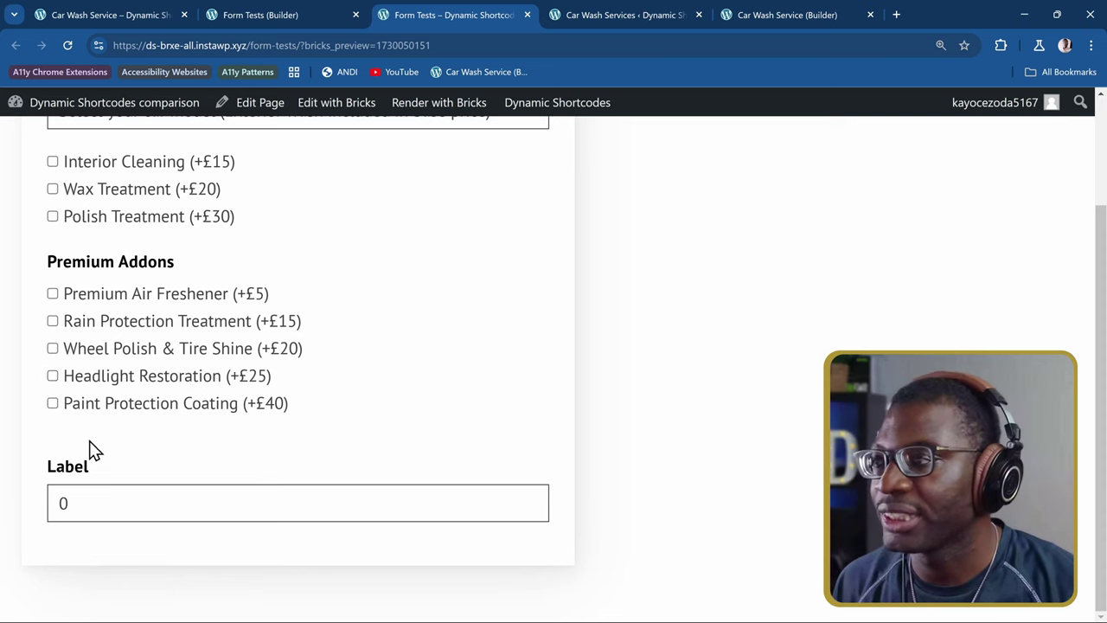
click(69, 381)
click(77, 353)
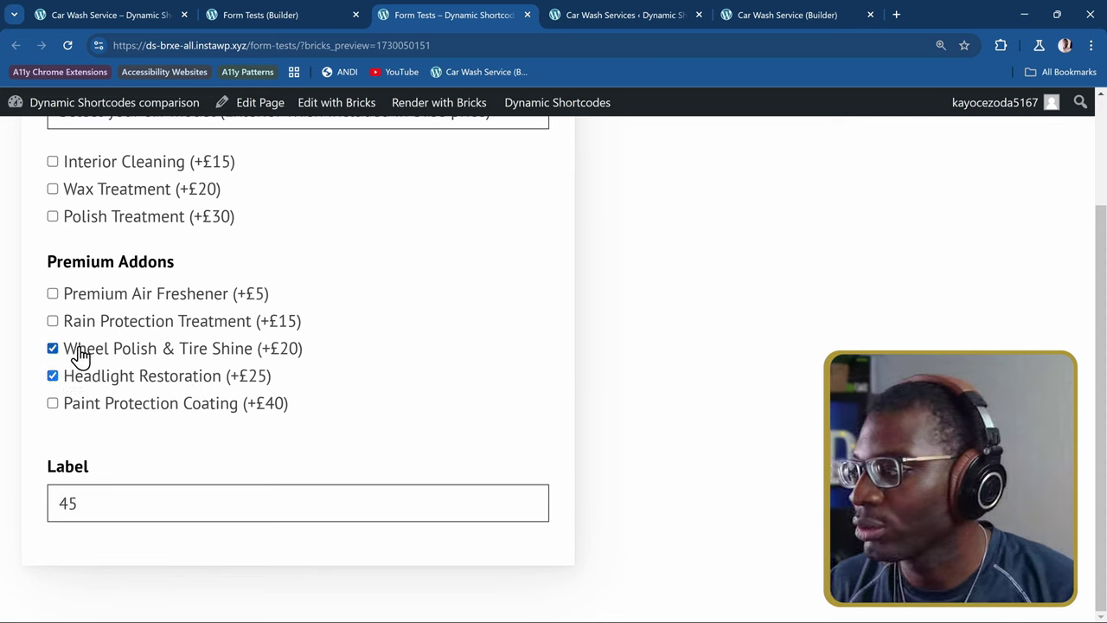
click(99, 330)
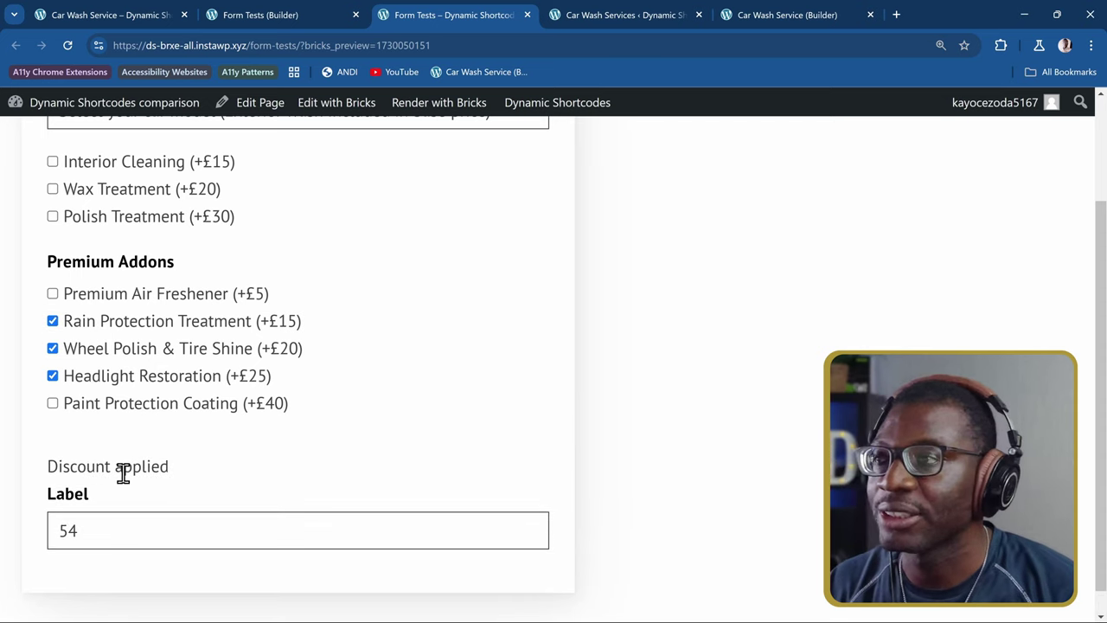
- Test the notice by selecting Premium Air Freshener and Paint Protection Coating, then deselecting Paint Protection Coating, Headlight Restoration and Wheel Polish & Tire Shine
click(81, 298)
click(93, 403)
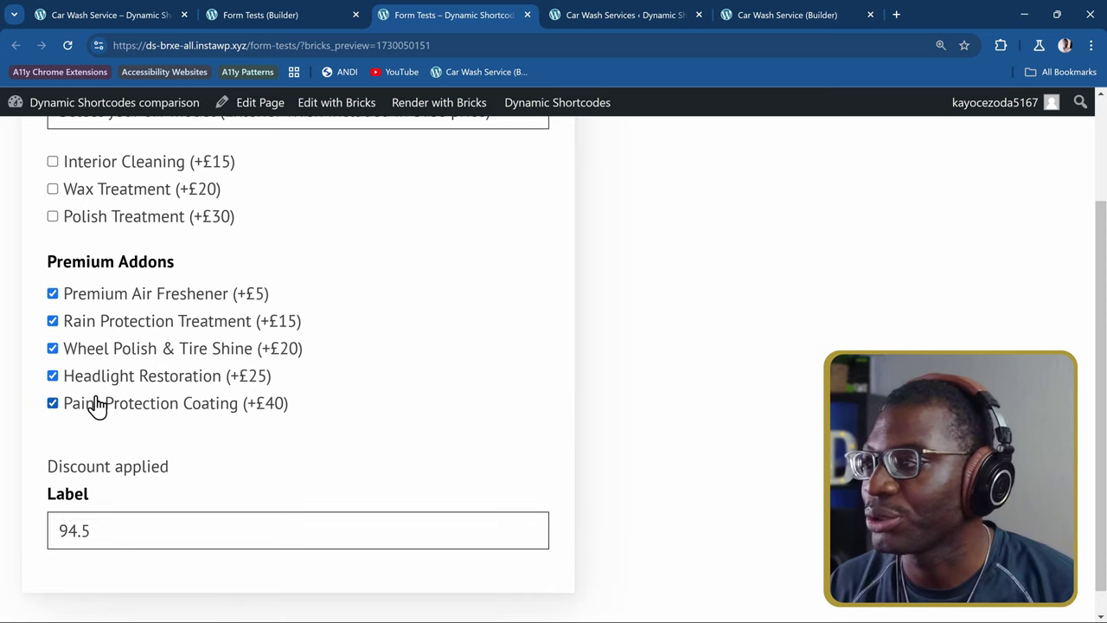
click(97, 403)
click(104, 379)
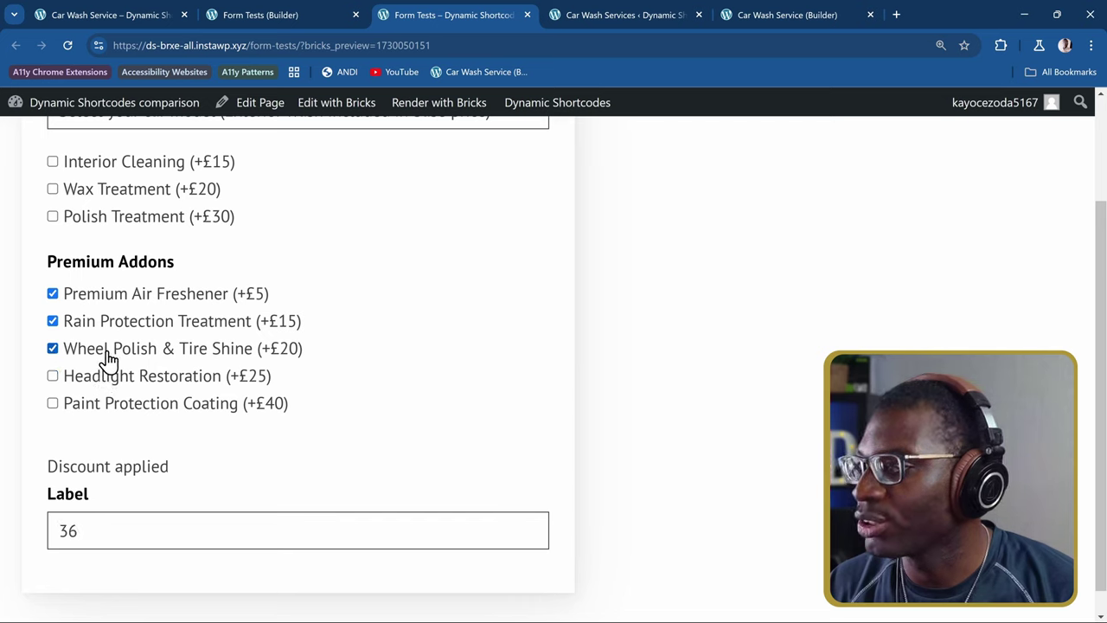
click(108, 359)
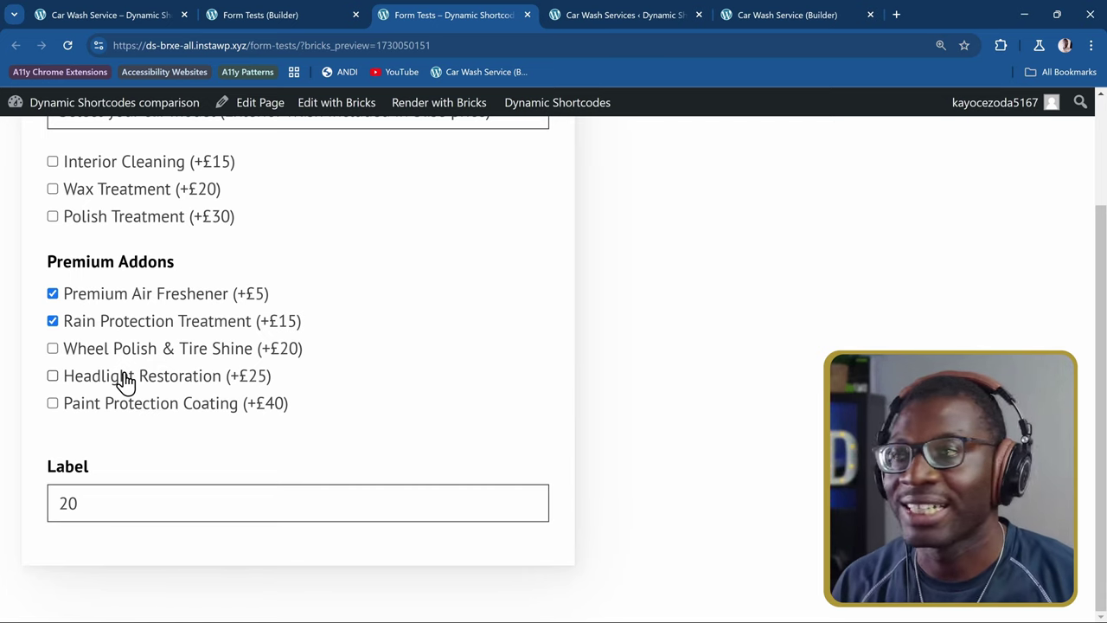
- Select Rain Protection Treatment on the finished Car Wash Service page and copy the notice text "Discount applied for three or more premium addons:"
click(122, 17)
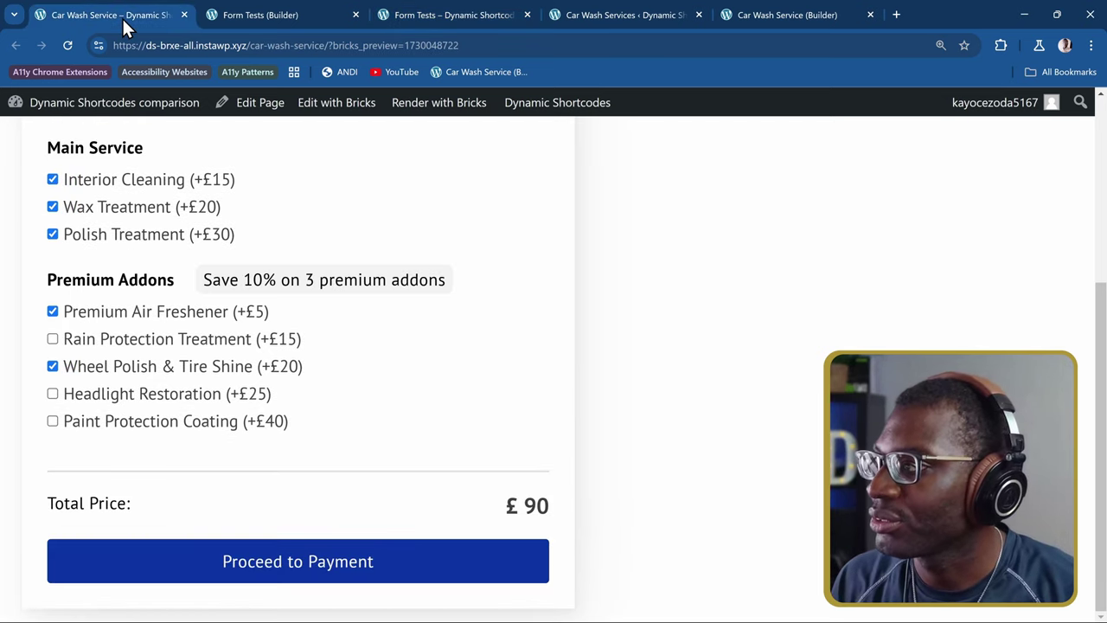
click(107, 341)
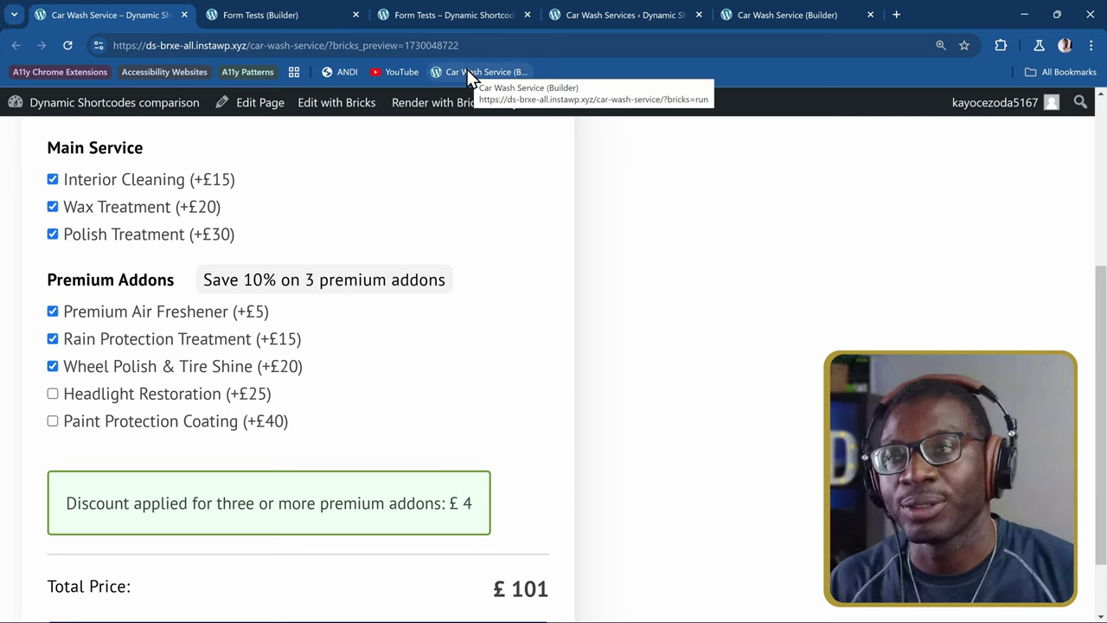
click(315, 15)
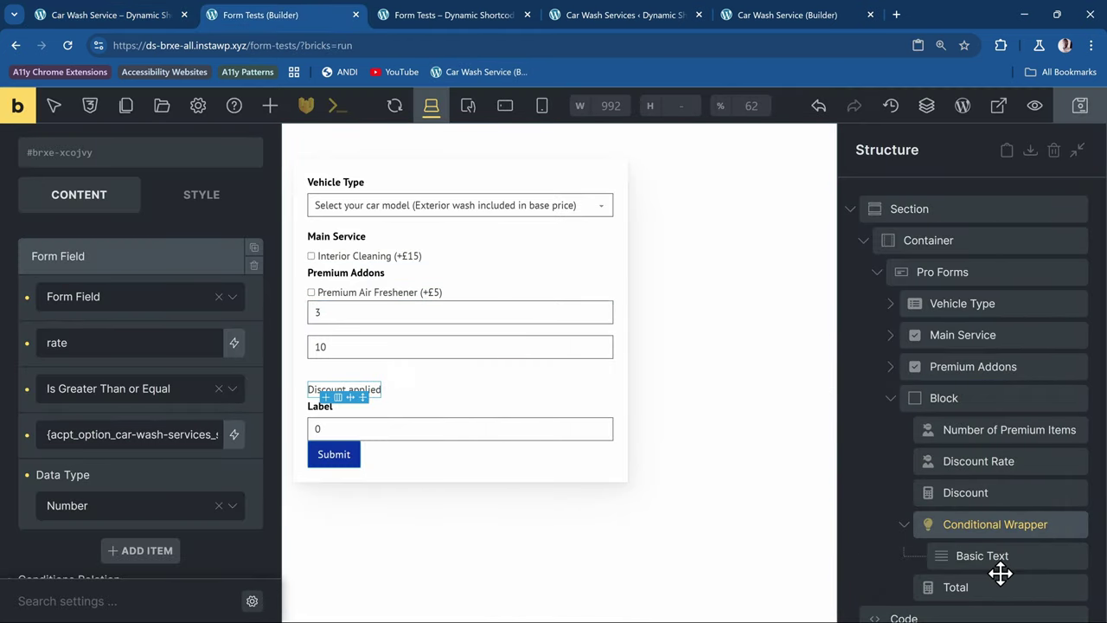
click(1024, 558)
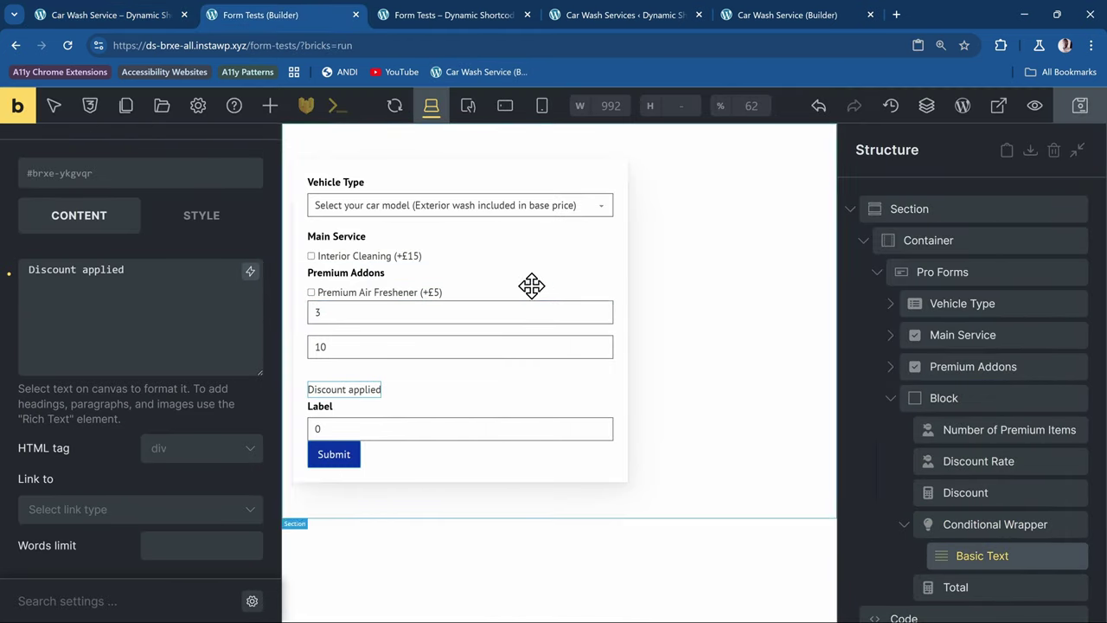
click(124, 17)
drag(67, 504, 459, 537)
key(ctrl+c)
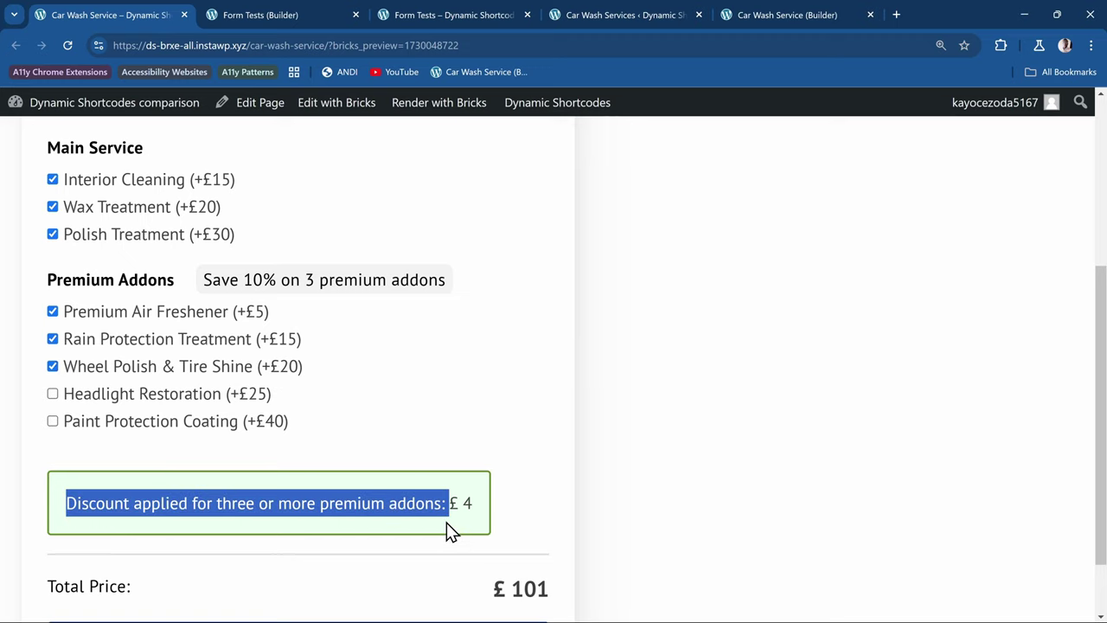
- Replace the Basic Text content in the Form Tests builder with "Discount applied for three or more premium addons: £"
click(422, 4)
click(242, 13)
click(146, 327)
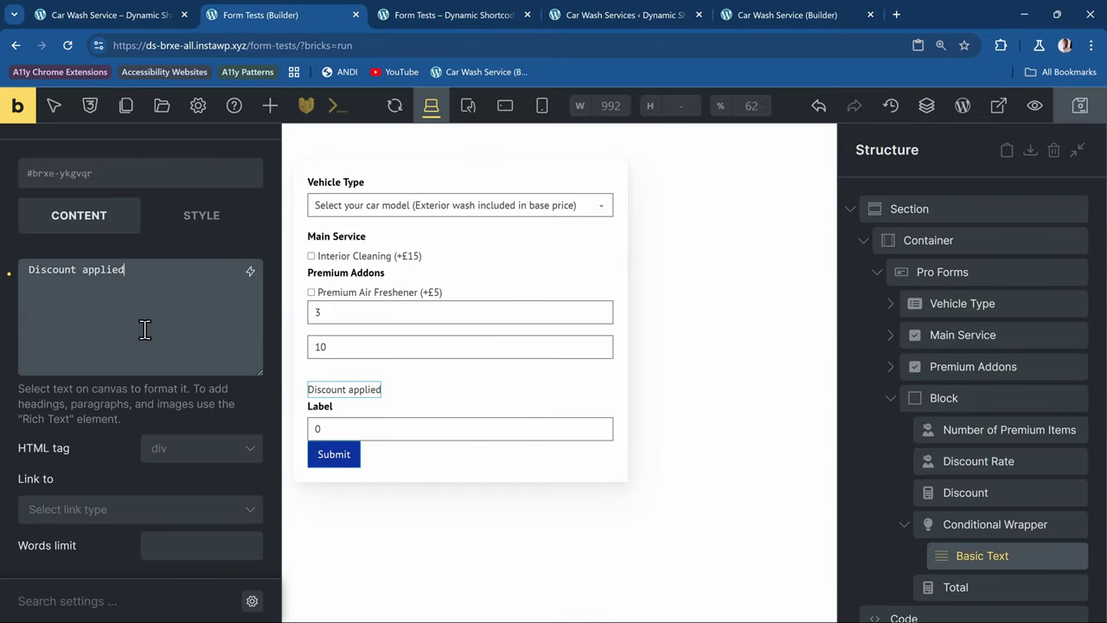
key(ctrl+a)
key(ctrl+v)
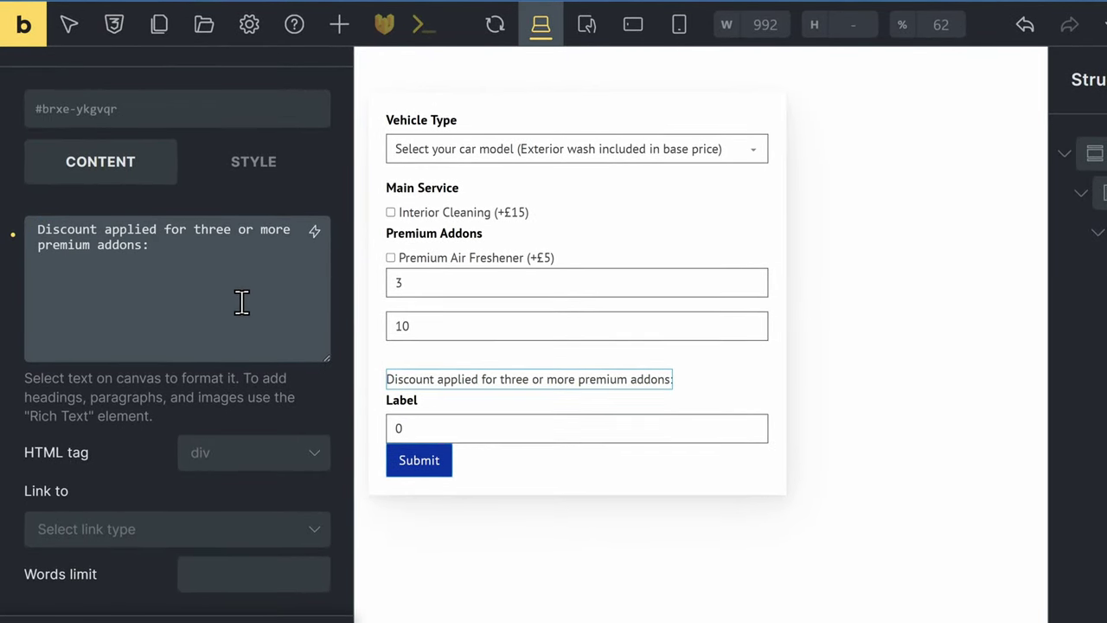
text(£)
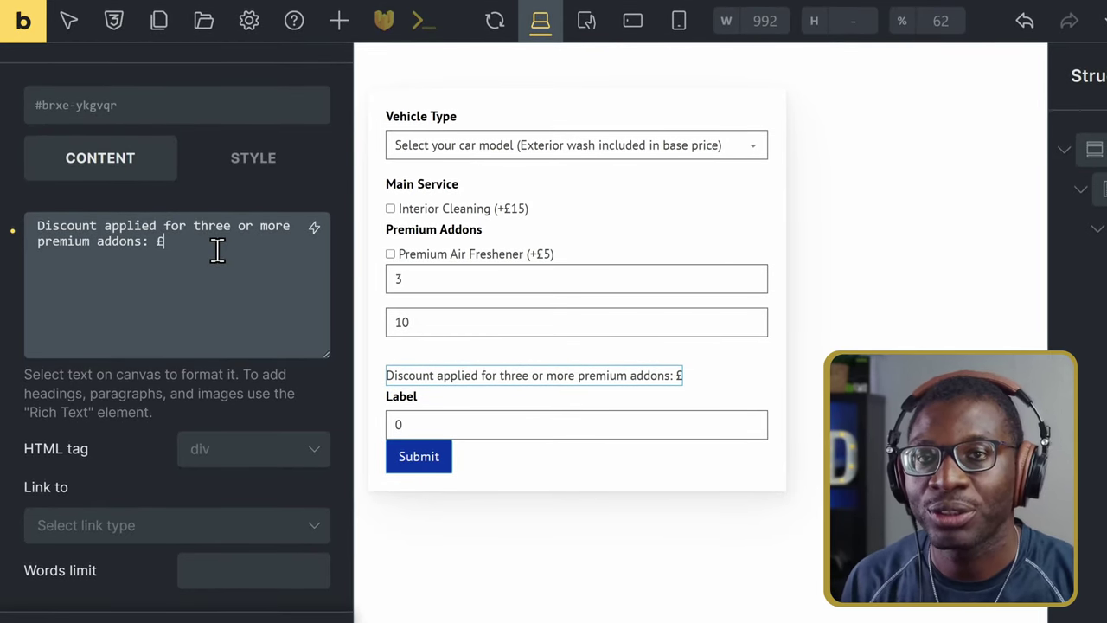
- Insert the Bricksforge Form Live Value dynamic tag after the pound sign in the notice text
click(314, 227)
scroll(153, 393, down, 10)
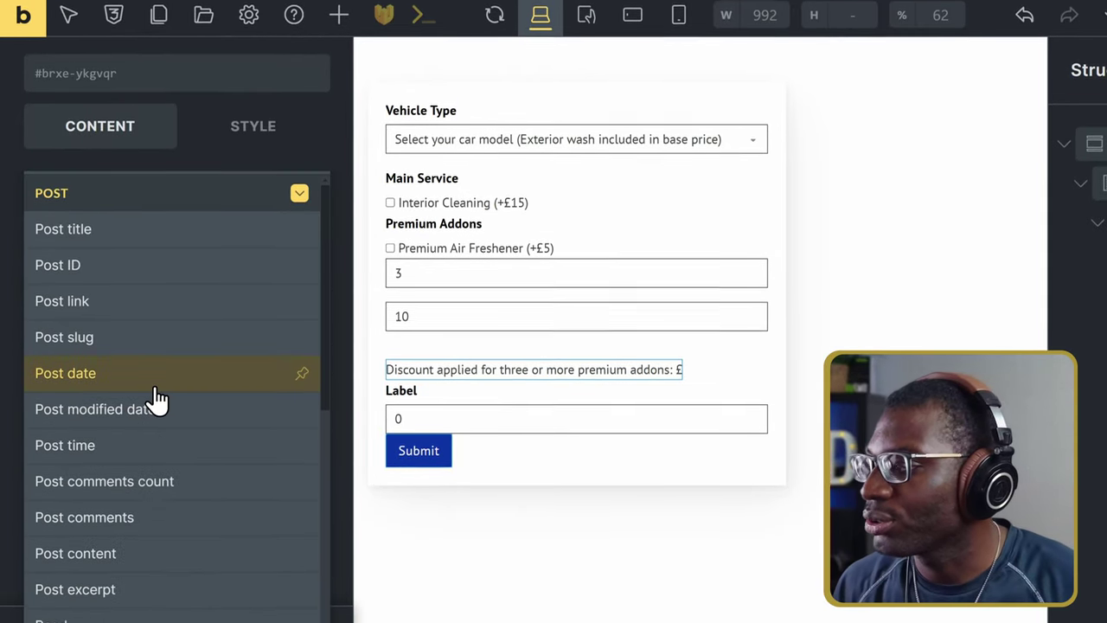
scroll(215, 421, down, 5)
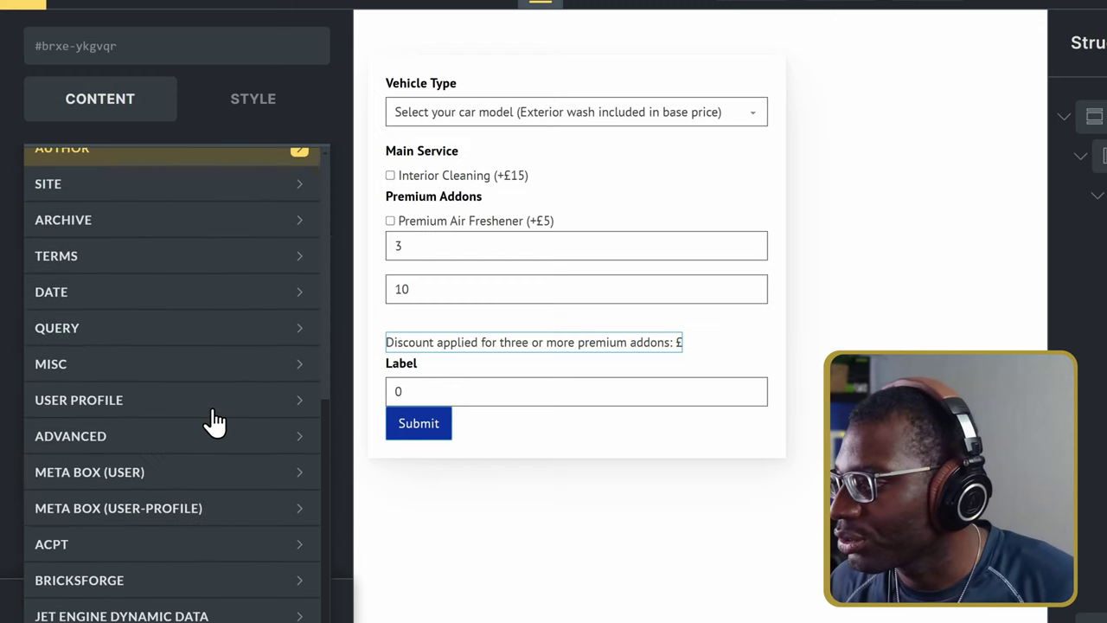
click(78, 588)
scroll(185, 545, down, 5)
scroll(187, 544, down, 2)
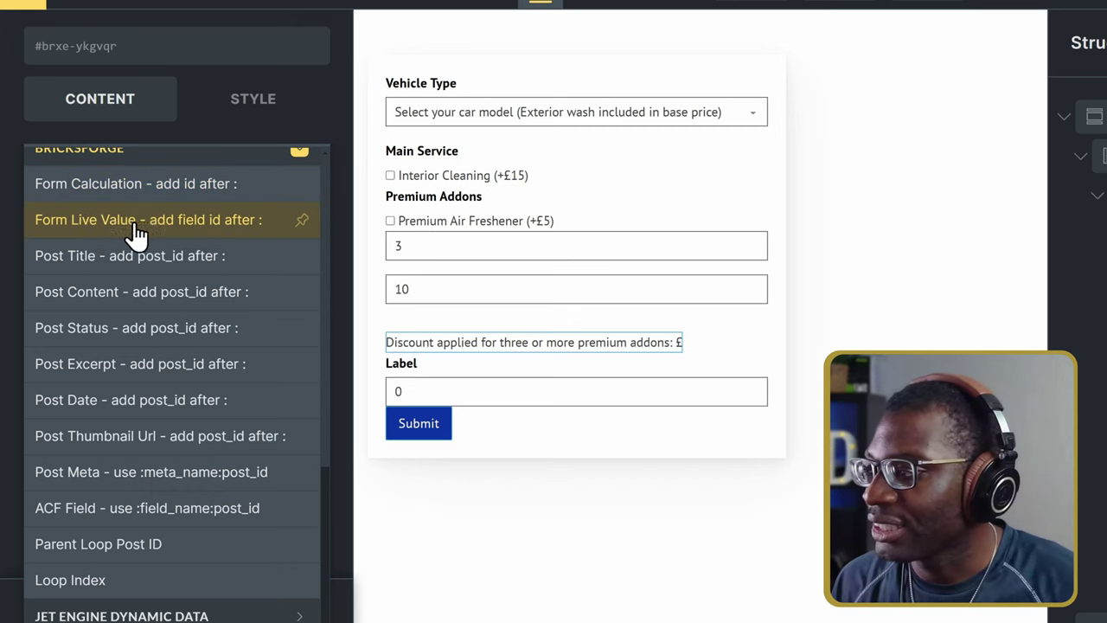
scroll(134, 251, up, 1)
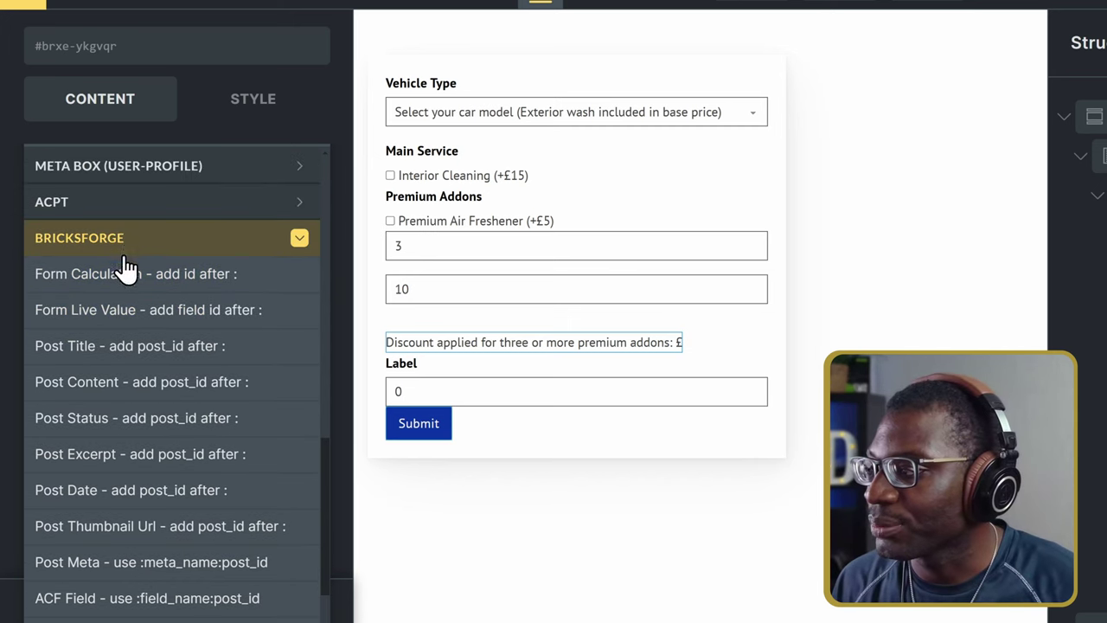
click(113, 317)
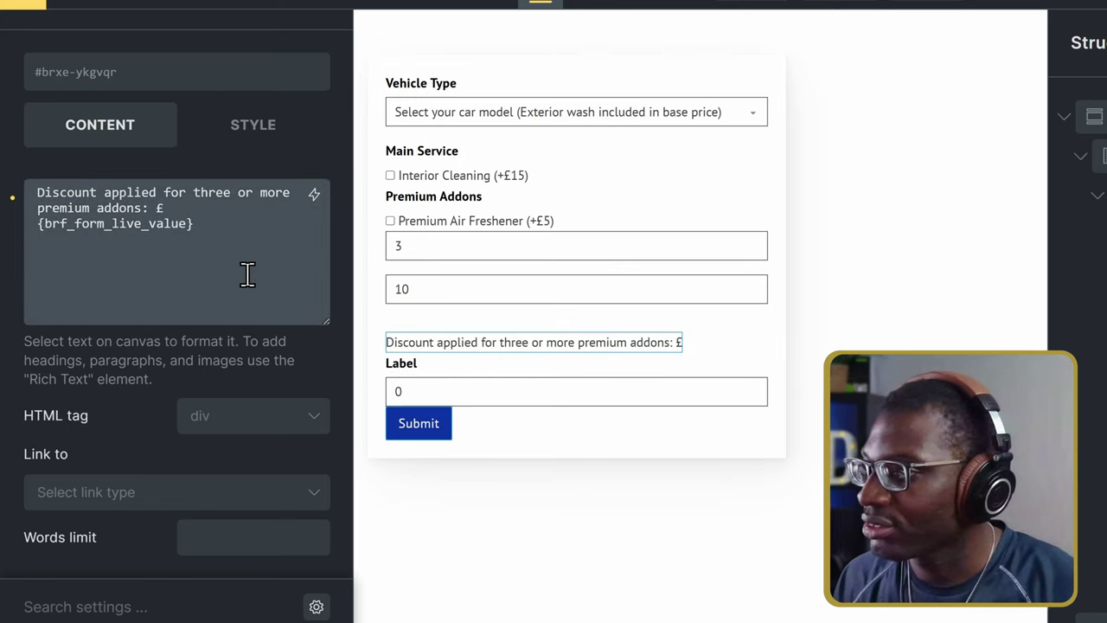
- Complete the live value tag with the Discount field's custom ID so it reads {brf_form_live_value:discount}
text(:)
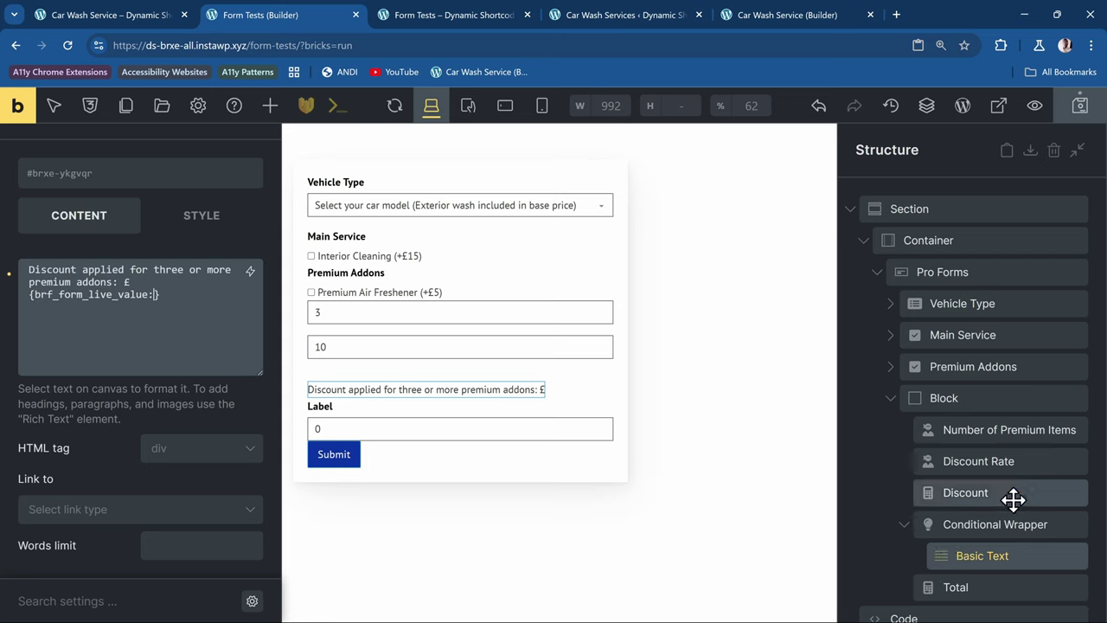
click(966, 493)
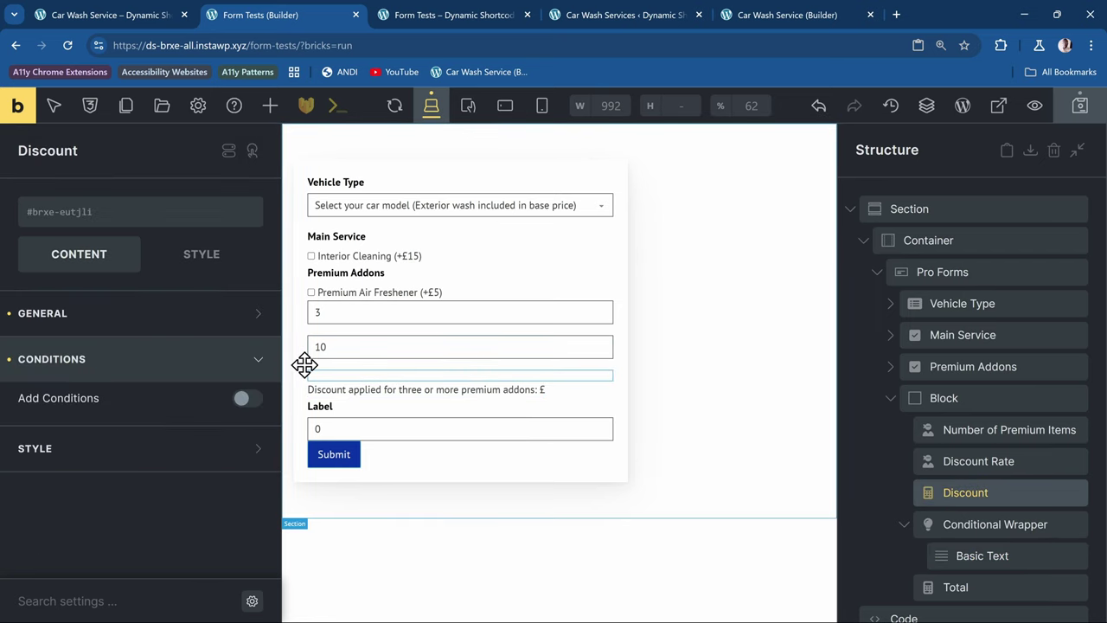
click(141, 320)
double_click(198, 362)
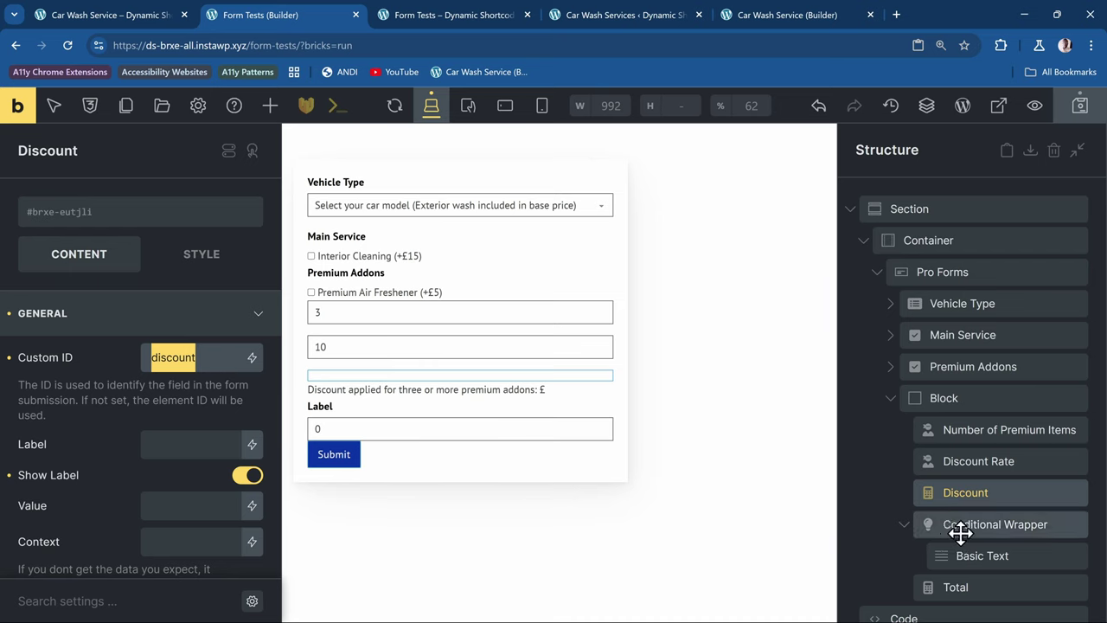
click(1027, 553)
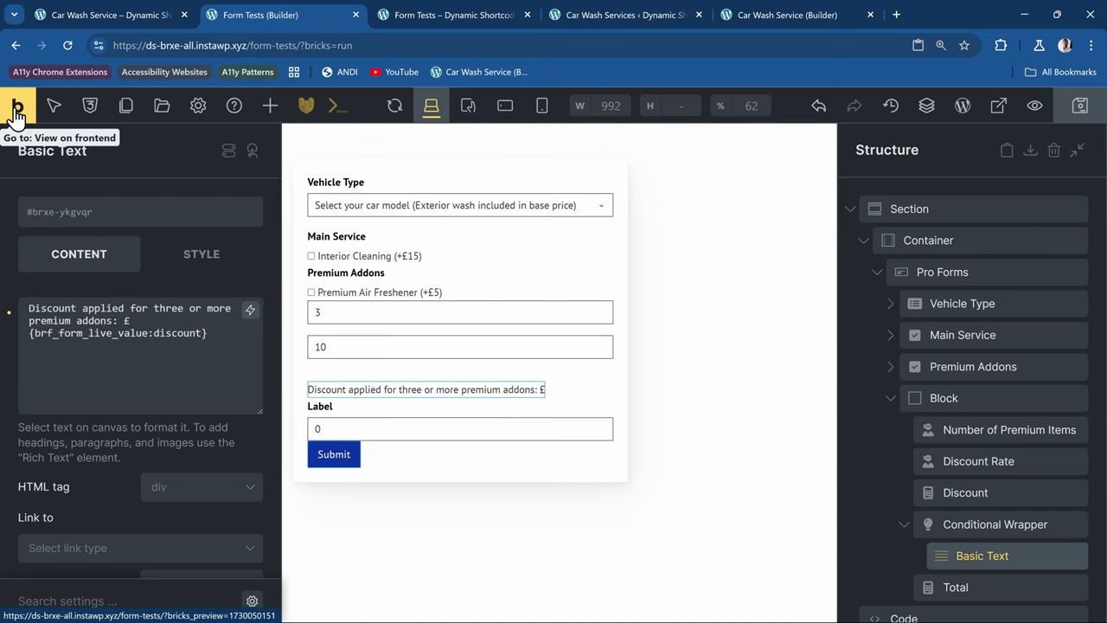
- Preview the updated form on the frontend and check the discount notice with Paint Protection Coating, Headlight Restoration and Wheel Polish & Tire Shine selected
click(54, 105)
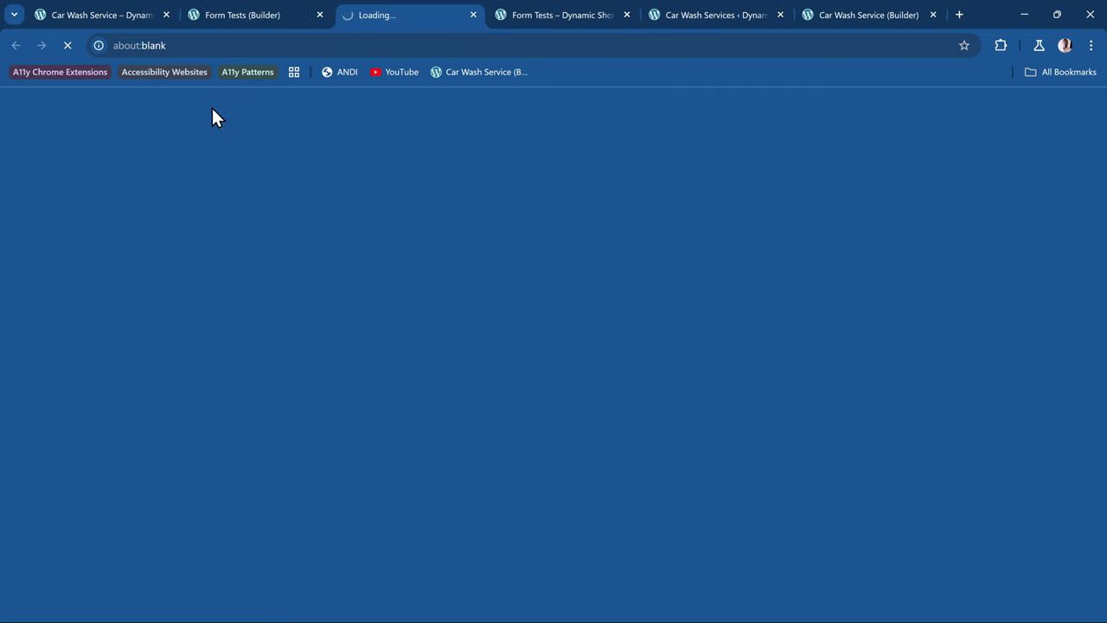
click(626, 15)
scroll(511, 173, down, 2)
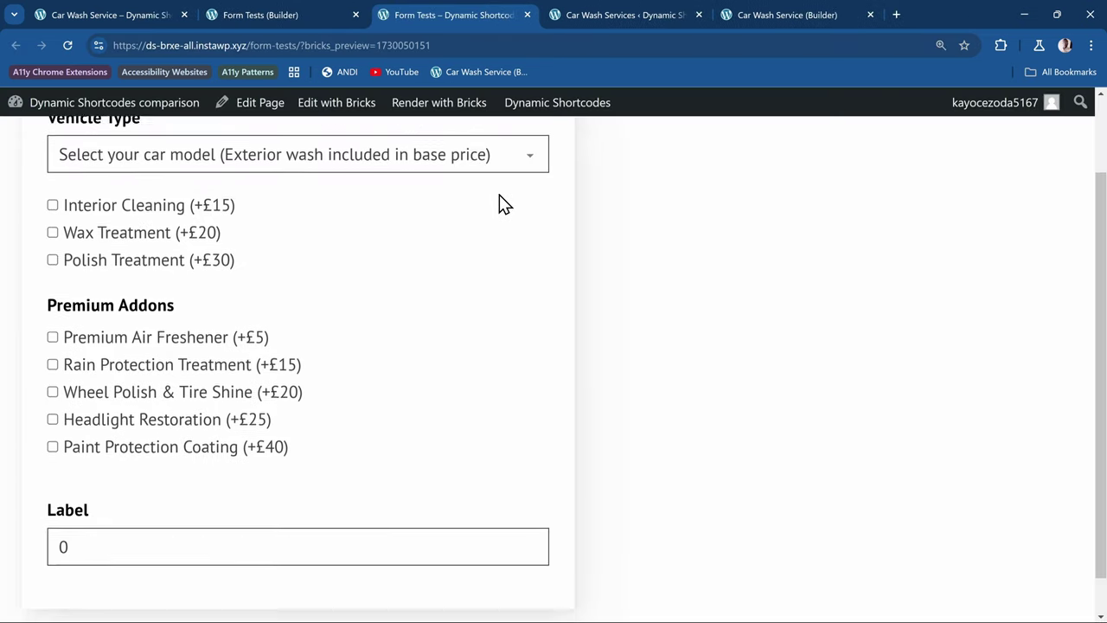
click(177, 404)
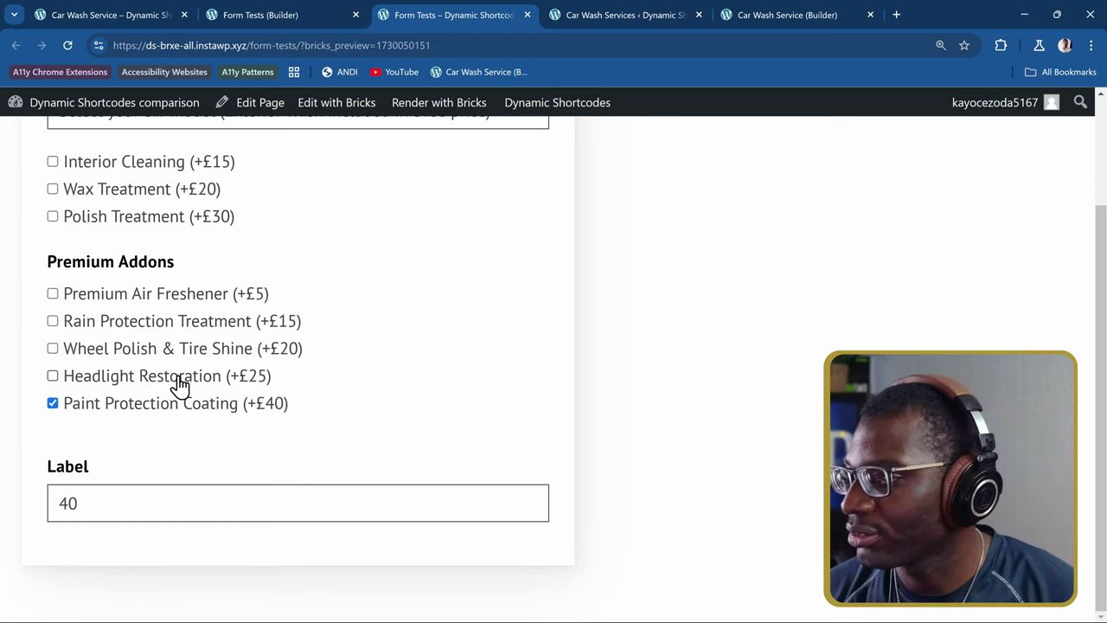
click(178, 377)
click(178, 351)
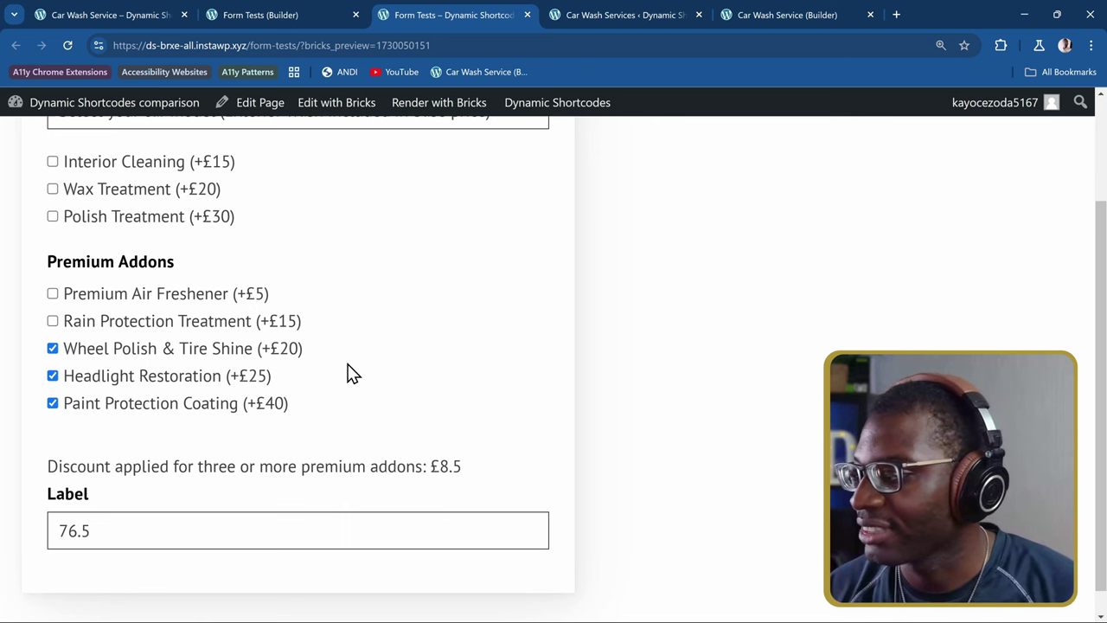
scroll(347, 346, down, 1)
scroll(346, 343, up, 3)
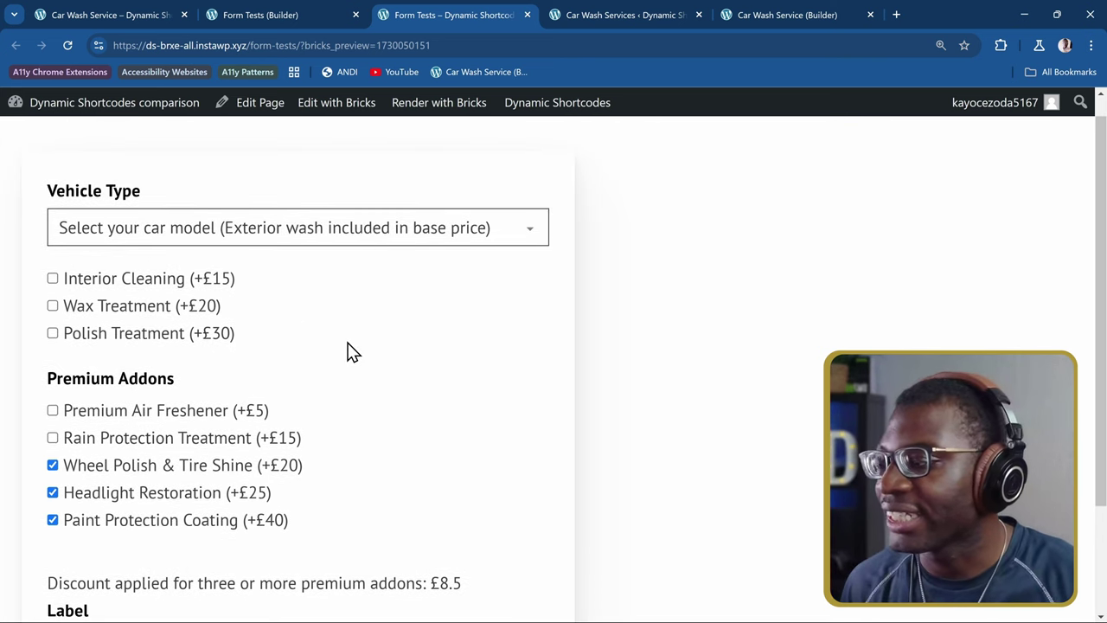
scroll(347, 344, down, 3)
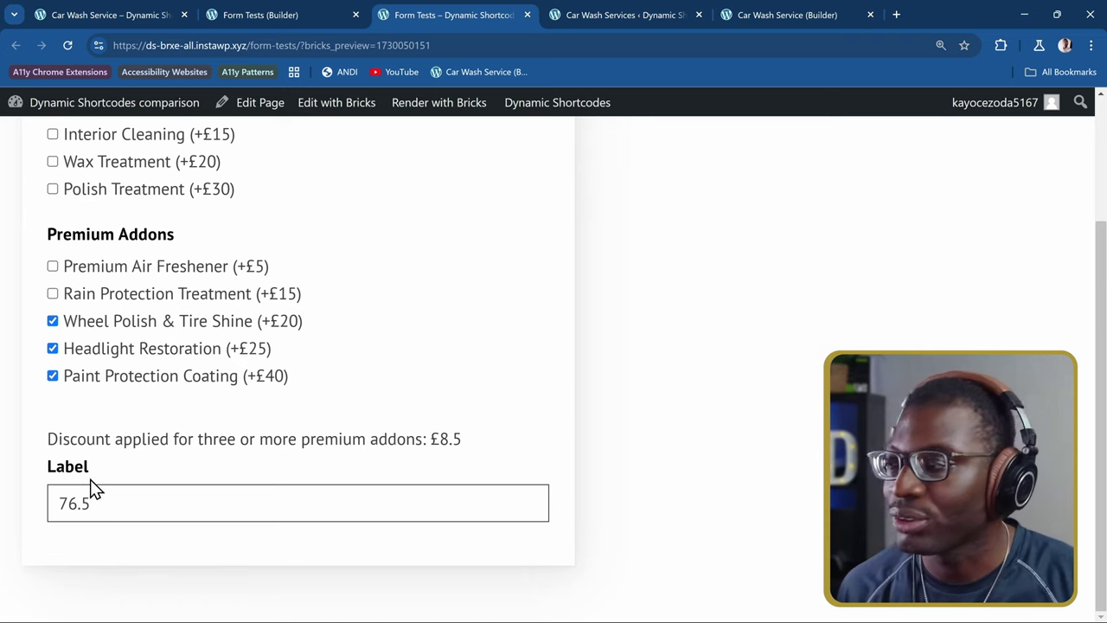
- Turn on Only Remote for the Total calculation field in the Form Tests builder
click(246, 13)
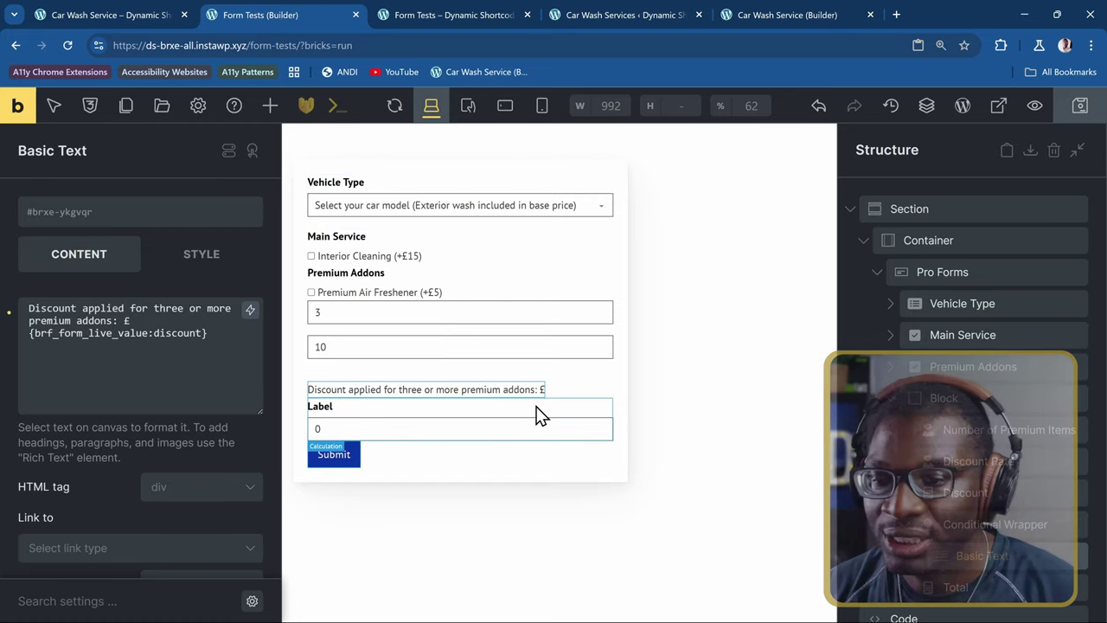
scroll(978, 569, down, 1)
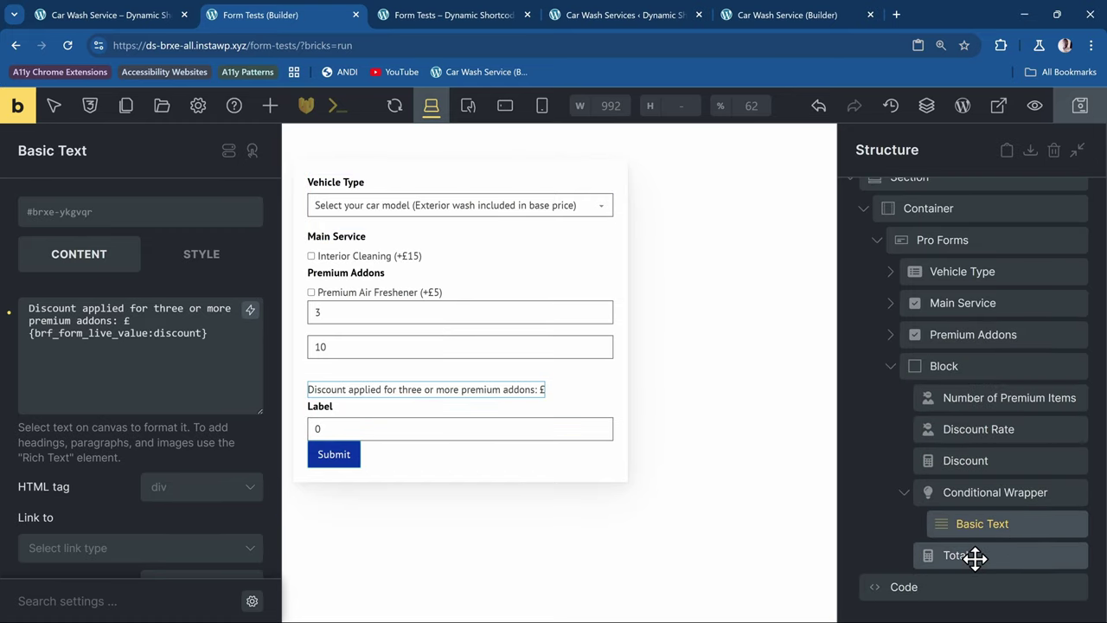
click(975, 558)
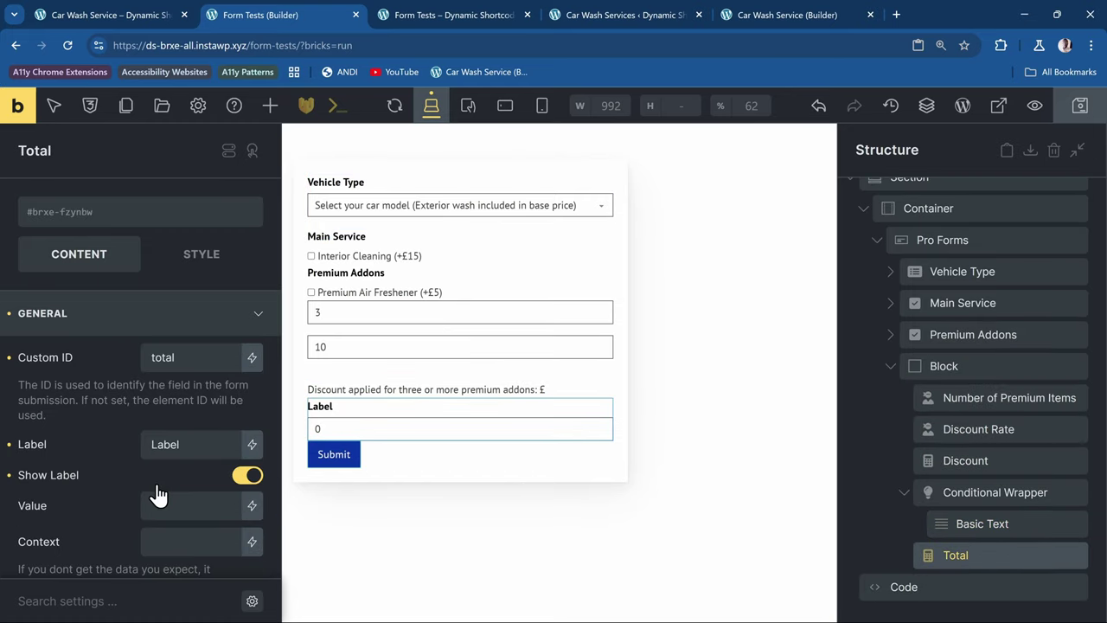
scroll(159, 493, down, 4)
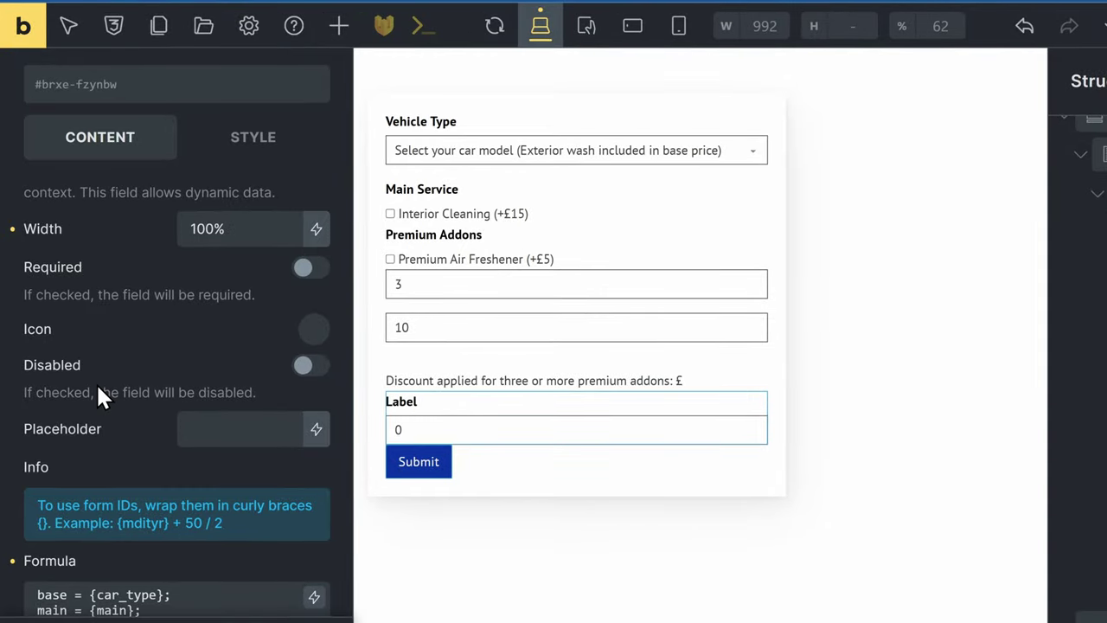
scroll(91, 384, down, 6)
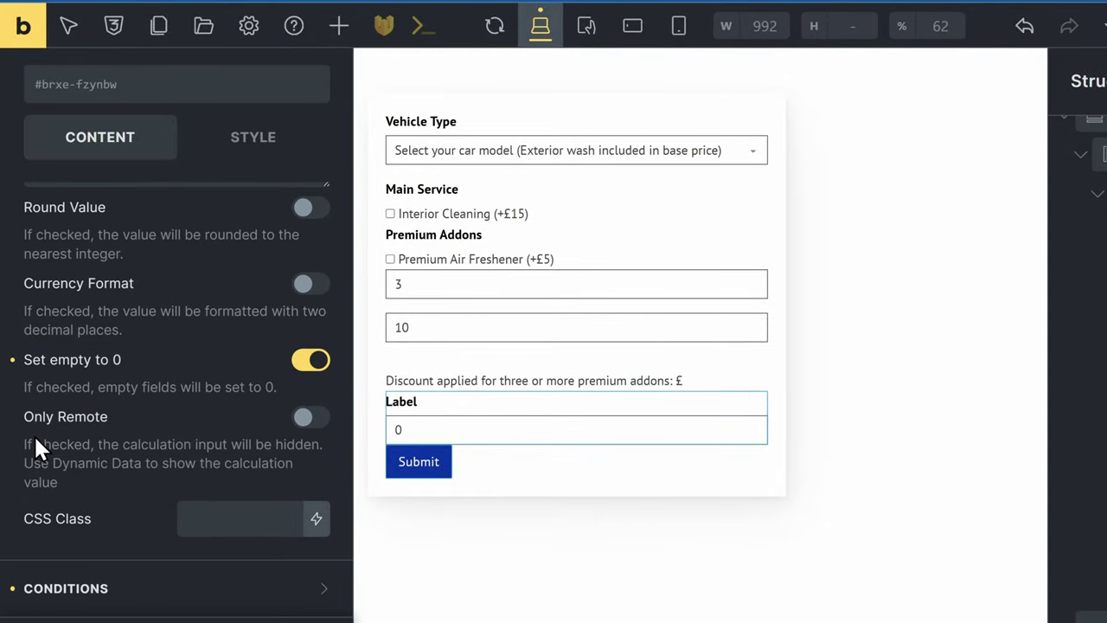
click(310, 417)
scroll(302, 308, up, 10)
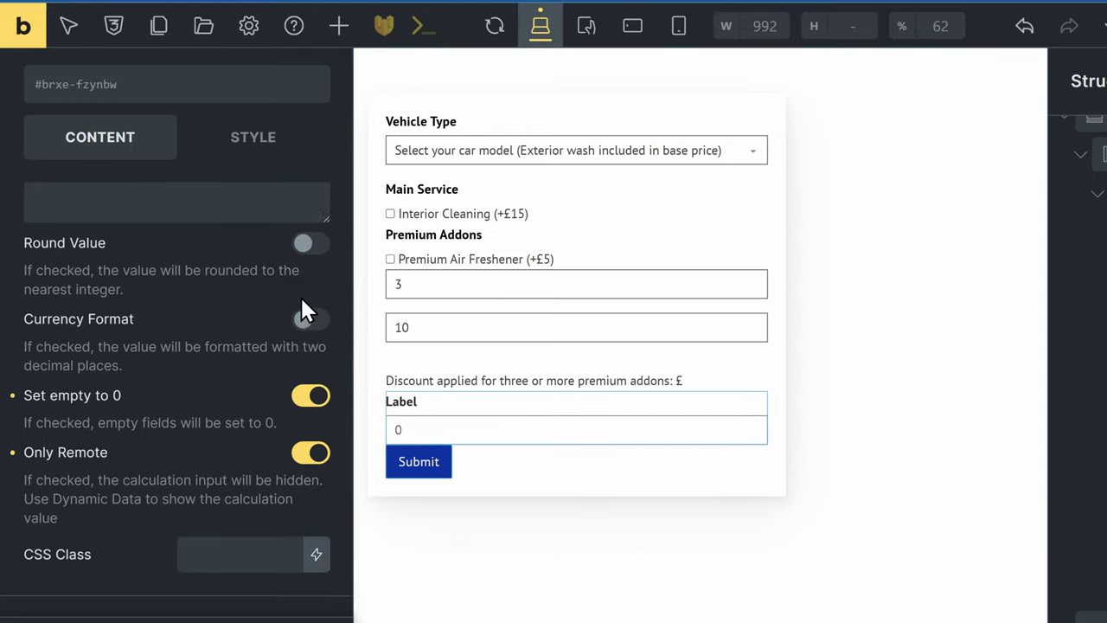
double_click(260, 327)
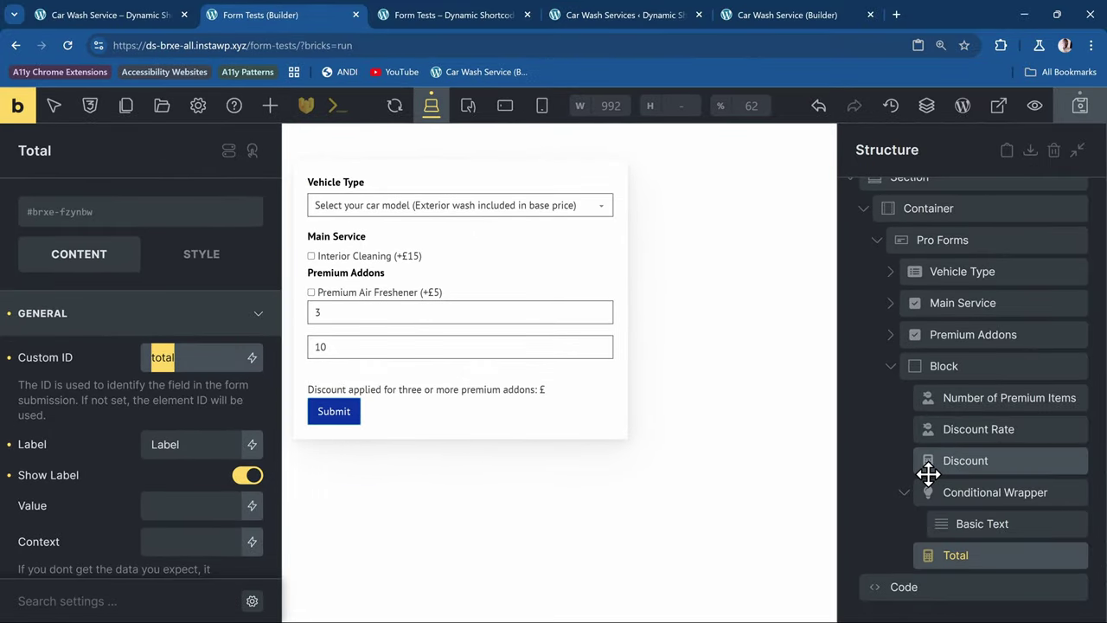
- Duplicate the discount notice's Basic Text element and place the copy after the Total field, outside the Conditional Wrapper
click(1006, 493)
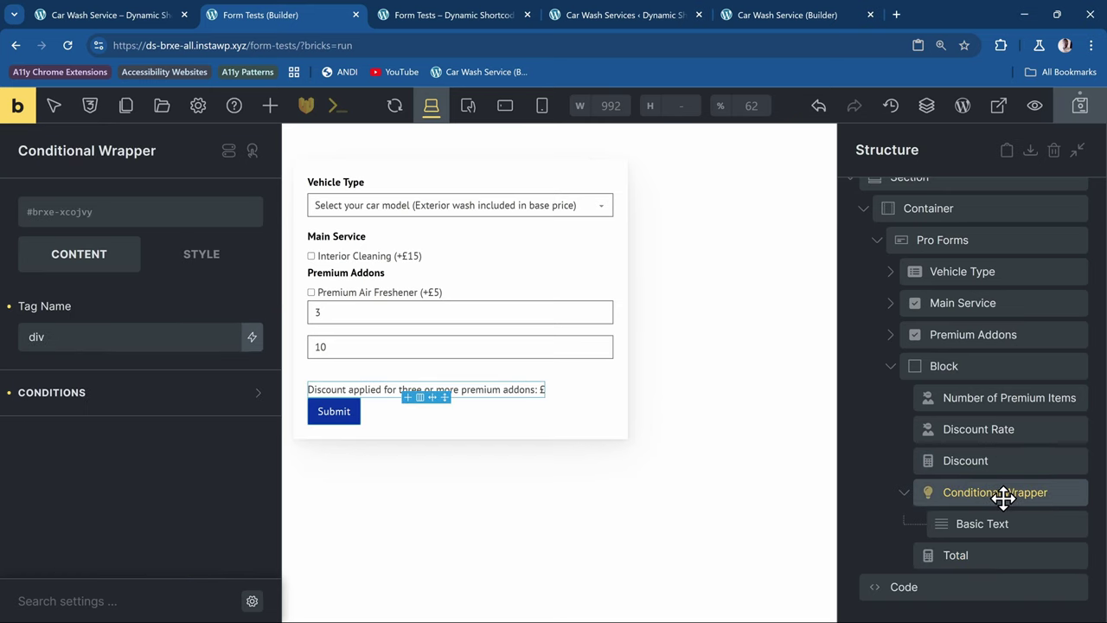
right_click(998, 494)
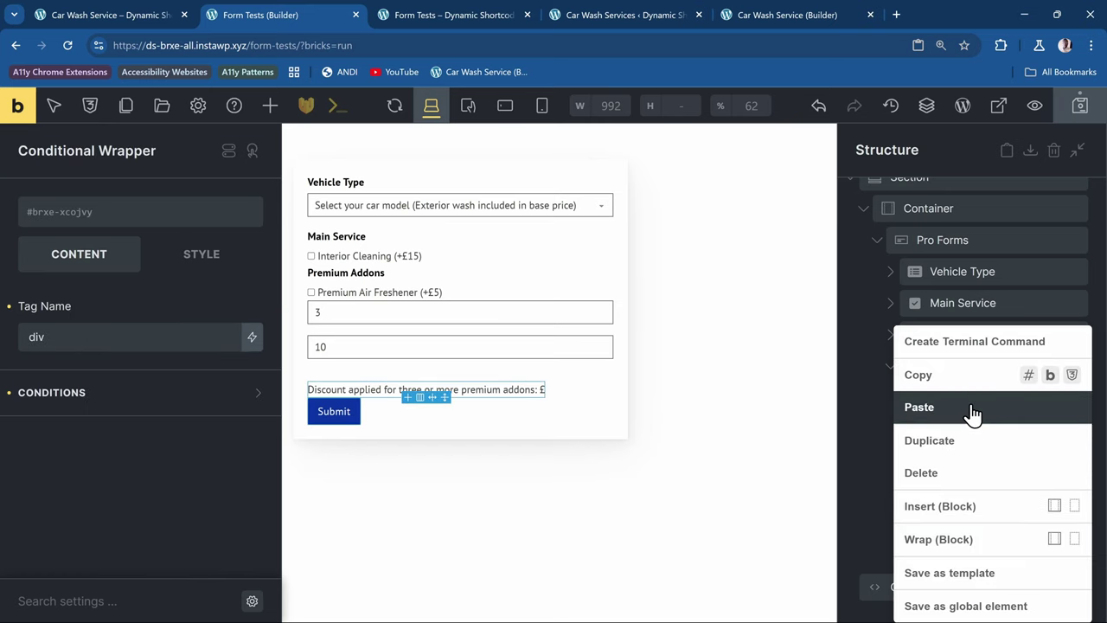
click(875, 507)
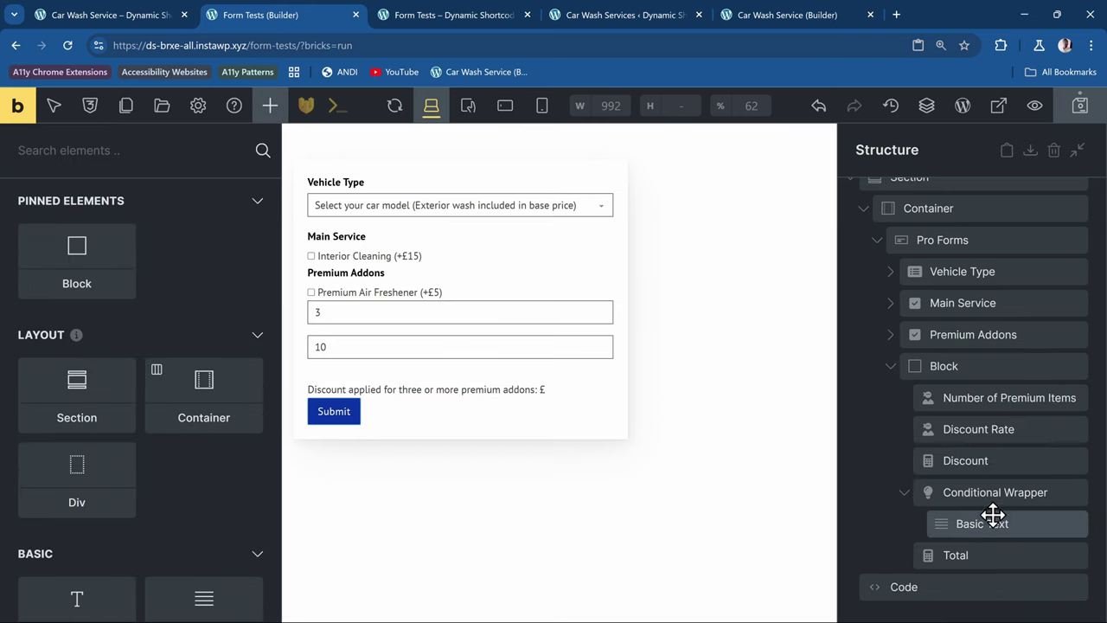
click(999, 525)
right_click(1000, 525)
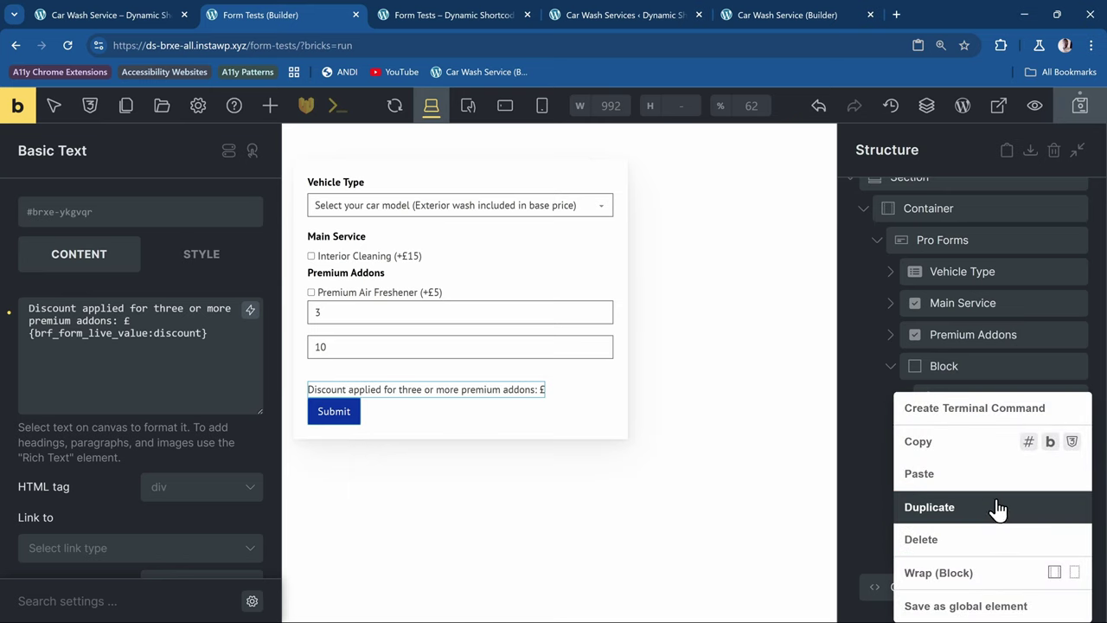
click(996, 511)
drag(1007, 555, 952, 603)
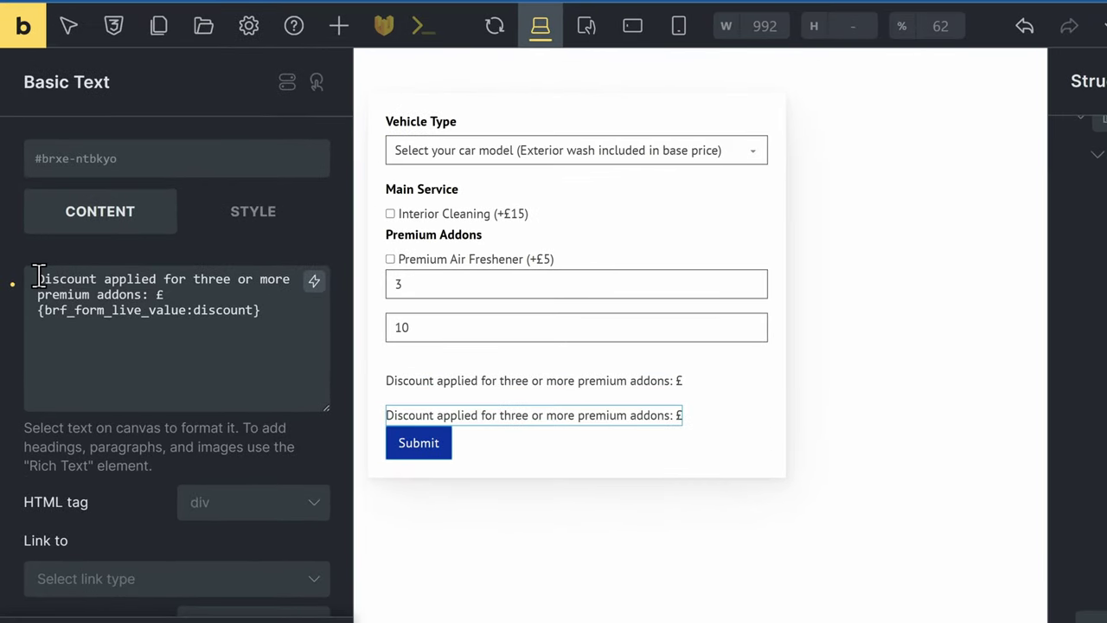
- Change the copied text to "<span>Total:</span> £{brf_form_live_value:total}" and save the page
drag(39, 279, 154, 296)
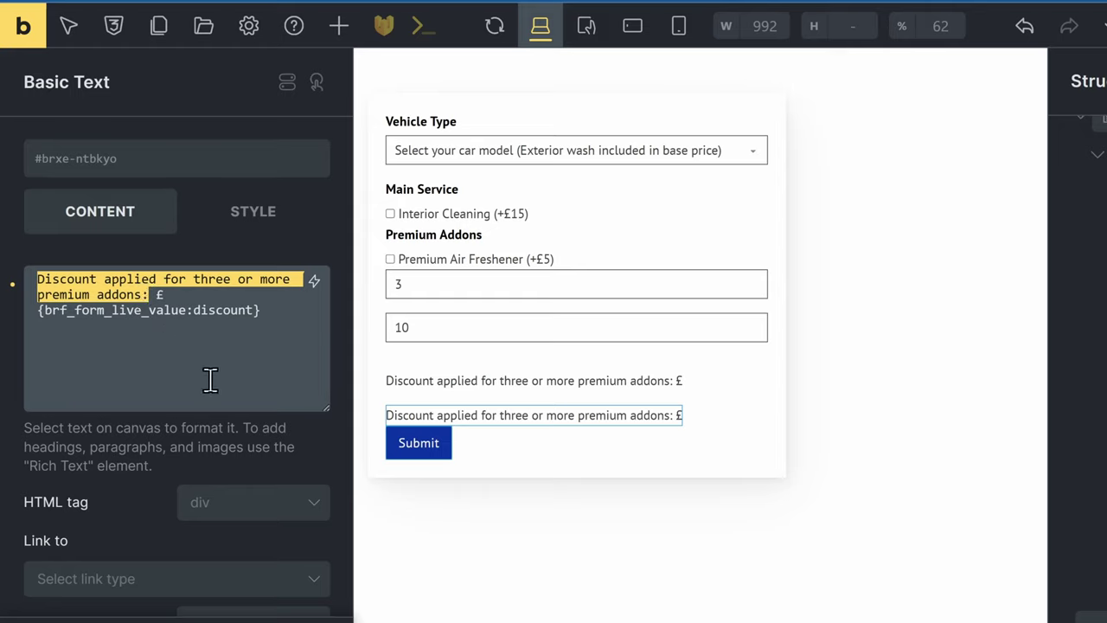
text(<span>Total:</span>)
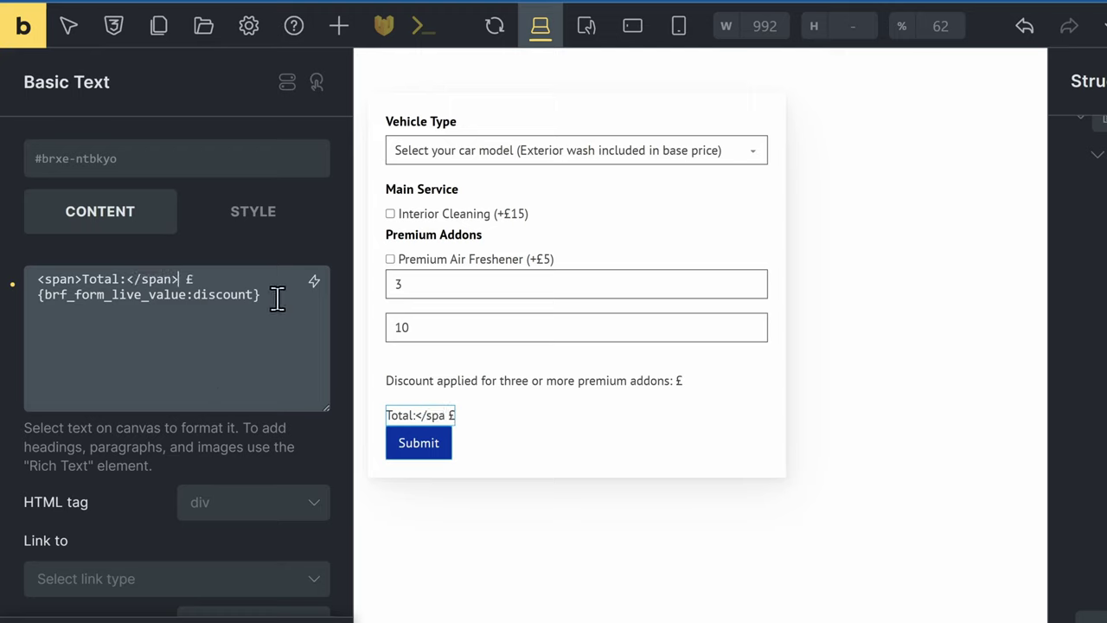
drag(276, 297, 75, 310)
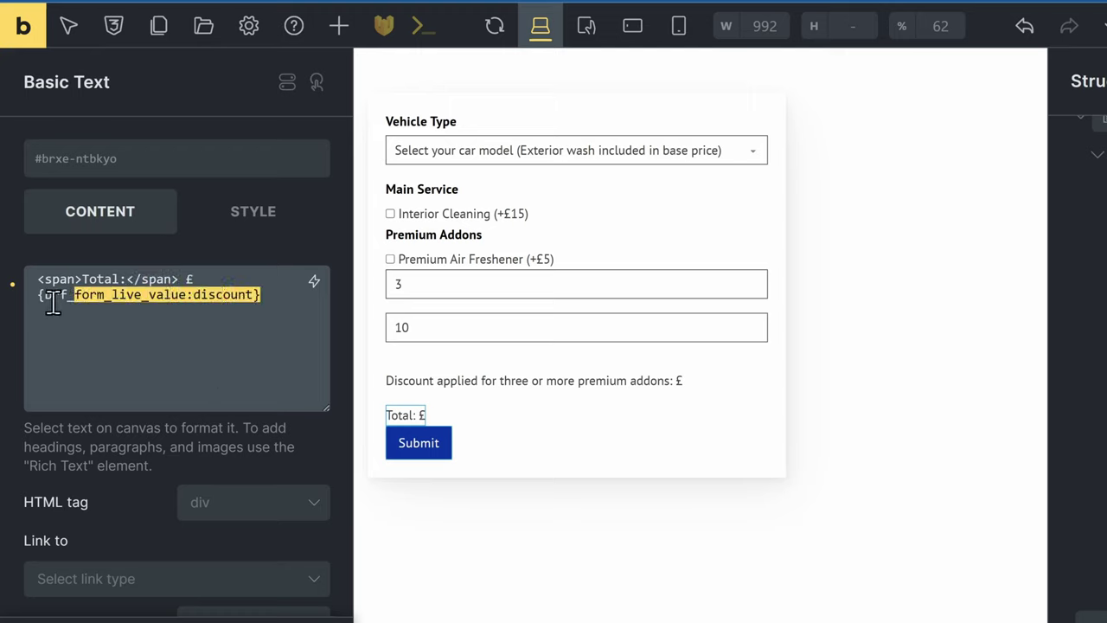
double_click(224, 296)
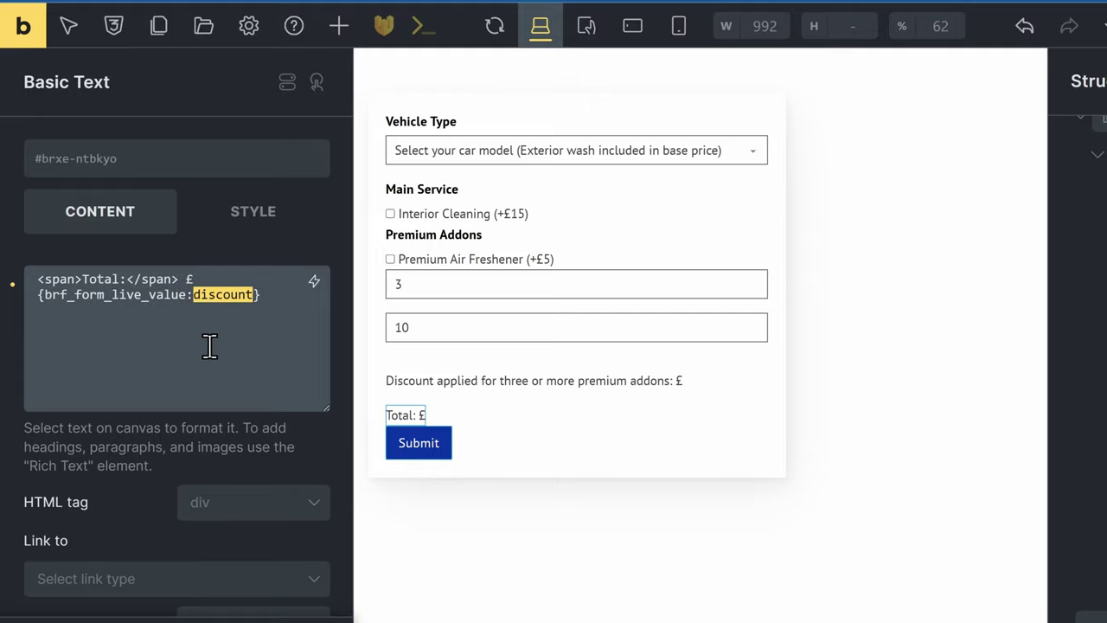
text(total)
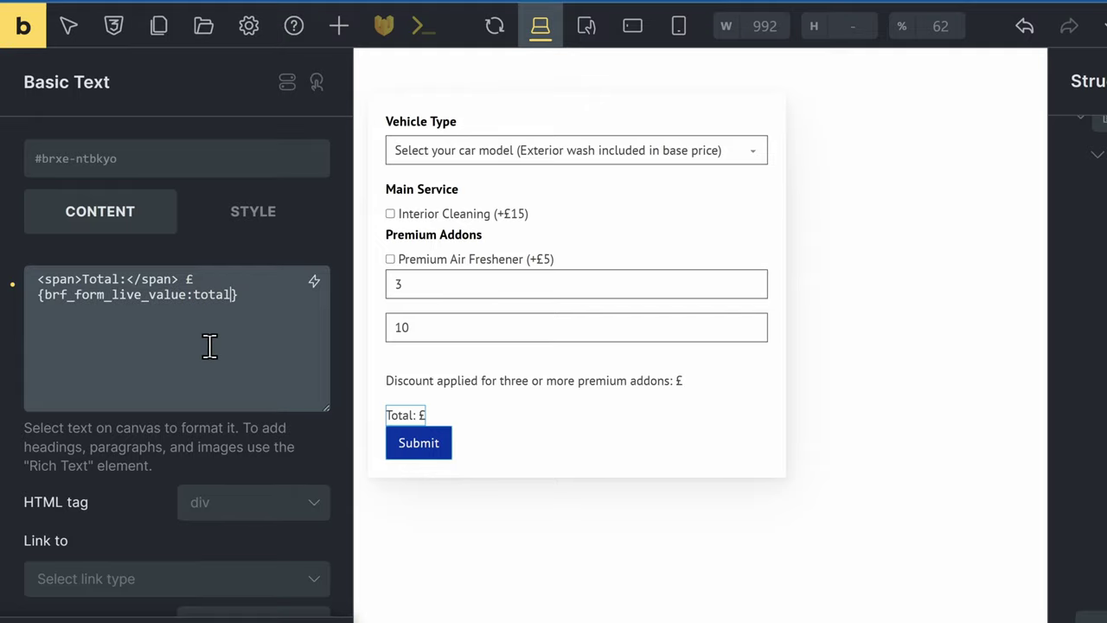
key(ctrl+s)
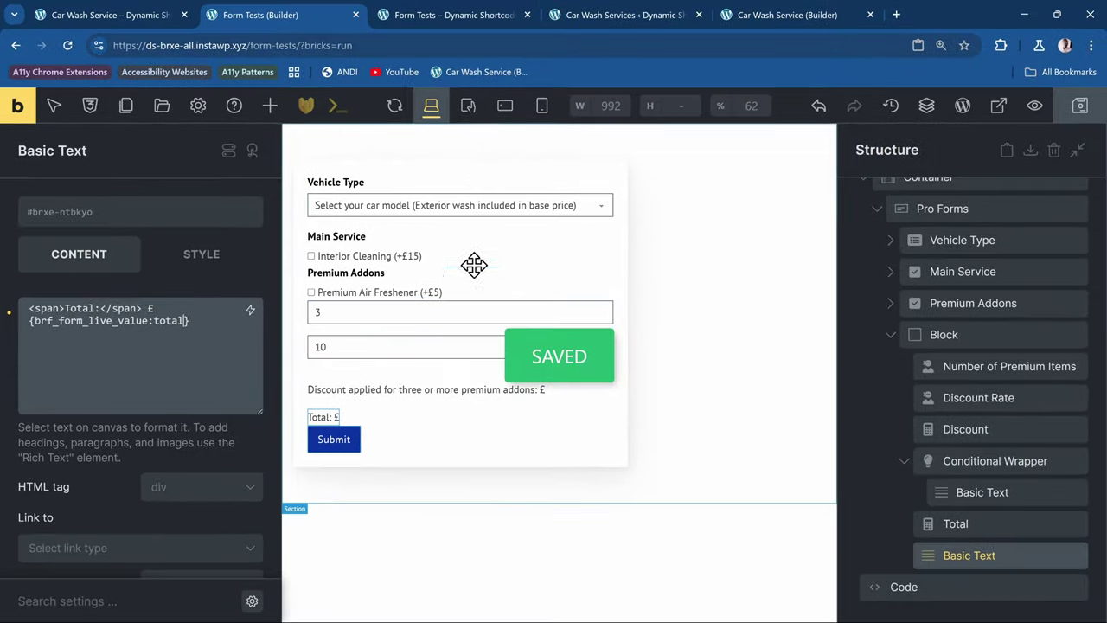
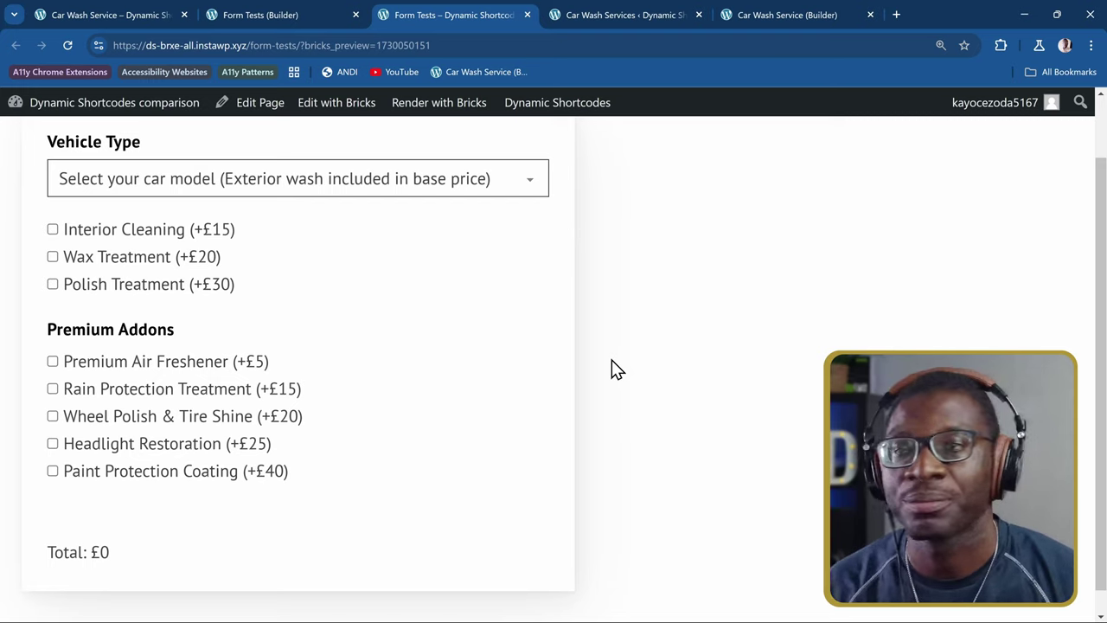
- Inspect the frontend markup of the main service checkbox group, expanding its wrapper and options list, and close the inspector
right_click(238, 192)
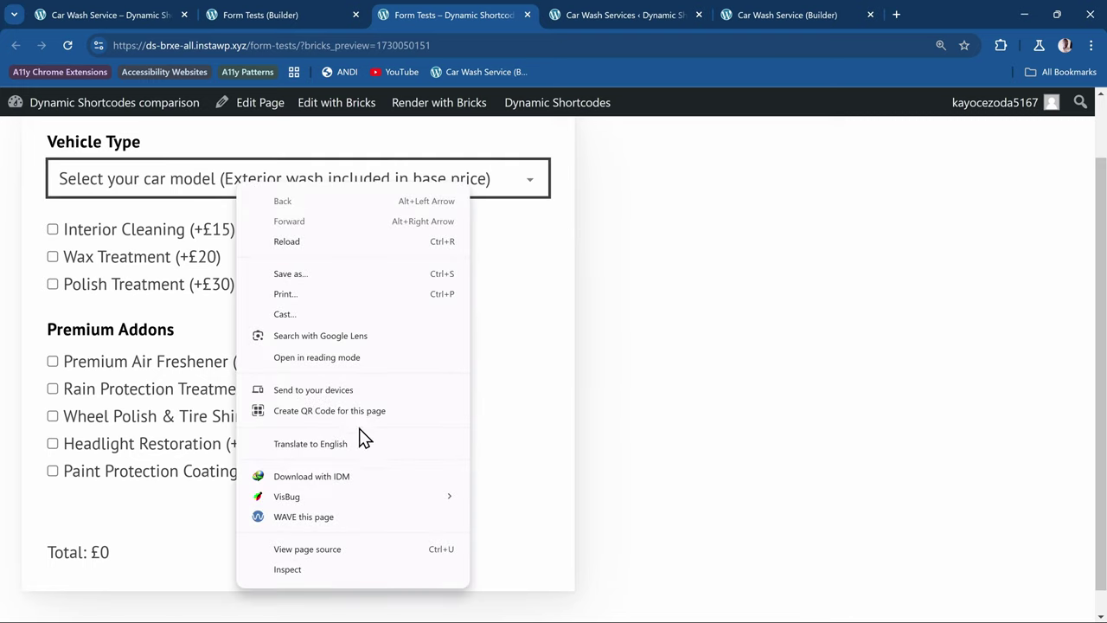
click(344, 577)
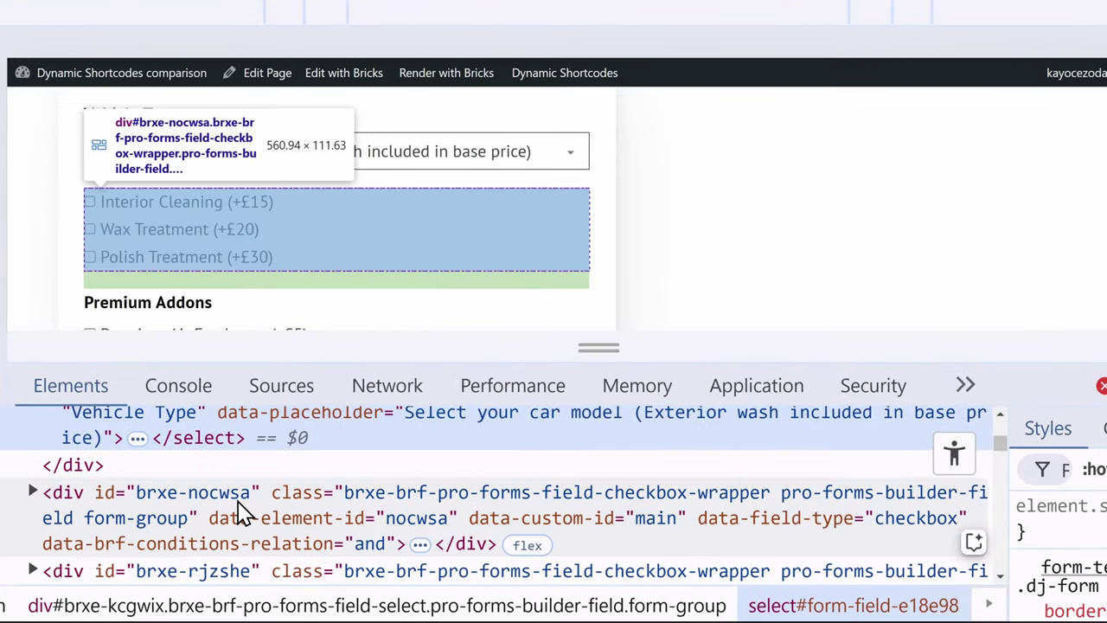
scroll(256, 519, down, 2)
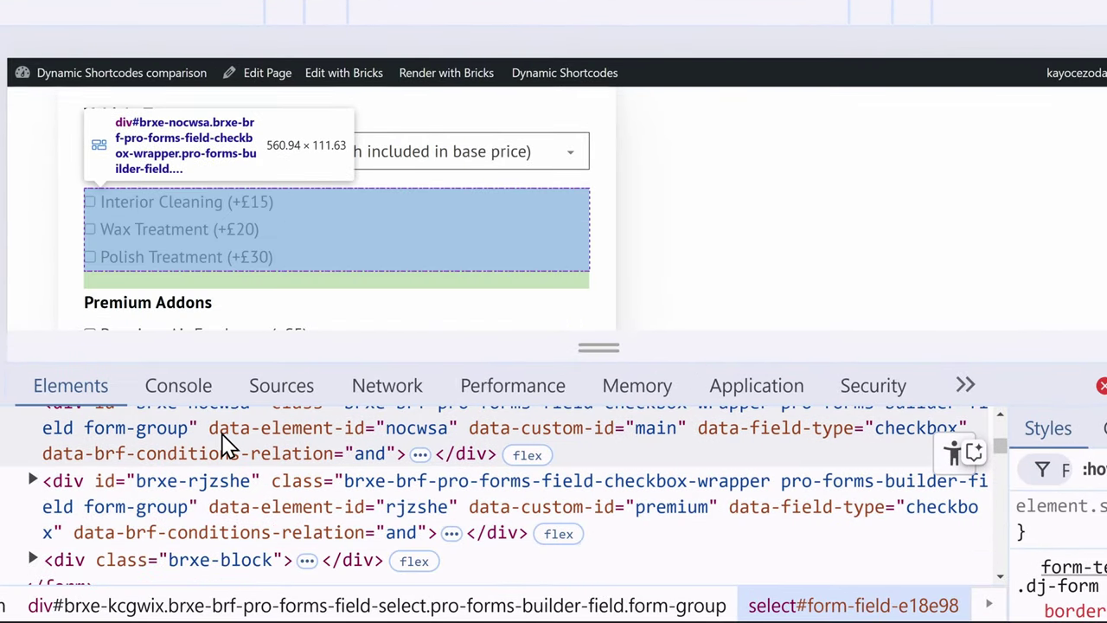
click(221, 445)
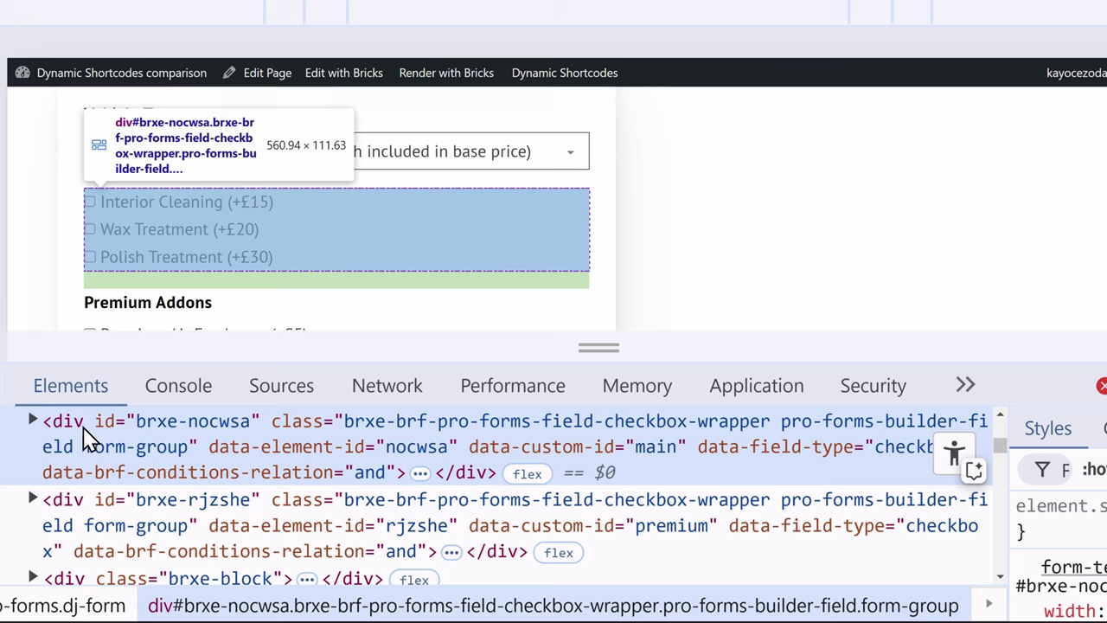
click(33, 421)
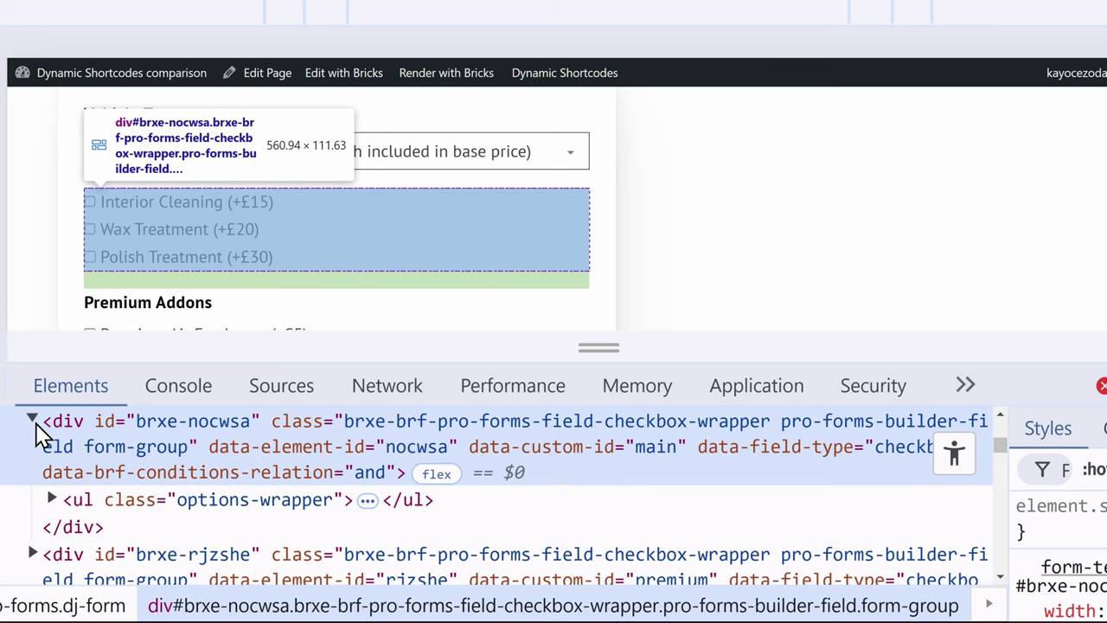
click(54, 500)
scroll(113, 513, down, 2)
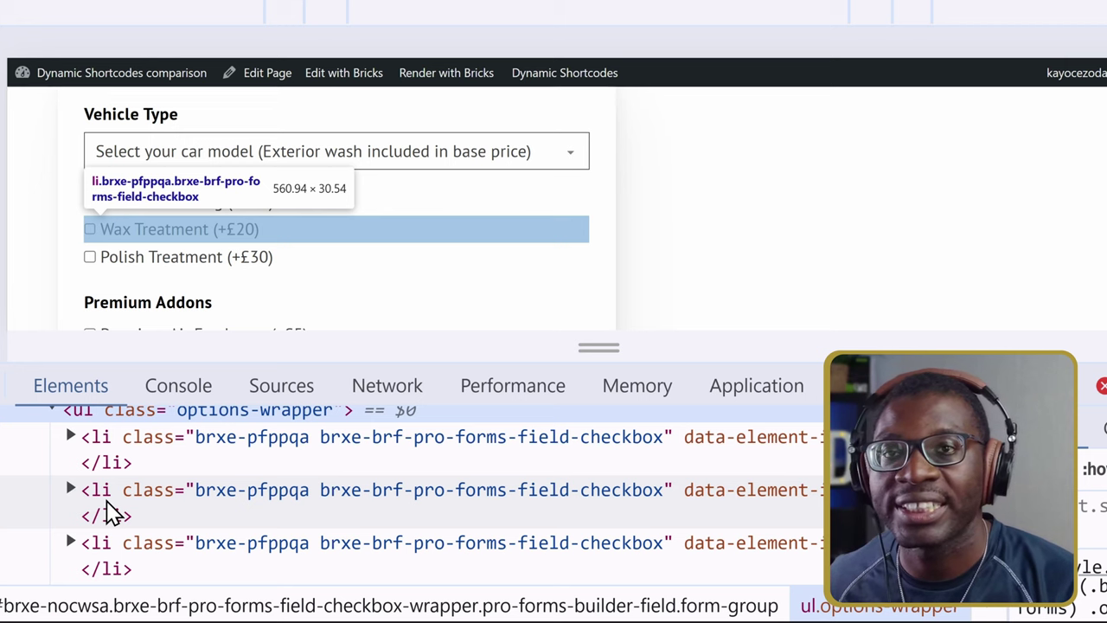
scroll(111, 508, up, 2)
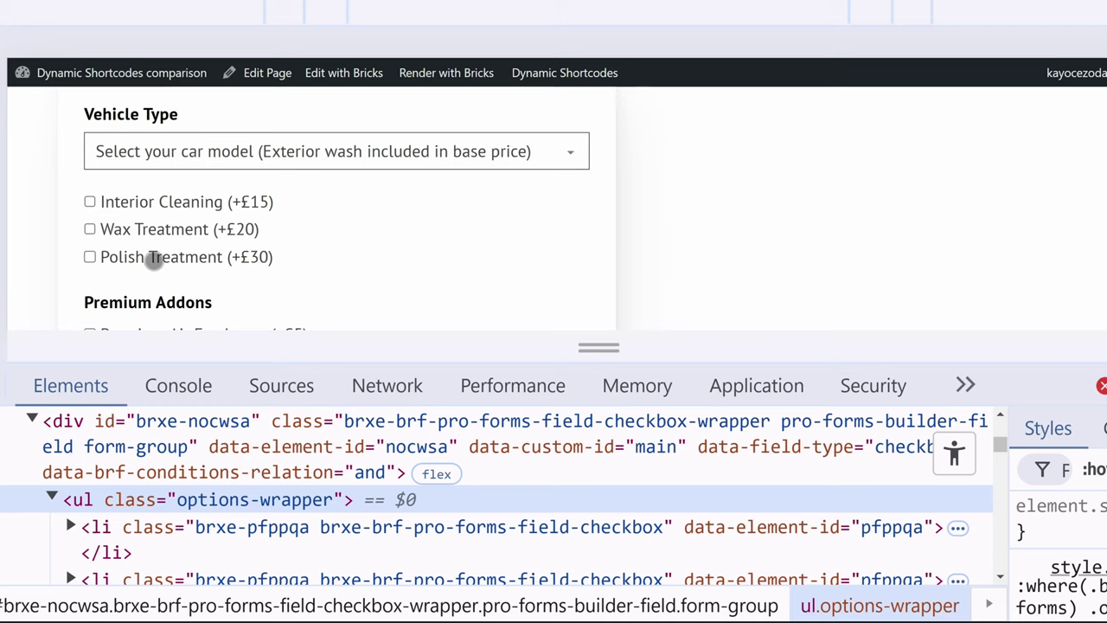
scroll(153, 262, up, 1)
scroll(163, 264, down, 1)
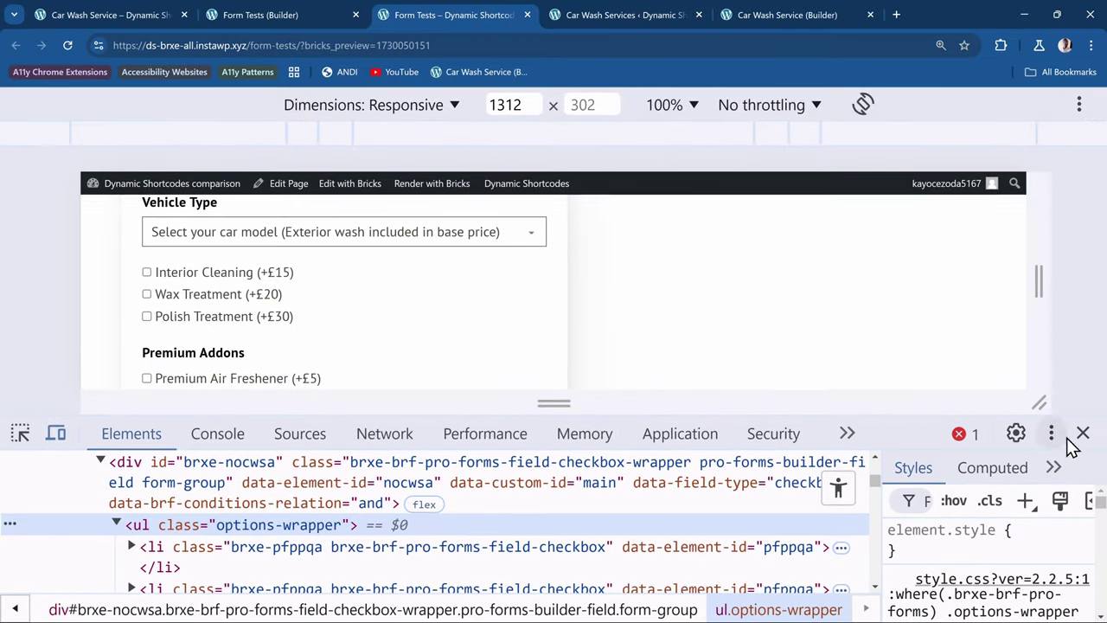
click(1082, 432)
scroll(194, 384, up, 1)
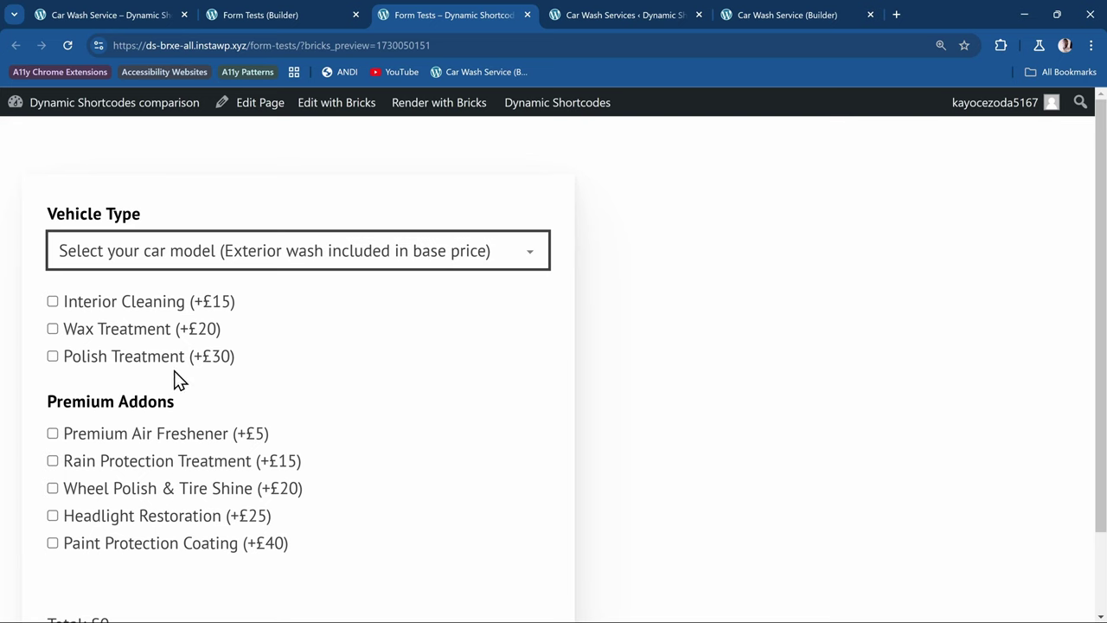
- Turn on Show Label for the Main Service field in the Form Tests builder and save
click(251, 15)
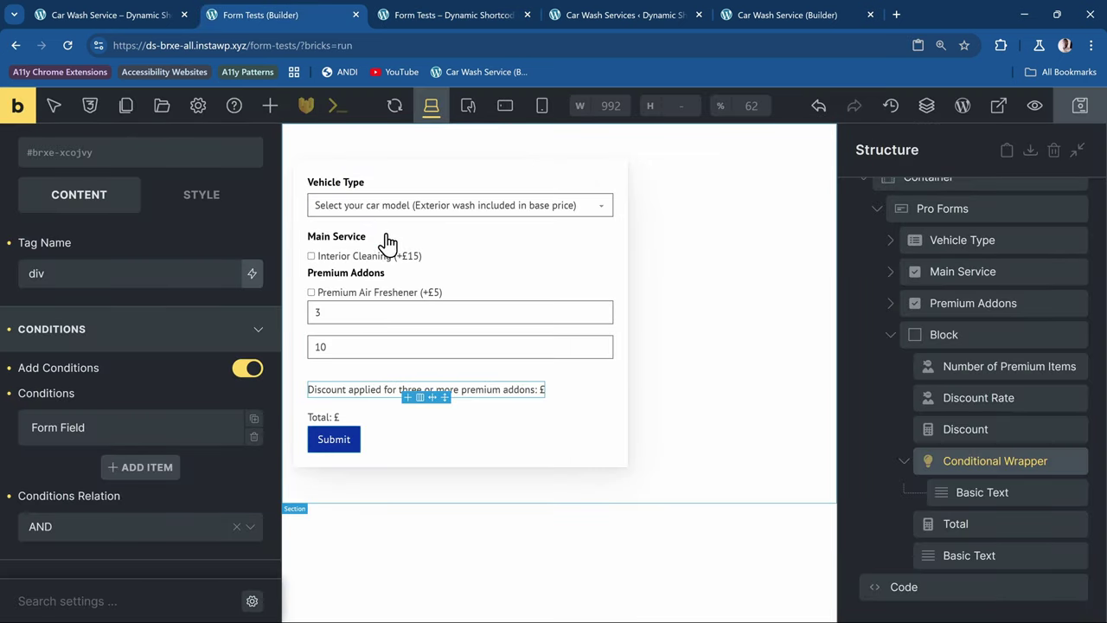
click(350, 243)
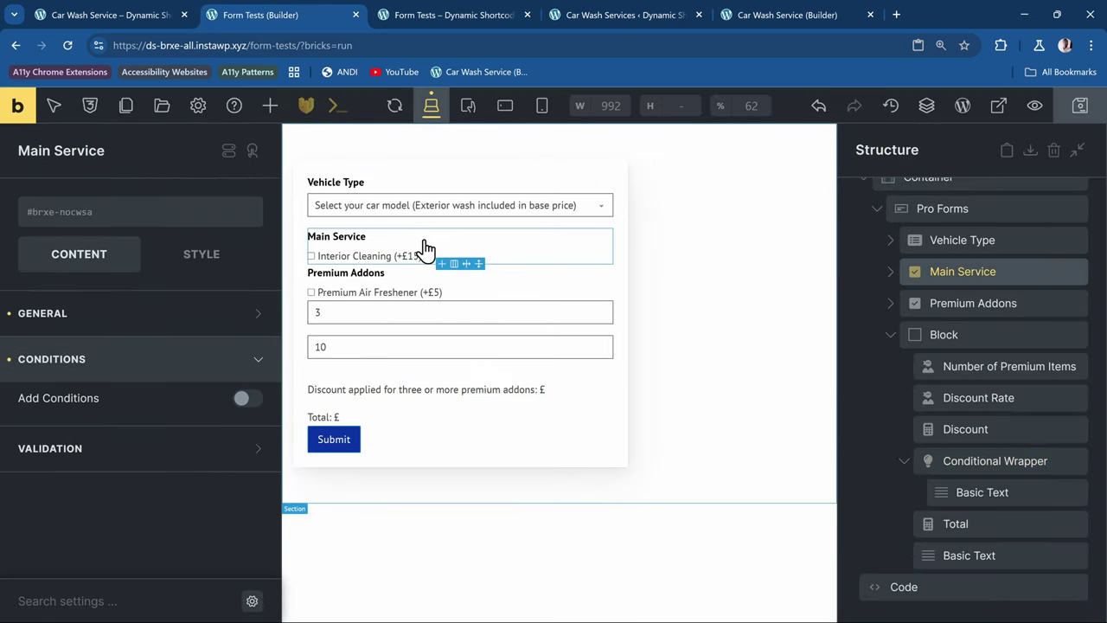
click(125, 322)
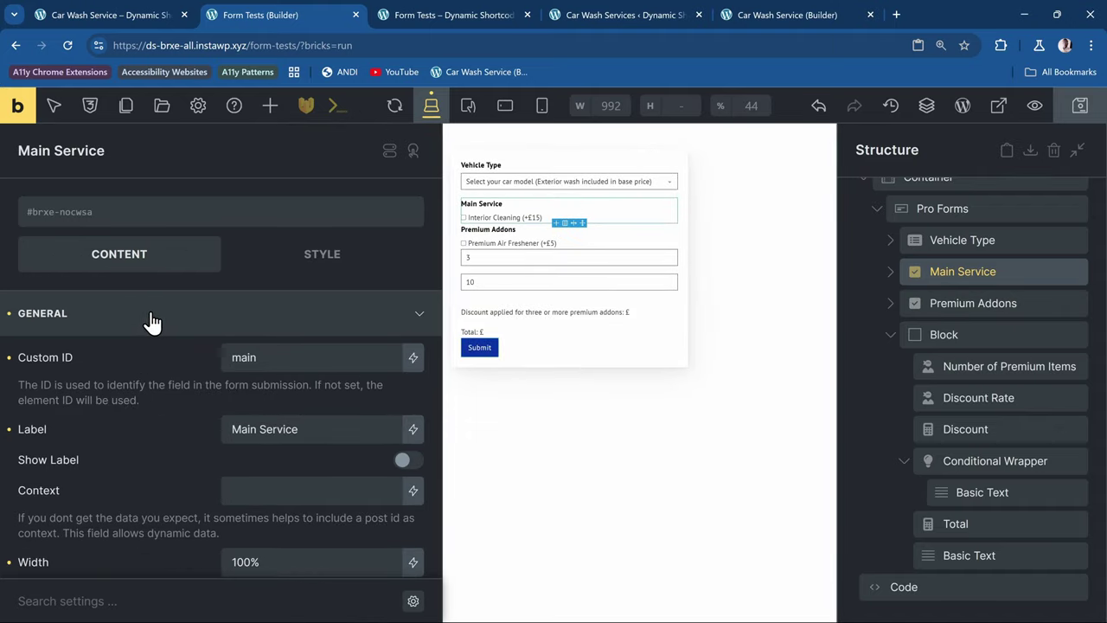
click(407, 459)
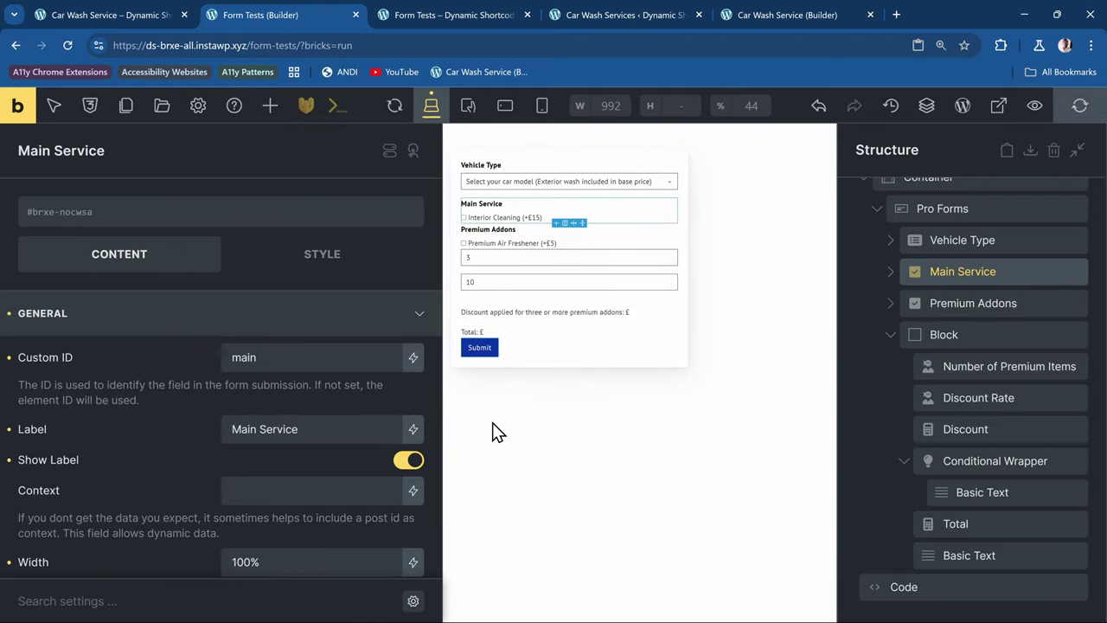
- Inspect the markup of the Main Service label on the frontend preview and enlarge the developer tools area
key(ctrl+Tab)
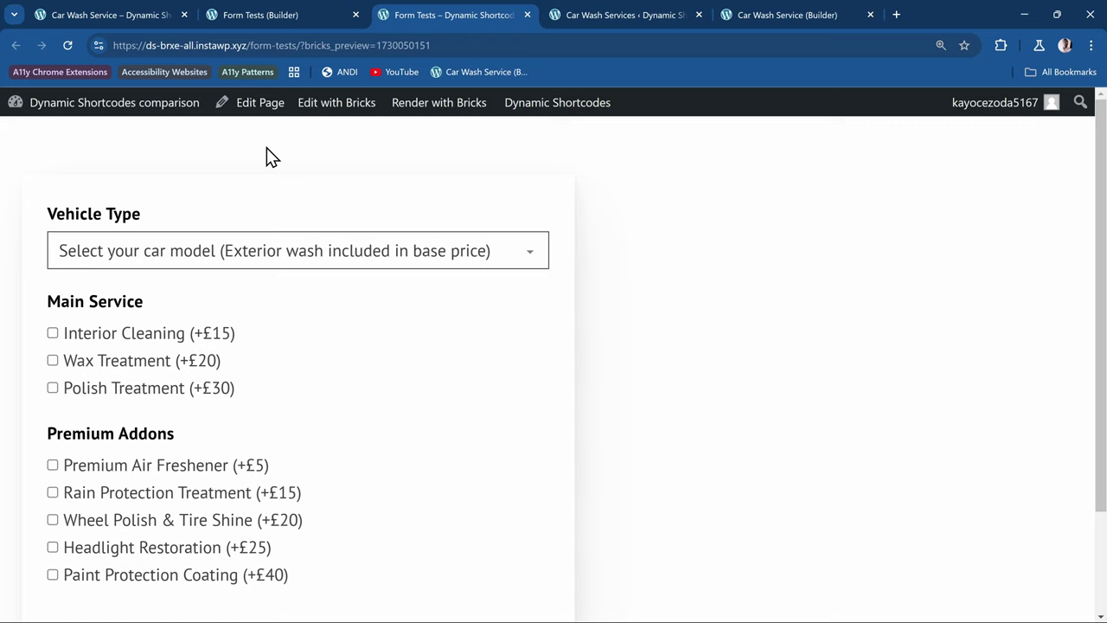
right_click(110, 307)
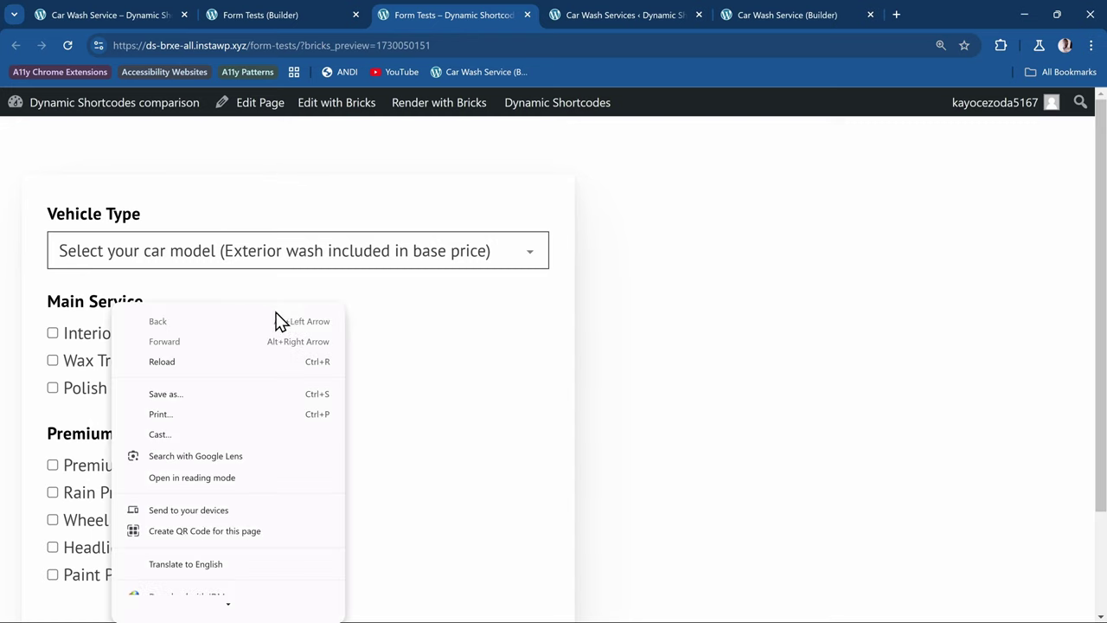
mouse_move(196, 599)
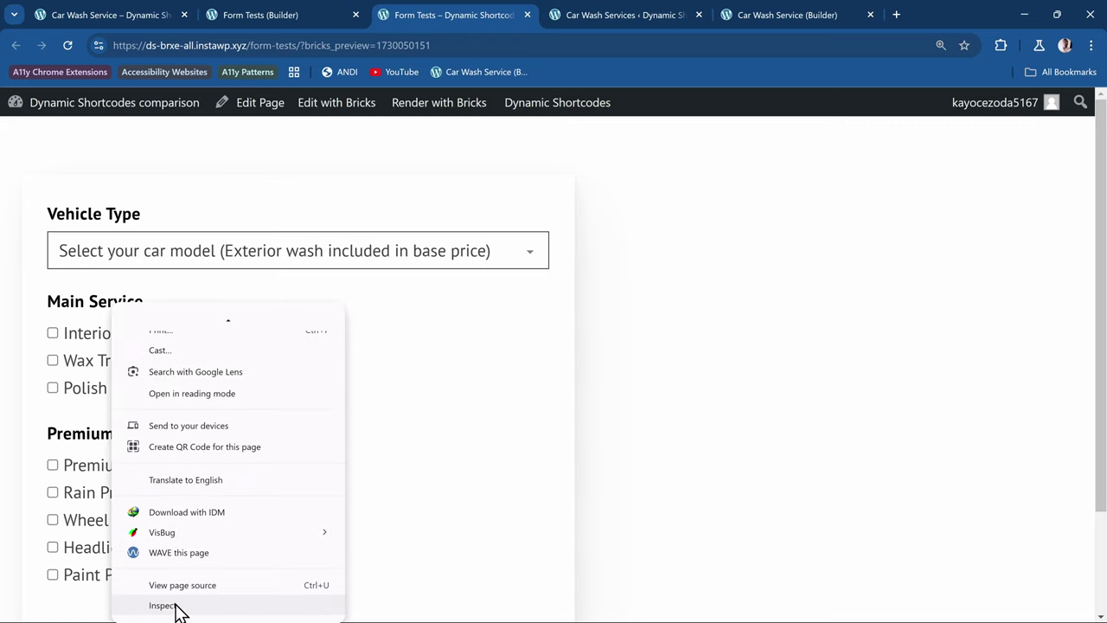
click(164, 606)
scroll(279, 314, down, 1)
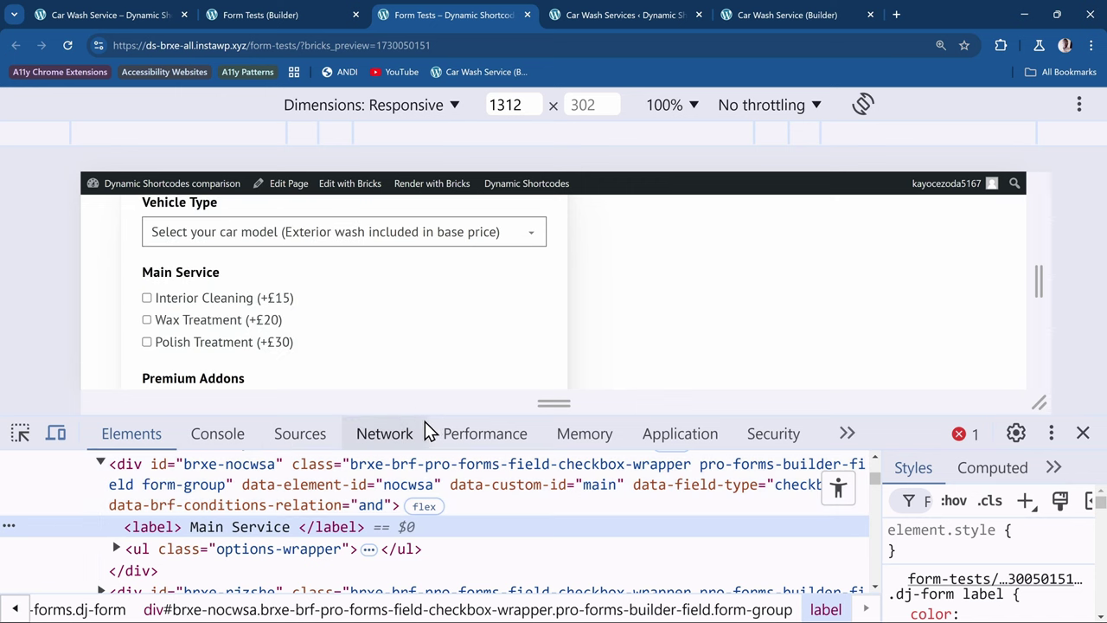
drag(431, 414, 432, 370)
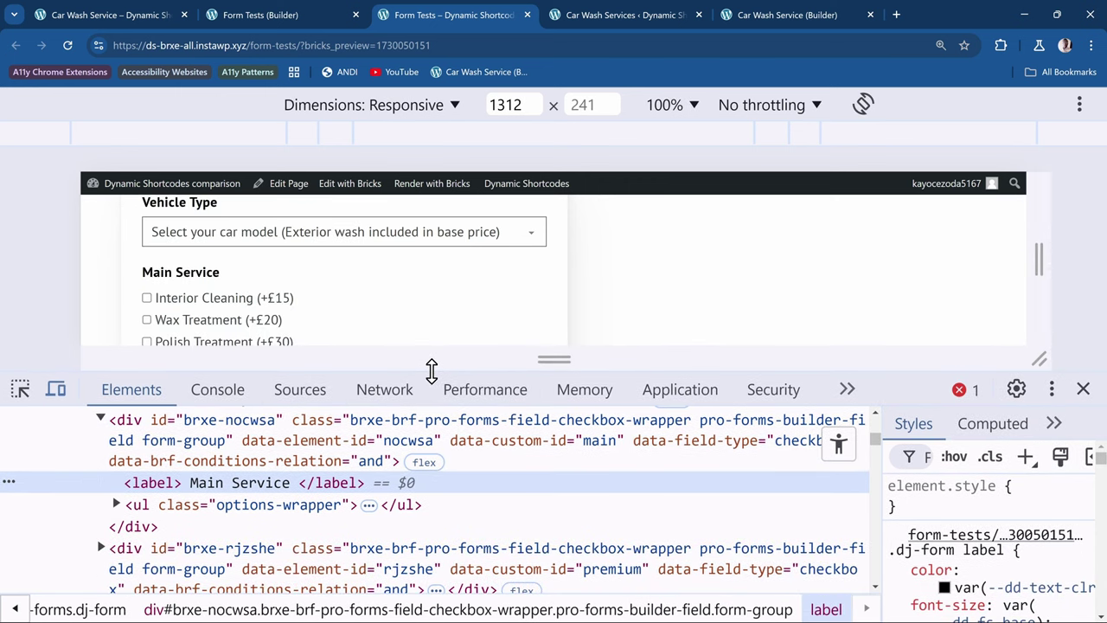
- Switch to Firefox with the form-tests page address, inspect the Main Service label there and enlarge the inspector
click(301, 48)
click(301, 47)
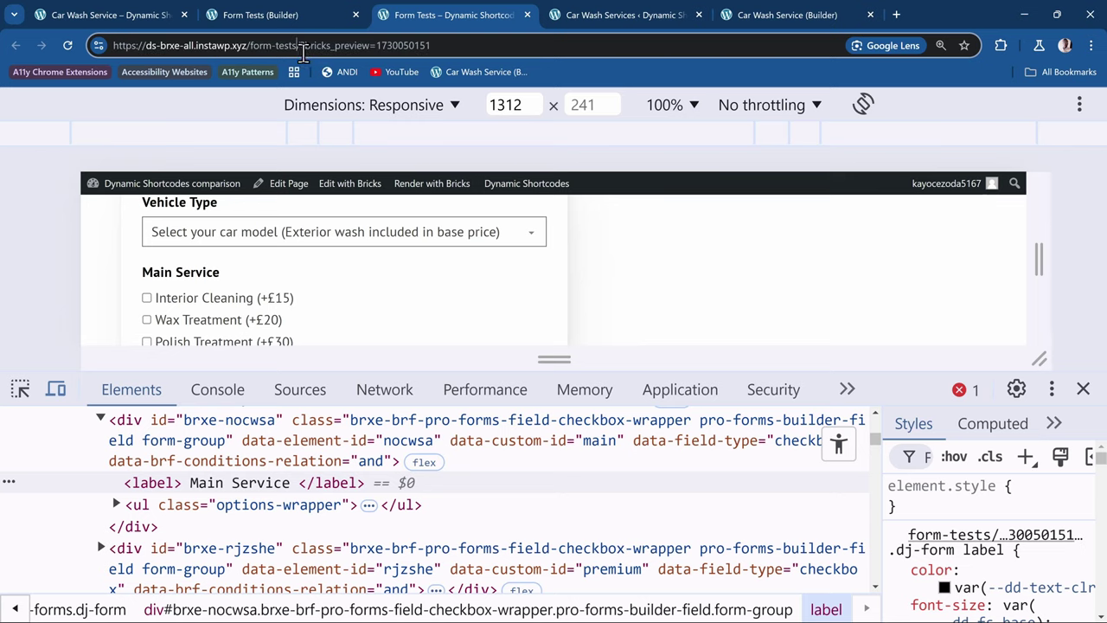
drag(294, 49, 67, 53)
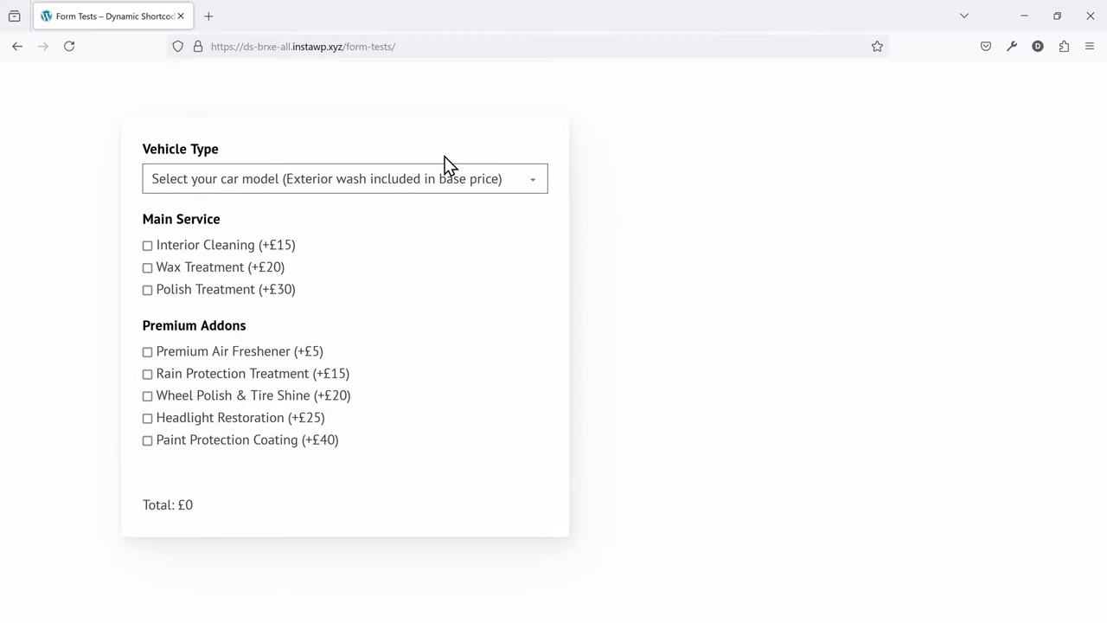
right_click(197, 226)
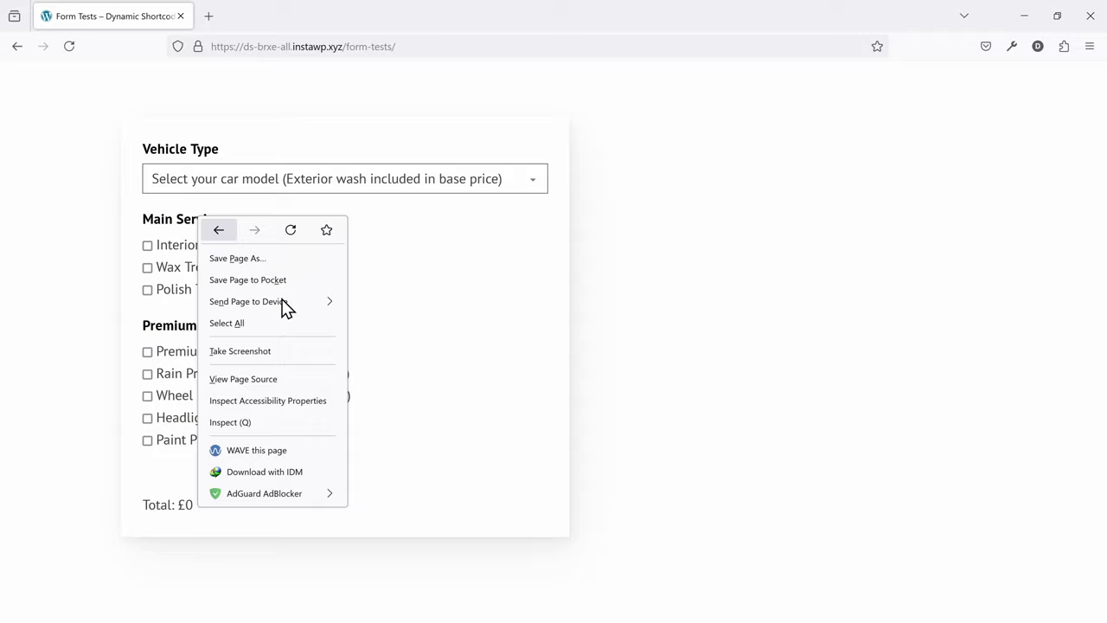
click(285, 425)
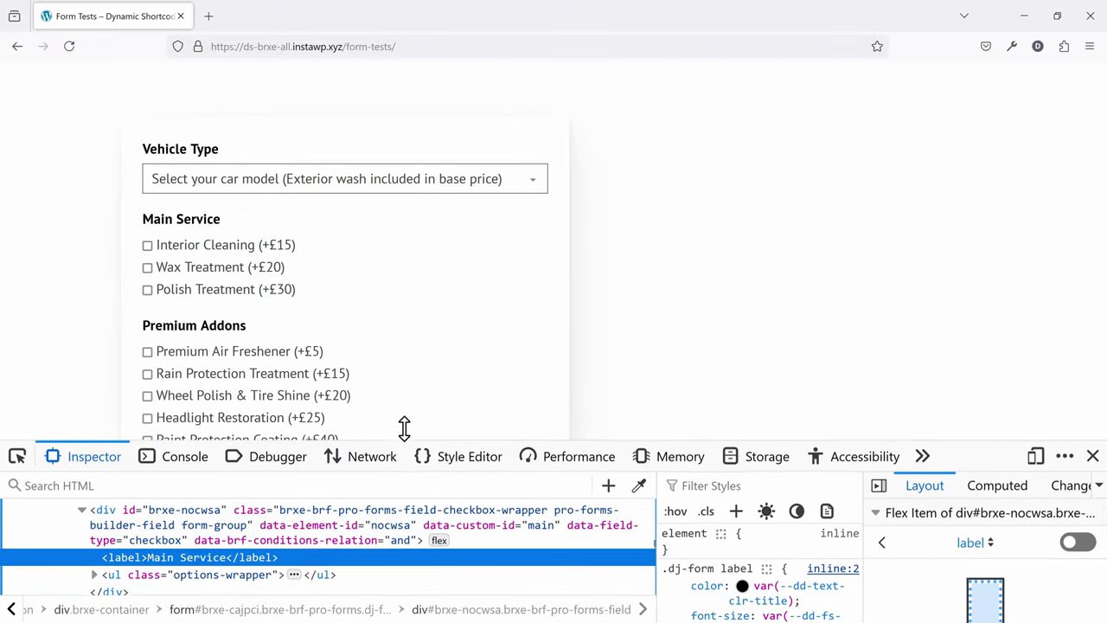
drag(403, 442, 395, 289)
- Open the Main Service wrapper (brxe-nocwsa) for HTML editing and change its opening div tag to fieldset
scroll(185, 455, up, 3)
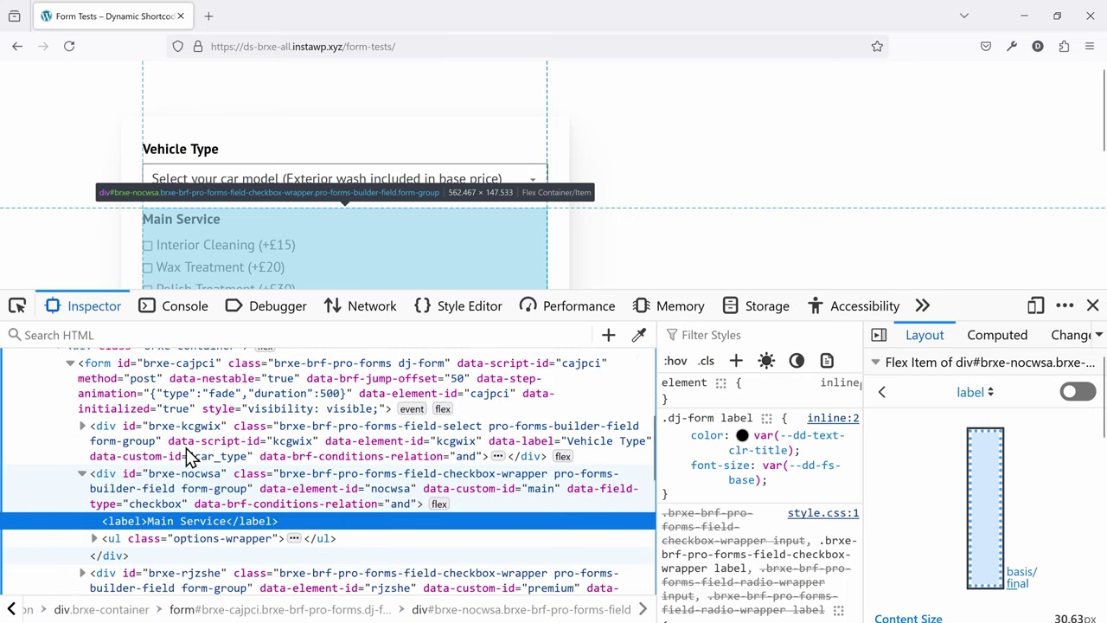
scroll(185, 457, down, 3)
scroll(185, 458, up, 3)
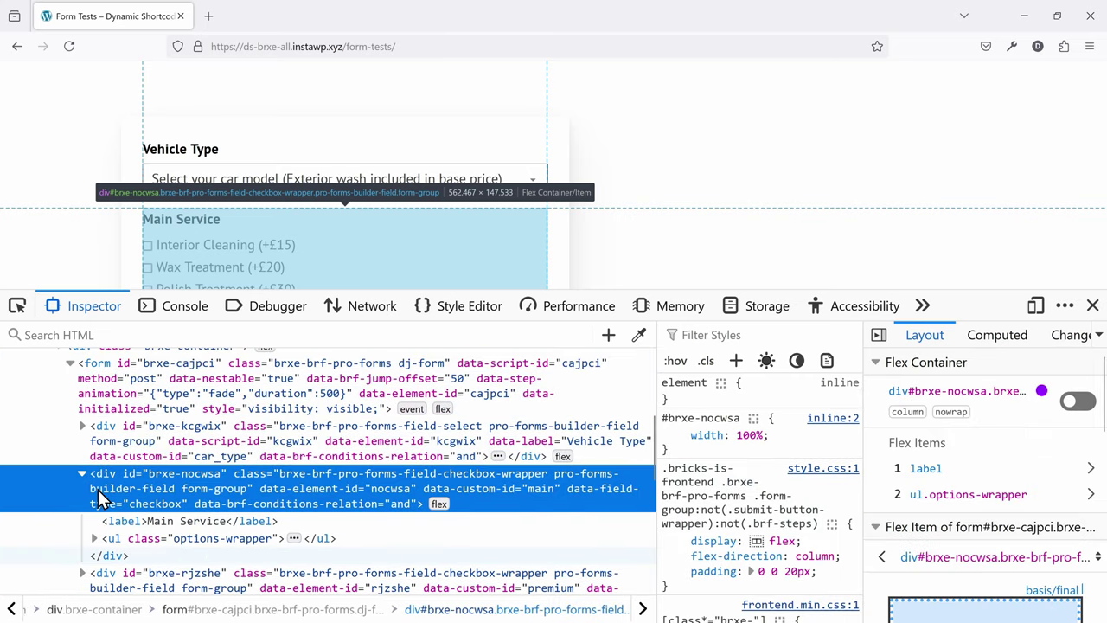
click(100, 498)
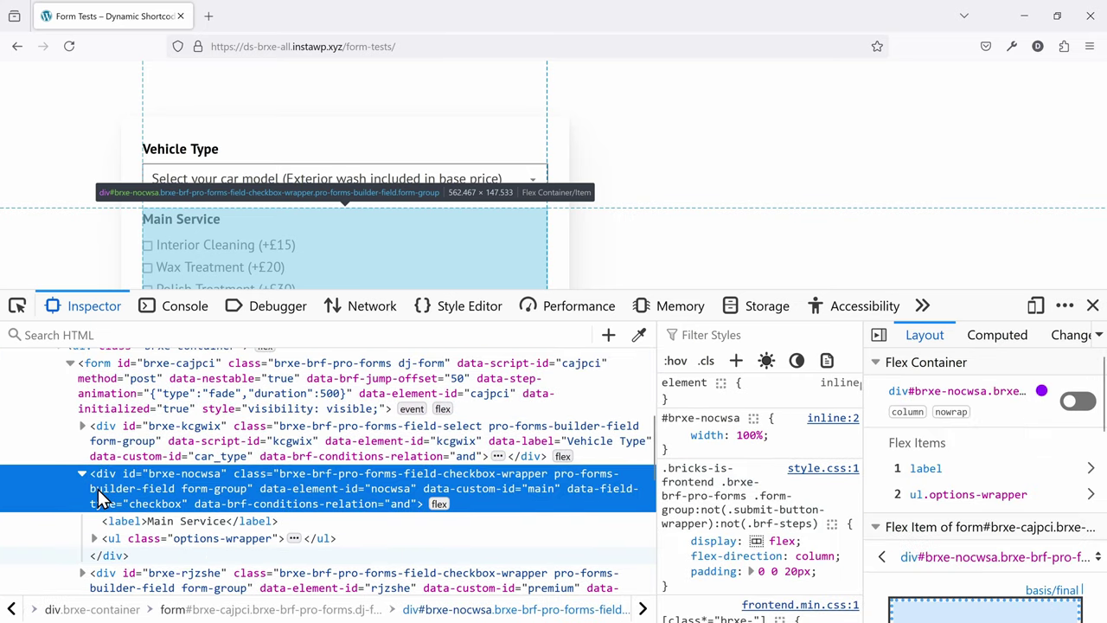
right_click(123, 488)
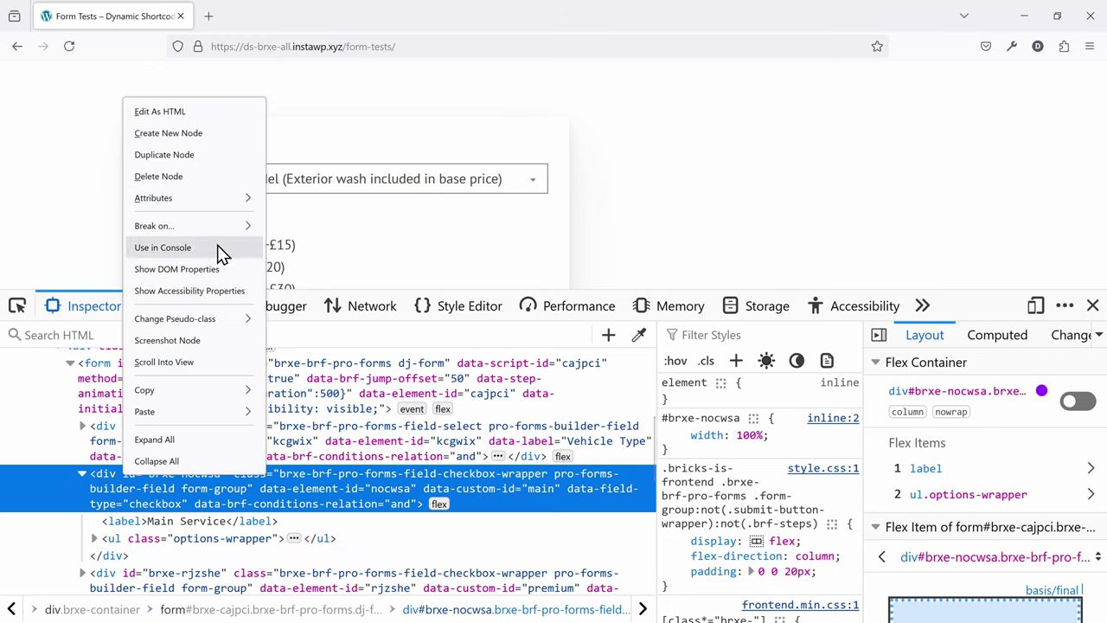
mouse_move(227, 205)
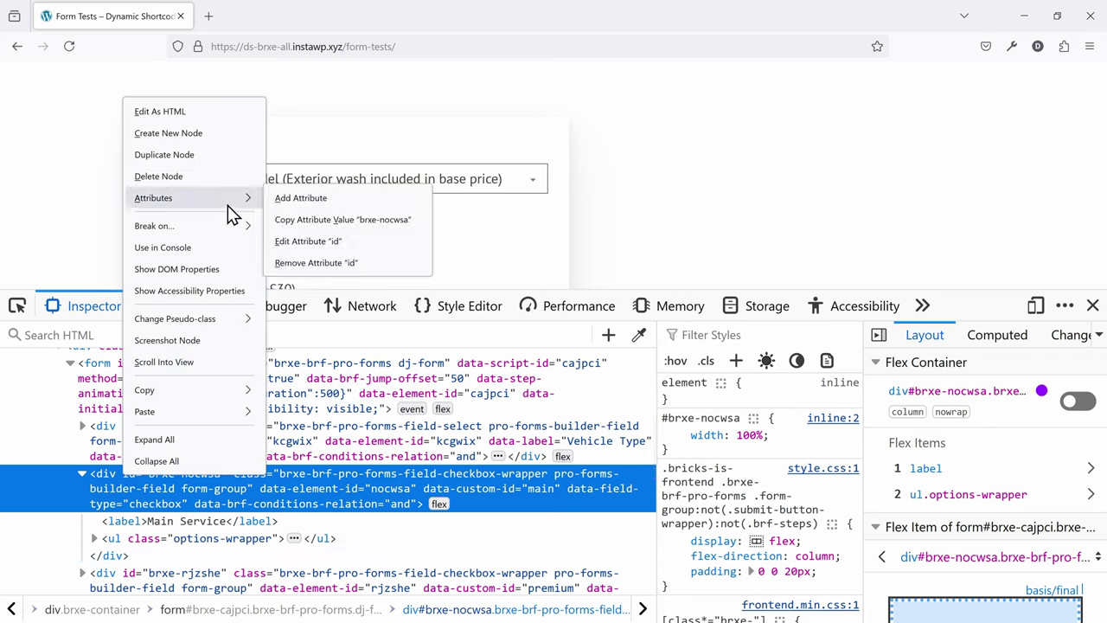
click(152, 114)
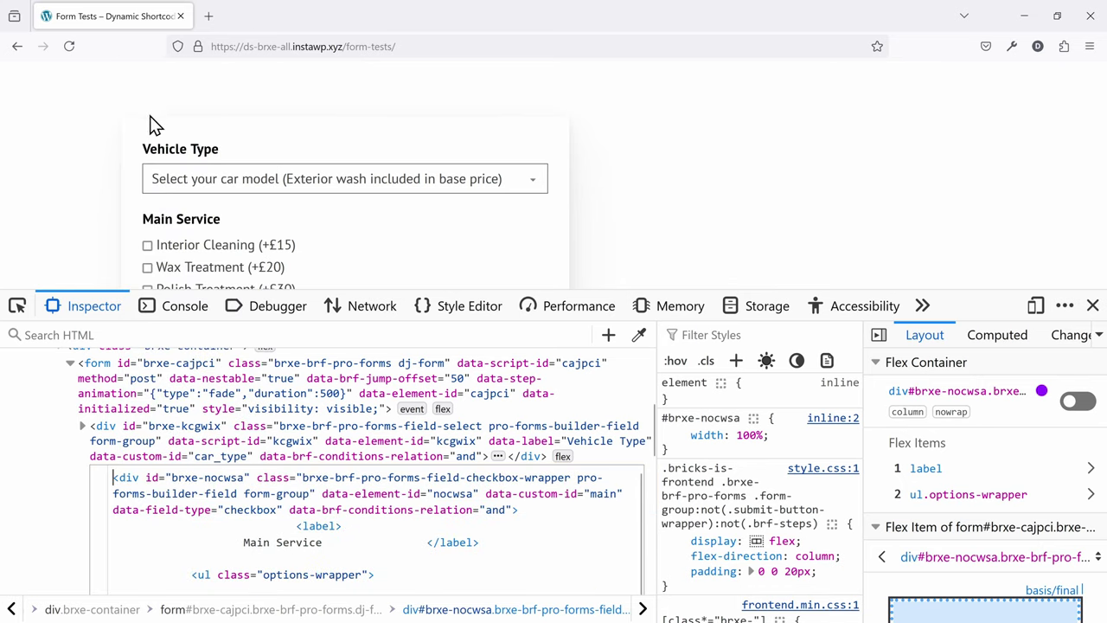
double_click(130, 478)
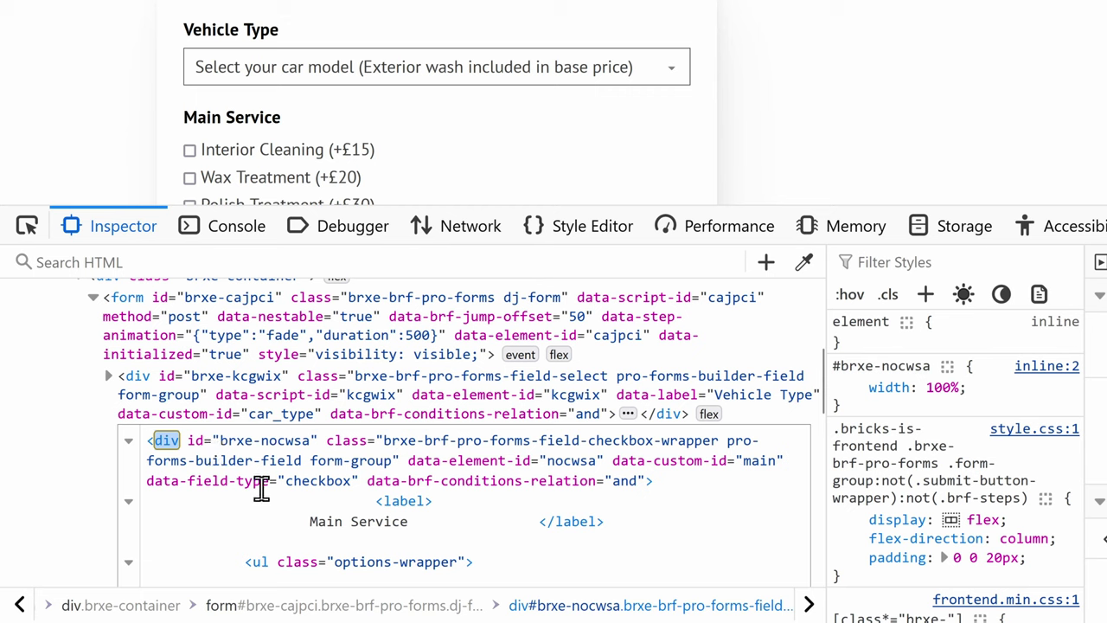
text(fieldset)
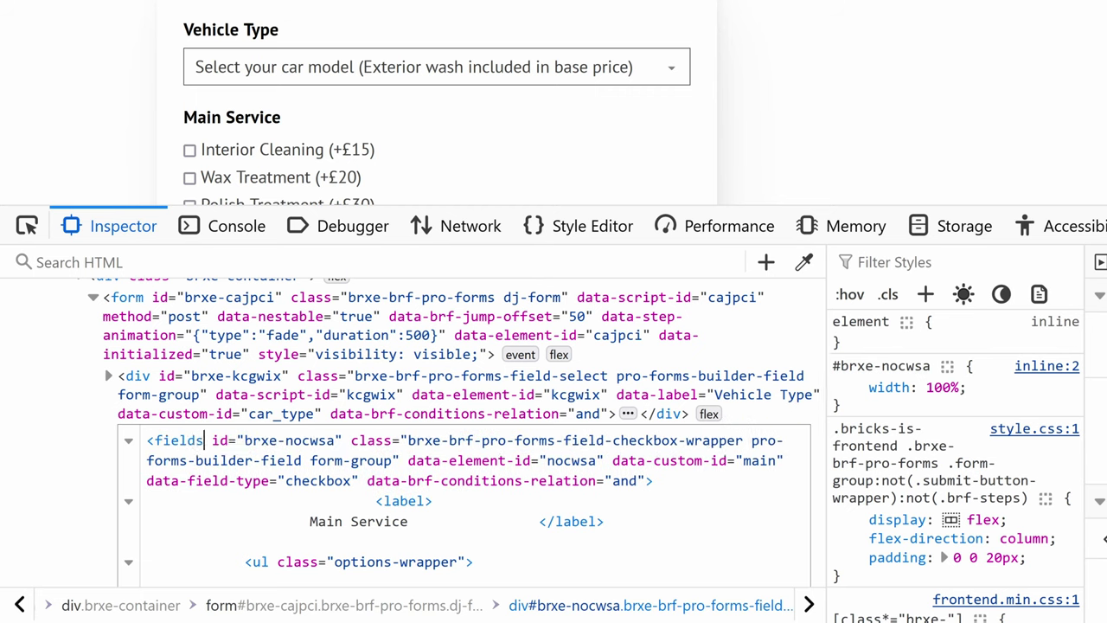
- Change the closing div tag of the Main Service wrapper to fieldset
scroll(327, 487, down, 5)
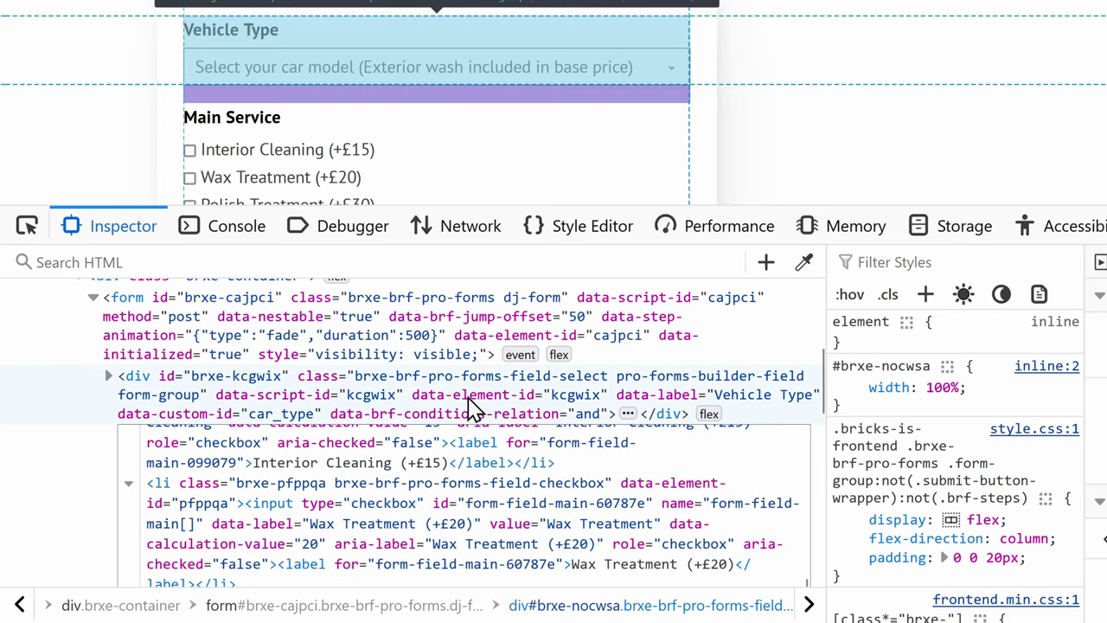
scroll(472, 398, down, 5)
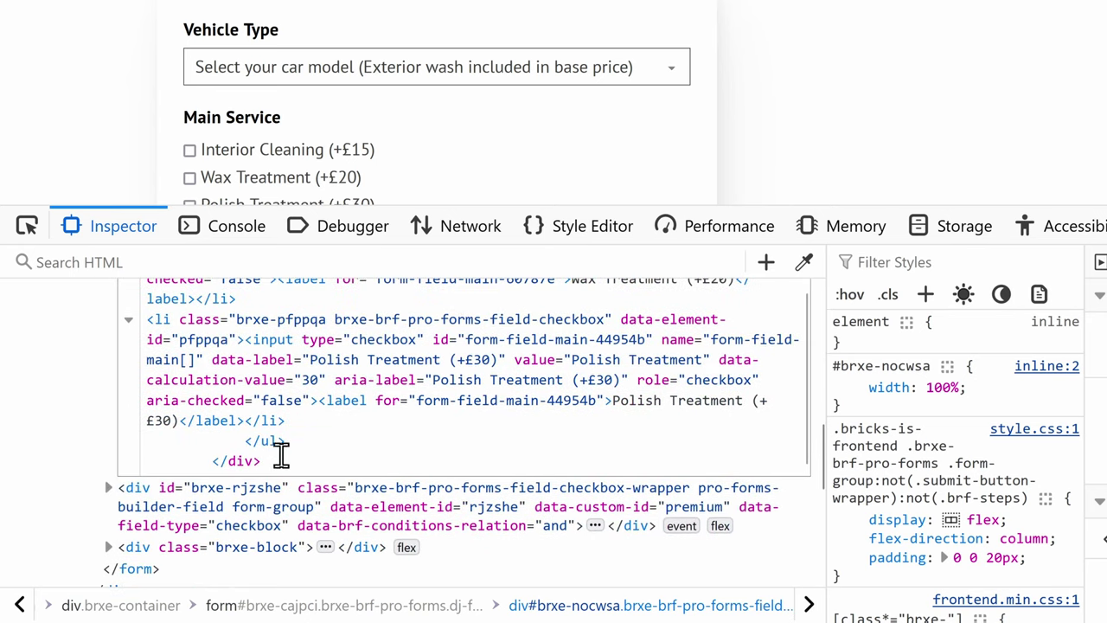
double_click(231, 461)
text(fieldset)
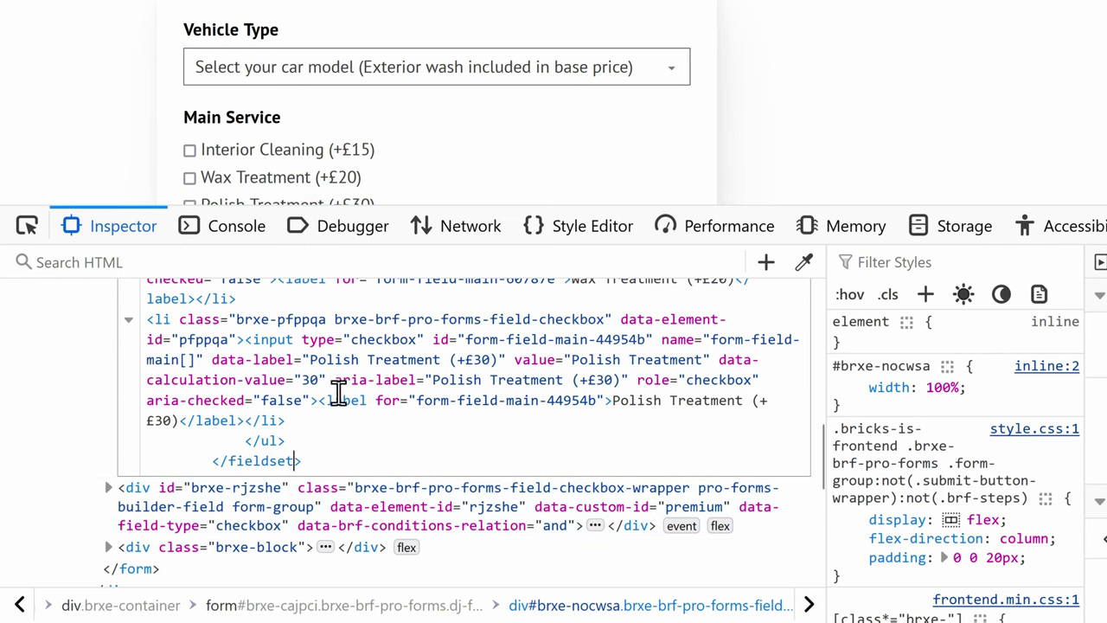
key(Return)
- Replace the opening and closing label tags around the Main Service text with legend tags
scroll(250, 493, up, 10)
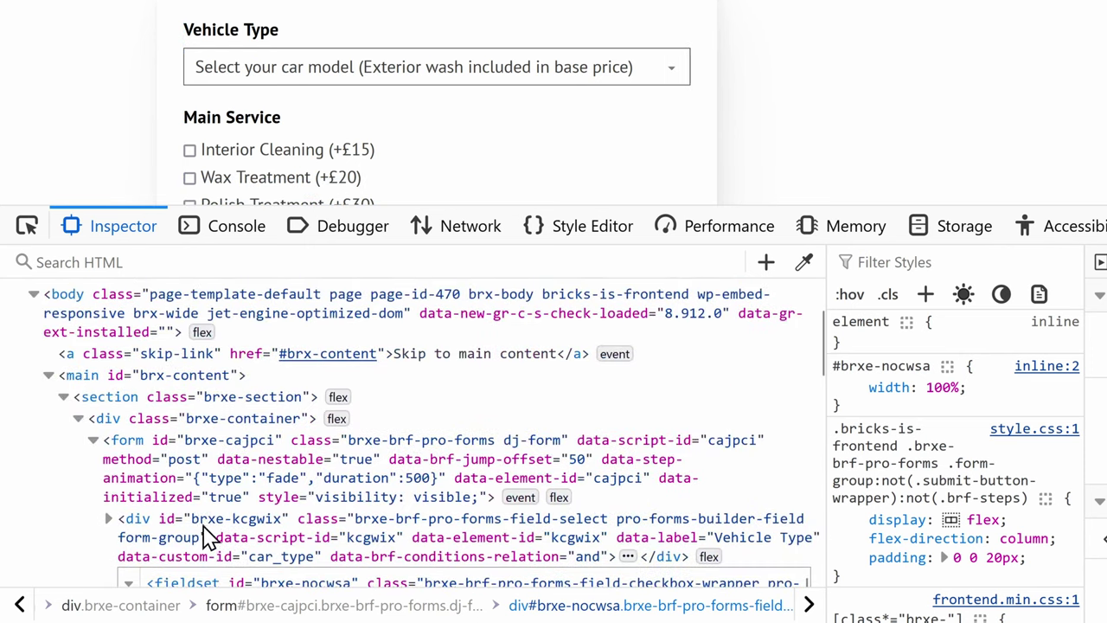
scroll(223, 526, down, 5)
scroll(227, 521, up, 3)
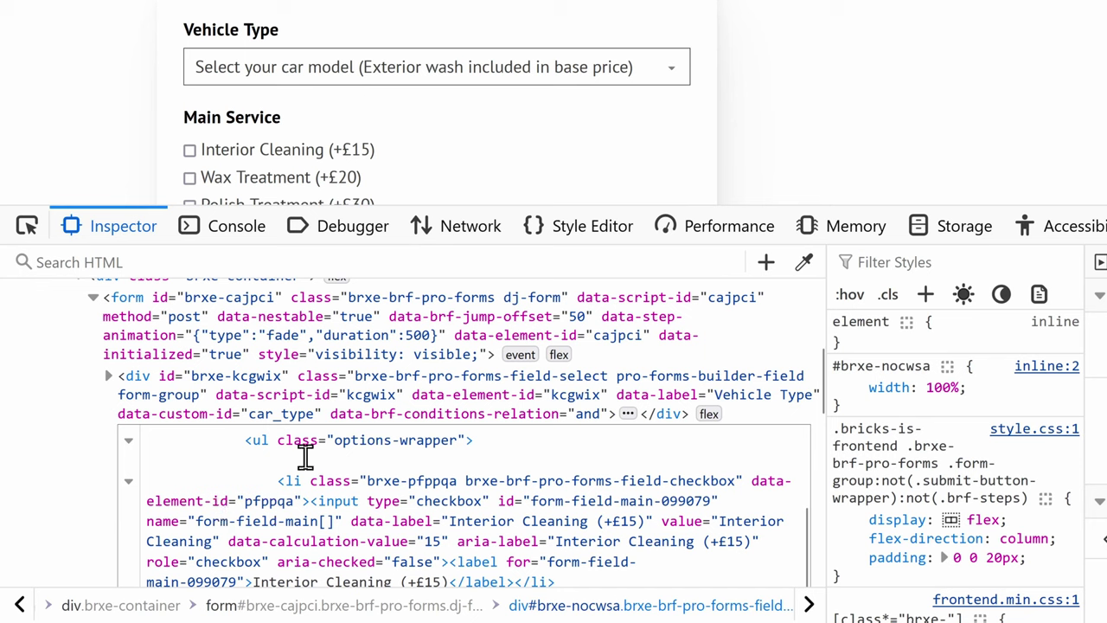
scroll(206, 451, up, 2)
click(196, 460)
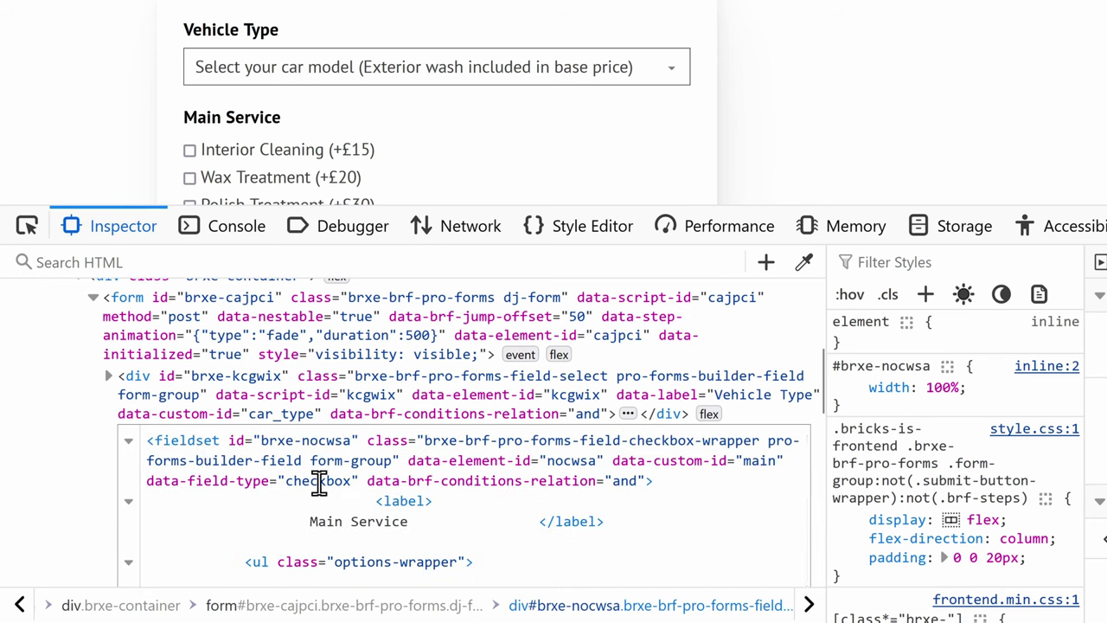
click(415, 501)
double_click(406, 502)
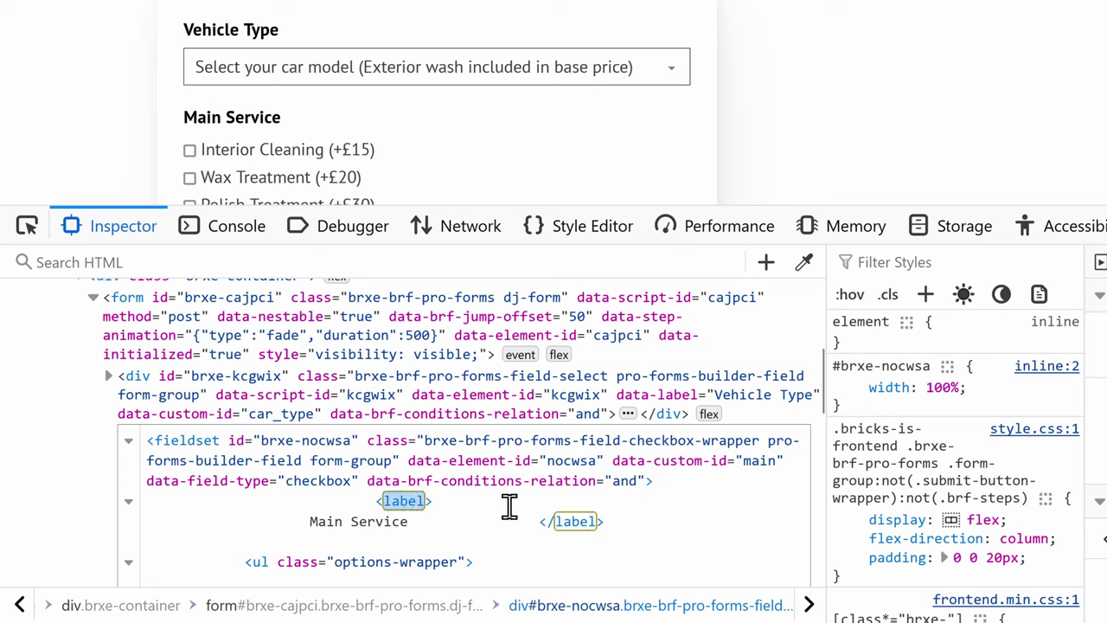
text(legend)
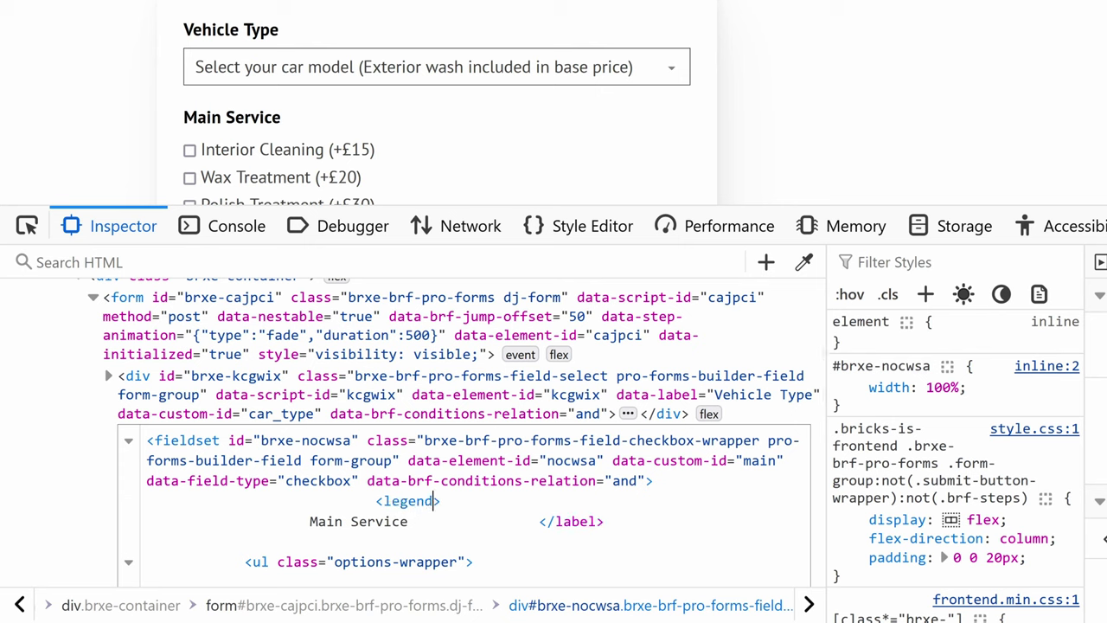
double_click(571, 522)
text(l)
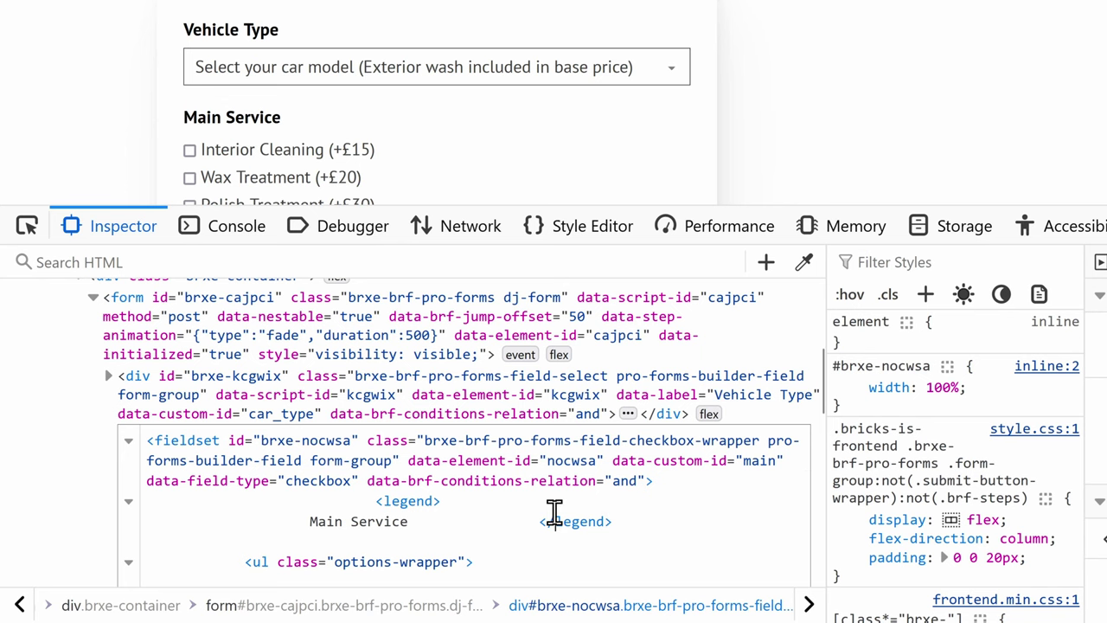
- Change the options-wrapper's opening ul tag and both li tags of the Interior Cleaning option to div
scroll(553, 511, down, 2)
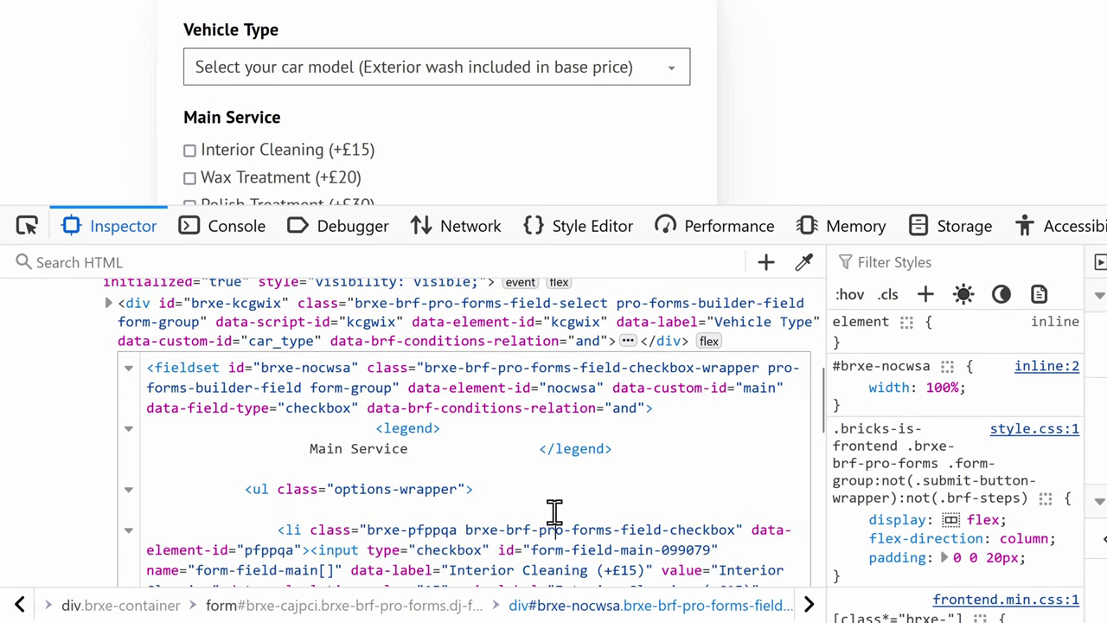
scroll(554, 510, down, 2)
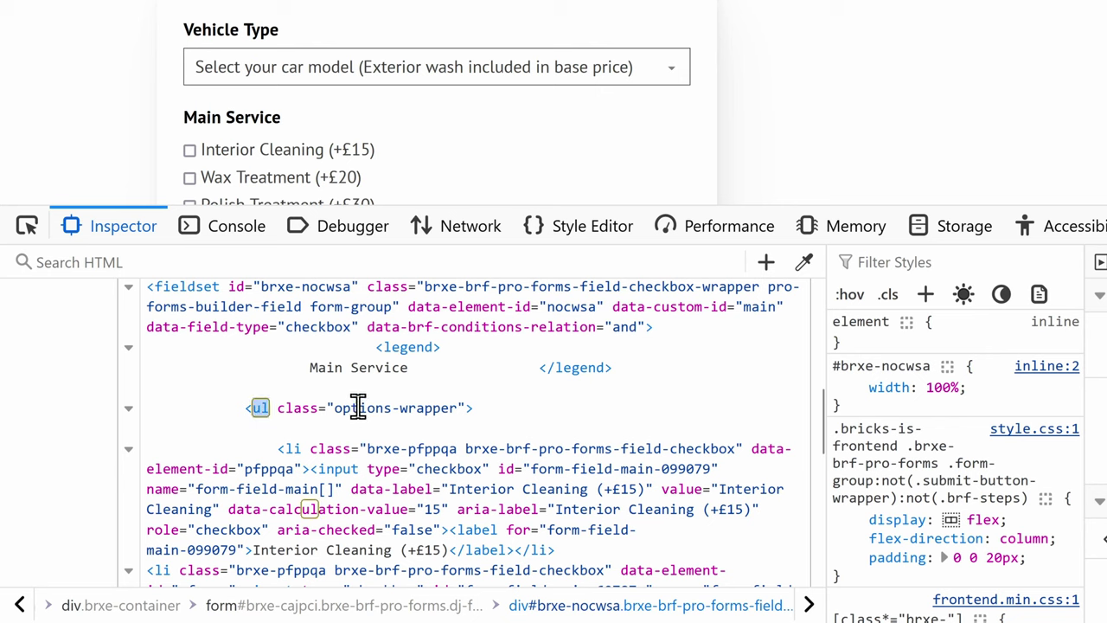
text(div)
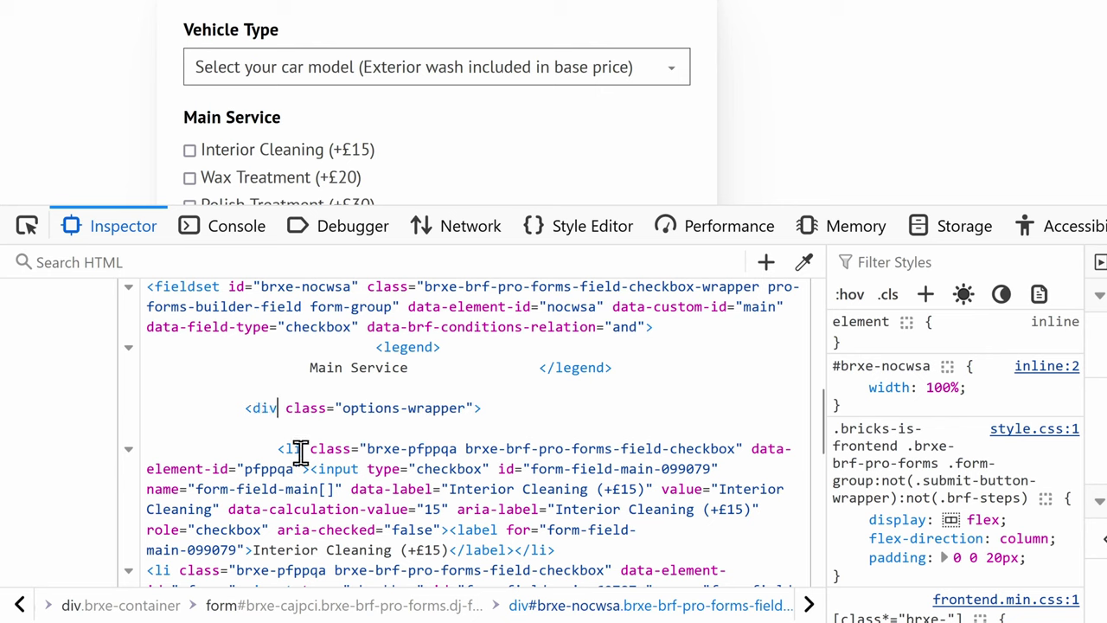
double_click(294, 449)
text(div)
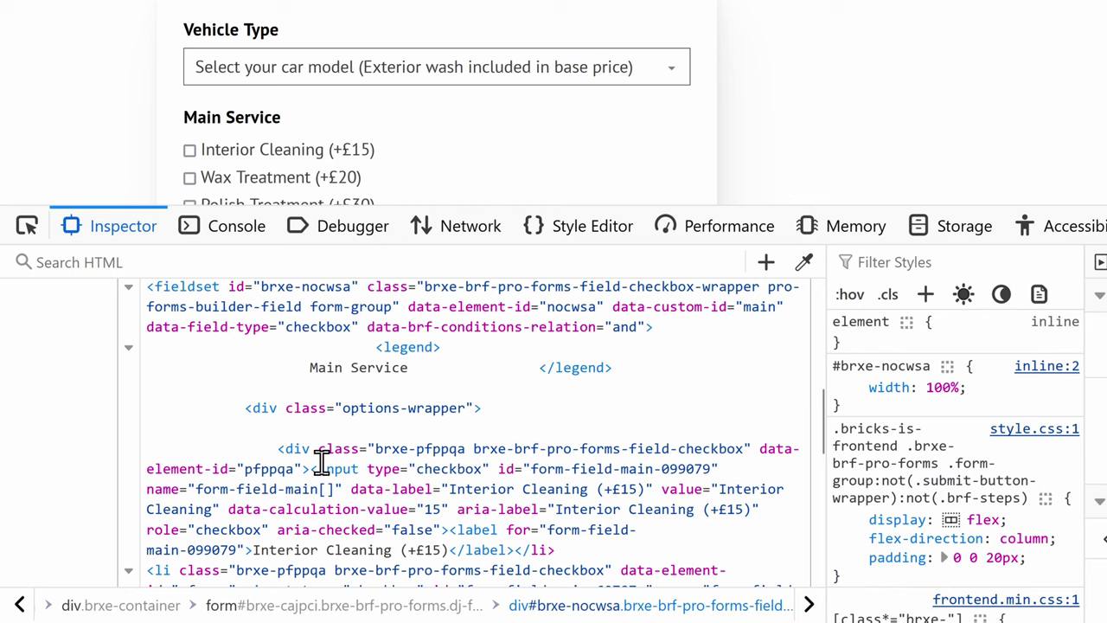
click(538, 550)
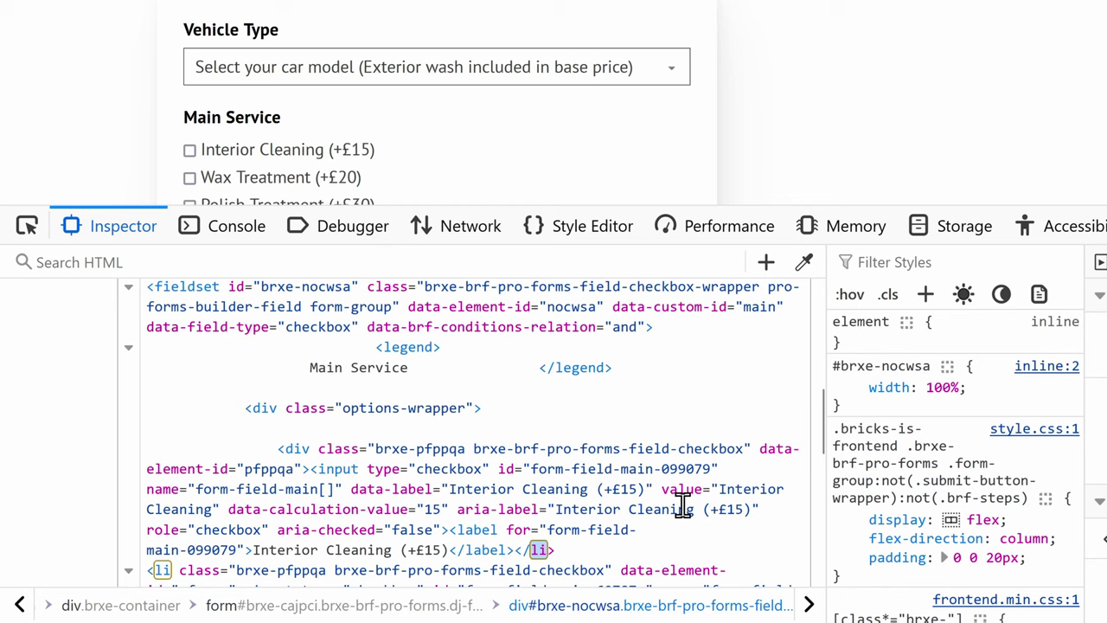
key(BackSpace)
key(BackSpace)
text(div)
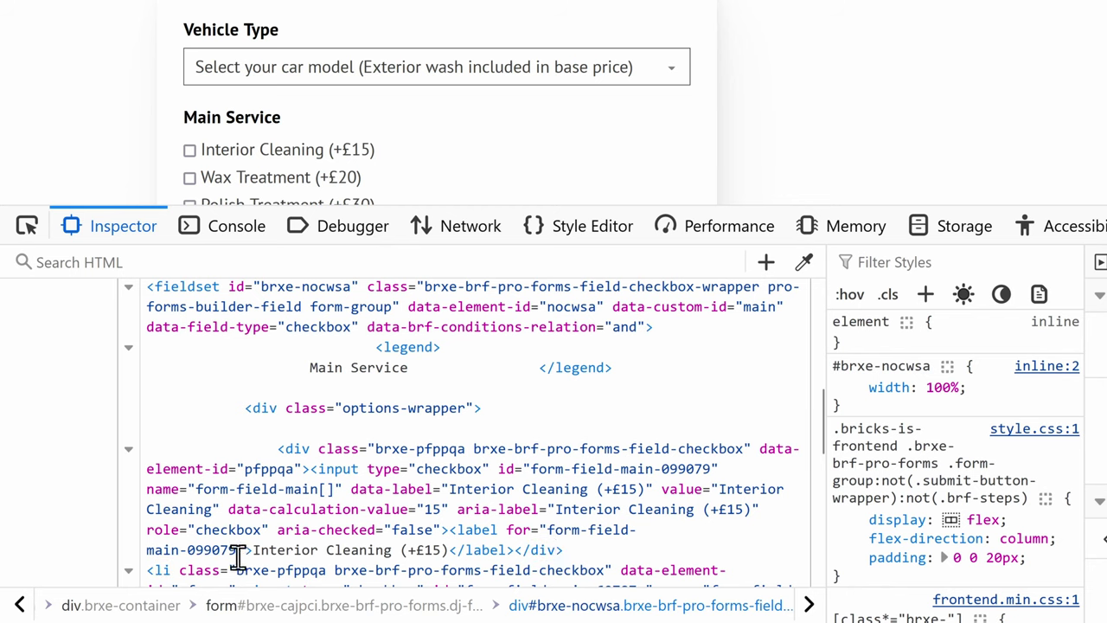
- Change the opening and closing li tags of the Wax Treatment option to div
click(160, 570)
key(BackSpace)
key(BackSpace)
text(div)
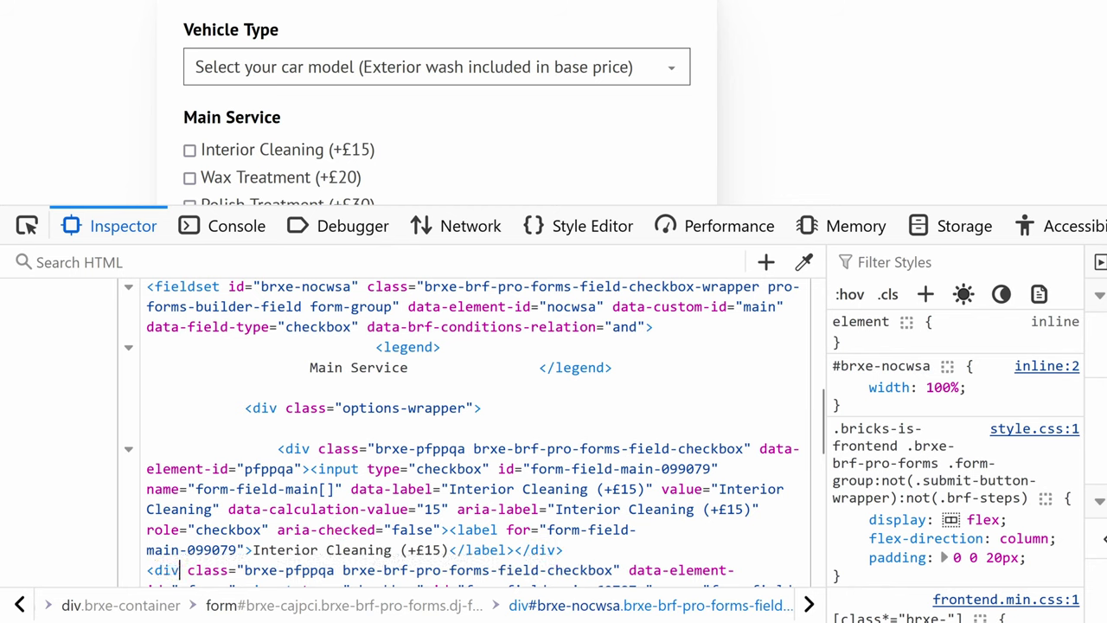
key(Down)
key(Down)
key(Down)
key(Down)
key(Down)
key(Down)
key(Down)
key(Down)
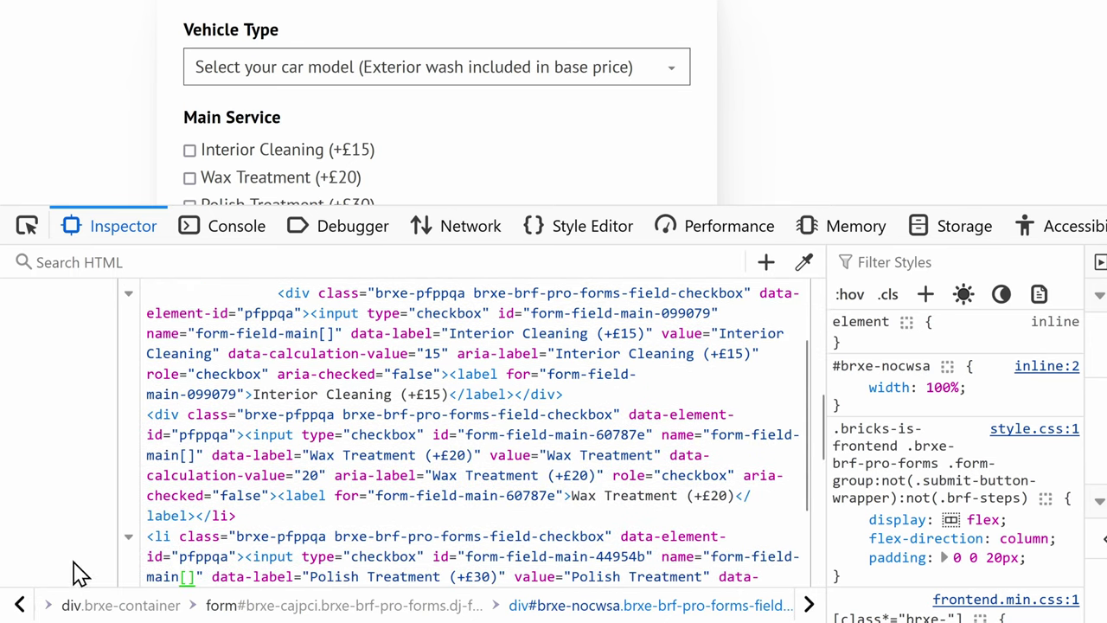
double_click(220, 516)
key(BackSpace)
text(div)
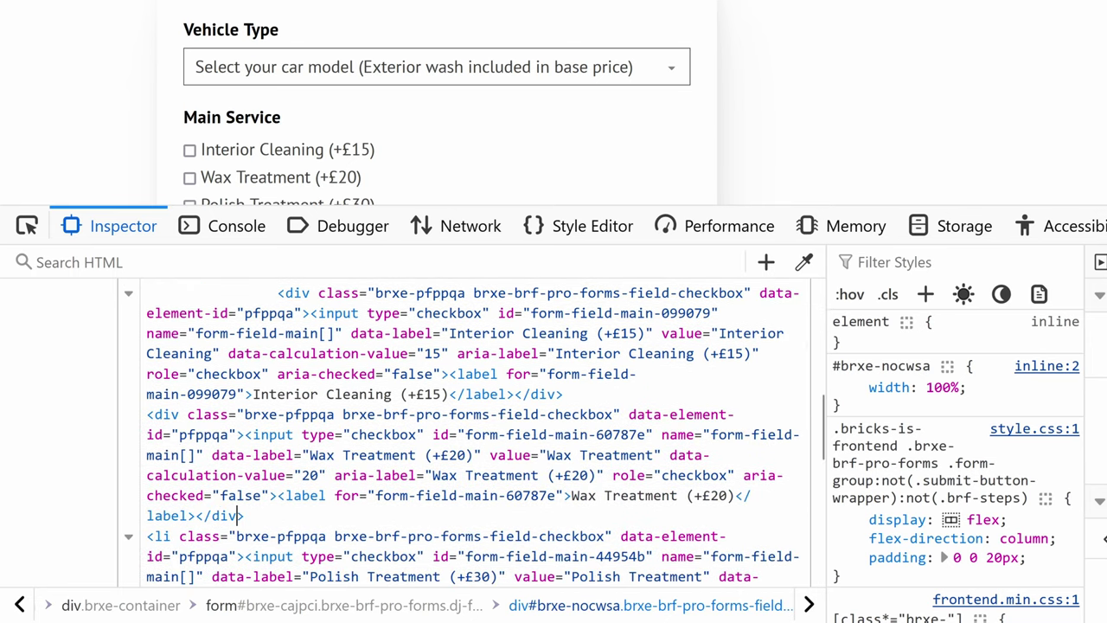
- Change the Polish Treatment option's opening and closing li tags and the options-wrapper's closing ul tag to div
double_click(161, 537)
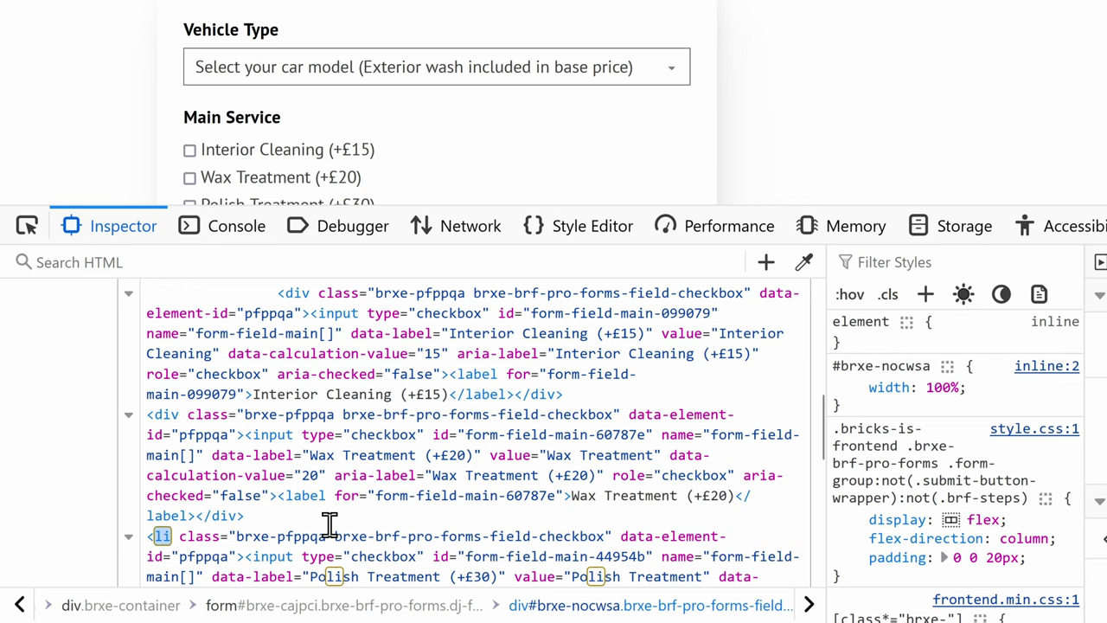
text(div)
scroll(484, 495, down, 2)
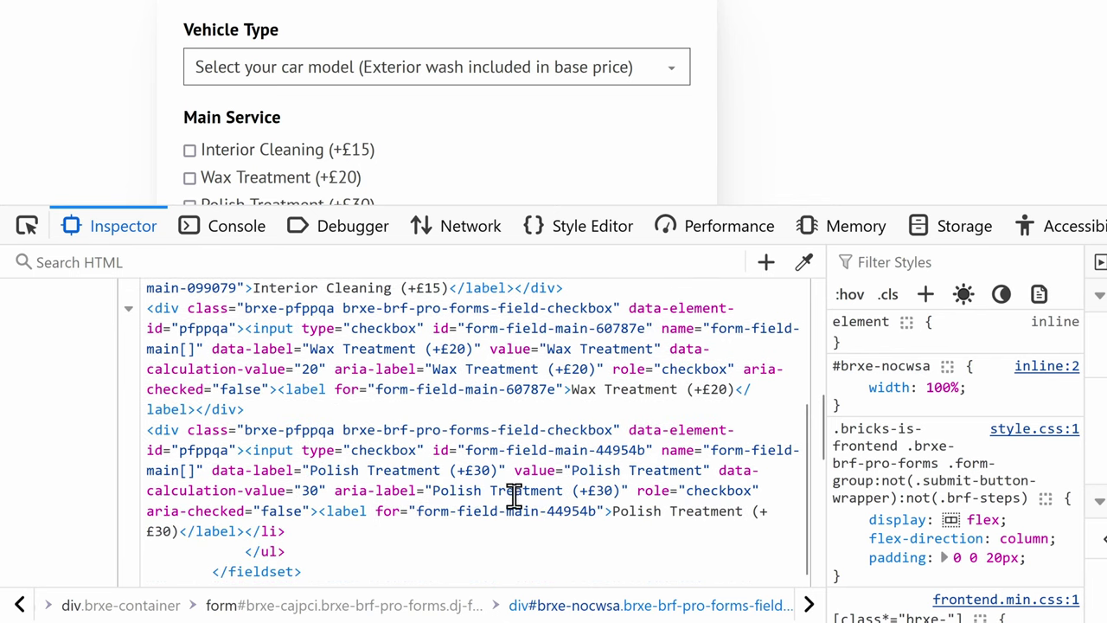
double_click(271, 530)
text(div)
double_click(270, 551)
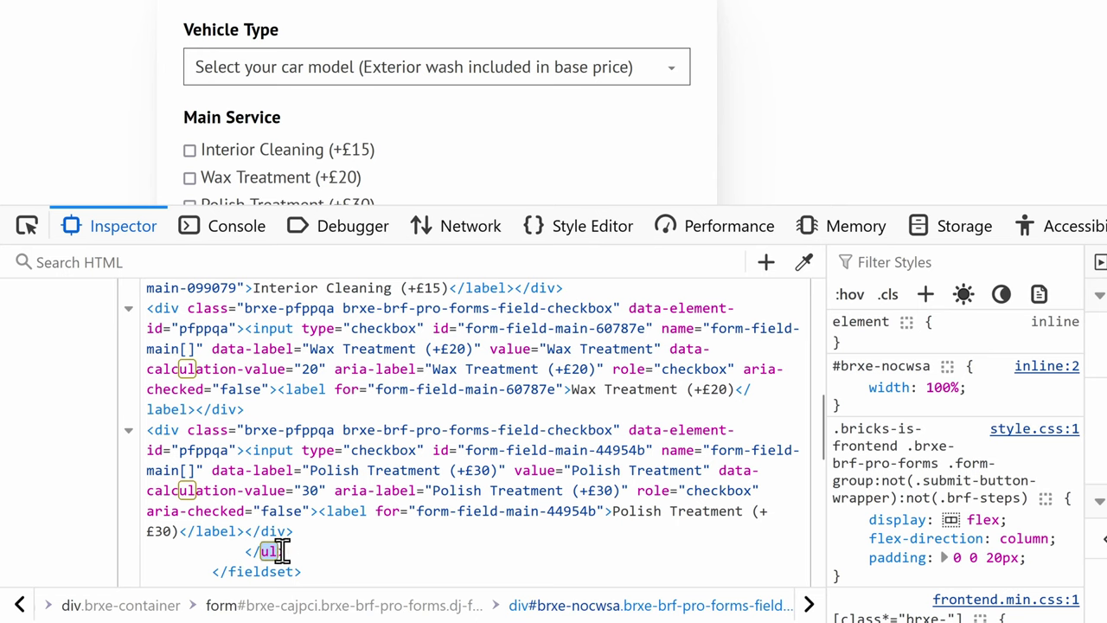
text(div)
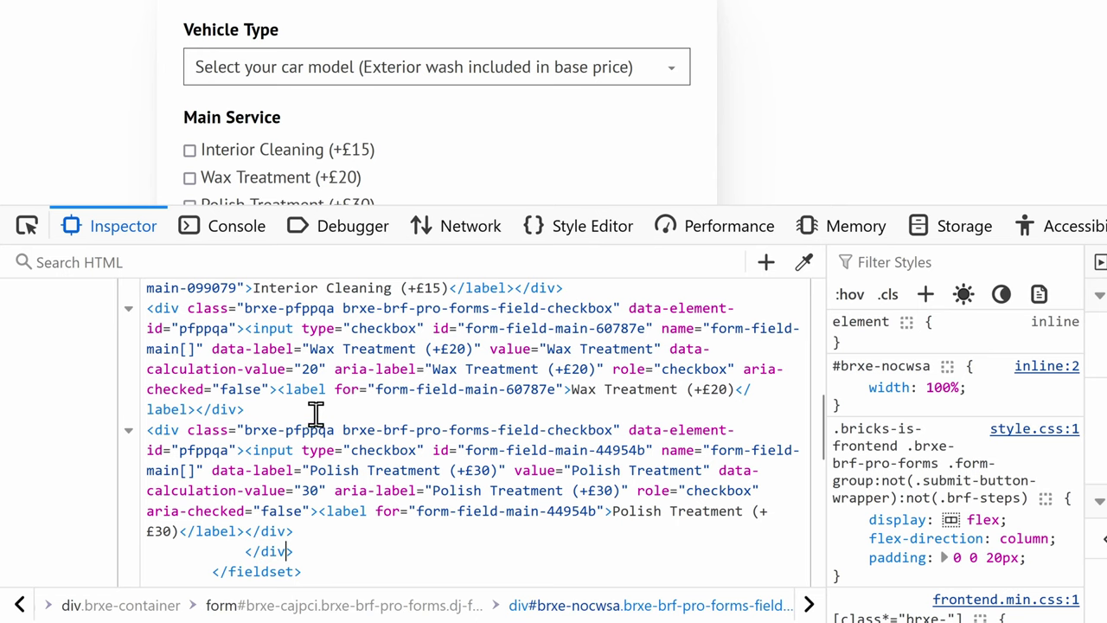
- Remove the aria-label, role and aria-checked attributes from the Interior Cleaning checkbox input
scroll(317, 420, up, 4)
click(367, 447)
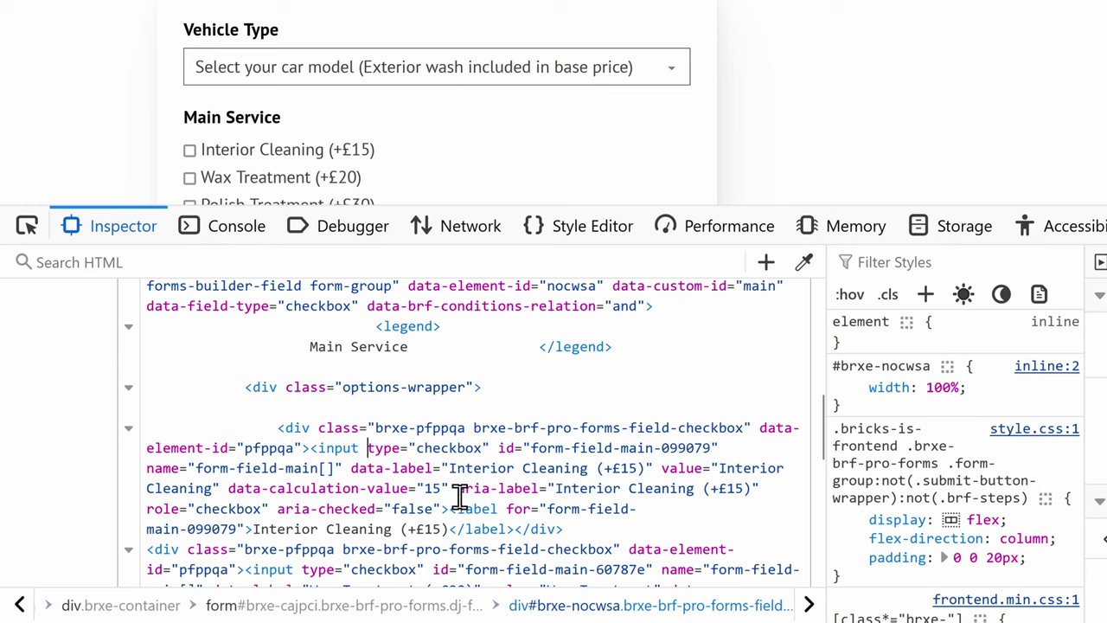
drag(459, 490, 442, 513)
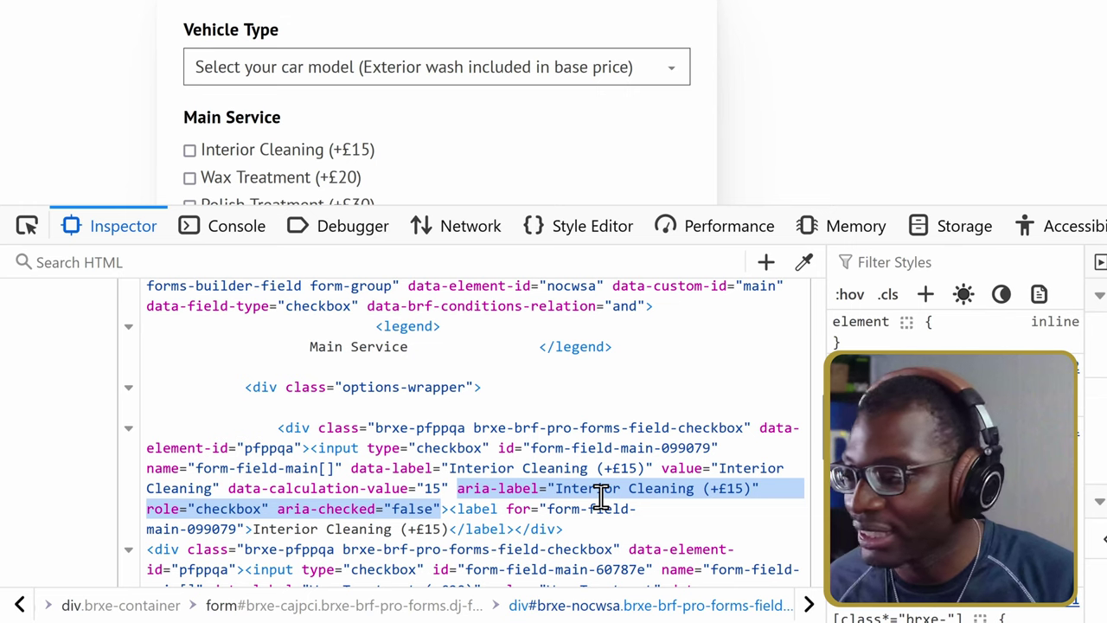
key(BackSpace)
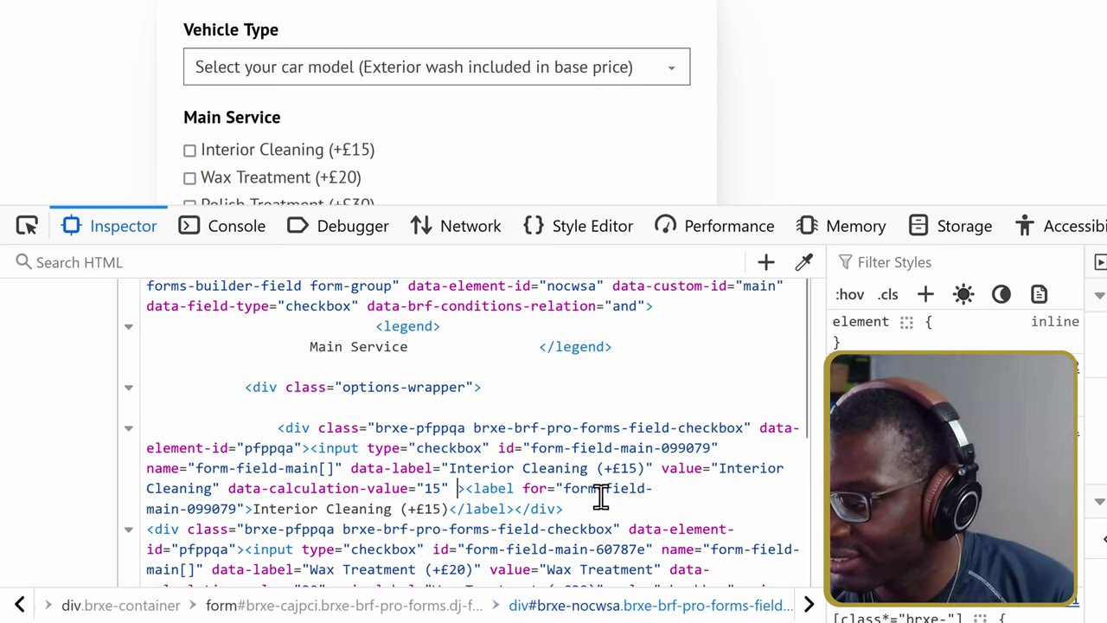
key(BackSpace)
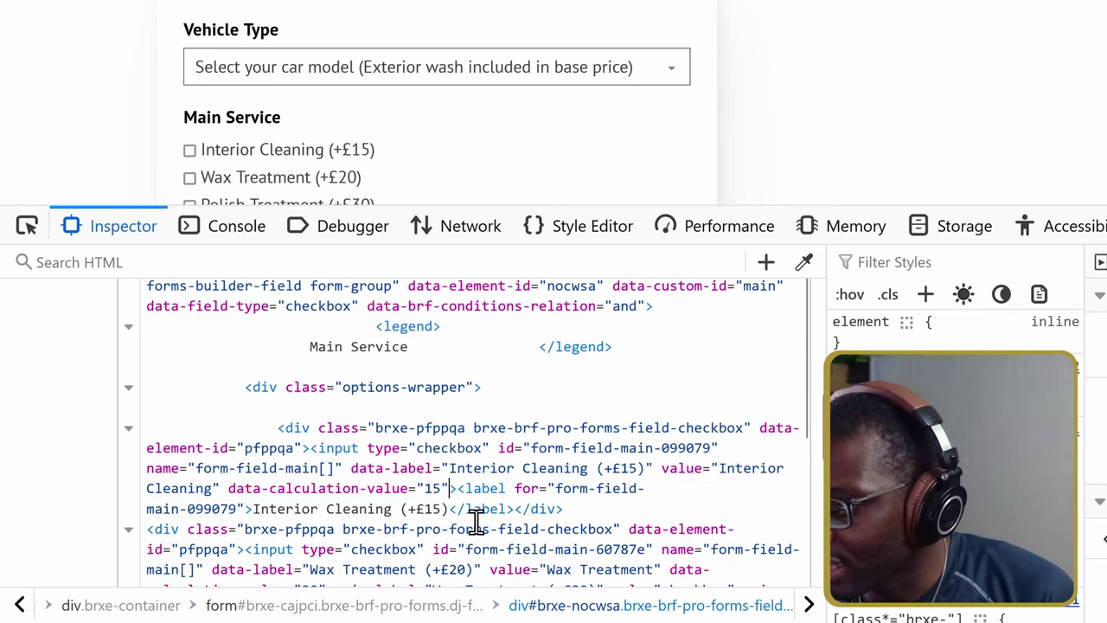
- Remove the aria-label, role and aria-checked attributes from the Wax Treatment checkbox input
scroll(476, 523, down, 3)
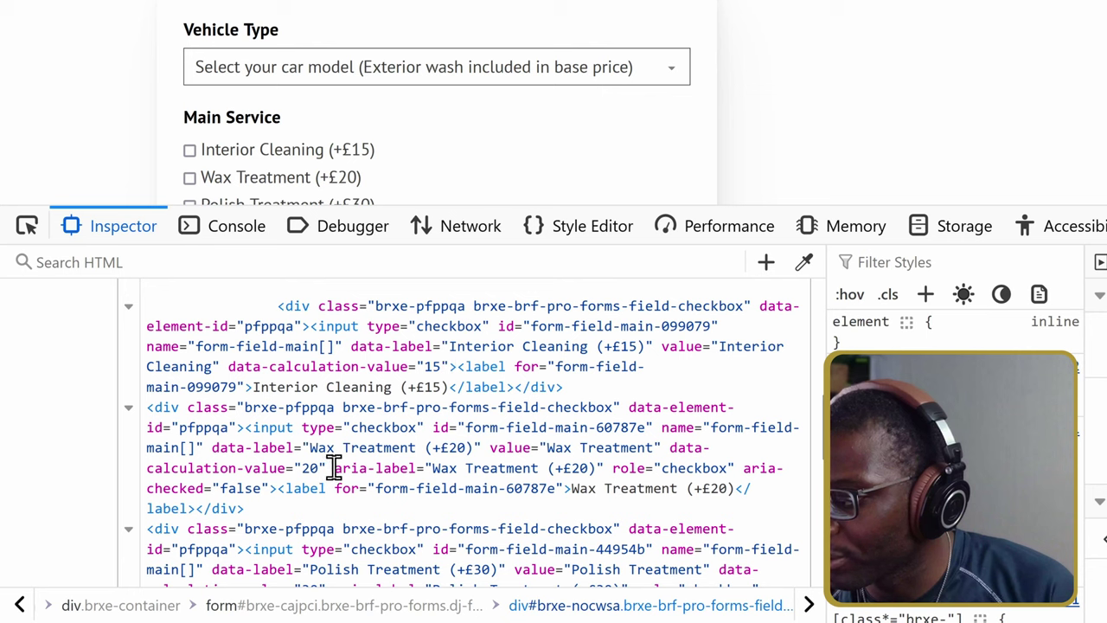
drag(334, 468, 270, 487)
key(BackSpace)
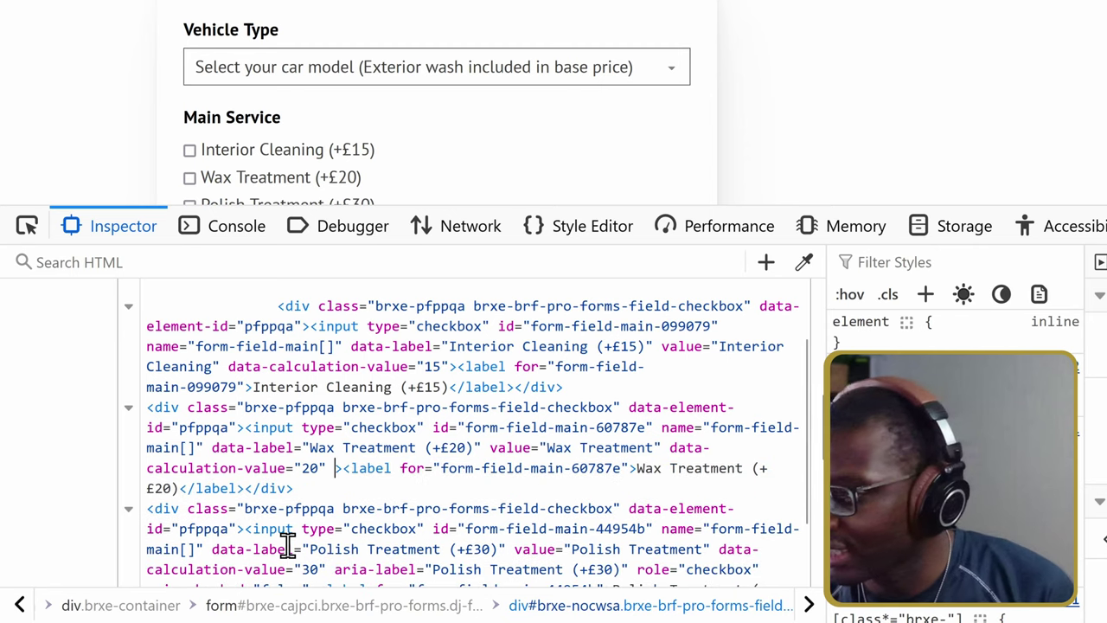
- Remove the aria-label, role and aria-checked attributes from the Polish Treatment checkbox input and apply the HTML edits to the page
scroll(372, 488, down, 2)
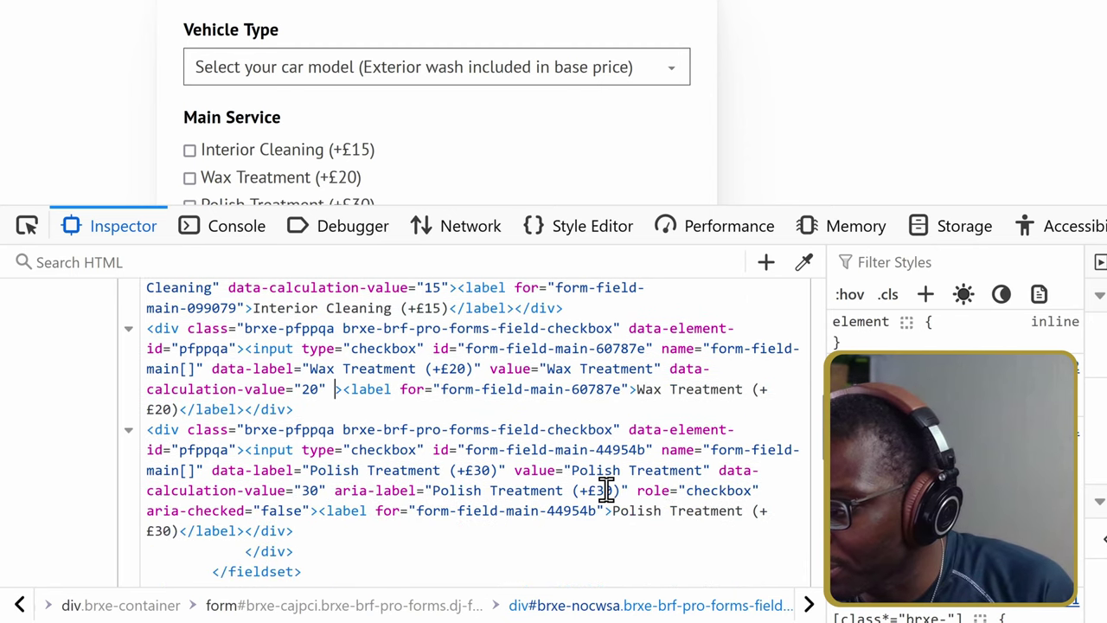
drag(335, 491, 310, 509)
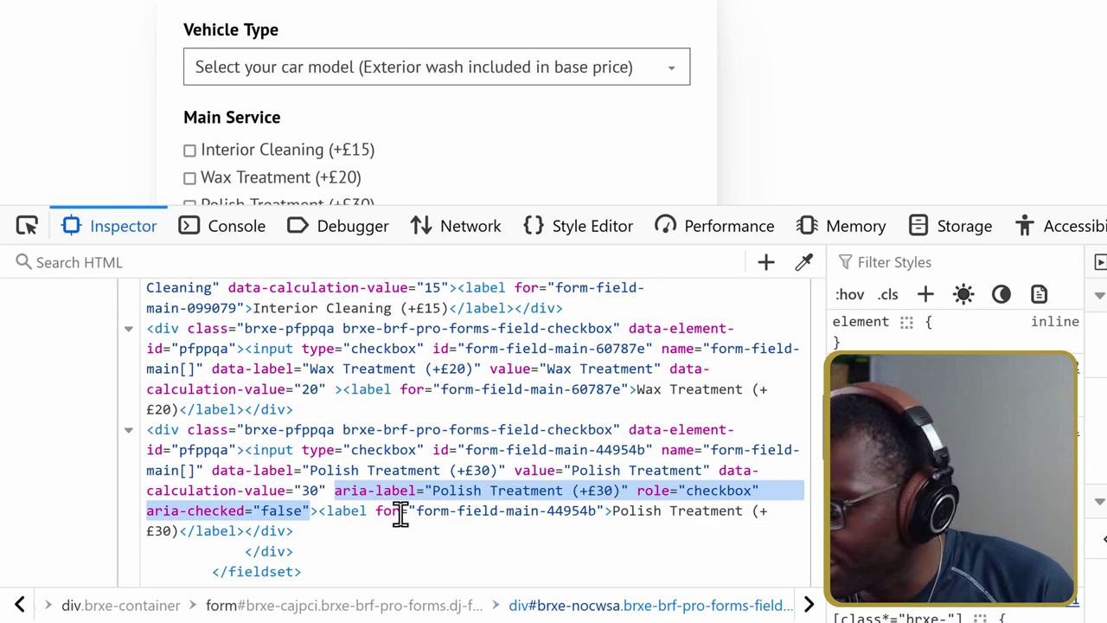
key(Delete)
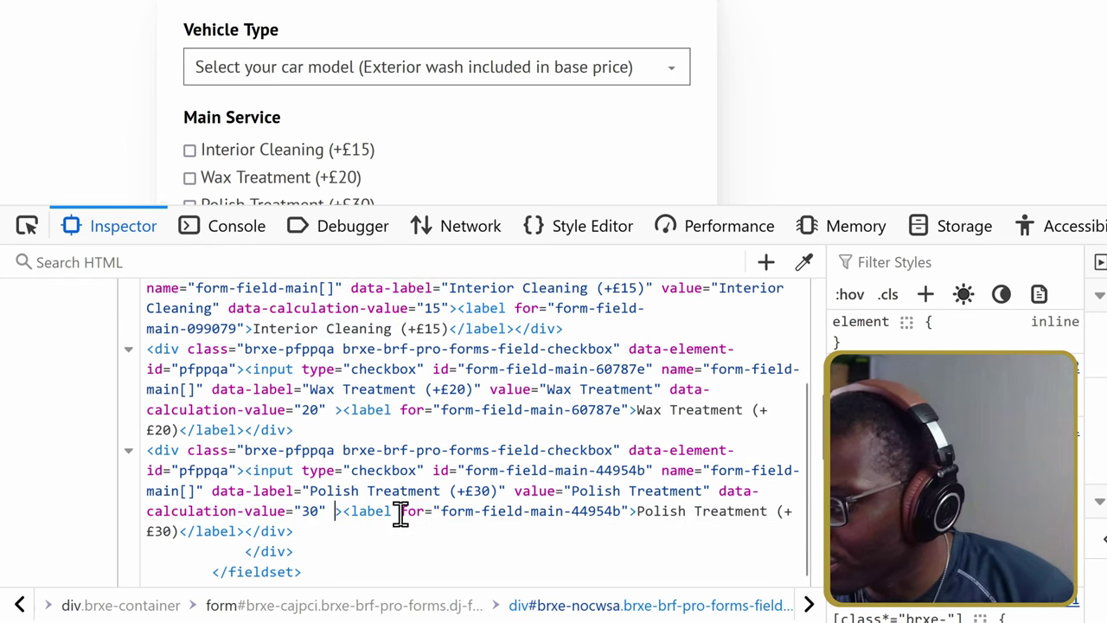
key(BackSpace)
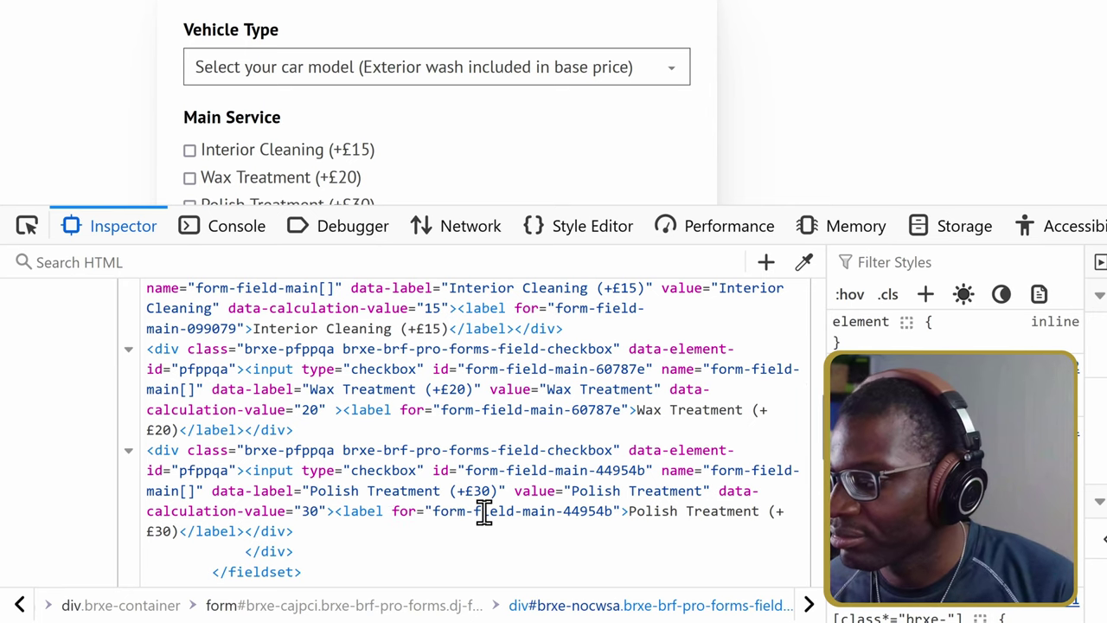
scroll(484, 510, up, 3)
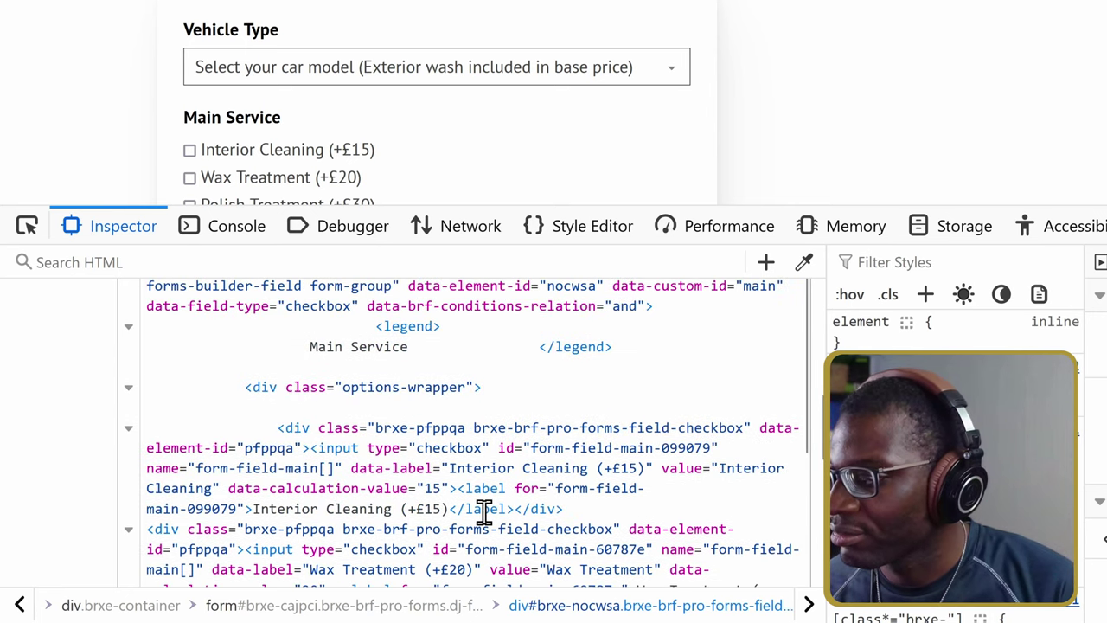
click(86, 376)
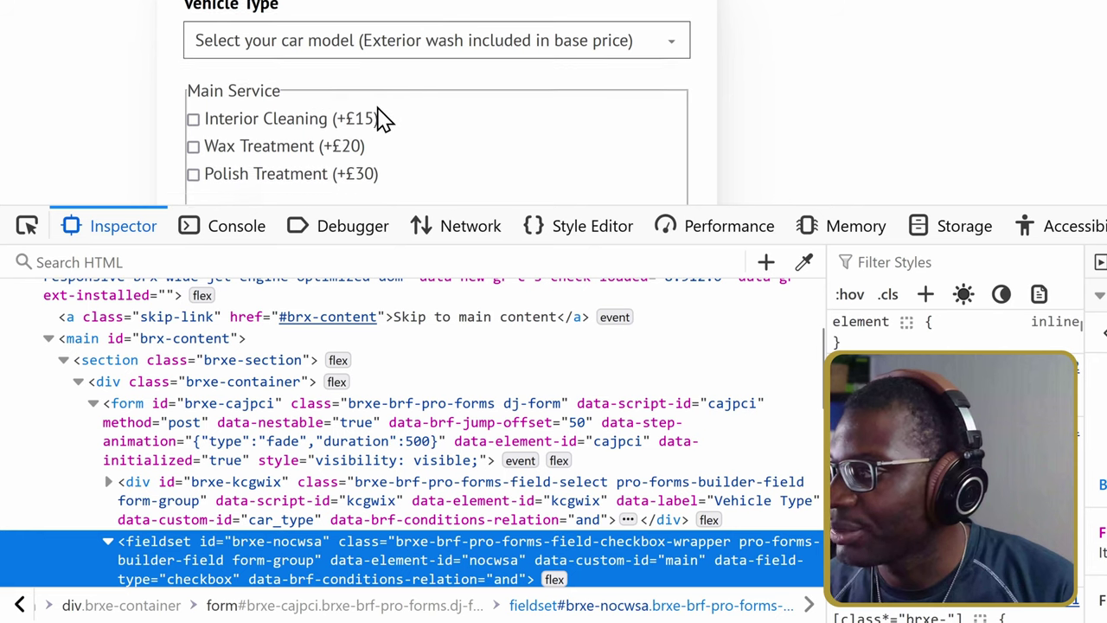
- Add a new style sheet in the developer tools with a fieldset rule that sets border to none
scroll(381, 119, down, 2)
scroll(264, 29, up, 2)
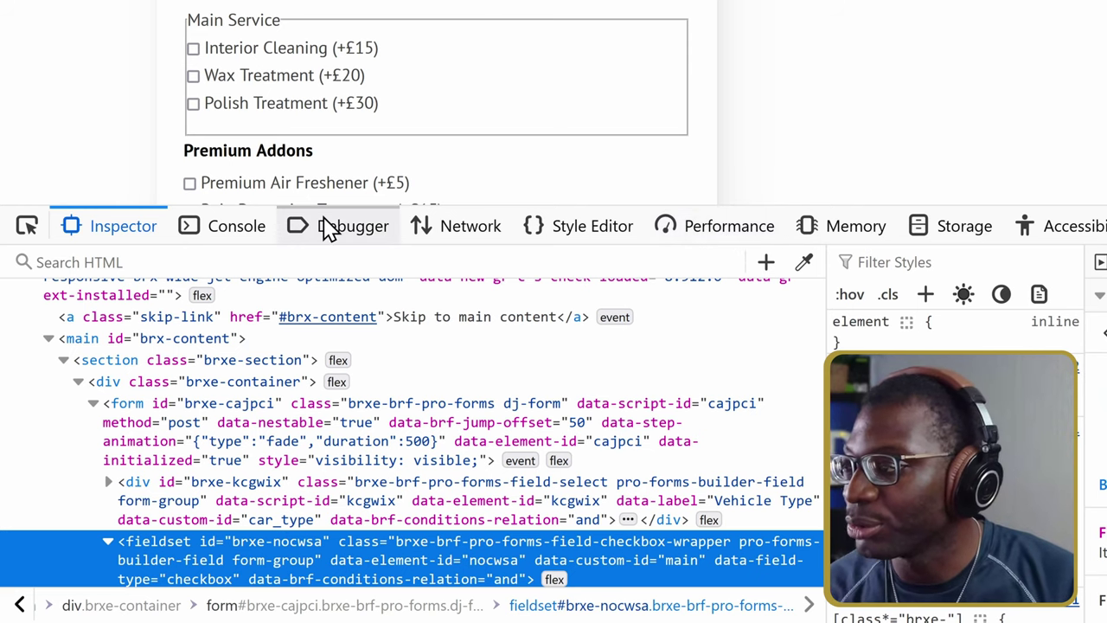
click(580, 243)
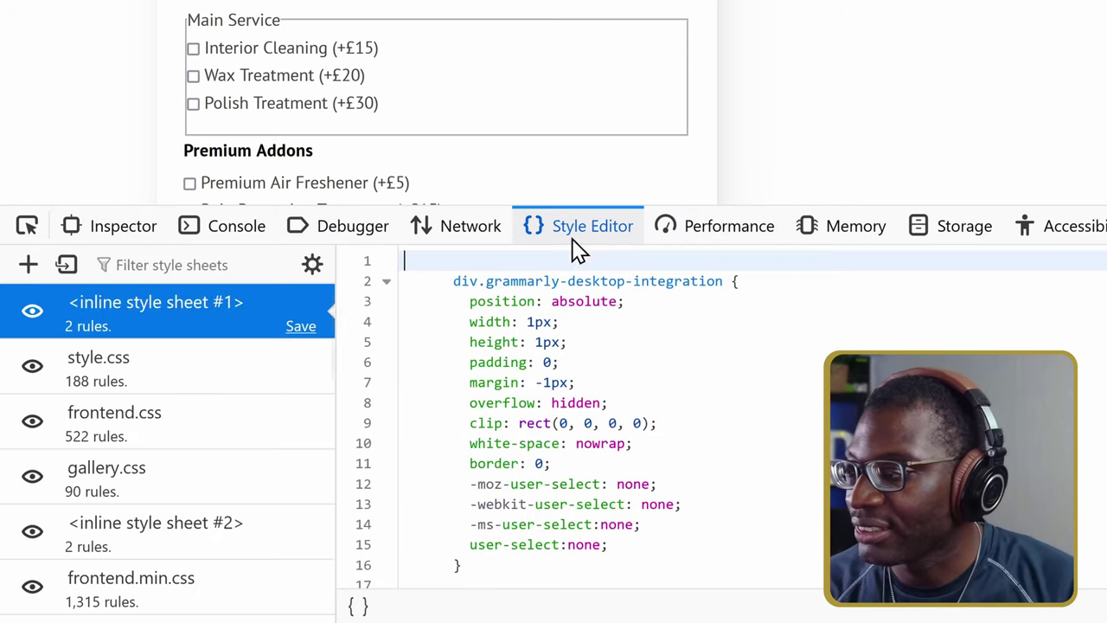
click(28, 264)
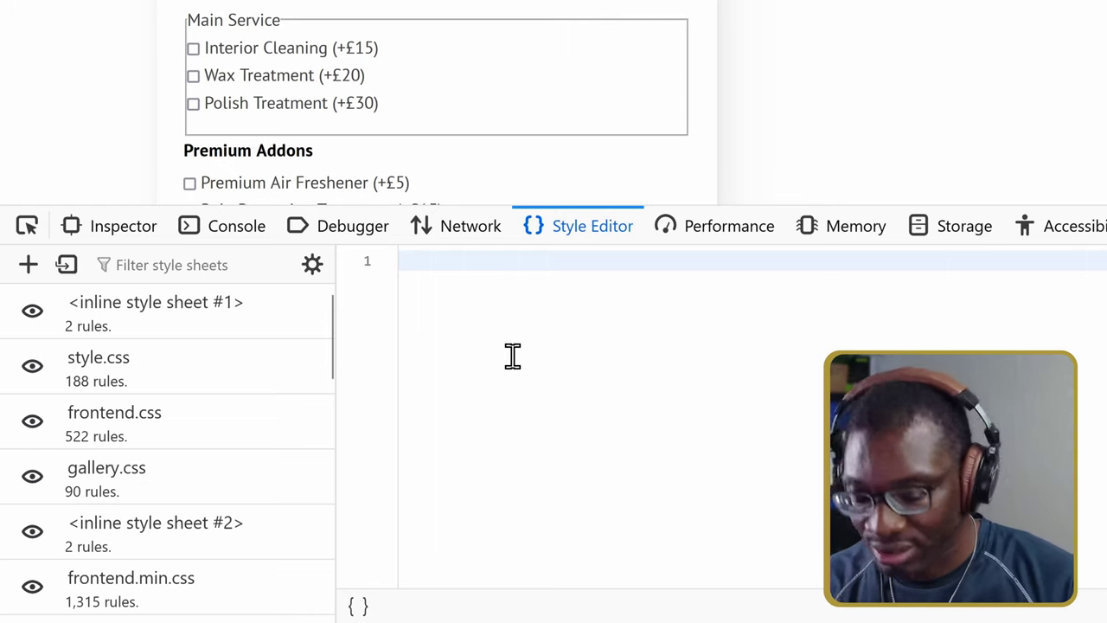
text(fieldset)
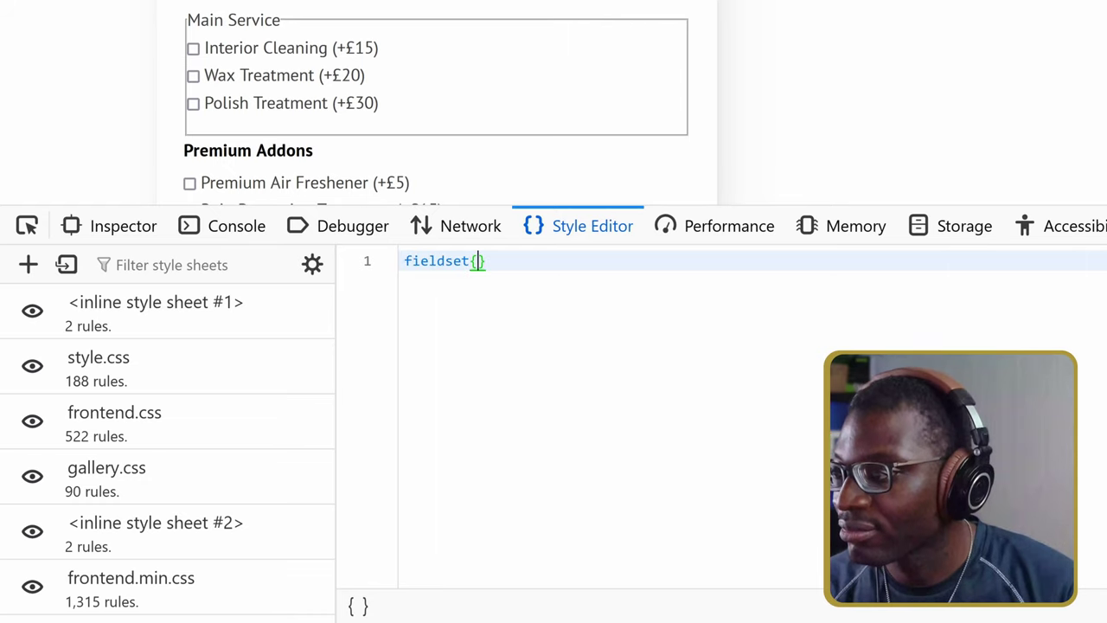
text({)
key(Return)
text(border)
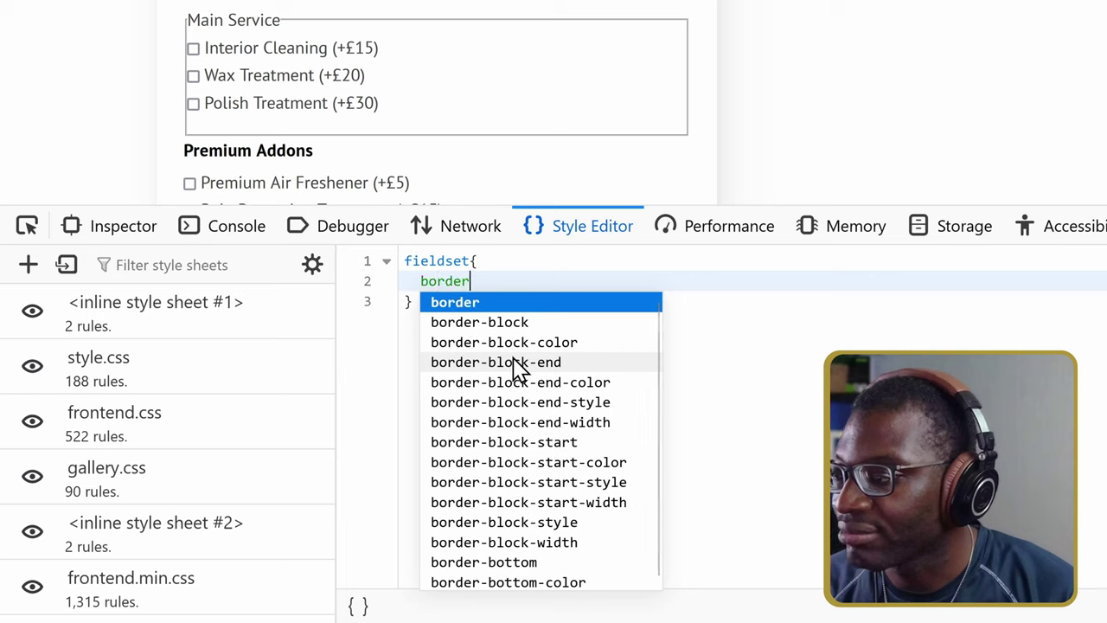
text(: 0)
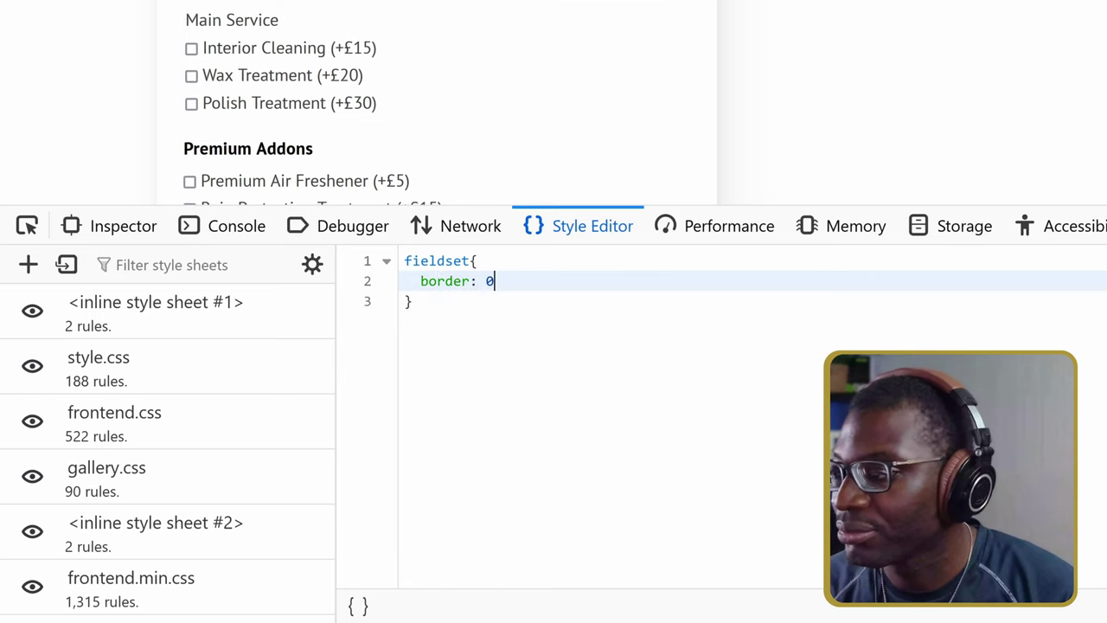
text(none;)
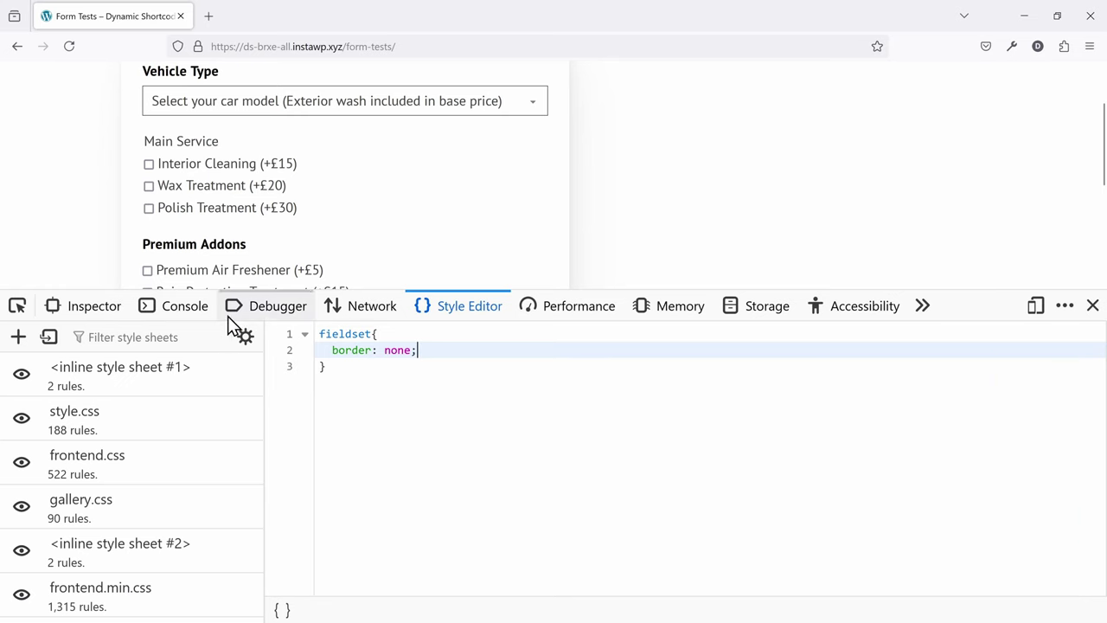
- Examine how the Main Service group, its label and its Interior Cleaning checkbox are exposed in the form's accessibility tree
click(101, 311)
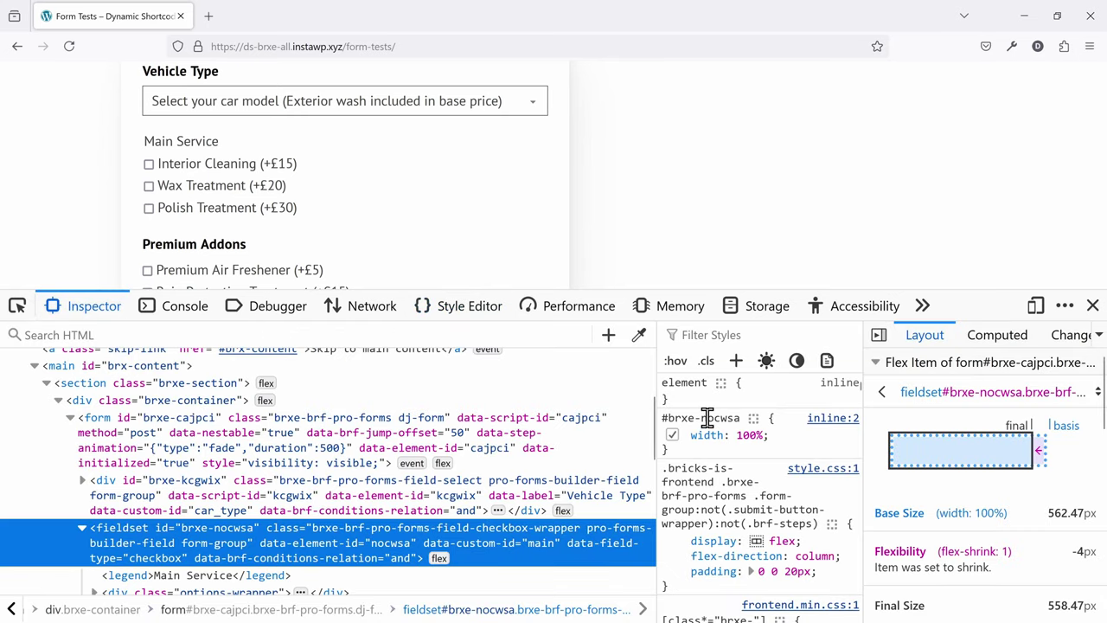
click(865, 307)
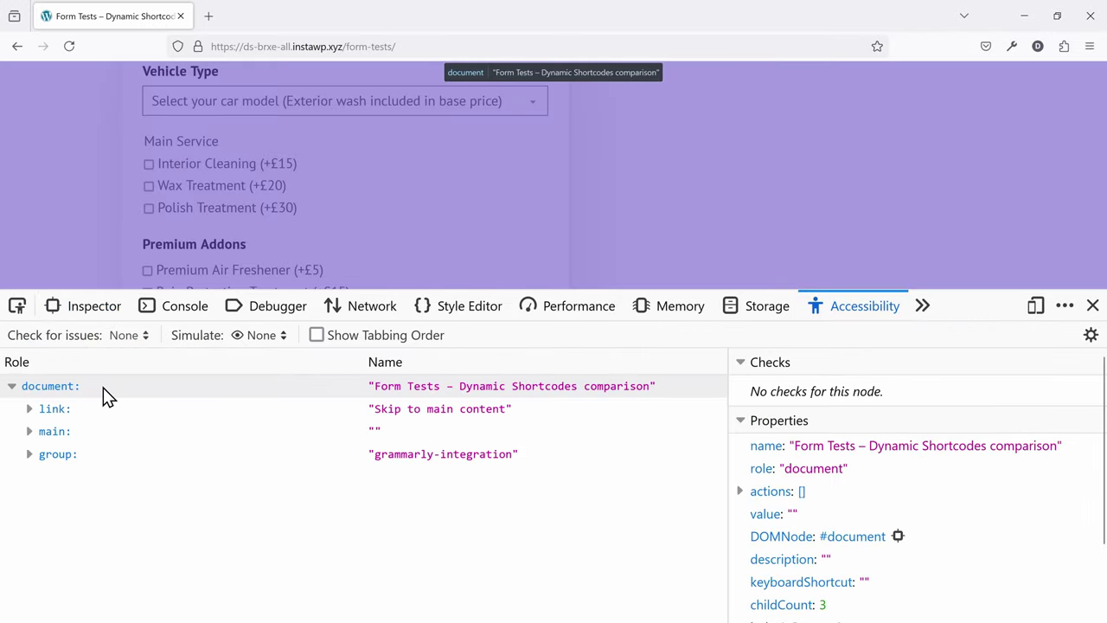
click(29, 435)
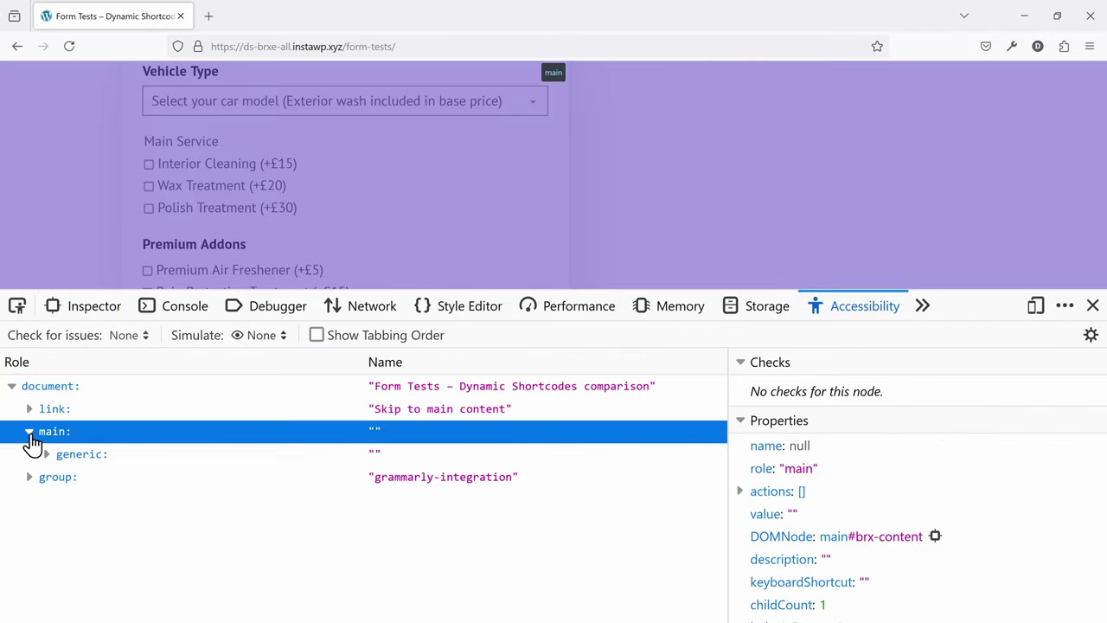
click(46, 454)
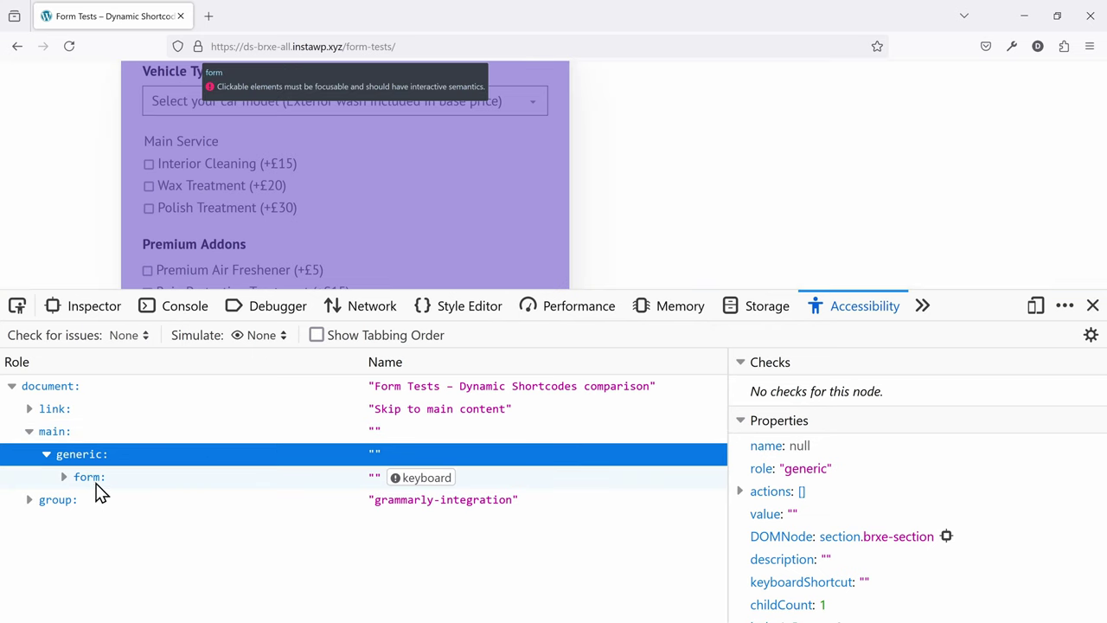
click(64, 478)
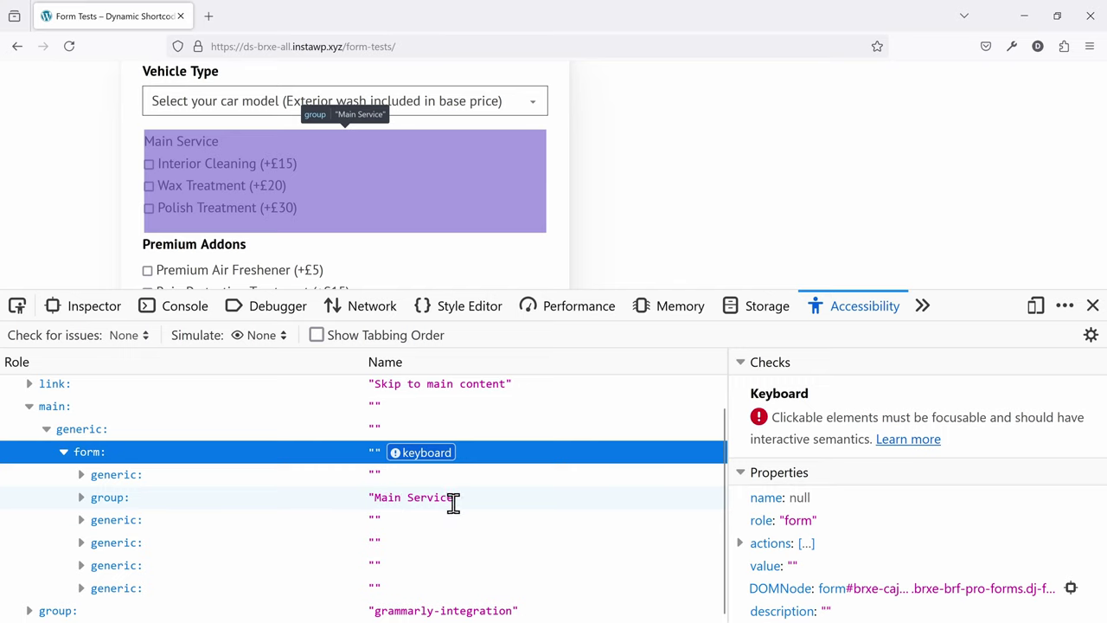
click(82, 498)
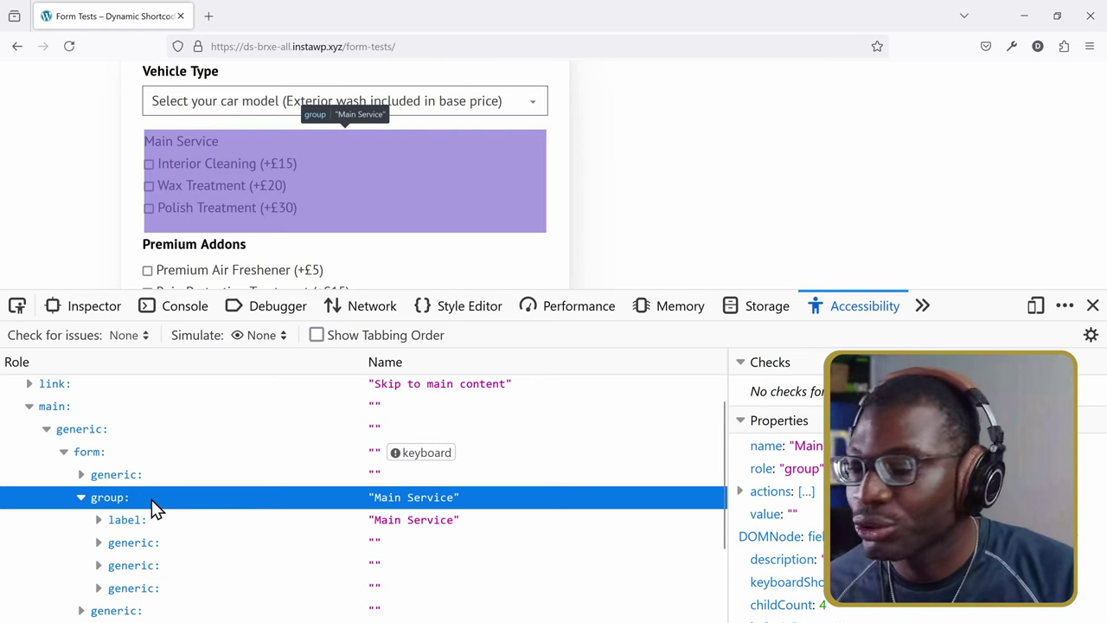
click(97, 543)
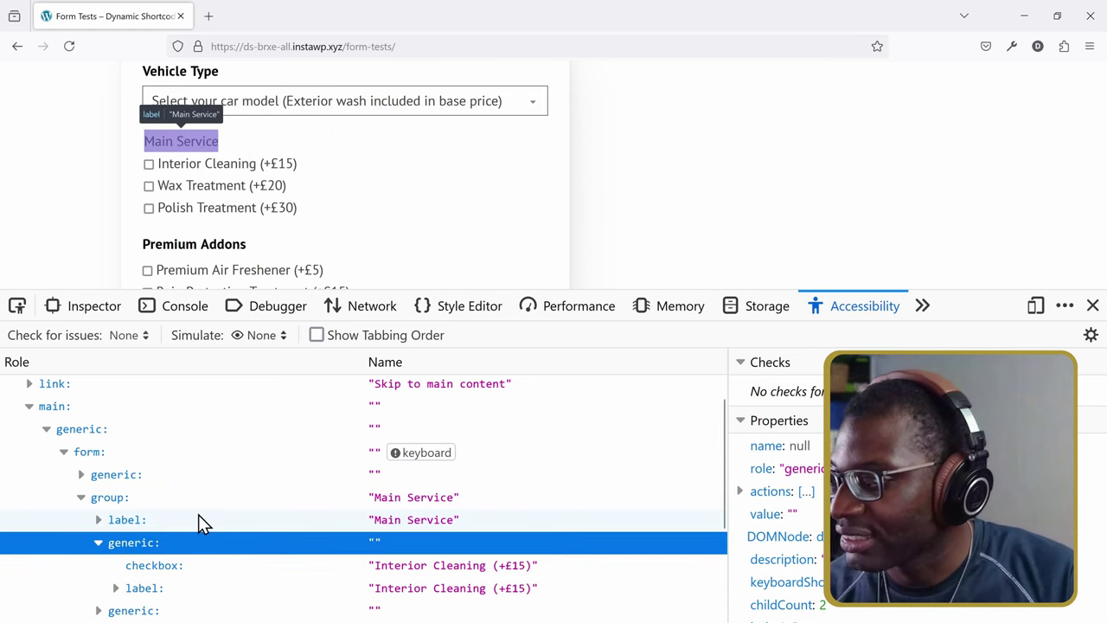
scroll(203, 522, down, 3)
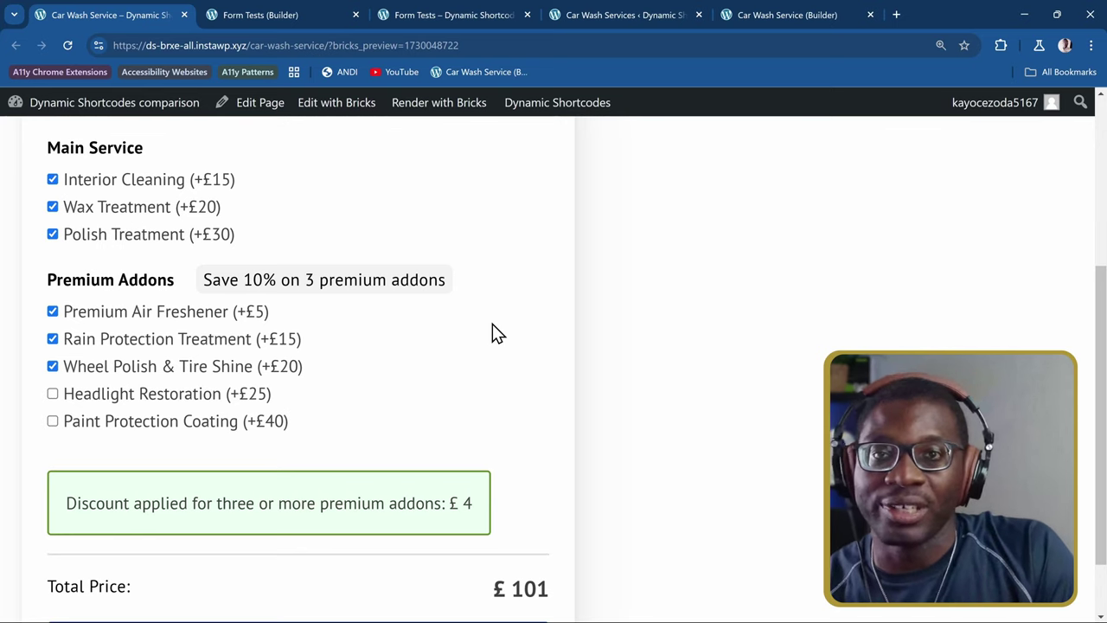
scroll(459, 362, down, 1)
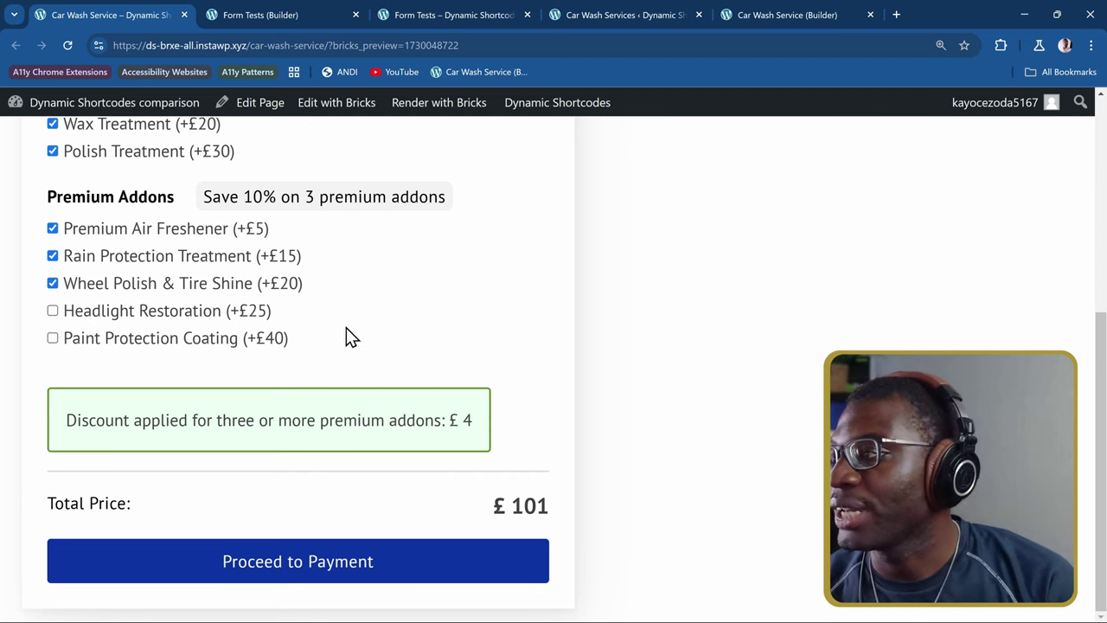
click(212, 285)
click(192, 372)
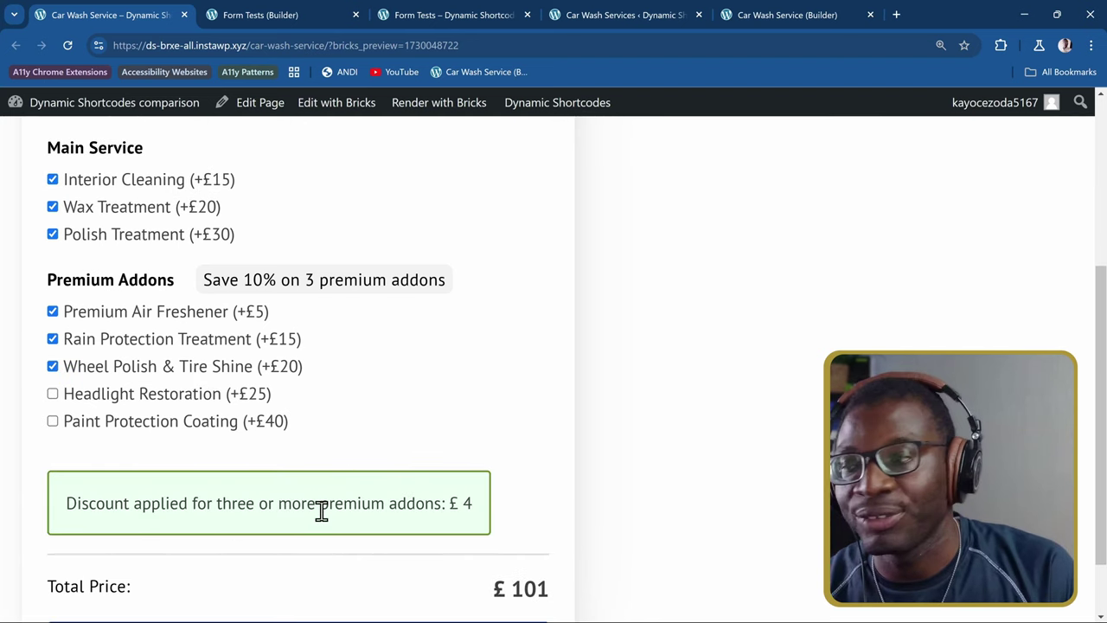
scroll(355, 495, down, 1)
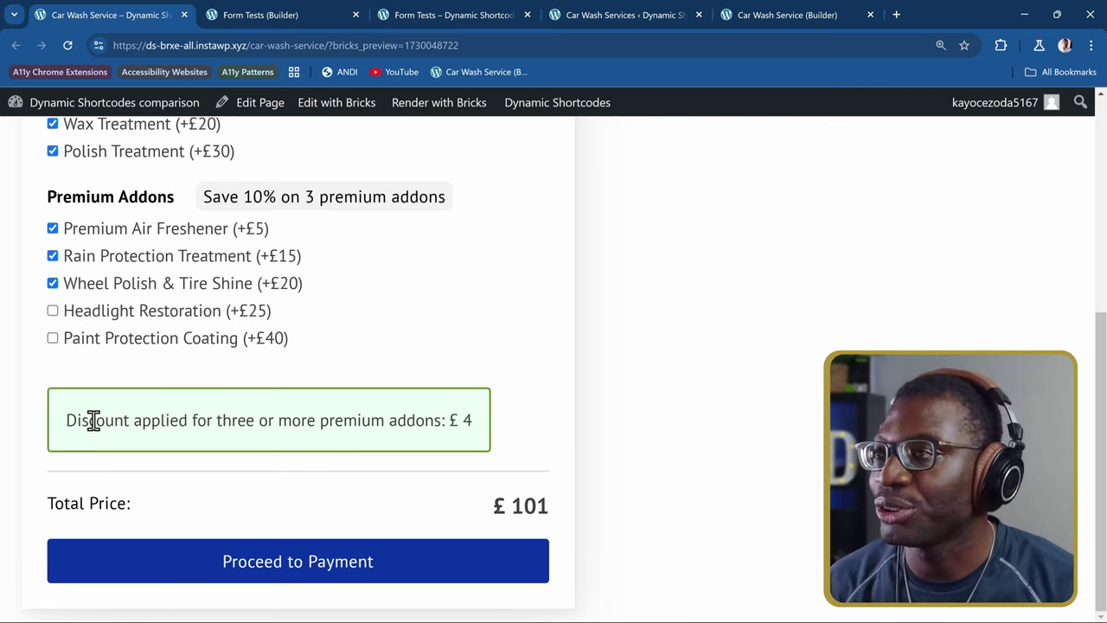
- Switch to the Car Wash Service builder and examine the aria-live attribute set on the Discount Calculations block
click(784, 14)
scroll(566, 393, down, 1)
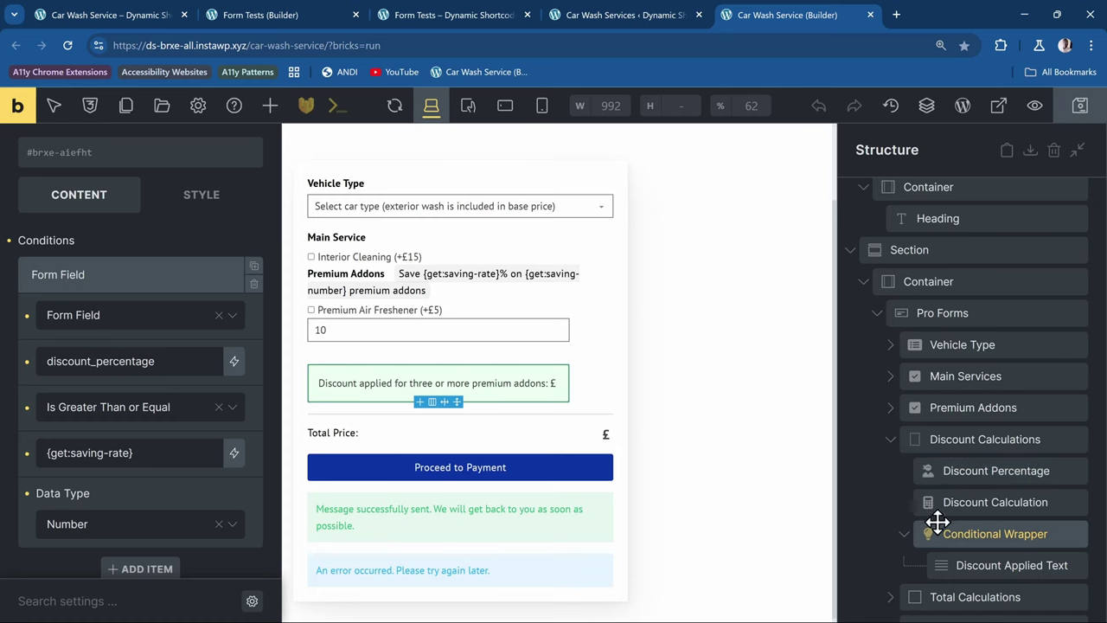
click(962, 440)
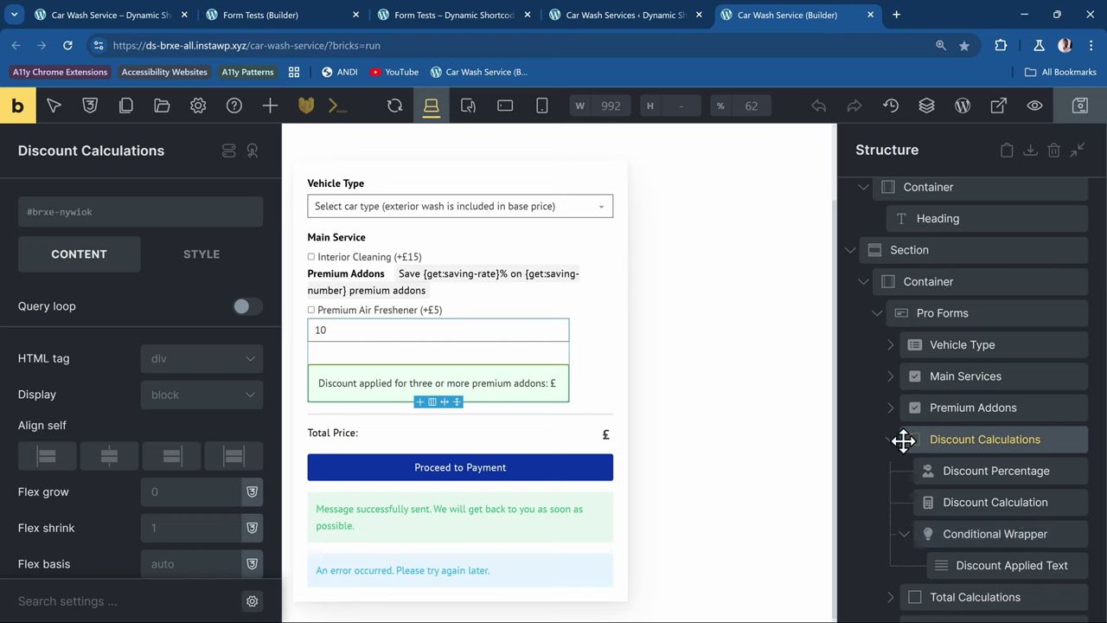
click(194, 269)
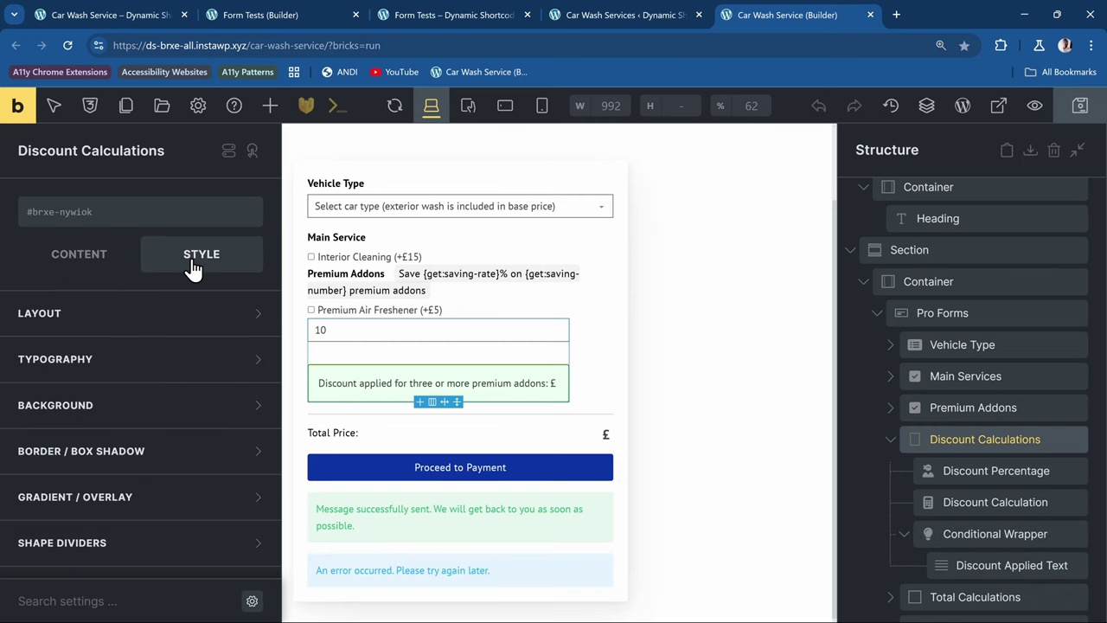
scroll(222, 355, down, 3)
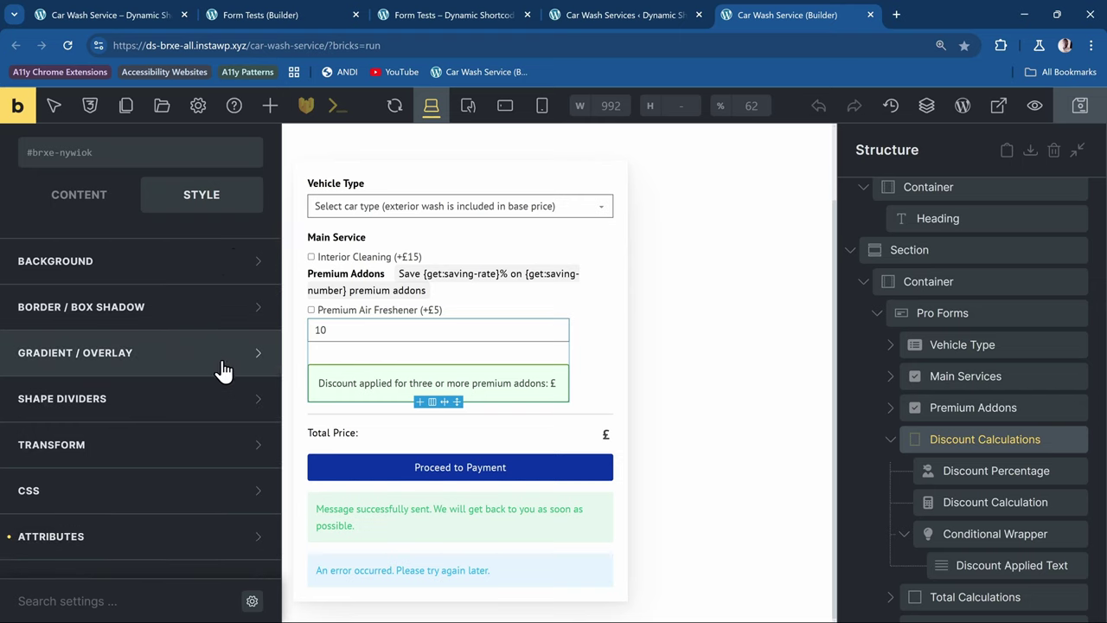
click(49, 537)
scroll(227, 457, down, 2)
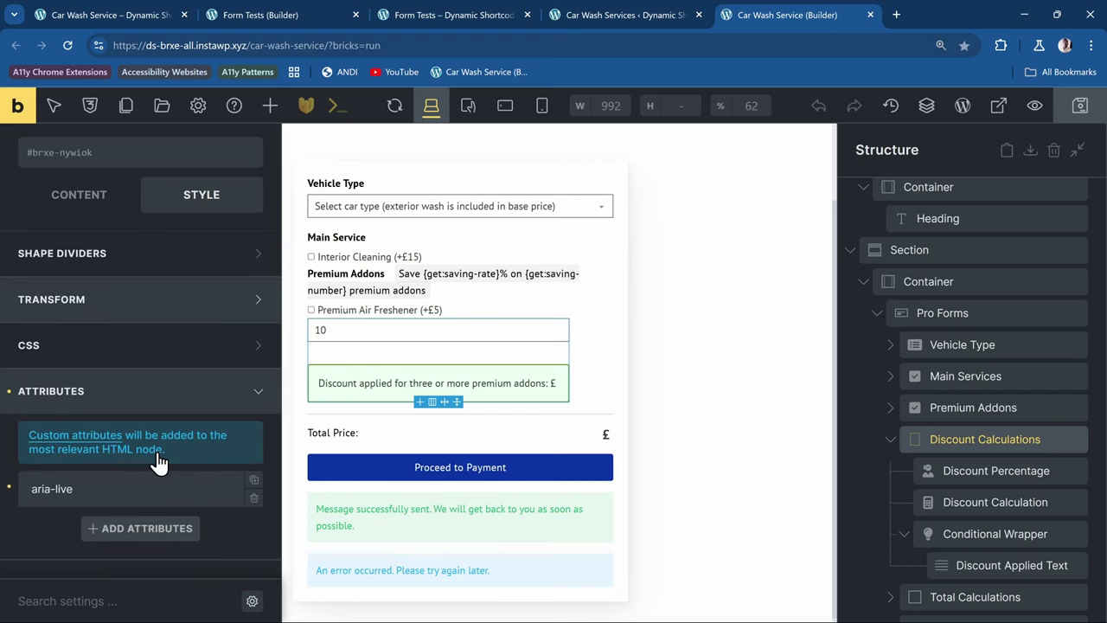
click(69, 488)
scroll(125, 497, down, 2)
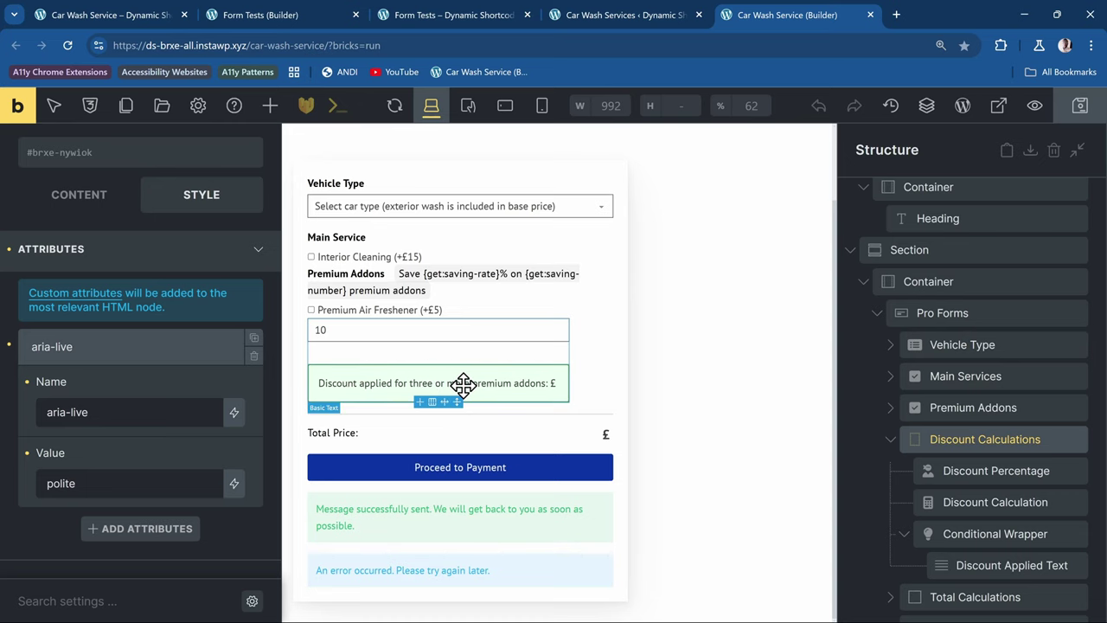
- Return to the live Car Wash Service page and inspect the markup of the total price output and its label
click(135, 18)
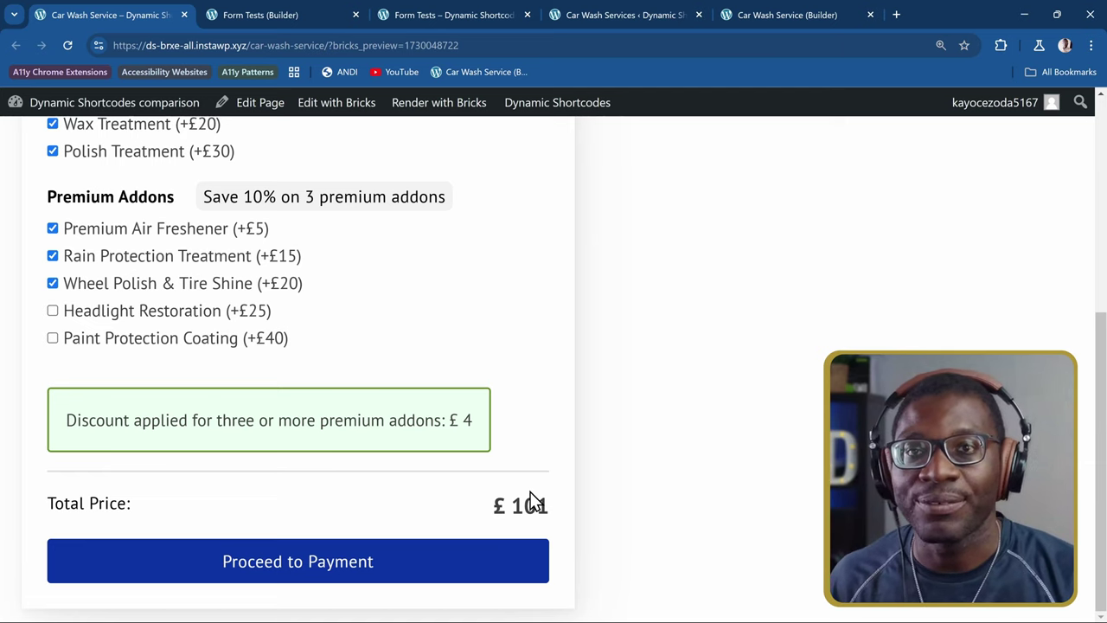
right_click(507, 508)
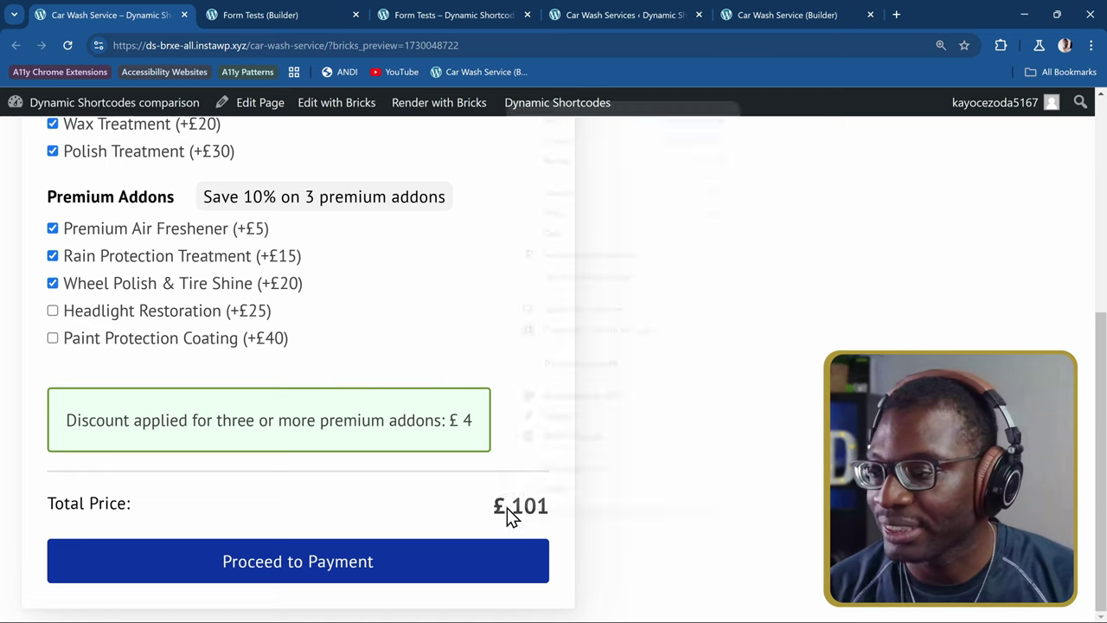
click(585, 488)
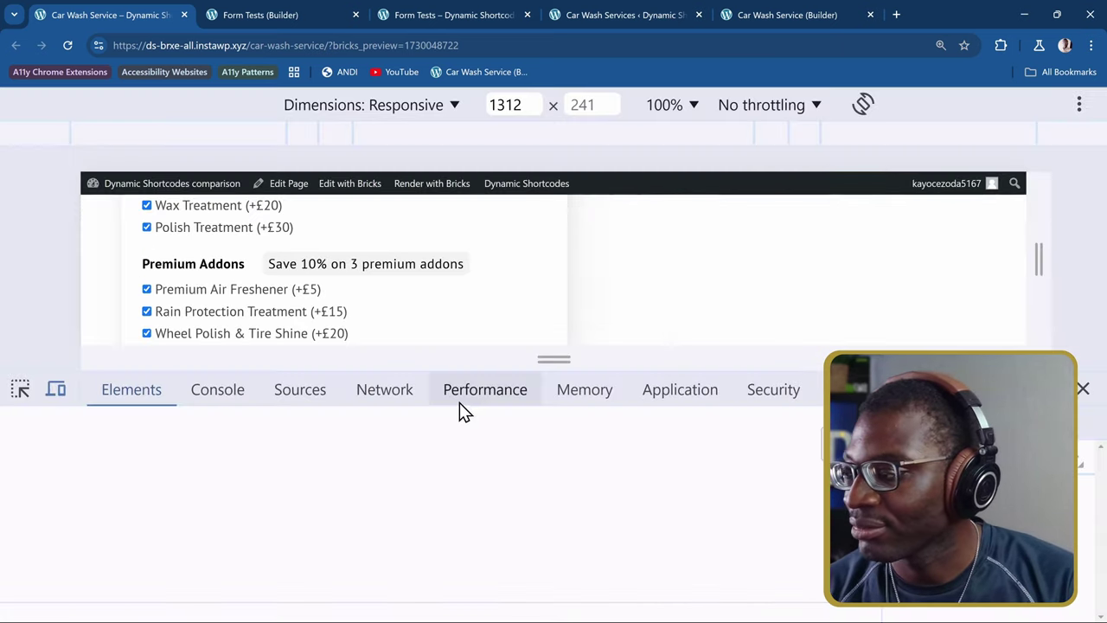
scroll(449, 304, down, 3)
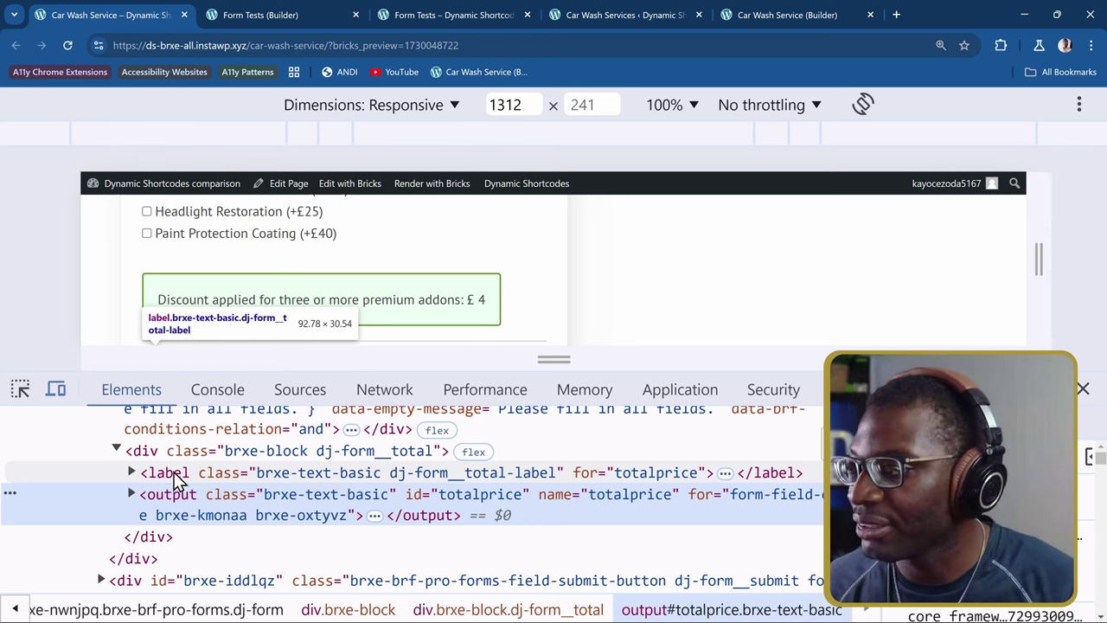
scroll(192, 334, down, 2)
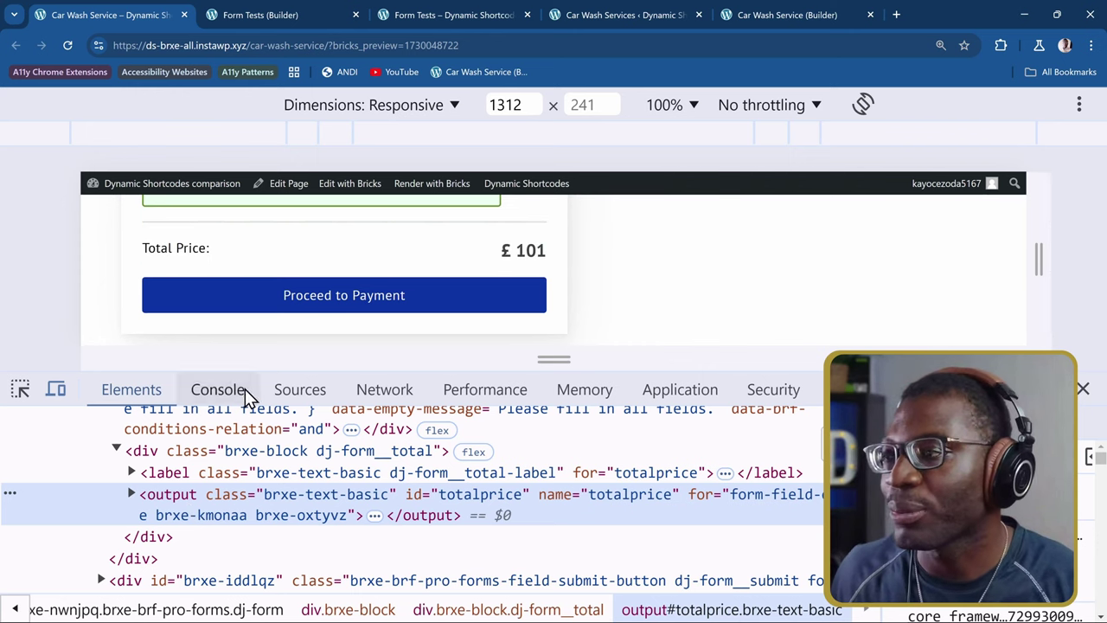
click(1083, 389)
scroll(485, 383, up, 1)
scroll(441, 393, down, 1)
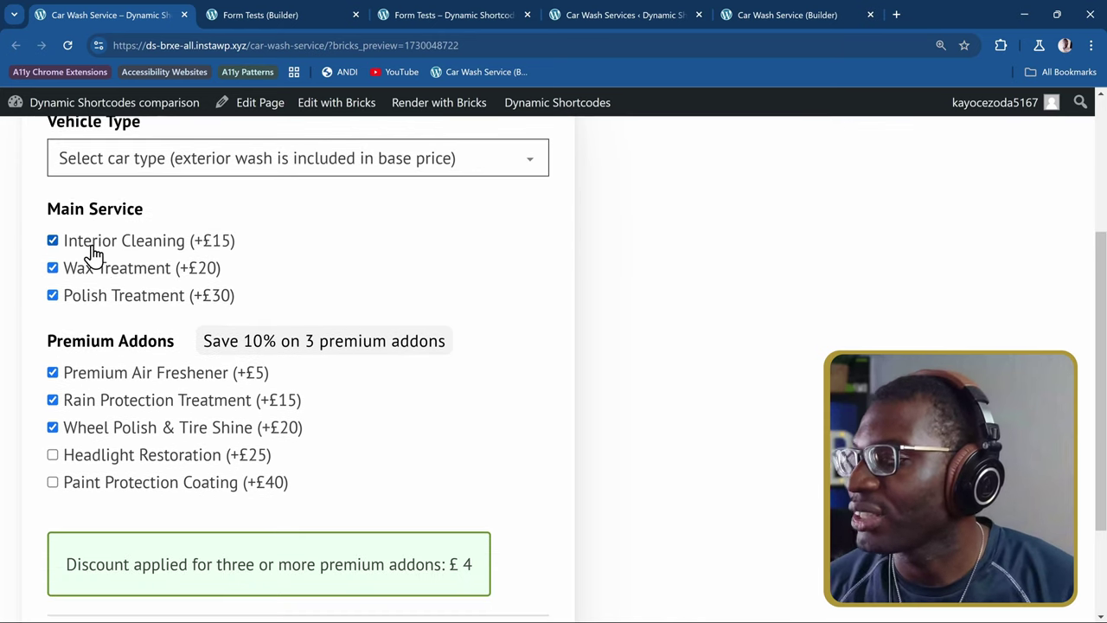
scroll(94, 316, down, 2)
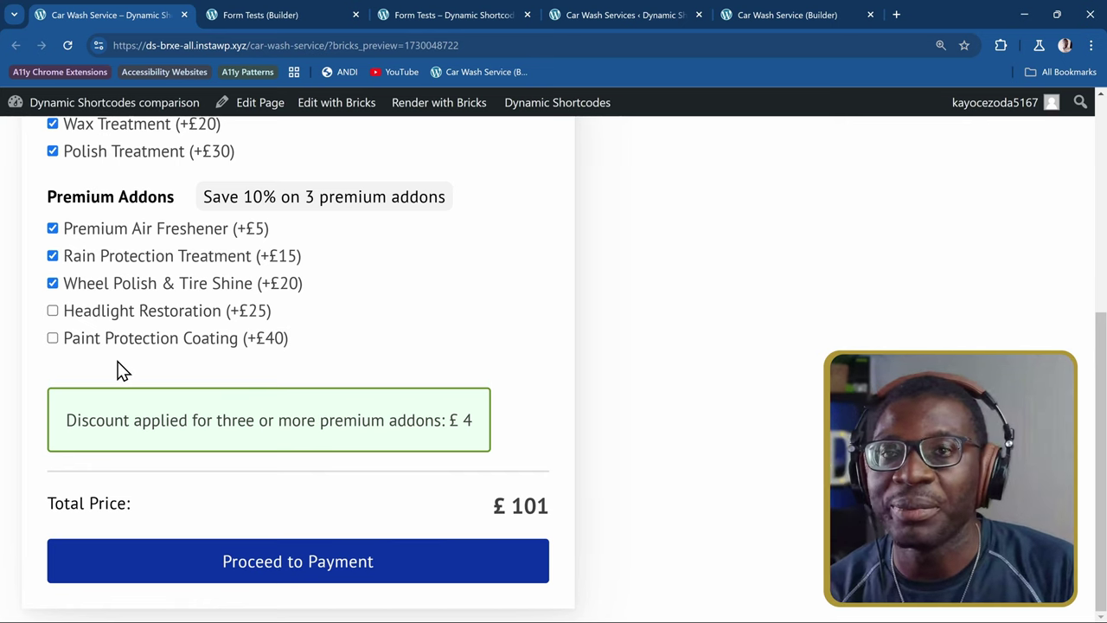
scroll(121, 370, up, 2)
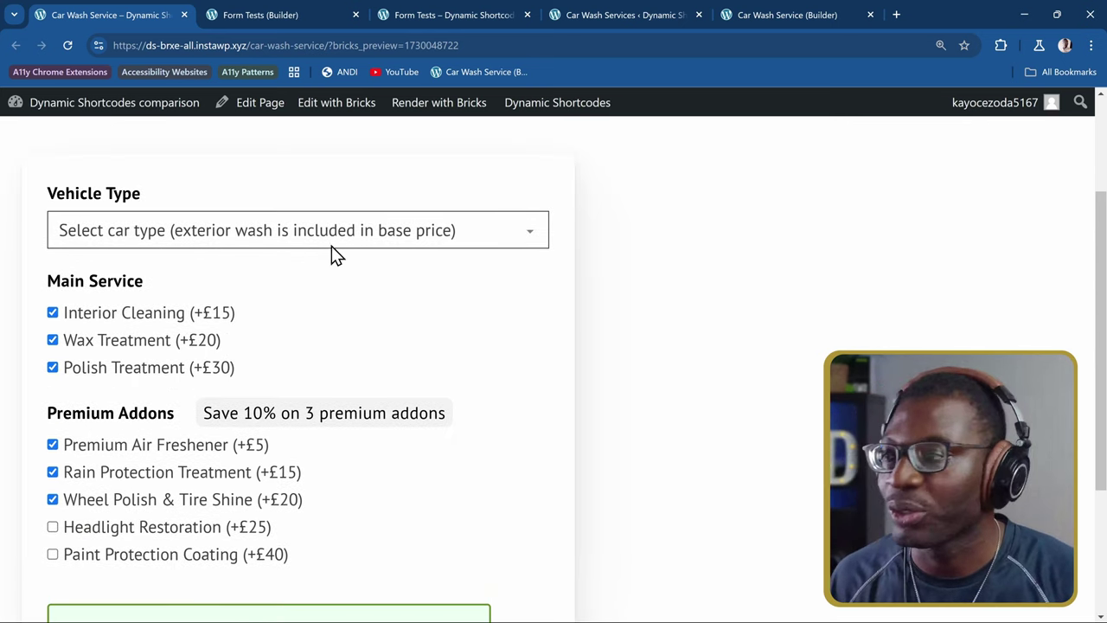